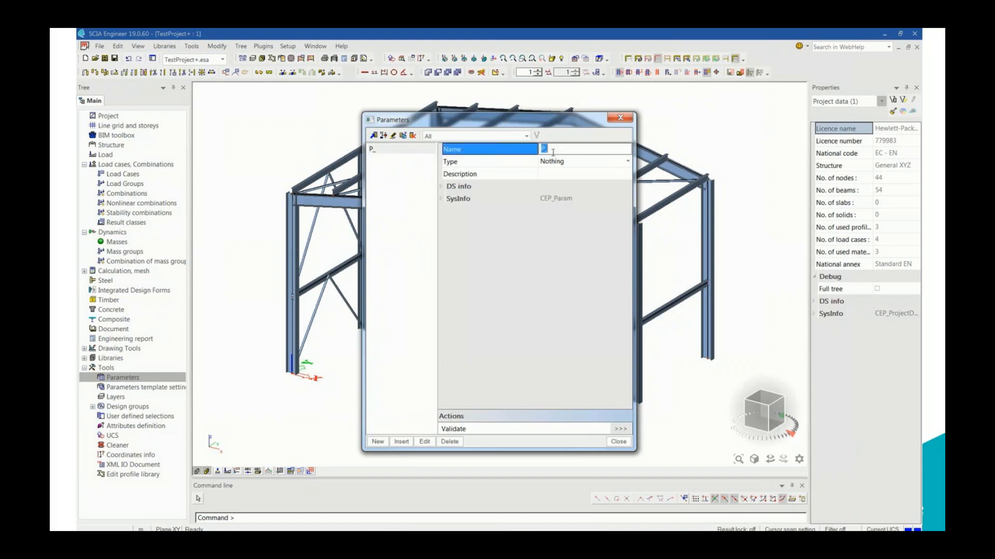
Name the new parameter Span and set its type to Length.
key(BackSpace)
key(BackSpace)
key(BackSpace)
key(Return)
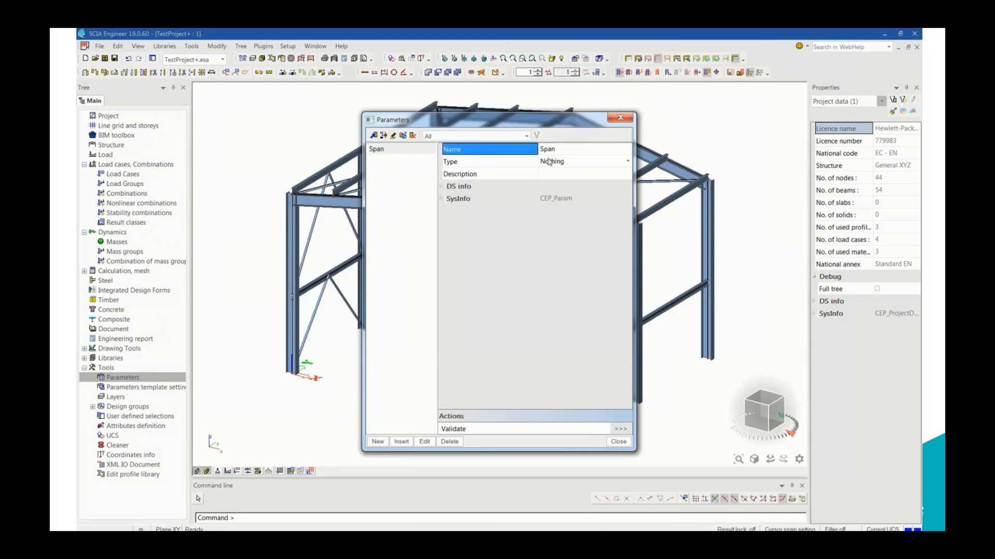
click(549, 162)
click(549, 161)
click(562, 200)
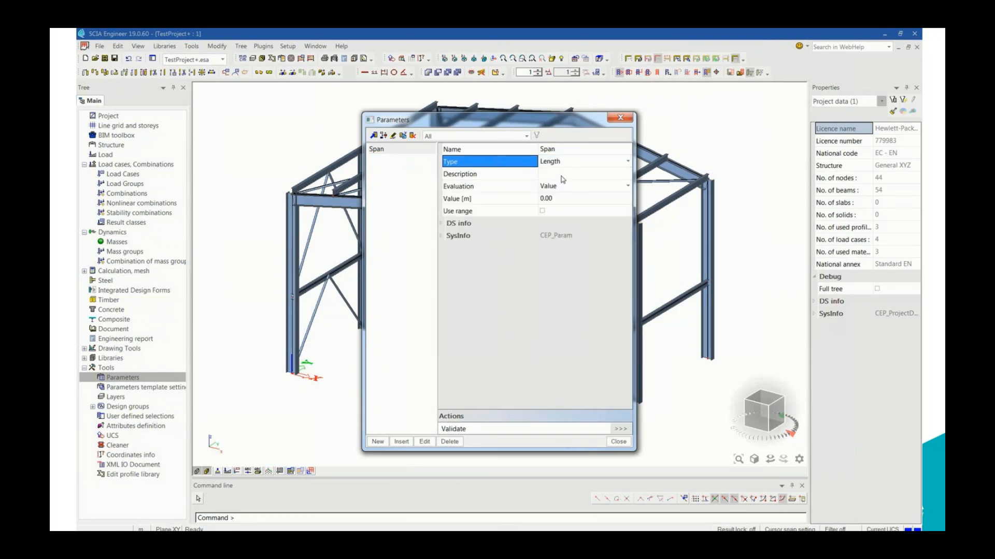
Keep the Span parameter evaluated by value and set it to 15 m.
click(564, 187)
click(564, 186)
click(564, 193)
click(564, 197)
text(15)
key(Return)
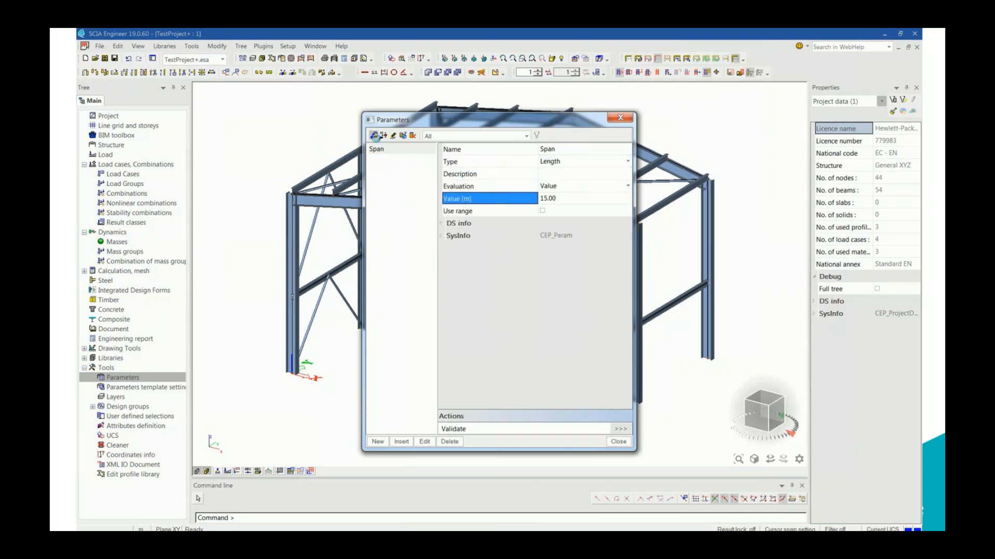
Add a second length parameter and name it SpanHalf.
click(374, 135)
click(566, 149)
click(566, 148)
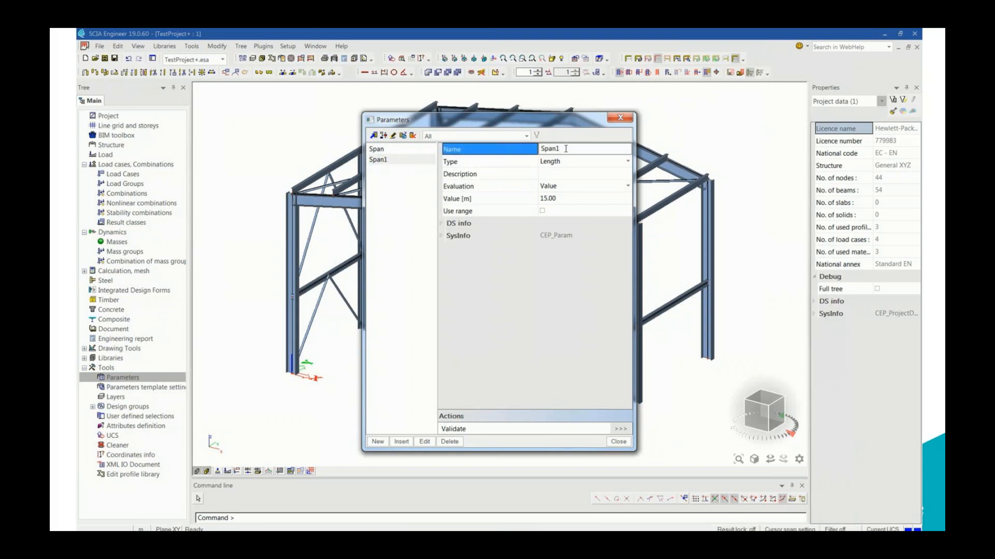
text(Half)
key(Return)
Evaluate SpanHalf with the formula Span/2, then close the parameter library and accept the correctness check.
click(559, 186)
click(559, 186)
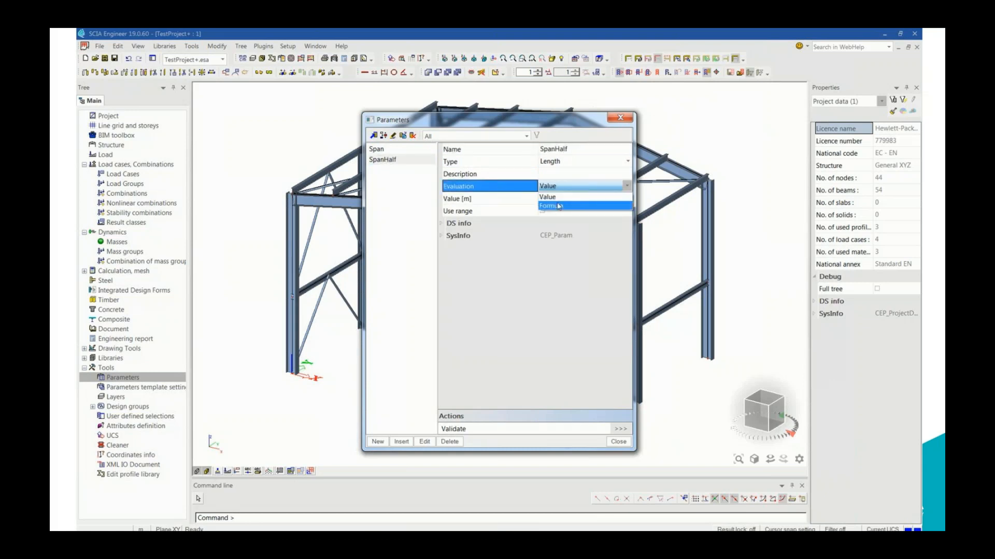
click(559, 206)
click(565, 199)
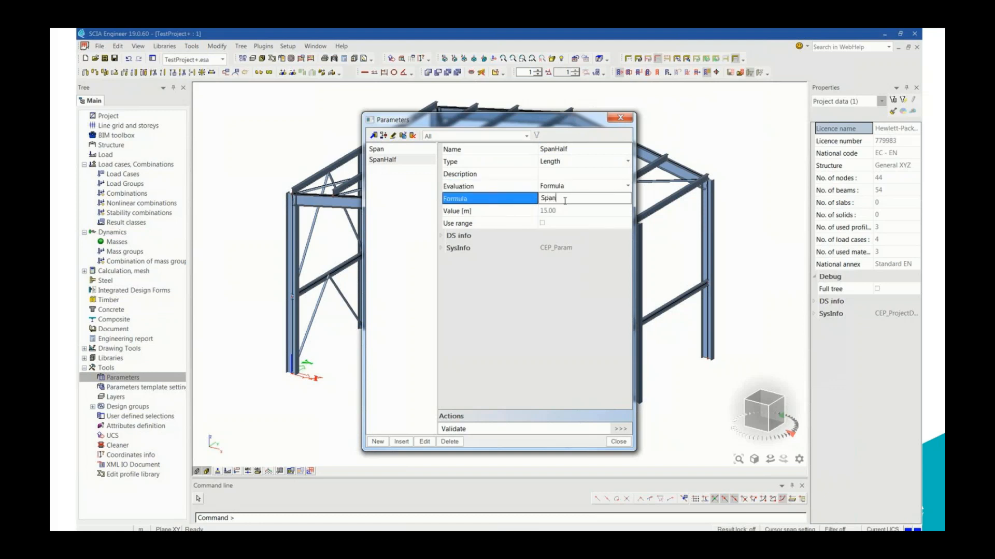
text(Span/2)
key(Return)
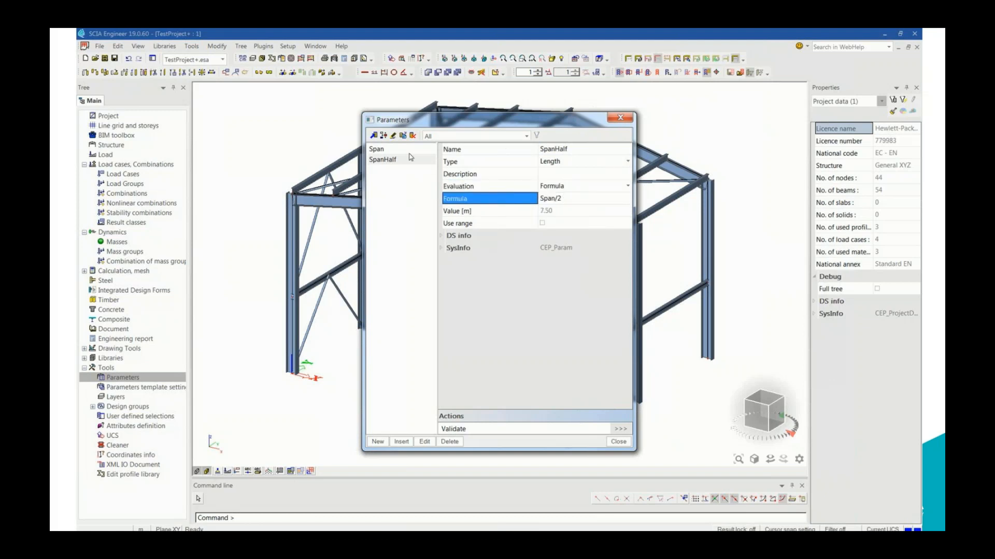
click(619, 441)
click(545, 337)
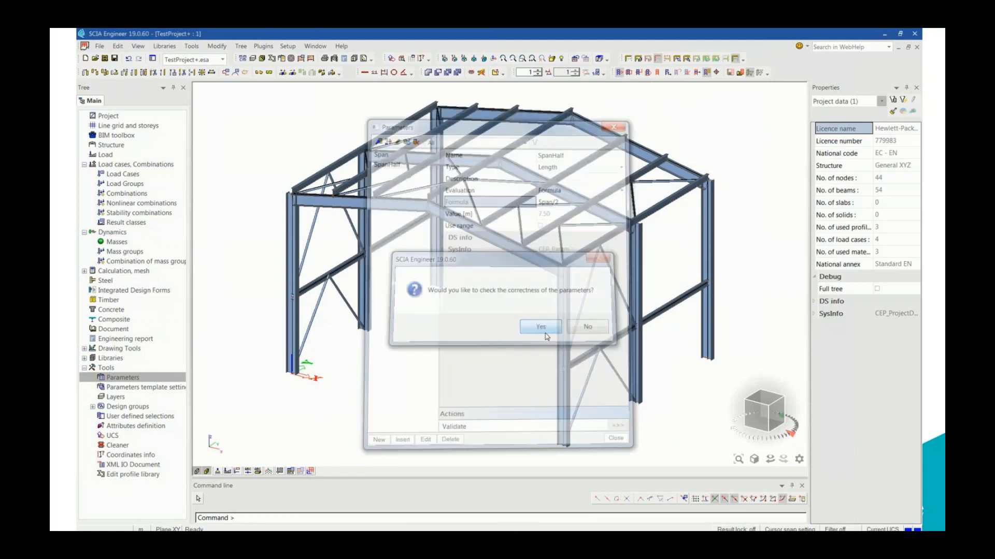
In the front view, select the right-hand column line and assign the Span parameter to its nodes' X coordinate.
click(756, 420)
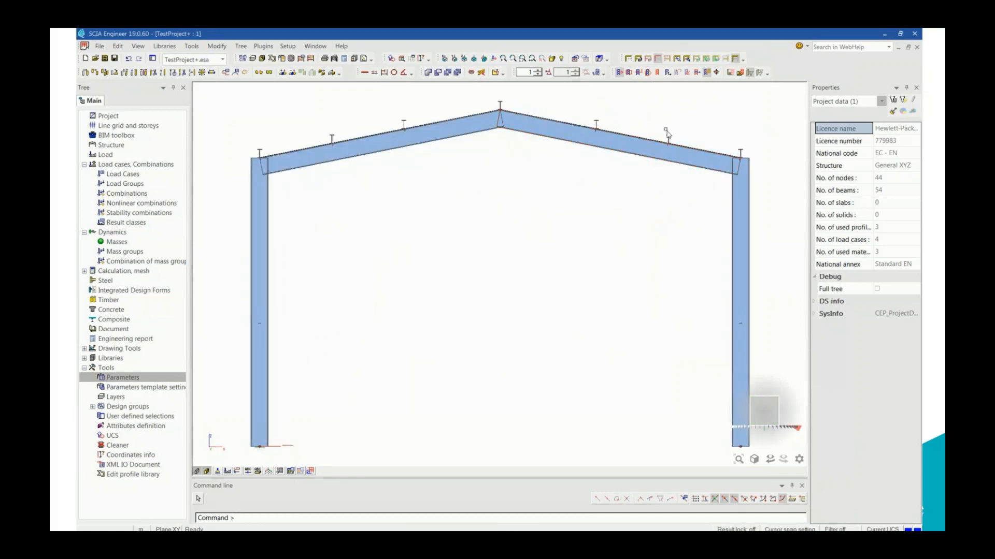
drag(752, 322, 787, 458)
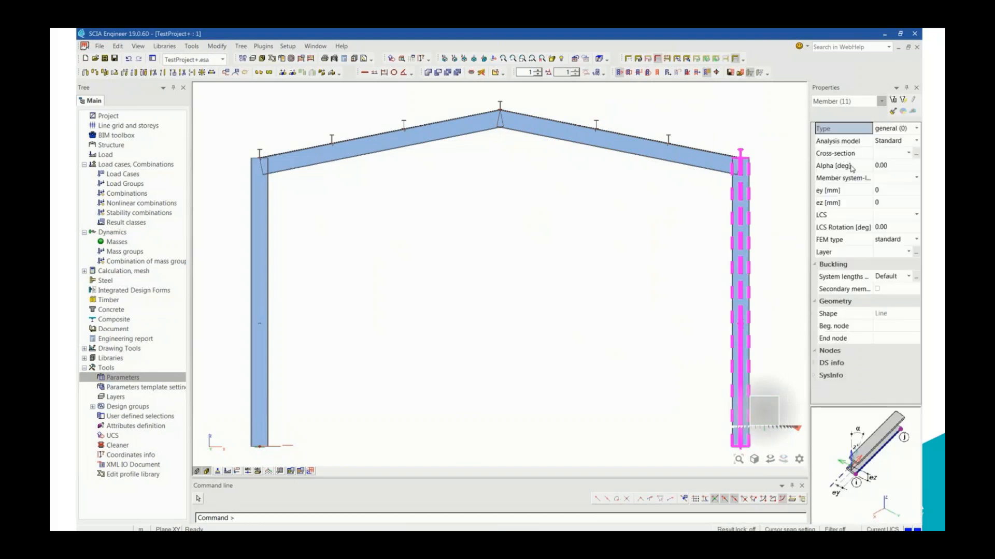
click(844, 100)
click(834, 117)
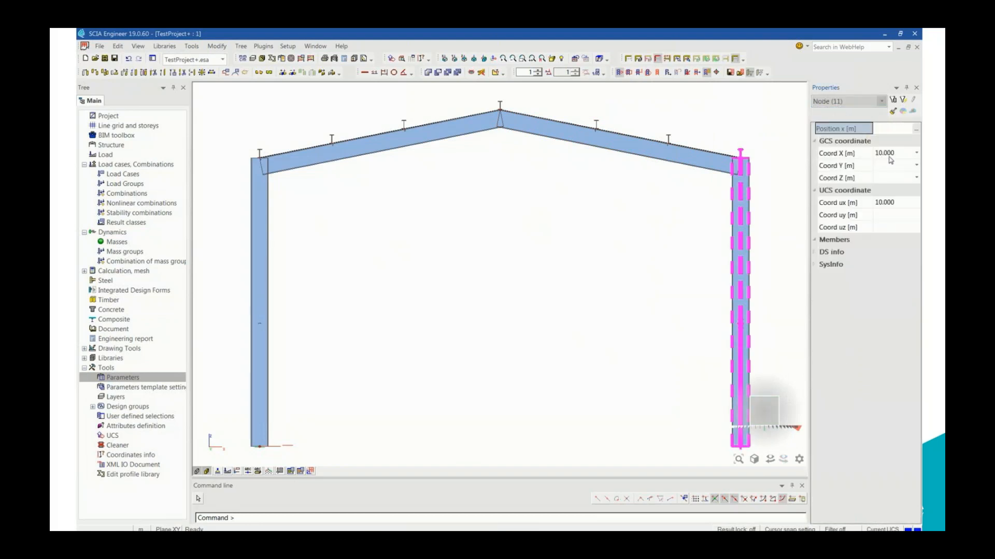
click(916, 154)
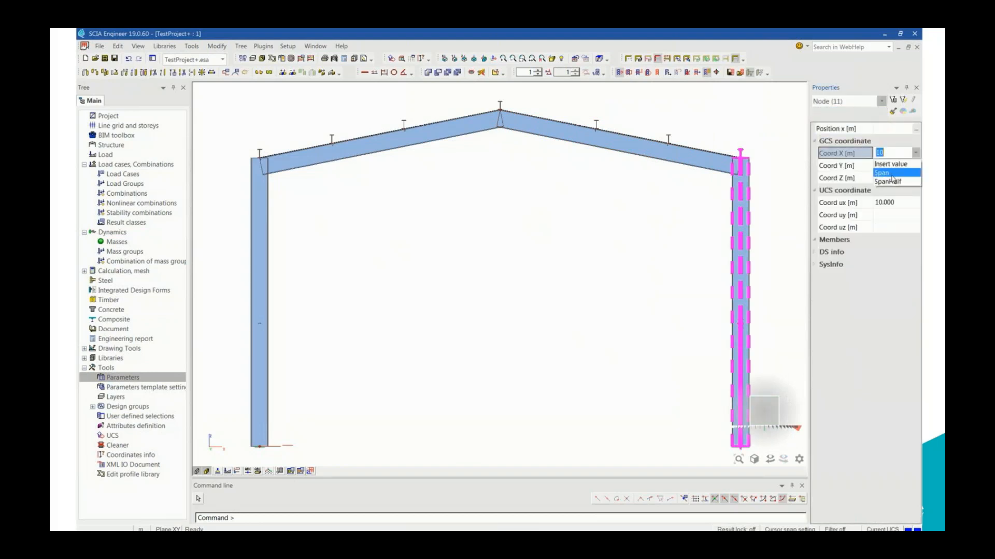
click(893, 177)
Assign the SpanHalf parameter to the X coordinate of the ridge nodes and clear the selection.
click(511, 128)
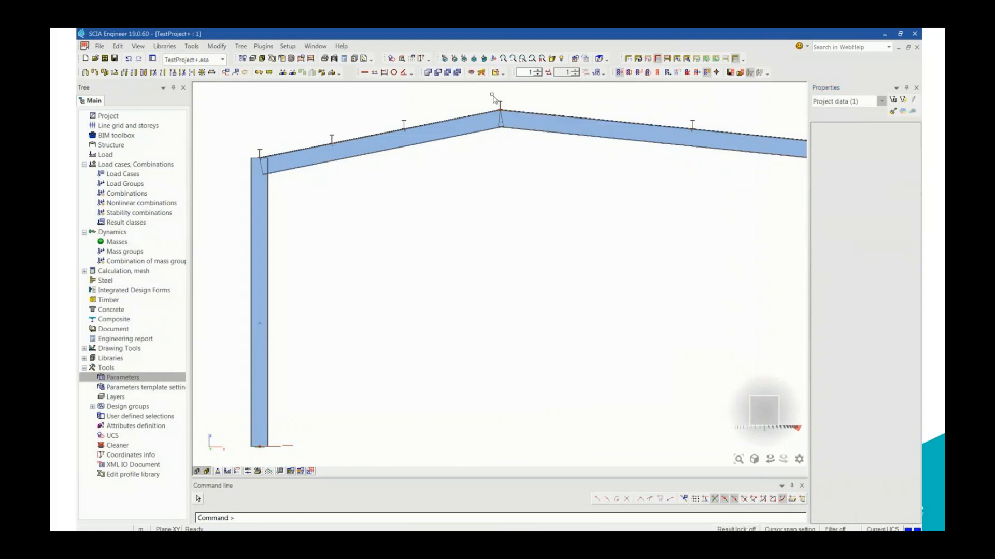
click(880, 101)
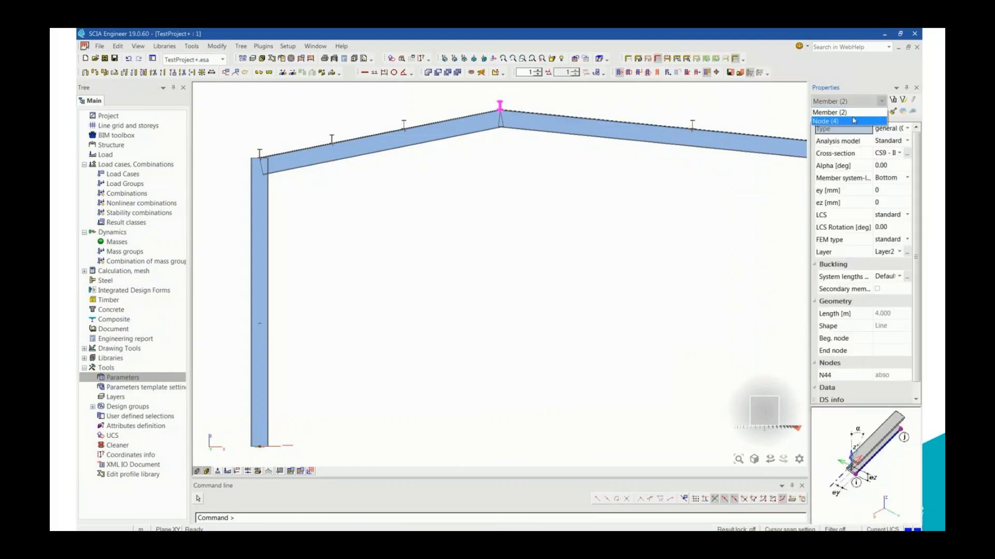
click(850, 118)
click(914, 165)
click(911, 140)
click(917, 140)
click(916, 141)
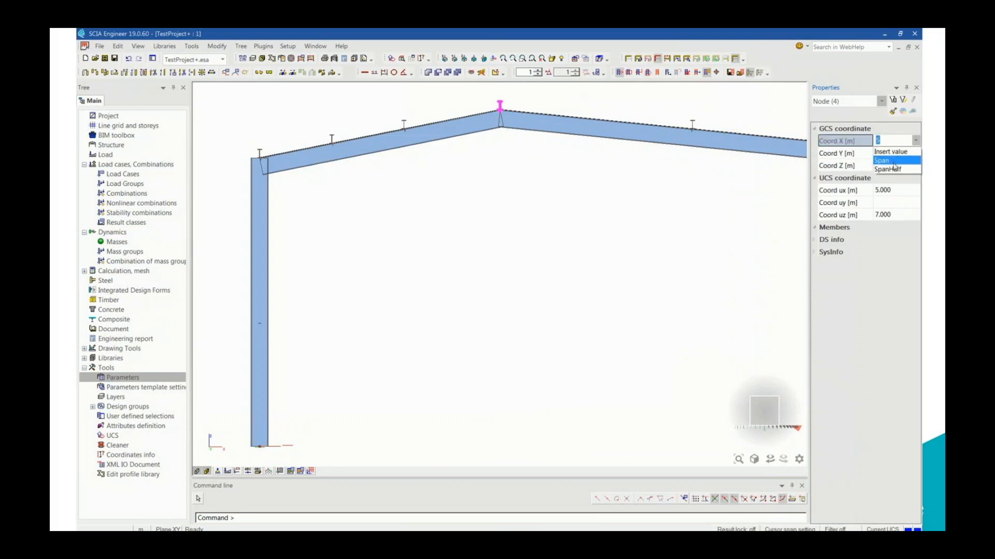
click(891, 169)
ctrl+right_drag(672, 183, 253, 299)
middle_click(253, 299)
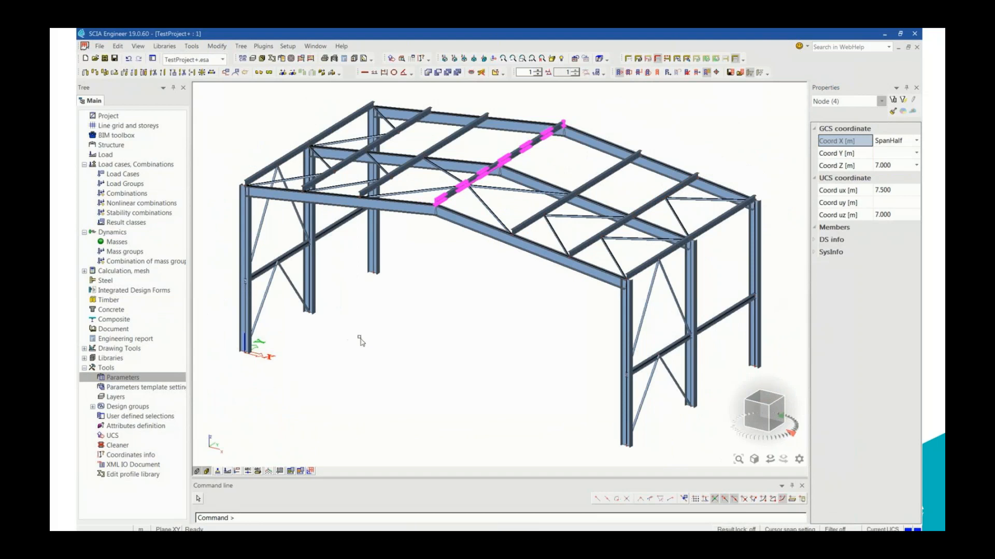
key(Escape)
Set the Span parameter to 6 m and close the parameter library with the correctness check.
double_click(141, 377)
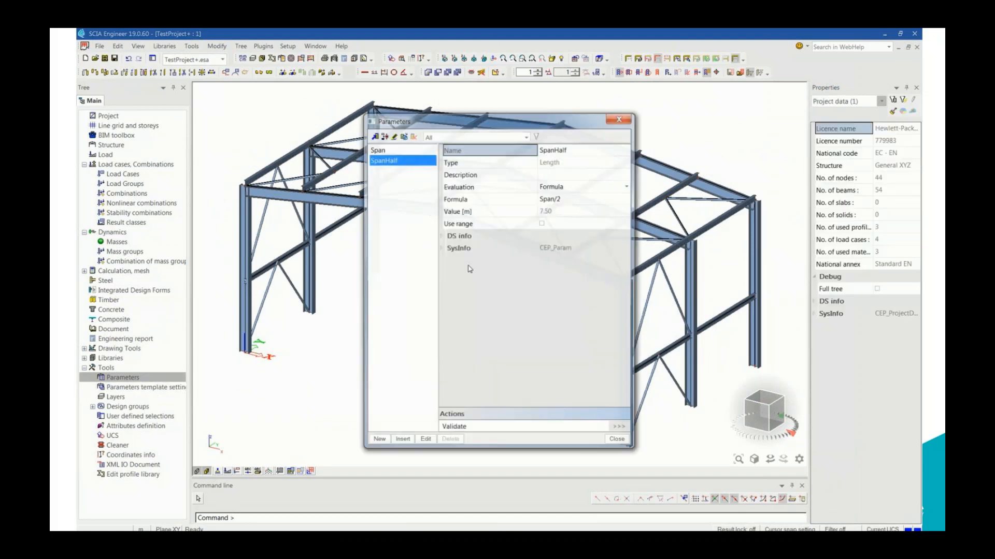
click(413, 148)
click(568, 190)
click(570, 198)
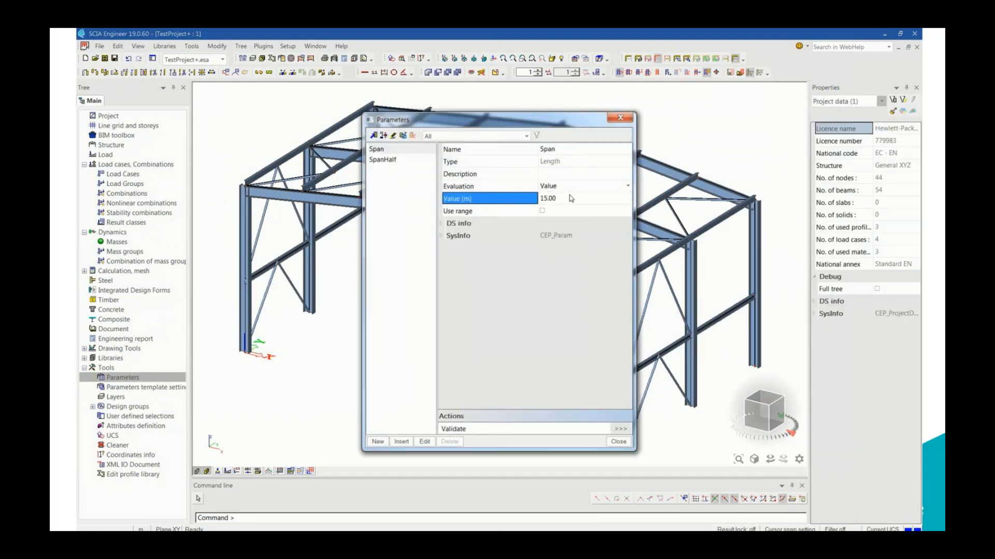
text(6)
key(Return)
click(614, 441)
click(544, 333)
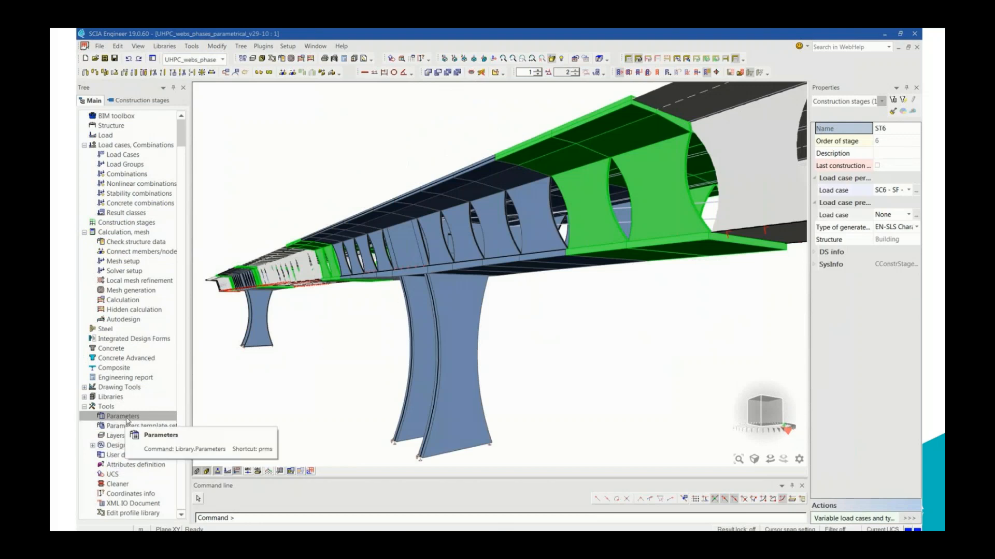
In the bridge project's parameters, set TiltedWebs and L_gab to 0 and skip the correctness check.
double_click(123, 416)
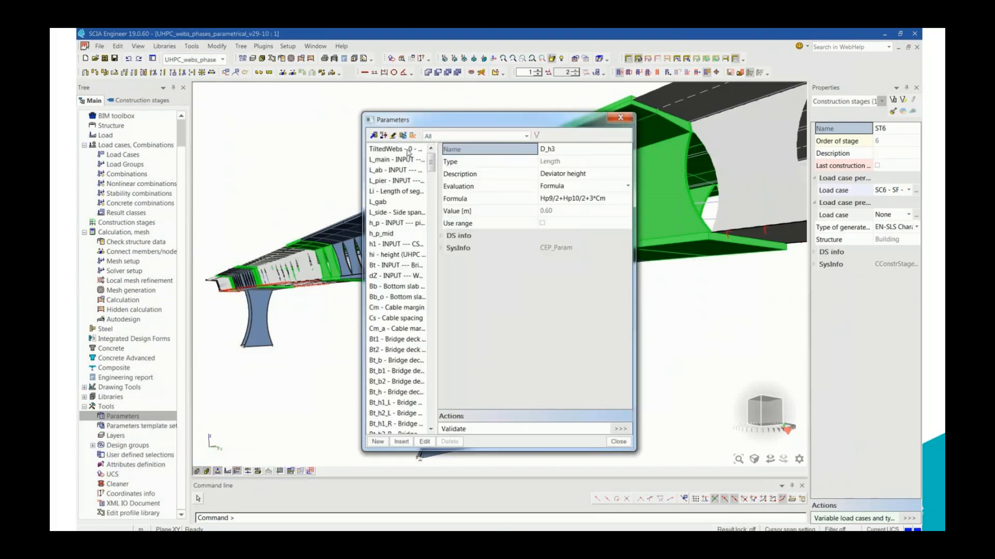
click(409, 150)
click(559, 199)
text(0)
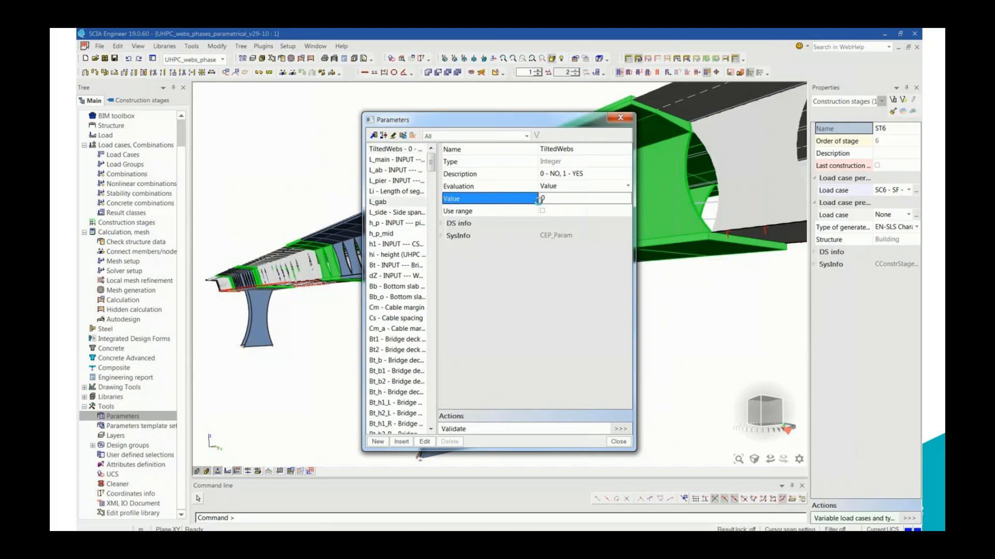
click(566, 203)
text(0)
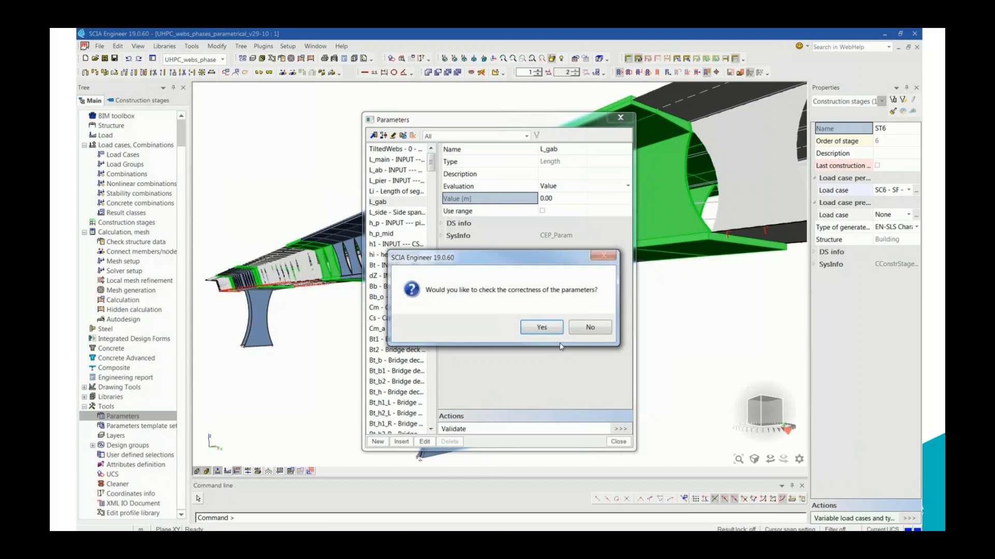
click(583, 333)
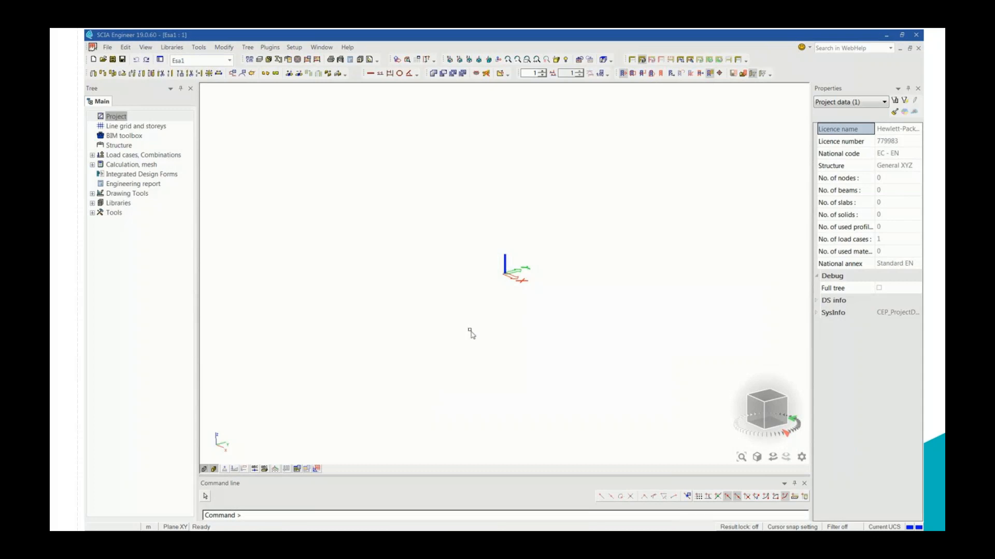
Switch to the Table input_Building workbook in Excel and copy the node name and coordinate columns H to K.
click(317, 537)
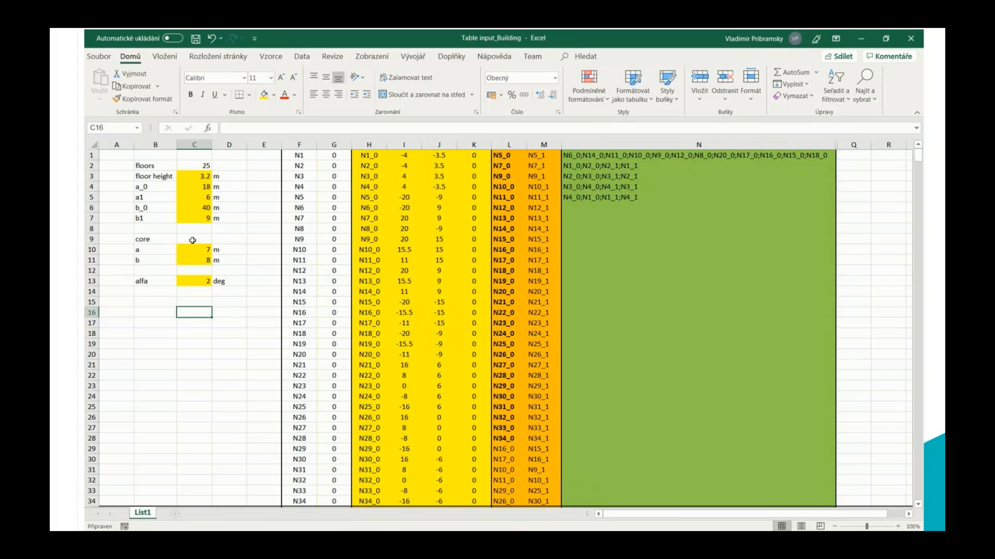
click(374, 188)
drag(373, 155, 449, 166)
click(446, 185)
drag(374, 147, 473, 145)
key(ctrl+c)
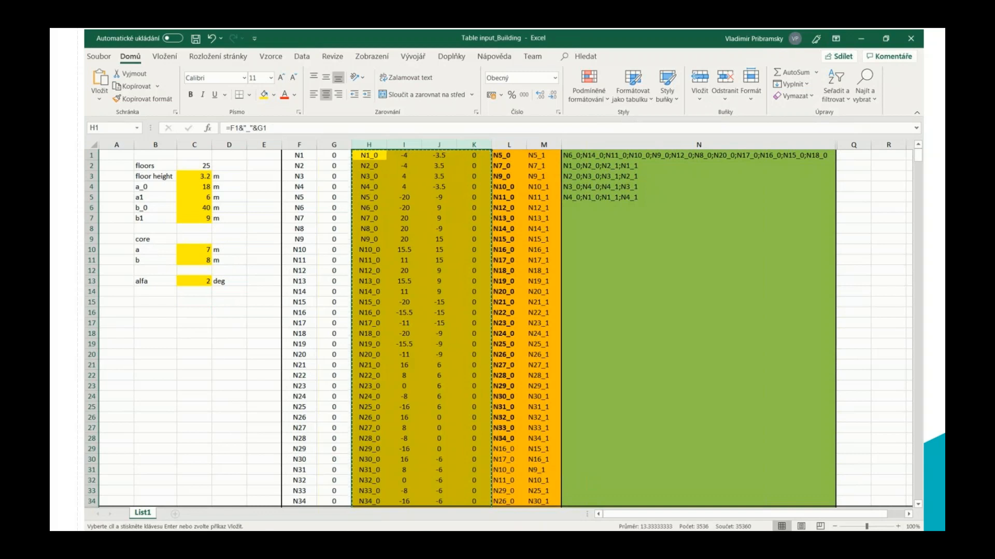
Switch back to SCIA Engineer, show the table input and paste the copied node data into the Node table.
key(alt+Tab)
right_click(390, 71)
click(434, 143)
click(324, 471)
click(340, 273)
key(ctrl+v)
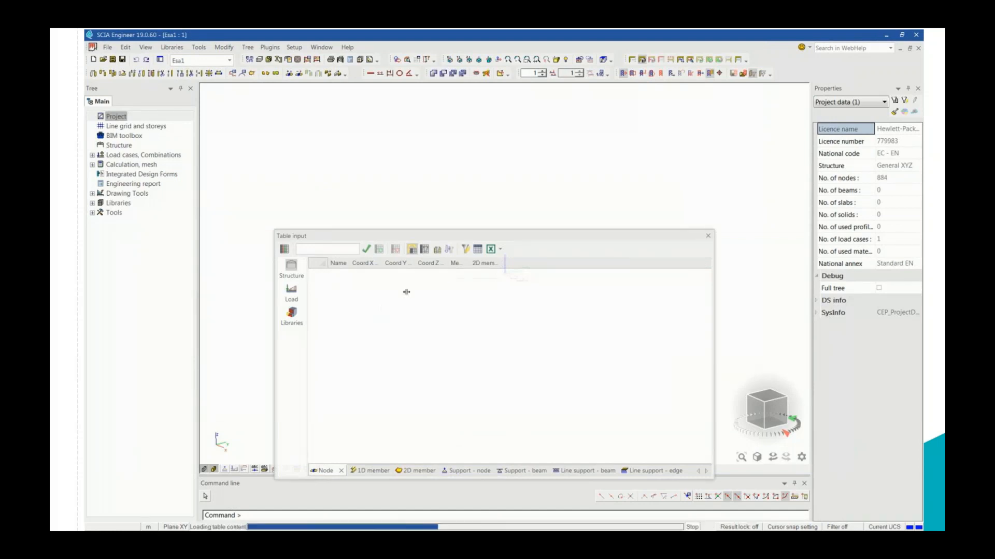
scroll(489, 193, down, 2)
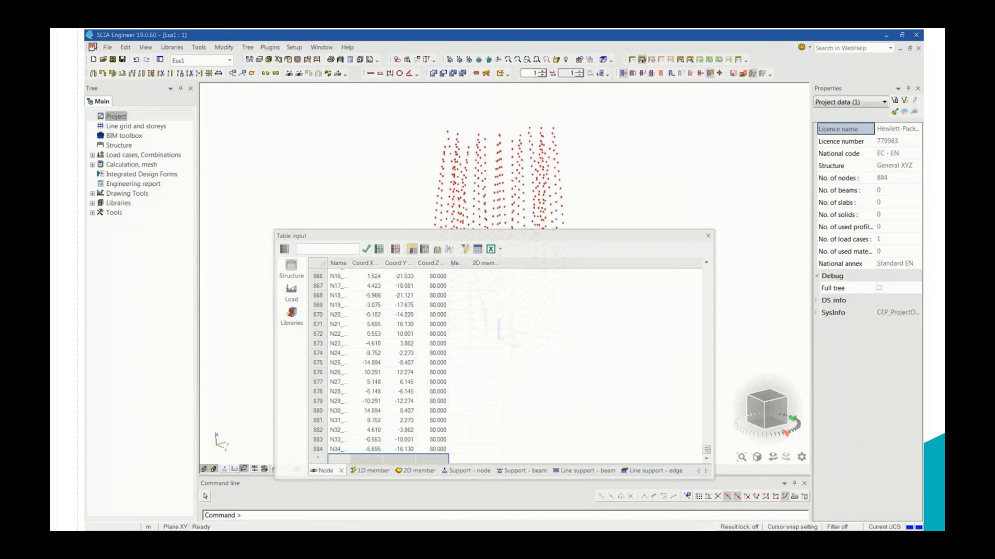
Copy the begin and end node columns L and M from Excel and paste them into SCIA Engineer's 1D member table.
key(alt+Tab)
click(504, 186)
drag(519, 145, 531, 145)
key(ctrl+c)
key(alt+Tab)
click(366, 471)
key(ctrl+v)
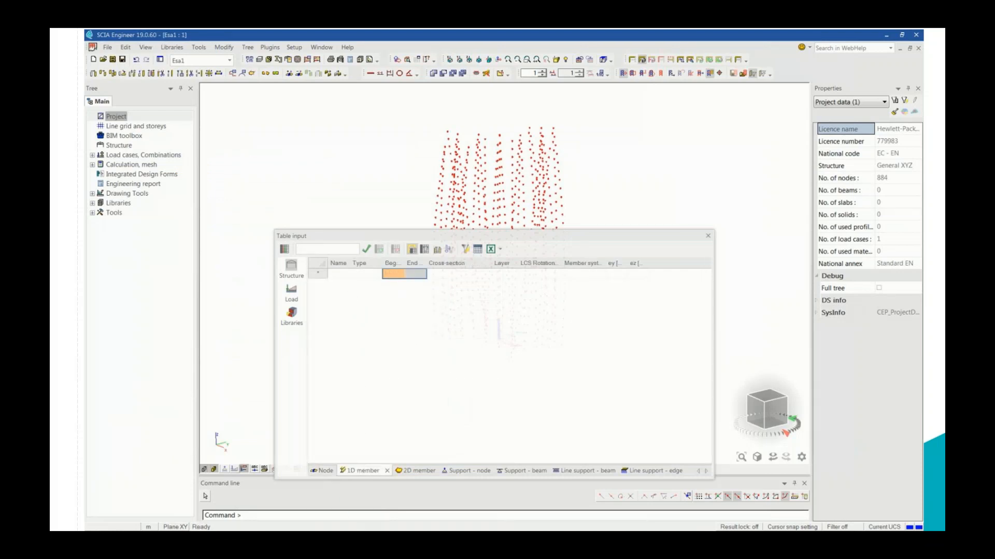
Copy column N from Excel into the Node column of SCIA Engineer's 2D member table, then close the table input.
mouse_move(314, 537)
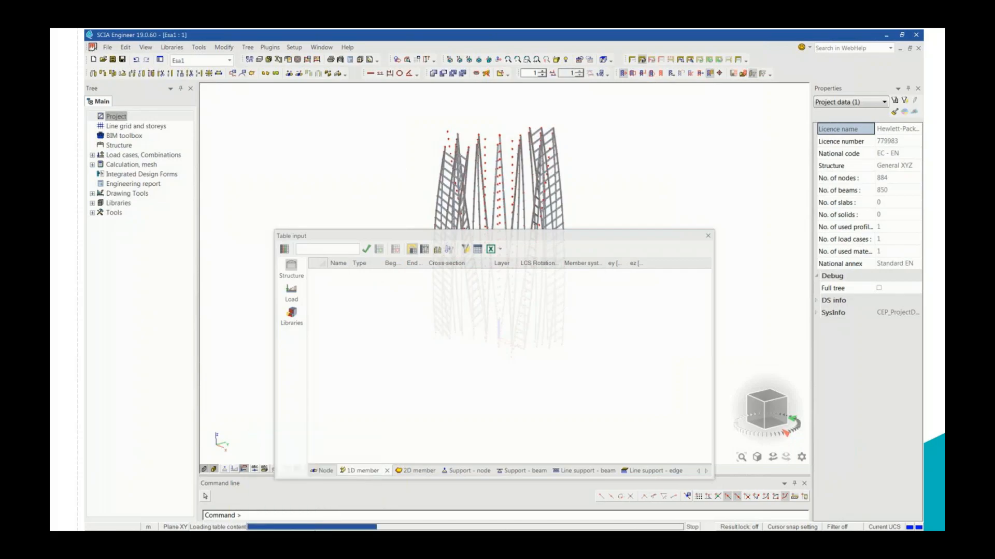
key(alt+Tab)
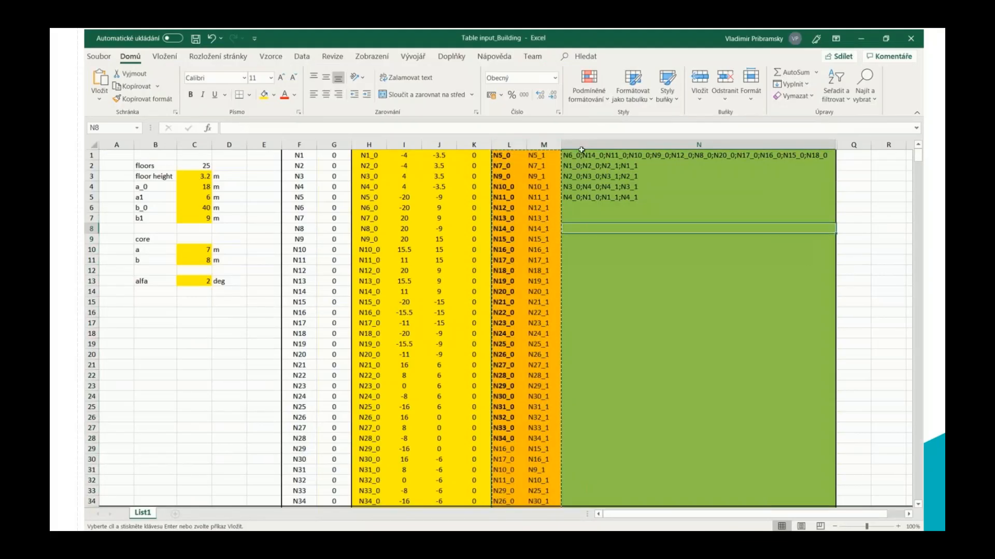
click(576, 145)
key(alt+Tab)
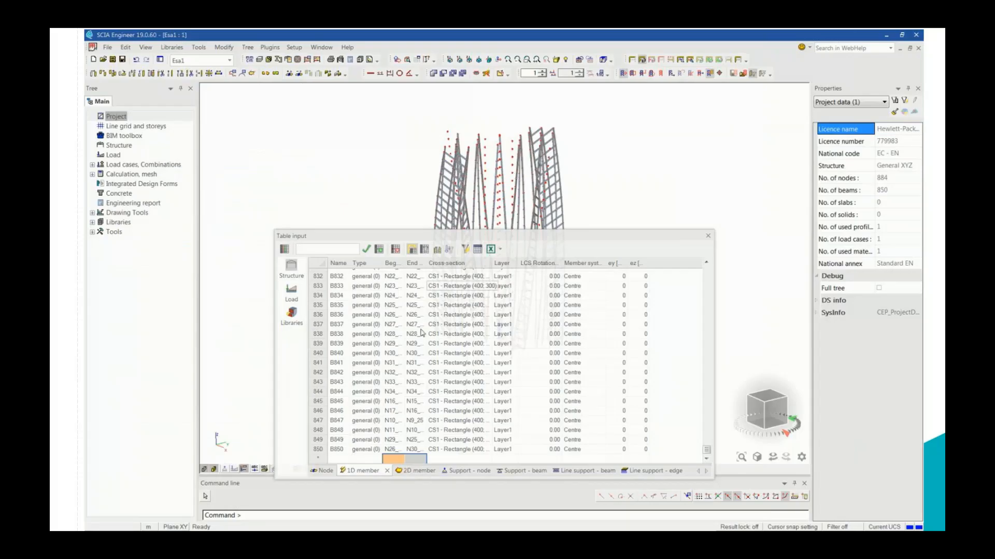
click(410, 470)
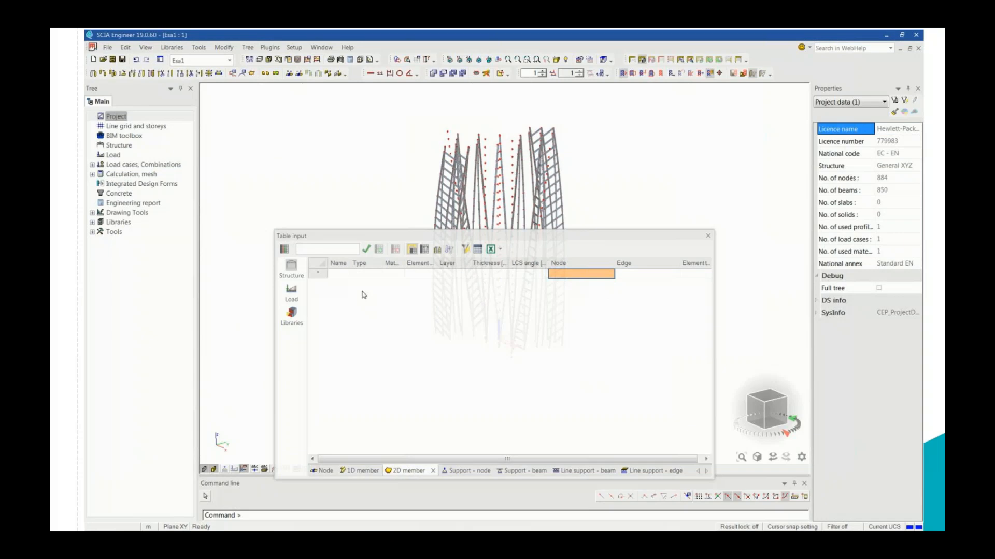
click(554, 271)
key(ctrl+v)
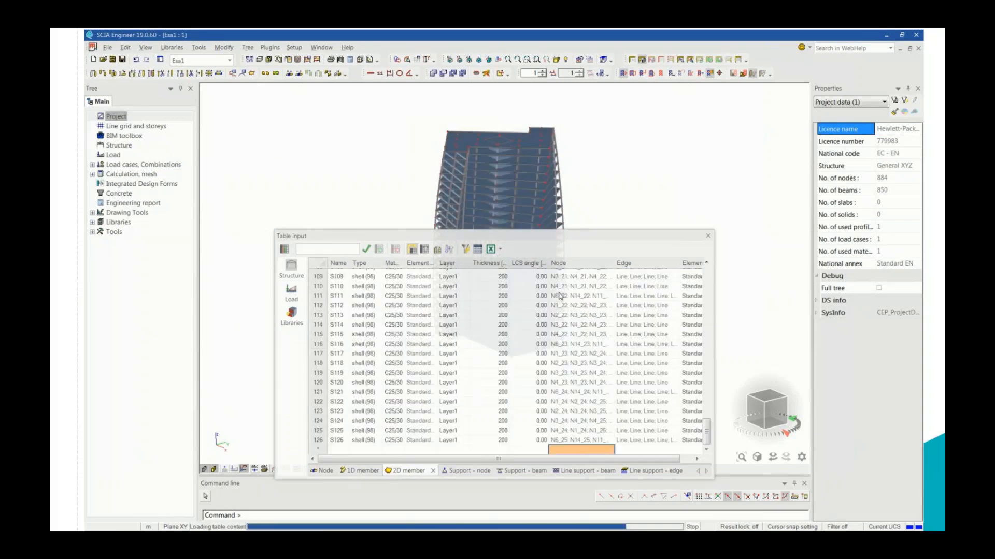
click(708, 236)
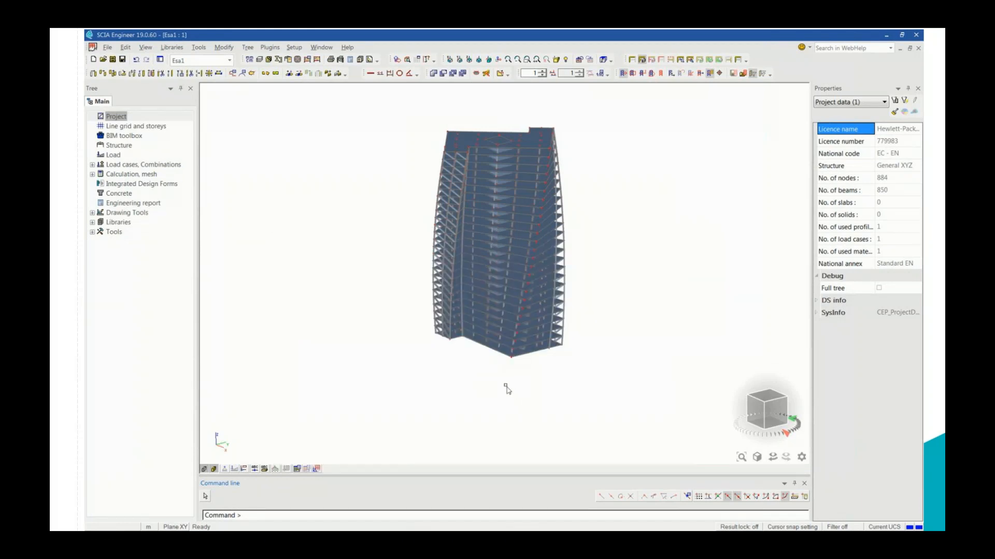
ctrl+right_drag(537, 376, 589, 337)
middle_click(546, 366)
middle_click(546, 366)
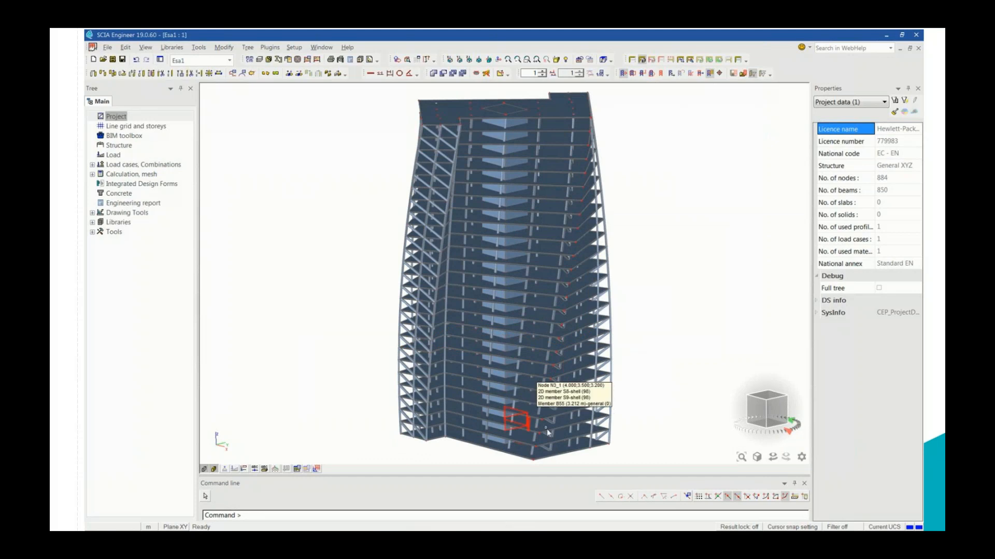
Reopen the table input and show its Node table.
ctrl+right_drag(683, 436, 575, 451)
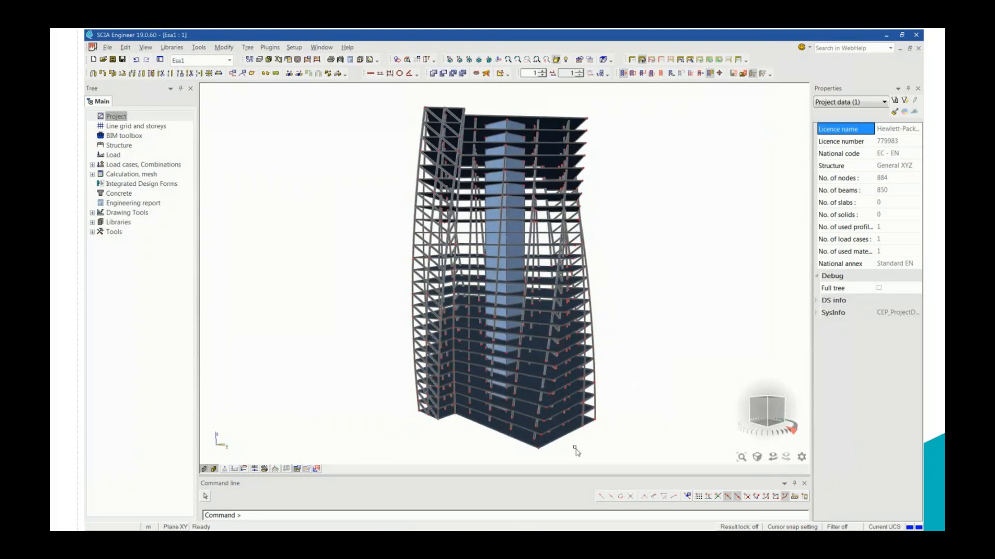
click(497, 73)
click(538, 145)
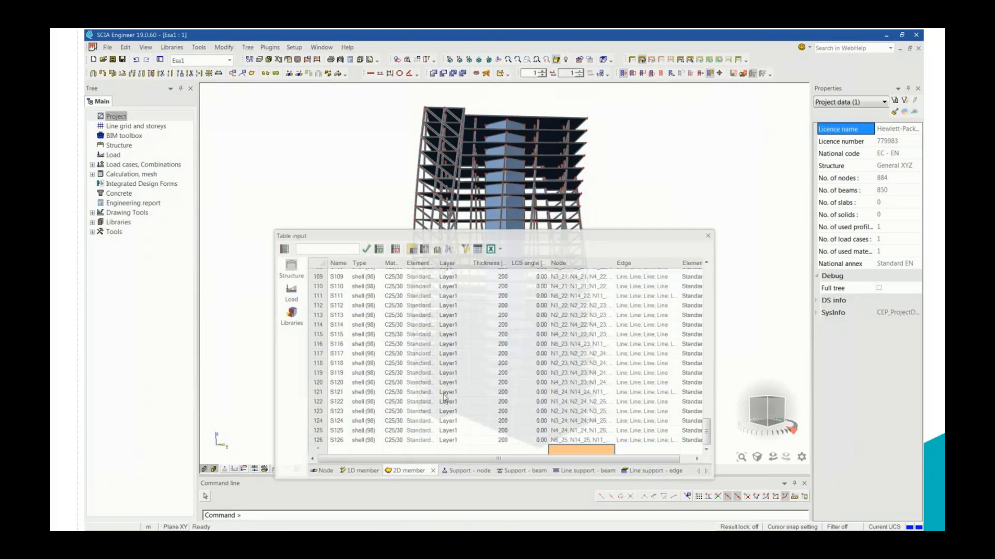
click(324, 470)
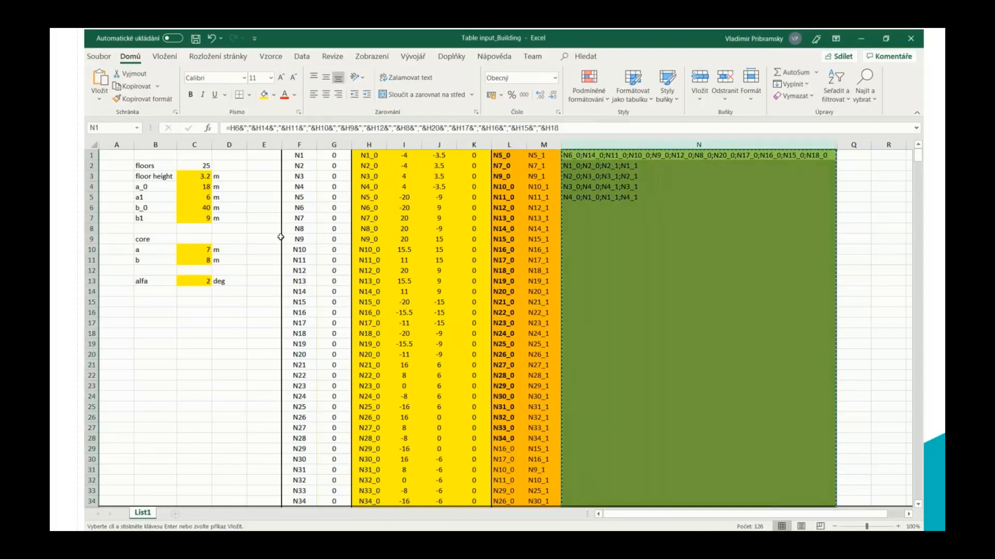
In the Table input_Building workbook in Excel, set alfa to 4 deg and copy the node name and coordinate columns H to K.
click(197, 281)
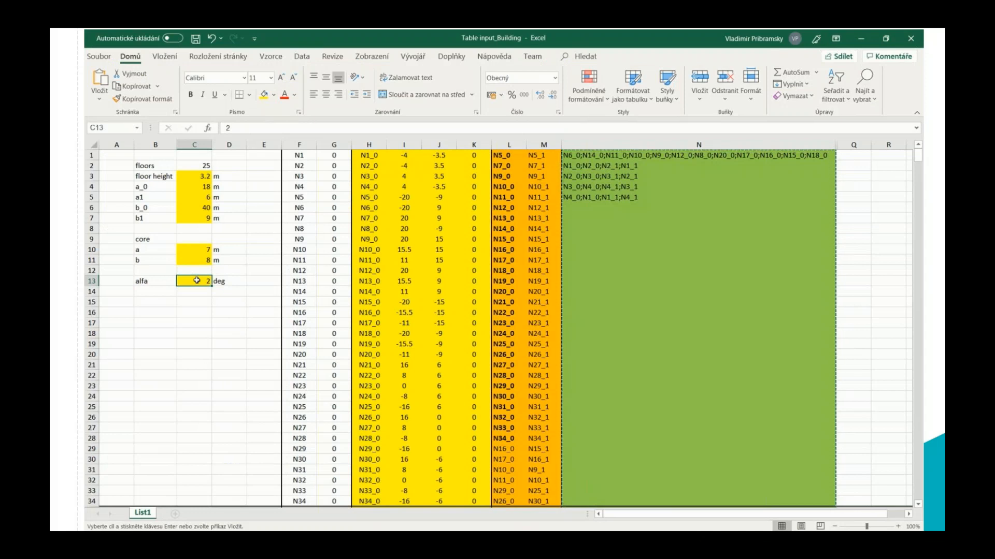
text(4)
key(Return)
drag(377, 145, 476, 144)
key(ctrl+c)
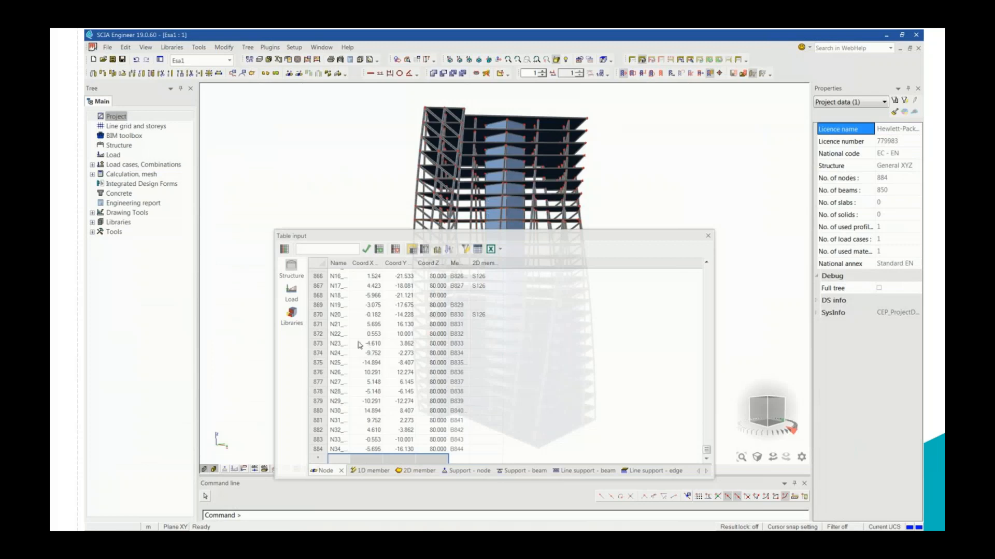
Switch back to SCIA Engineer, paste the copied node data over the Node table from its first row, and close the table input.
drag(707, 448, 707, 270)
click(343, 277)
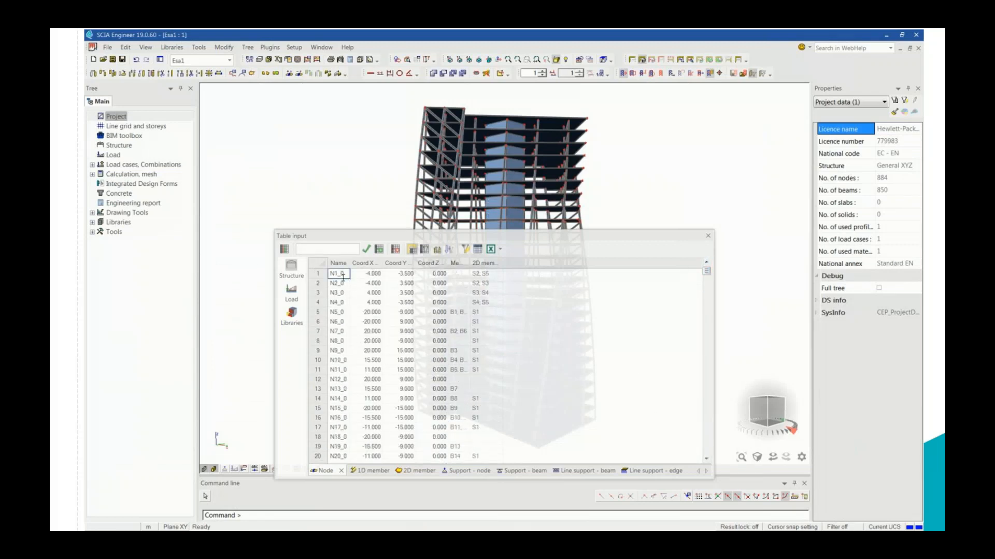
key(ctrl+v)
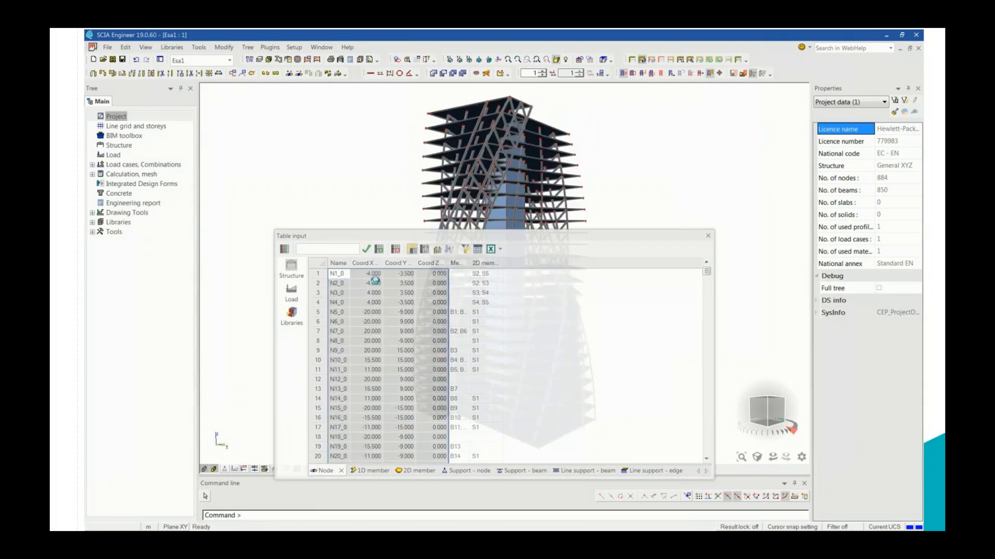
click(708, 236)
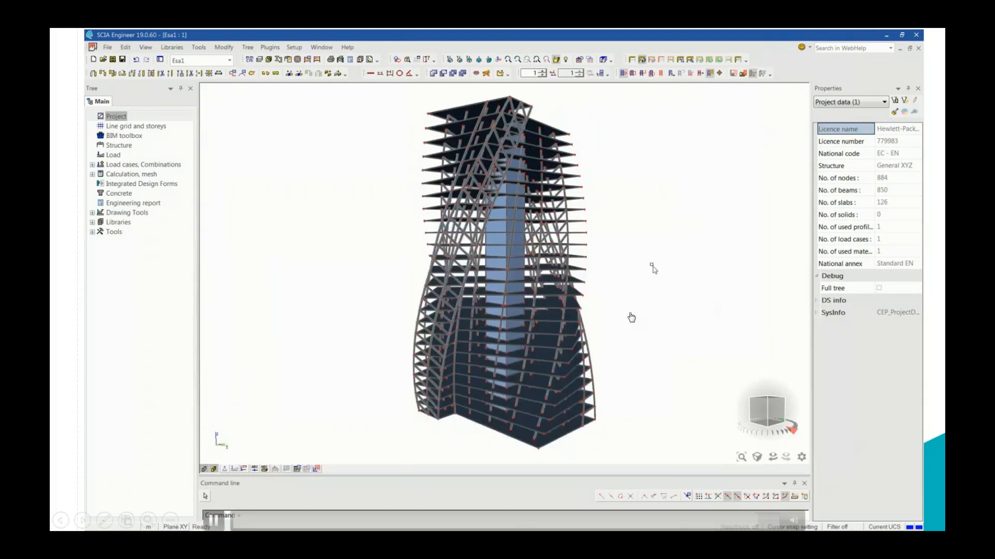
ctrl+right_drag(651, 251, 647, 259)
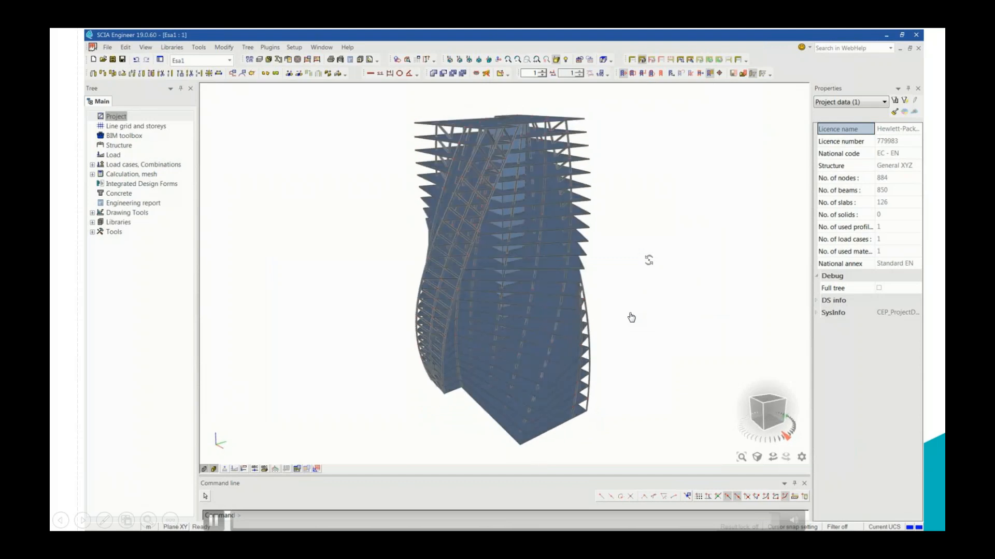
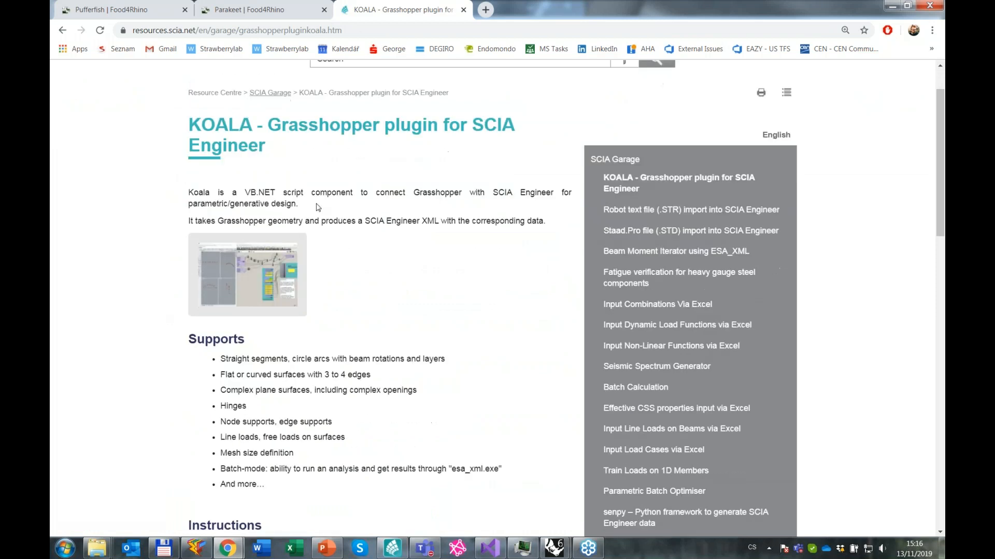
Look through the KOALA plugin page down to its download section and view gallery images on the Pufferfish page.
scroll(301, 187, down, 15)
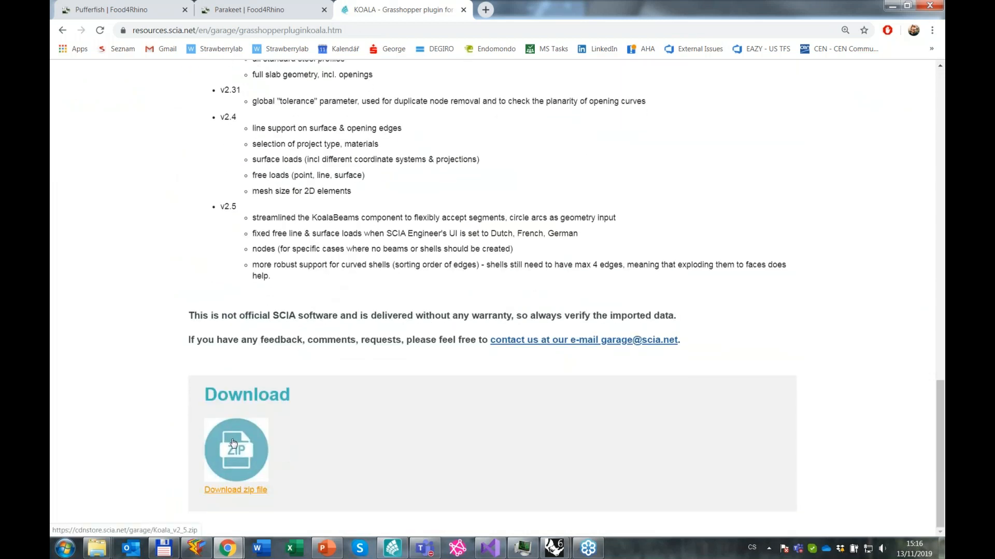
scroll(268, 178, up, 14)
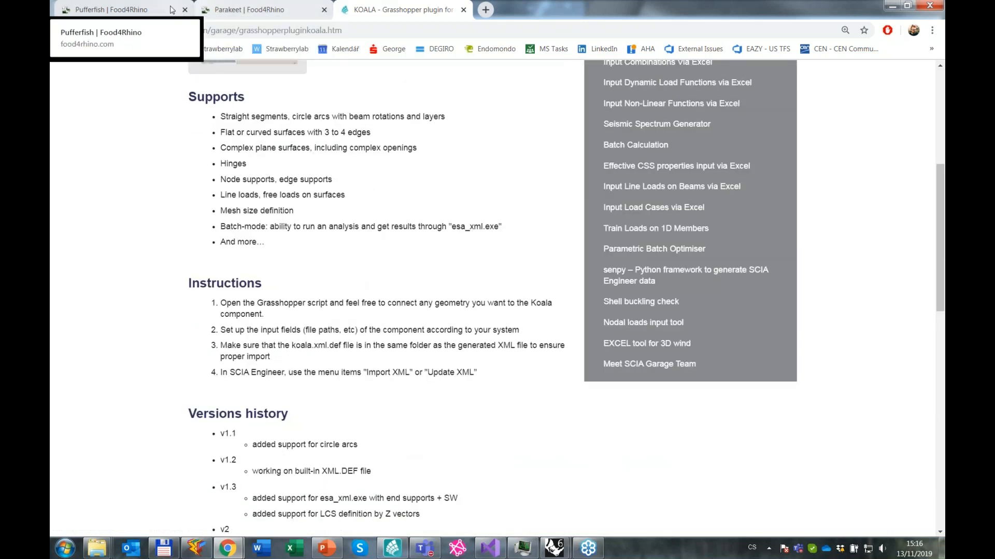
click(133, 11)
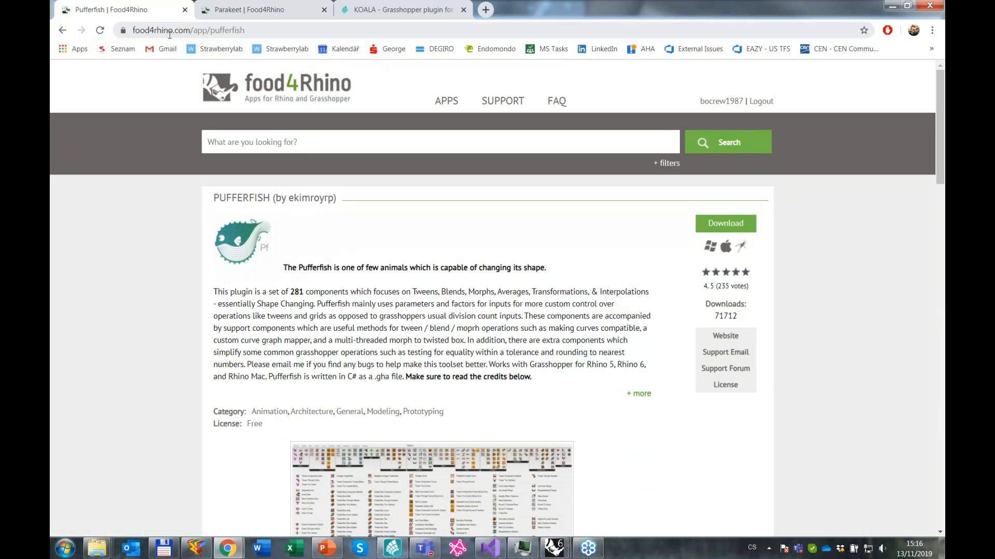
scroll(497, 300, down, 8)
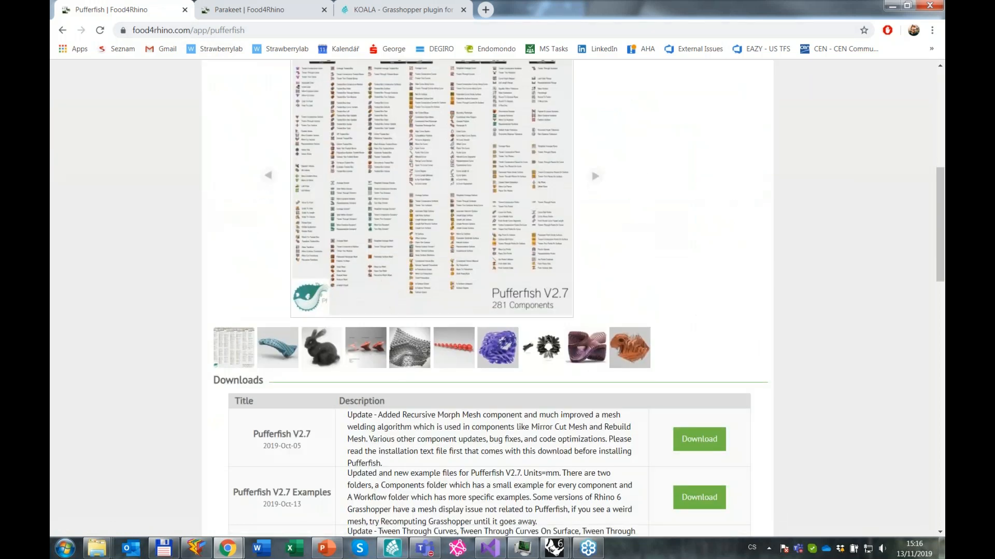
click(405, 346)
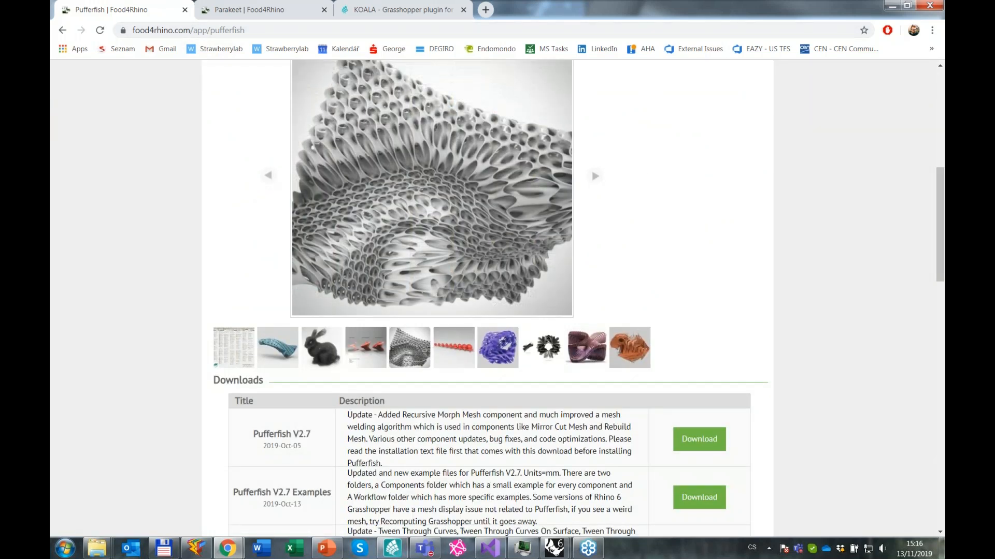
click(599, 180)
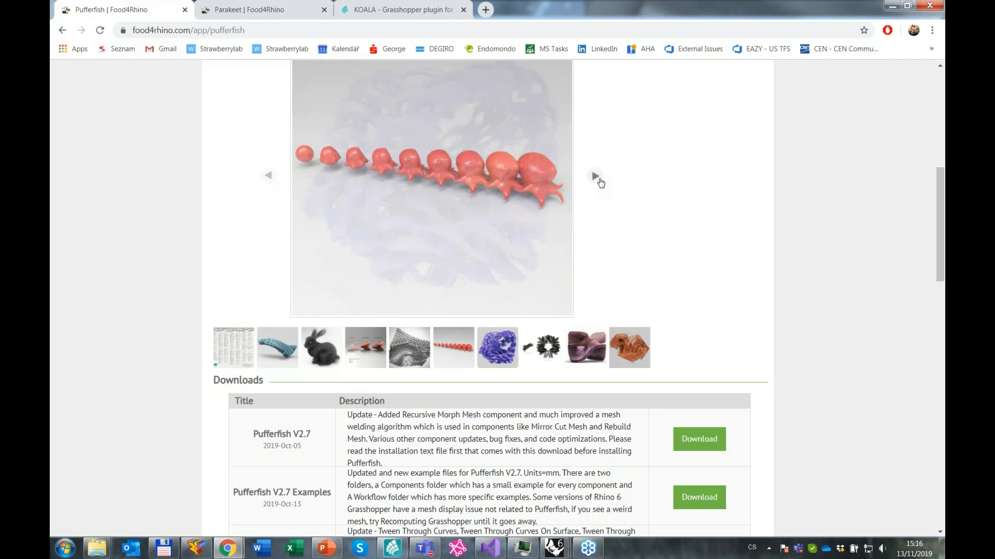
click(599, 180)
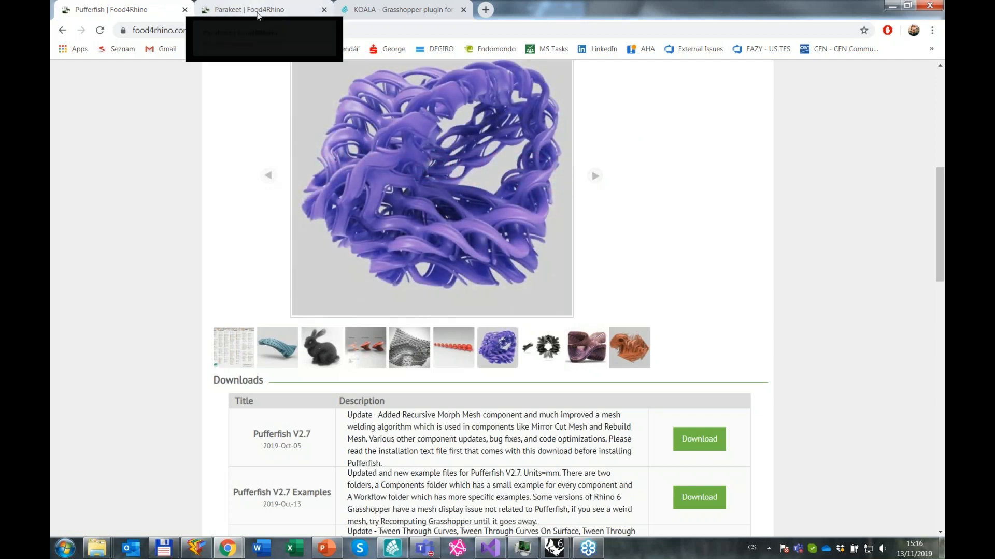
Look through the Parakeet plugin page on food4Rhino and view several of its pattern gallery images.
click(257, 14)
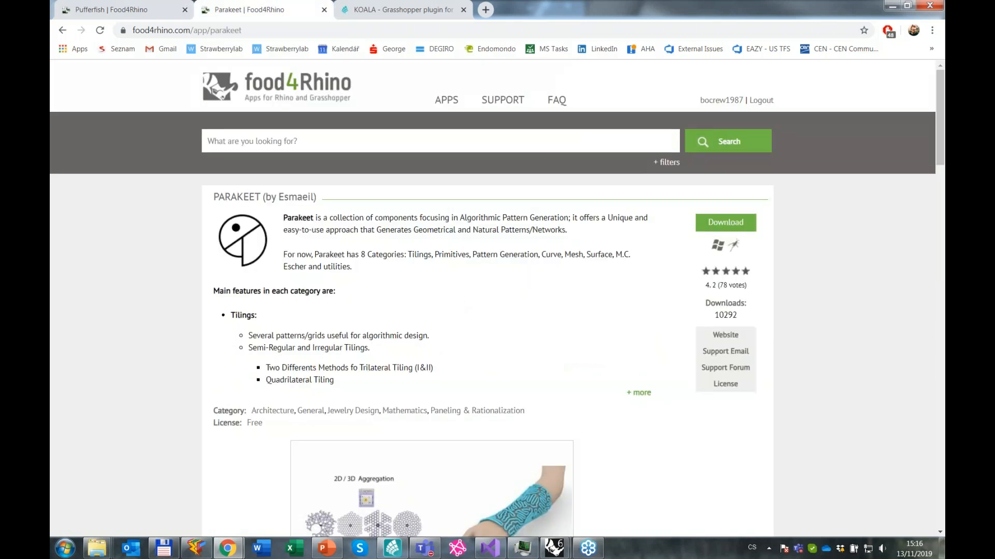
scroll(492, 299, down, 5)
scroll(492, 300, down, 2)
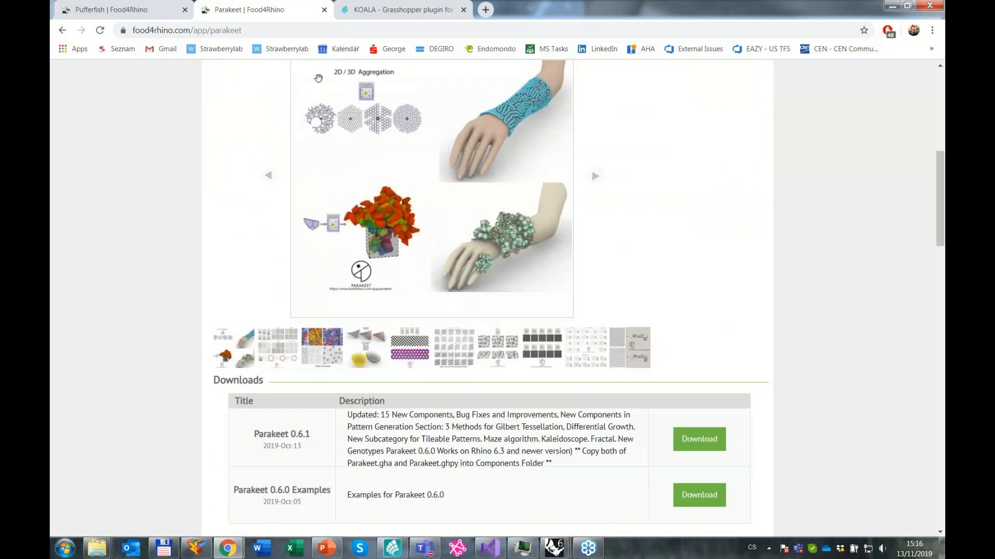
click(407, 353)
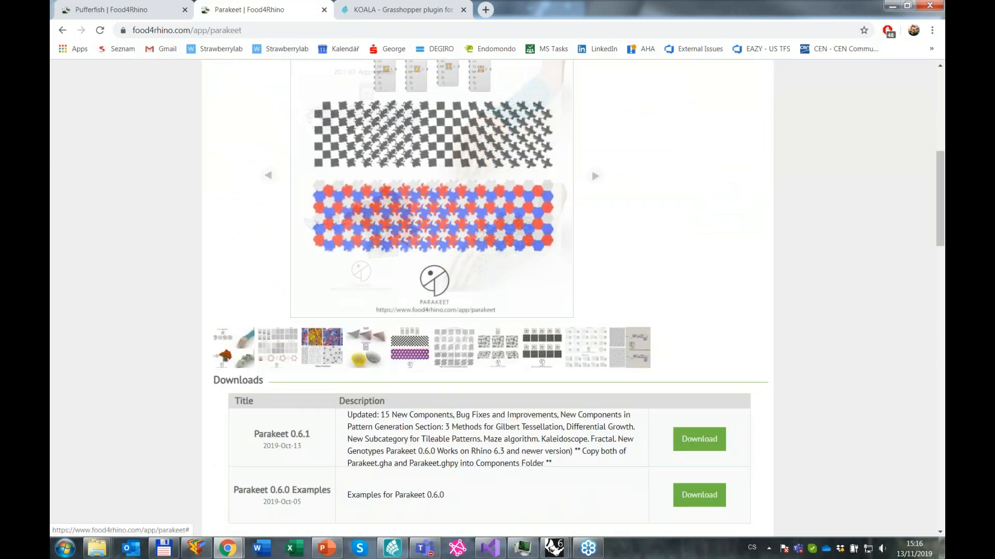
click(466, 356)
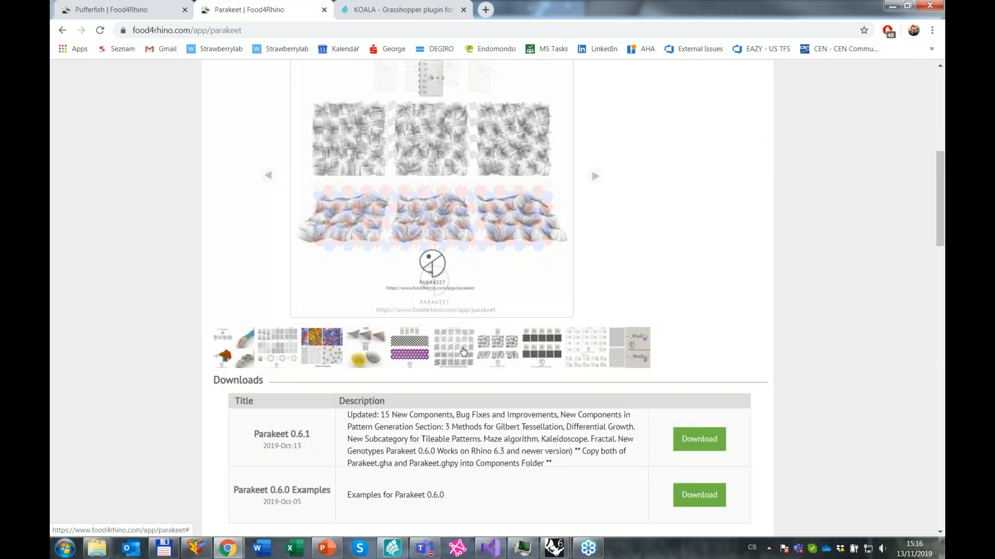
click(464, 352)
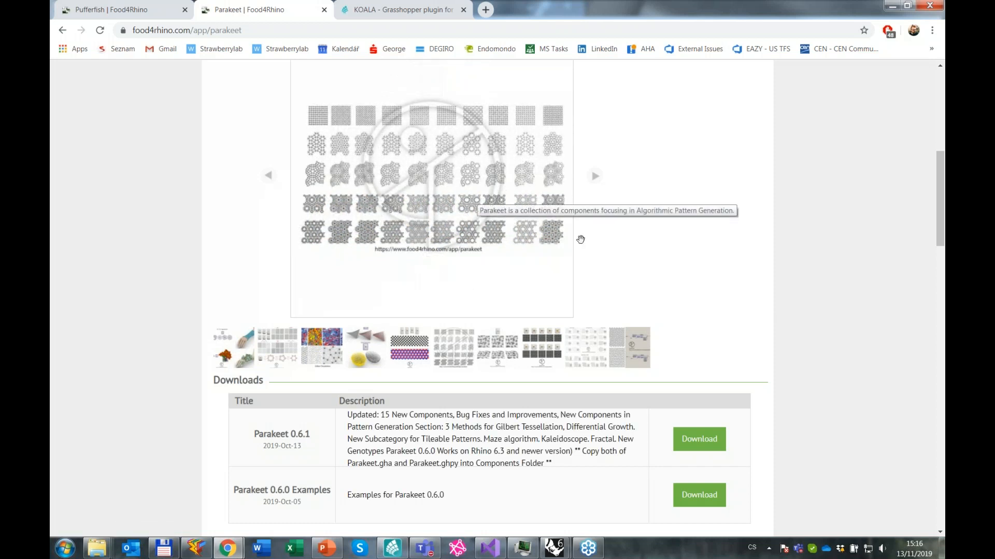
Minimize the browser and switch to the Rhino session holding the Koala_v2_5 Grasshopper definition.
click(892, 7)
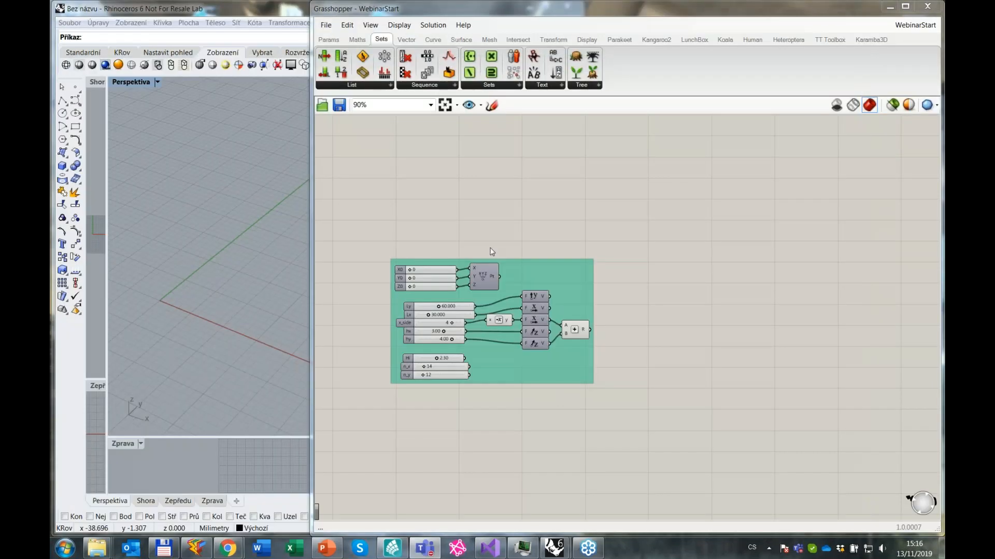
mouse_move(563, 554)
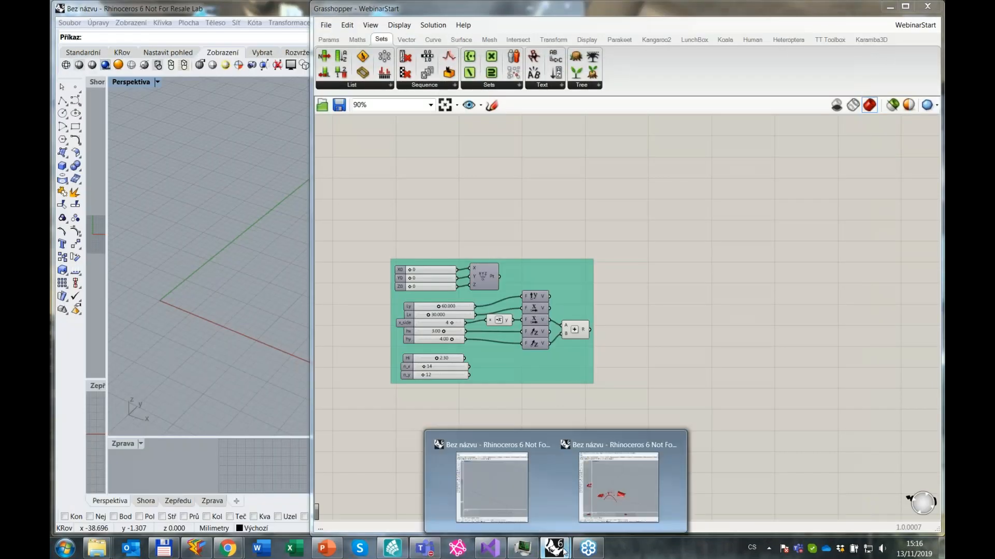
click(627, 487)
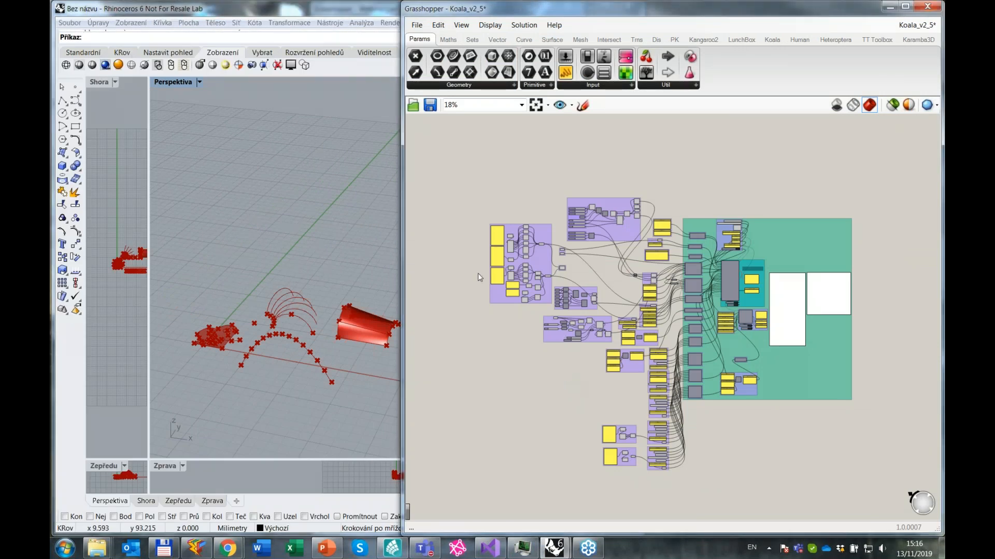
drag(402, 264, 399, 265)
Examine the definition's arch, curve and surface preview geometry in Rhino's perspective view.
click(291, 361)
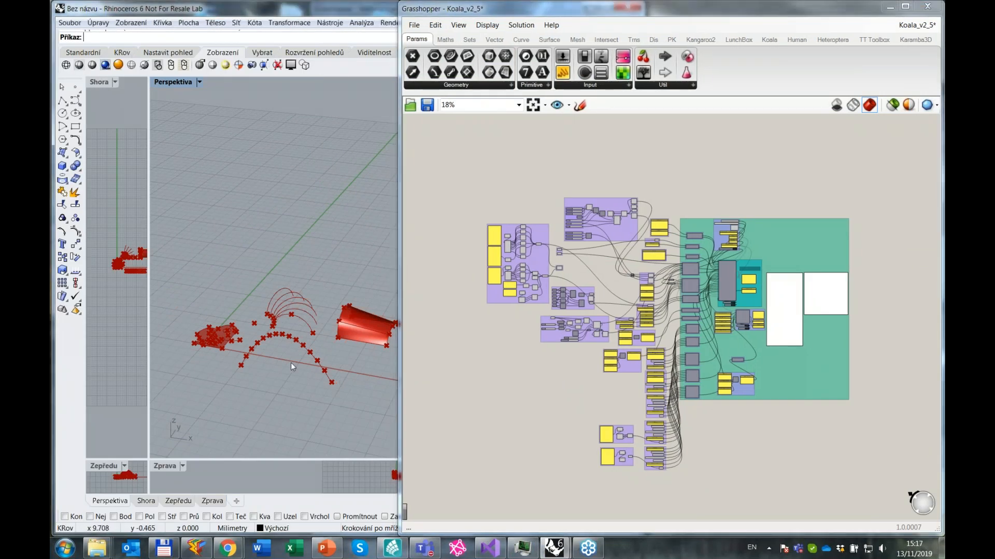
scroll(285, 357, up, 9)
click(562, 346)
scroll(563, 346, up, 1)
scroll(346, 329, down, 2)
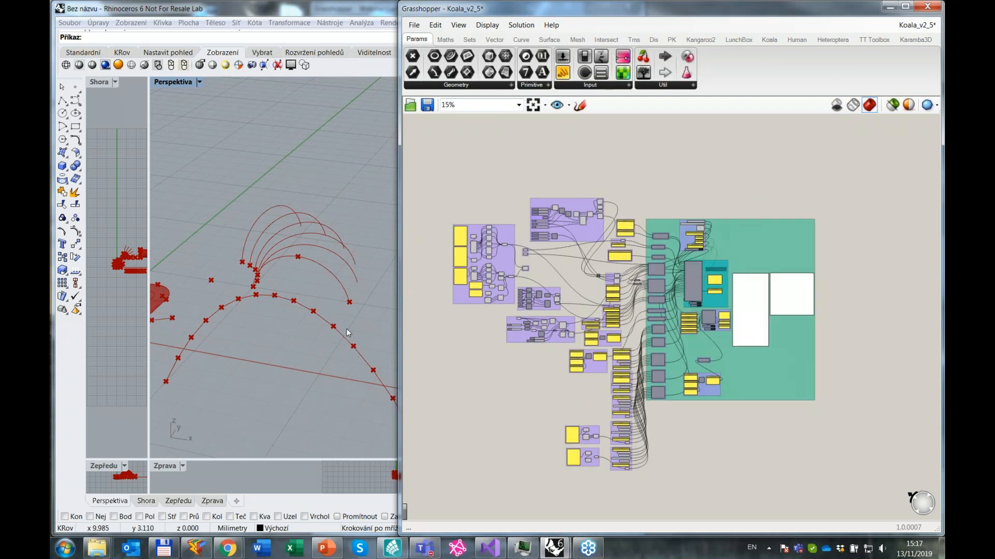
click(342, 330)
scroll(284, 341, down, 7)
right_drag(282, 338, 231, 316)
Examine the General parameters group and the XML file creation component in the Koala_v2_5 definition.
scroll(698, 338, up, 1)
scroll(705, 339, up, 2)
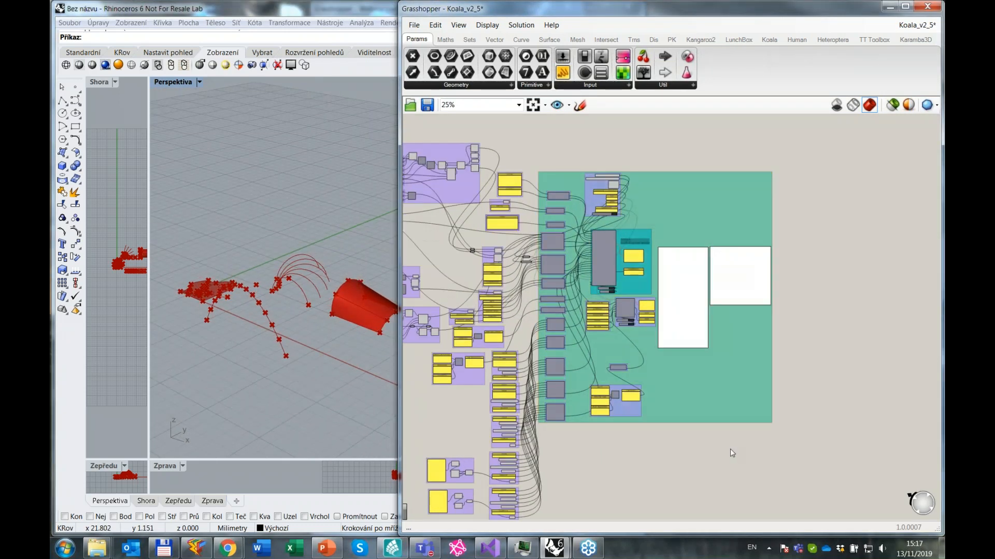
scroll(566, 199, up, 8)
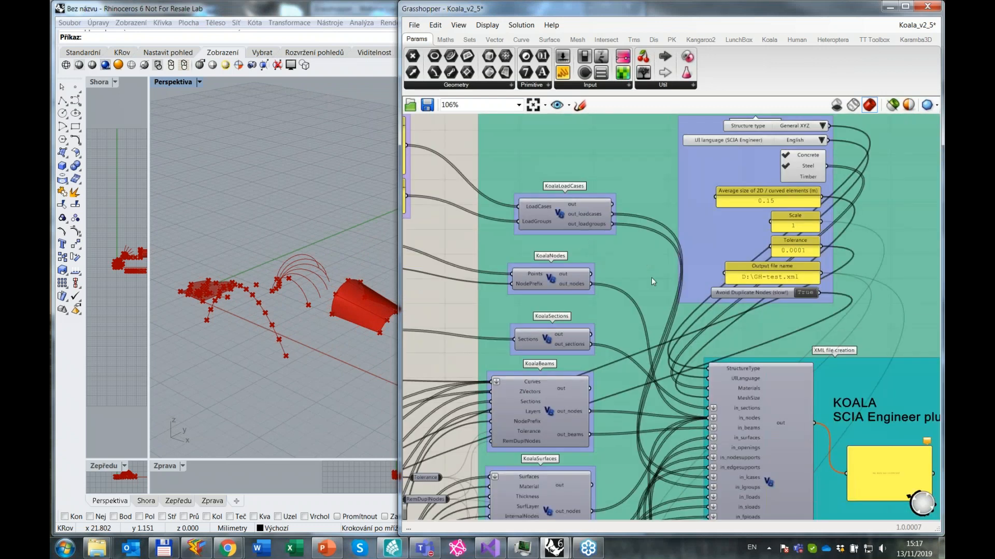
right_drag(603, 306, 585, 319)
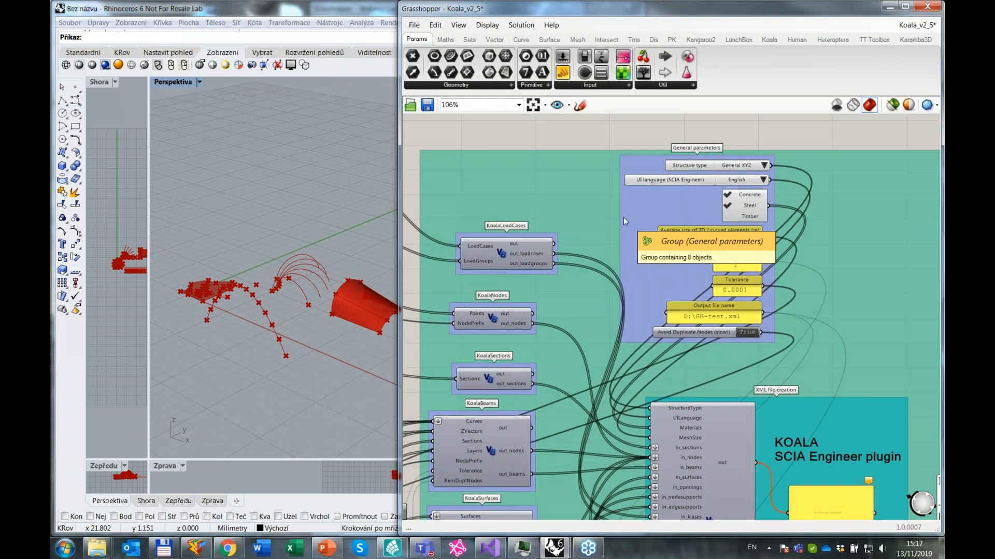
click(650, 214)
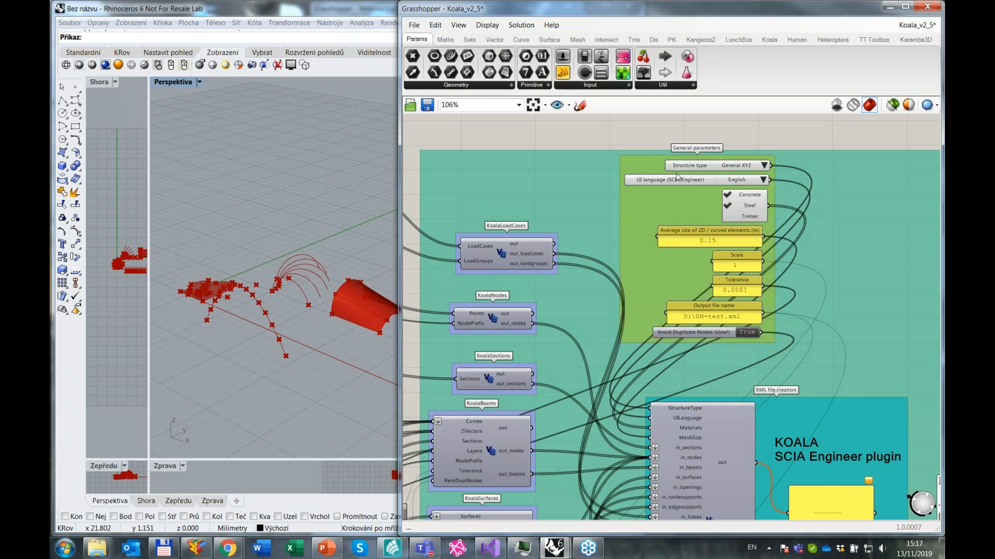
scroll(836, 334, down, 2)
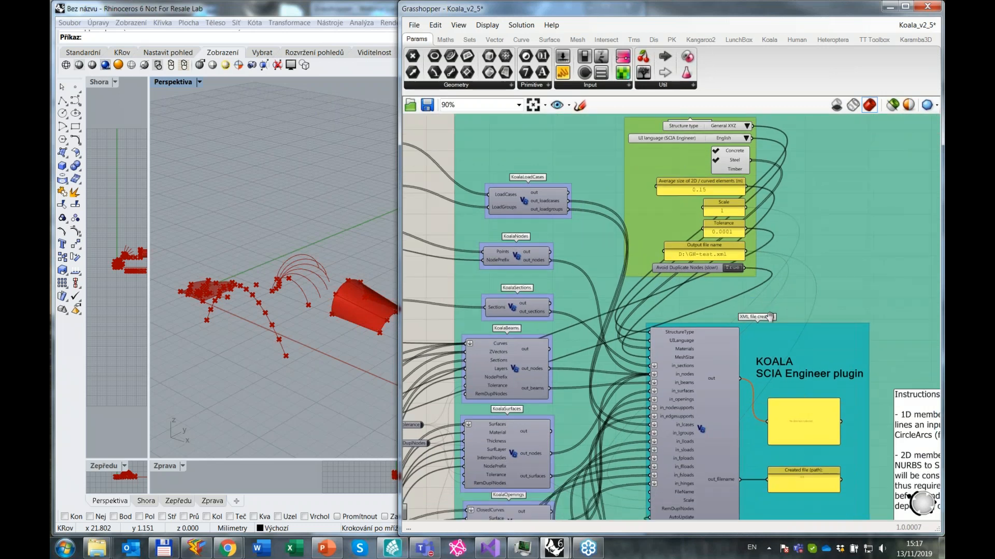
mouse_move(769, 315)
right_down()
mouse_move(742, 304)
mouse_move(759, 307)
right_up()
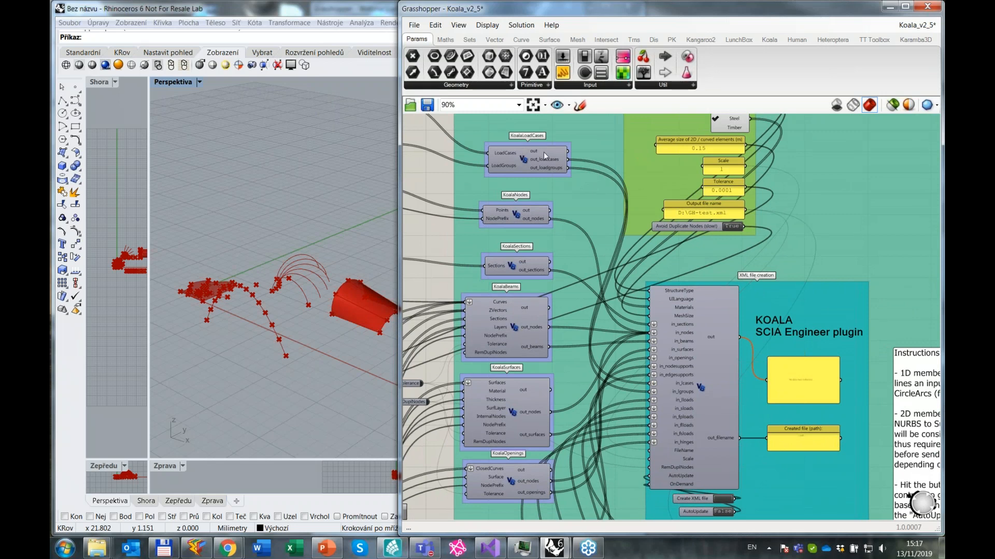
Examine the Koala components from beams, surfaces and supports down to the loads and the Hinges group.
right_drag(619, 241, 667, 210)
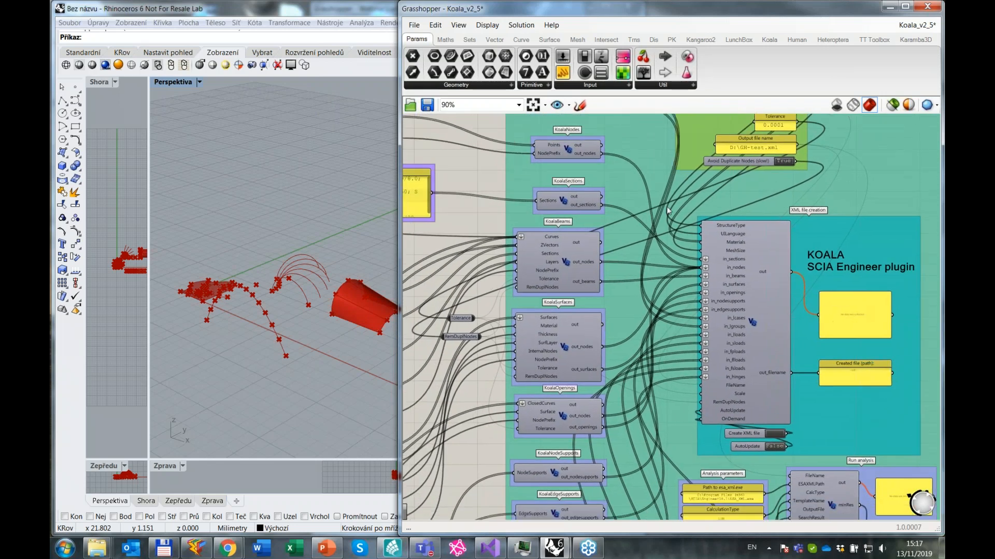
right_drag(624, 283, 651, 118)
right_drag(710, 461, 715, 264)
right_drag(726, 395, 731, 325)
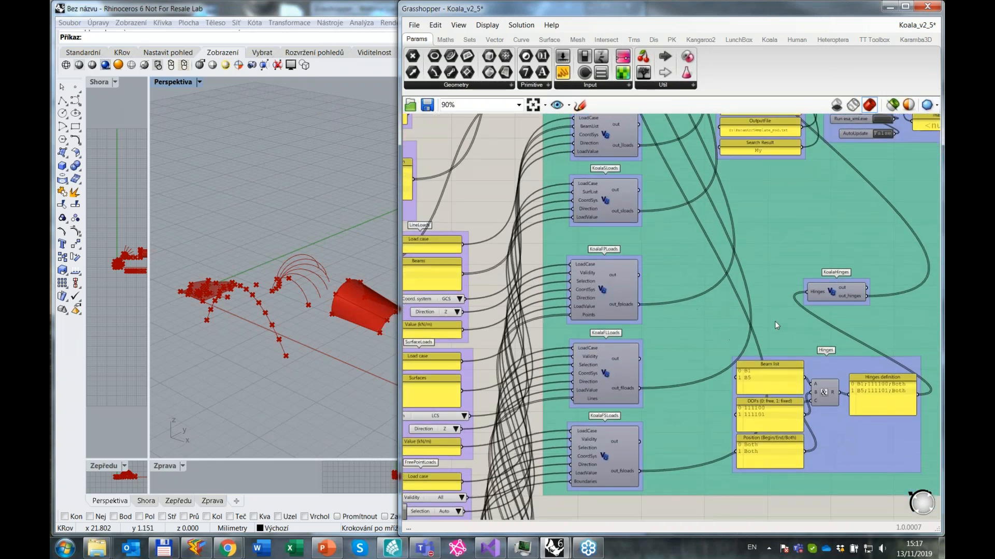
Examine the Koala XML file creation outputs and the General parameters group, including the output file name.
right_drag(848, 224, 655, 475)
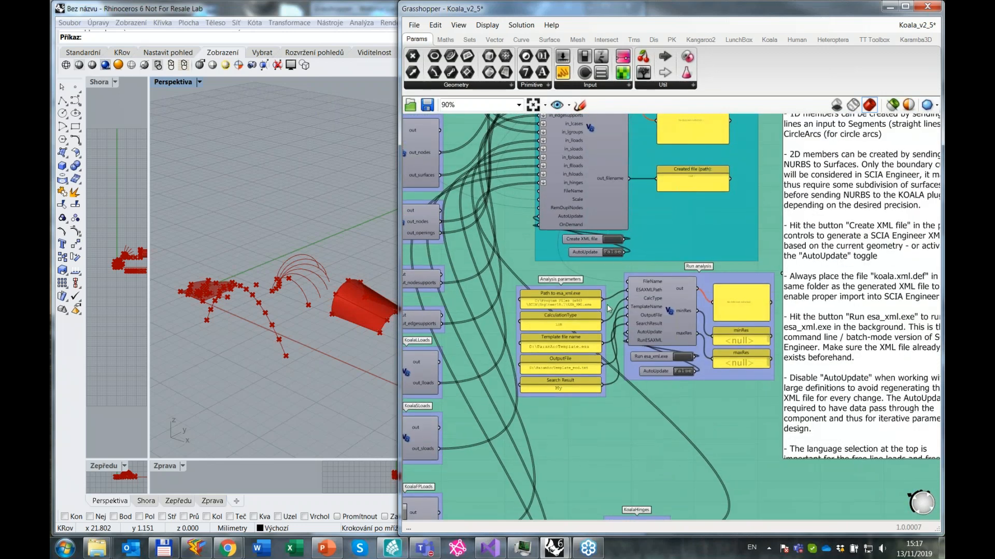
right_drag(644, 215, 632, 345)
scroll(683, 265, up, 4)
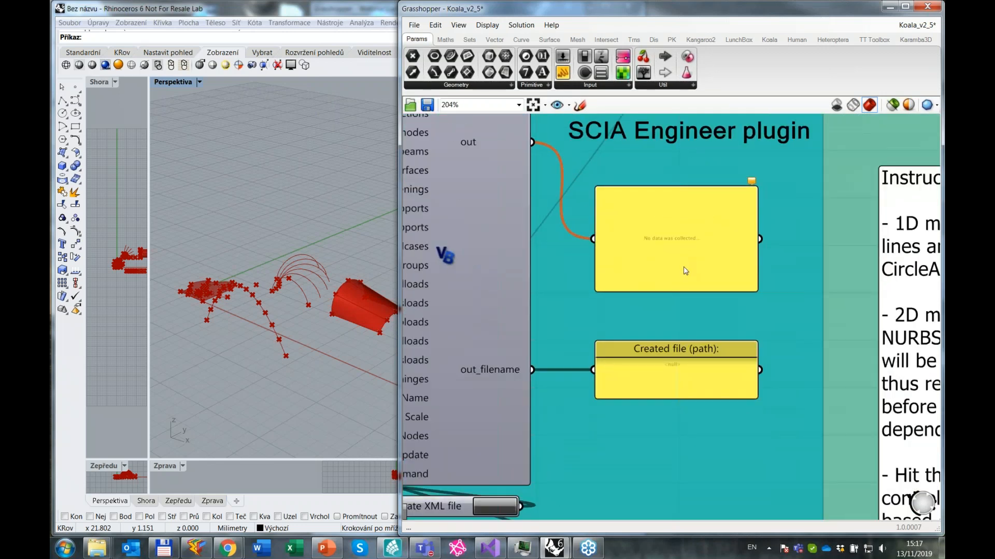
scroll(684, 271, down, 4)
right_drag(645, 157, 573, 357)
scroll(572, 357, up, 4)
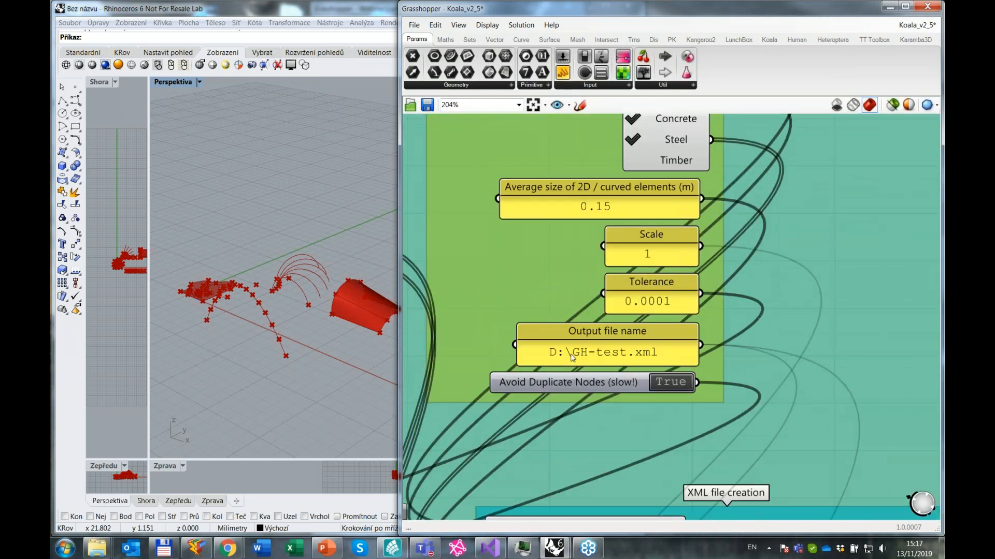
scroll(585, 360, down, 5)
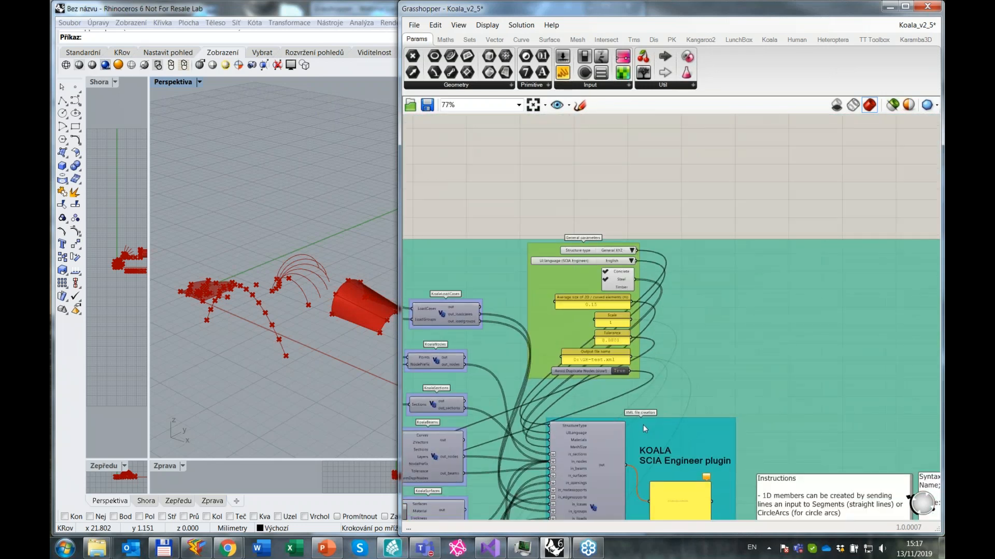
Examine the Analysis parameters and Run analysis groups and their place in the overall Koala_v2_5 definition.
right_drag(622, 481, 704, 361)
scroll(703, 361, up, 3)
right_drag(571, 352, 643, 237)
scroll(589, 323, up, 3)
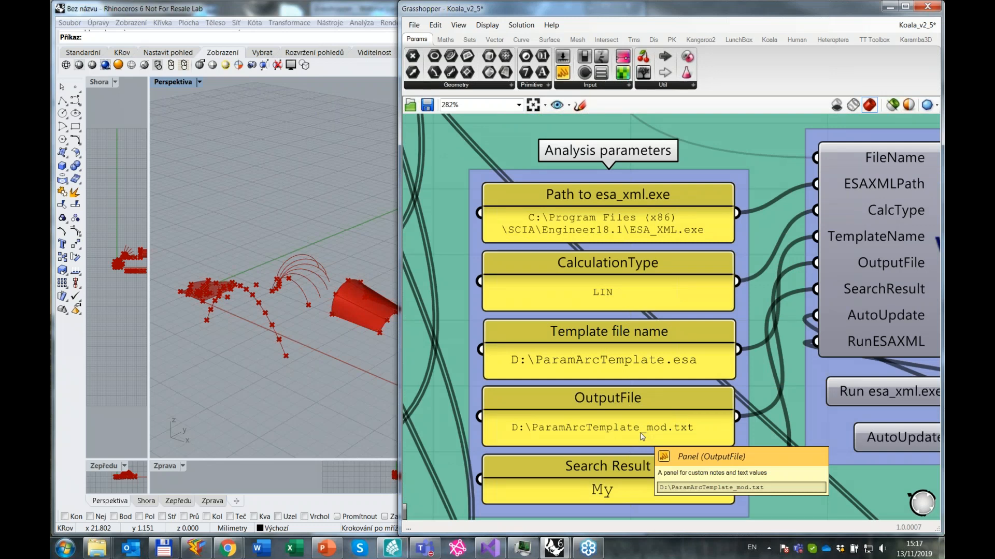
scroll(642, 437, down, 6)
right_drag(797, 470, 746, 451)
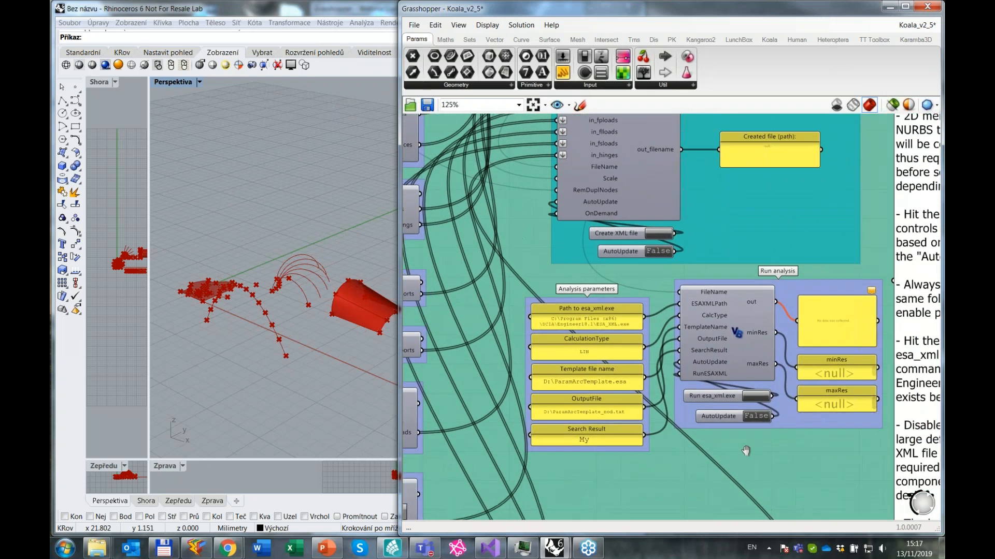
scroll(655, 405, down, 4)
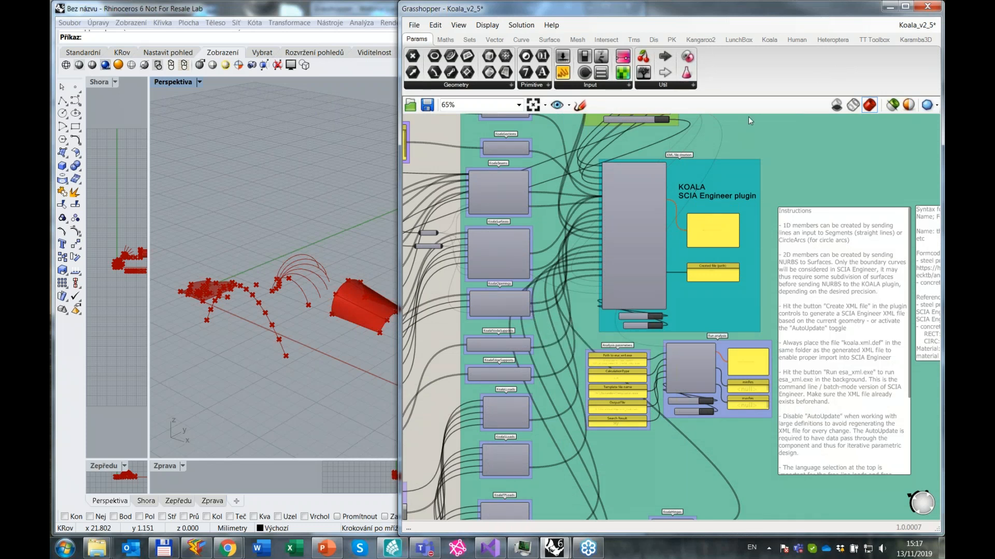
scroll(546, 297, down, 4)
right_drag(550, 297, 724, 265)
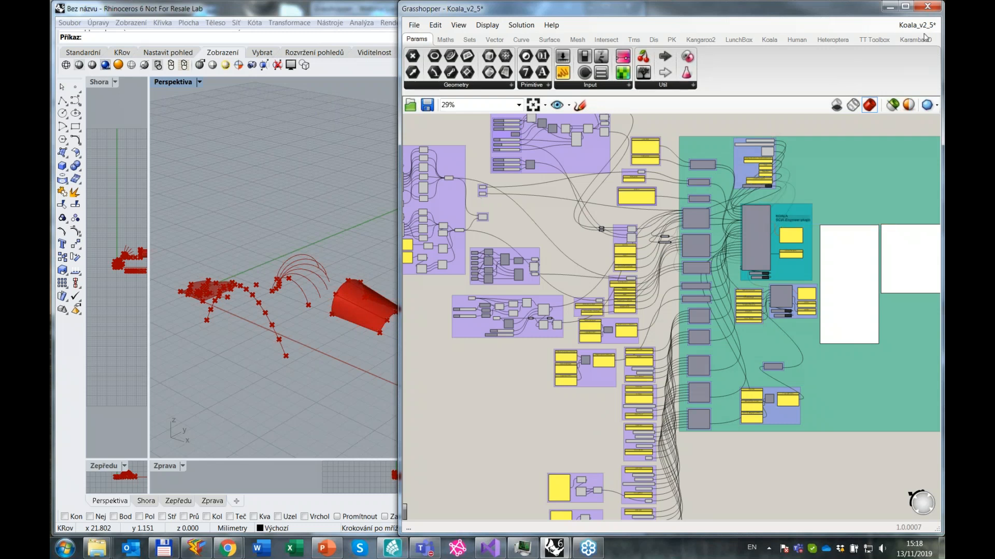
Close the Koala_v2_5 Grasshopper window and its Rhino session, and bring the WebinarStart definition forward.
click(928, 7)
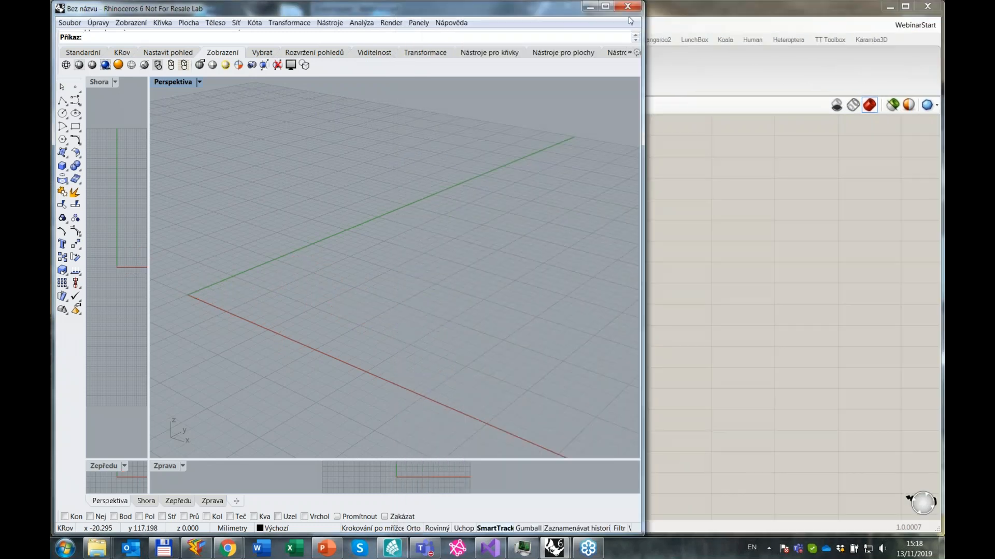
click(627, 6)
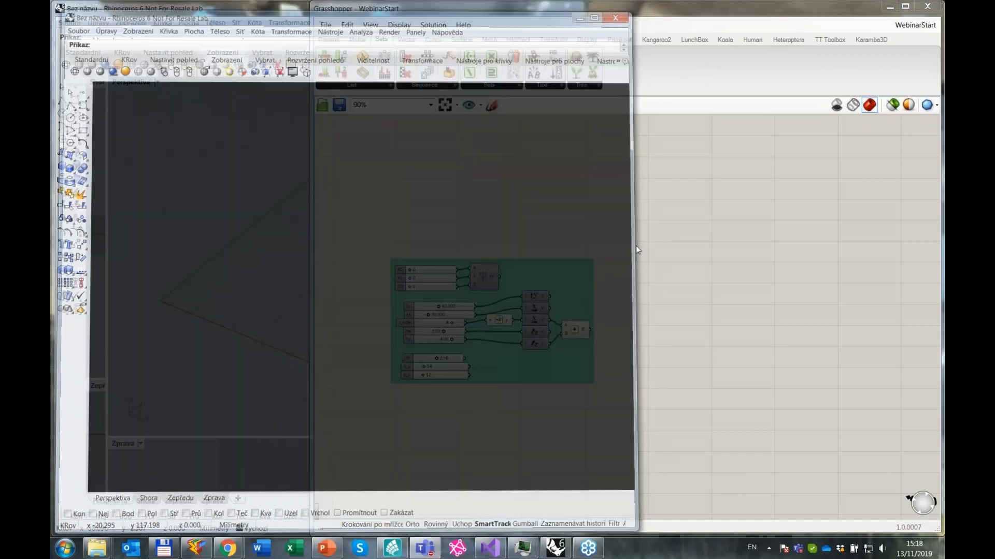
click(600, 339)
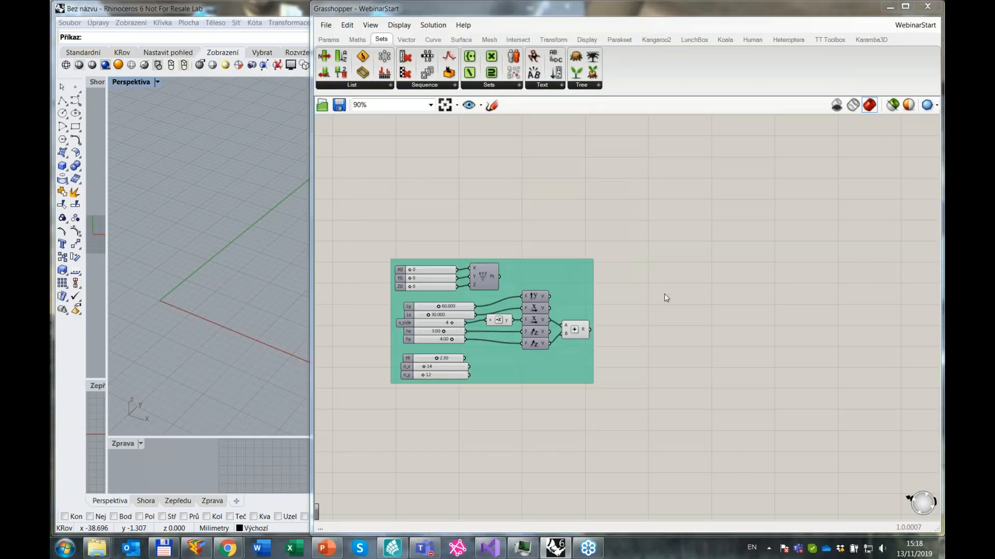
Examine the prepared Koala component groups in the WebinarStart definition, including General parameters and the SCIA Engineer plugin.
scroll(664, 294, down, 3)
right_drag(739, 264, 681, 269)
right_drag(796, 256, 490, 220)
right_drag(755, 266, 650, 260)
scroll(652, 260, up, 3)
right_drag(726, 293, 697, 288)
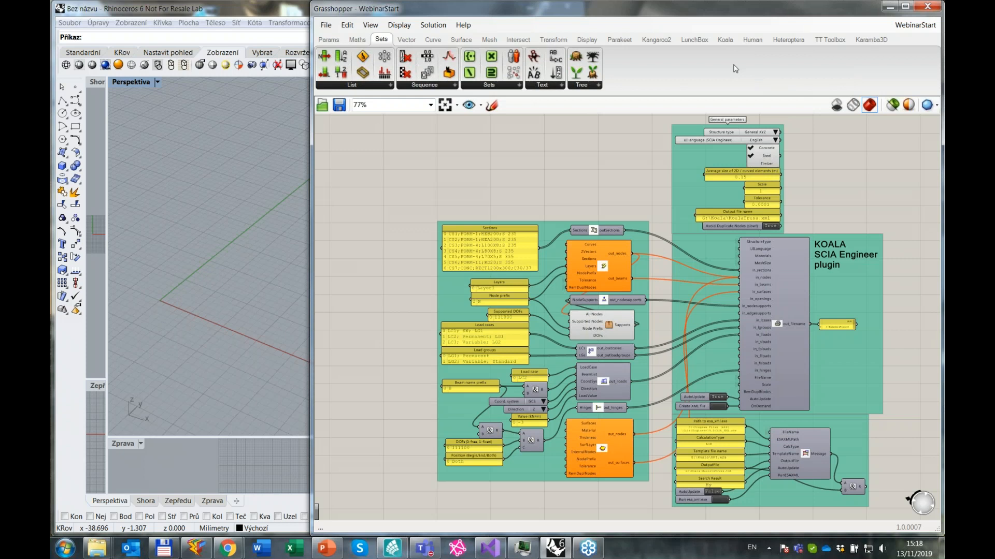
Look over the available Koala components for calculation, libraries, loads, results and structure.
click(725, 40)
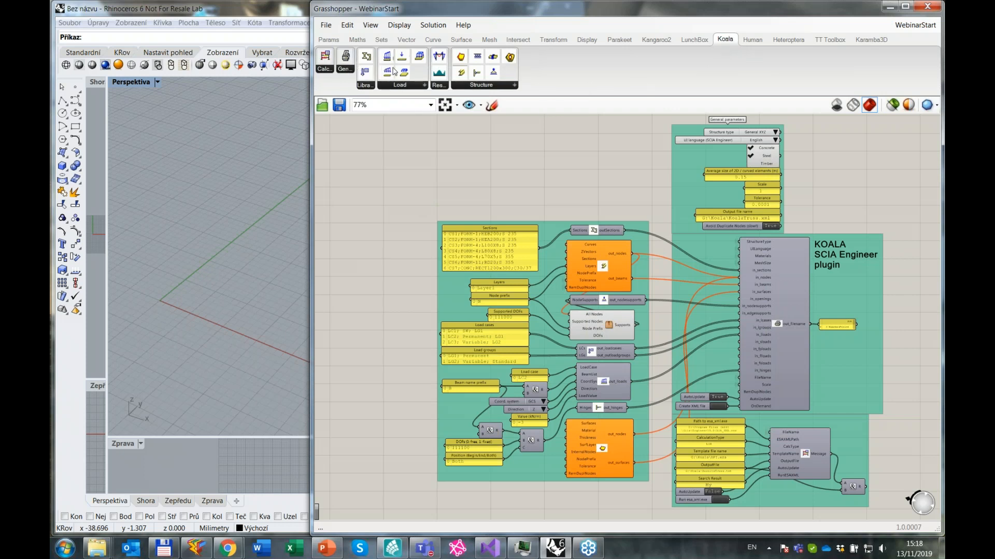
right_drag(432, 134, 486, 167)
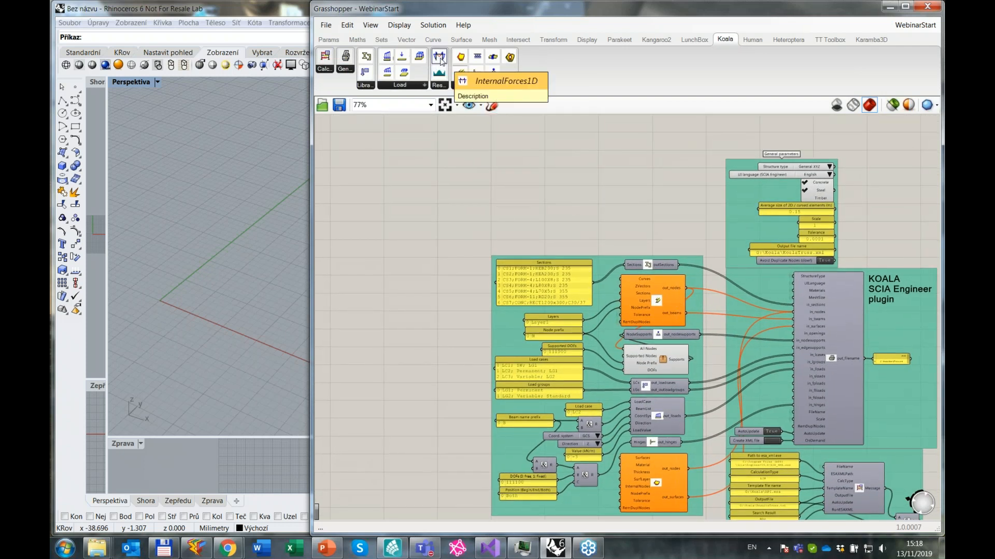
mouse_move(724, 44)
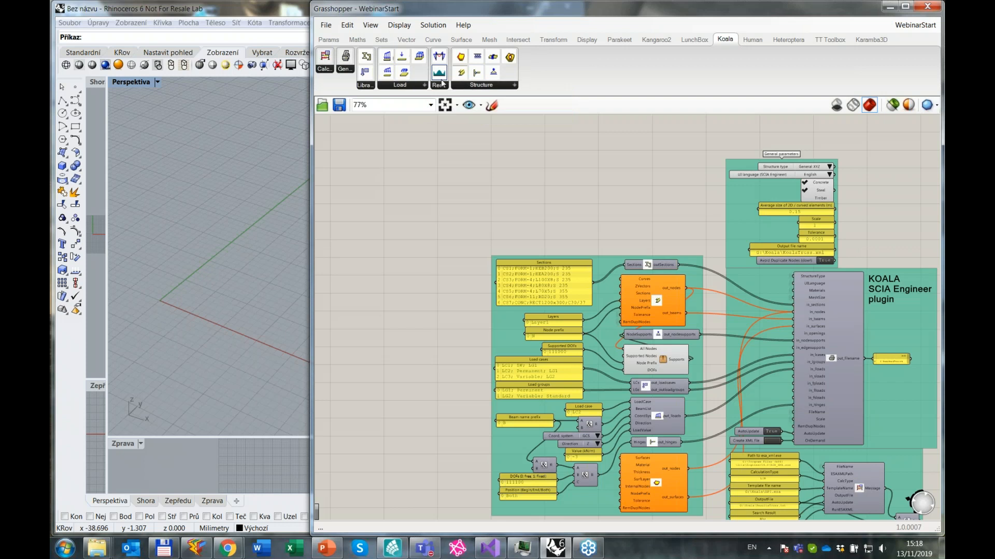
right_drag(605, 227, 606, 203)
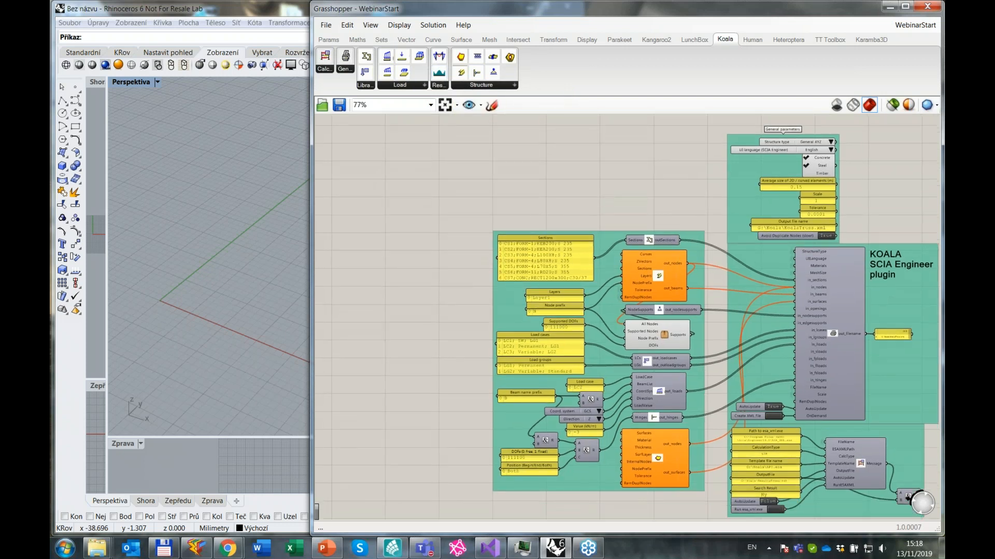
Return to the input parameters group and narrow the Grasshopper window to expose more of Rhino's perspective view.
scroll(524, 231, down, 2)
right_drag(471, 252, 624, 243)
scroll(483, 254, down, 4)
scroll(404, 247, up, 5)
right_drag(409, 246, 584, 273)
scroll(485, 246, up, 1)
scroll(485, 245, up, 2)
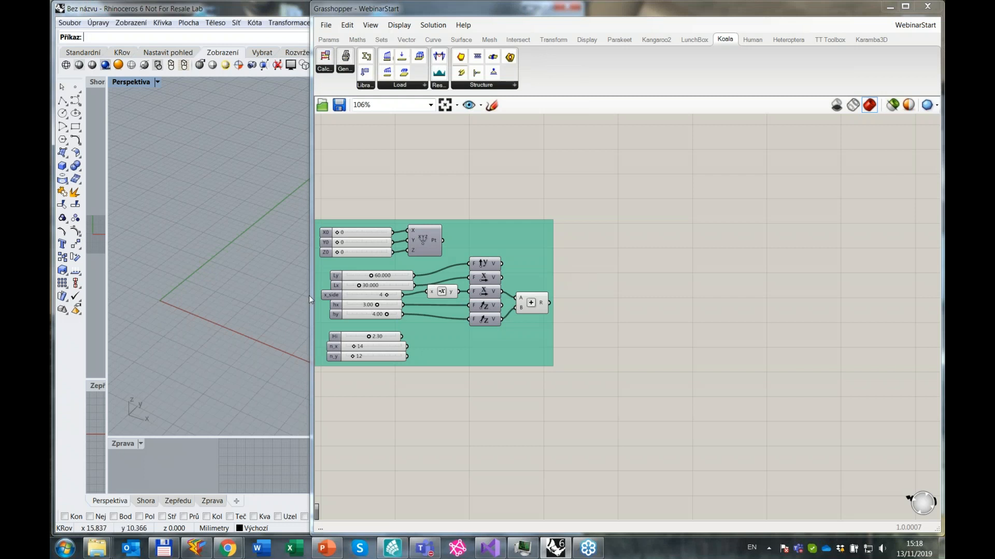
drag(311, 294, 461, 295)
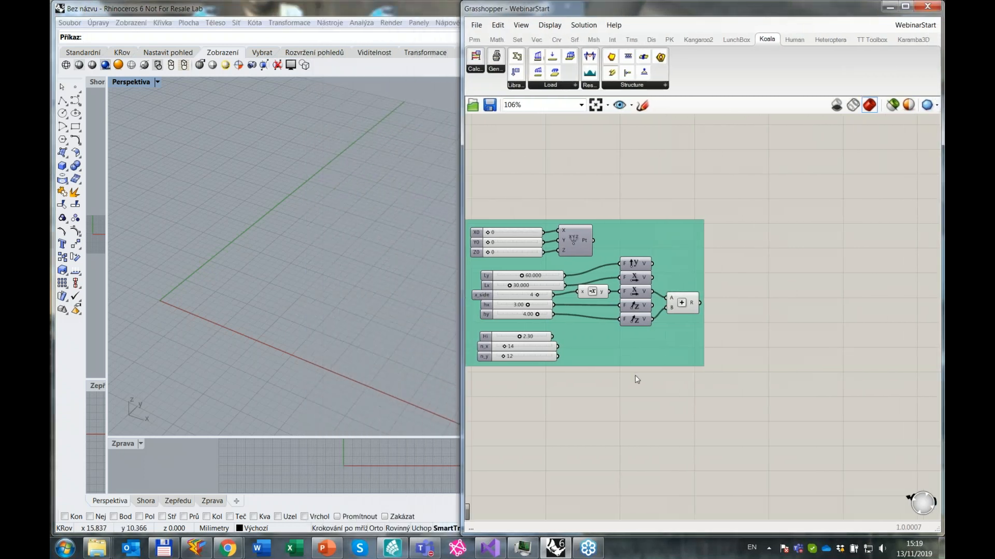
Examine the origin point, the length and height sliders, the division sliders and their unit vectors in the parameters group.
scroll(565, 295, up, 3)
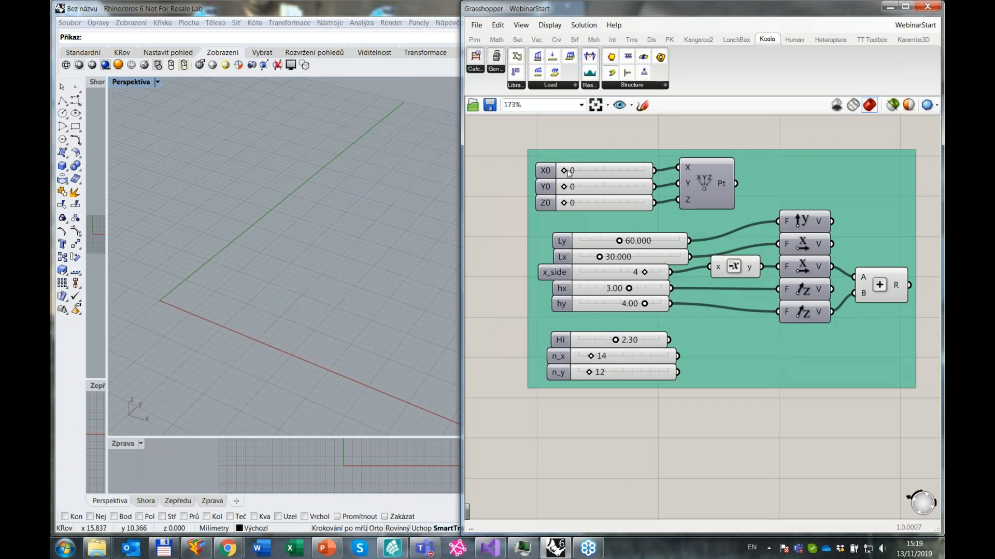
right_drag(741, 341, 737, 375)
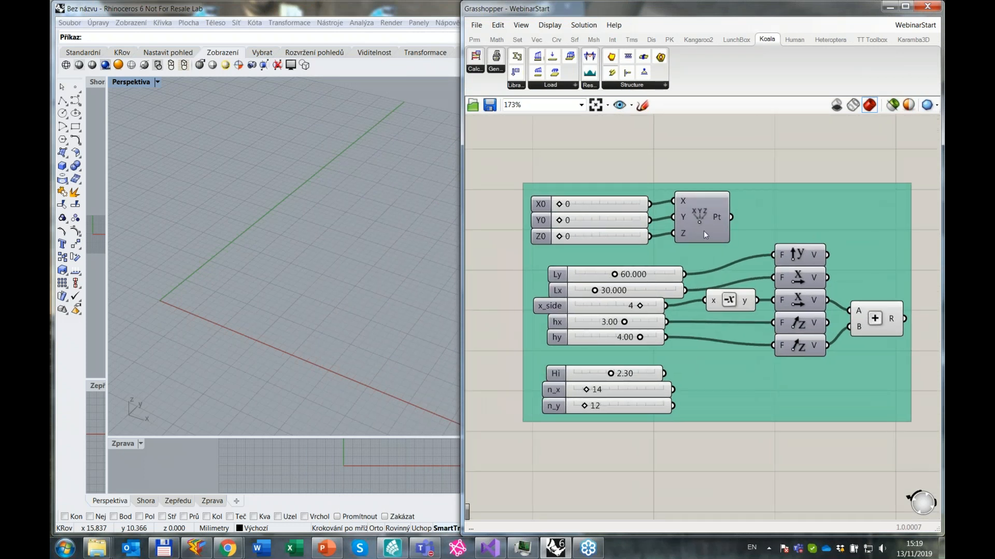
right_drag(797, 454, 777, 415)
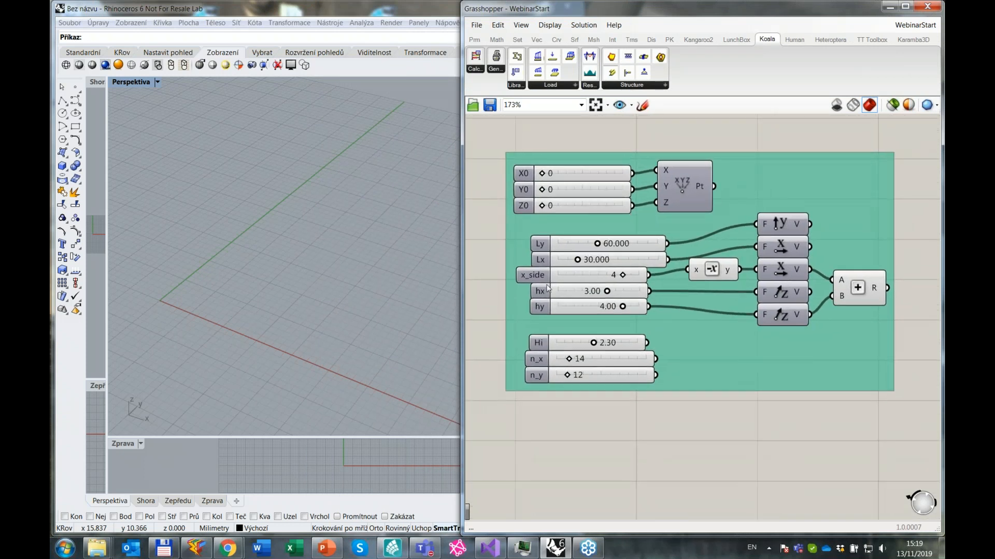
right_drag(724, 439, 716, 429)
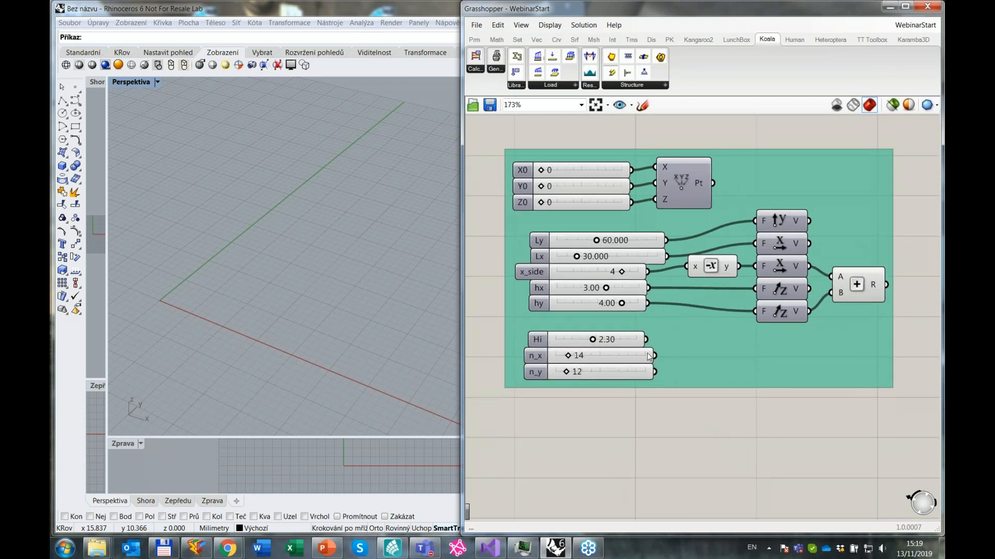
right_drag(781, 408, 771, 409)
scroll(771, 408, down, 2)
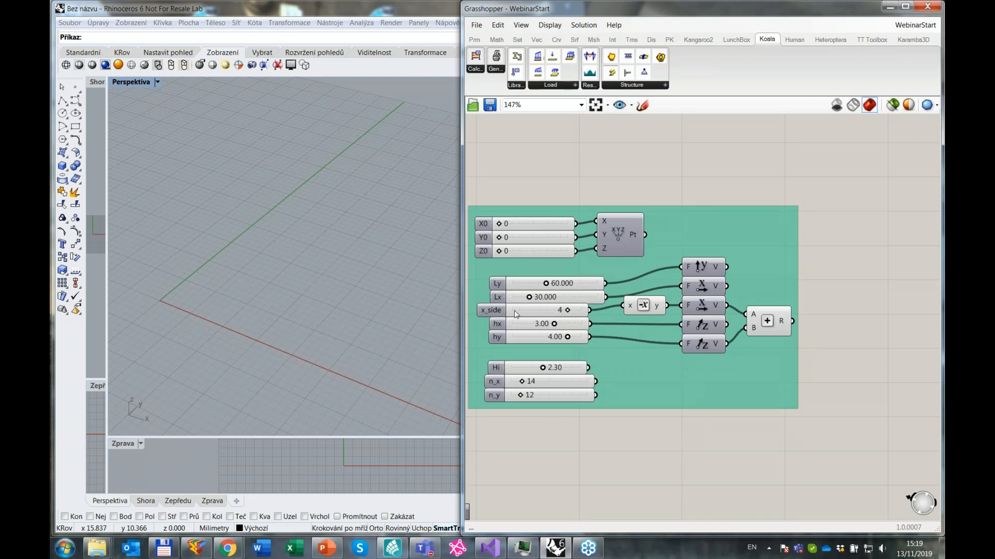
mouse_move(493, 314)
right_drag(781, 443, 766, 451)
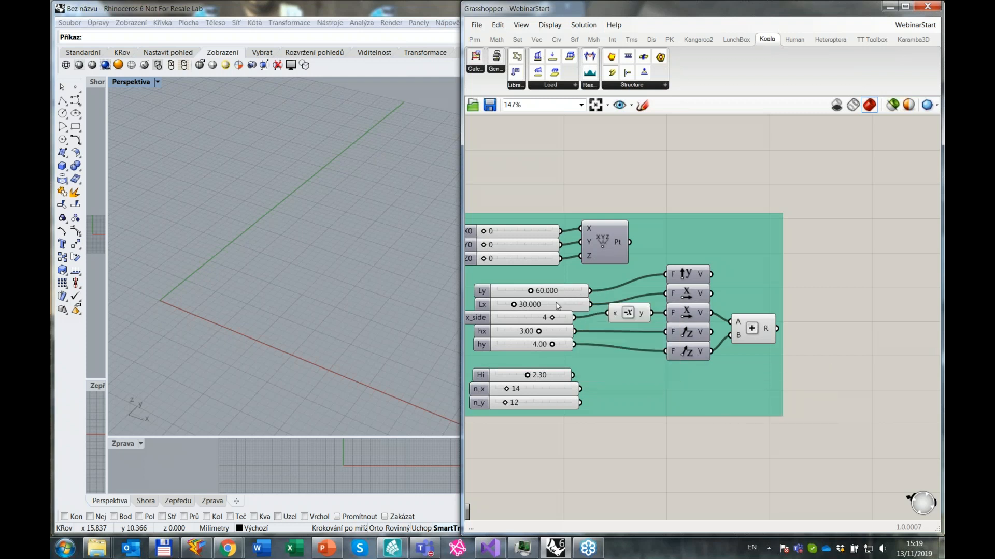
Create a trial number slider from the value 60 below the parameters group, and delete it after adjusting it.
click(654, 467)
double_click(580, 446)
text(60)
key(Return)
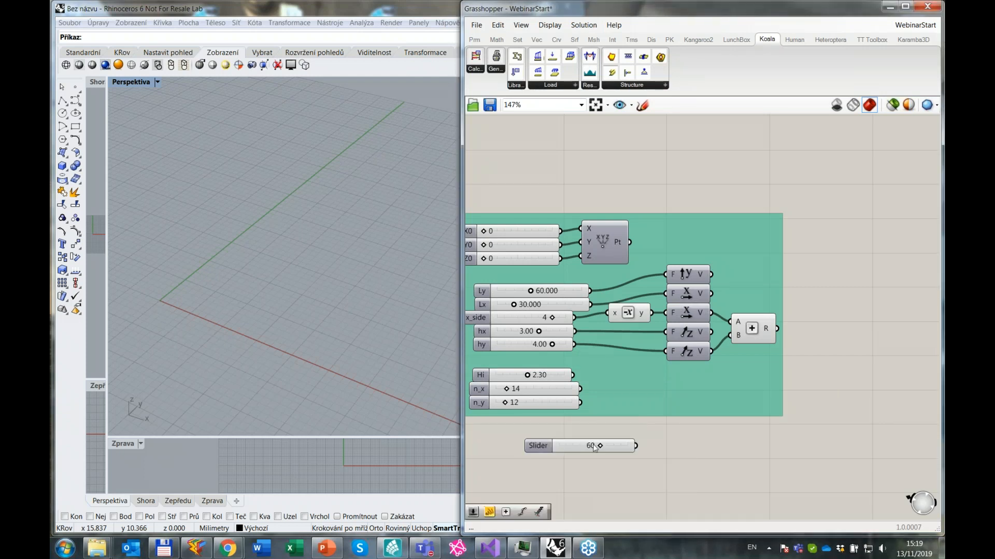
drag(595, 448, 604, 447)
click(541, 448)
key(Delete)
right_drag(659, 410, 679, 405)
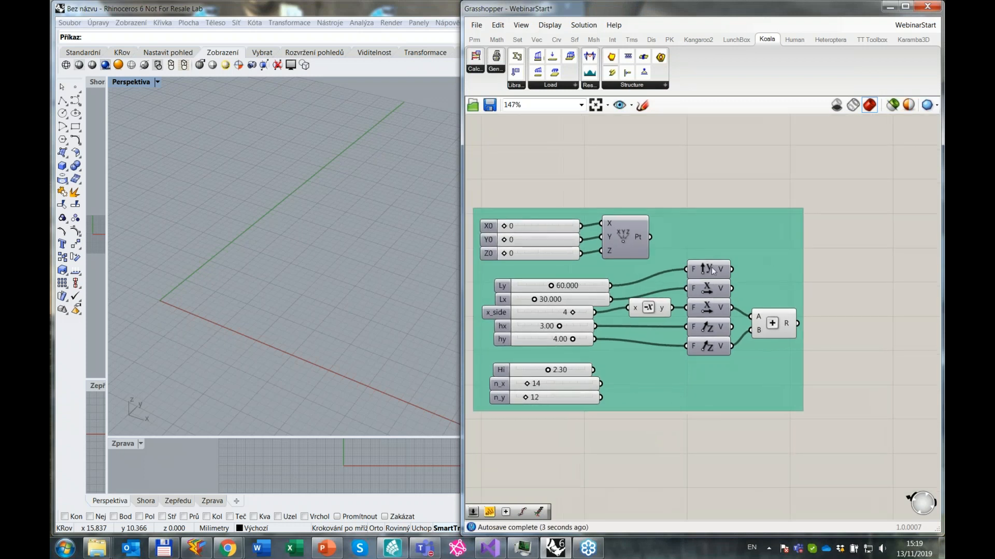
Point out the Unit Y component and annotate two arcs starting at the origin over the perspective view, clearing them again.
click(718, 273)
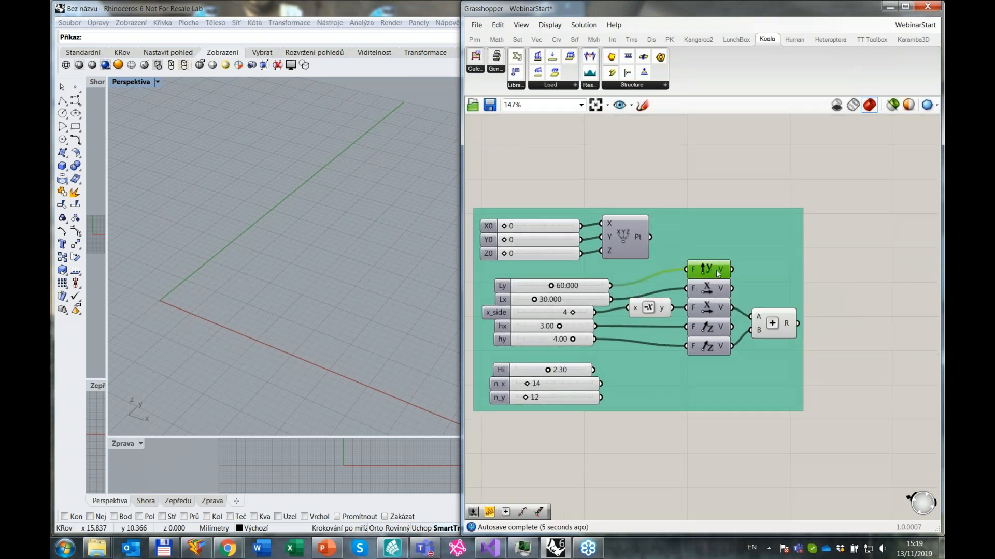
click(810, 319)
right_drag(860, 288, 818, 294)
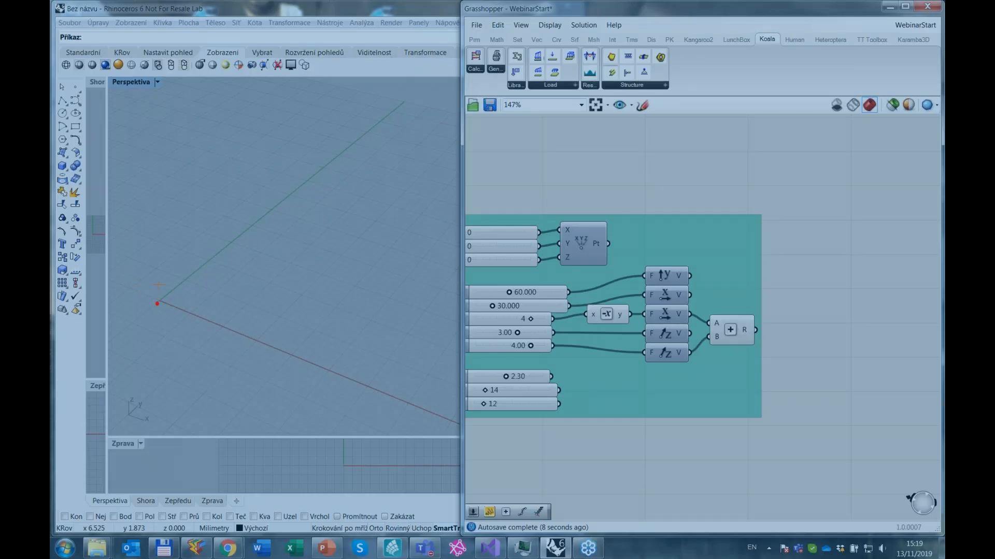
mouse_move(157, 303)
mouse_down()
mouse_move(244, 151)
mouse_move(393, 109)
mouse_up()
mouse_move(157, 303)
mouse_down()
mouse_move(327, 342)
mouse_move(340, 372)
mouse_up()
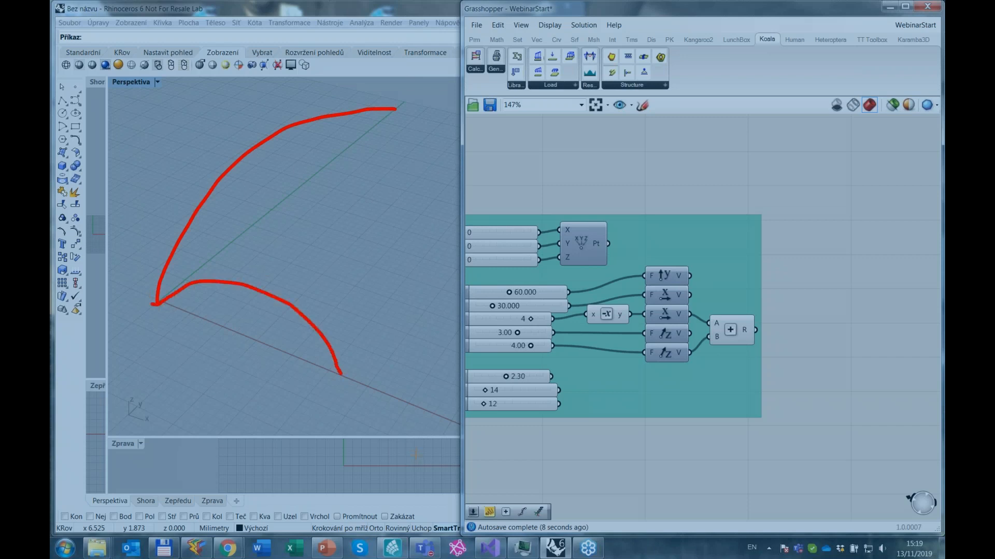
key(Escape)
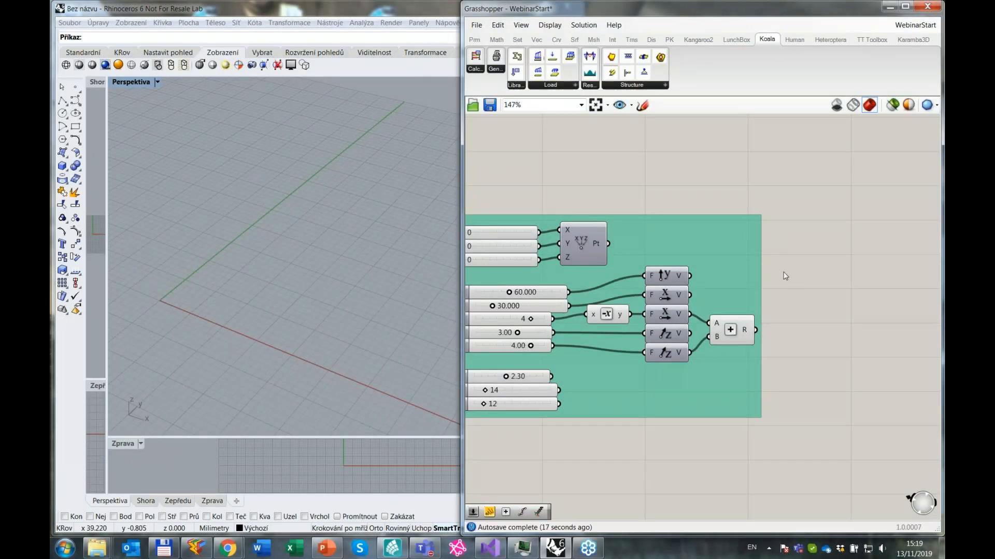
Search the Grasshopper components for "curv" in the empty canvas area beside the parameters group, and clear the query.
scroll(824, 300, down, 2)
right_drag(822, 296, 799, 286)
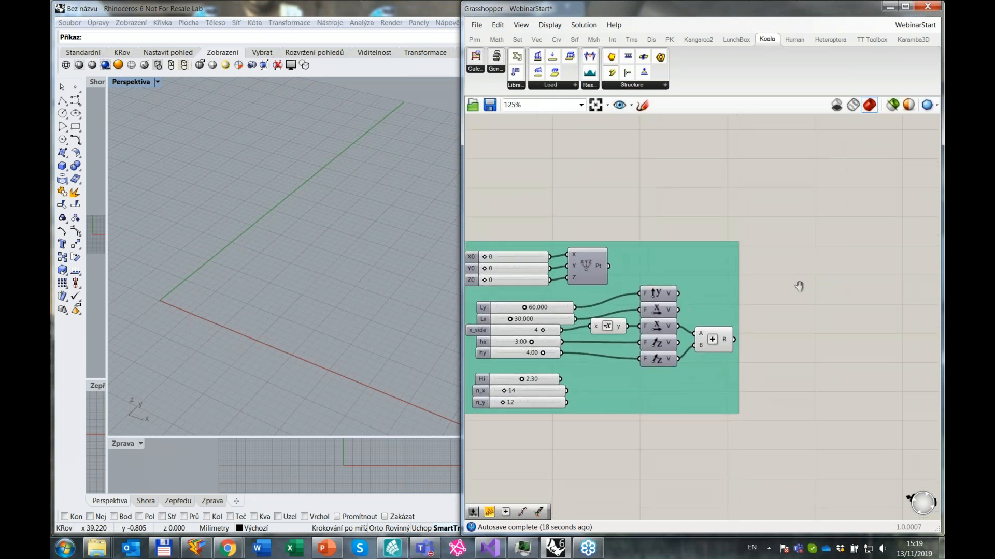
double_click(805, 257)
key(Escape)
right_drag(837, 266, 801, 269)
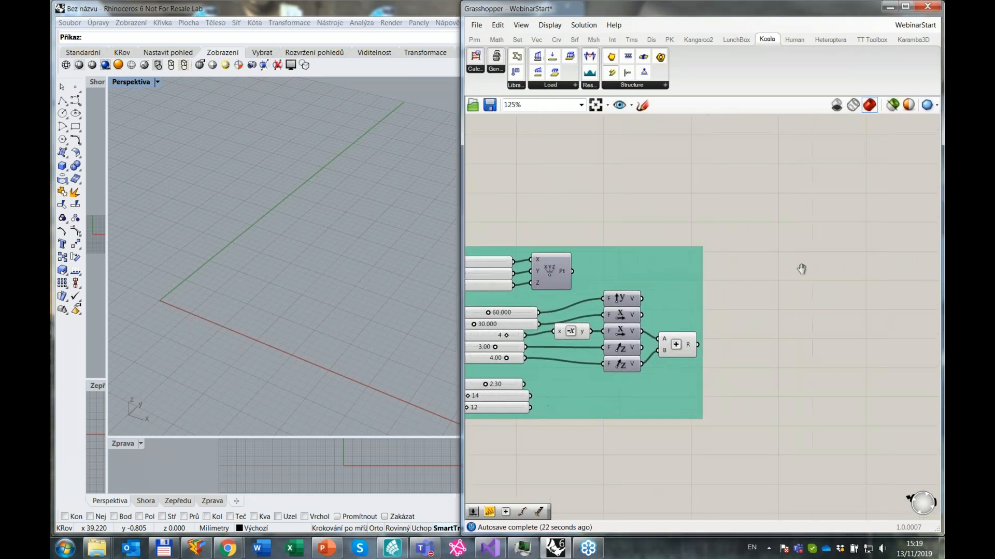
double_click(816, 239)
text(curv)
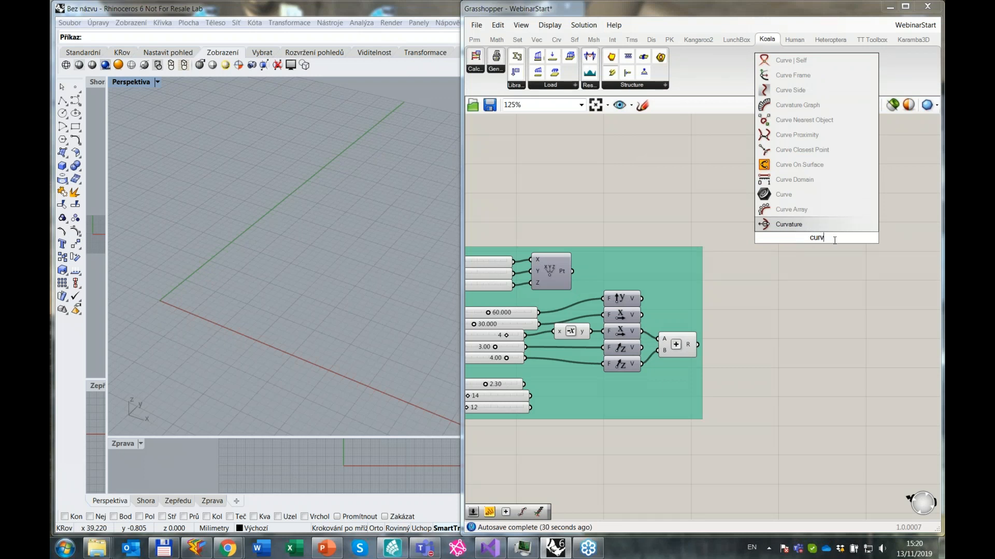
key(BackSpace)
key(BackSpace)
key(BackSpace)
key(BackSpace)
Search the Grasshopper components for "3po" and "3 poi", clear the query, and browse the curve and set components.
text(3po)
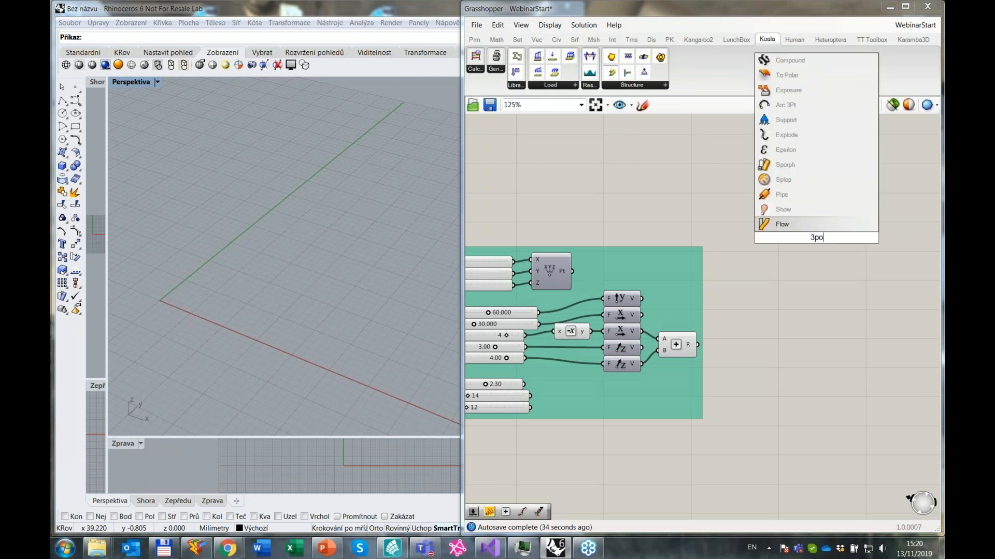
key(BackSpace)
key(BackSpace)
text(poi)
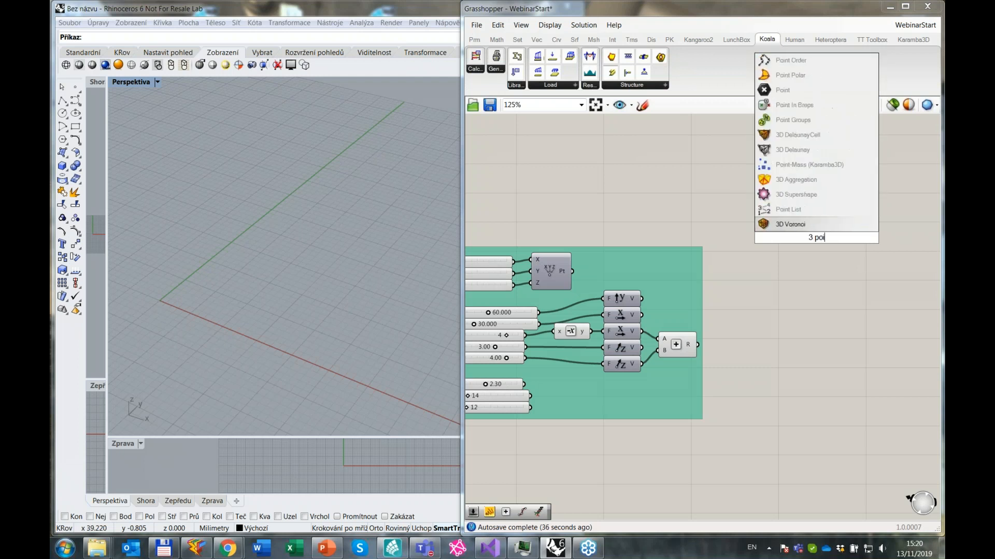
key(Escape)
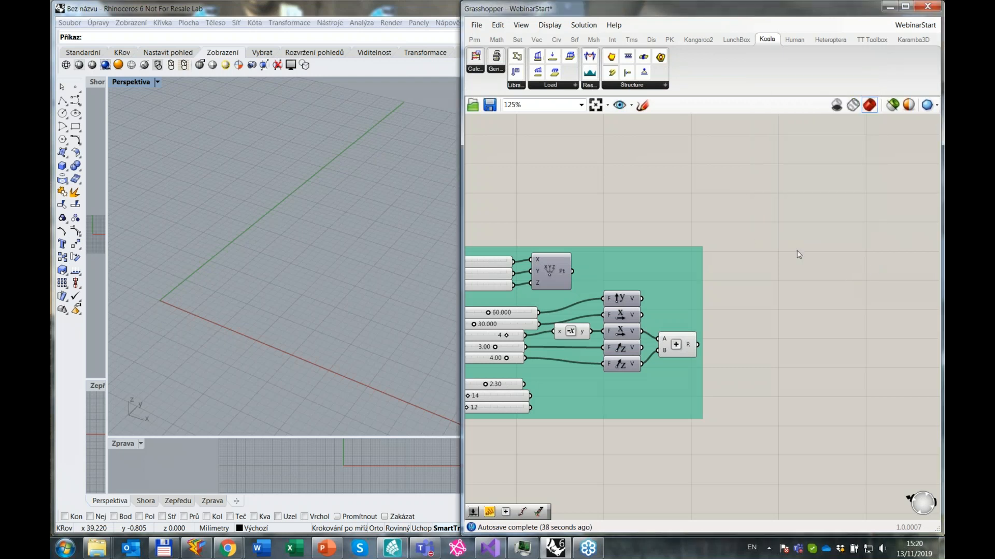
click(556, 39)
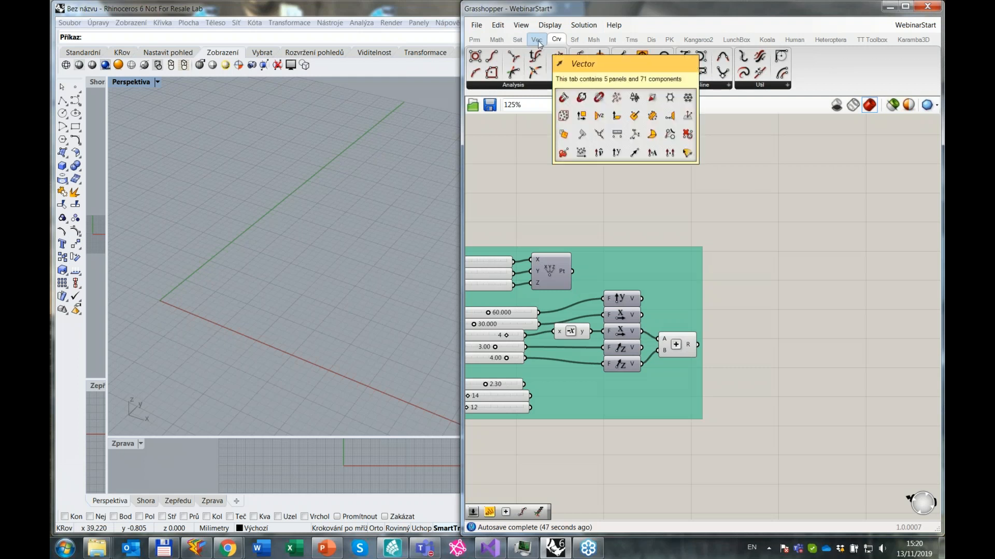
click(517, 40)
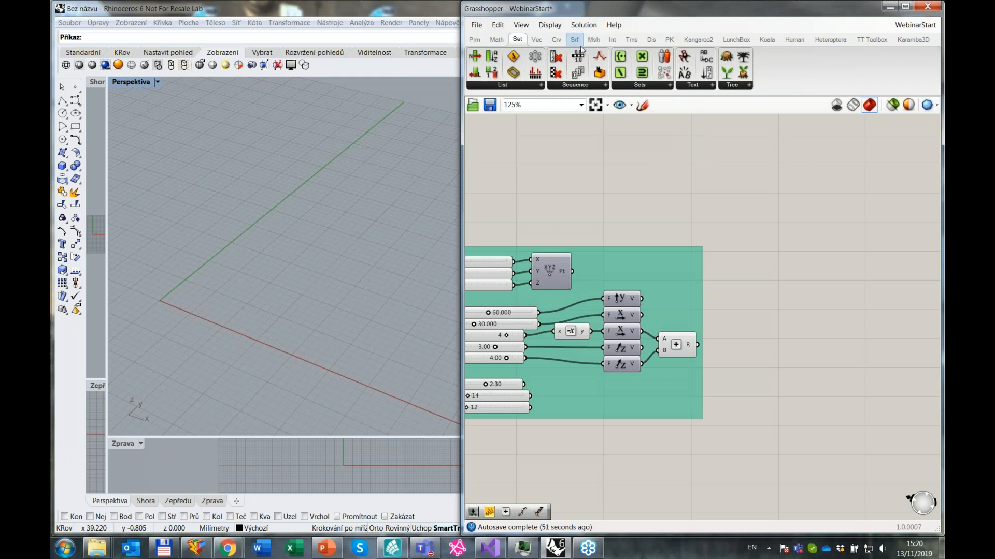
Place a Curve parameter on the empty canvas beside the green parameters group.
scroll(786, 274, down, 5)
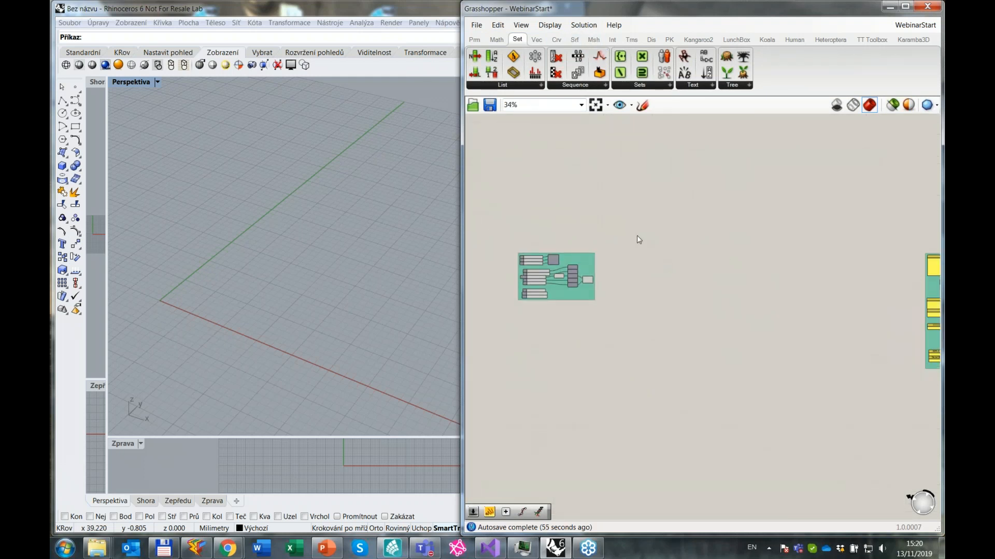
double_click(638, 236)
text(curve)
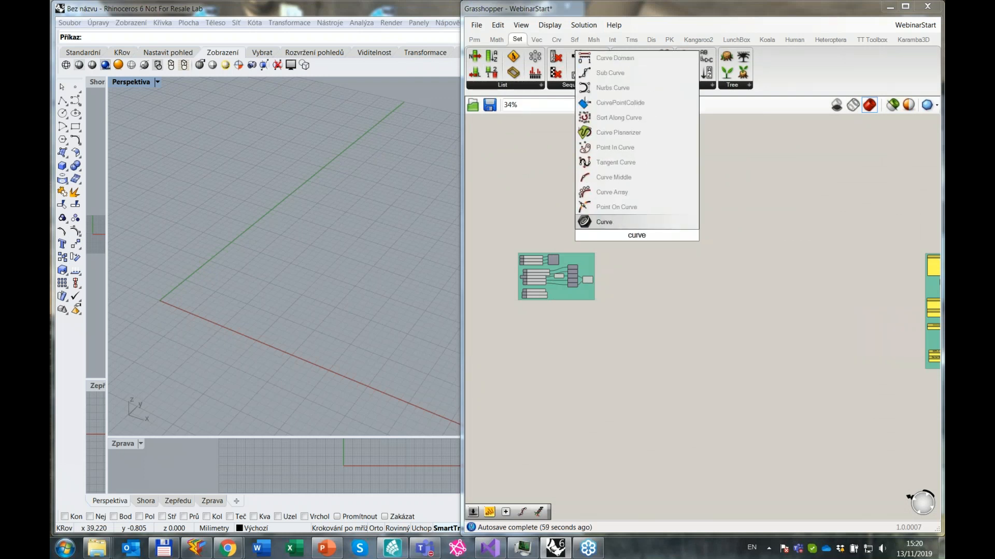
key(Return)
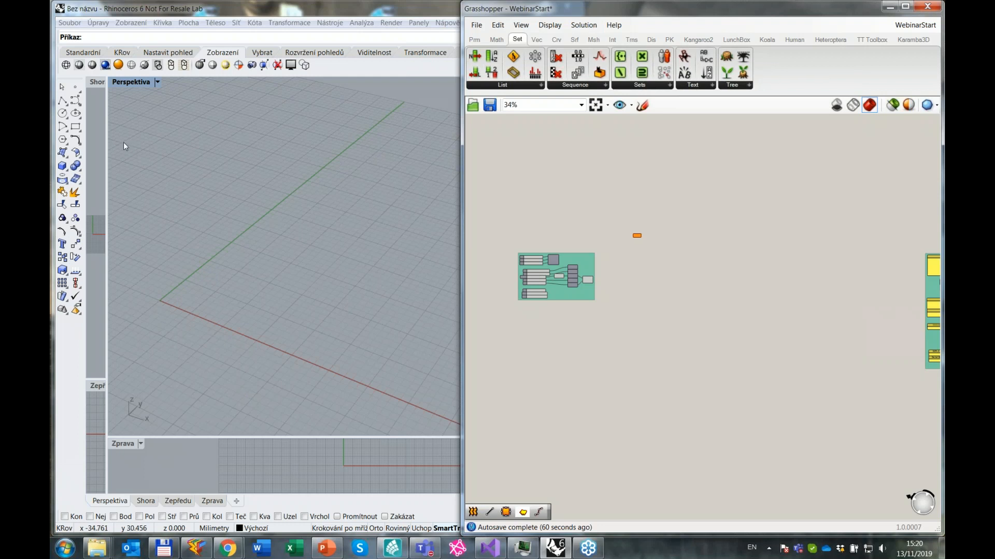
Draw a freeform control-point curve with five points in the perspective view, starting near the origin beside the green axis.
click(75, 101)
click(167, 304)
click(156, 191)
click(306, 196)
click(300, 135)
click(383, 132)
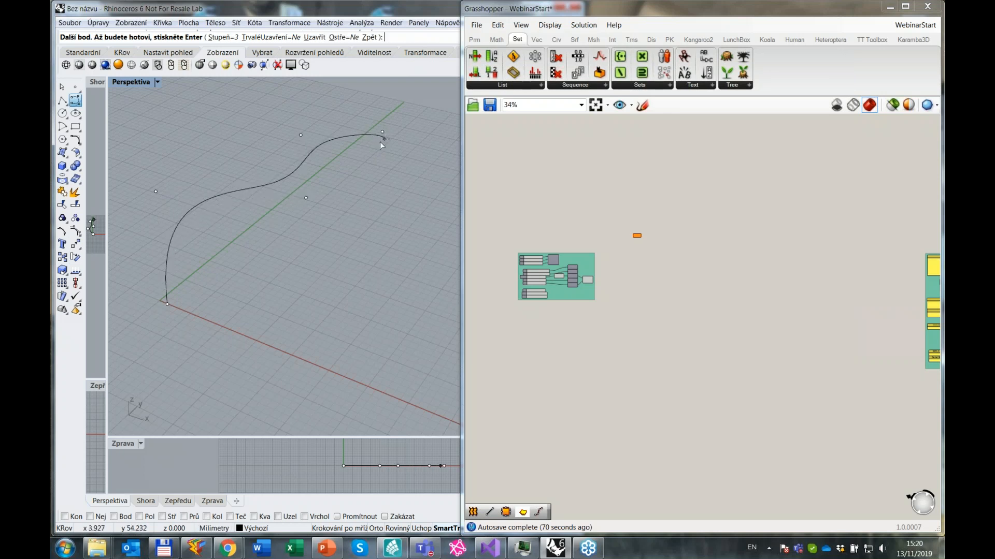
right_click(380, 142)
Draw a second five-point freeform curve roughly alongside the first, starting at the red axis.
right_click(261, 328)
click(247, 339)
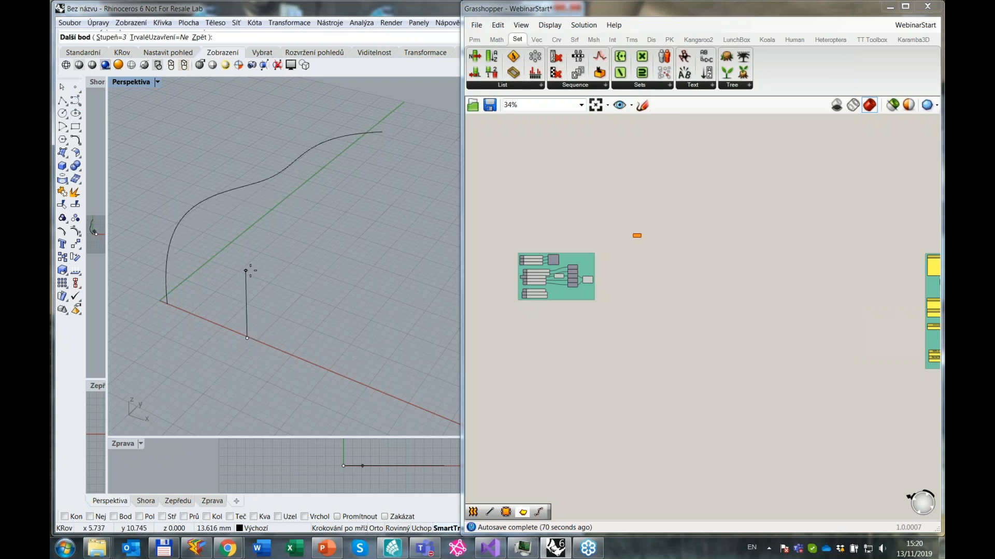
click(260, 268)
click(351, 223)
click(356, 185)
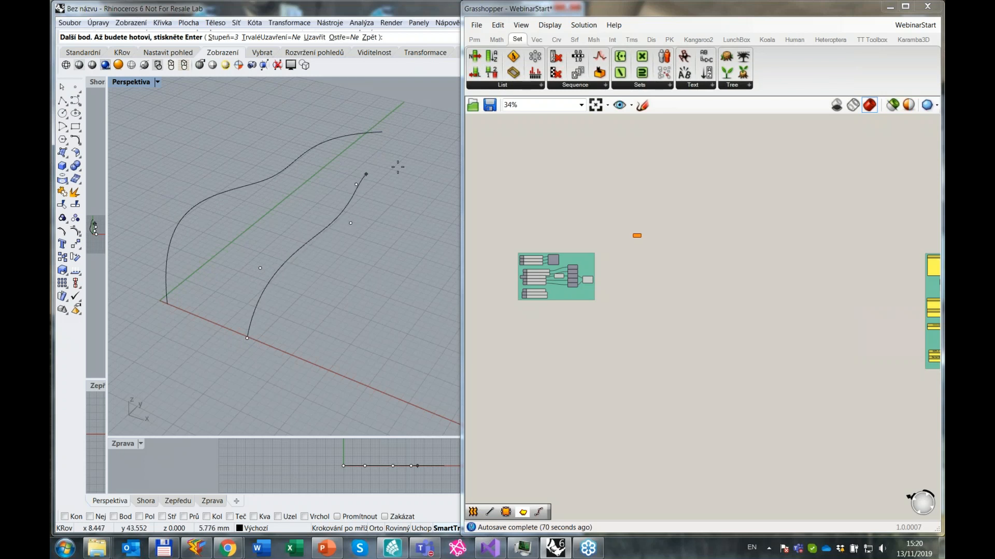
click(428, 151)
right_click(429, 151)
Draw a third five-point freeform curve beyond the second, starting farther along the red axis.
scroll(370, 221, up, 3)
right_drag(370, 221, 290, 269)
right_click(222, 368)
click(197, 350)
click(312, 307)
click(325, 245)
click(387, 236)
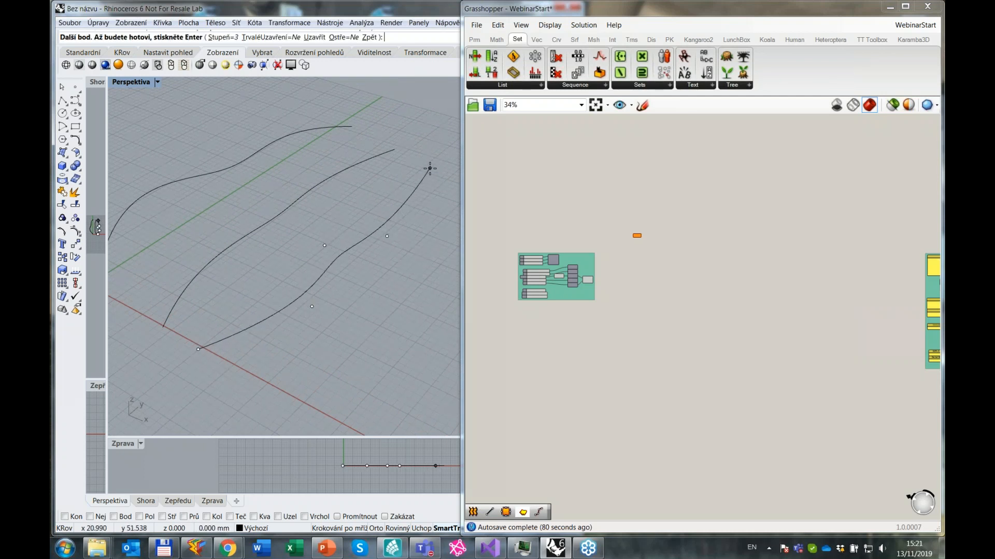
click(429, 169)
right_click(353, 219)
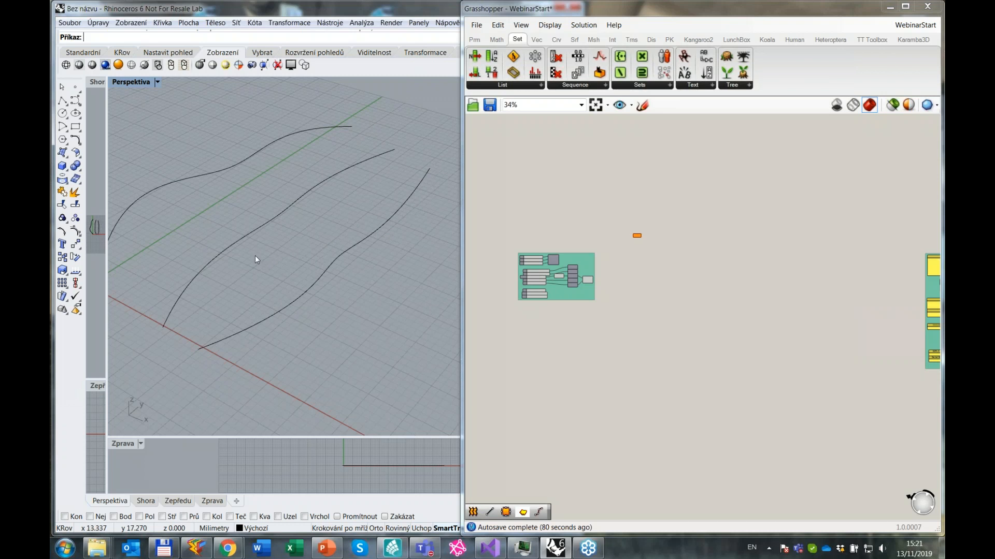
Raise the middle curve about 9 mm above the grid plane using the Zprava view, and deselect it.
drag(264, 270, 207, 204)
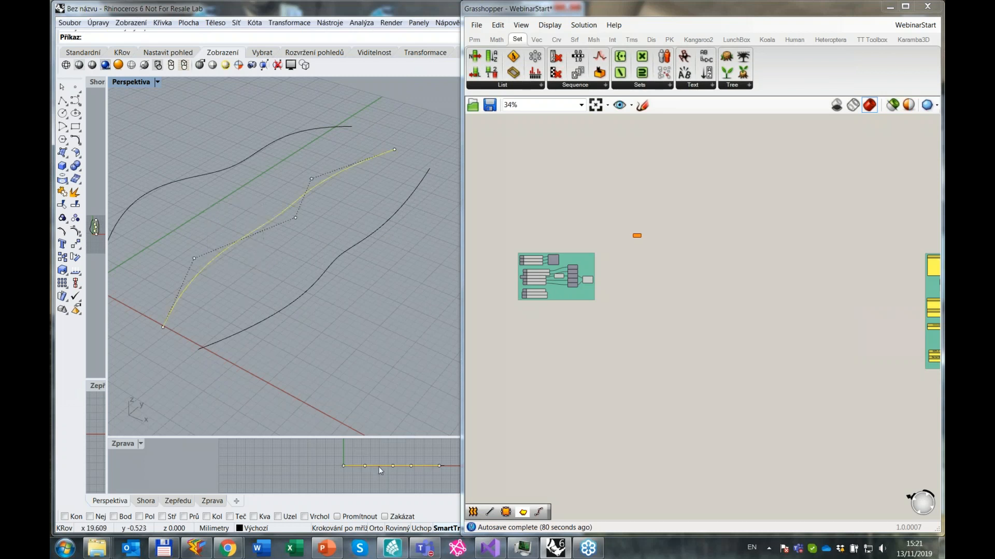
drag(381, 470, 379, 451)
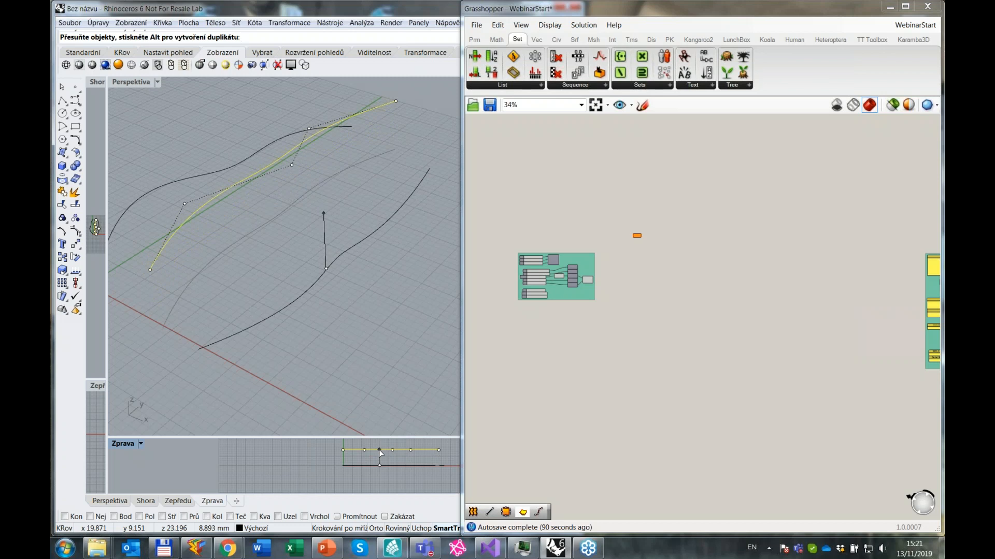
drag(379, 451, 379, 450)
right_click(277, 377)
click(224, 288)
scroll(225, 286, down, 2)
key(Escape)
key(Escape)
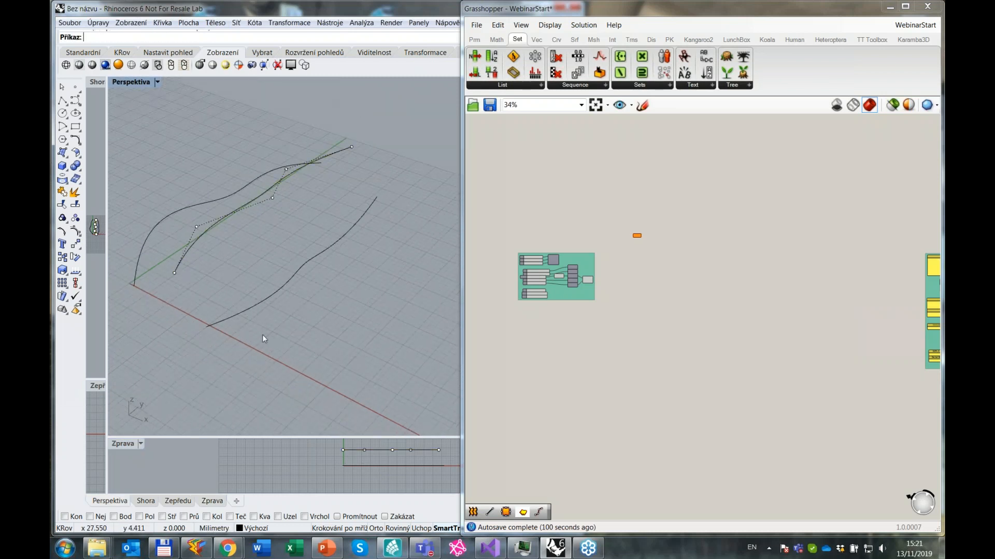
right_drag(284, 322, 303, 292)
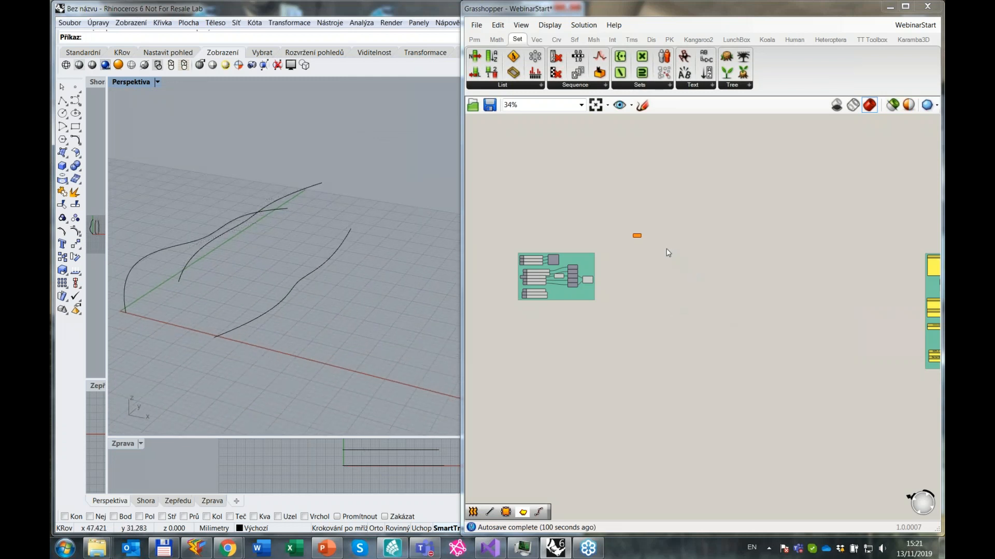
Add a Loft component to the canvas and place it beside the Curve parameter.
scroll(637, 238, up, 4)
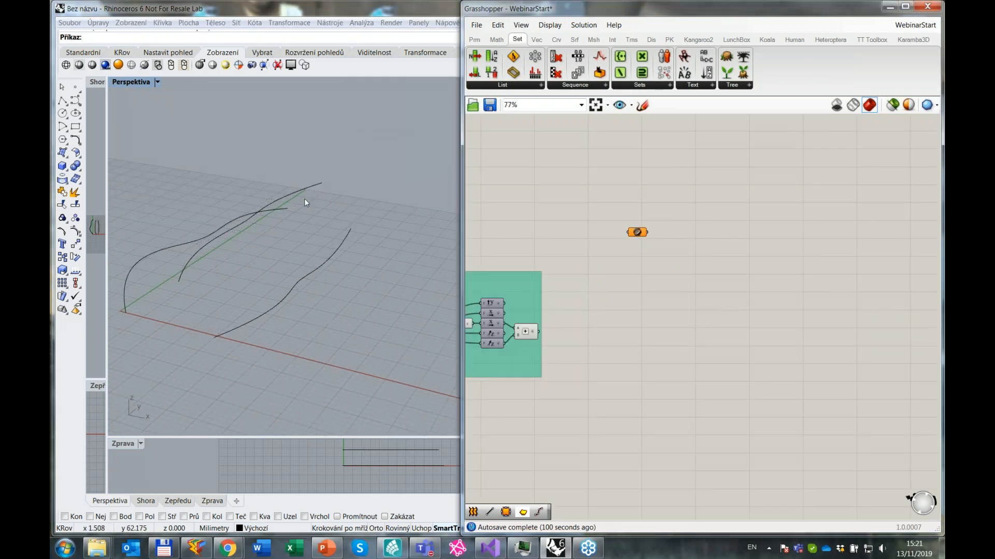
scroll(668, 226, up, 2)
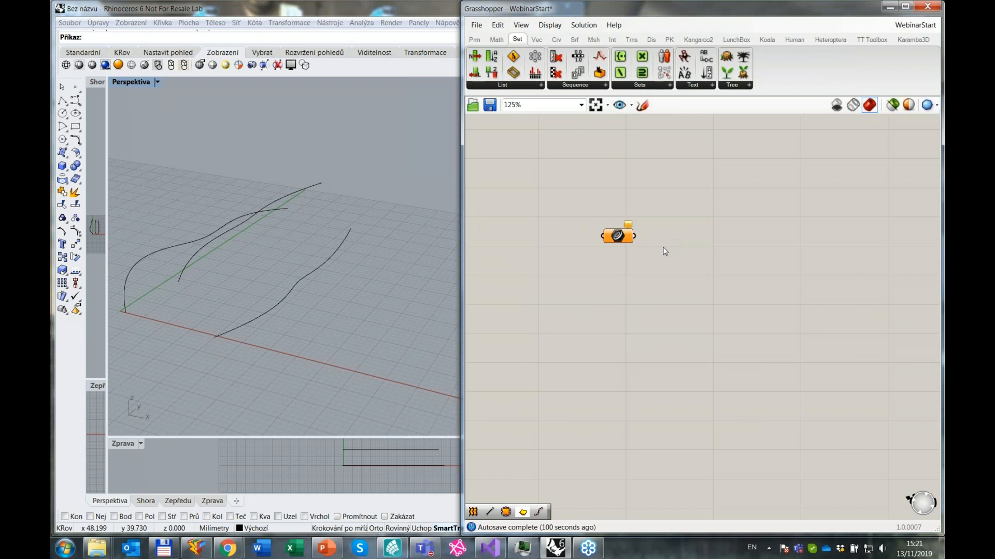
double_click(664, 238)
text(loft)
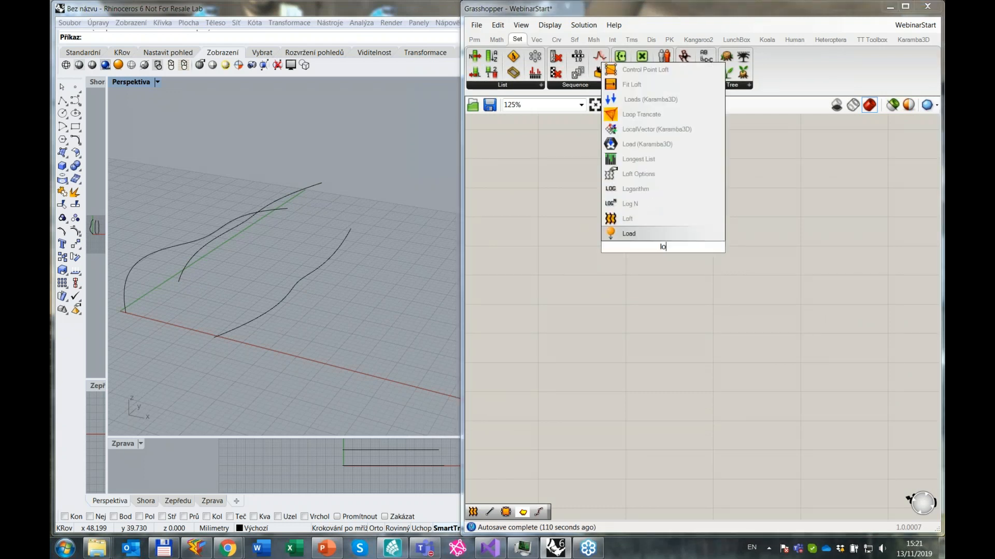
key(Return)
drag(672, 253, 706, 250)
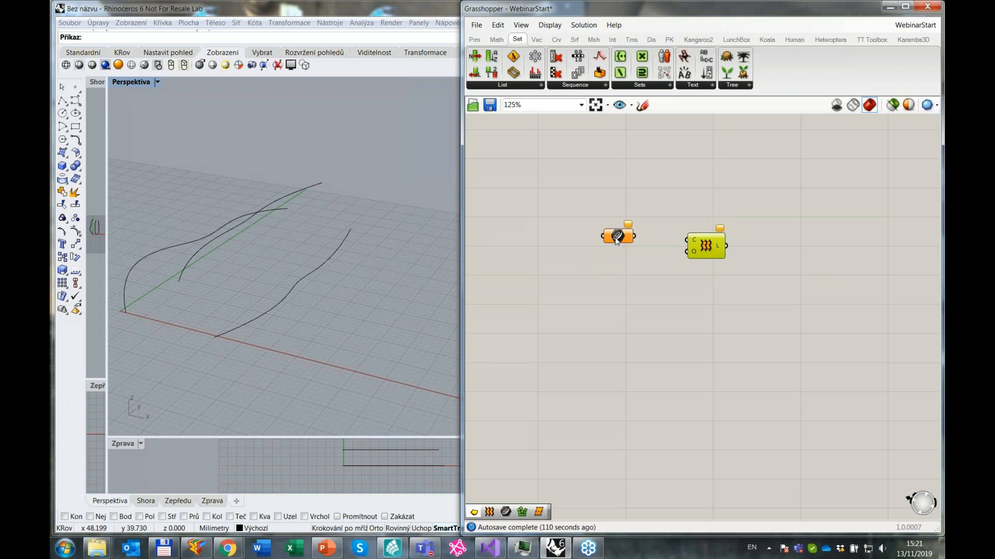
Reference the three drawn Rhino curves, in order across the grid, in the Curve parameter.
right_click(616, 237)
click(680, 401)
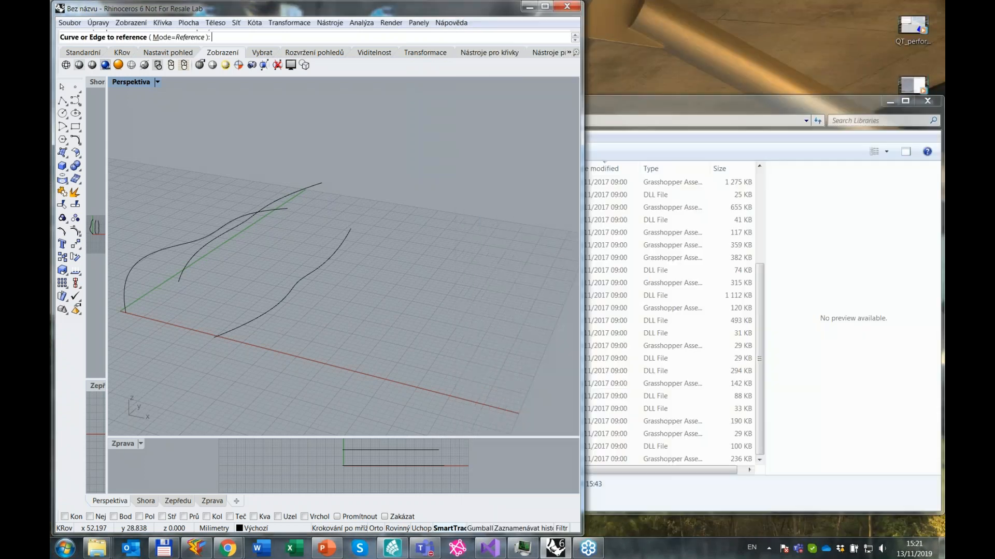
click(180, 245)
click(196, 254)
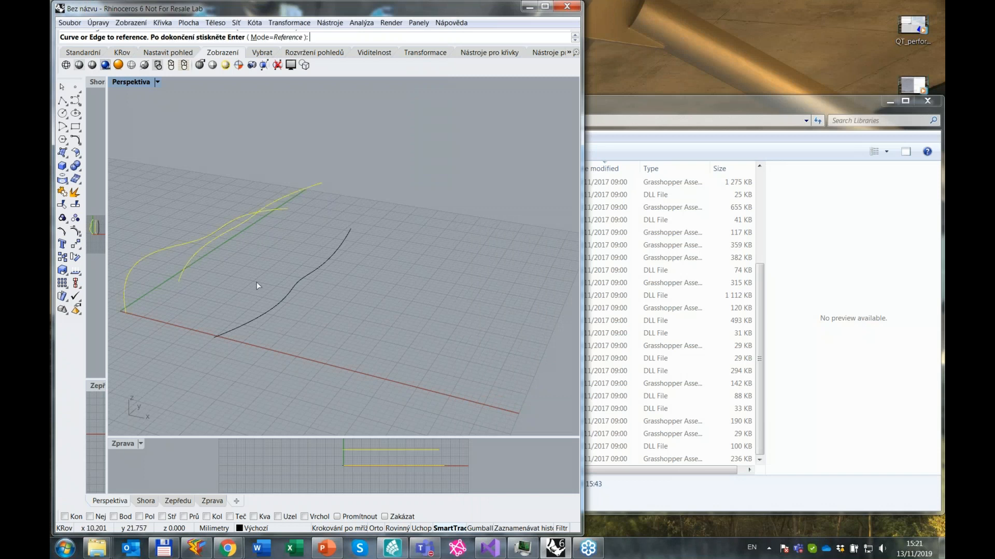
click(282, 299)
key(Return)
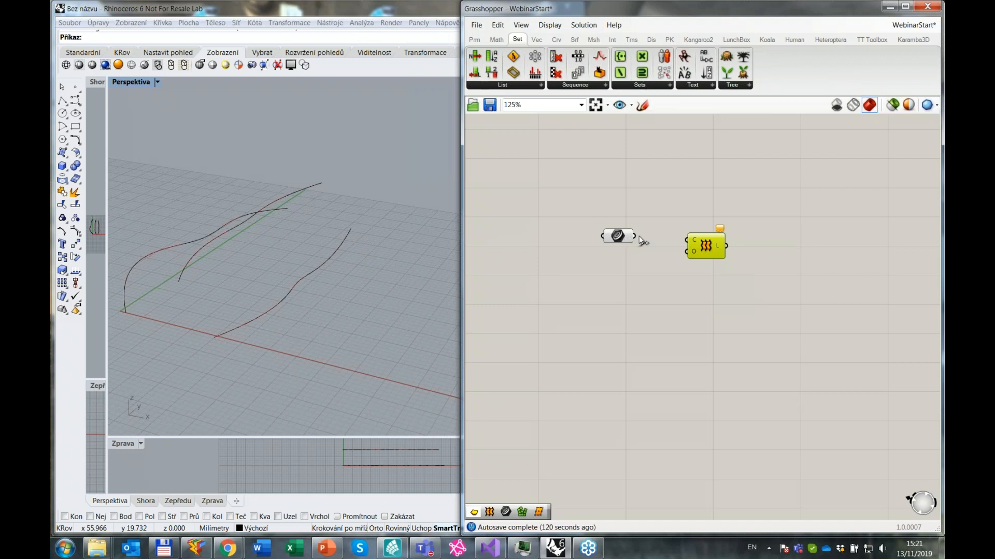
Connect the Curve parameter to the Loft component's curves input to generate a surface through the three curves.
drag(638, 236, 688, 239)
right_drag(359, 314, 303, 282)
click(725, 288)
scroll(657, 259, down, 3)
right_drag(670, 266, 658, 260)
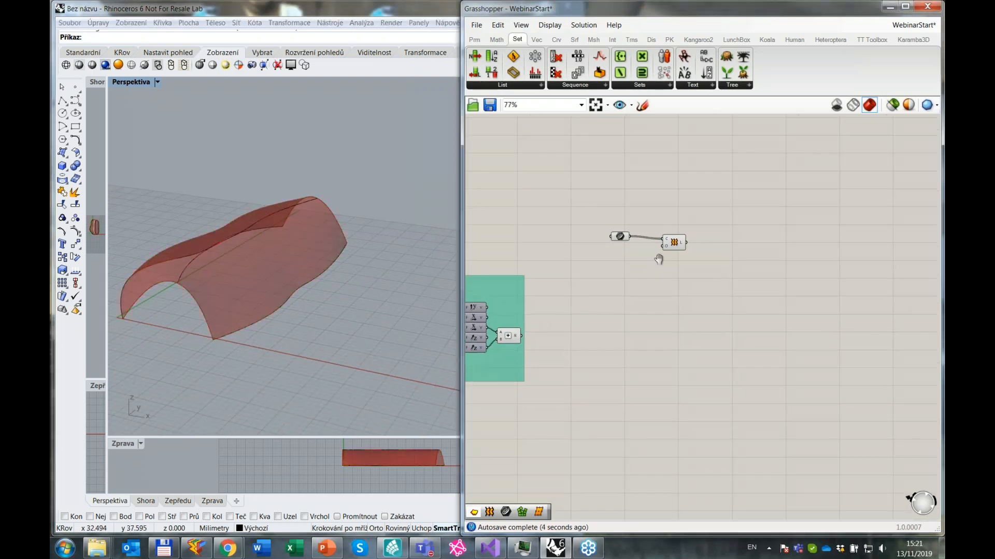
Move the connected Curve and Loft components together slightly higher on the canvas, and deselect them.
drag(702, 275, 536, 187)
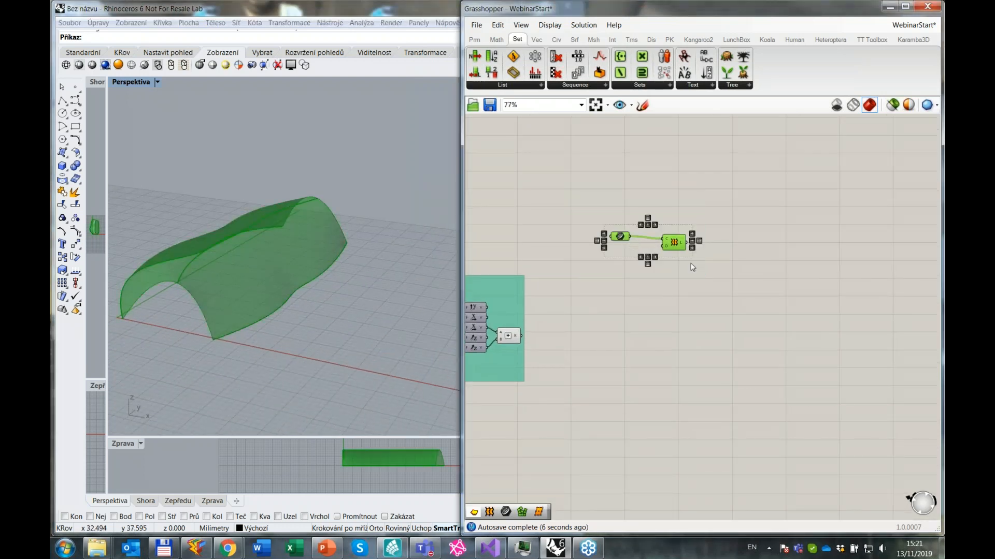
click(690, 263)
drag(676, 246, 651, 219)
click(683, 259)
click(726, 177)
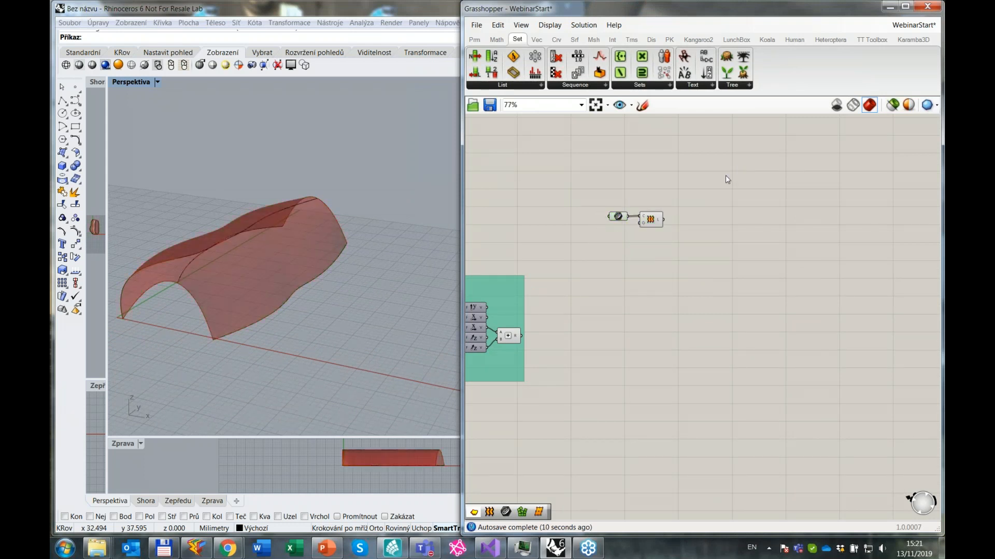
Look through the curve component categories, and switch to the Example_Truss3D definition.
click(556, 39)
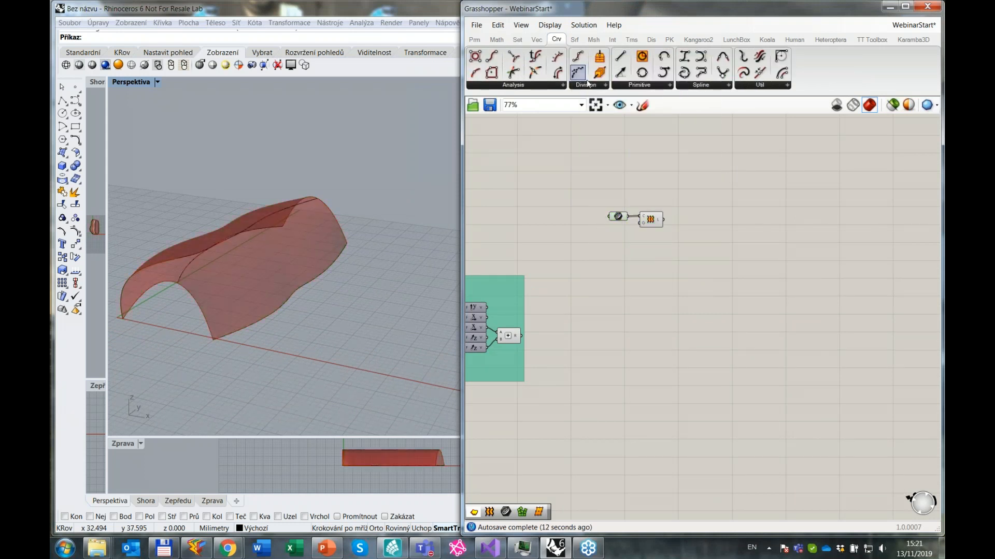
click(564, 85)
click(537, 40)
click(520, 42)
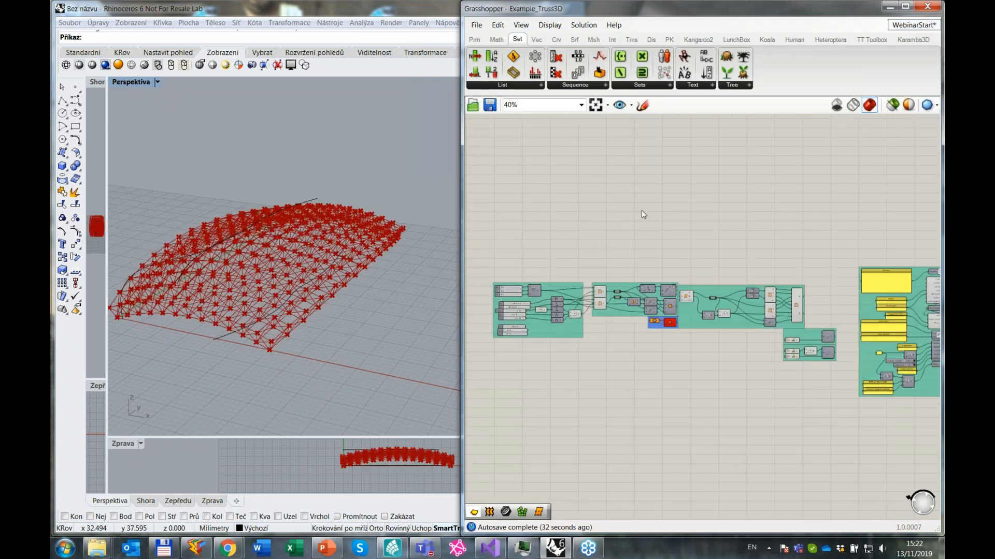
Open the upper arc cluster in Example_Truss3D to inspect its Arc 3Pt component, and return to the WebinarStart definition.
scroll(567, 320, up, 5)
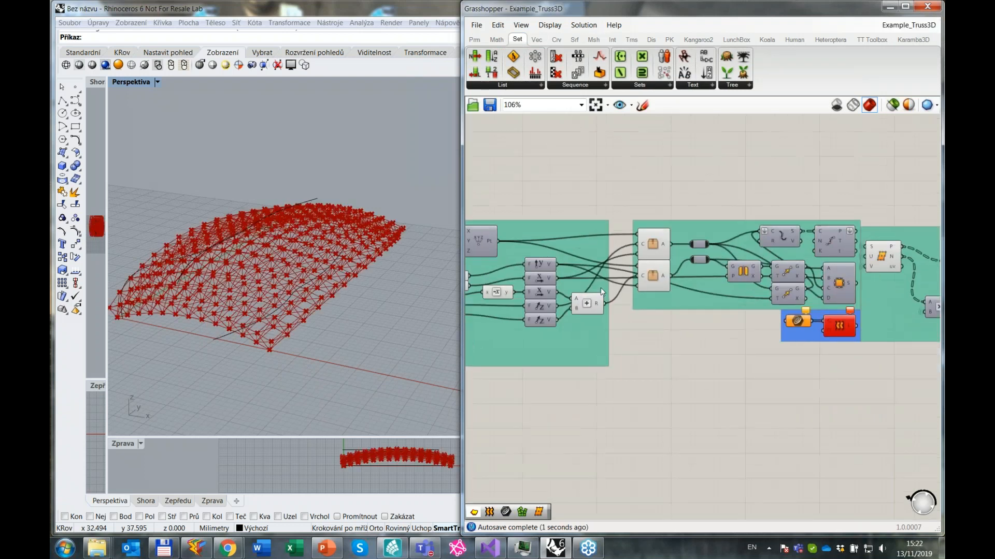
double_click(660, 241)
scroll(762, 300, up, 3)
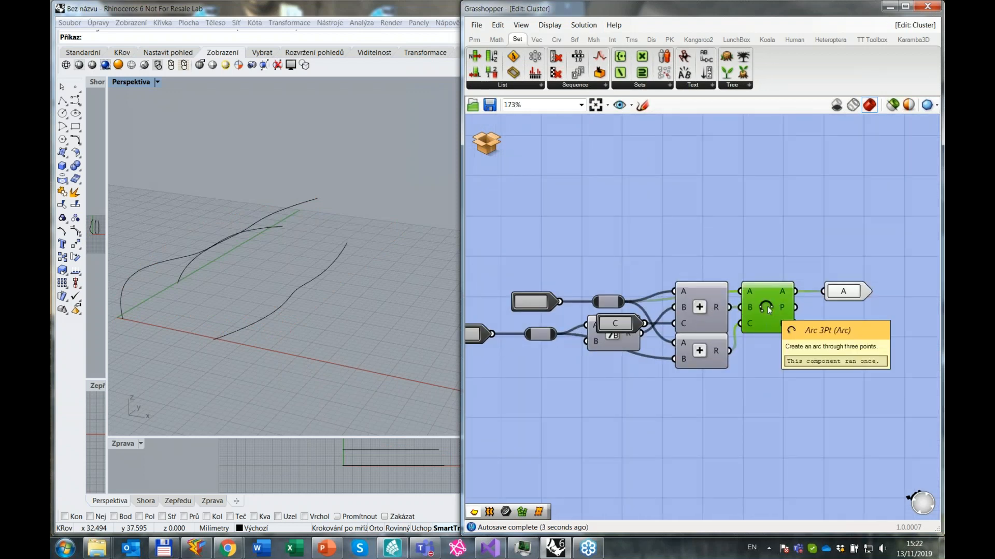
click(773, 363)
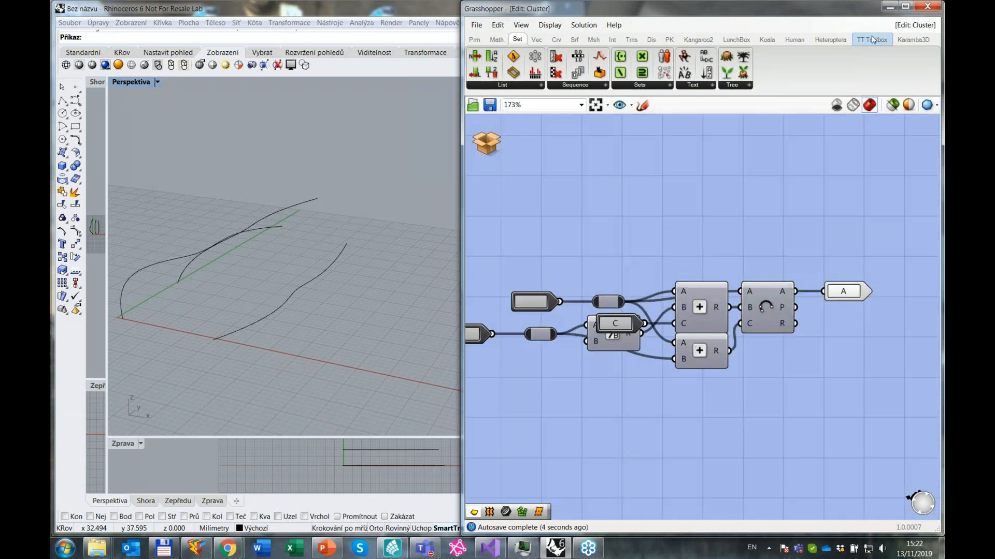
click(916, 25)
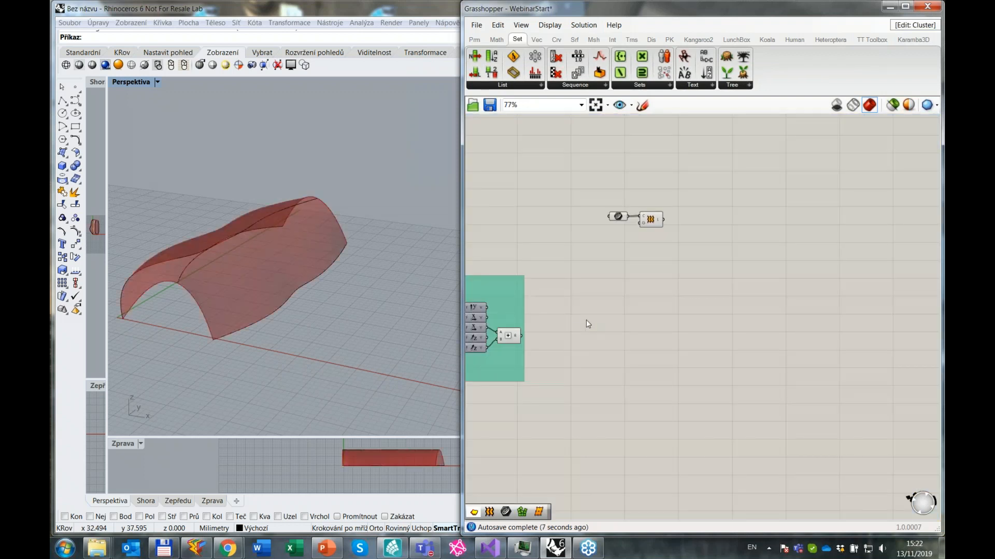
Add an Arc 3Pt component to the canvas below the Curve and Loft components.
double_click(585, 319)
text(arc)
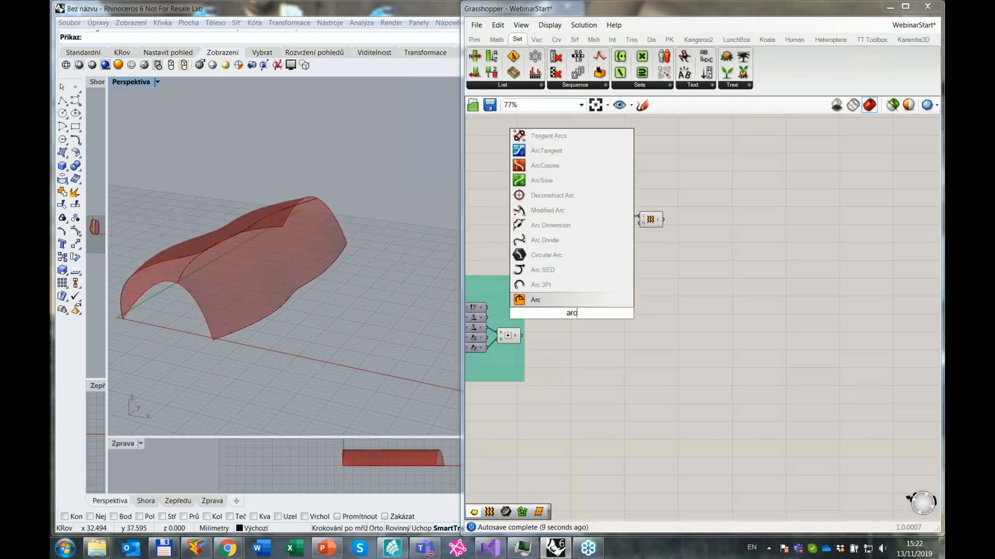
key(Up)
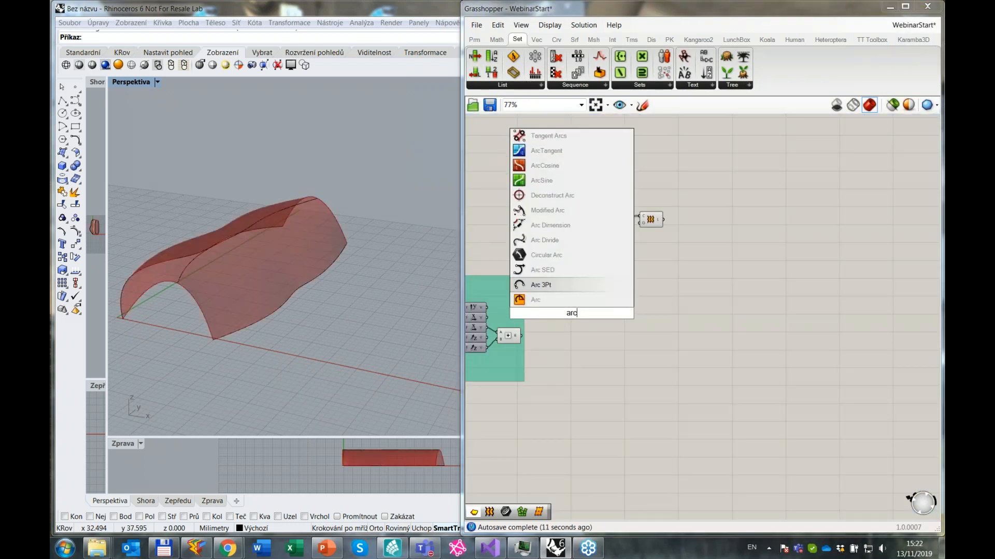
key(Return)
drag(570, 311, 610, 278)
Turn off the preview of the Curve and Loft components and move them up, away from the Arc 3Pt component.
click(675, 254)
drag(691, 242, 586, 187)
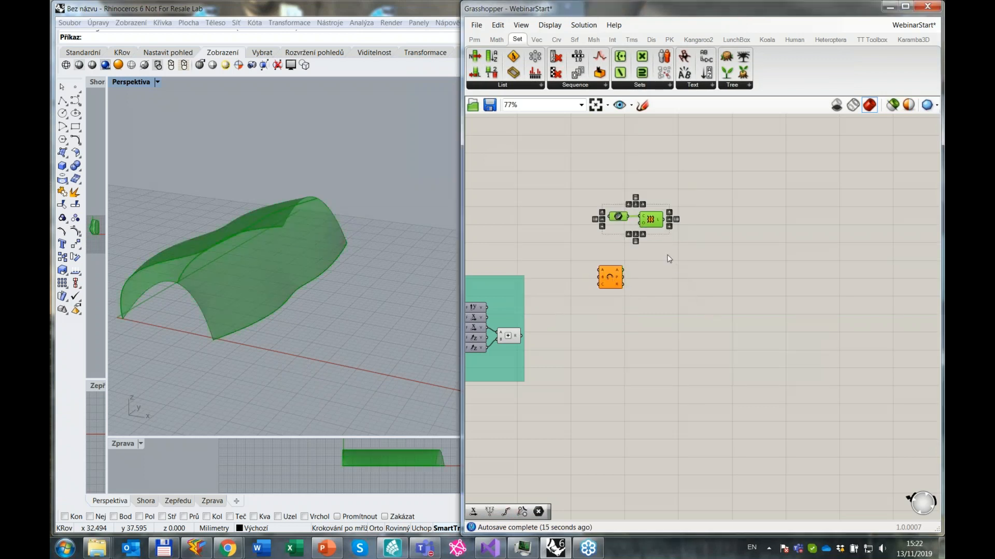
click(264, 234)
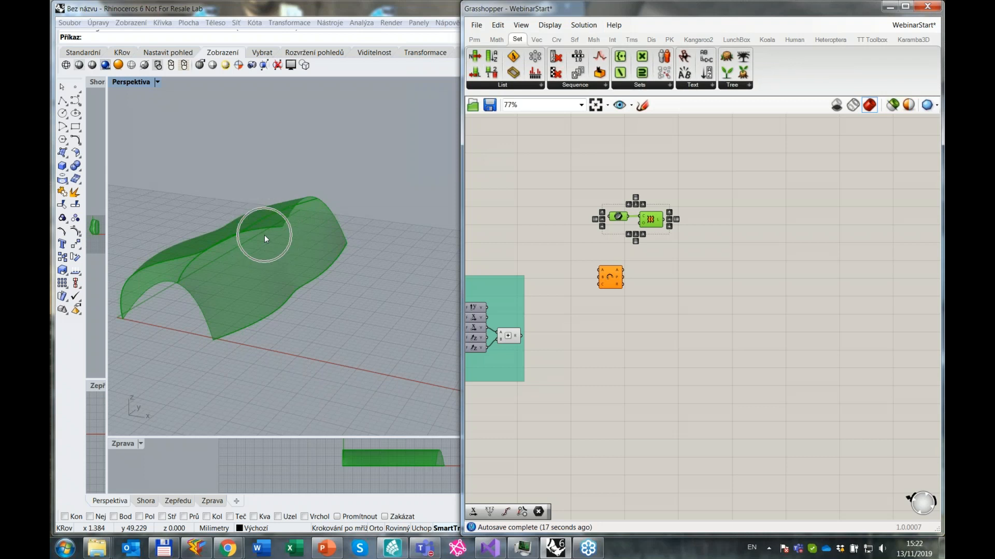
middle_click(667, 213)
click(705, 179)
drag(701, 241, 665, 176)
click(687, 281)
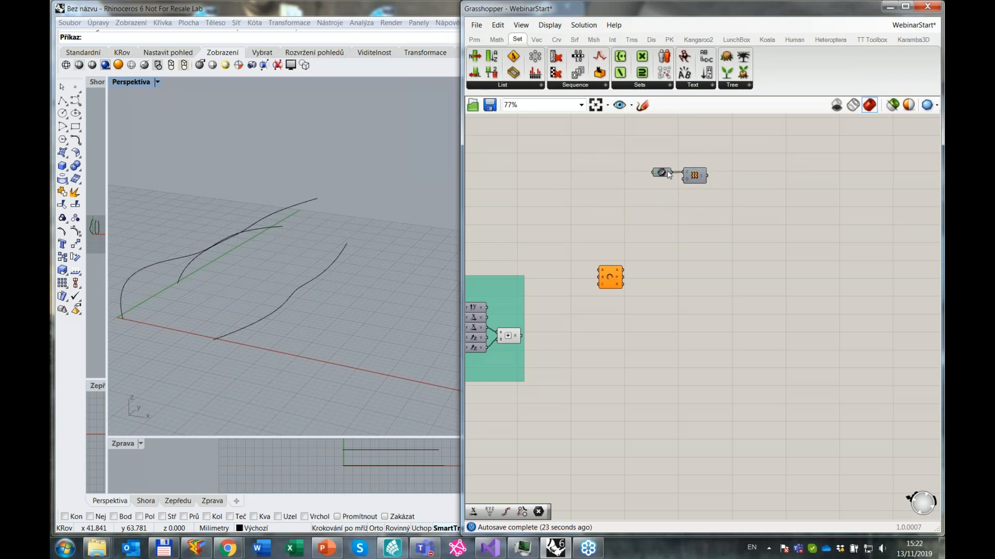
Connect the origin point output of the Construct Point component to input A of Arc 3Pt.
right_drag(562, 350, 647, 305)
scroll(568, 259, up, 3)
right_drag(618, 244, 663, 260)
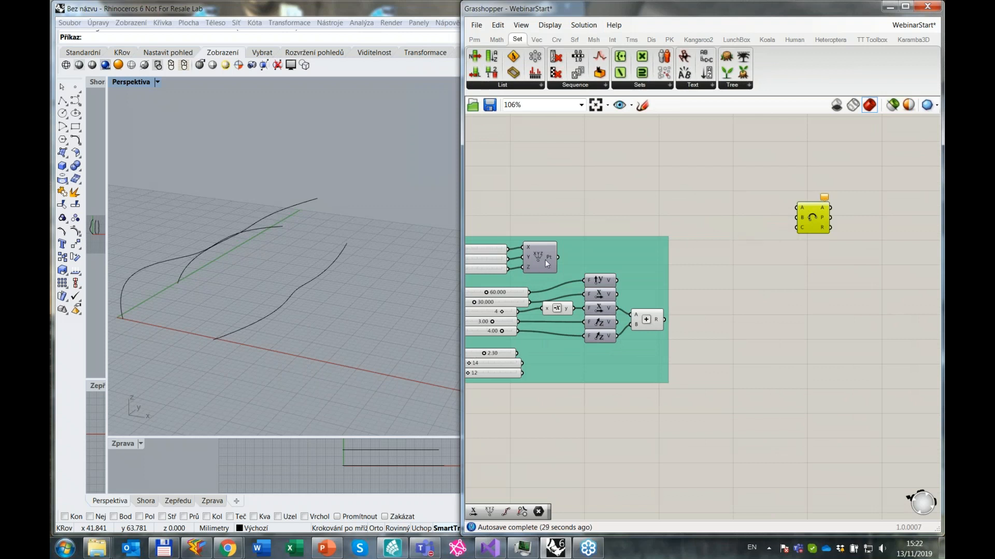
mouse_move(548, 258)
drag(648, 247, 792, 209)
right_drag(680, 289, 768, 271)
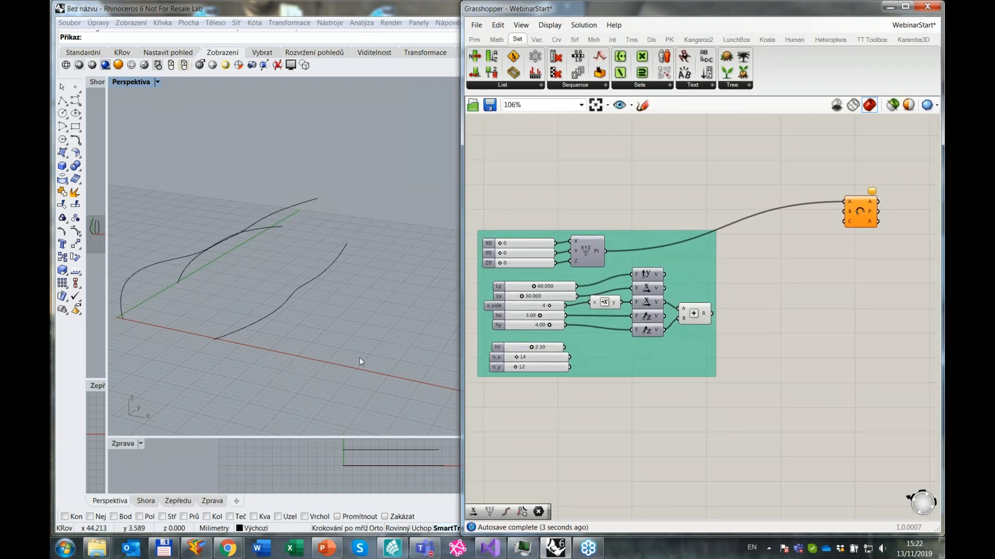
Add a Division component with a divisor of 2 and feed the Lx X-vector into its input A.
double_click(795, 251)
text(/2)
key(Return)
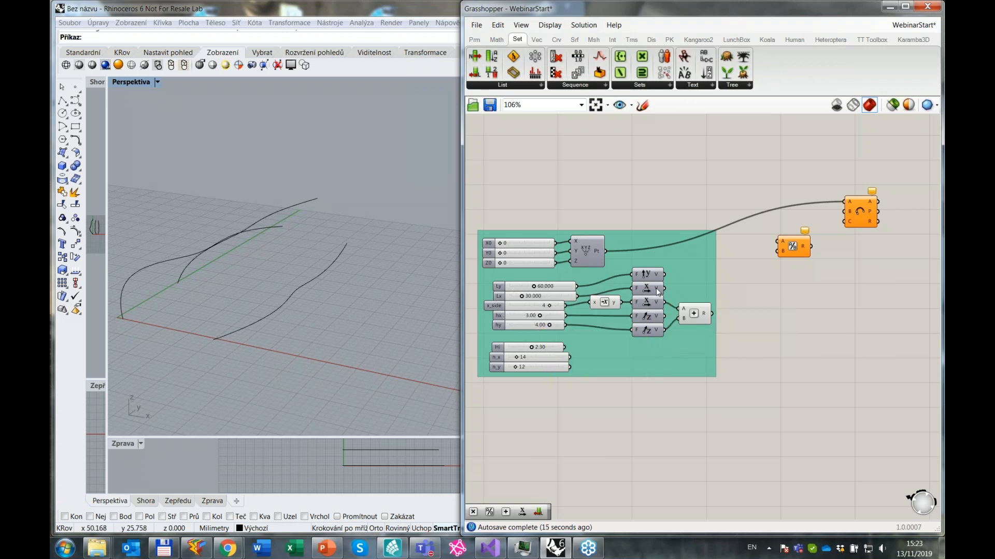
drag(663, 288, 784, 251)
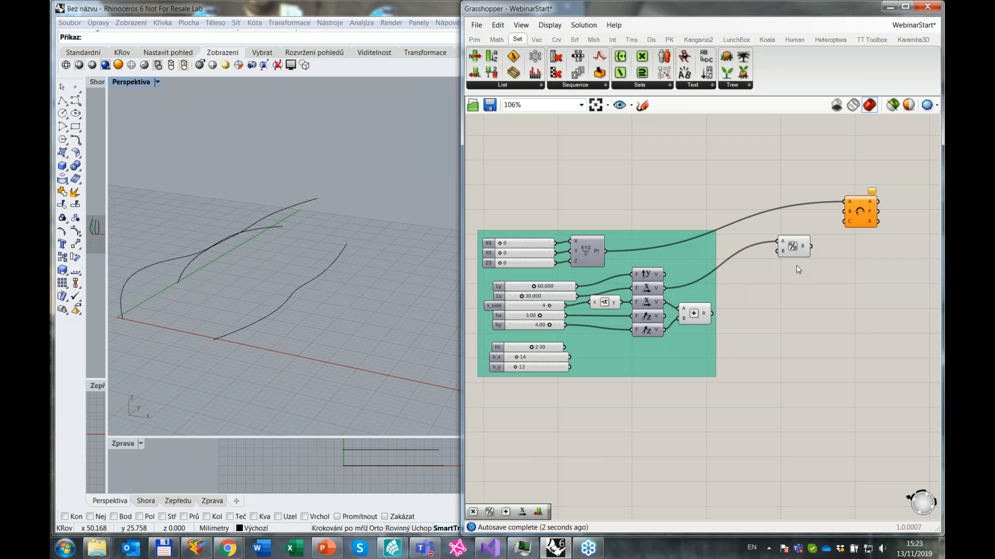
Add an Addition component and connect the Division result and the hx Z-vector to its inputs A and B.
double_click(813, 270)
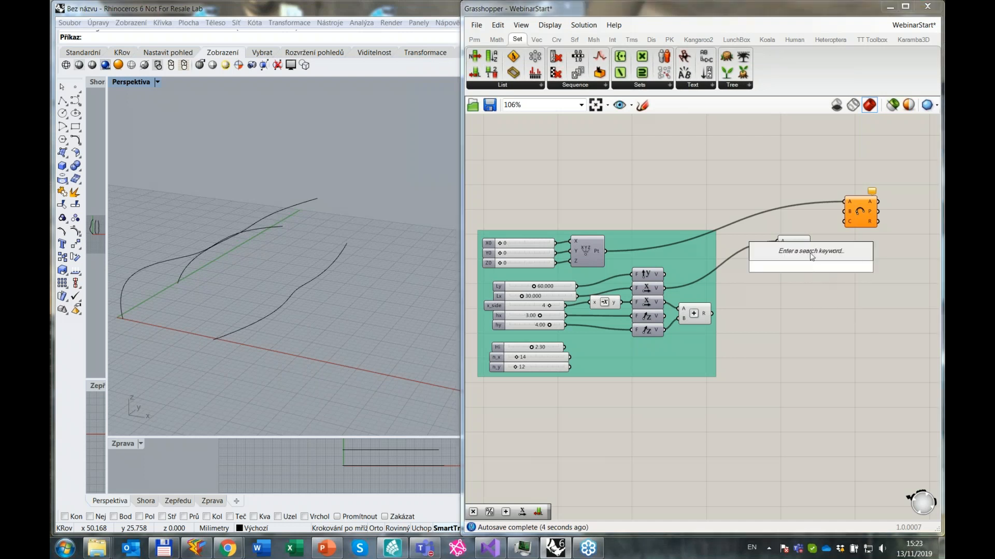
text(+)
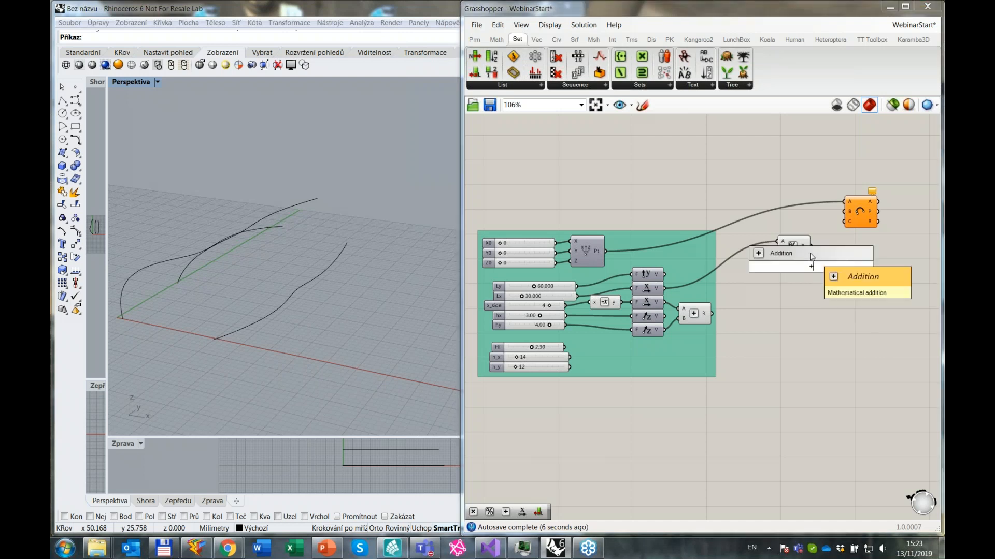
click(811, 255)
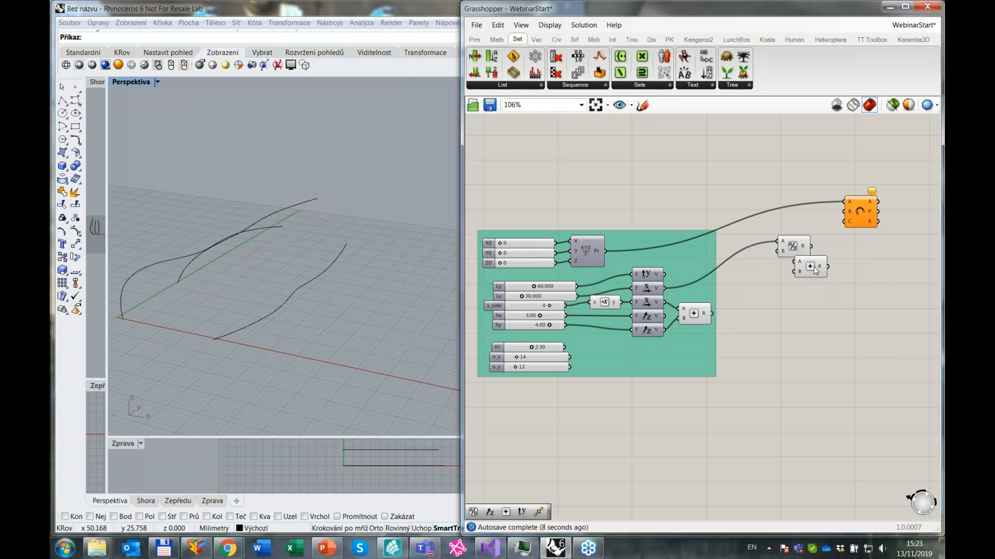
drag(810, 246, 836, 255)
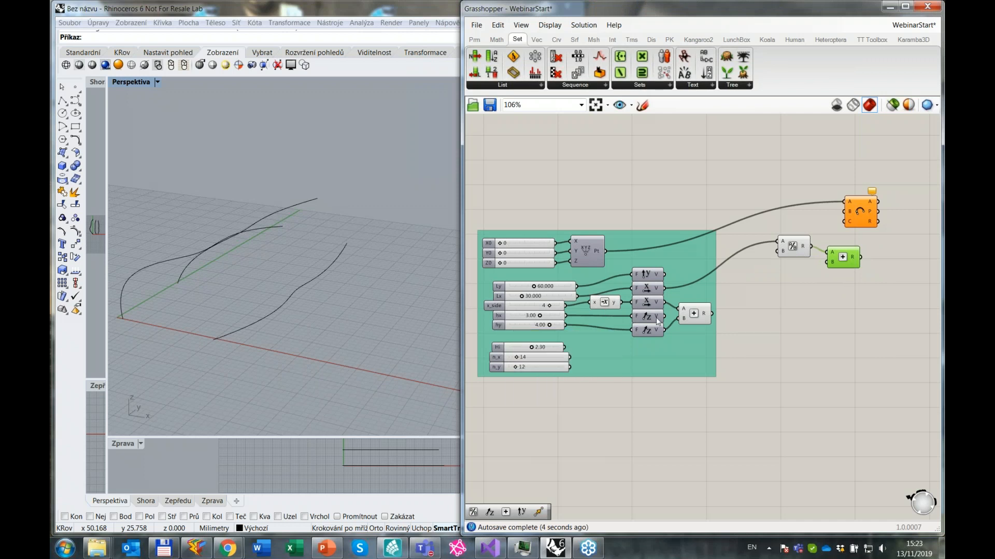
drag(712, 313, 827, 262)
click(831, 296)
Connect the Addition result to input B of Arc 3Pt, and shift the Division and Addition components slightly away from it.
right_drag(851, 276, 775, 303)
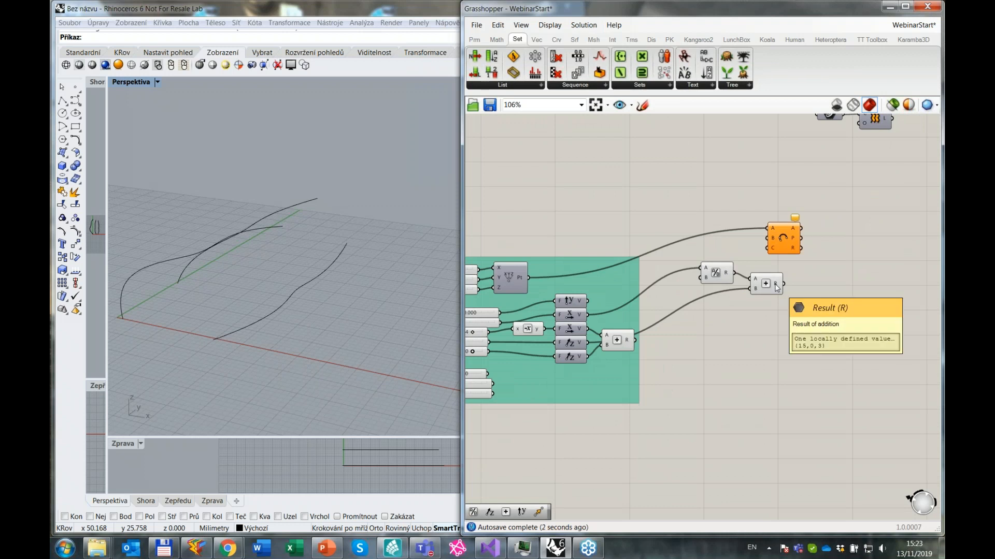
drag(779, 285, 759, 238)
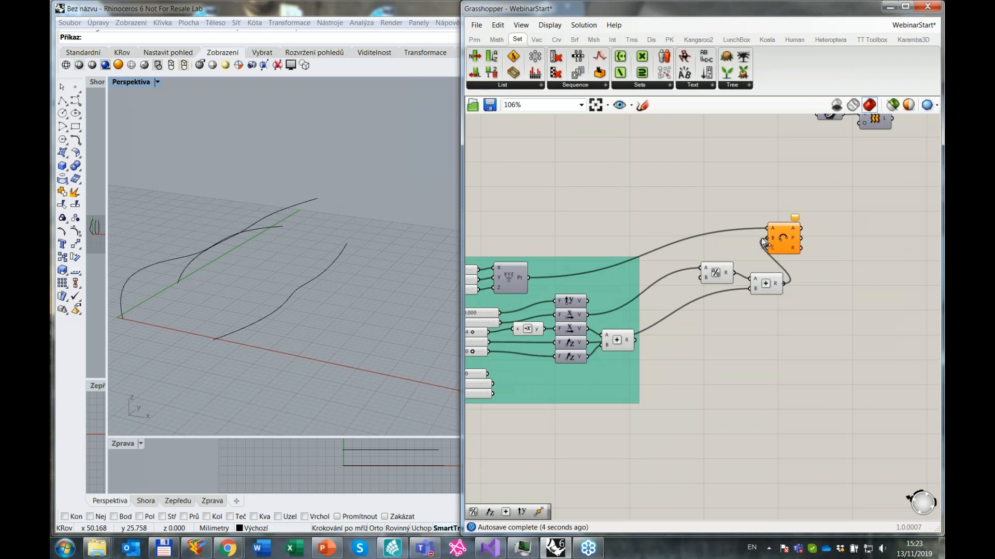
drag(771, 309, 700, 263)
click(676, 294)
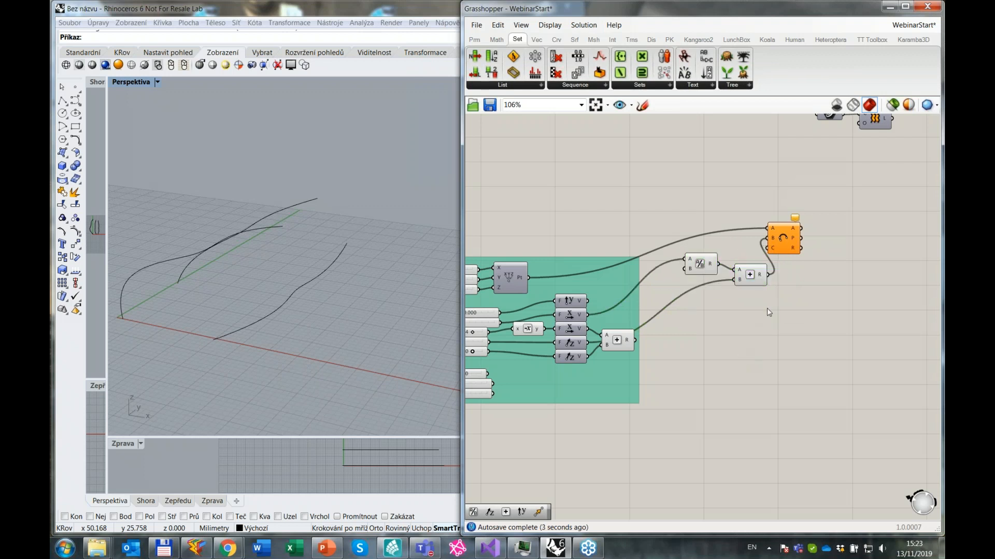
Reposition the Addition component slightly and add a third input C to it.
click(757, 280)
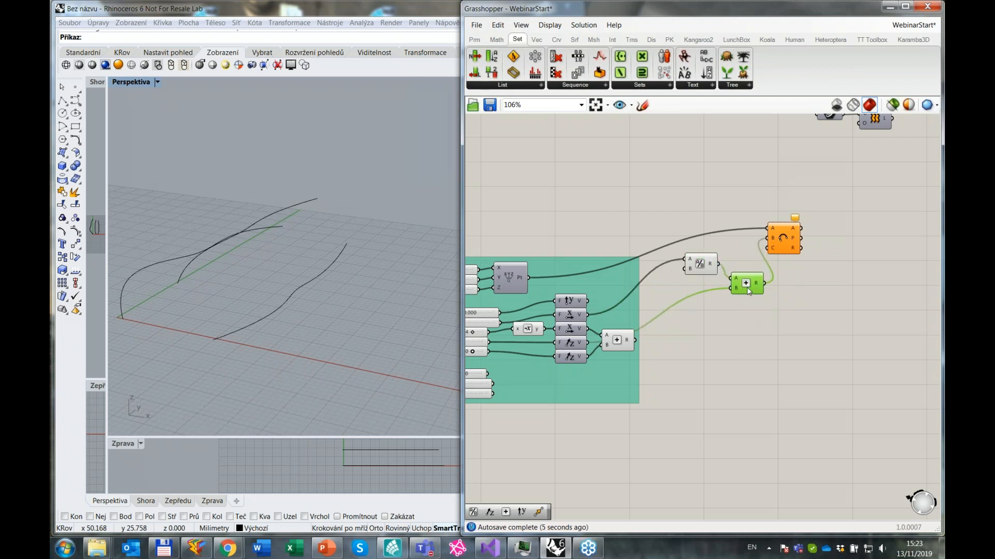
scroll(754, 285, up, 5)
click(752, 306)
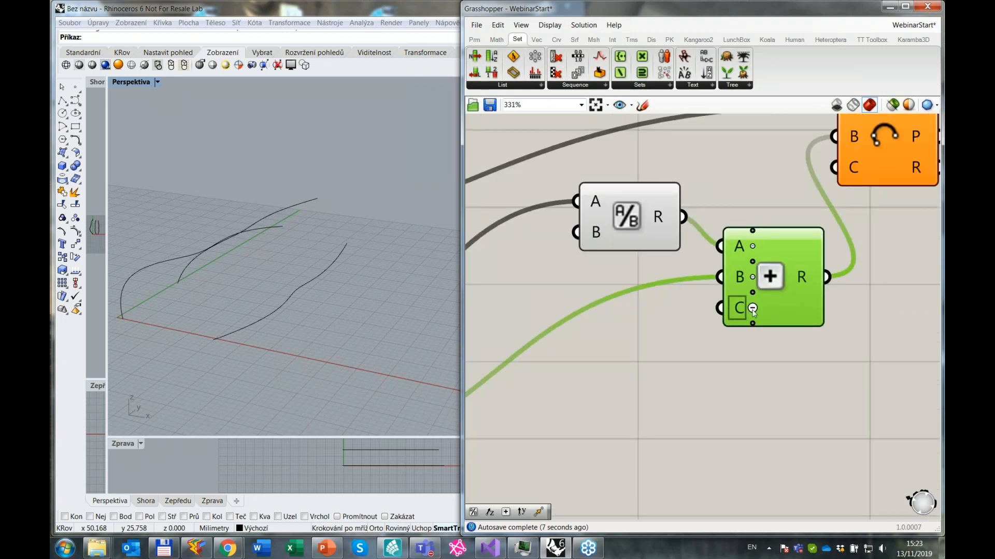
scroll(736, 318, down, 5)
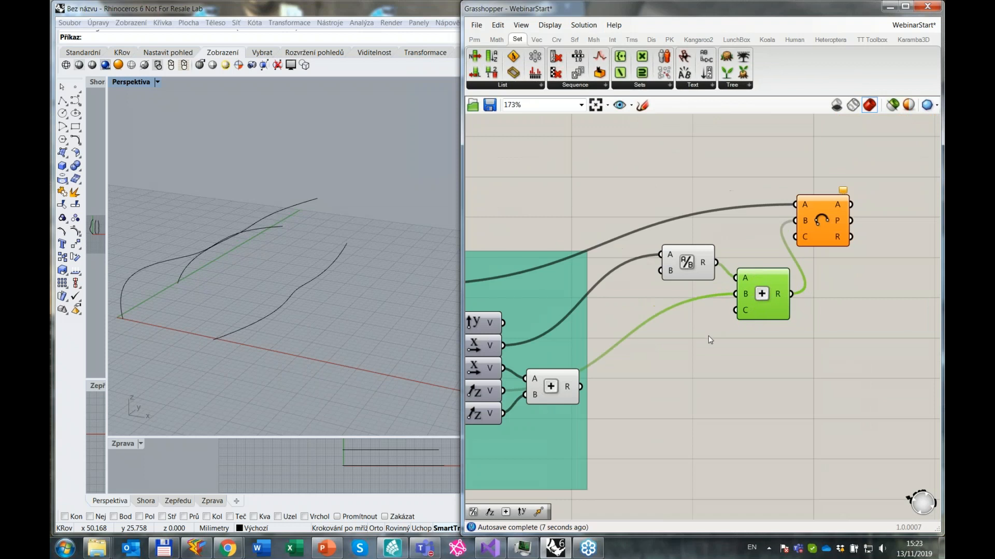
click(753, 337)
Insert a relay in the origin point wire, connect it to input C of the Addition, and move Arc 3Pt farther from the Addition.
double_click(669, 253)
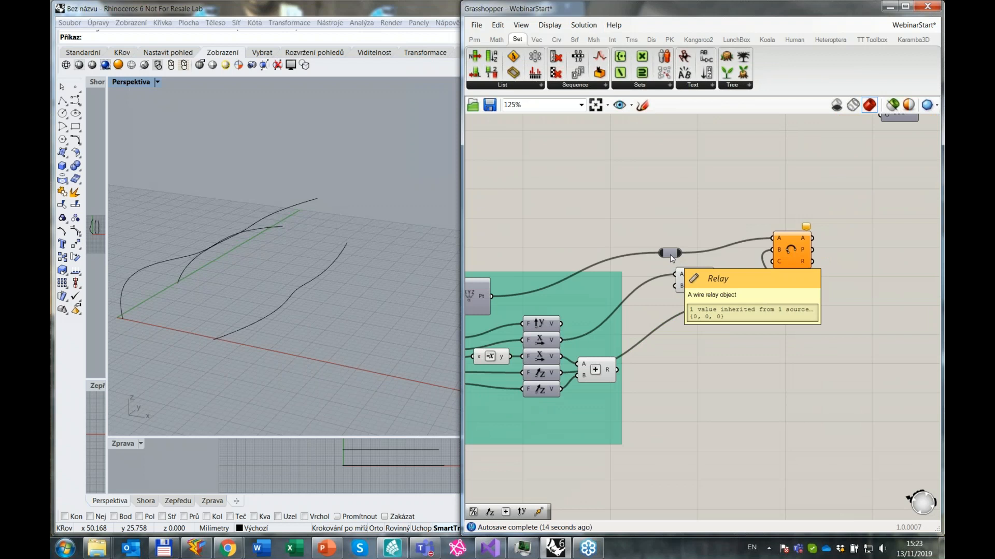
drag(682, 253, 730, 314)
mouse_move(735, 314)
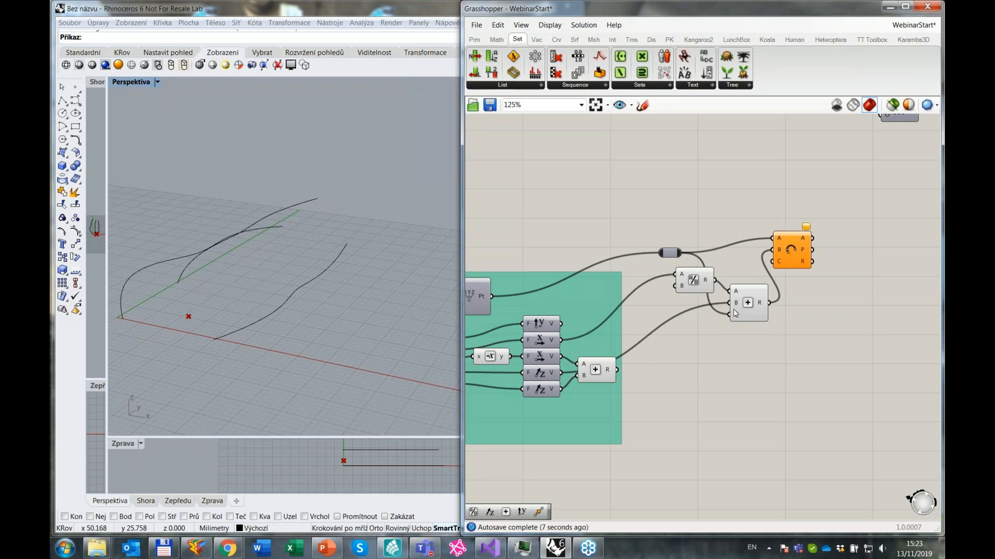
right_drag(478, 320, 681, 310)
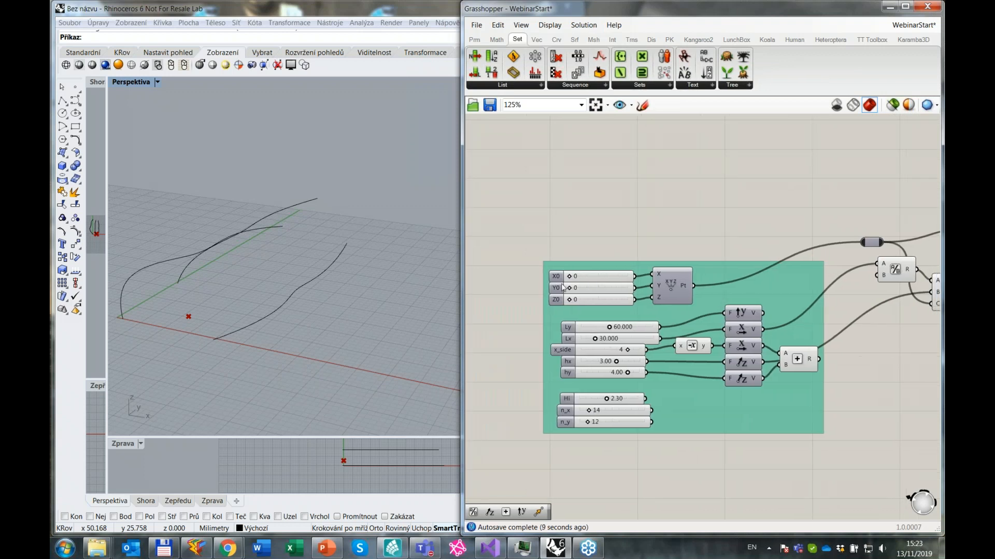
right_drag(784, 342, 634, 350)
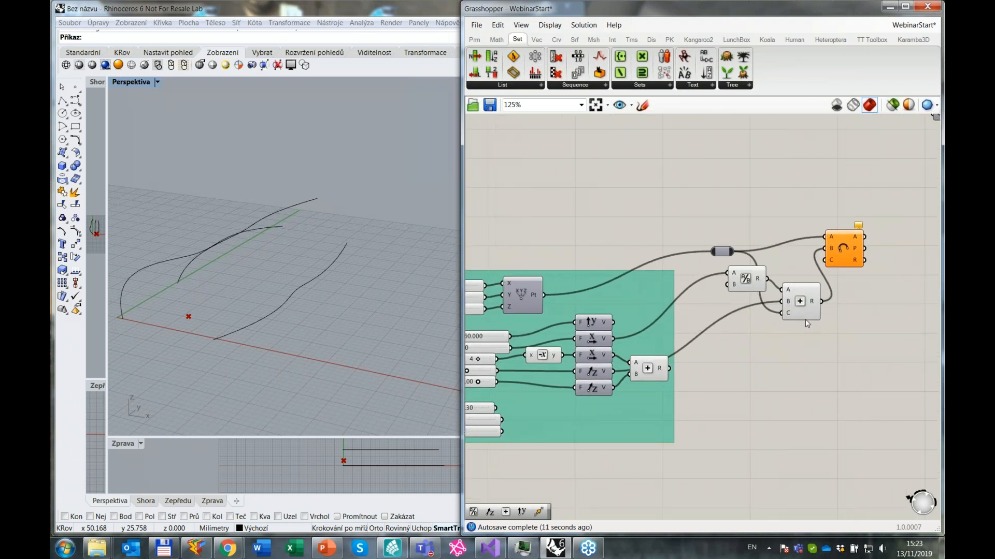
drag(841, 253, 887, 262)
click(836, 407)
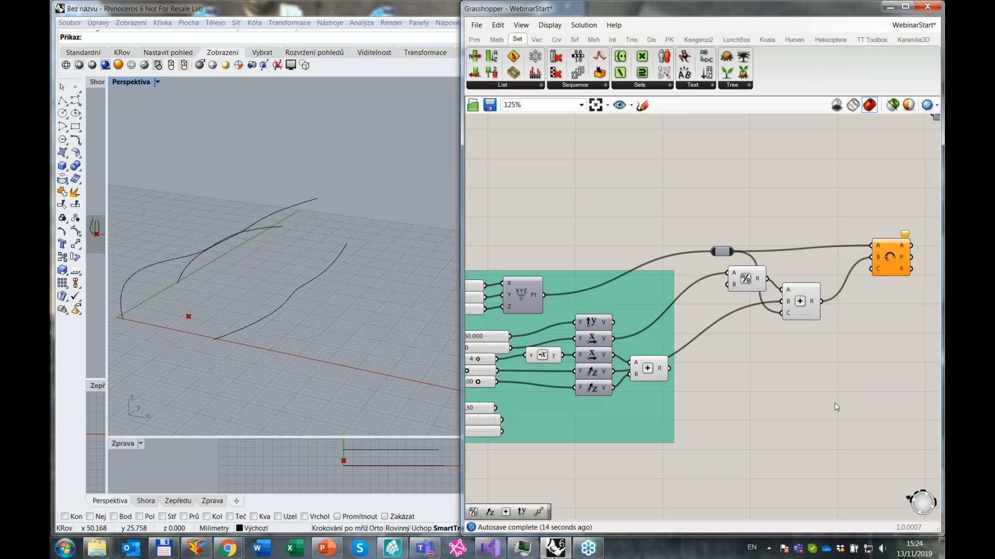
Add a second Addition component below the first, summing the relayed origin point and the Lx X-vector.
double_click(795, 344)
text(+)
key(Return)
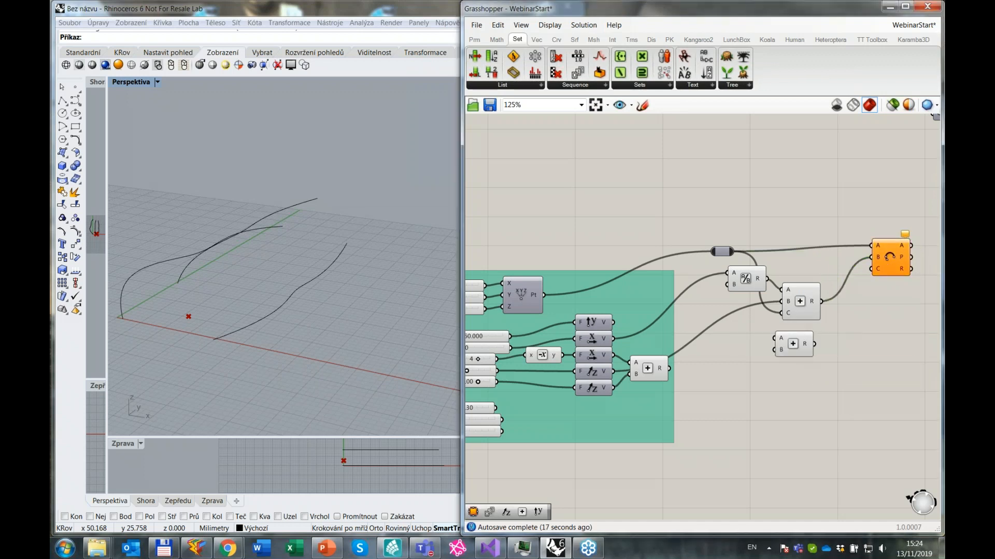
drag(733, 253, 778, 329)
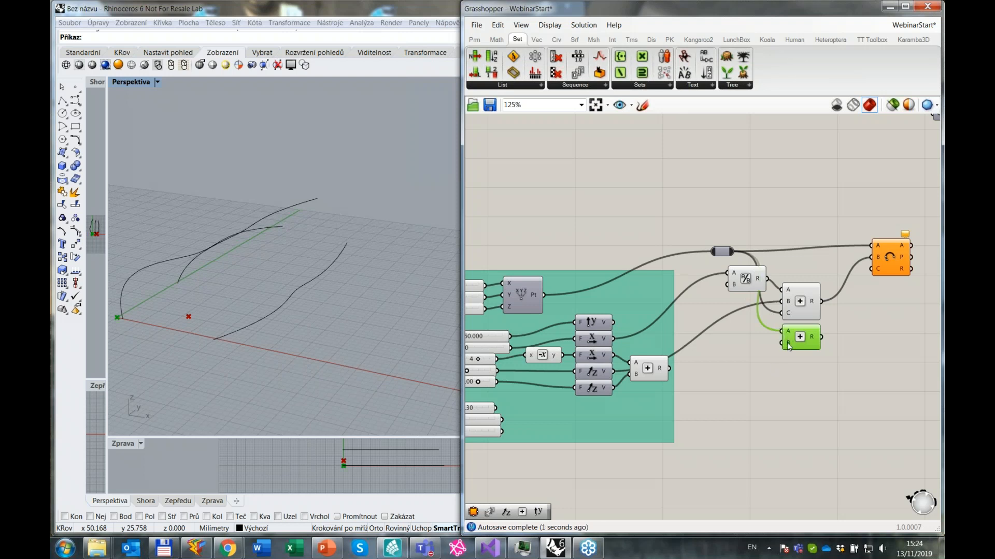
right_drag(673, 417, 740, 412)
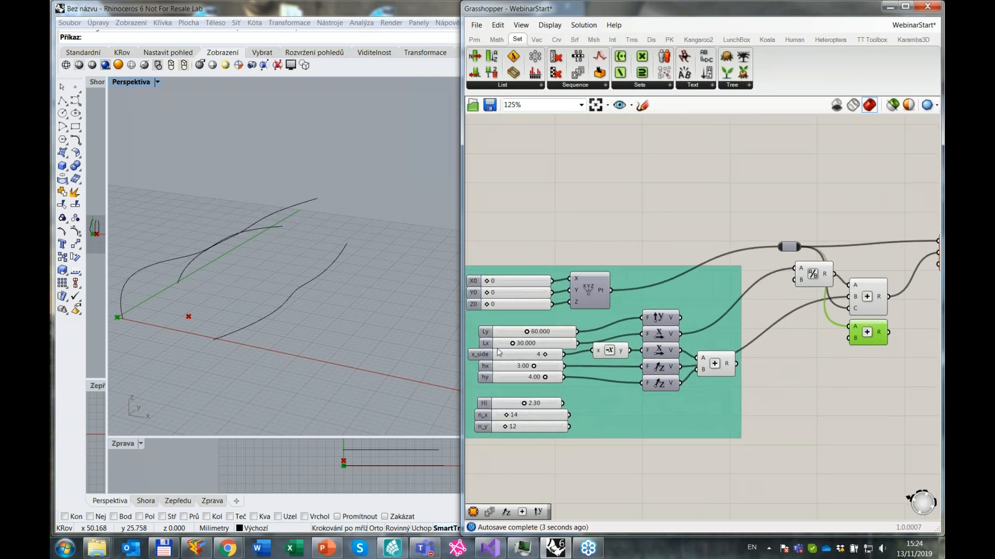
drag(680, 334, 850, 337)
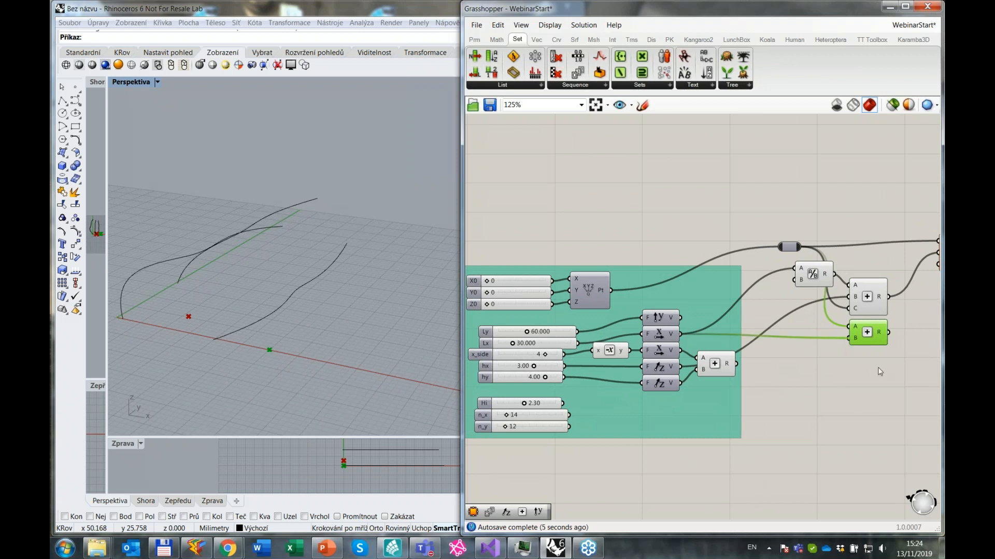
Connect the second Addition's result to input C of Arc 3Pt to complete the arc.
right_drag(911, 303, 834, 329)
drag(834, 329, 861, 289)
right_drag(889, 311, 877, 313)
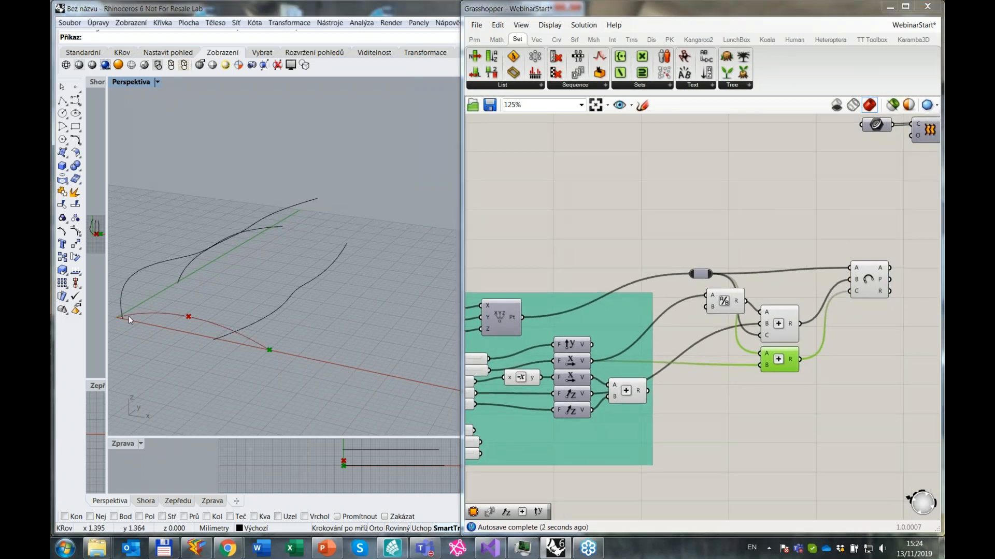
click(850, 341)
scroll(851, 326, down, 3)
right_drag(852, 325, 762, 305)
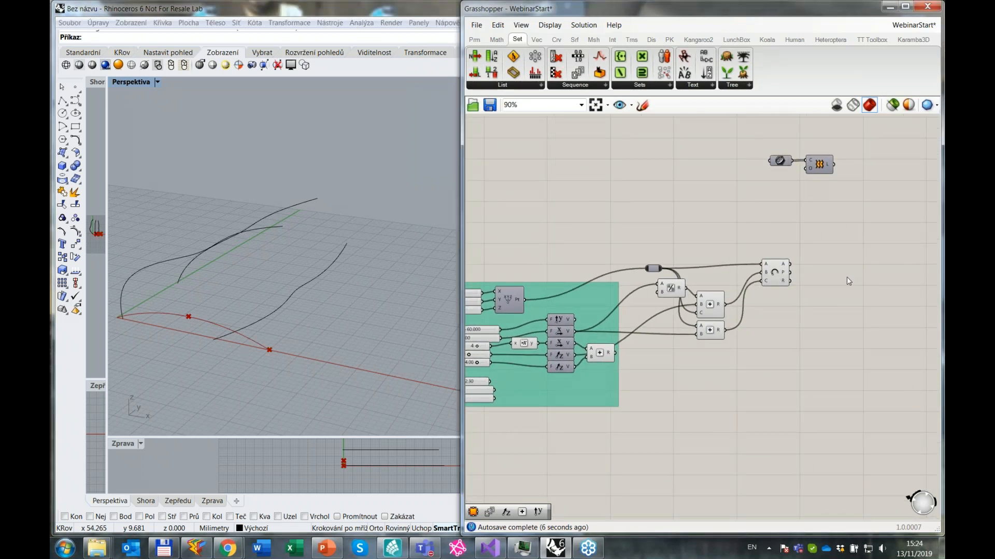
right_drag(838, 279, 734, 280)
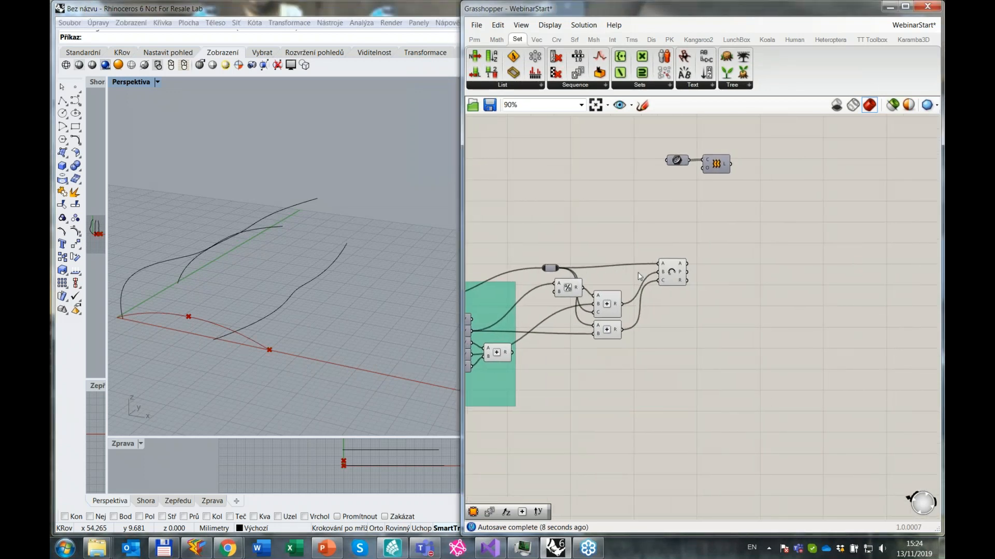
drag(720, 371, 530, 239)
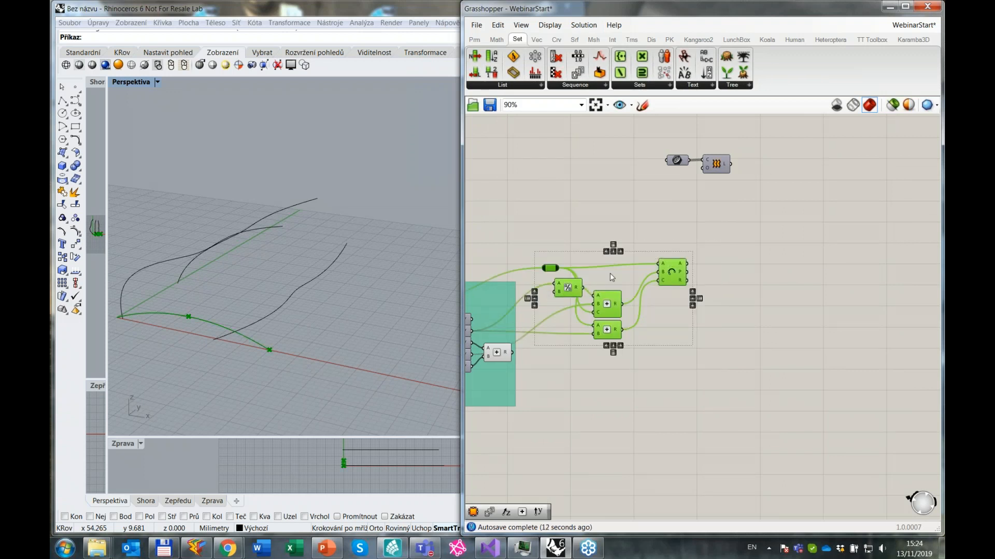
click(654, 345)
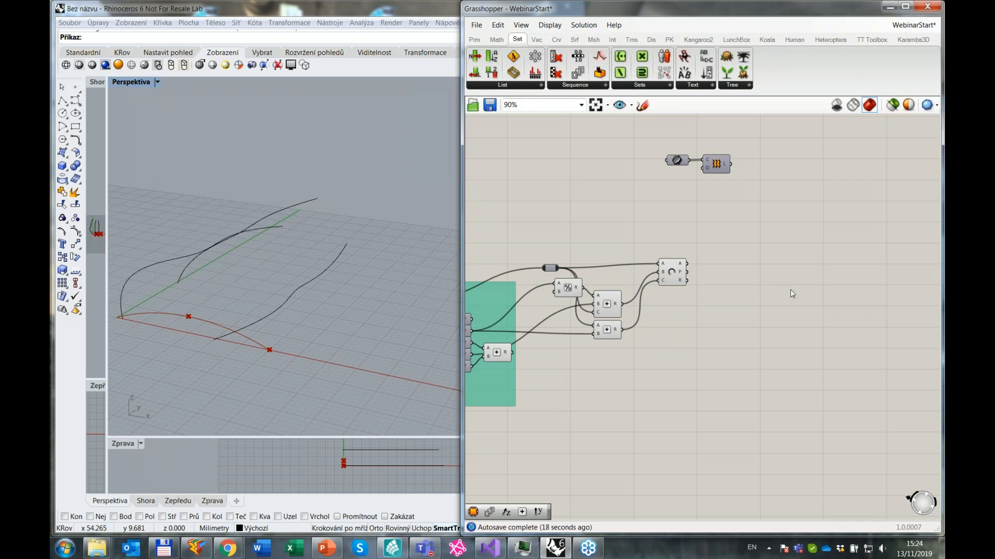
Add a Move component below Arc 3Pt and connect the arc output to its geometry input.
double_click(739, 328)
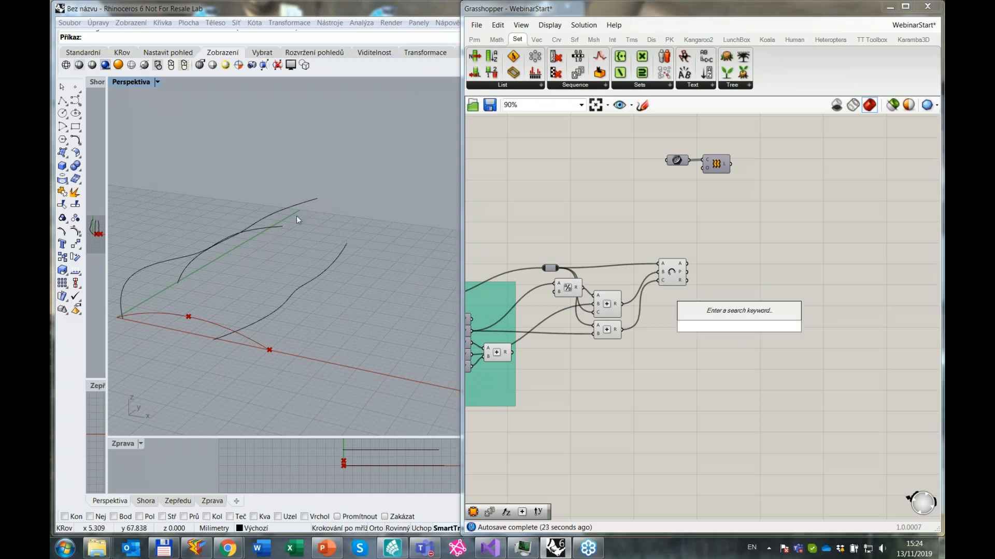
text(move)
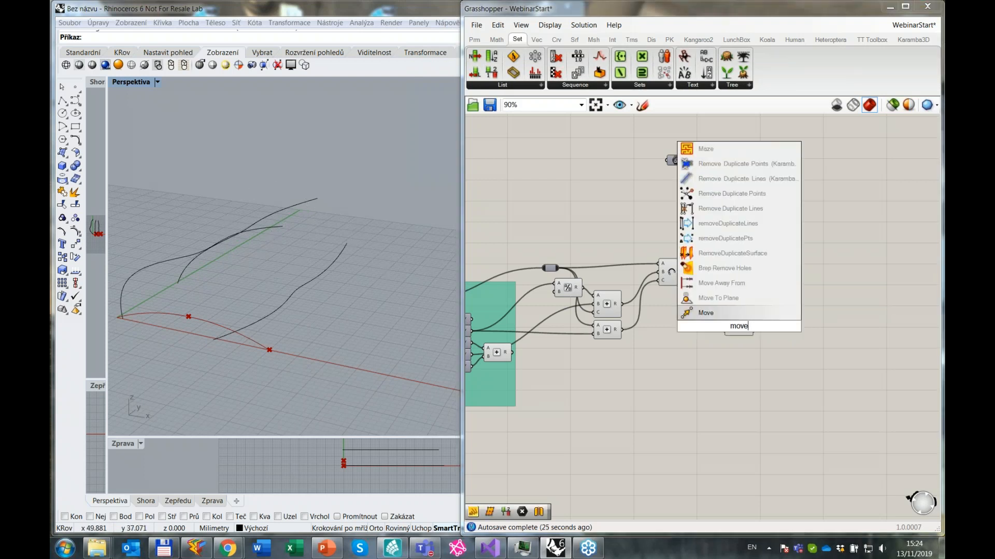
key(Return)
drag(751, 320, 746, 301)
drag(687, 264, 719, 303)
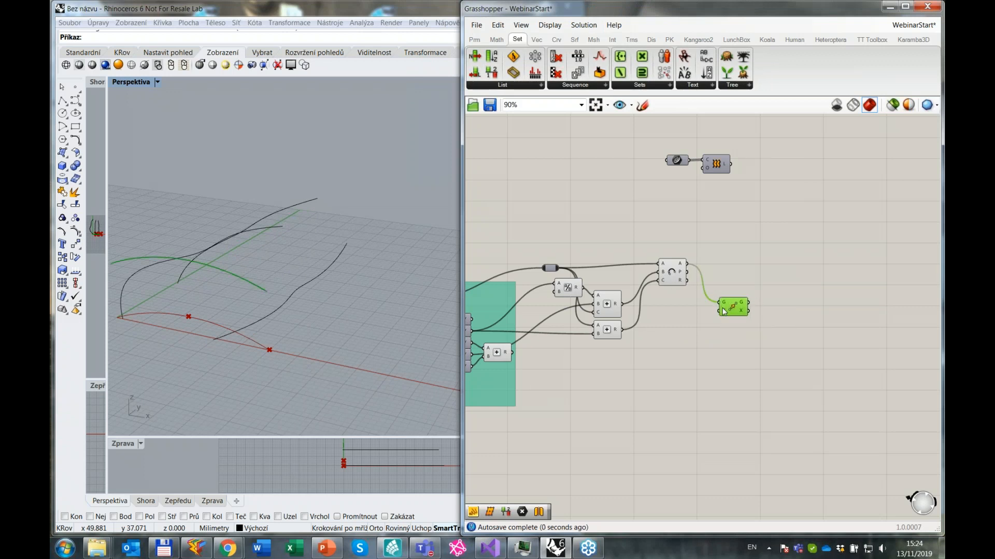
Connect the Ly Y-vector to the Move component's translation input T and reposition the component slightly.
right_drag(680, 353, 815, 305)
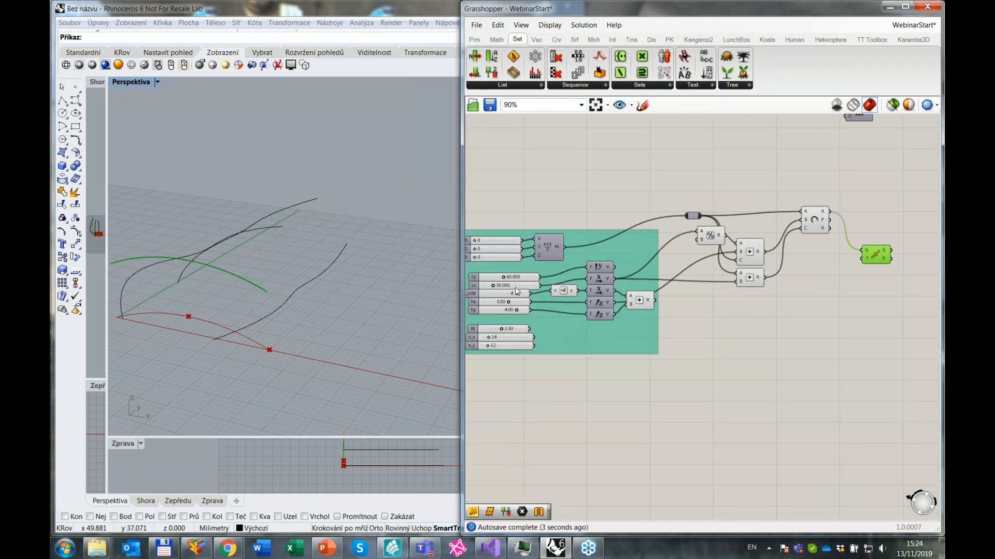
drag(614, 267, 861, 259)
right_drag(877, 263, 820, 297)
drag(820, 297, 819, 289)
click(786, 333)
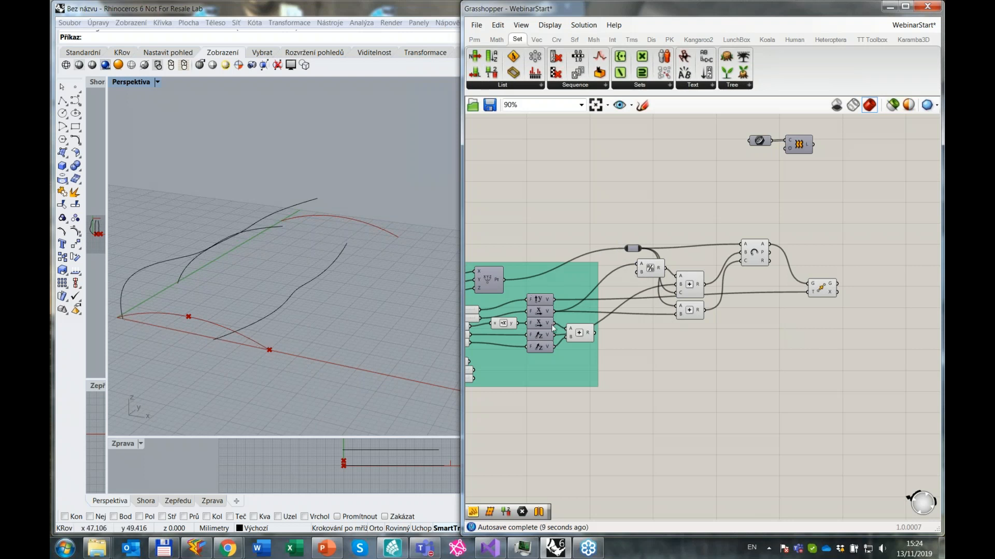
Try to cluster the relay, the arc-point calculation components and Arc 3Pt into one component.
drag(619, 217, 789, 345)
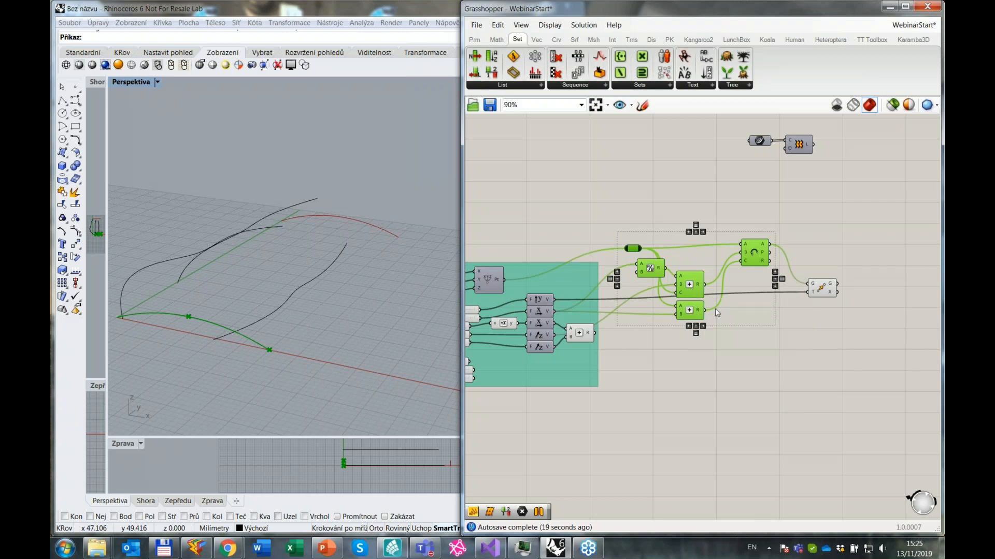
right_click(737, 318)
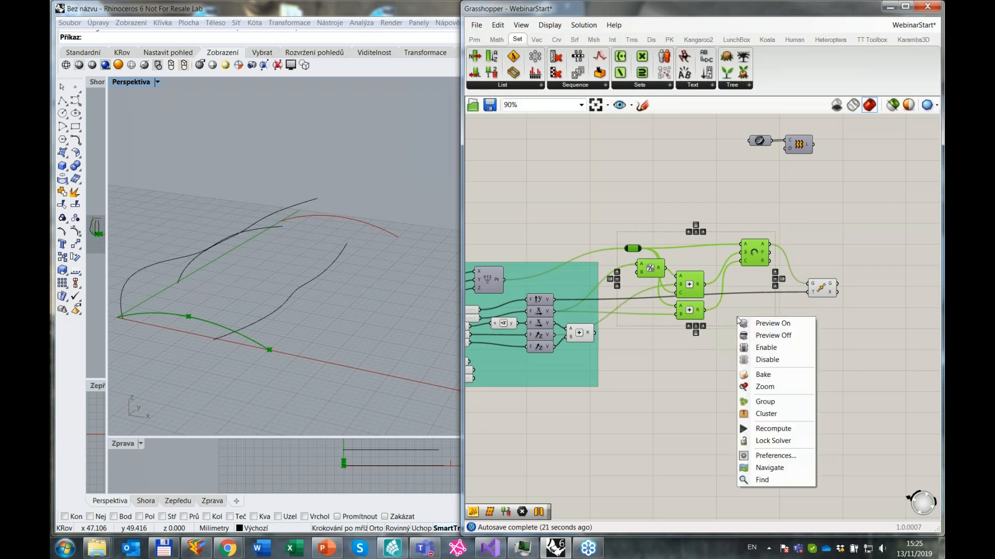
click(775, 414)
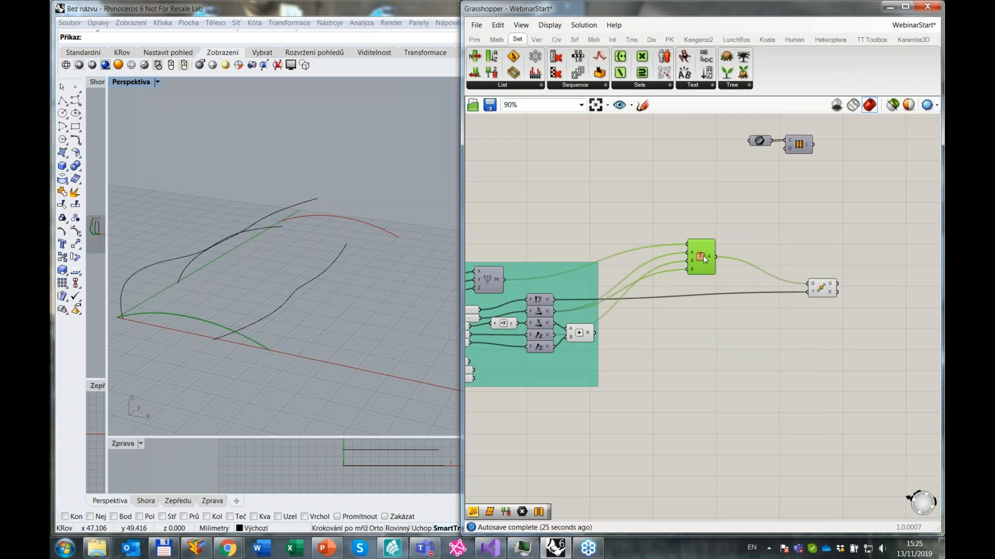
drag(702, 257, 696, 279)
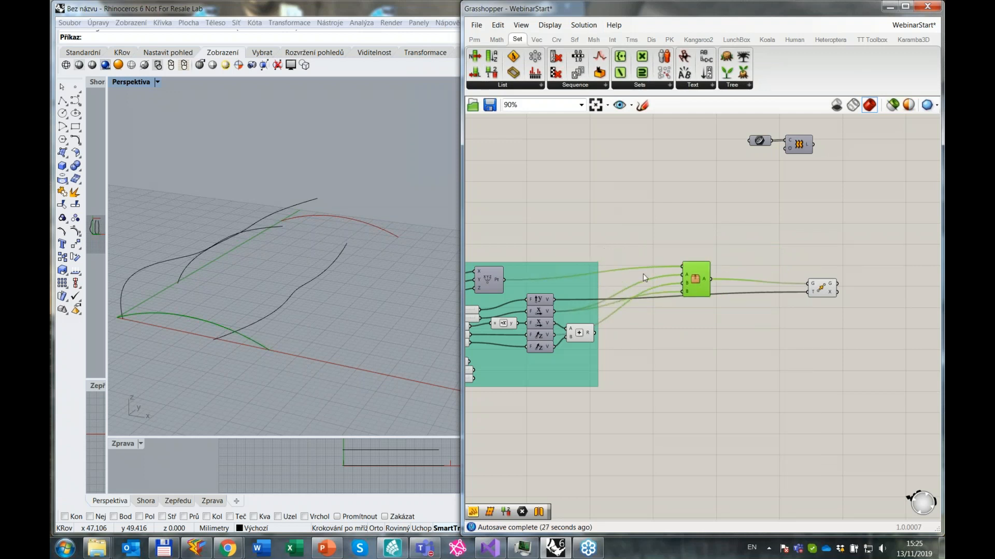
key(ctrl+z)
click(660, 343)
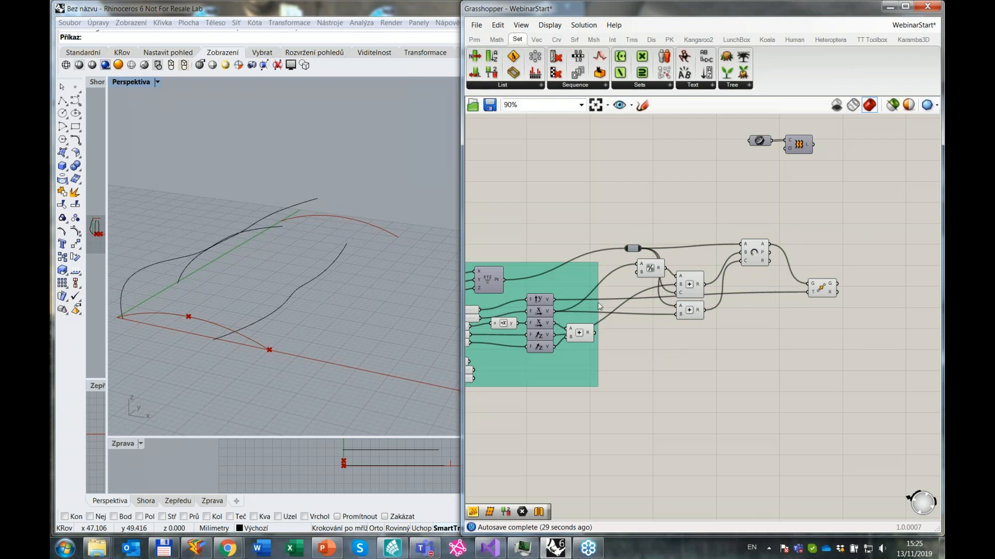
Insert a relay in the Lx X-vector wire, route input B of the lower Addition through it, and place it beneath the first relay.
scroll(599, 302, up, 2)
click(731, 317)
click(669, 257)
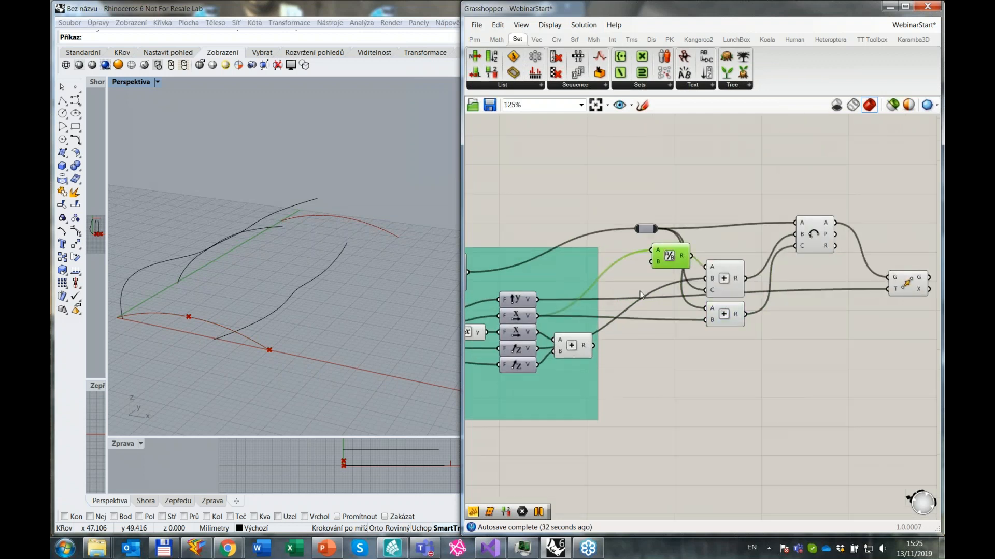
double_click(618, 264)
drag(629, 260, 705, 319)
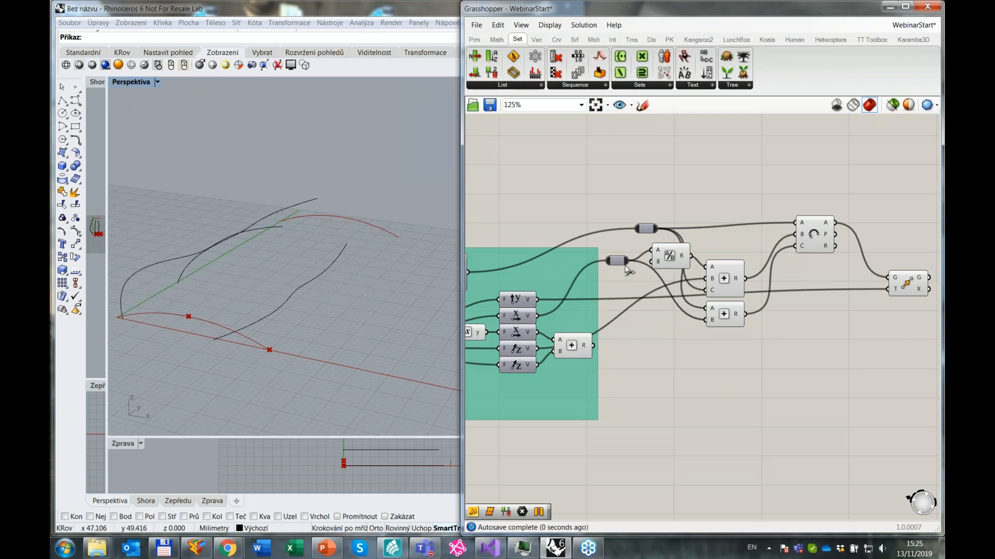
drag(622, 262, 640, 279)
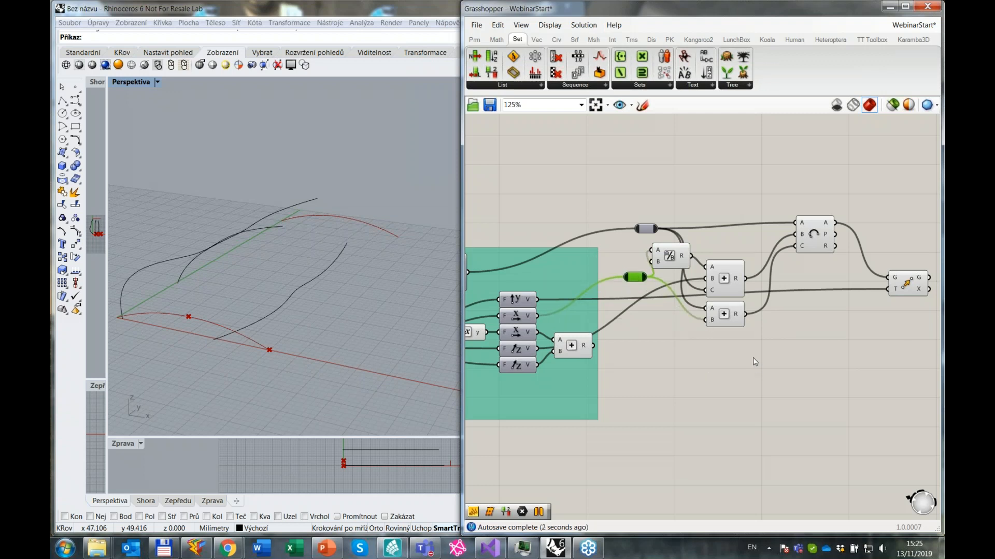
Cluster both relays, the arc-point calculation components and Arc 3Pt into one component.
drag(604, 189, 857, 375)
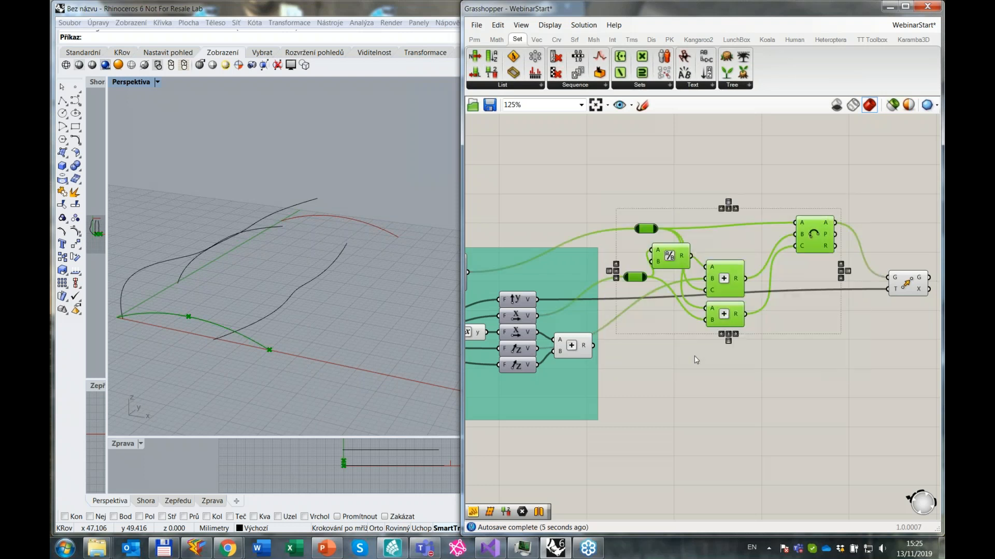
right_click(681, 350)
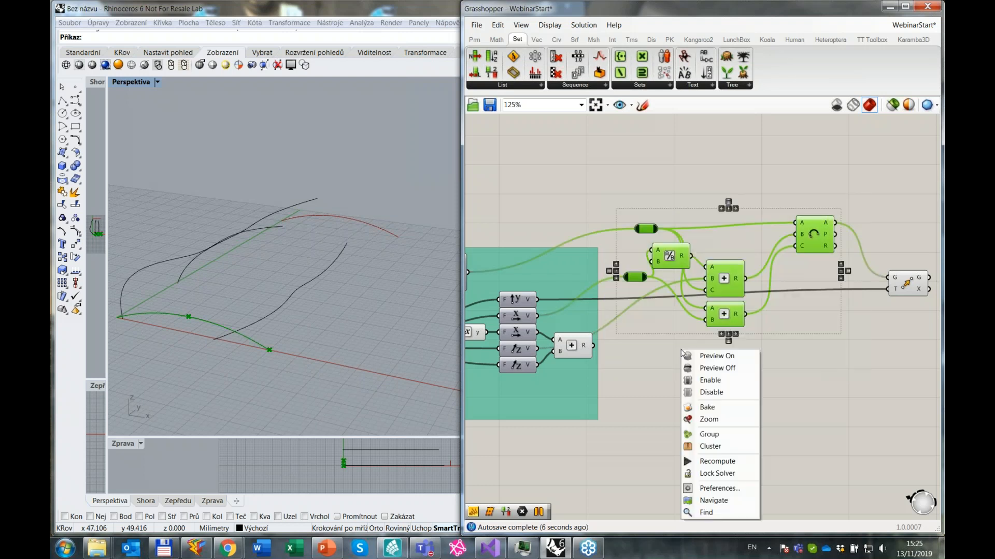
click(717, 446)
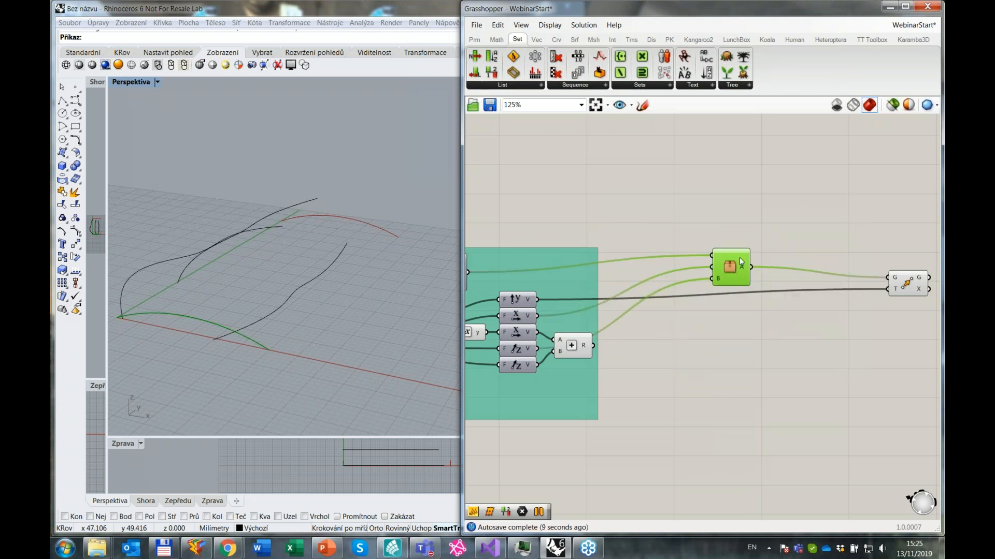
scroll(720, 254, down, 2)
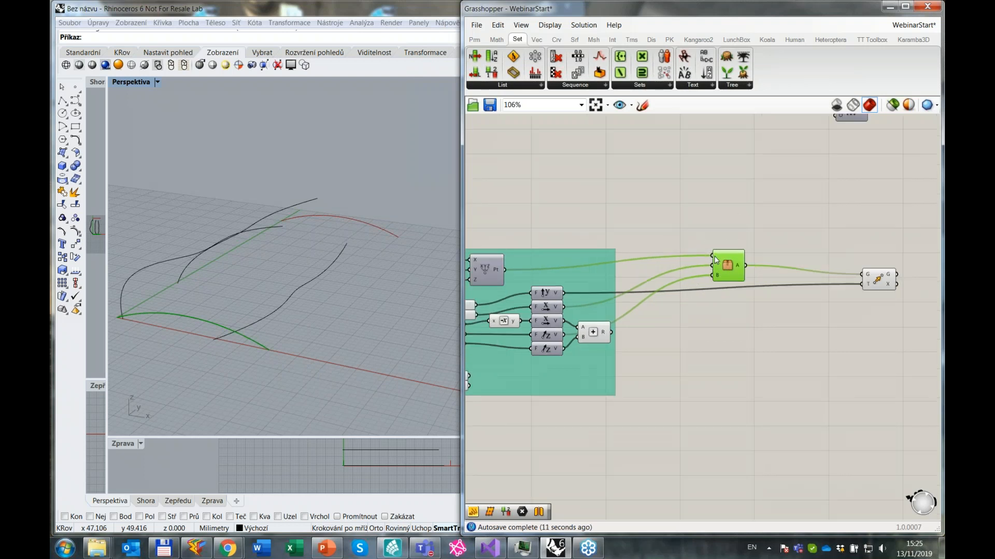
right_drag(718, 269, 771, 265)
mouse_move(785, 247)
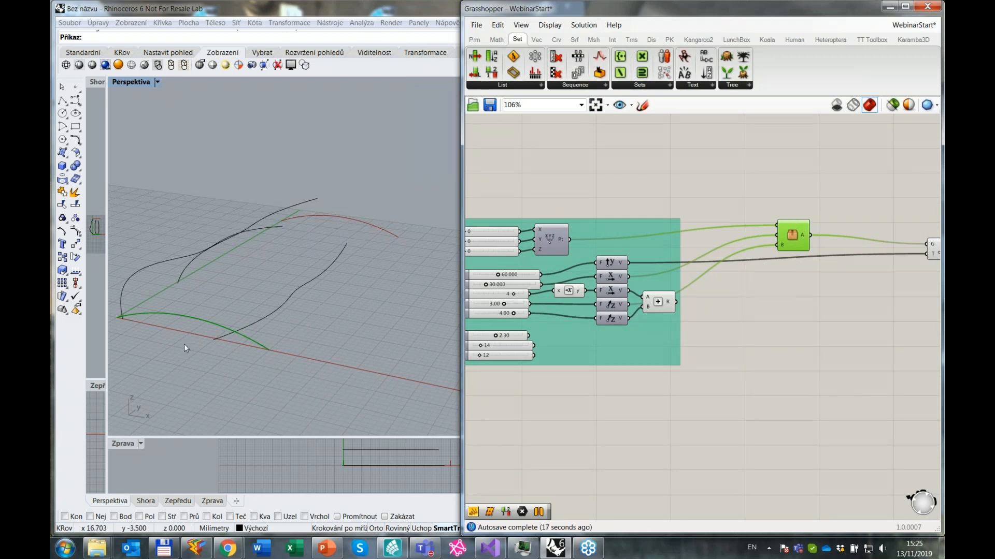
Duplicate the arc cluster below the original, feeding the Ly Y-vector to its middle input and the parameter group's Addition result to input B.
key(ctrl)
alt+drag(792, 236, 798, 305)
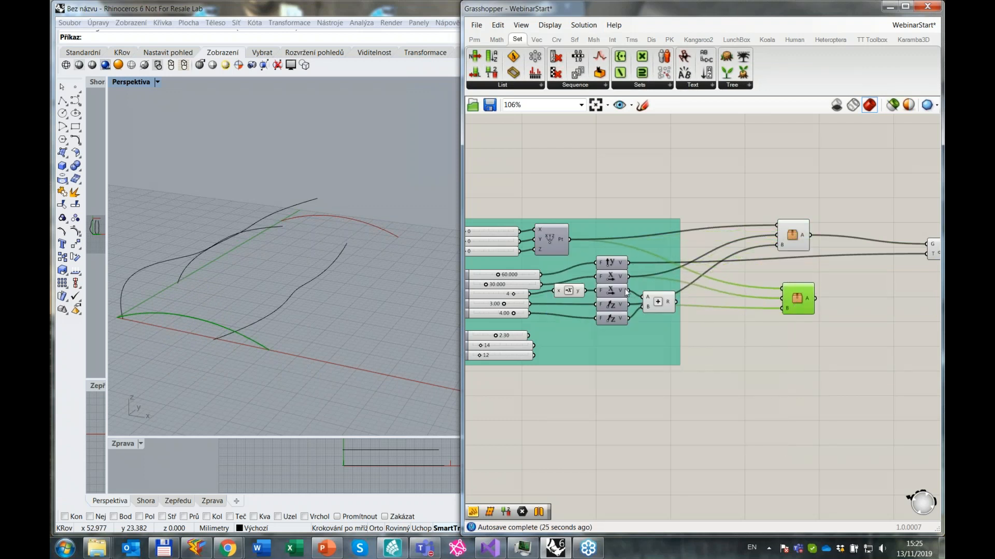
shift+drag(628, 276, 782, 300)
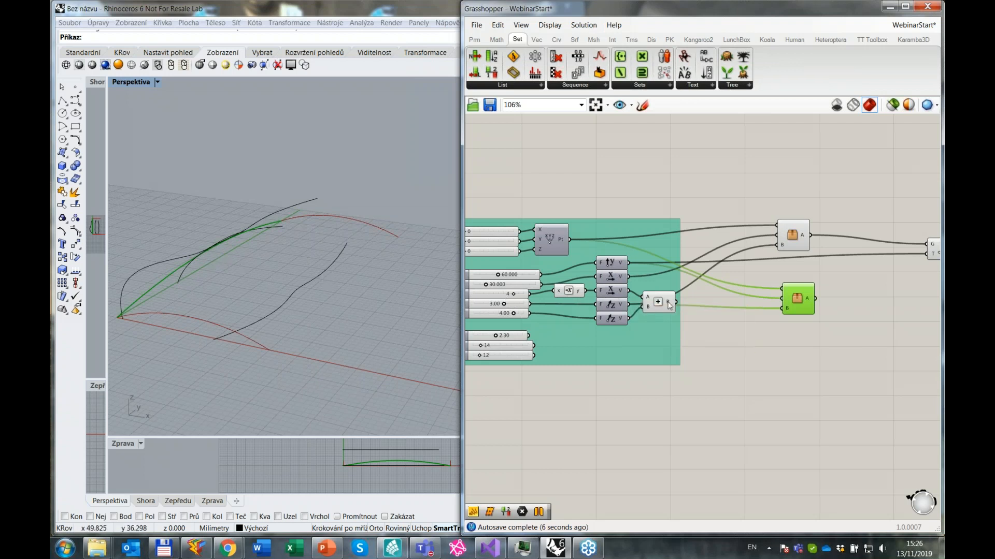
right_drag(469, 302, 524, 304)
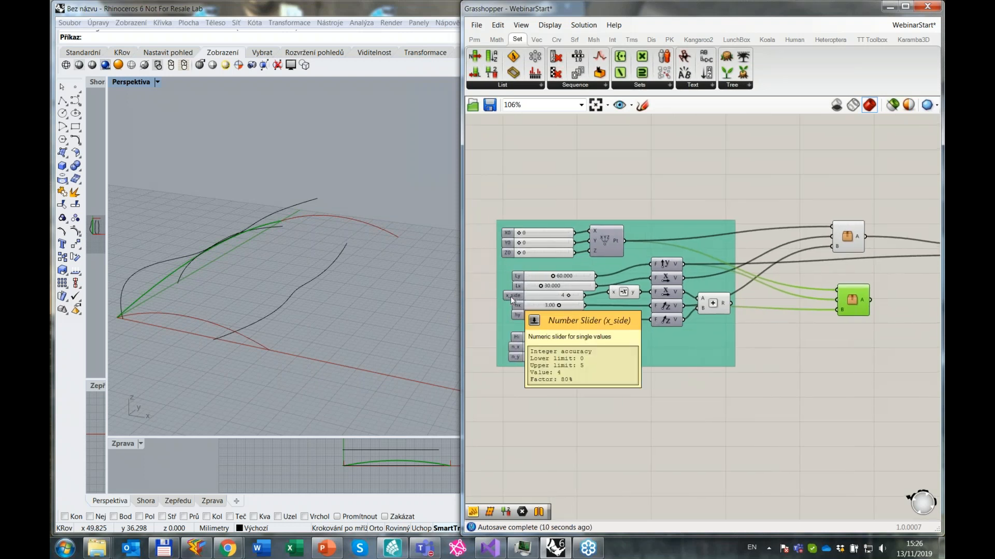
drag(733, 304, 832, 312)
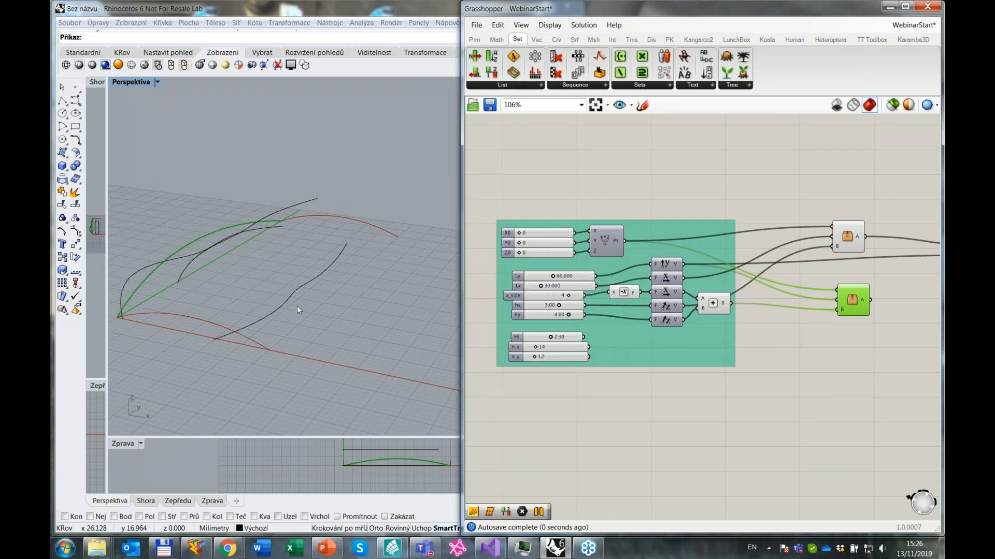
Delete the black freeform curves from the Rhino perspective viewport.
click(323, 314)
mouse_move(322, 314)
right_down()
mouse_move(344, 296)
mouse_move(315, 321)
mouse_move(313, 298)
right_up()
drag(176, 190, 176, 190)
key(Delete)
right_drag(238, 253, 187, 262)
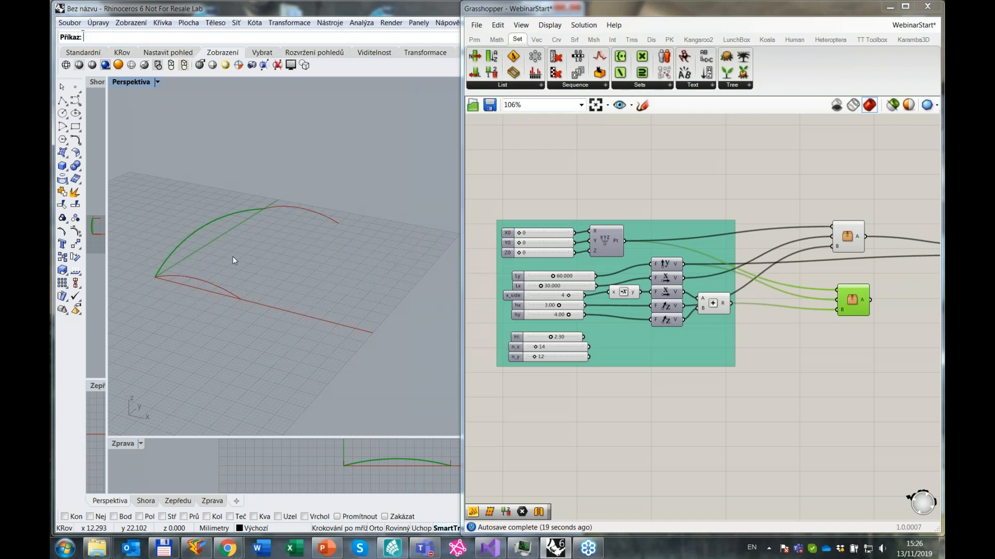
Add a Mirror component and connect the second arc cluster's output A to its geometry input.
click(845, 352)
right_drag(846, 347, 677, 351)
scroll(712, 341, up, 2)
double_click(759, 351)
text(mirr)
key(Return)
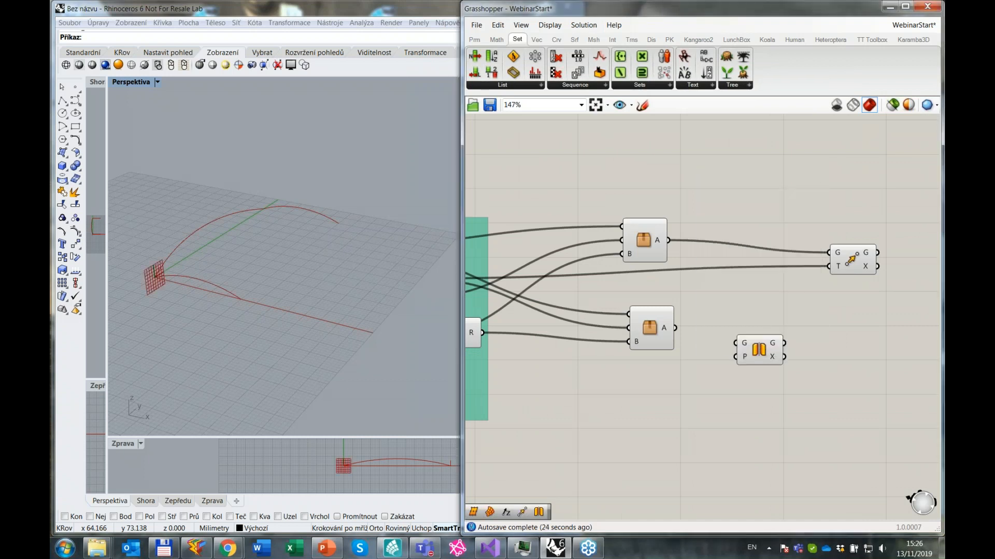
drag(675, 328, 759, 362)
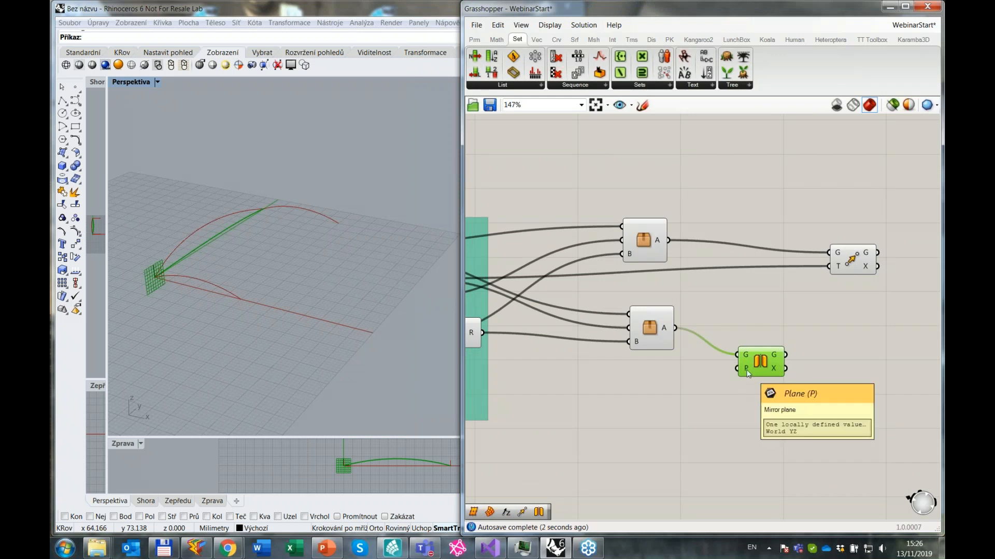
mouse_move(161, 317)
right_down()
mouse_move(174, 329)
mouse_move(158, 326)
right_up()
click(598, 391)
Add a second Move component after Mirror and connect the mirrored geometry to its input G.
right_drag(844, 377, 724, 385)
double_click(713, 387)
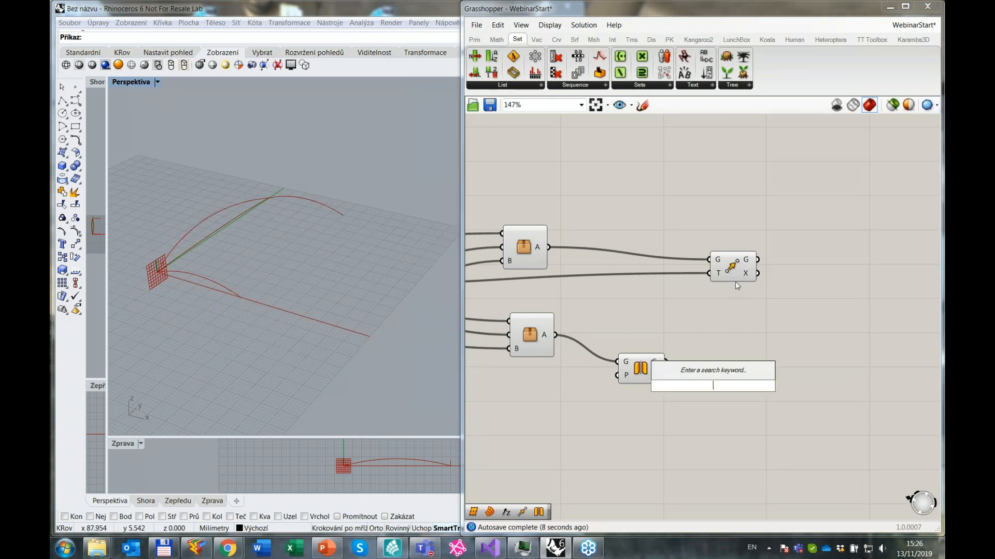
double_click(730, 379)
text(move)
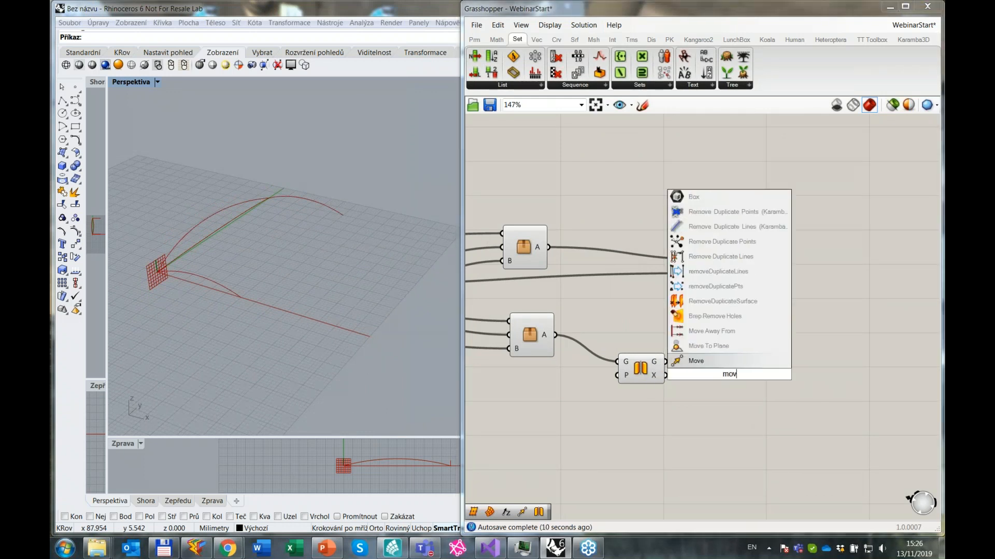
key(Return)
drag(666, 362, 704, 367)
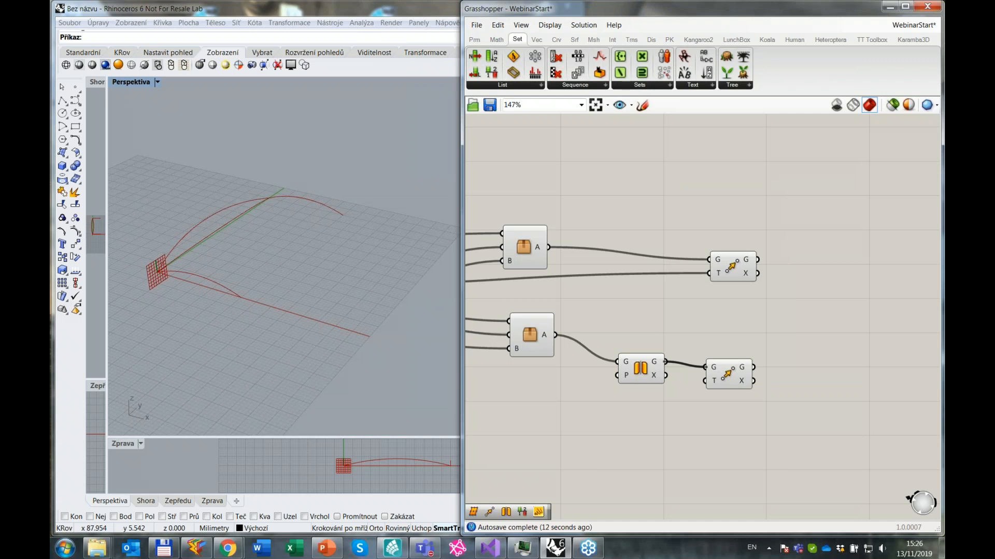
scroll(754, 344, down, 4)
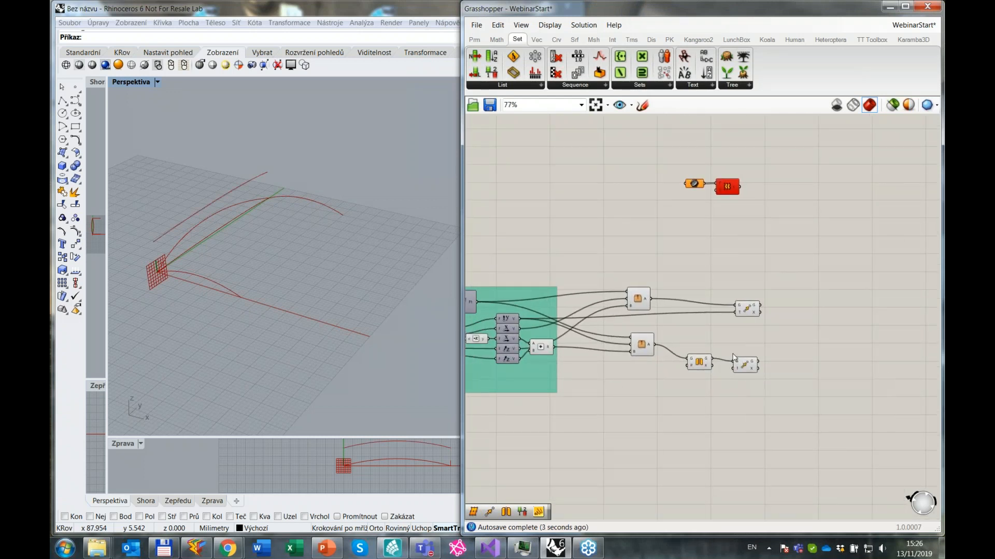
Raise the second Move component slightly and connect the Lx X-vector to its translation input T.
double_click(733, 353)
key(Escape)
scroll(733, 366, up, 3)
right_drag(676, 387, 838, 337)
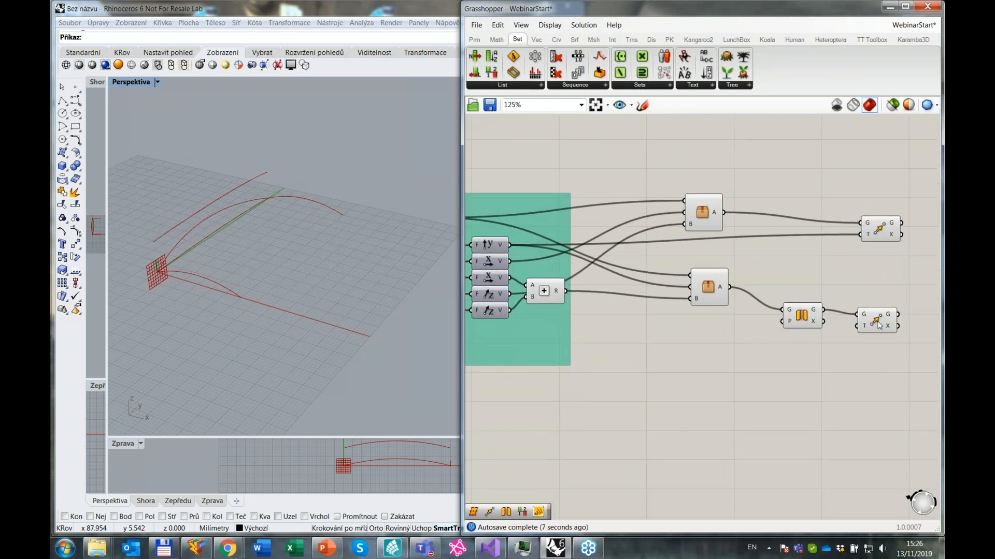
drag(877, 327, 875, 307)
scroll(839, 306, down, 2)
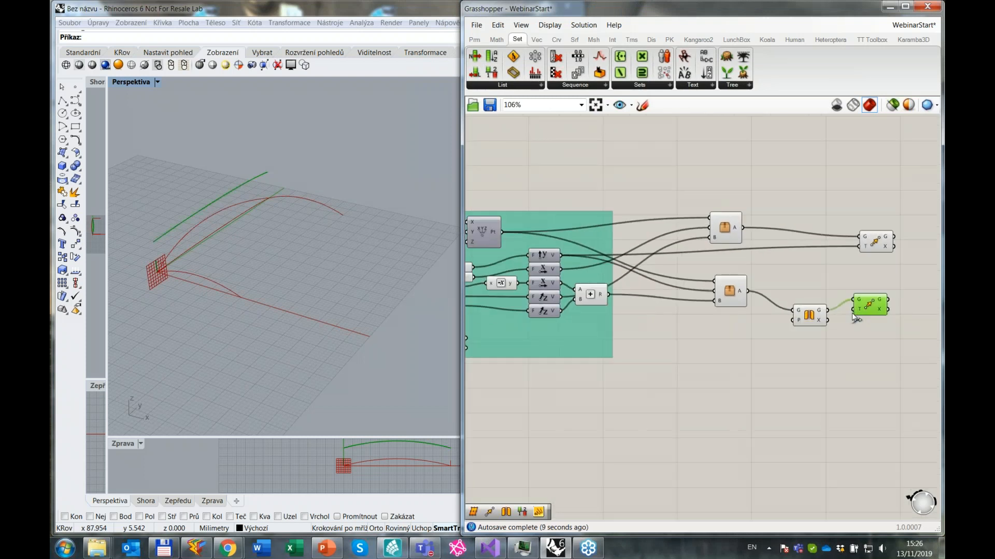
right_drag(608, 325, 681, 321)
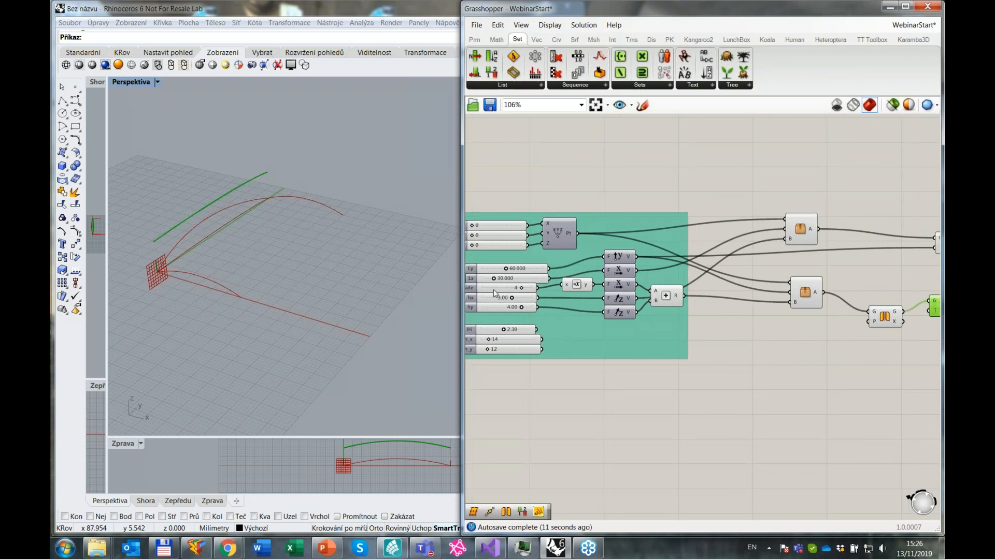
drag(636, 270, 900, 311)
click(790, 383)
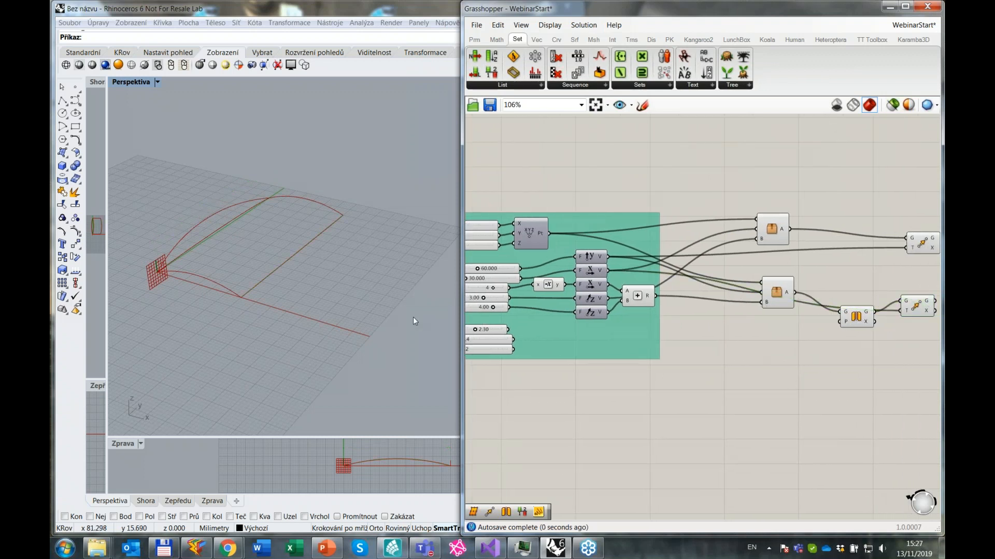
scroll(795, 367, down, 2)
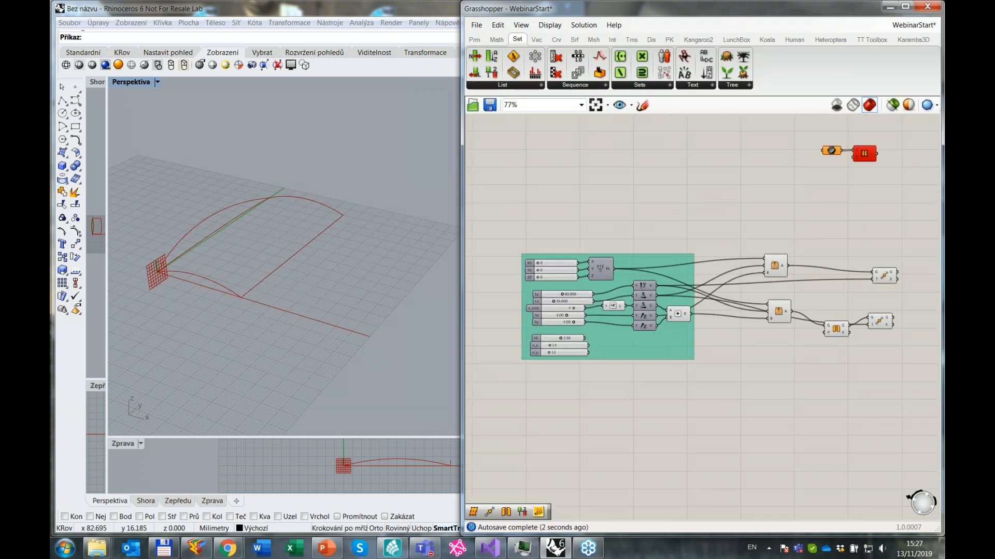
right_drag(832, 352, 652, 359)
scroll(731, 314, up, 4)
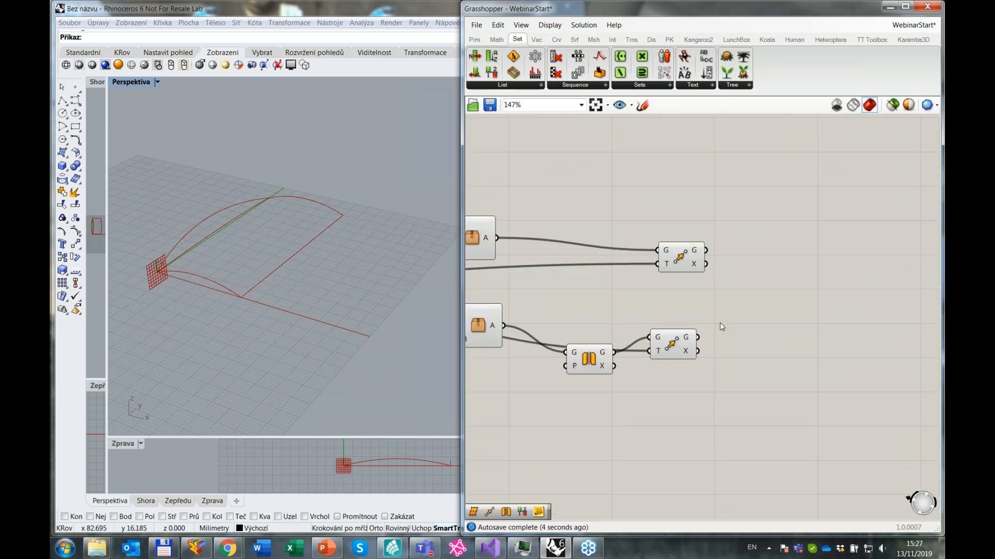
Line up the second Move component with the Mirror component and add an Edge Surface component to the canvas.
drag(666, 347, 669, 361)
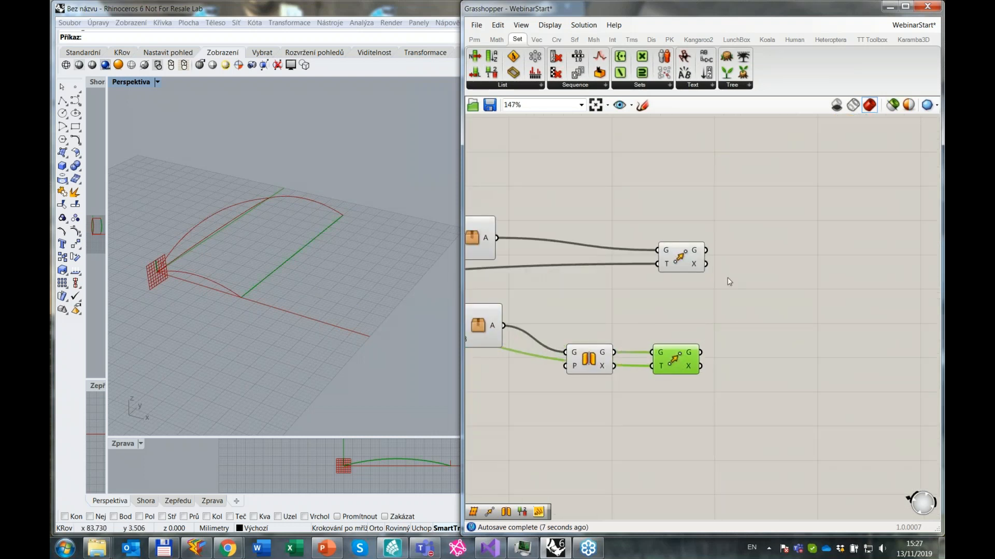
click(779, 312)
double_click(763, 334)
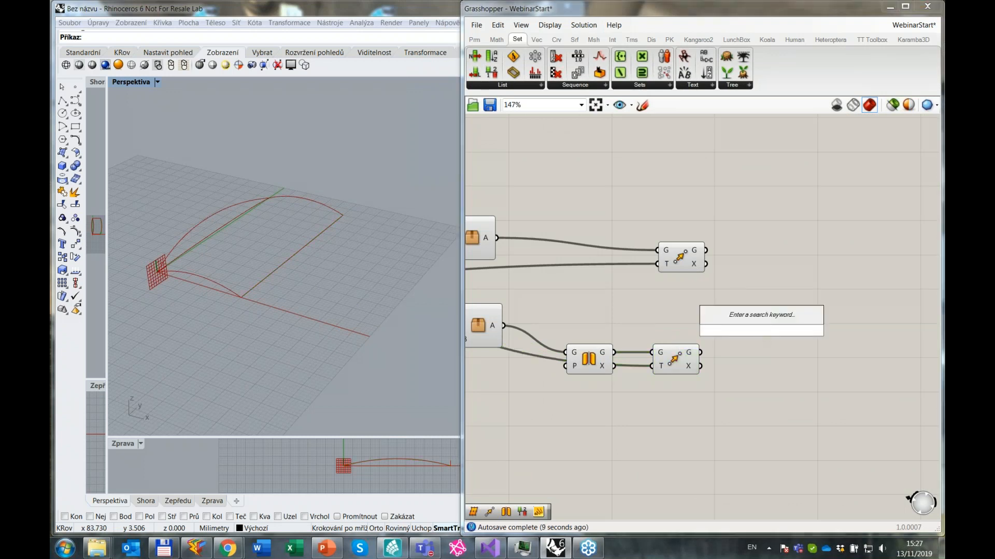
text(ed)
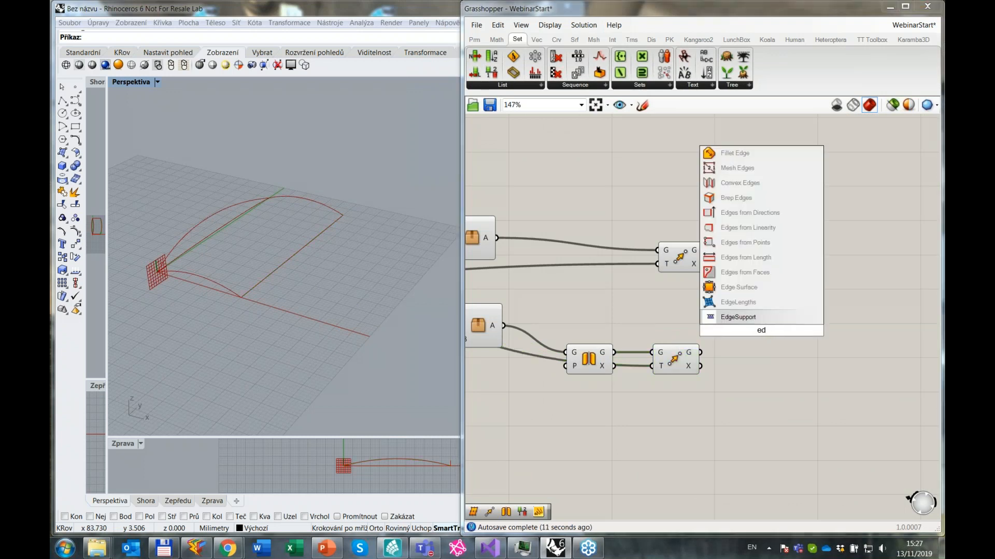
click(762, 288)
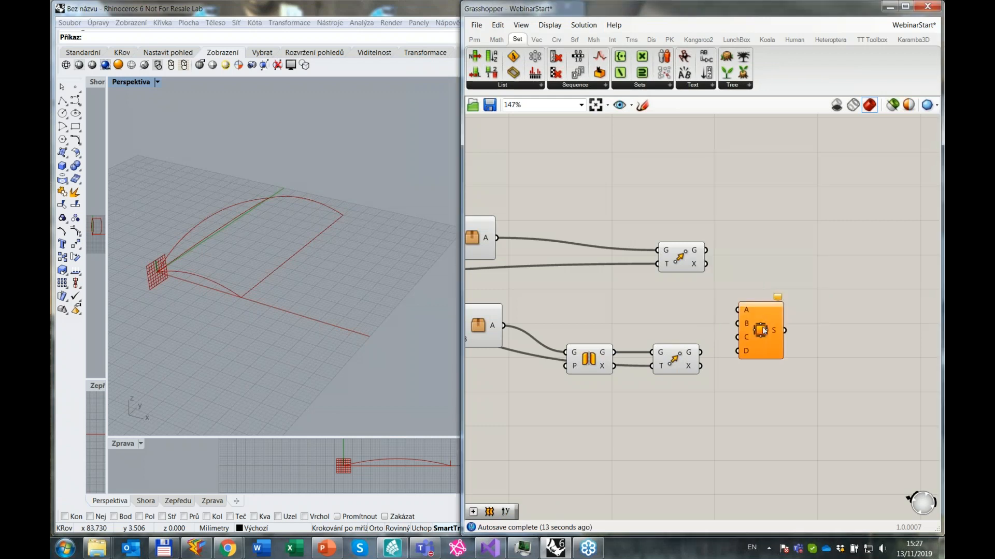
Connect the first and second arc clusters to Edge Surface inputs A and B, and the first and second Move outputs G to C and D.
scroll(655, 279, down, 1)
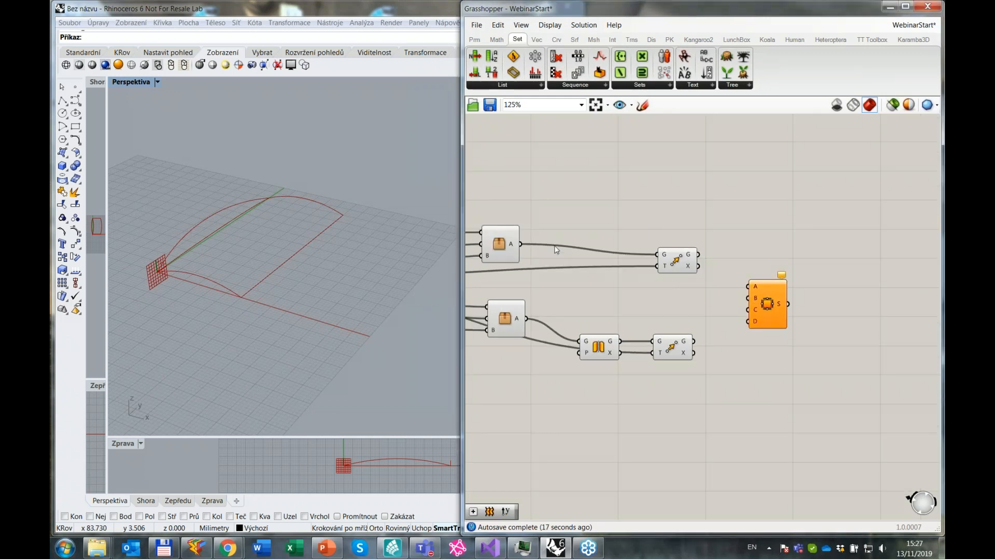
right_drag(557, 208, 580, 216)
click(520, 254)
drag(545, 252, 771, 294)
click(530, 329)
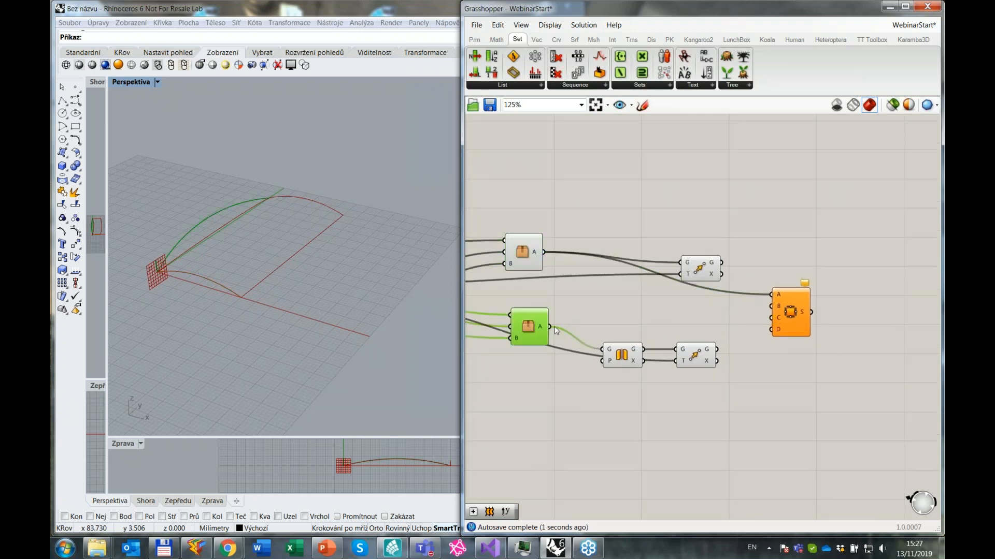
drag(550, 326, 771, 306)
drag(721, 262, 771, 318)
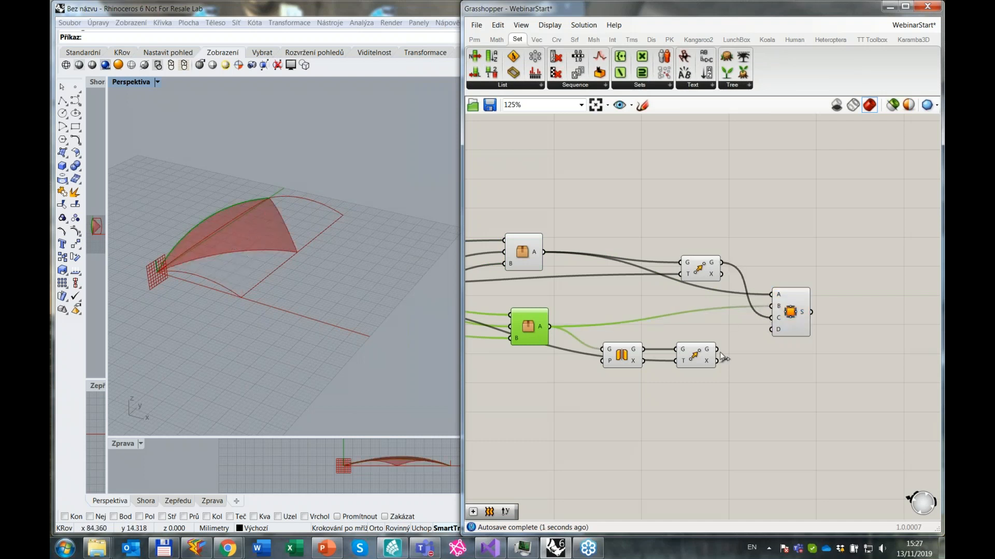
drag(717, 350, 772, 330)
click(604, 321)
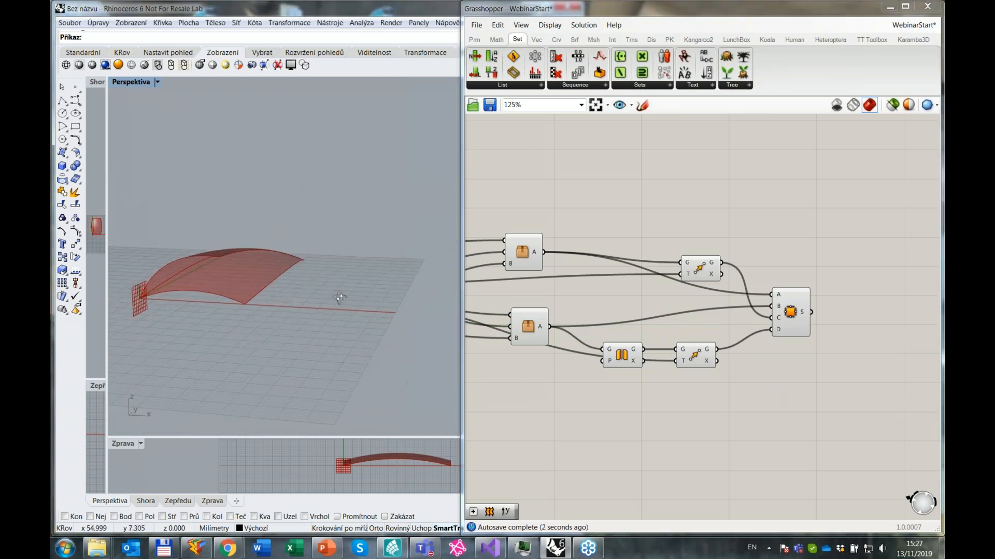
Connect the Edge Surface output S to the Surfaces input of the Koala surface component in the green group.
scroll(825, 376, down, 5)
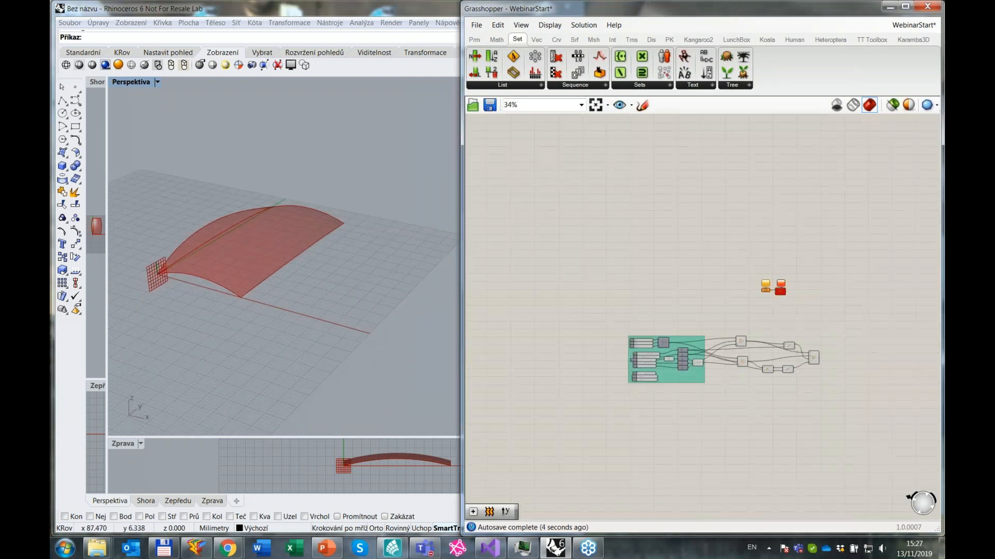
right_drag(796, 307, 751, 288)
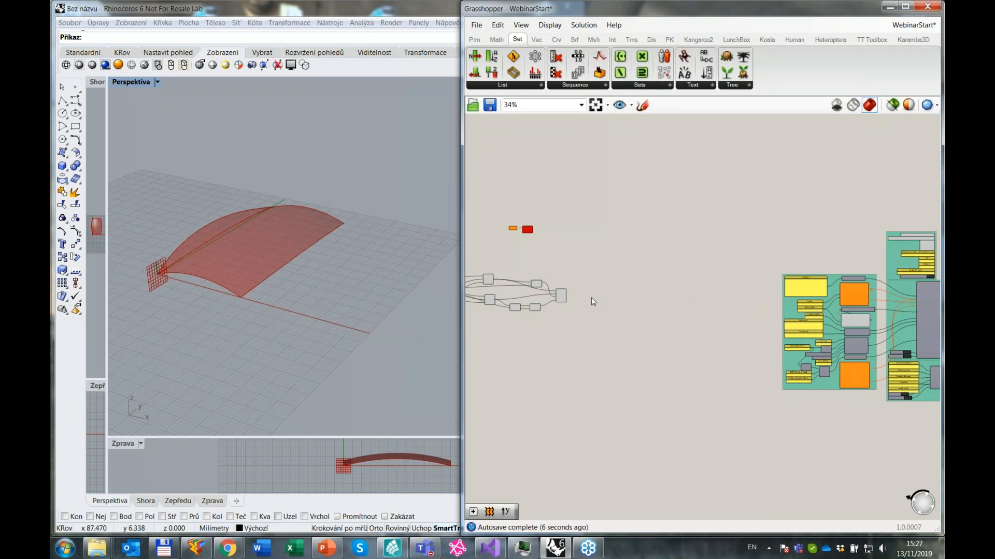
scroll(592, 300, up, 4)
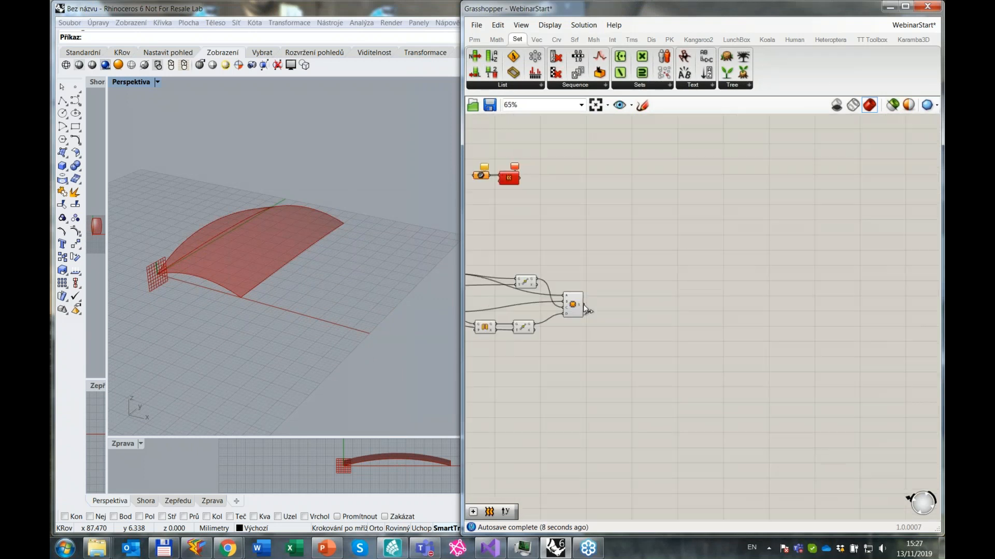
scroll(586, 310, down, 4)
drag(585, 305, 635, 337)
scroll(764, 399, up, 4)
scroll(764, 399, up, 4)
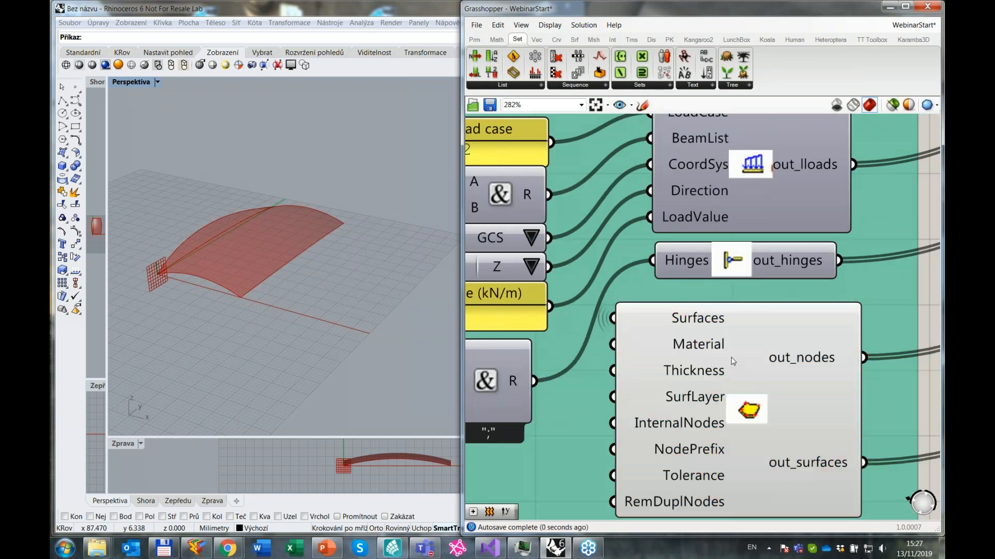
Examine the out_nodes and out_surfaces data of the Koala surface component and follow their wires towards the XML export.
scroll(768, 364, down, 1)
mouse_move(798, 362)
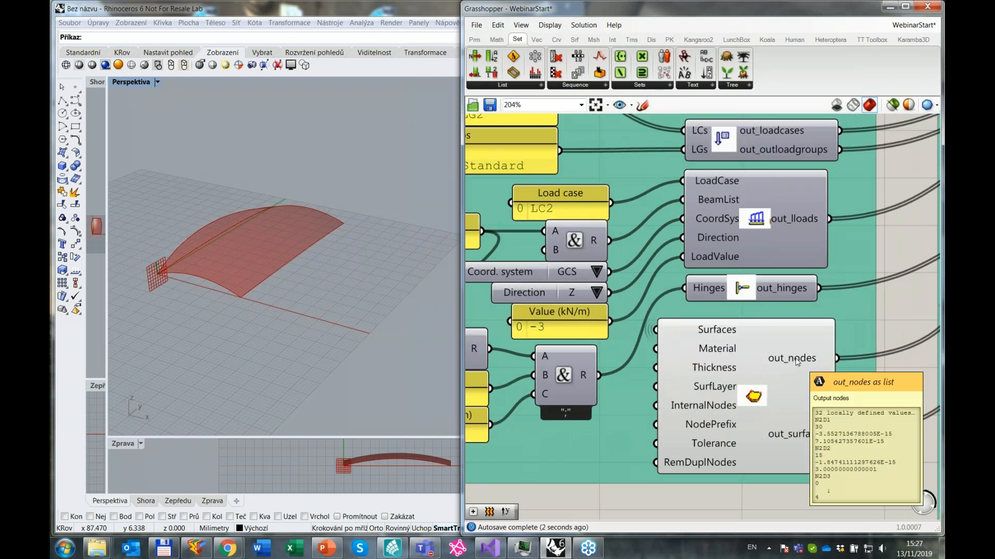
scroll(768, 370, down, 1)
mouse_move(759, 373)
right_down()
mouse_move(674, 379)
mouse_move(580, 411)
right_up()
right_drag(846, 307, 708, 316)
right_drag(471, 478, 664, 392)
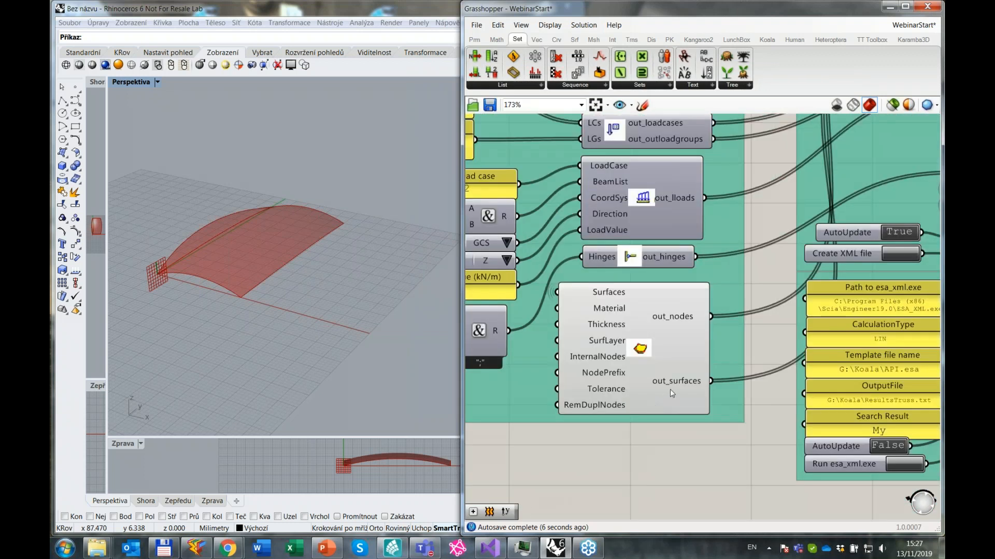
mouse_move(676, 386)
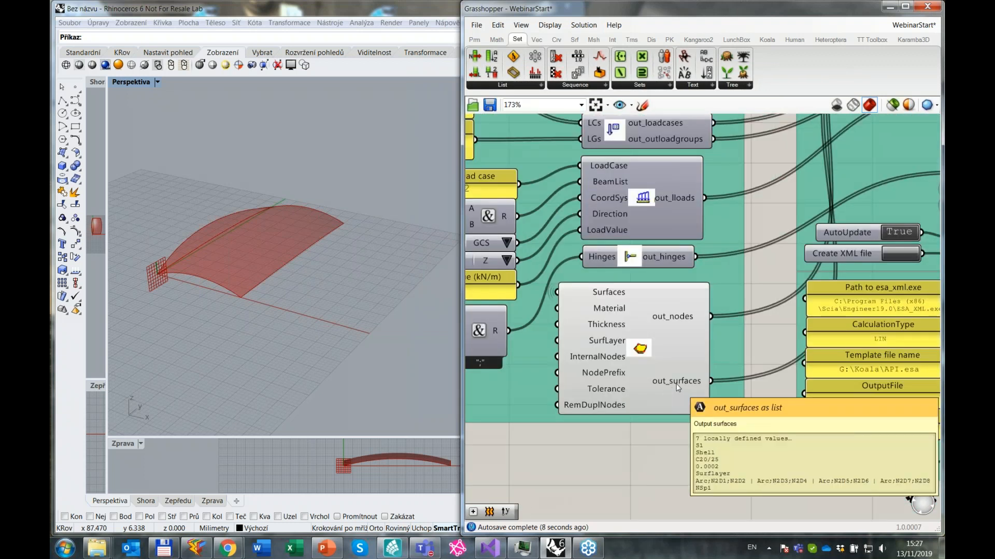
right_drag(807, 368, 707, 361)
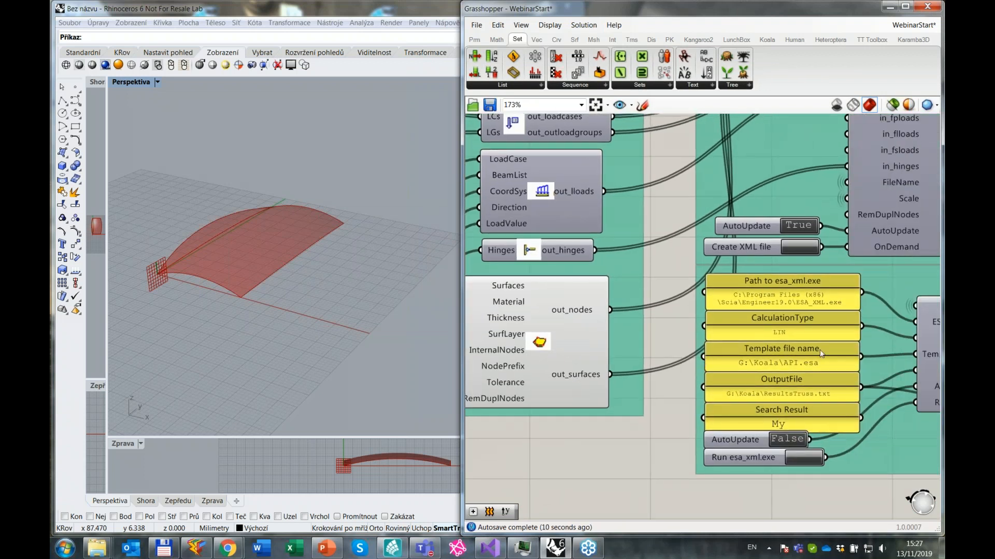
Check the XML export's output file name panel and preview KoalaTruss.xml in the Koala folder in Windows Explorer.
right_drag(841, 305, 621, 456)
scroll(864, 221, up, 4)
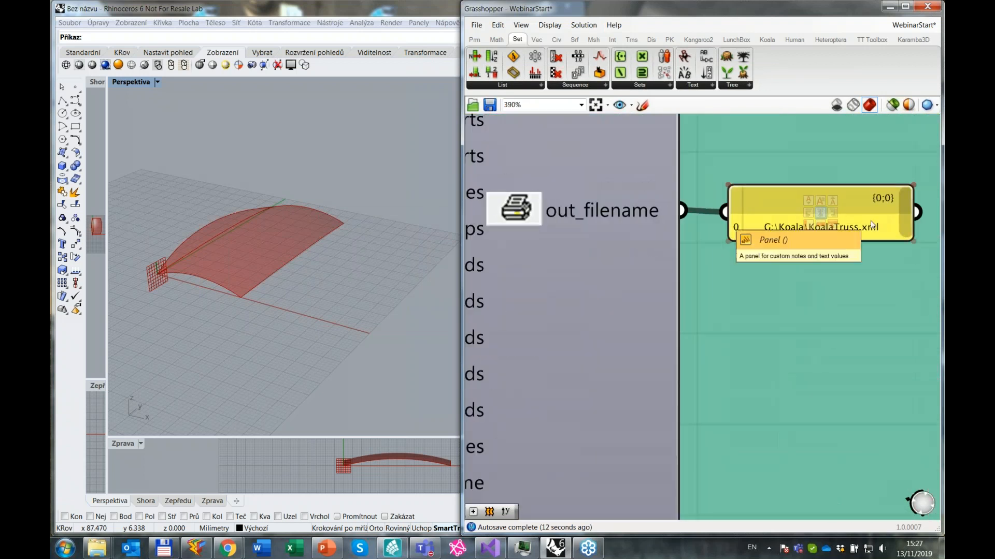
scroll(801, 249, down, 2)
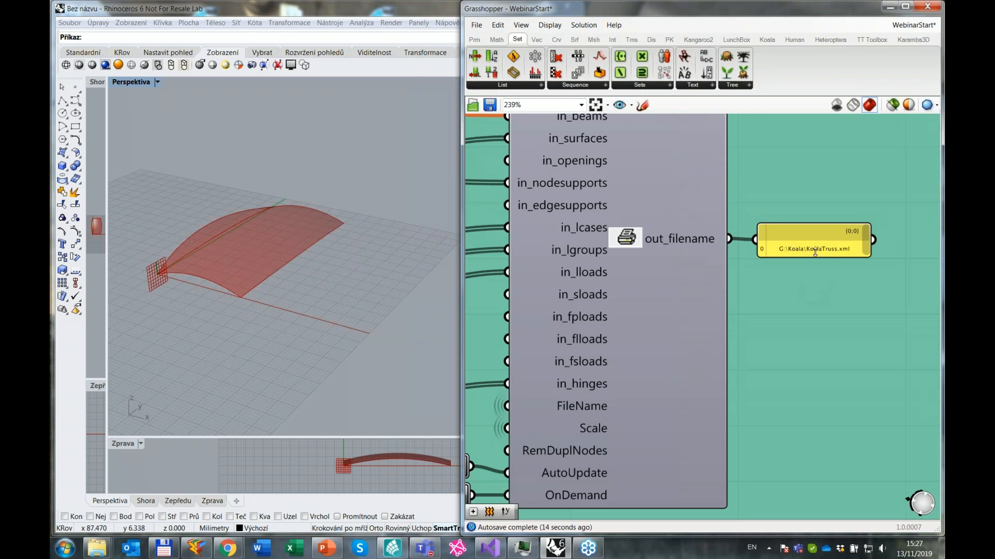
right_click(827, 253)
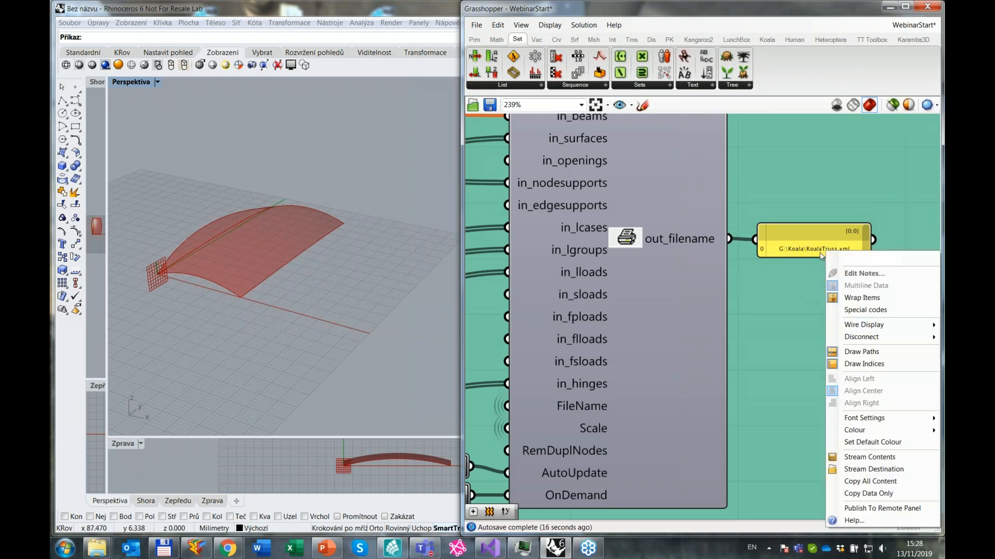
click(784, 296)
click(96, 548)
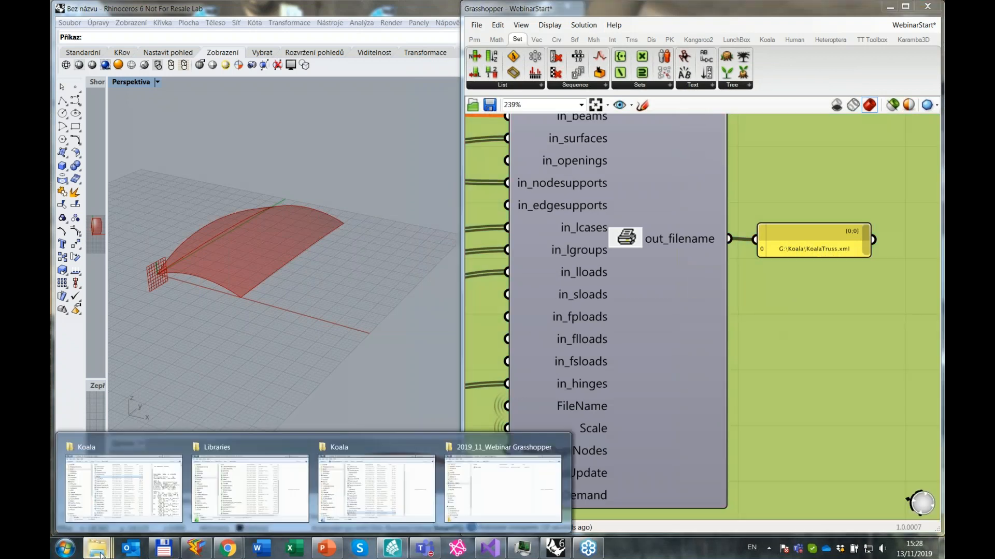
click(378, 495)
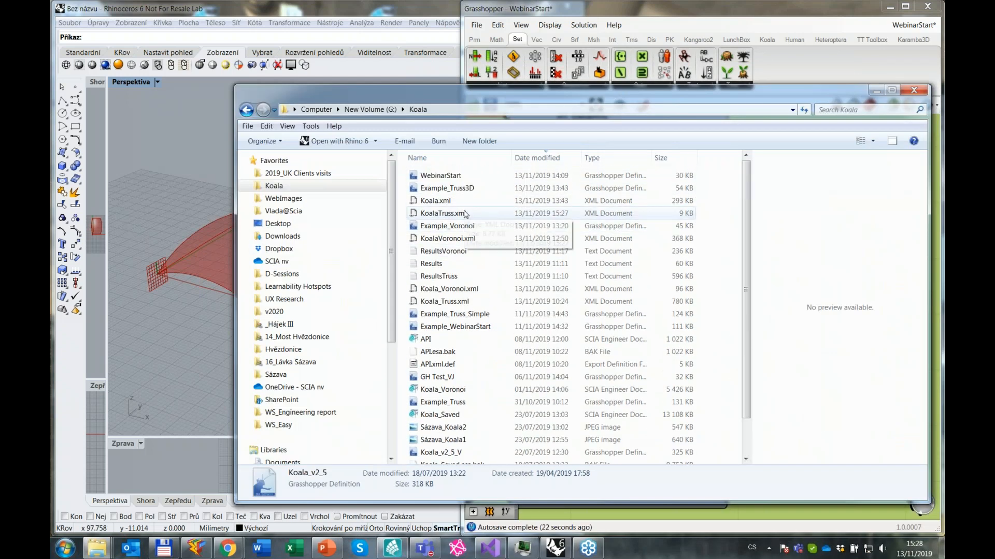
click(444, 214)
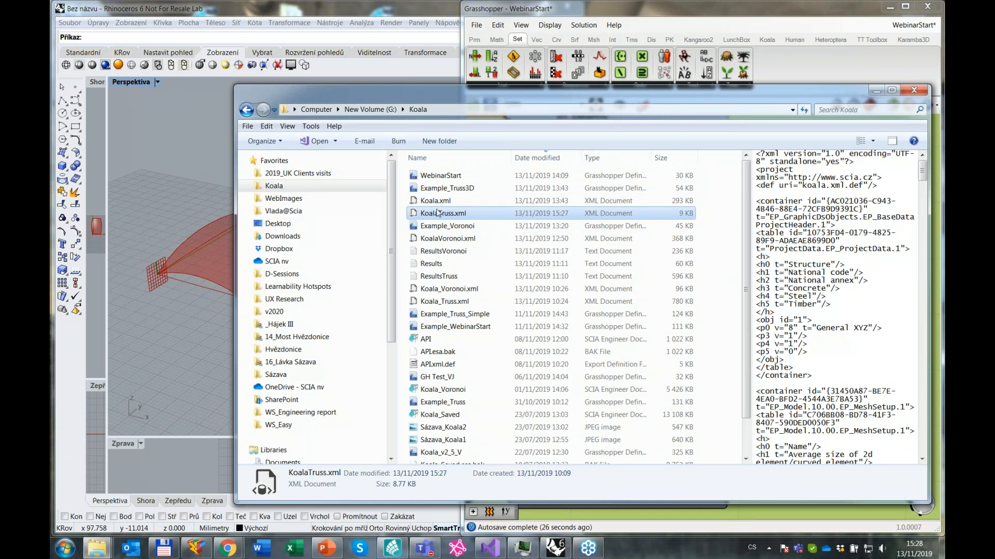
click(877, 90)
Switch to SCIA Engineer and import the XML file KoalaTruss.xml from the Koala folder.
click(392, 549)
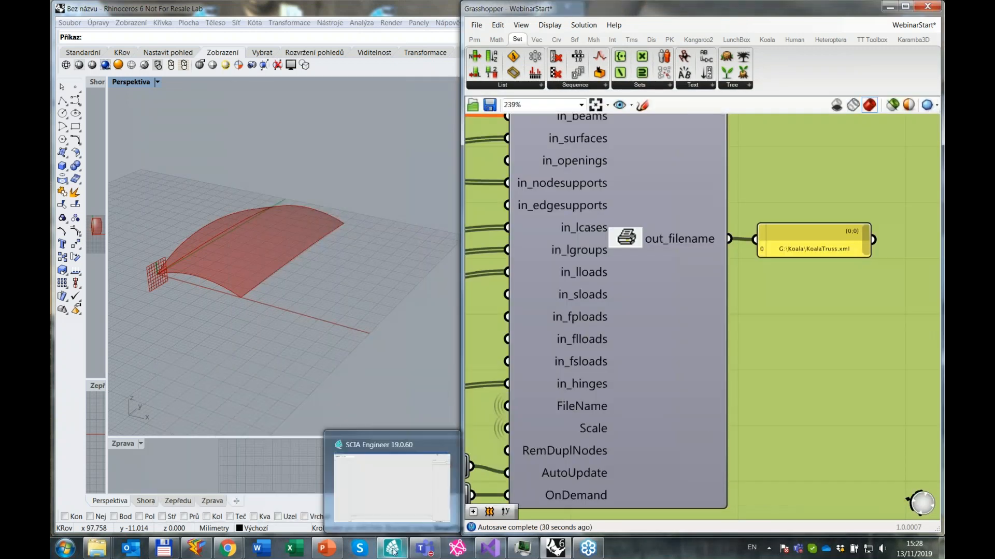
click(63, 19)
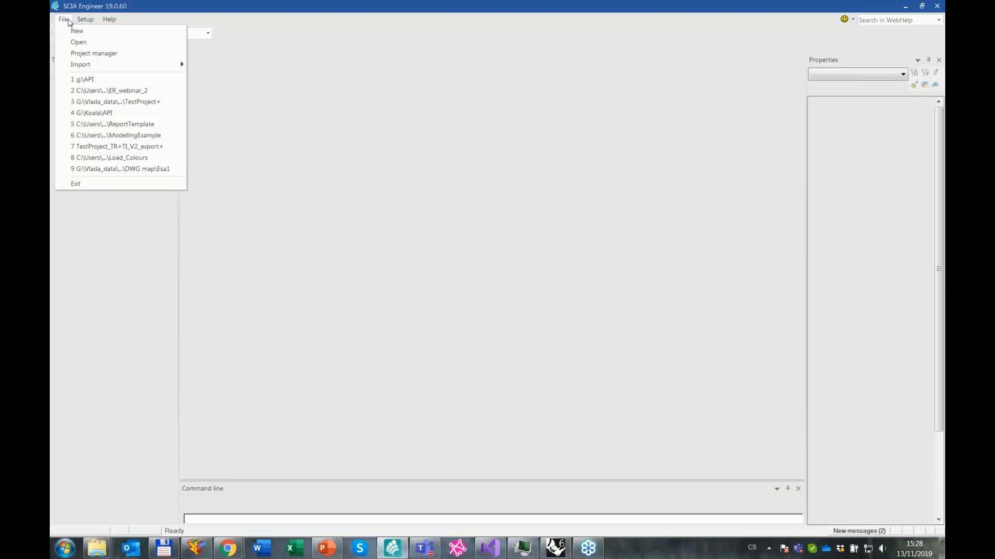
mouse_move(98, 71)
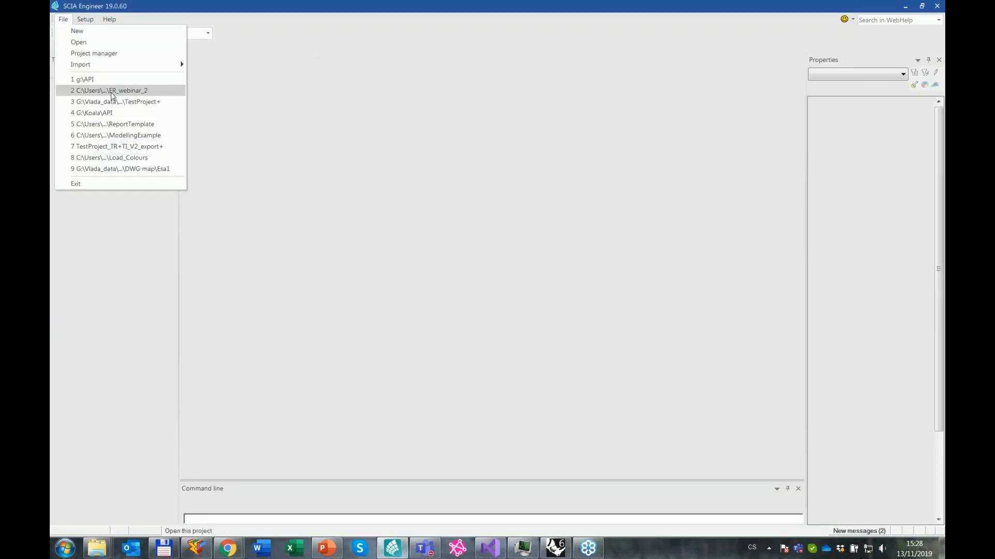
click(250, 65)
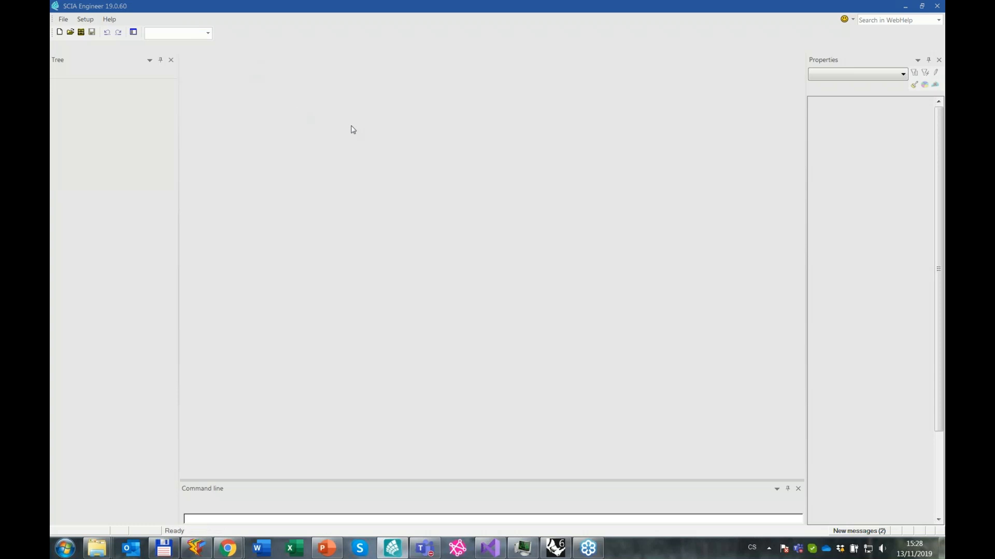
click(382, 206)
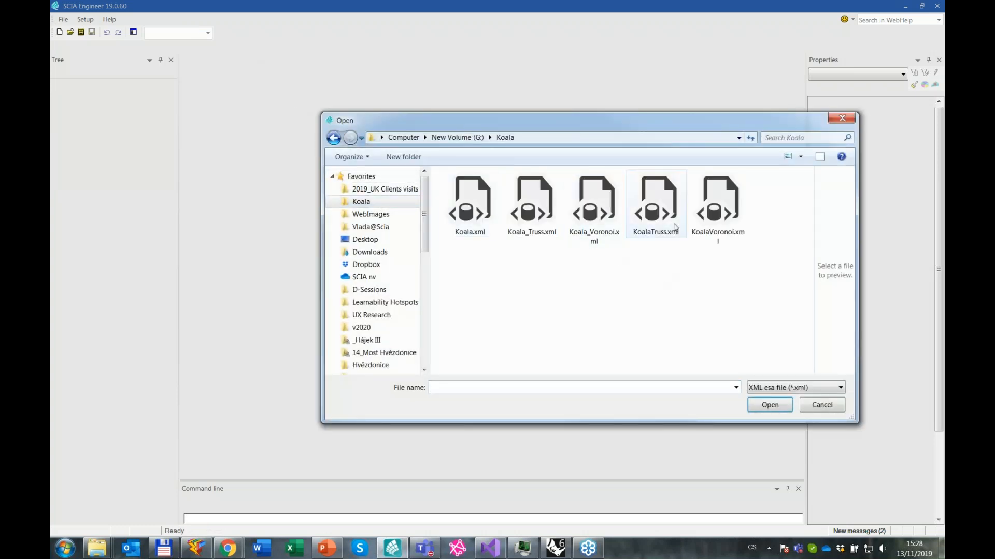
click(663, 215)
double_click(662, 214)
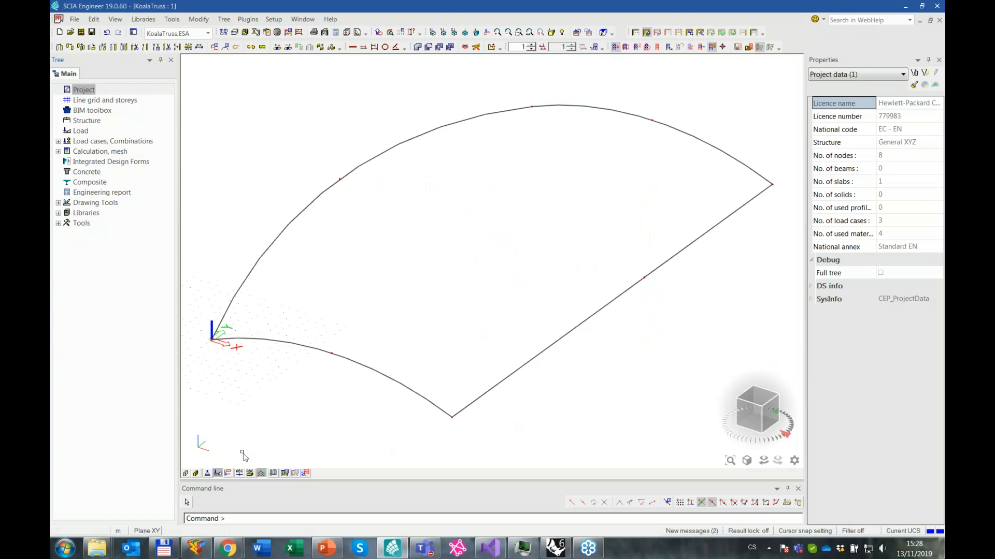
Show the imported shell with shaded surfaces, inspect it, then close the KoalaTruss project and return to Grasshopper.
click(196, 474)
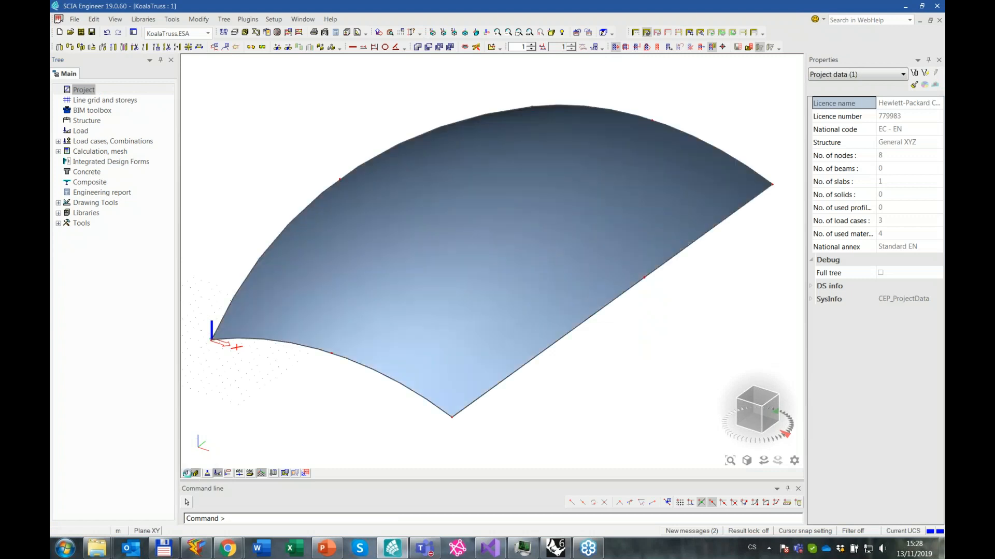
mouse_move(451, 411)
ctrl+right_down()
mouse_move(456, 389)
mouse_move(440, 407)
mouse_move(458, 414)
ctrl+right_up()
click(939, 19)
click(541, 298)
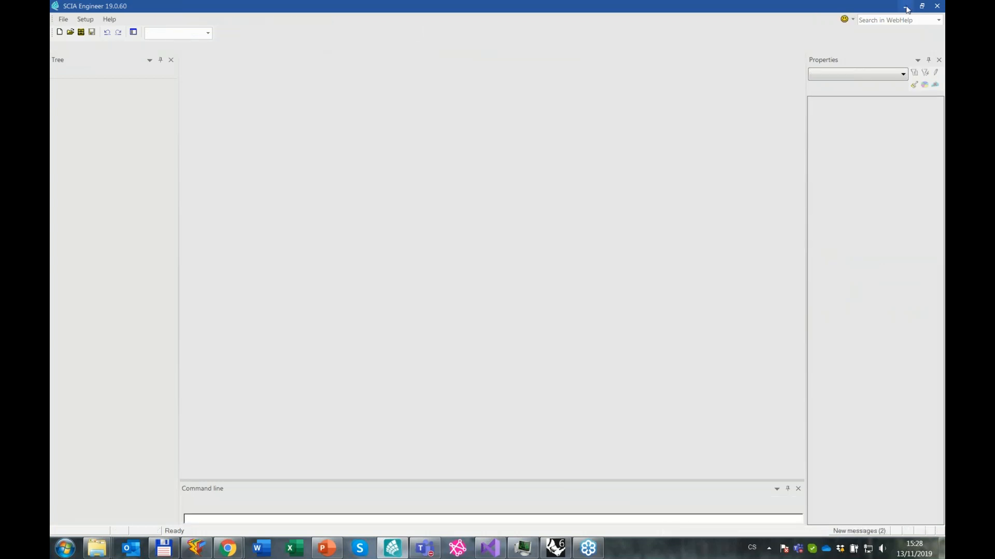
click(907, 8)
Widen the Grasshopper window over the Rhino viewports and bring the Edge Surface part of the definition into view.
scroll(770, 378, down, 1)
scroll(771, 377, down, 5)
drag(462, 287, 383, 284)
scroll(451, 200, down, 6)
right_drag(468, 210, 824, 224)
scroll(552, 231, up, 7)
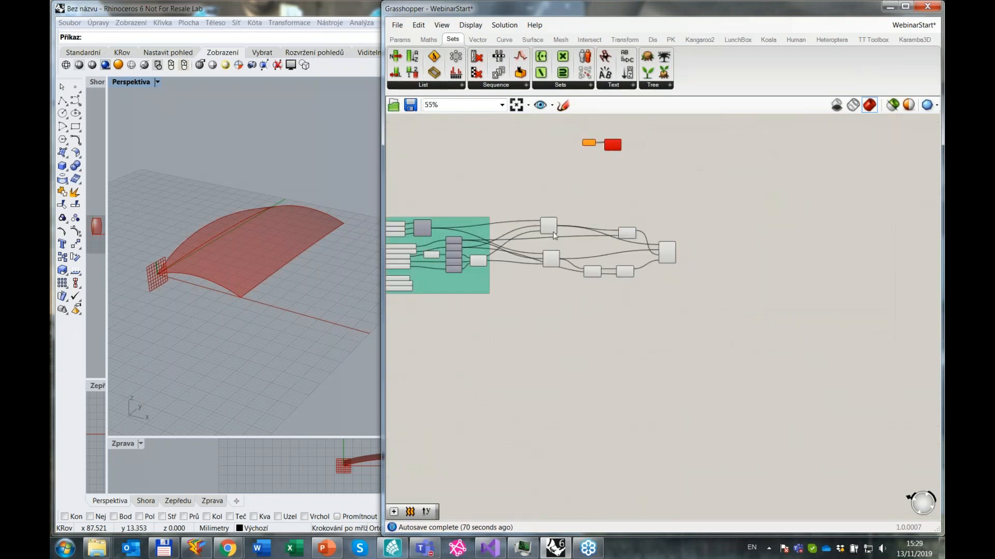
right_drag(699, 285, 692, 293)
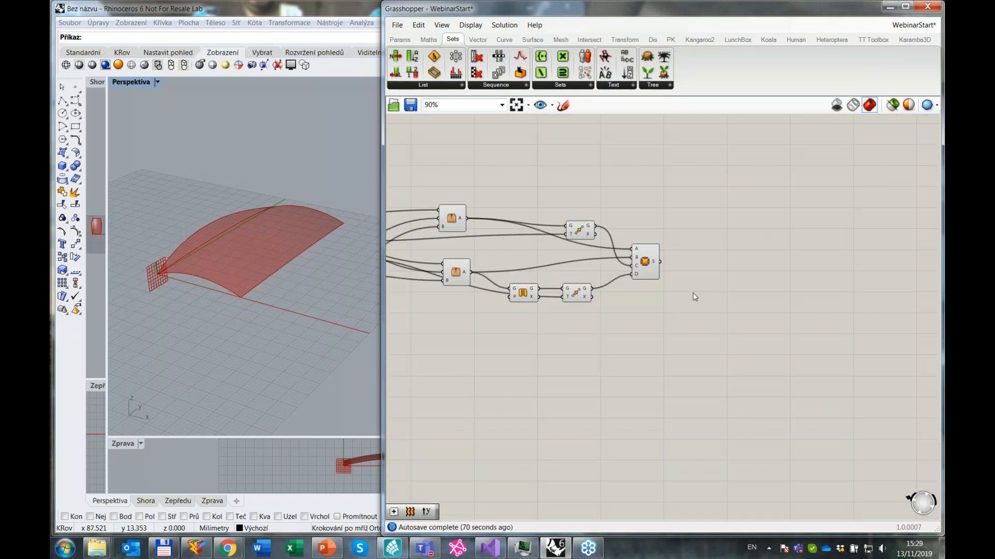
Draw an S-shaped control point curve with four points in front of the arched surface in Rhino's perspective viewport.
click(75, 100)
click(129, 333)
click(199, 309)
click(224, 355)
click(278, 320)
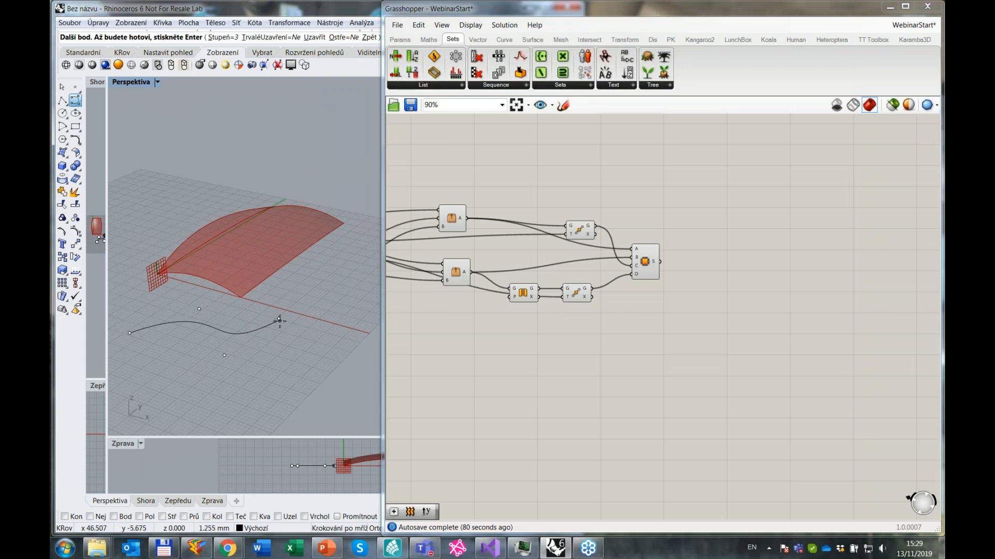
key(Return)
Add an empty Curve parameter to the Grasshopper canvas below the Mirror and Move components.
double_click(545, 341)
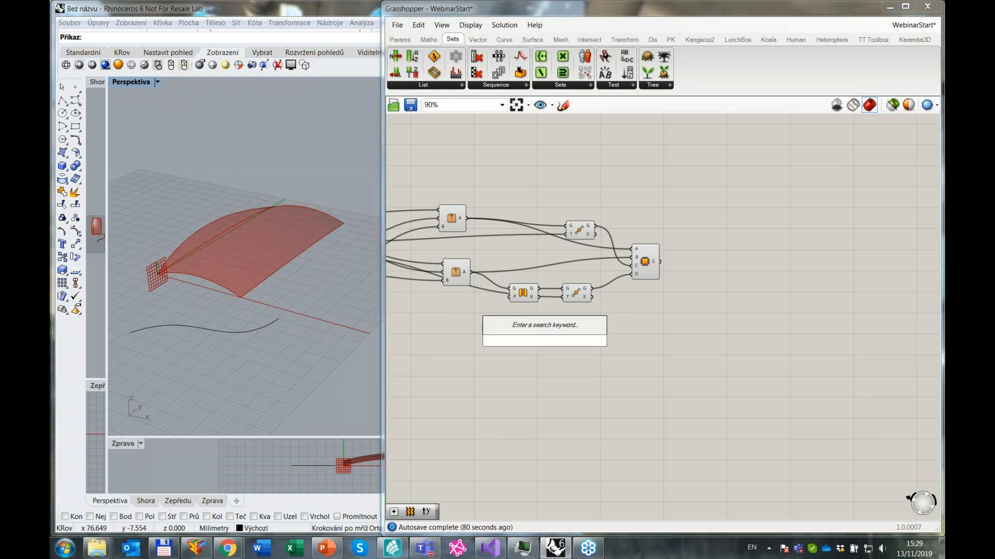
text(curve)
key(Return)
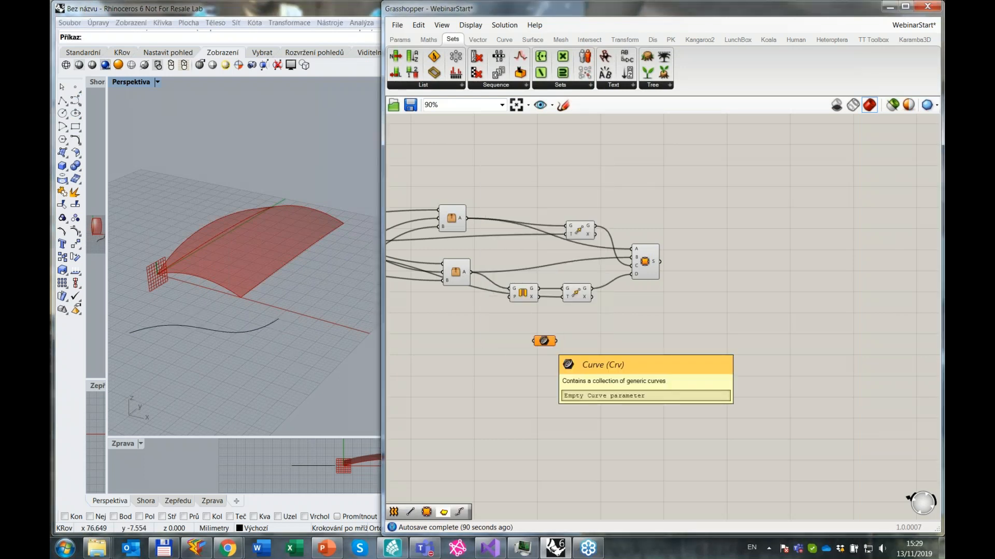
Reference the S-shaped Rhino curve as the single curve of the empty Curve parameter.
right_click(542, 341)
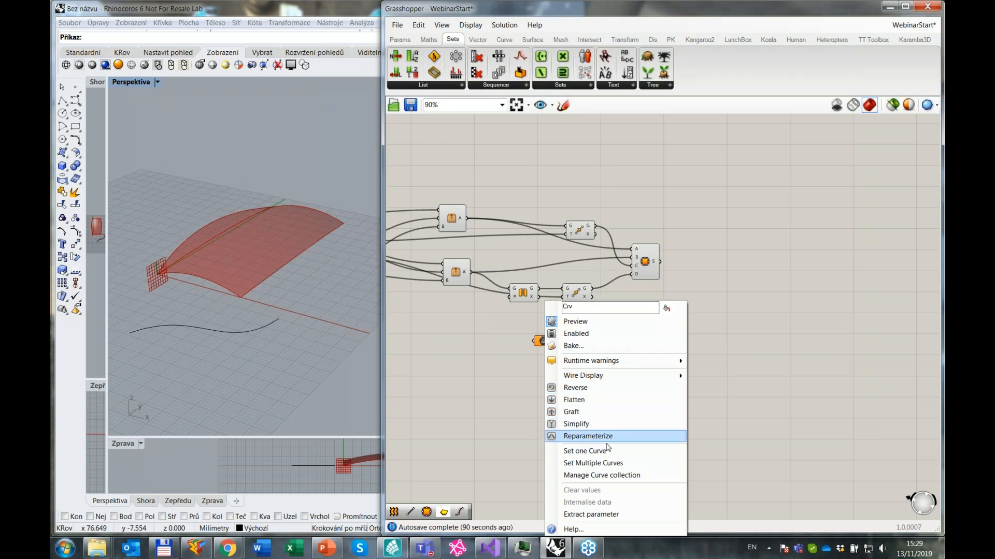
click(584, 450)
click(253, 331)
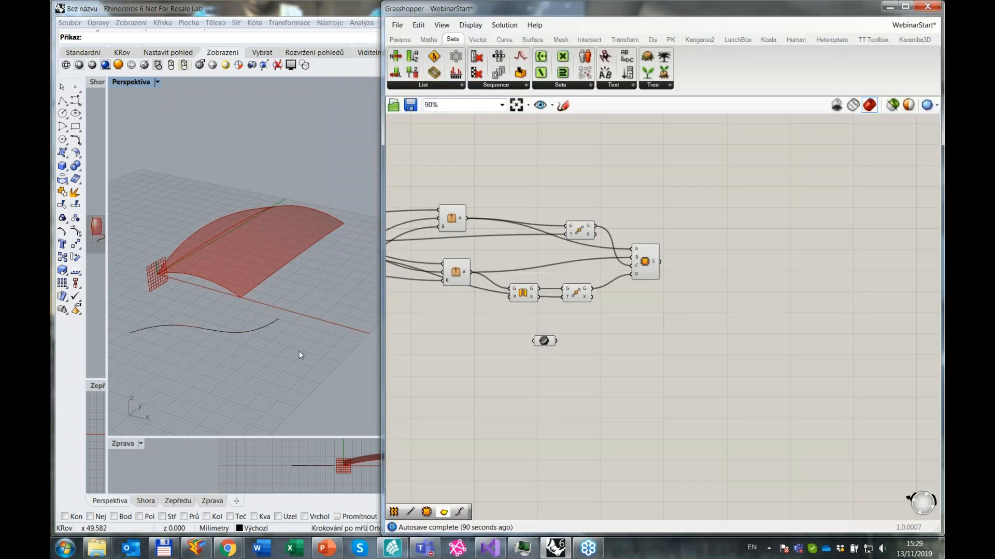
Add a Divide Curve component beside the Curve parameter and connect the referenced curve to its C input.
scroll(597, 342, up, 3)
right_drag(631, 335, 594, 334)
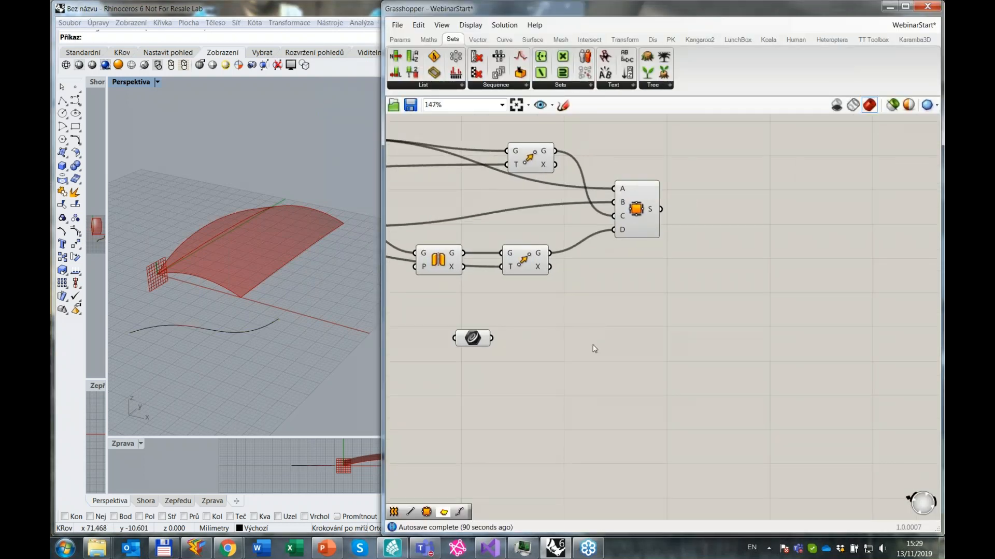
double_click(608, 343)
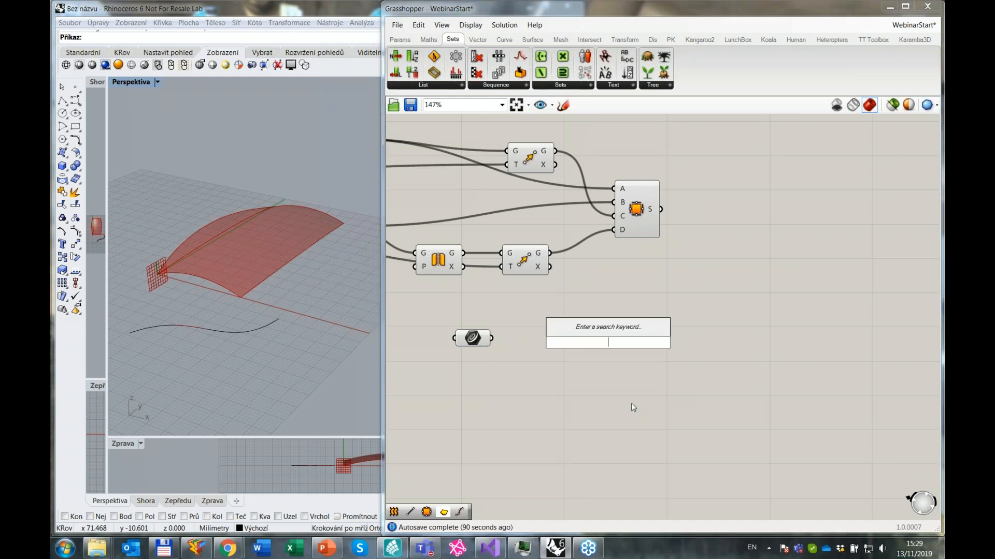
text(divi)
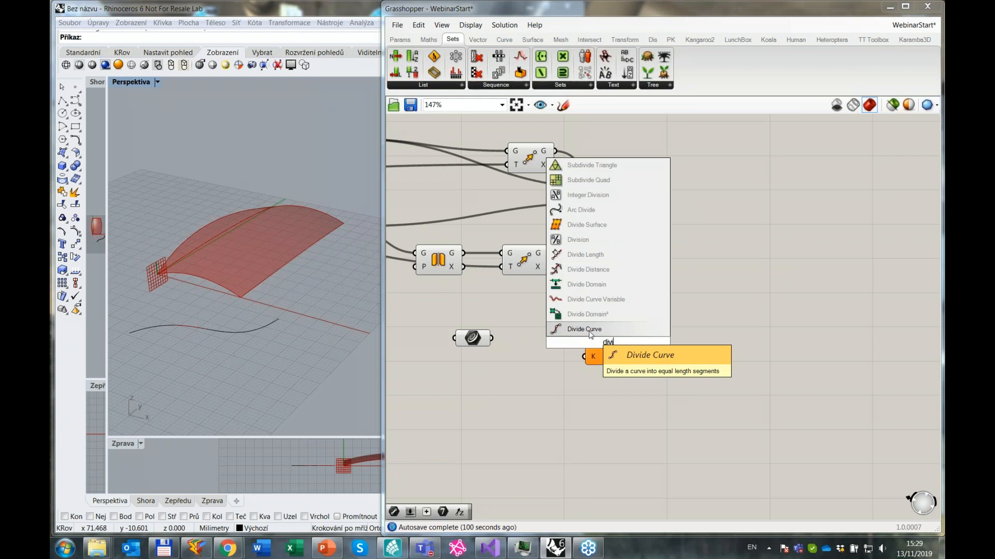
click(589, 330)
drag(492, 338, 584, 329)
Connect the n_x slider to the N input of Divide Curve to control the number of segments.
scroll(520, 352, down, 4)
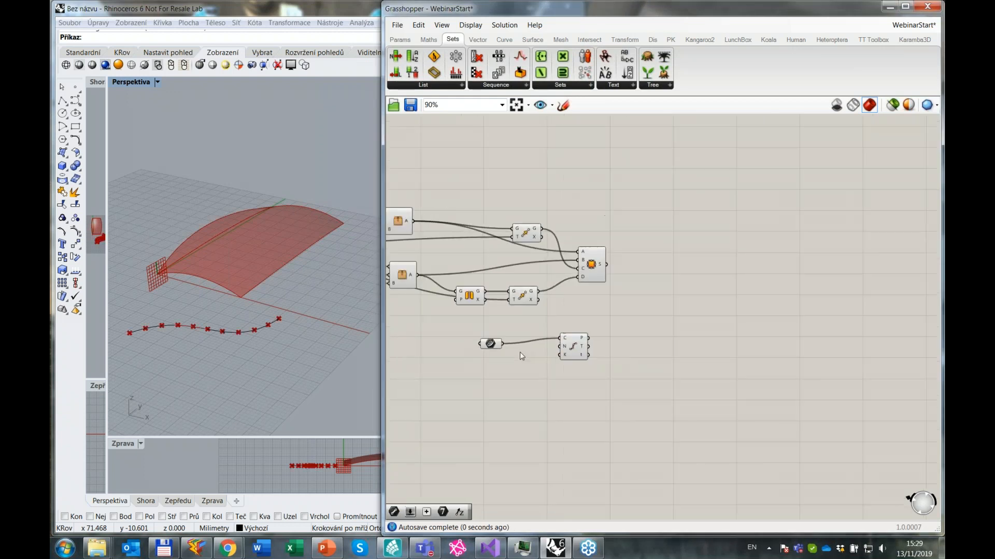
right_drag(471, 290, 582, 262)
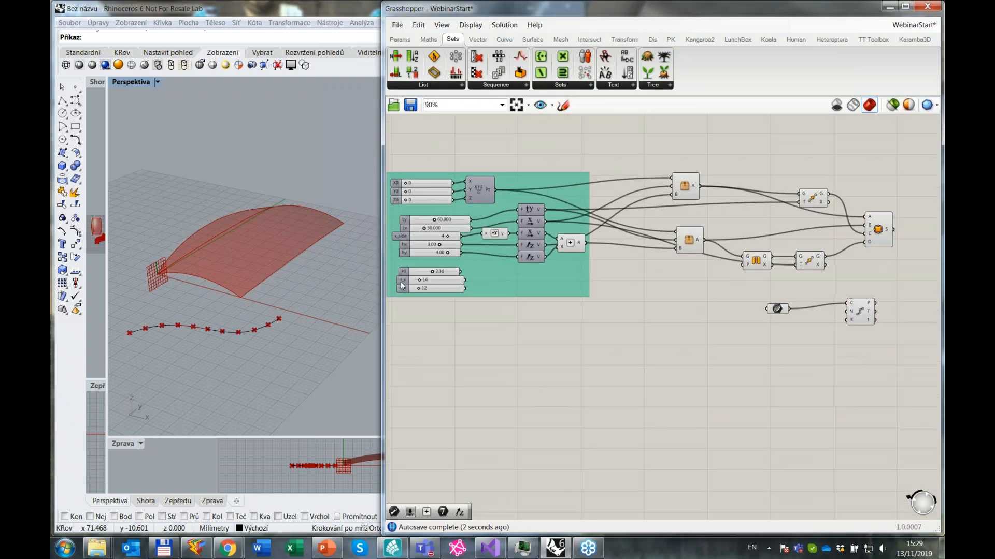
drag(464, 282, 766, 309)
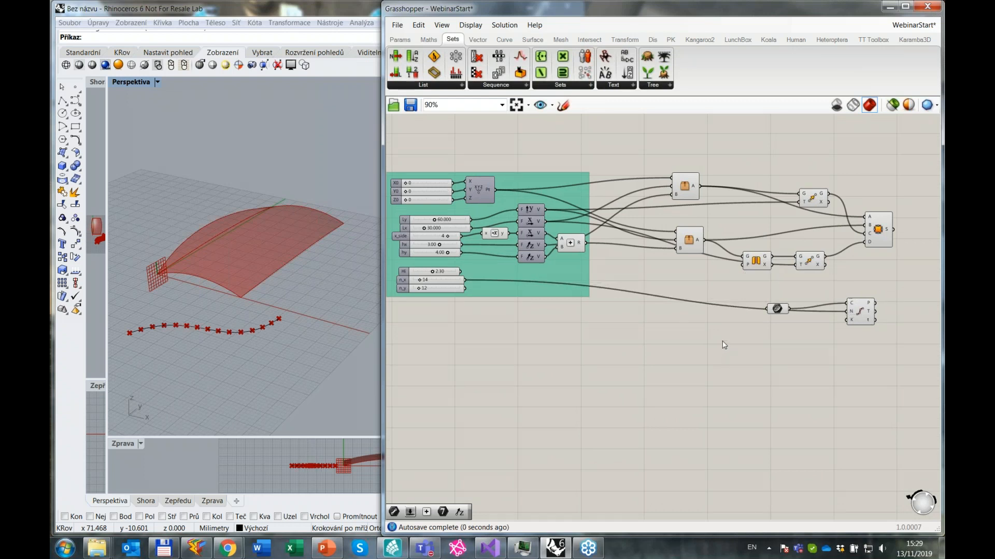
Add an Addition component near Divide Curve and connect the division points P to its A input.
scroll(700, 331, down, 2)
right_drag(807, 307, 719, 304)
scroll(719, 304, up, 1)
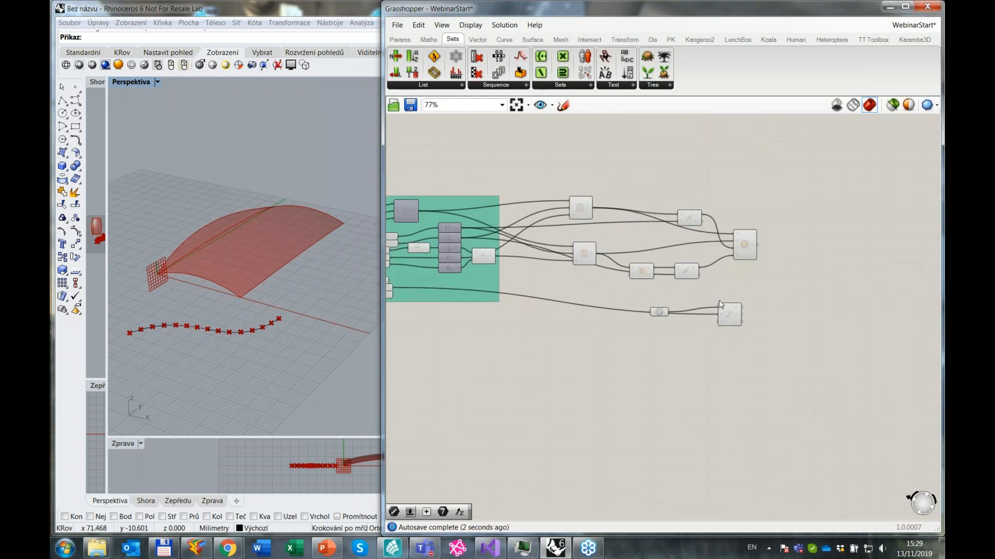
scroll(721, 304, up, 1)
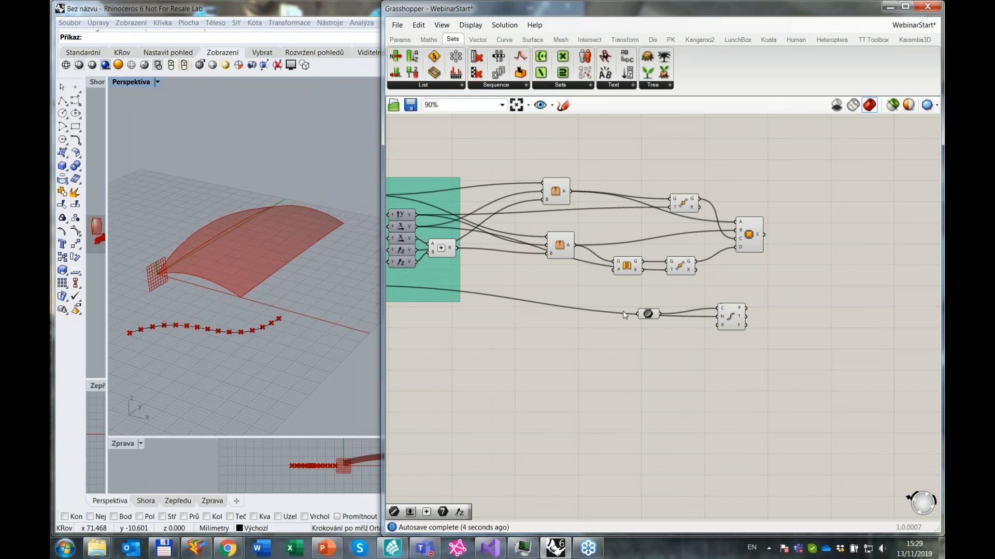
right_drag(815, 348, 744, 349)
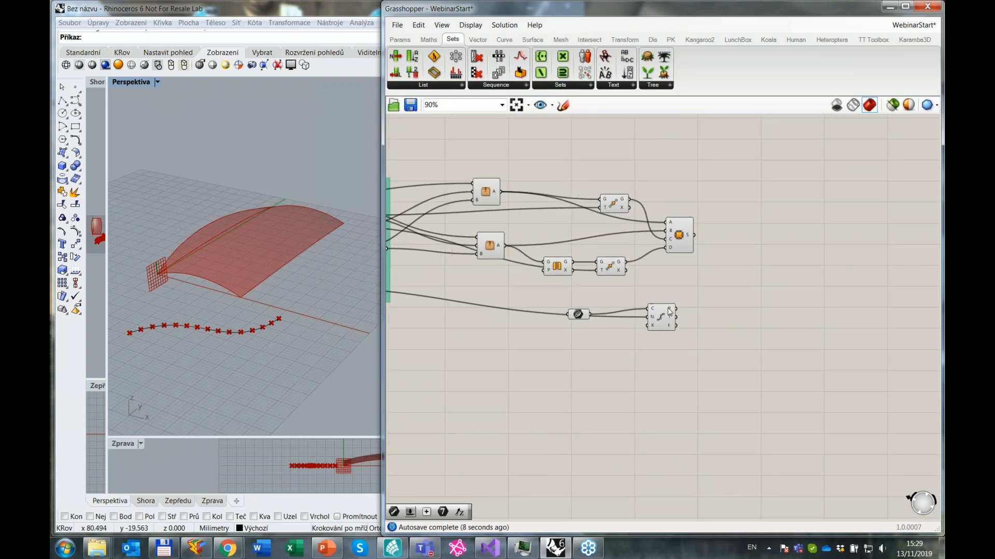
mouse_move(670, 313)
double_click(707, 362)
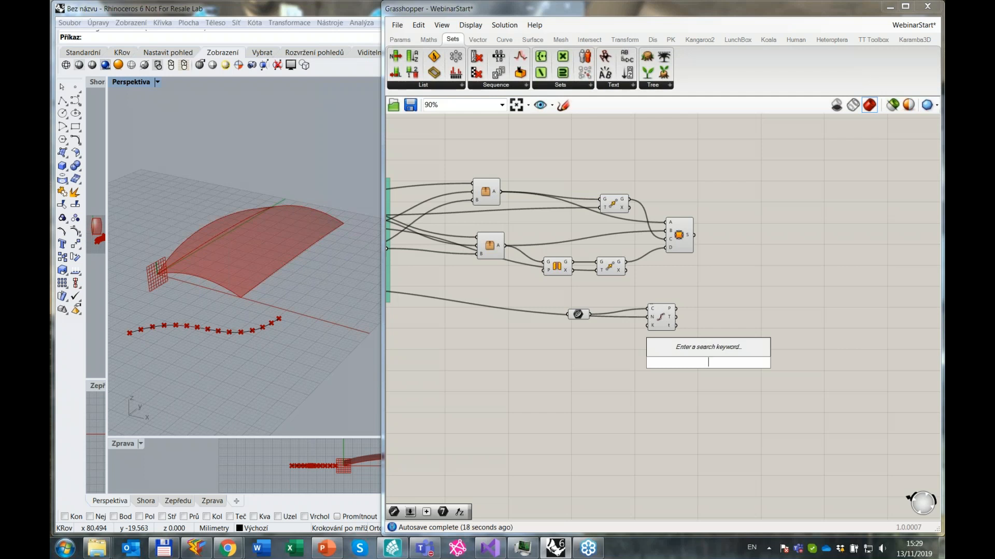
text(+)
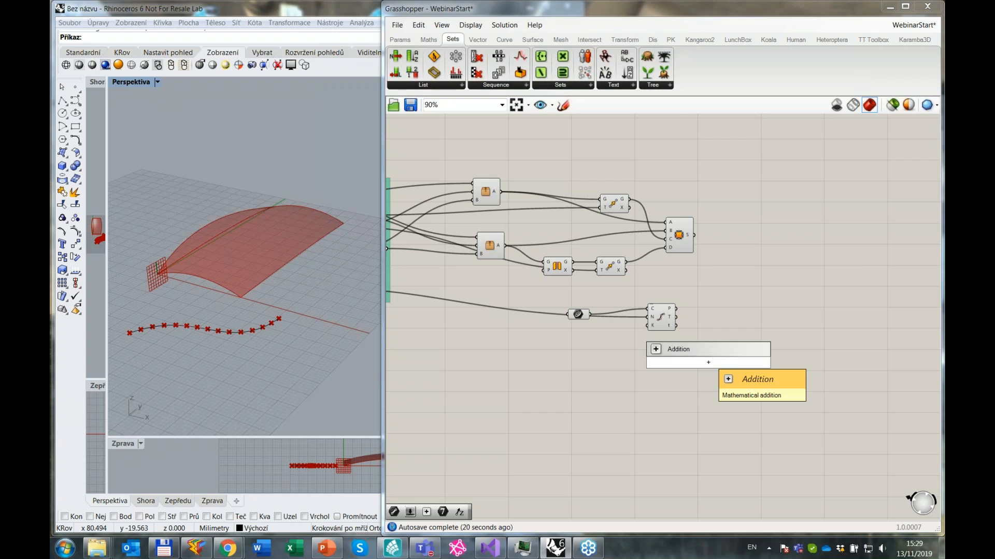
key(Return)
drag(707, 363, 703, 341)
mouse_move(676, 309)
mouse_down()
mouse_move(697, 317)
mouse_move(697, 354)
mouse_up()
Try to connect the Hi slider directly to the B input of the new Addition component.
scroll(668, 311, down, 1)
right_drag(667, 310, 829, 291)
scroll(480, 278, up, 2)
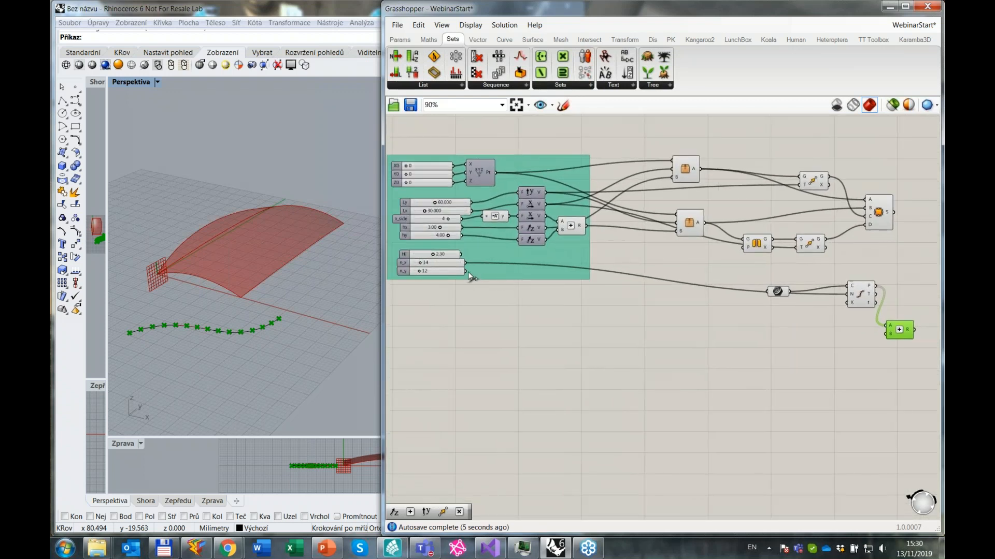
drag(461, 254, 884, 335)
scroll(884, 335, up, 5)
scroll(885, 336, up, 1)
click(884, 372)
scroll(711, 335, down, 1)
scroll(666, 330, down, 4)
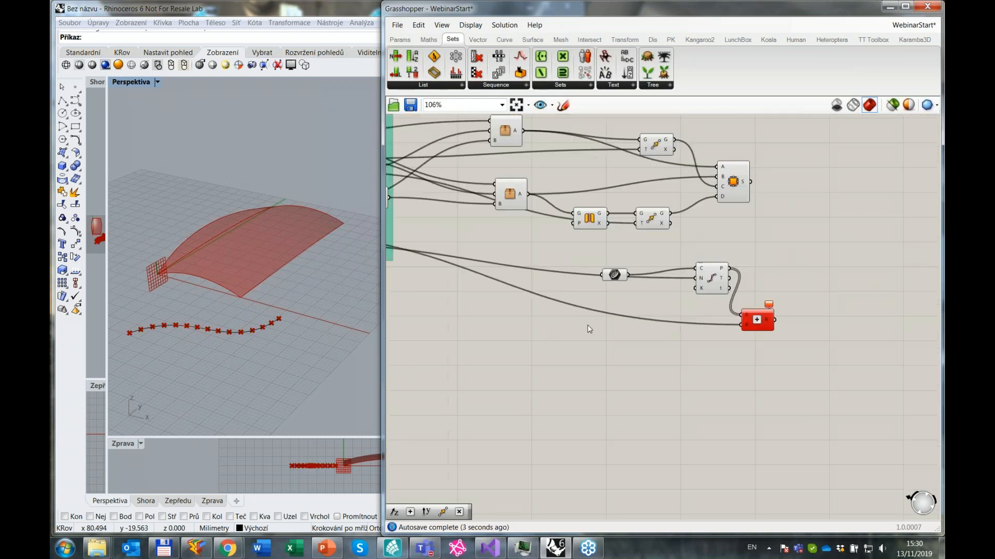
right_drag(589, 328, 728, 337)
right_drag(452, 289, 595, 283)
right_drag(490, 242, 245, 237)
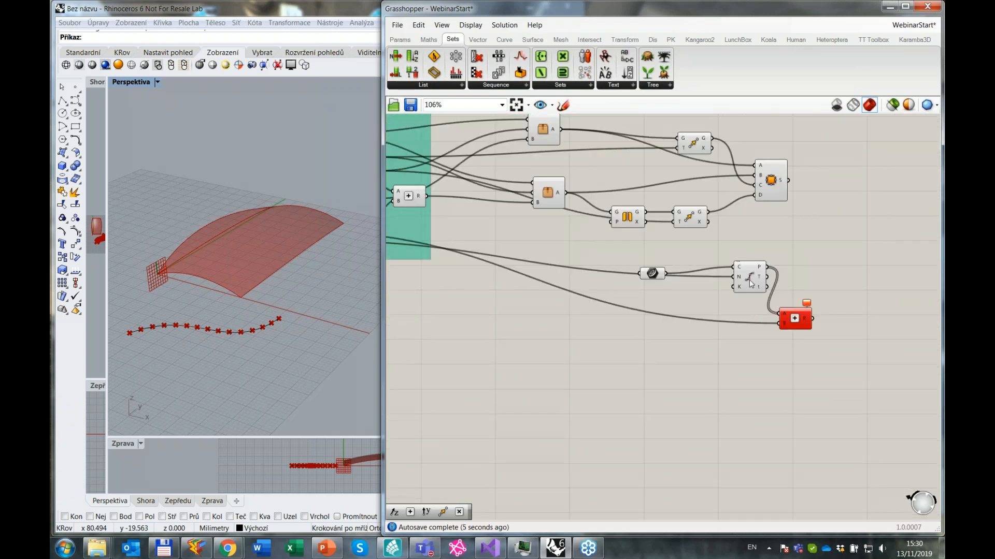
double_click(706, 334)
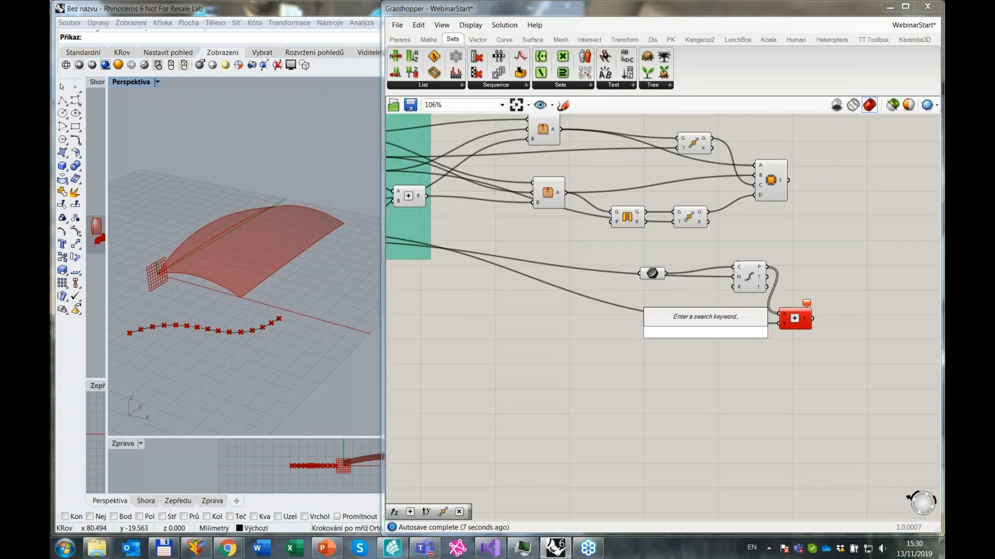
click(604, 359)
Add a Unit Z vector component below the slider group and connect the Hi slider to its F input.
scroll(533, 278, down, 2)
right_drag(533, 278, 707, 283)
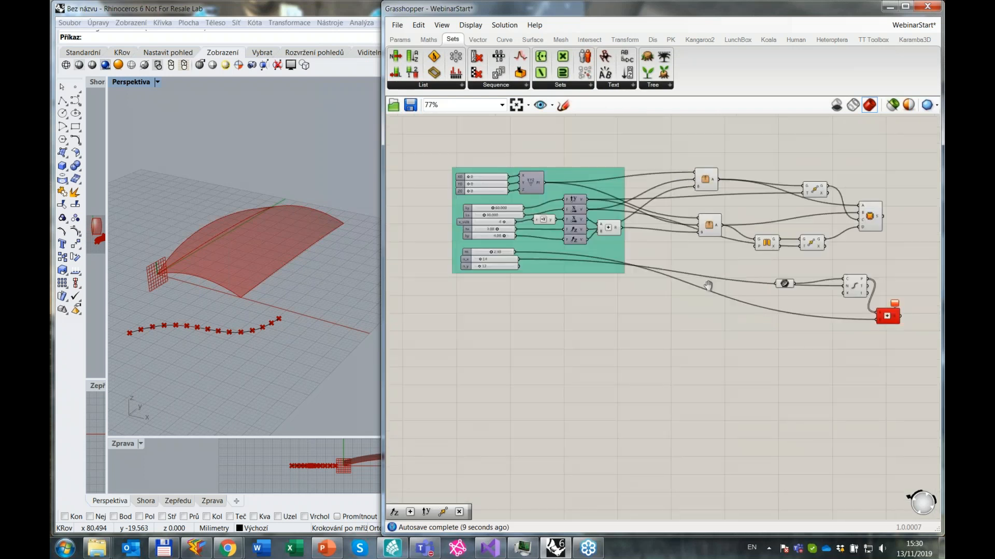
scroll(529, 242, up, 2)
scroll(530, 242, up, 3)
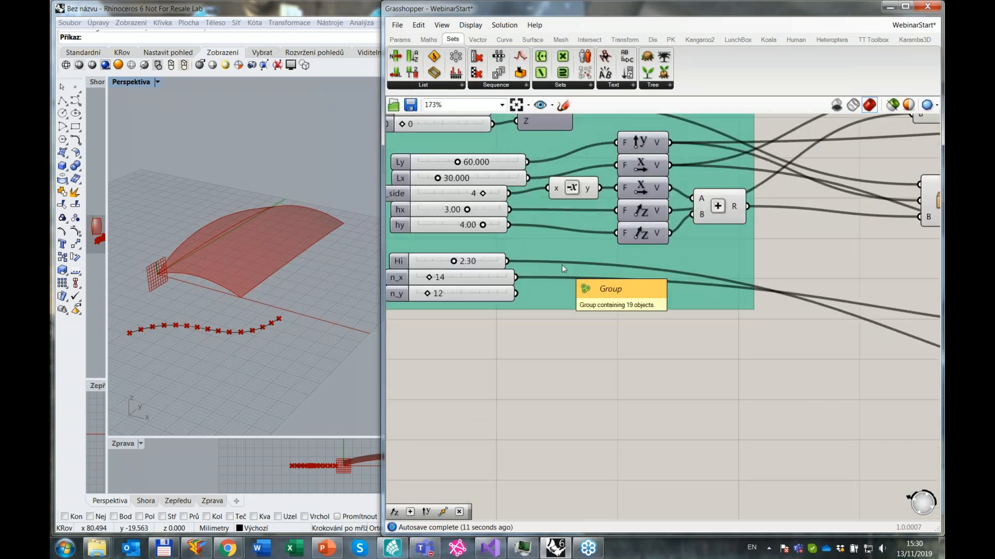
mouse_move(716, 341)
right_down()
mouse_move(506, 296)
mouse_move(659, 309)
mouse_move(716, 327)
right_up()
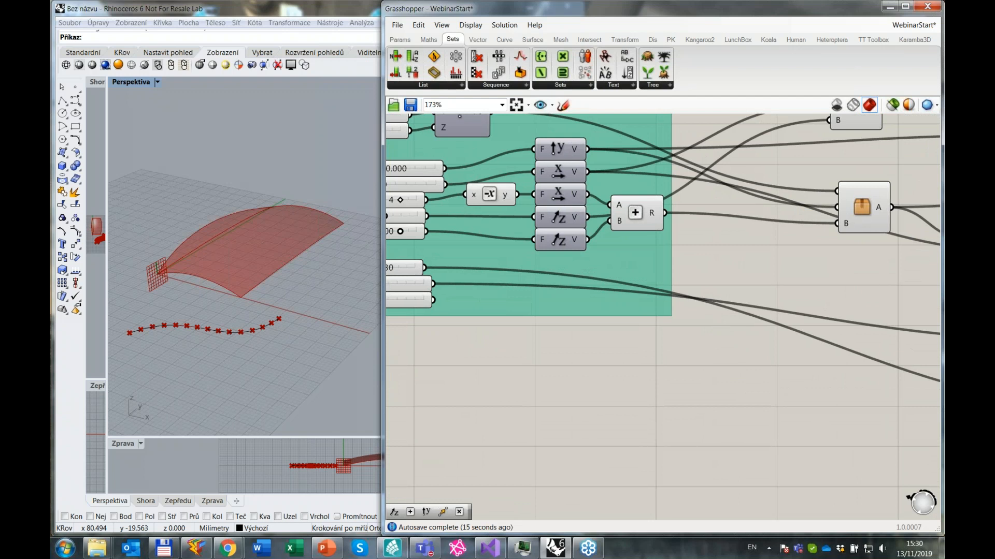
double_click(550, 332)
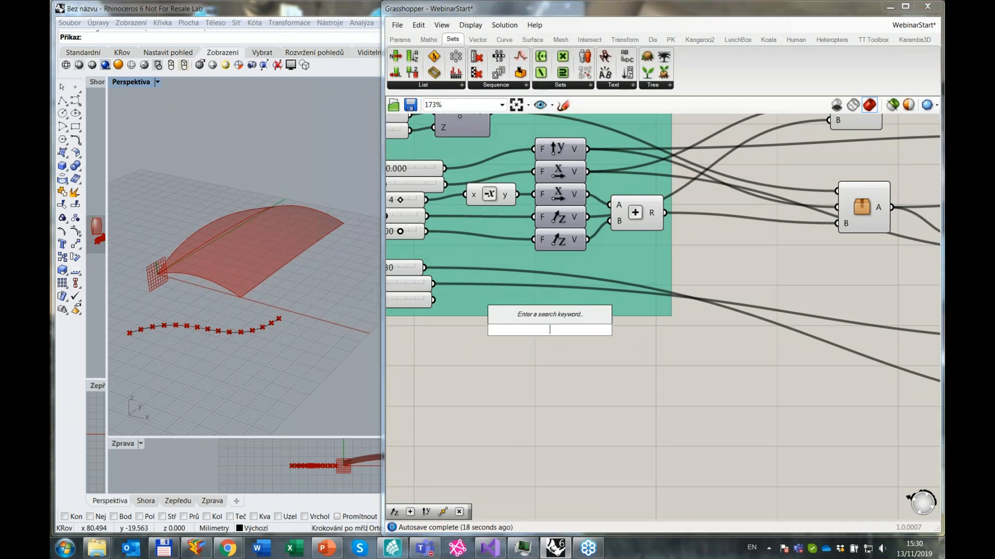
text(y)
key(BackSpace)
text(z)
key(Return)
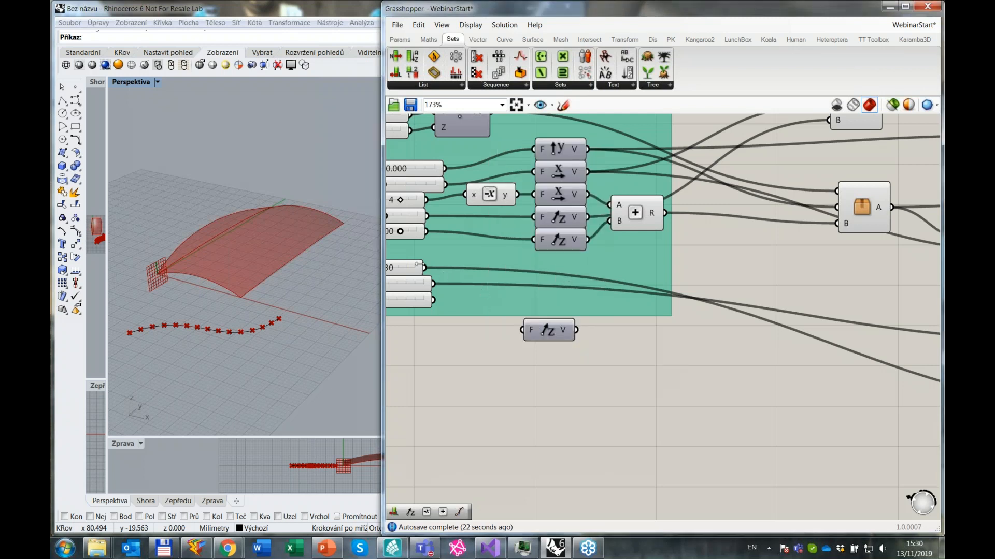
drag(425, 267, 523, 331)
right_drag(524, 336, 577, 336)
Connect the new Unit Z vector to the B input of Addition and check the raised points in the Rhino viewport.
mouse_move(622, 334)
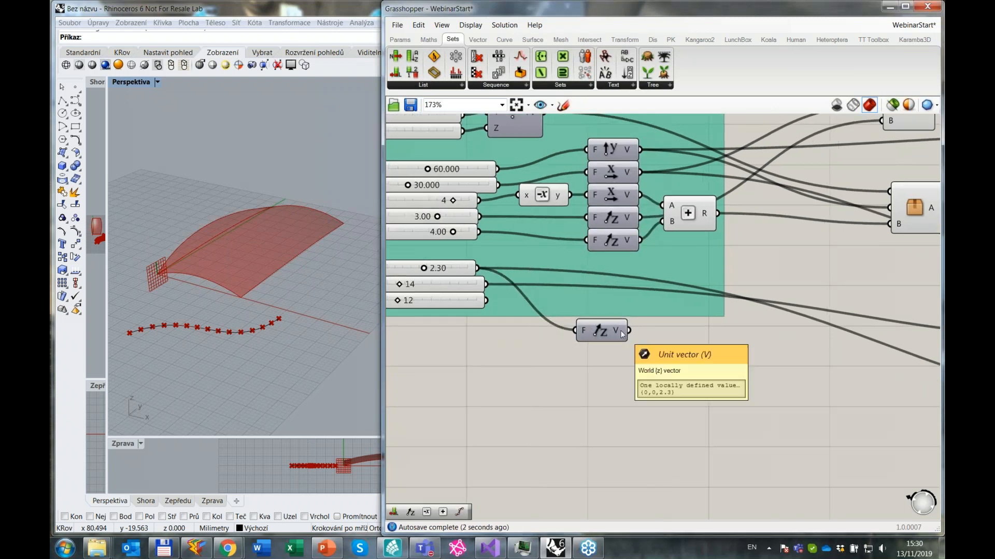
scroll(622, 335, down, 5)
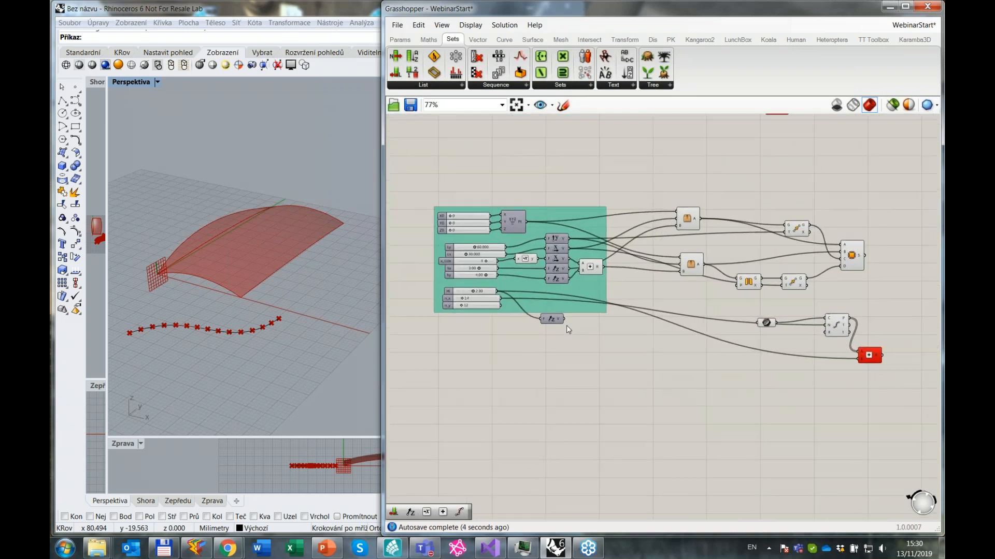
drag(564, 319, 859, 358)
right_drag(859, 358, 770, 353)
click(771, 351)
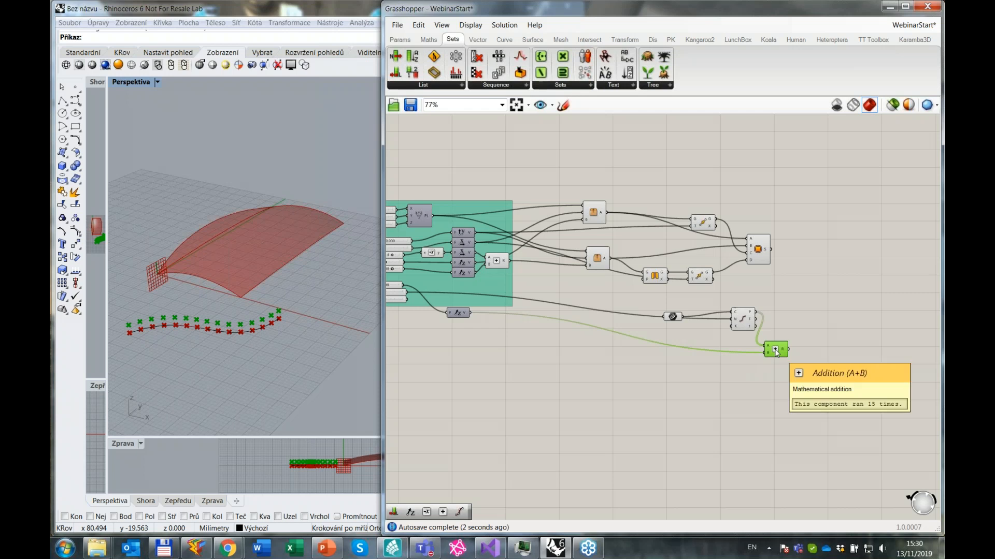
scroll(150, 340, up, 1)
scroll(142, 330, up, 2)
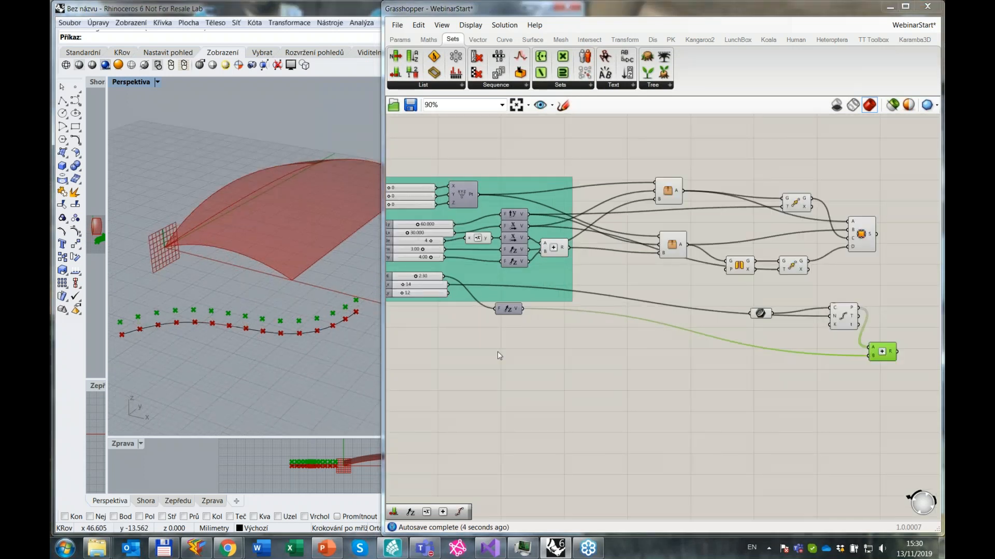
click(497, 351)
click(849, 319)
click(862, 382)
Turn off the preview of the Edge Surface, its arc, Mirror and Move components, and the referenced Curve parameter.
scroll(878, 383, down, 1)
right_drag(877, 383, 685, 377)
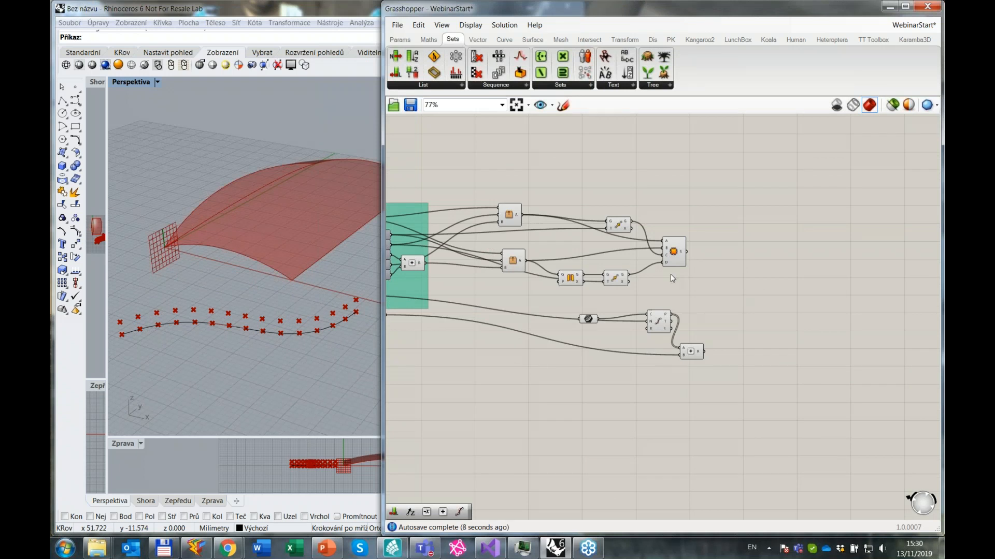
right_drag(672, 278, 777, 276)
drag(822, 288, 515, 177)
drag(718, 375, 506, 191)
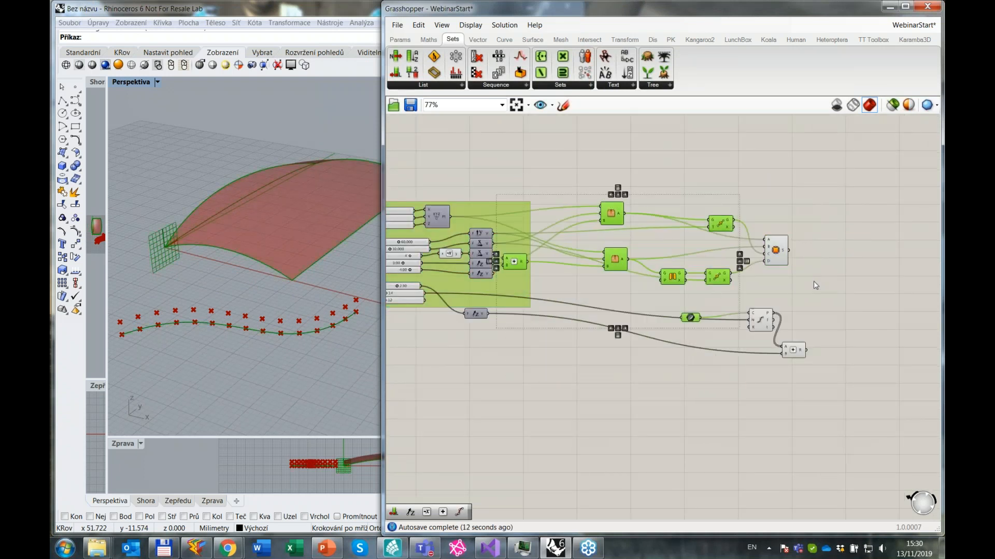
click(778, 255)
right_click(760, 214)
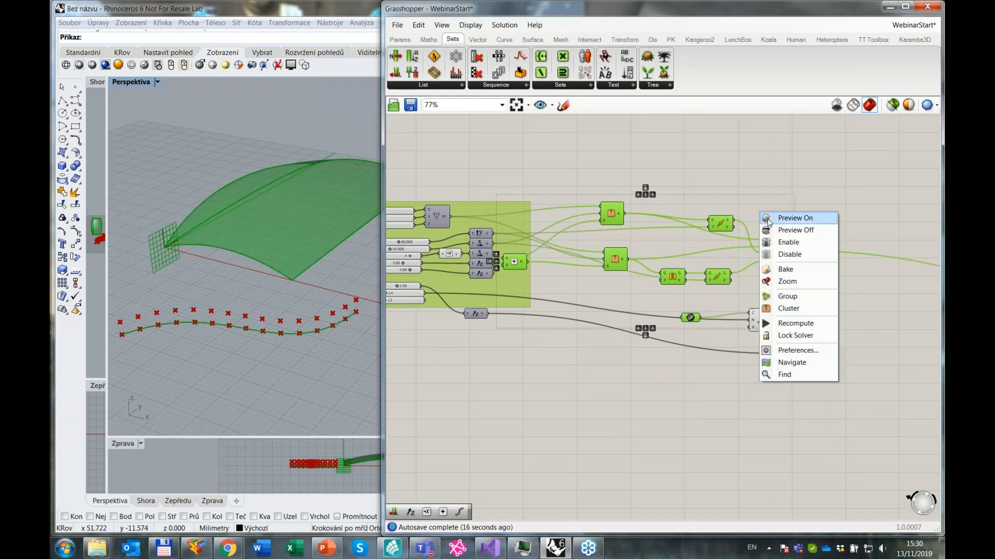
click(783, 231)
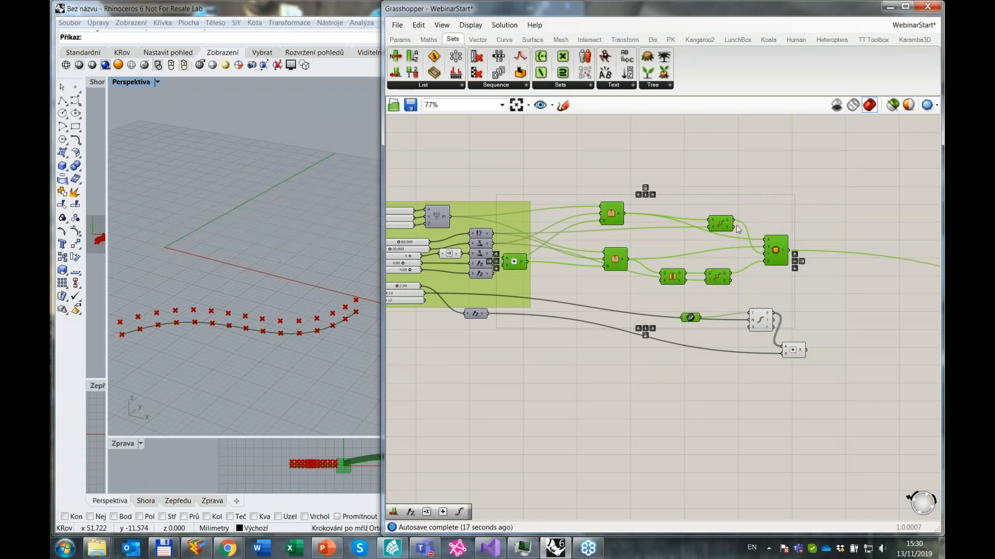
click(635, 367)
Move the Addition component directly below Divide Curve.
scroll(636, 367, down, 1)
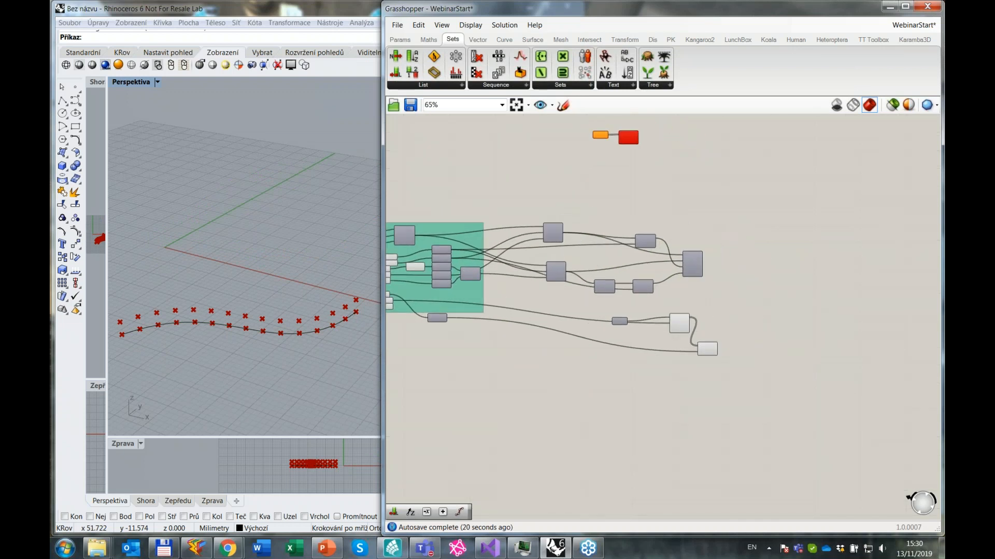
scroll(746, 358, up, 4)
drag(661, 347, 626, 343)
click(694, 333)
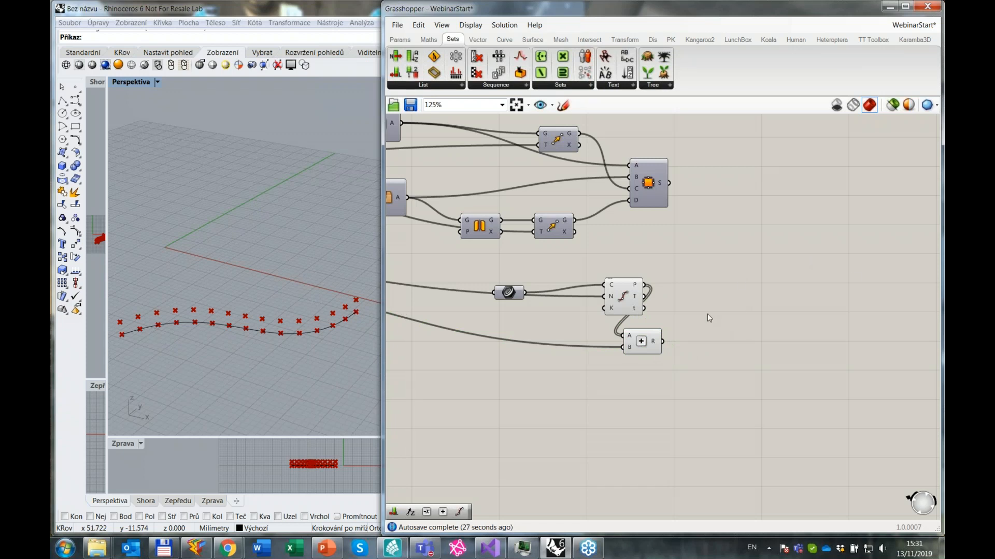
Add a PolyLine component beside Divide Curve and connect the Addition result R to its V input.
scroll(730, 306, up, 1)
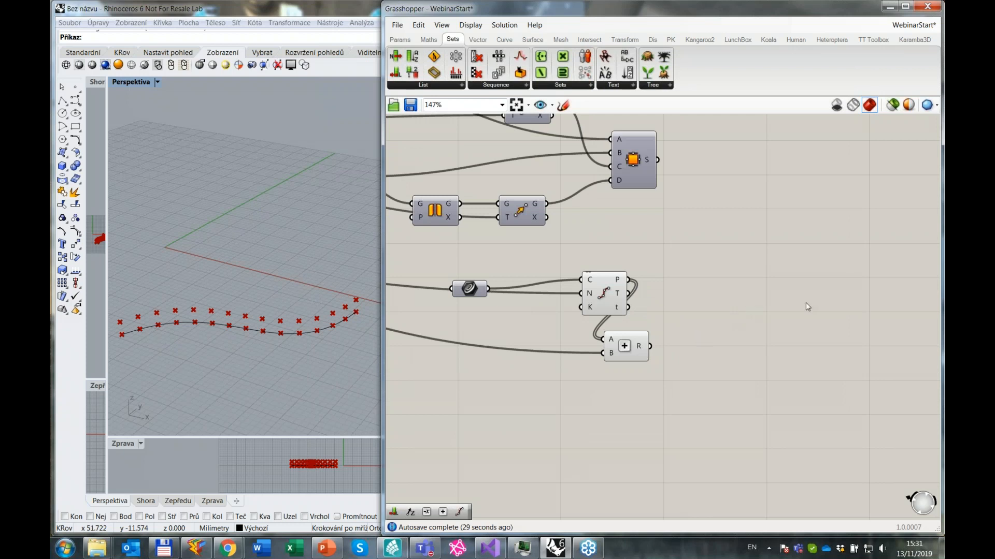
double_click(740, 299)
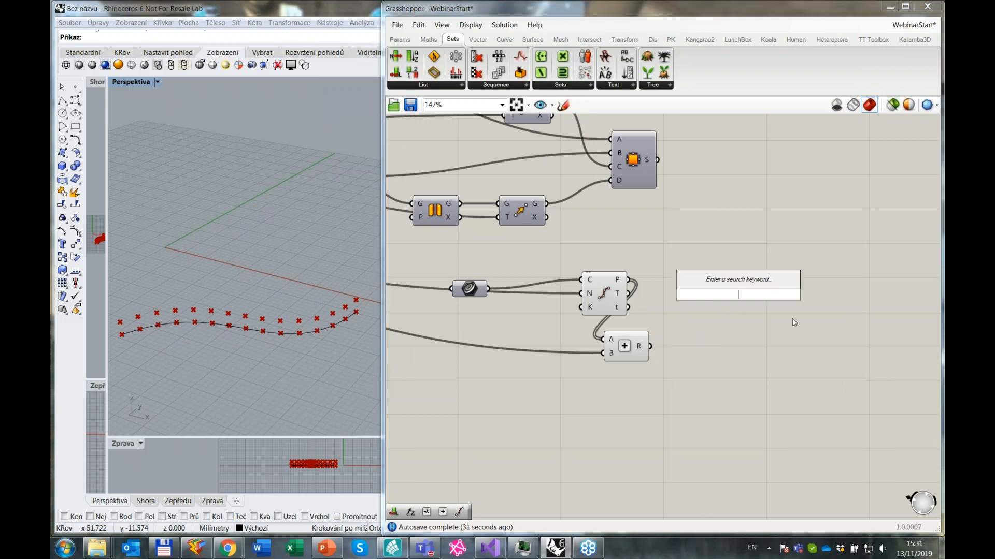
text(pol)
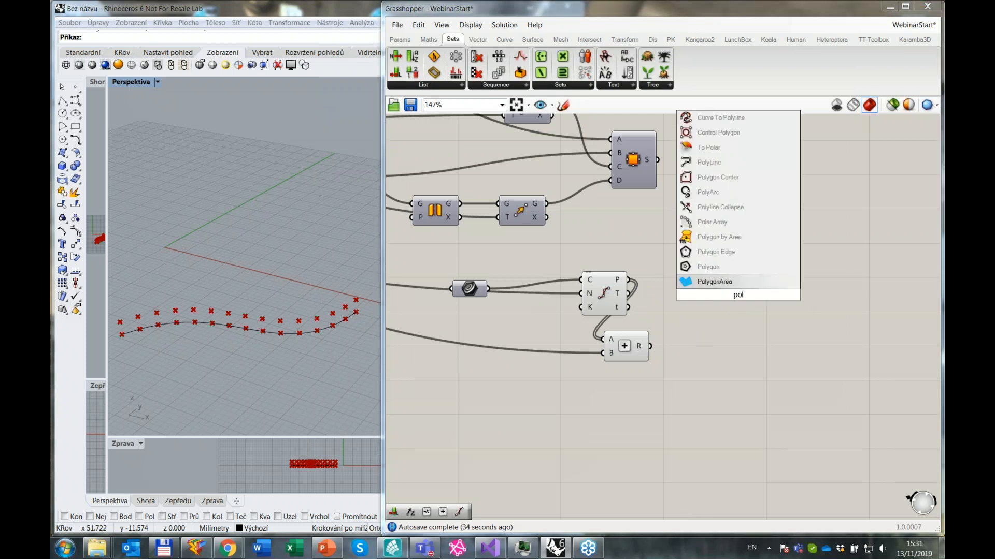
text(y)
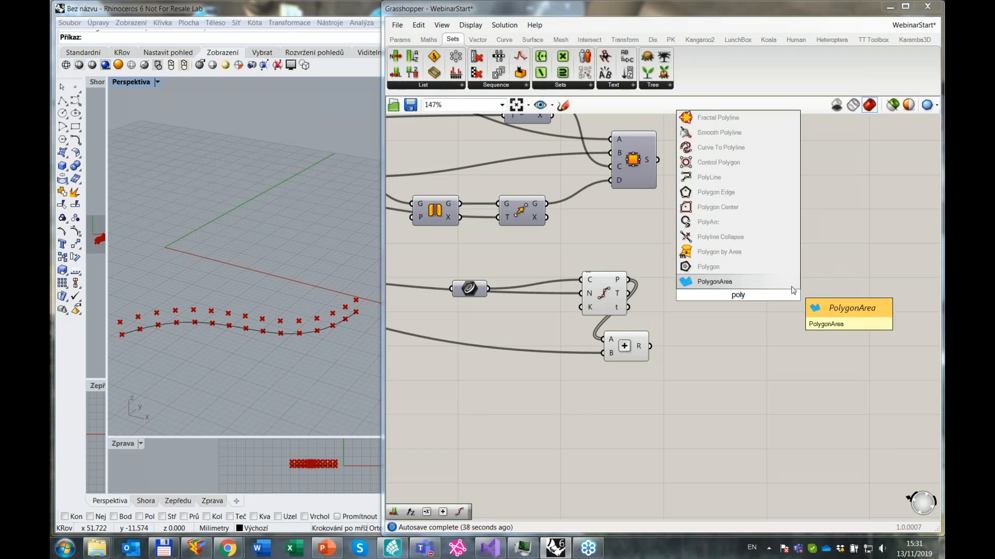
click(709, 177)
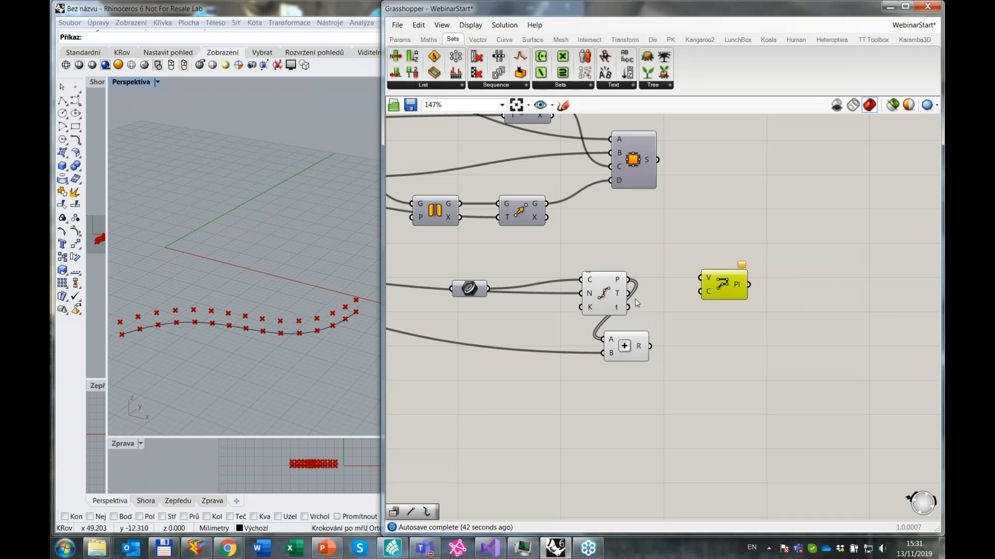
drag(650, 346, 700, 279)
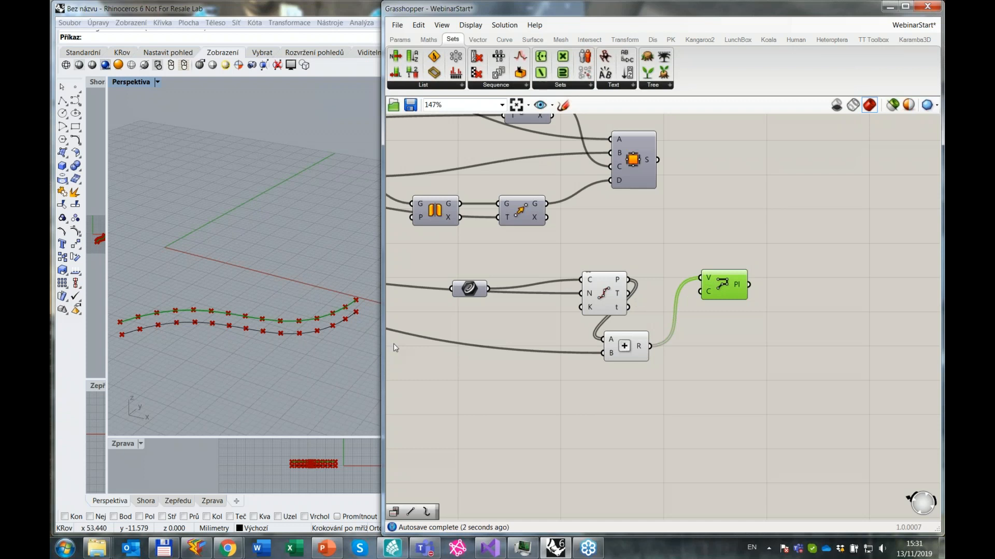
Add an Explode component after the PolyLine and connect the Pl output to its C input.
double_click(793, 286)
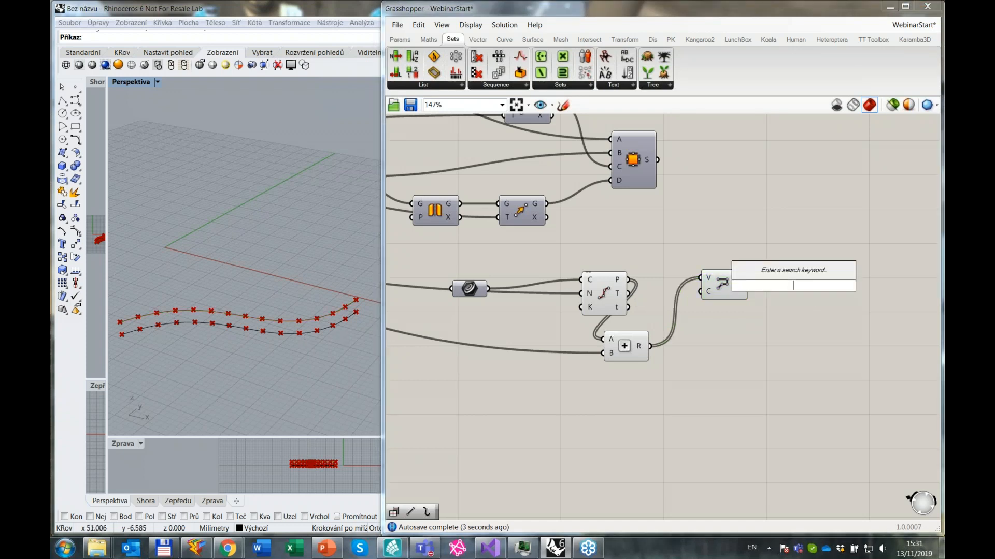
text(e)
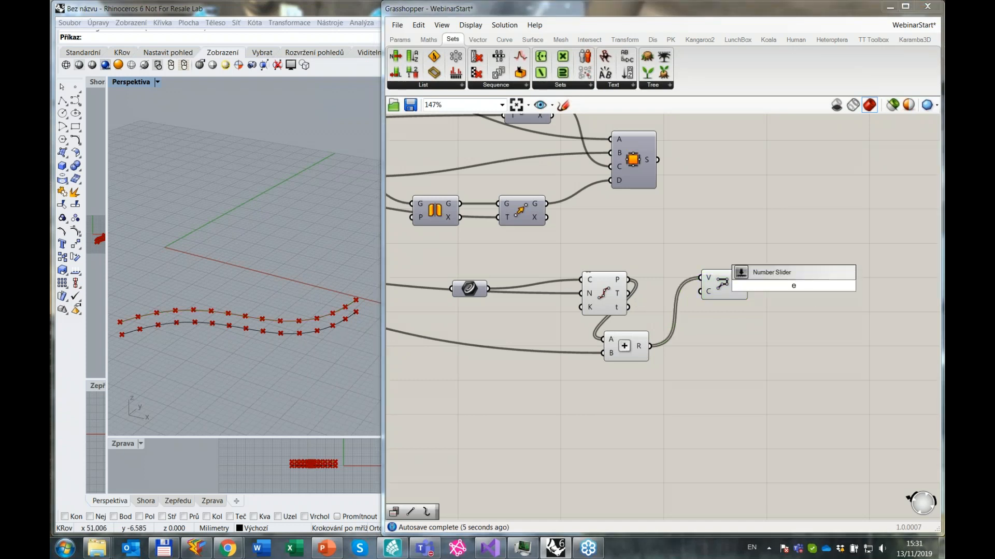
text(x)
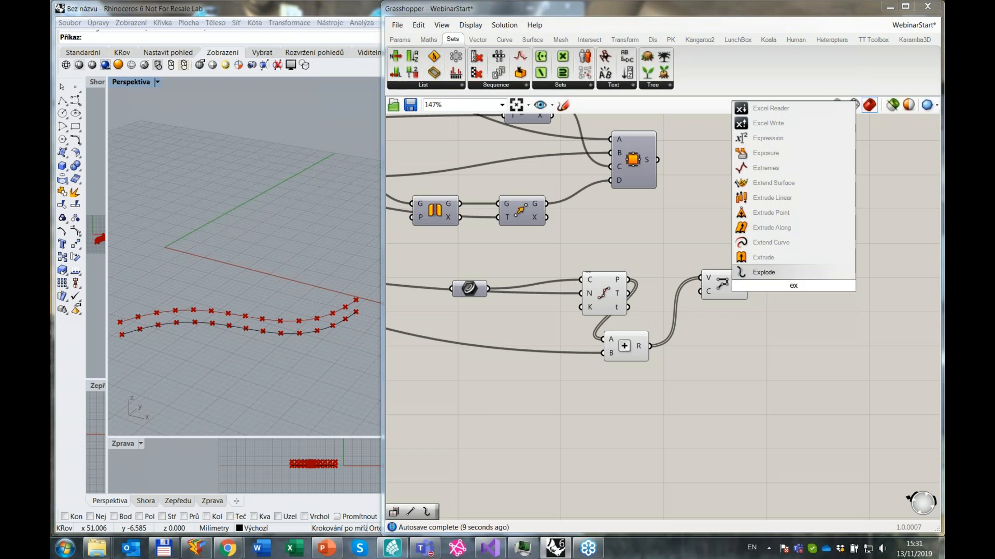
key(Return)
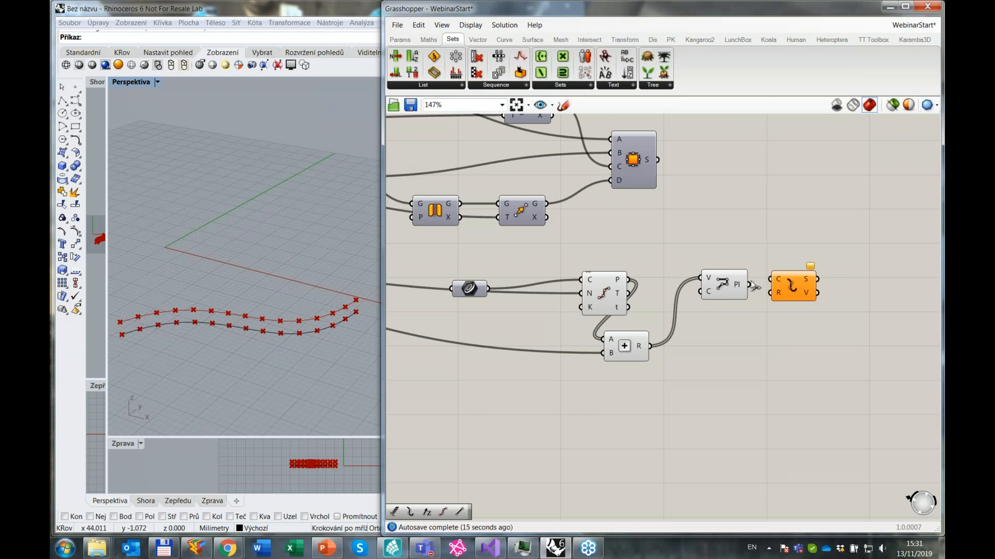
drag(750, 292, 771, 280)
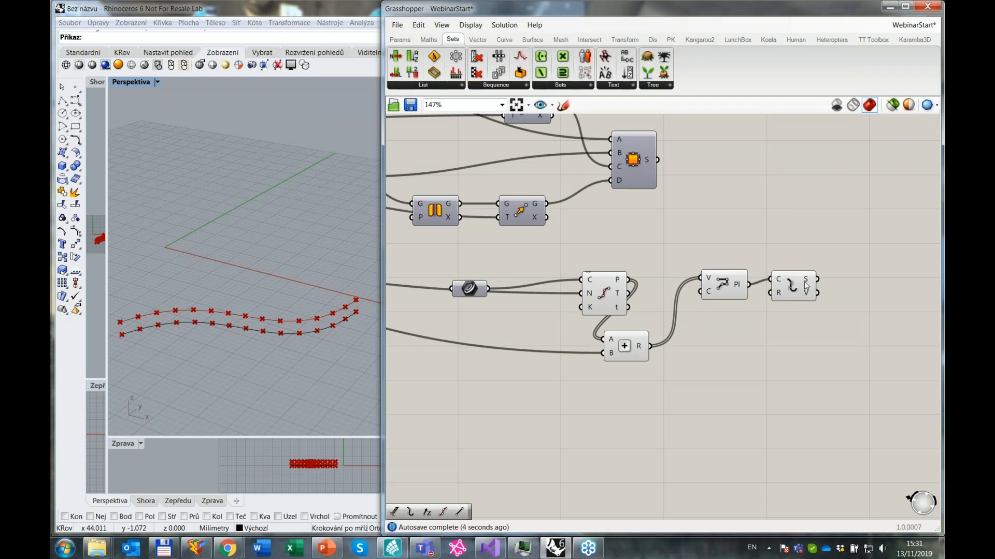
Inspect the Segments output of the Explode component and realign the component beside the PolyLine.
mouse_move(806, 284)
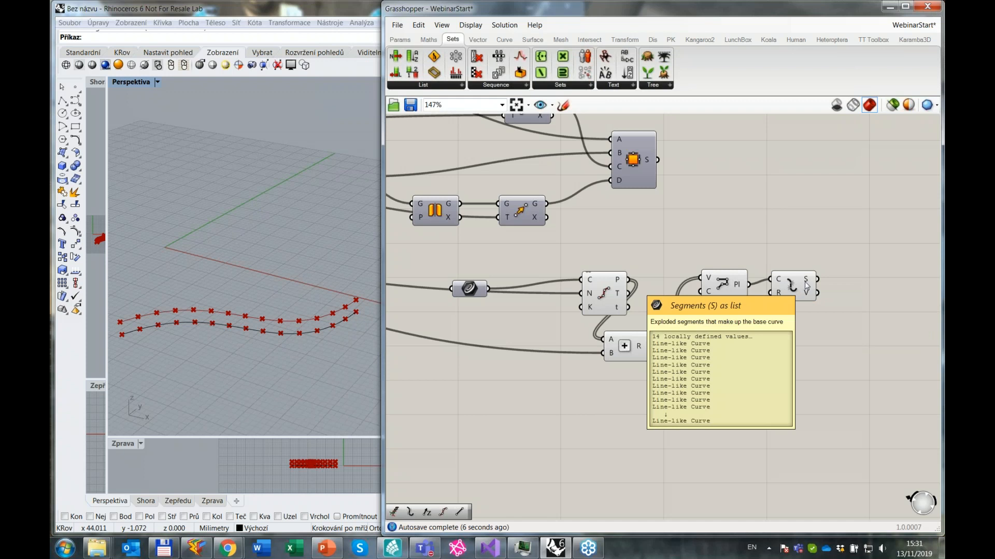
click(798, 286)
click(811, 322)
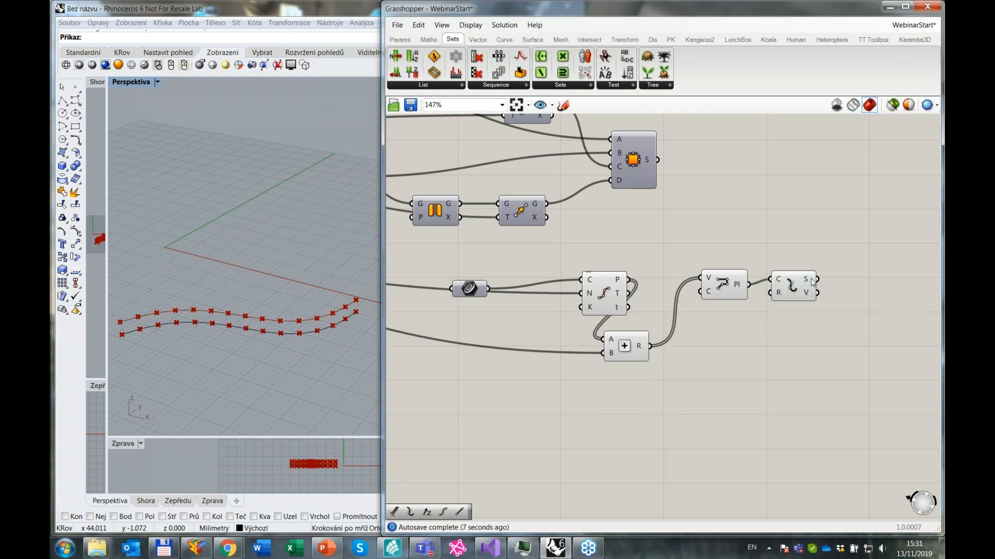
mouse_move(809, 279)
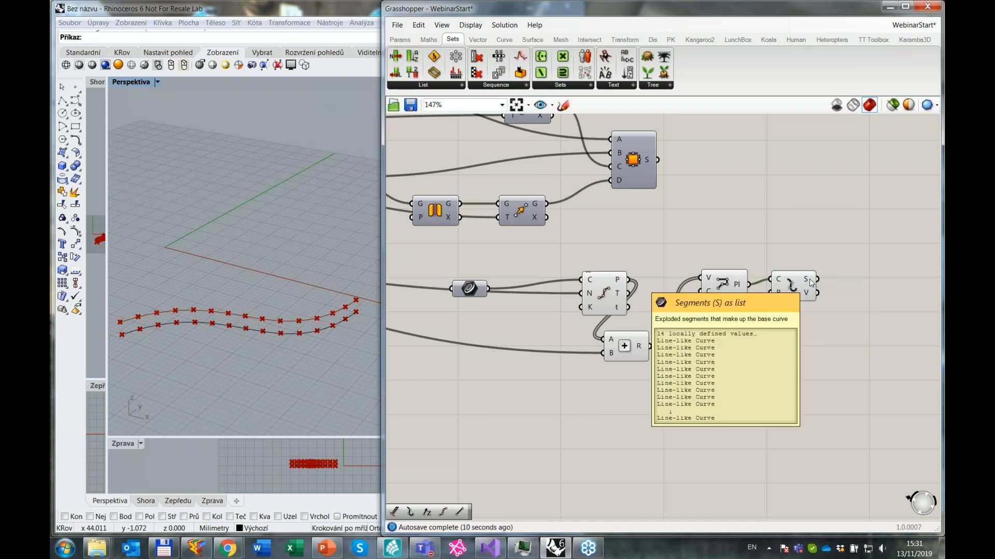
drag(792, 292, 798, 288)
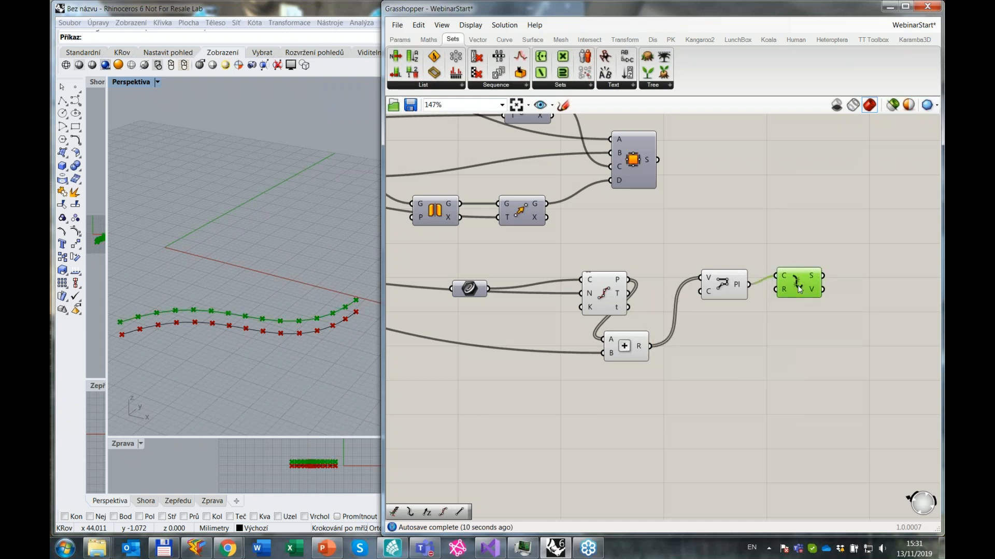
click(813, 343)
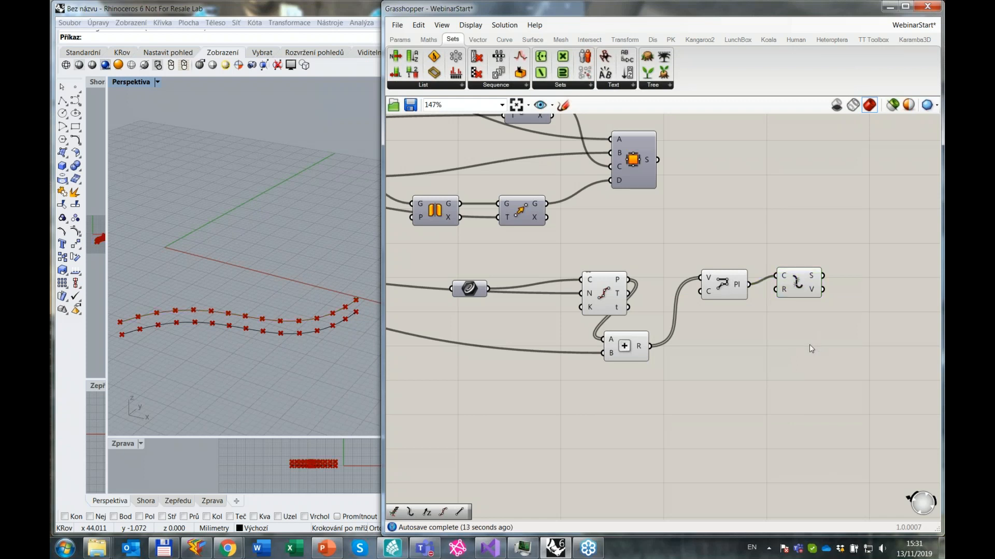
drag(798, 288, 794, 292)
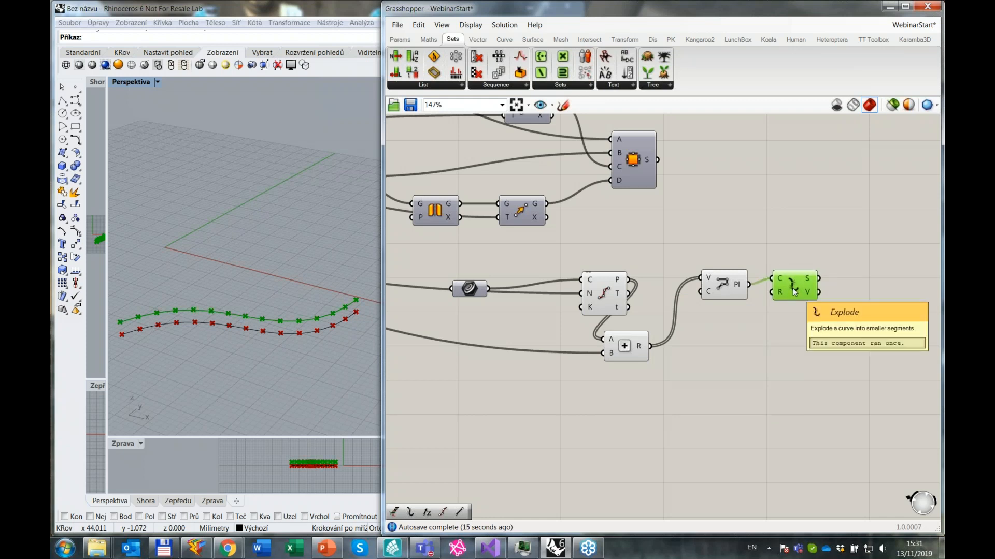
Duplicate the PolyLine and Explode pair and connect Divide Curve's P output to the upper PolyLine's V input.
click(775, 326)
drag(842, 342, 712, 327)
click(709, 293)
drag(627, 280, 699, 279)
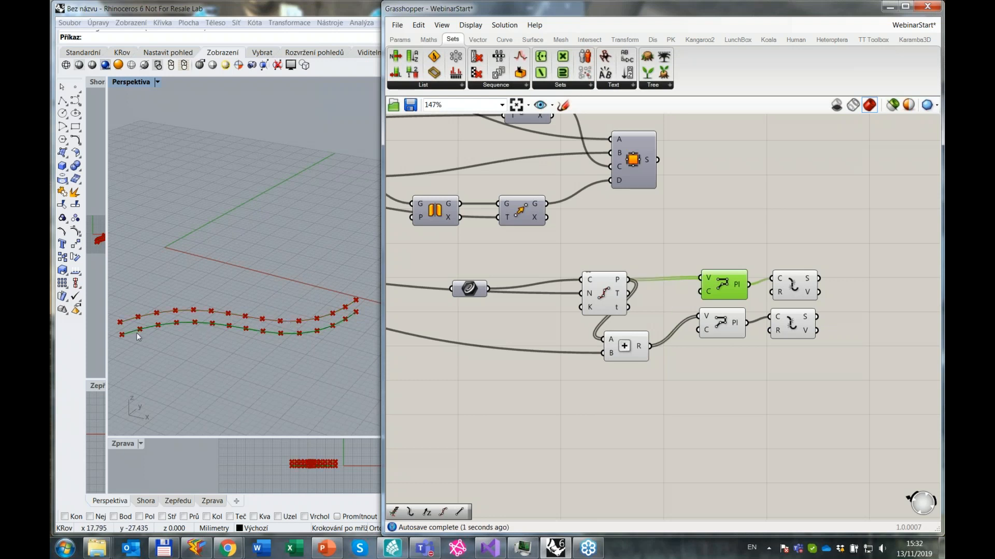
click(730, 323)
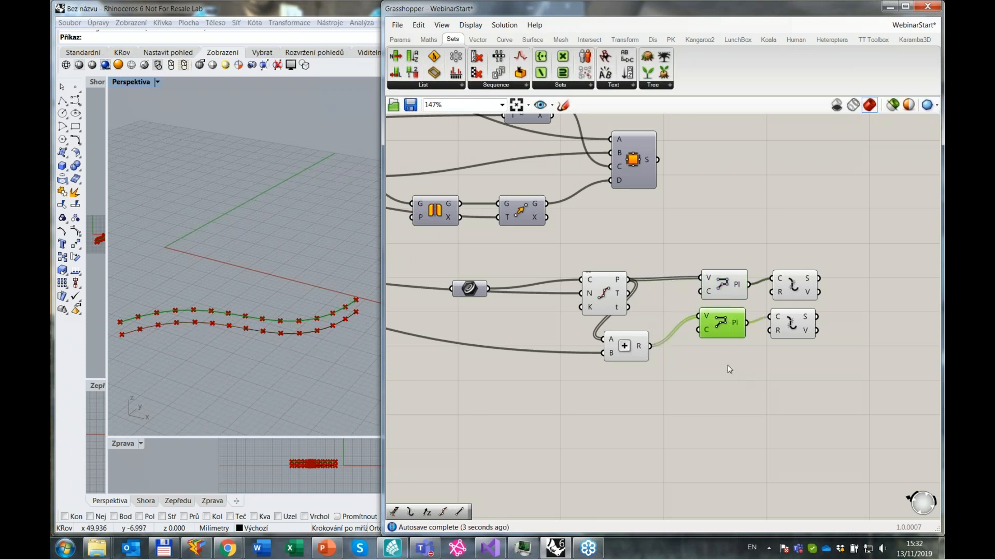
click(746, 386)
double_click(746, 386)
text(line)
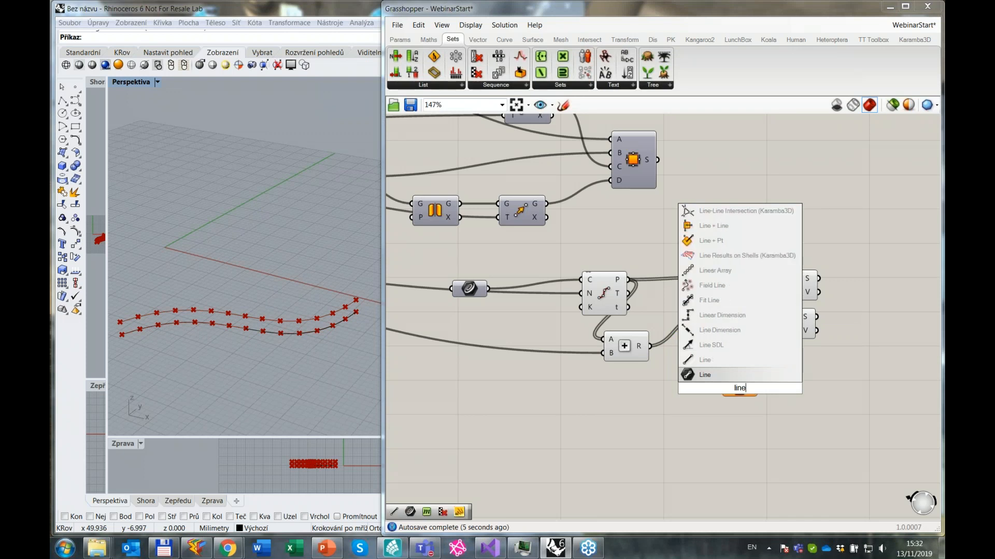
key(Return)
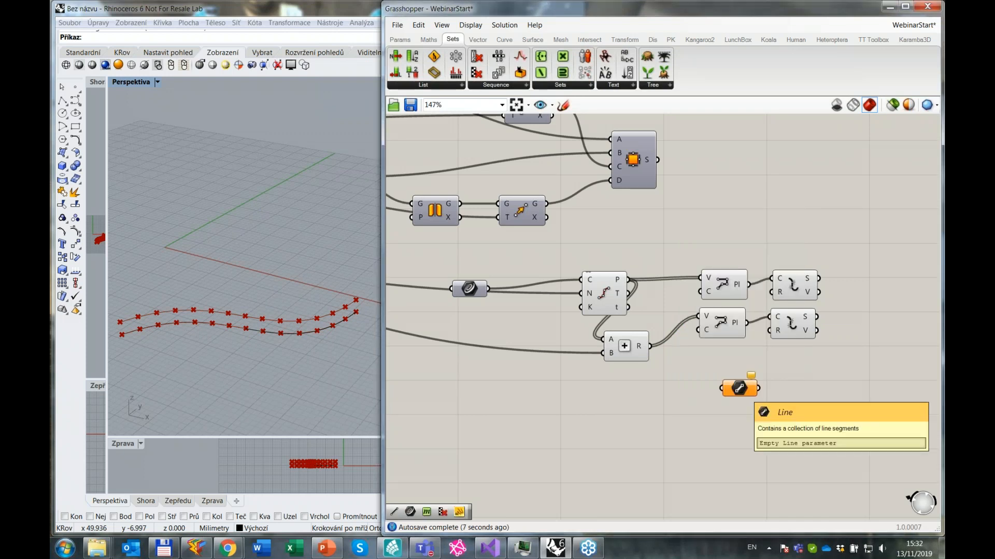
key(ctrl+z)
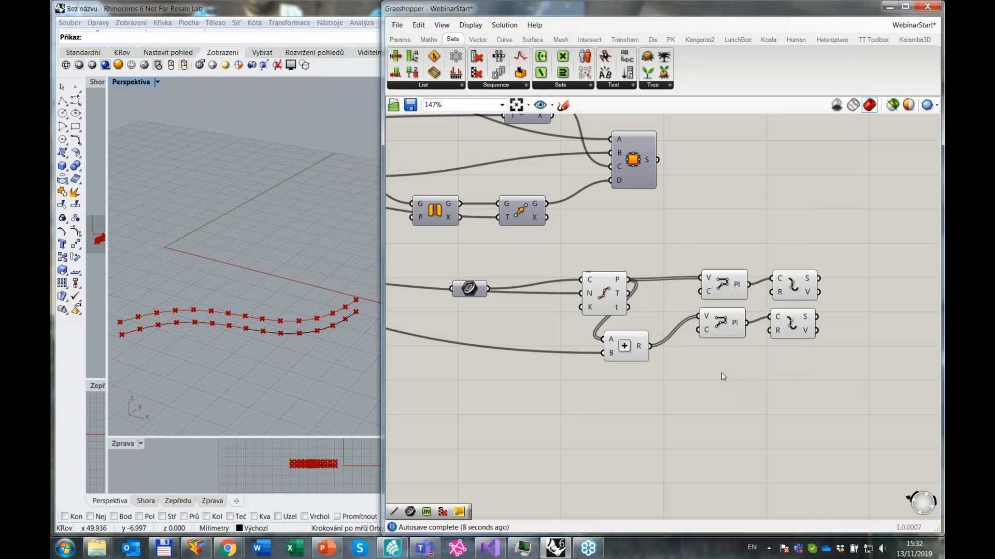
Add a two-point Line component, connecting Divide Curve's P output to A and the Addition result R to B.
double_click(721, 372)
text(line)
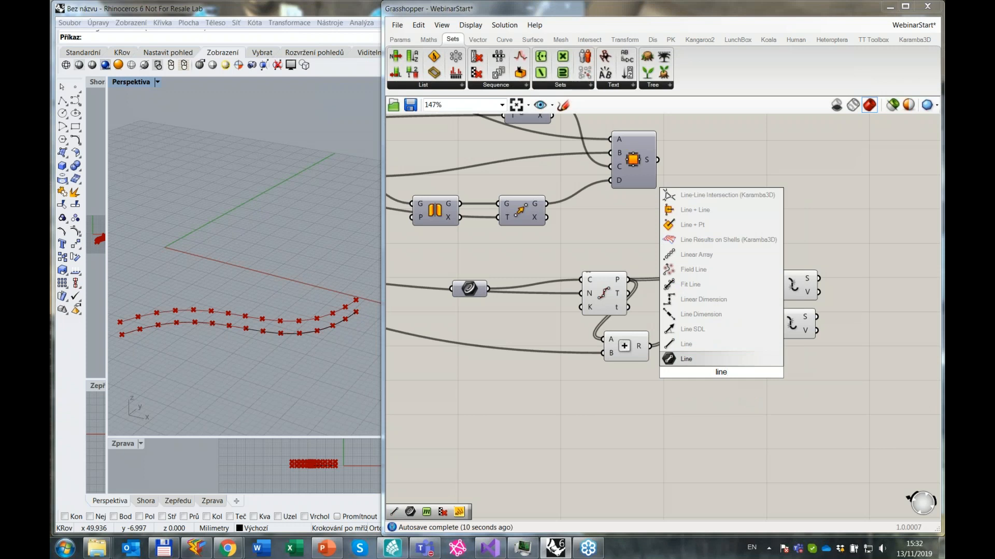
click(690, 350)
drag(627, 279, 702, 367)
drag(651, 346, 698, 379)
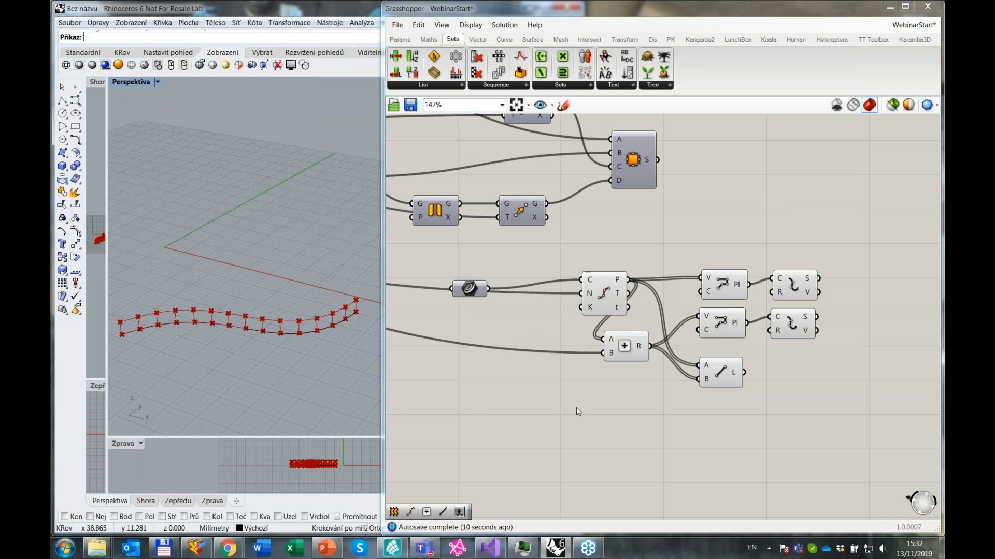
Move the Line component above the two PolyLine and Explode pairs and check its preview in the Rhino viewport.
drag(721, 374, 789, 312)
drag(784, 242, 792, 246)
click(794, 405)
scroll(792, 405, down, 2)
right_drag(783, 397, 742, 400)
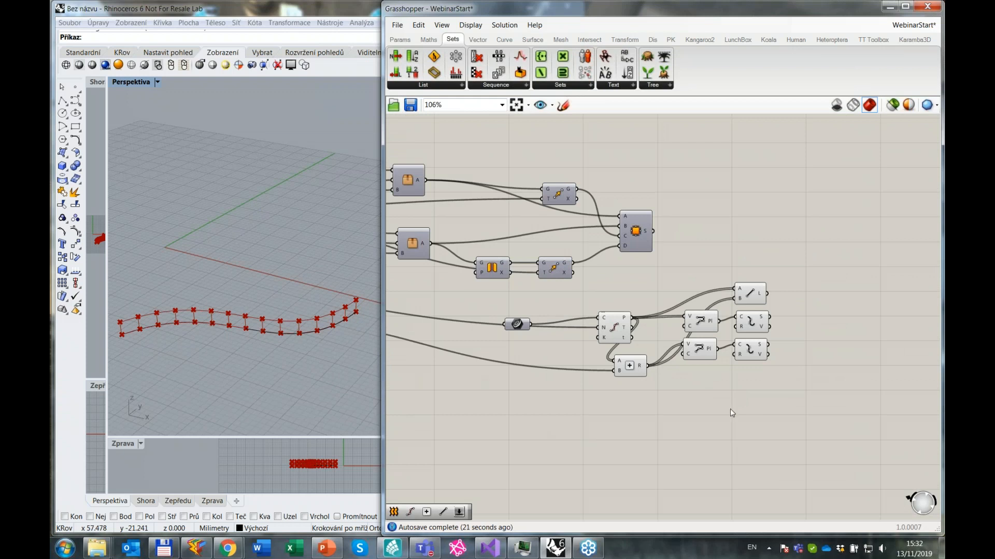
scroll(708, 405, up, 1)
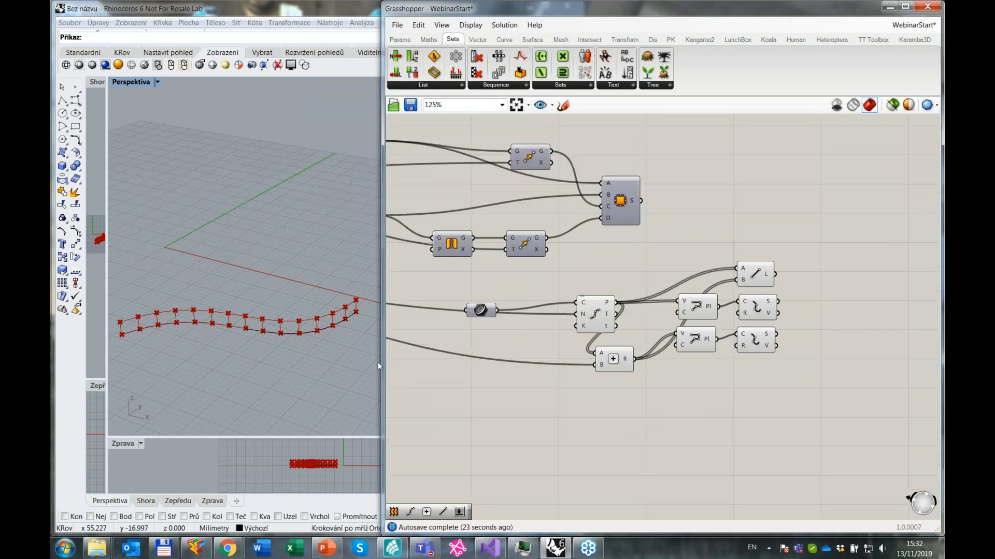
click(760, 280)
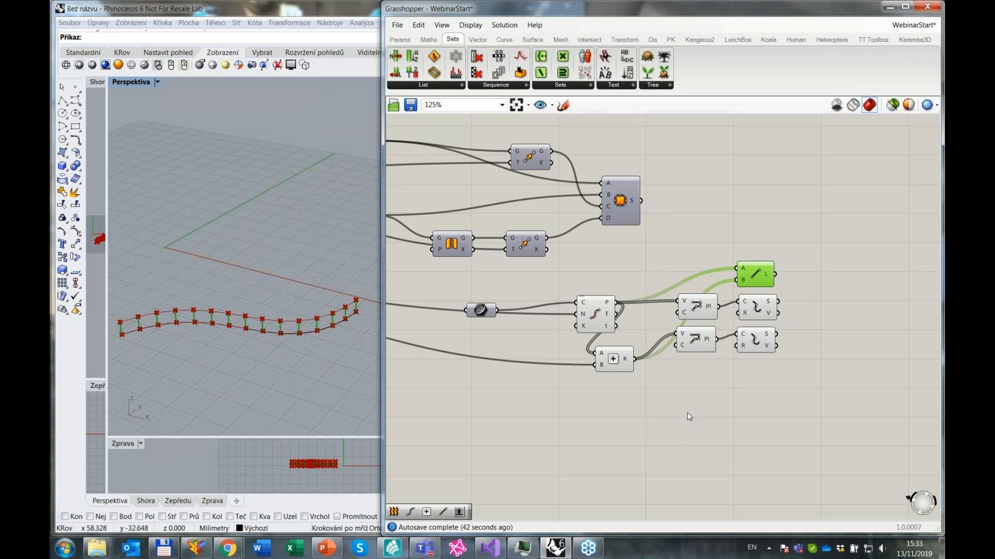
Add a Cull Index component below the lower PolyLine.
double_click(687, 415)
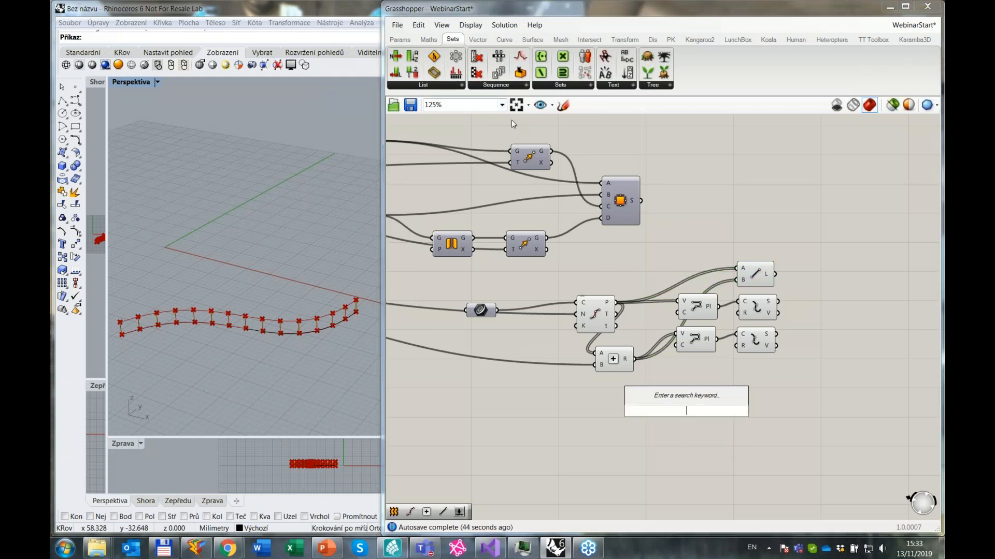
drag(482, 65, 678, 396)
mouse_move(609, 306)
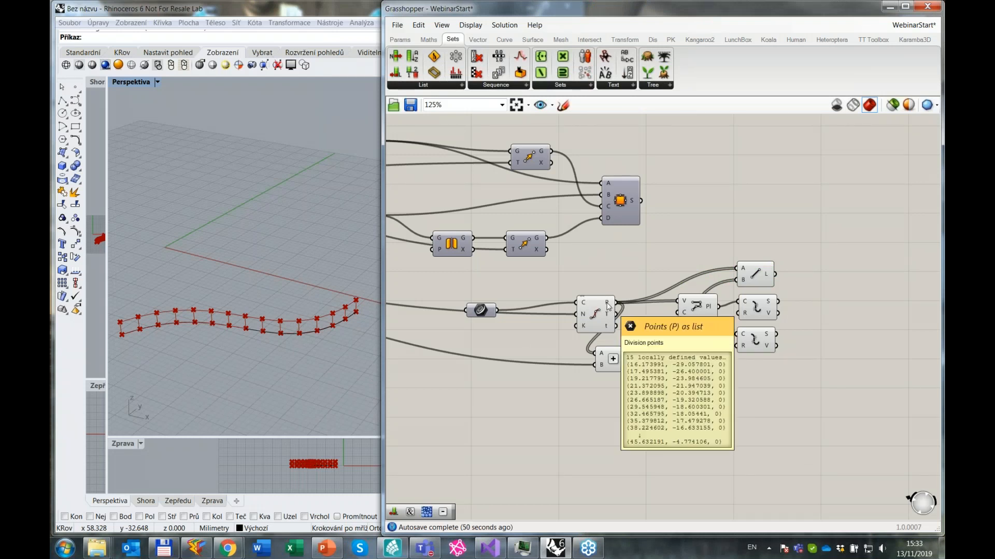
mouse_move(686, 410)
mouse_down()
mouse_move(737, 424)
mouse_move(706, 411)
mouse_up()
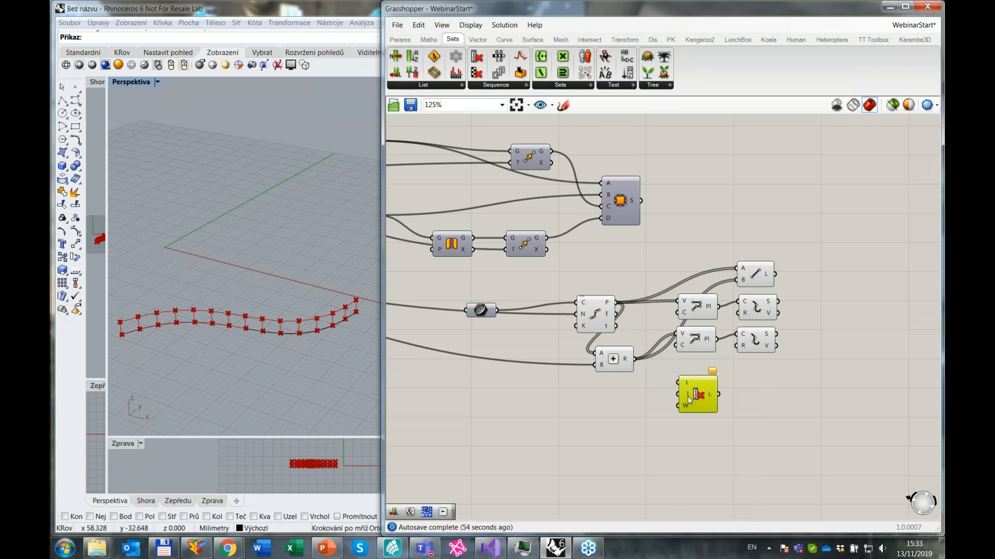
scroll(821, 462, up, 3)
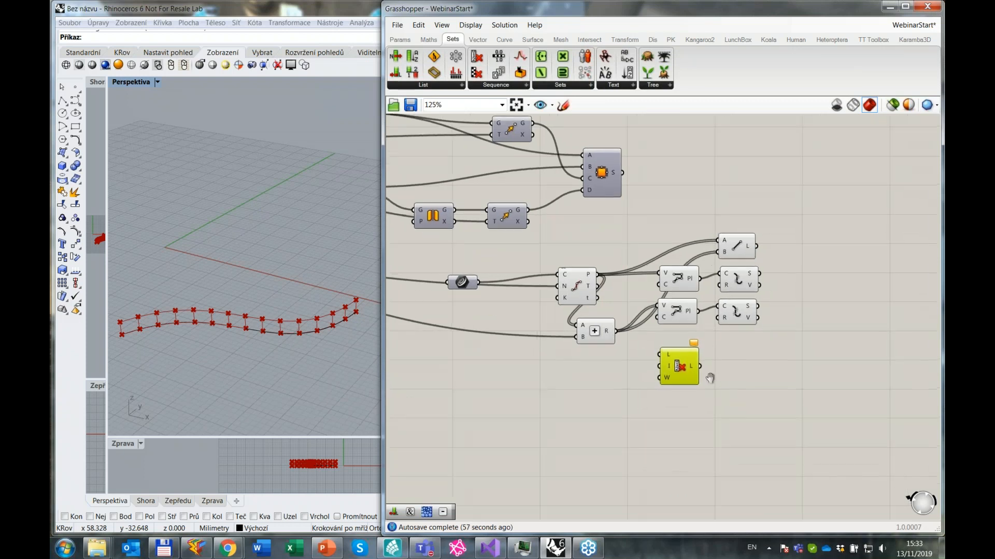
click(716, 385)
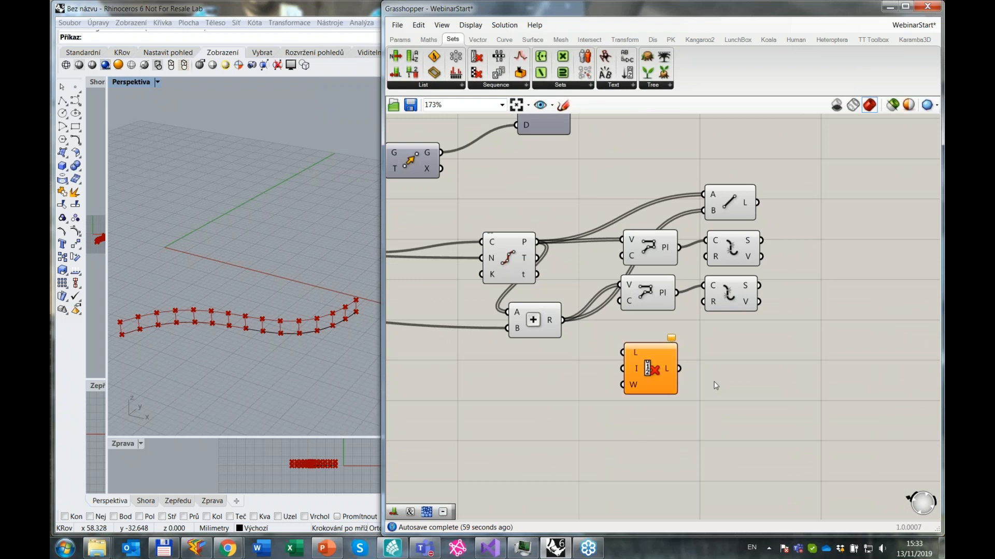
Set an integer on Cull Index's I input and connect Divide Curve's P output to its L input.
right_click(637, 371)
mouse_move(693, 453)
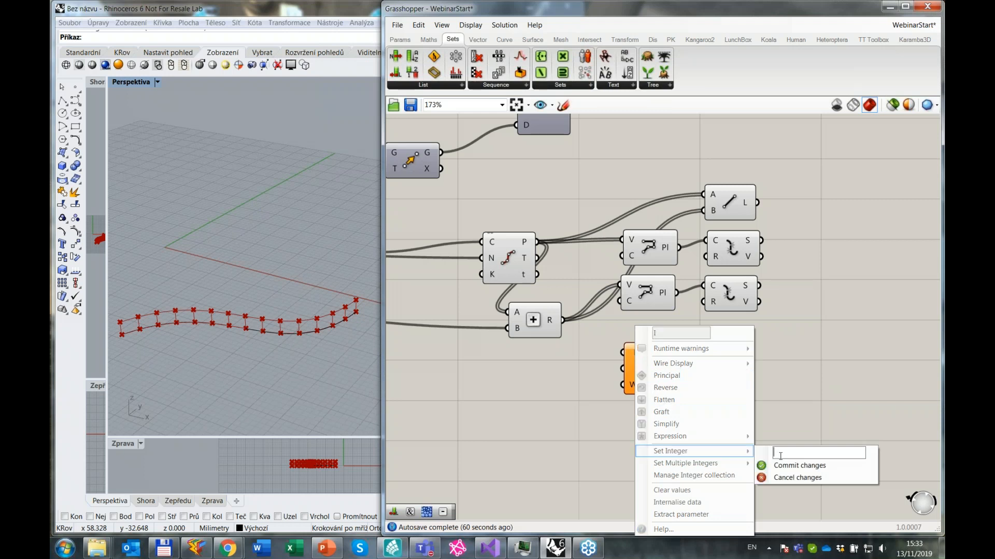
click(797, 465)
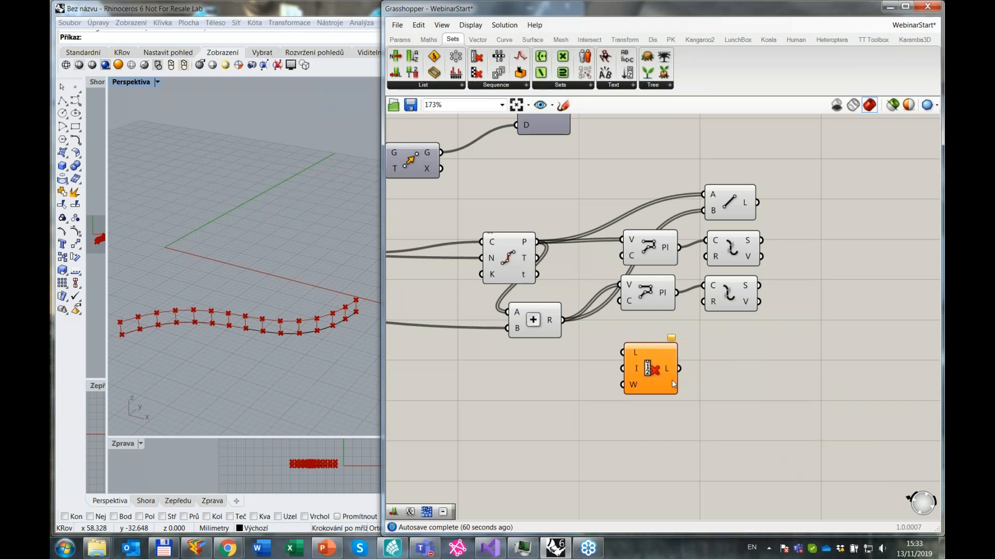
drag(537, 242, 626, 353)
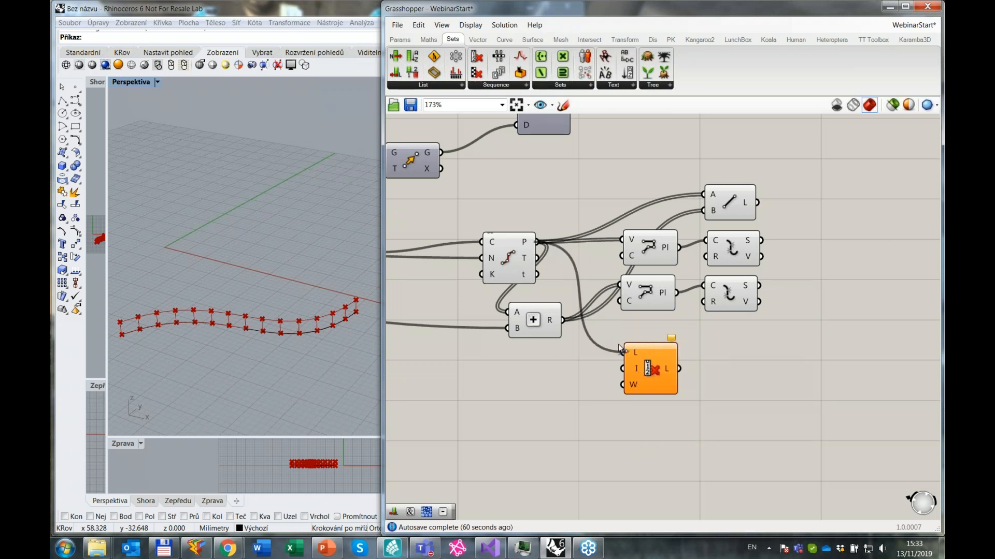
Check the Cull Index preview in the Rhino viewport, and duplicate the component with the copy placed directly below the original.
click(647, 369)
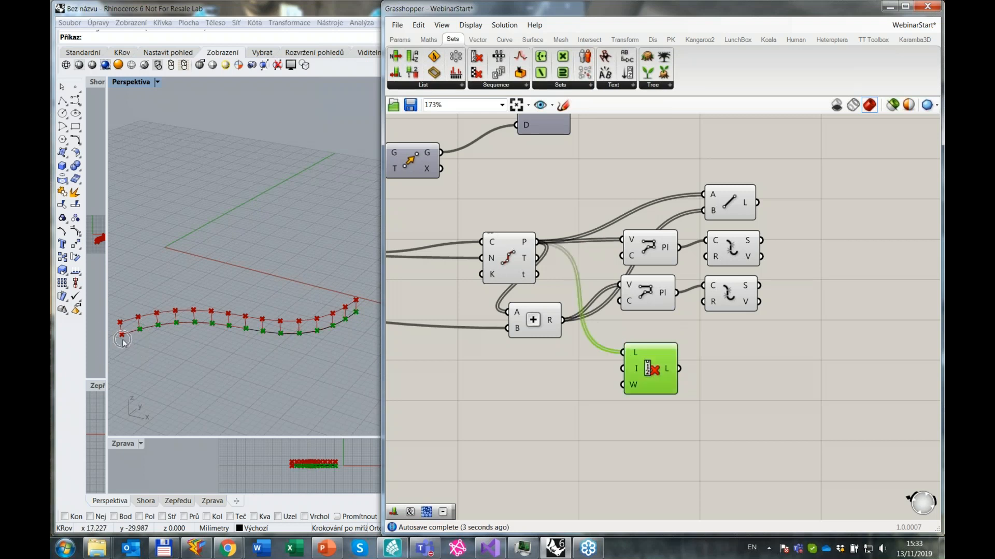
click(587, 397)
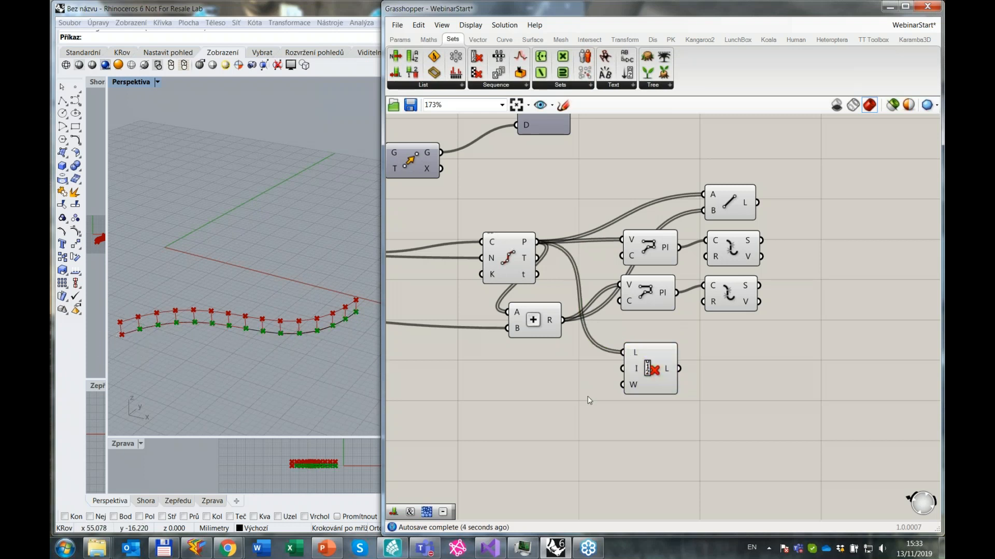
click(651, 377)
key(ctrl+c)
key(ctrl+v)
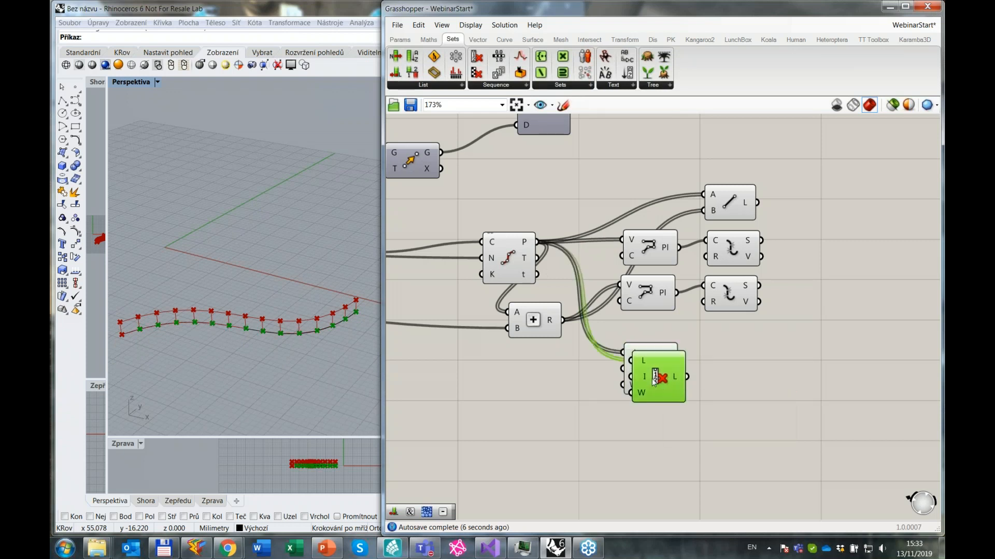
drag(653, 378, 642, 427)
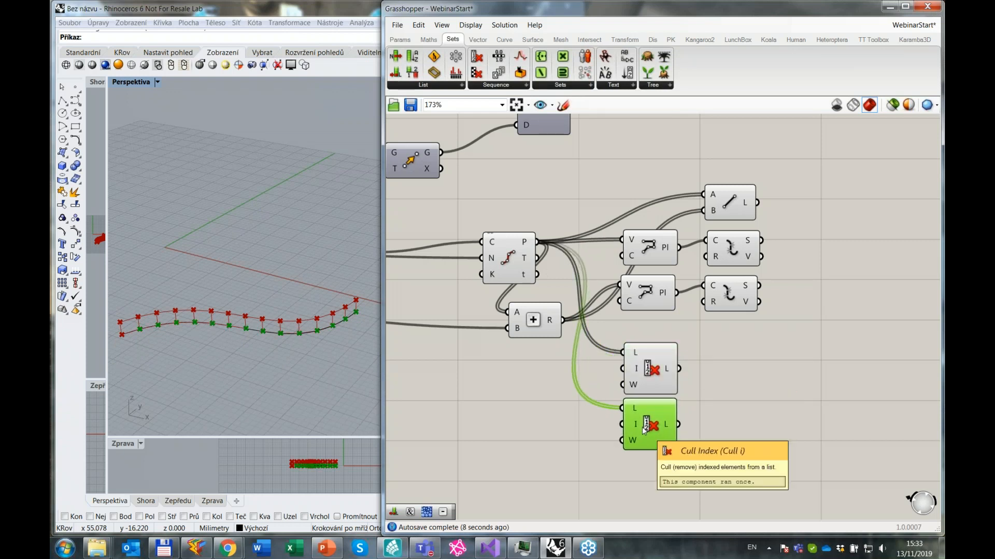
click(577, 432)
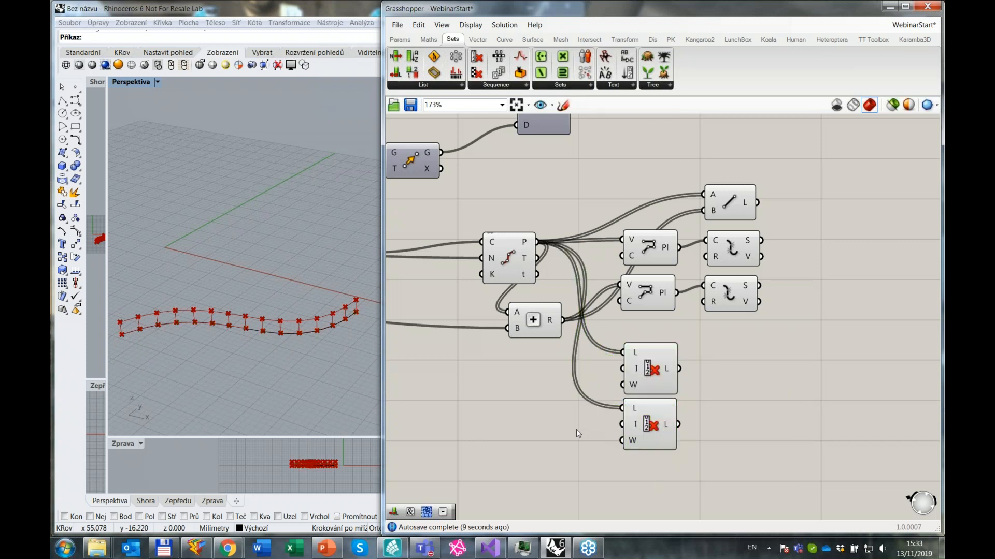
Add a List Length component beside the lower Cull Index and connect Divide Curve's P output to its L input.
double_click(527, 430)
text(length)
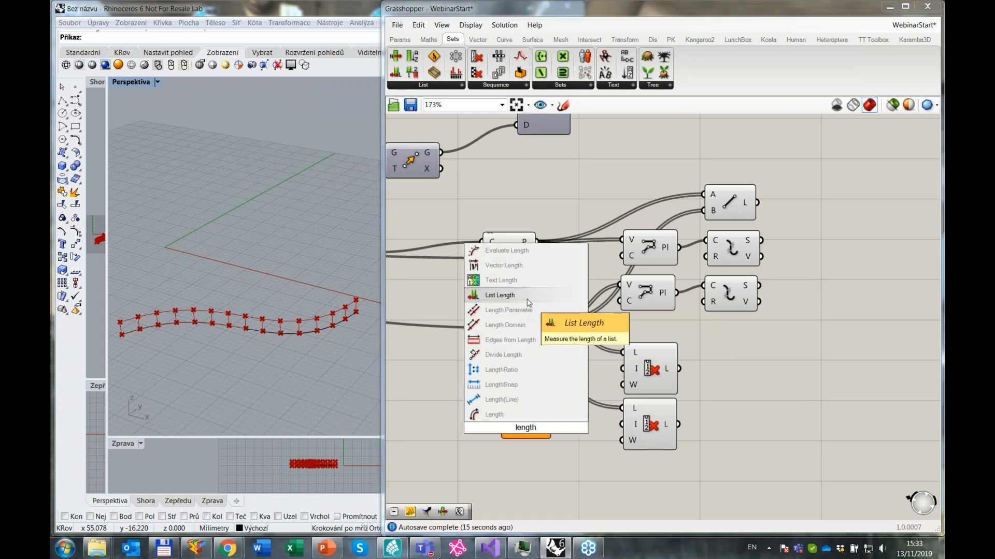
click(500, 295)
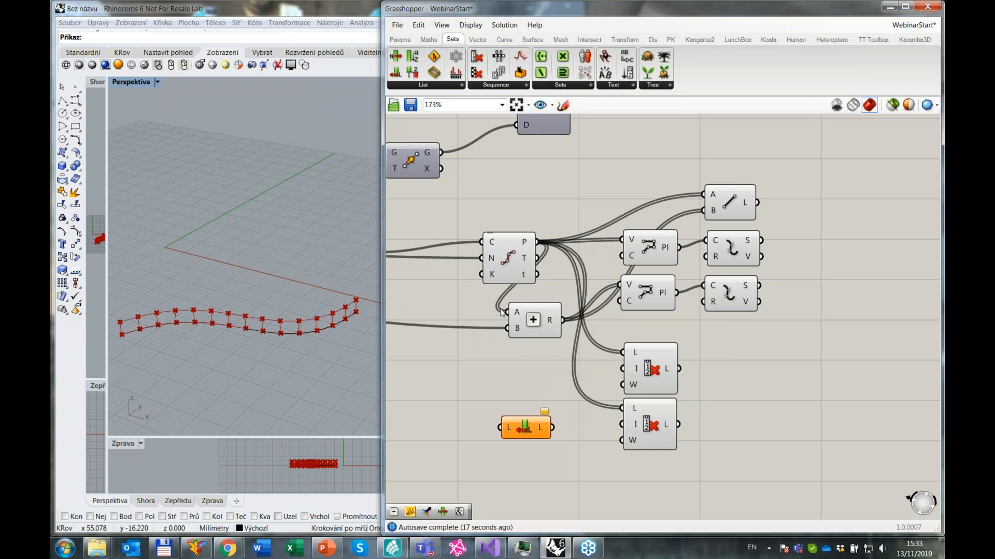
drag(537, 241, 525, 429)
click(566, 435)
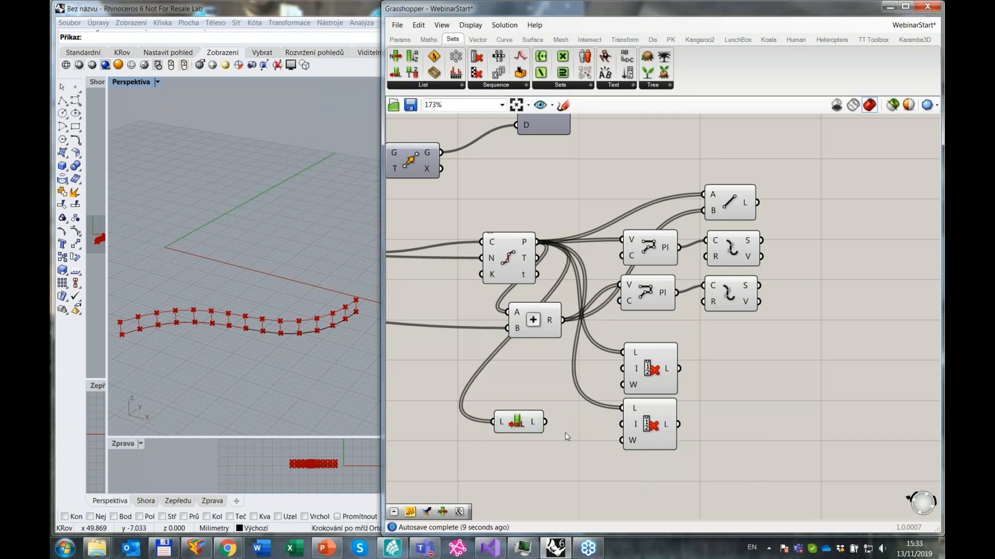
Add a Subtraction component subtracting 1 from the List Length result and connect its R output to the lower Cull Index's I input.
double_click(567, 433)
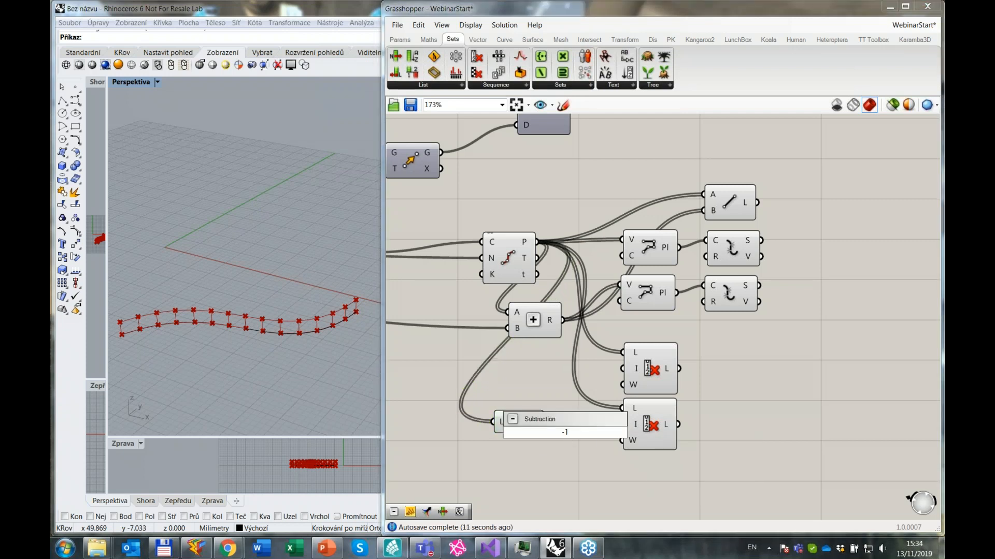
key(Return)
drag(524, 428, 622, 424)
click(654, 428)
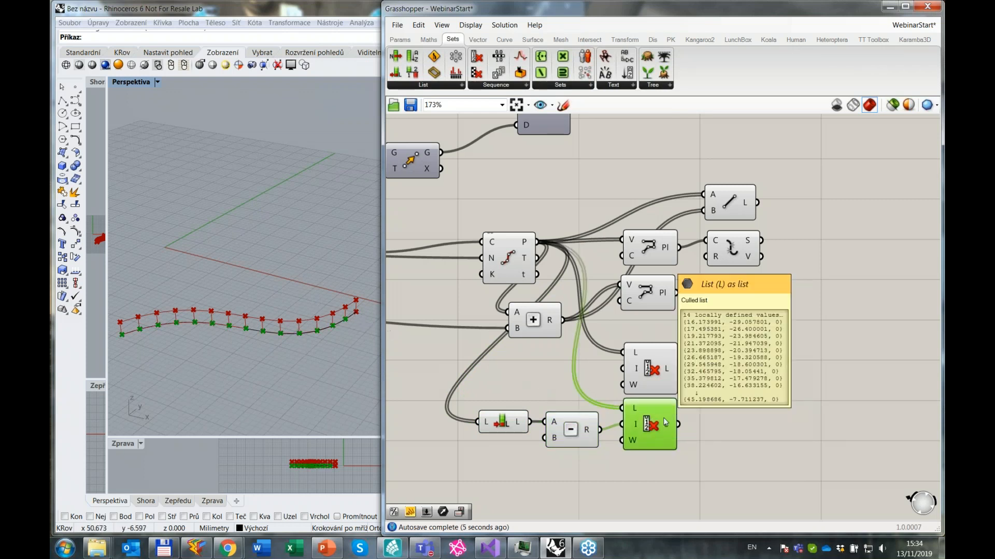
Replace the lower Cull Index's L source with the Addition result R and check the previews of both Cull Index components.
shift+drag(564, 320, 623, 409)
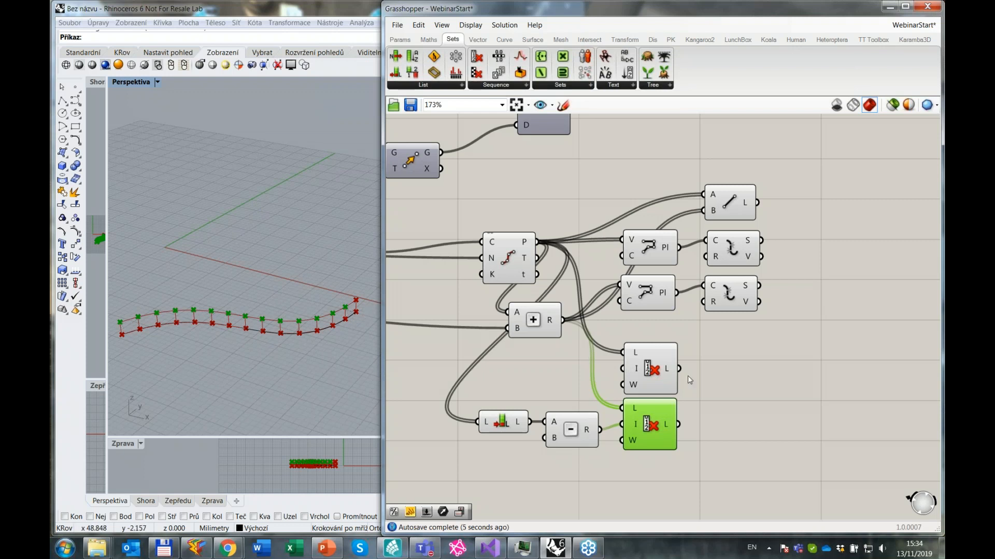
click(785, 400)
click(657, 362)
click(654, 412)
Duplicate the Line component beside the Cull Index pair, connecting the upper cull output to A and the lower one to B.
click(695, 381)
alt+drag(710, 199, 733, 387)
drag(679, 425, 709, 387)
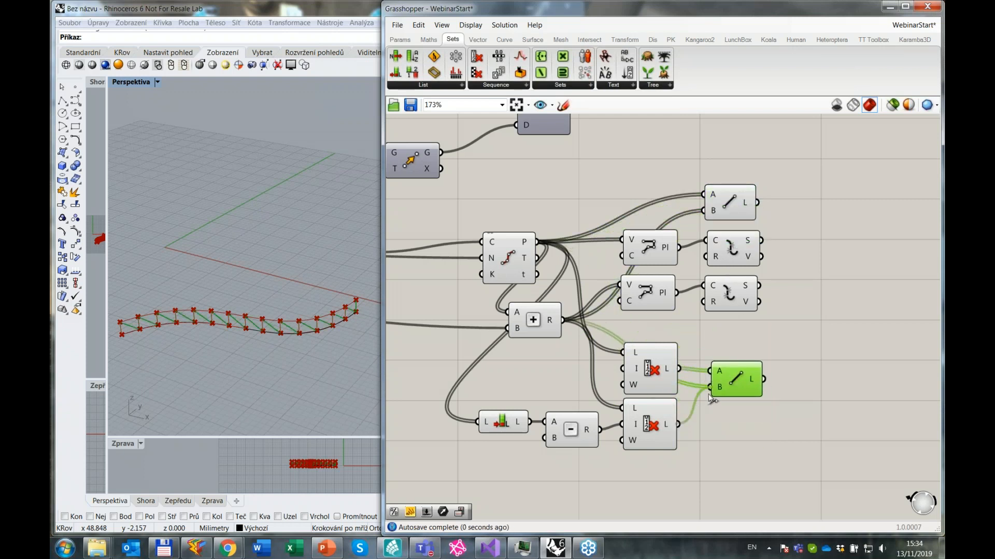
click(725, 429)
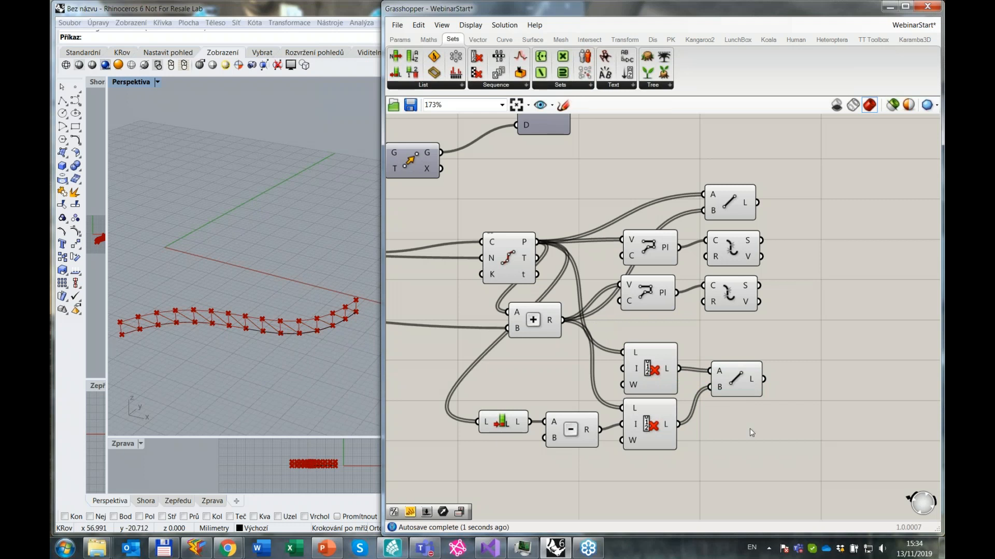
Duplicate the List Length, Subtraction, two Cull Index and diagonal Line components and place the copied group below the originals.
scroll(788, 450, down, 1)
right_drag(805, 451, 766, 421)
drag(784, 439, 477, 340)
key(ctrl+c)
key(ctrl+v)
right_drag(666, 352, 677, 274)
drag(648, 280, 651, 373)
click(732, 355)
Connect the copied Subtraction's R output to the copied upper Cull Index's I input and disconnect it from the lower copy's I input.
scroll(589, 424, up, 3)
drag(604, 423, 633, 355)
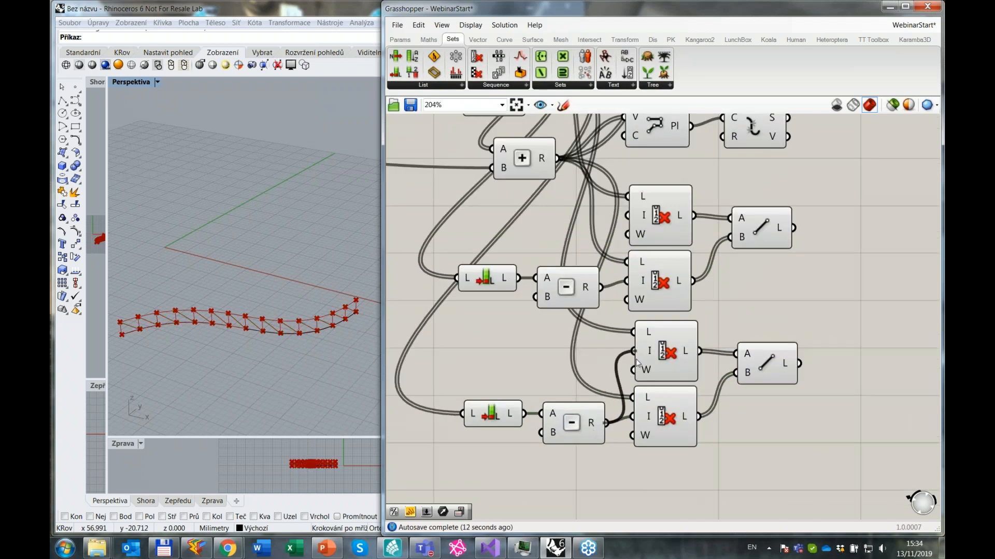
right_click(646, 419)
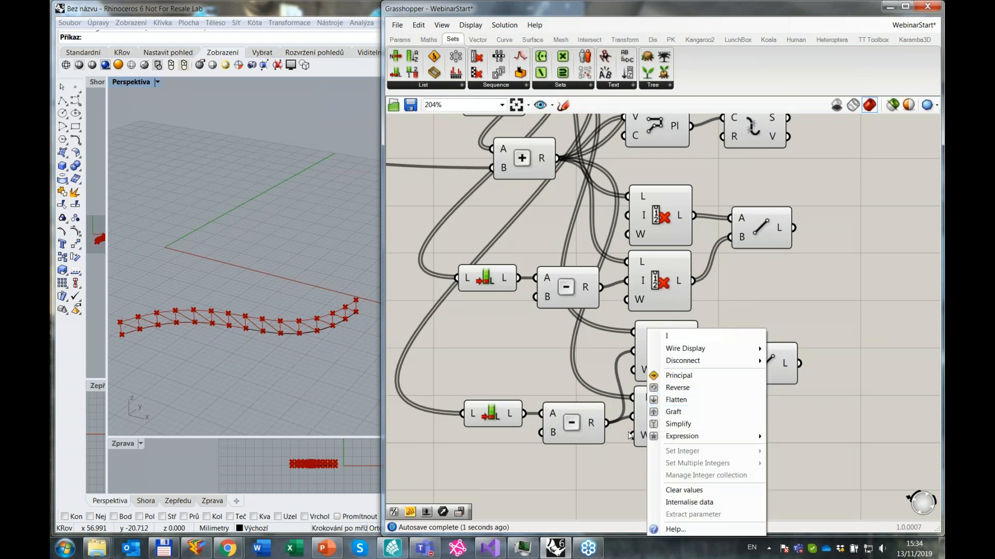
click(626, 441)
right_click(647, 420)
mouse_move(669, 361)
click(808, 363)
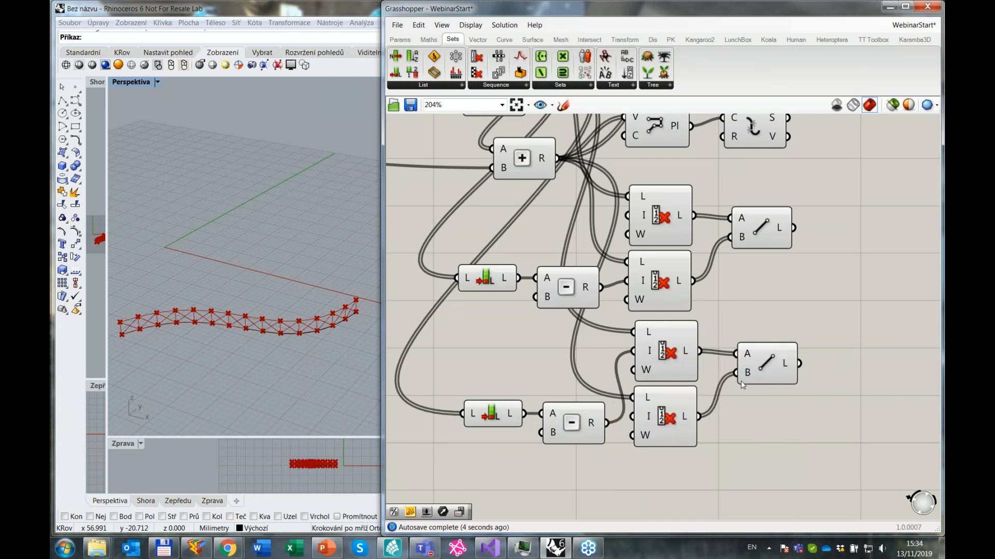
Check the integer stored on the I input of the copied lower Cull Index.
right_click(653, 420)
mouse_move(762, 450)
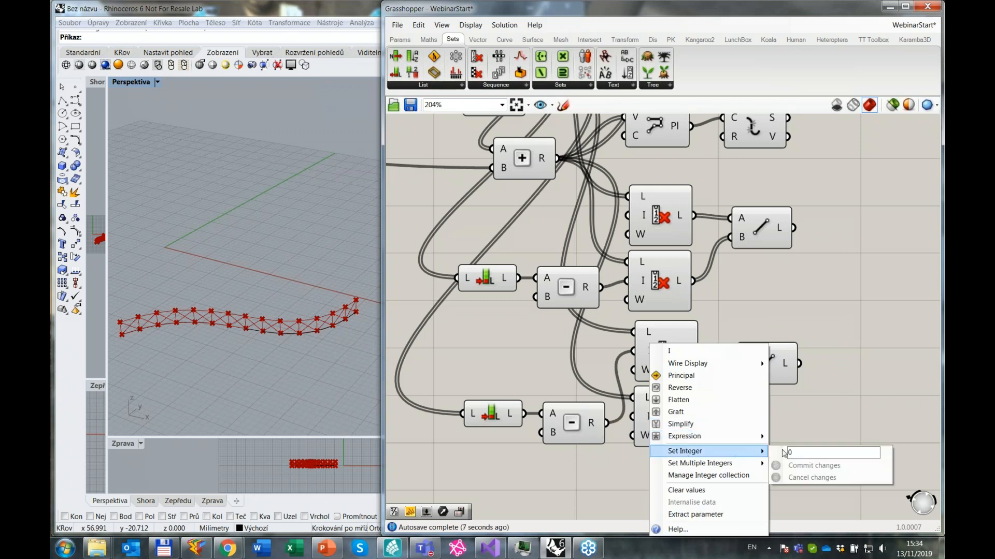
click(801, 432)
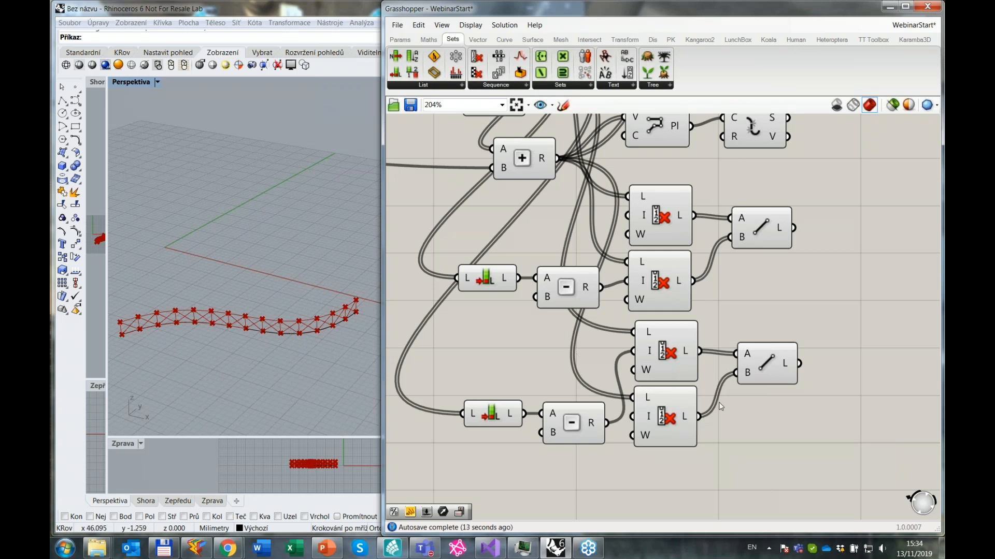
Move the upper diagonal Line component further from its Cull Index pair and add a Cull Pattern component below it.
scroll(828, 393, down, 2)
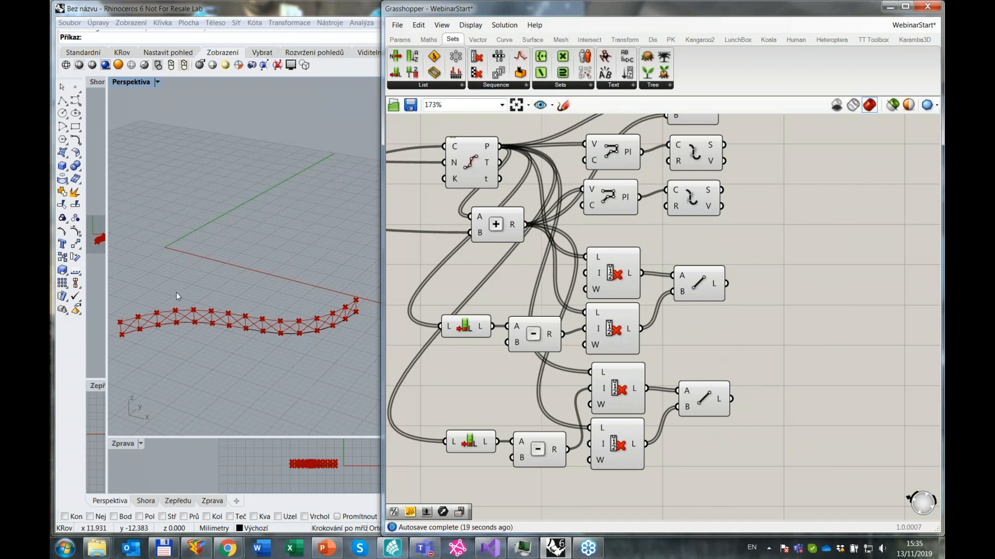
drag(704, 281, 724, 273)
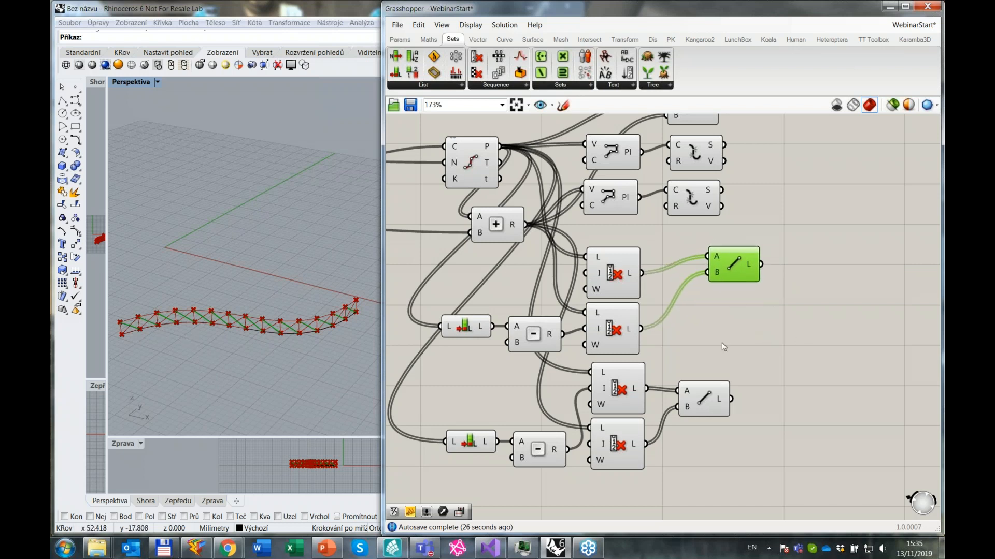
click(740, 322)
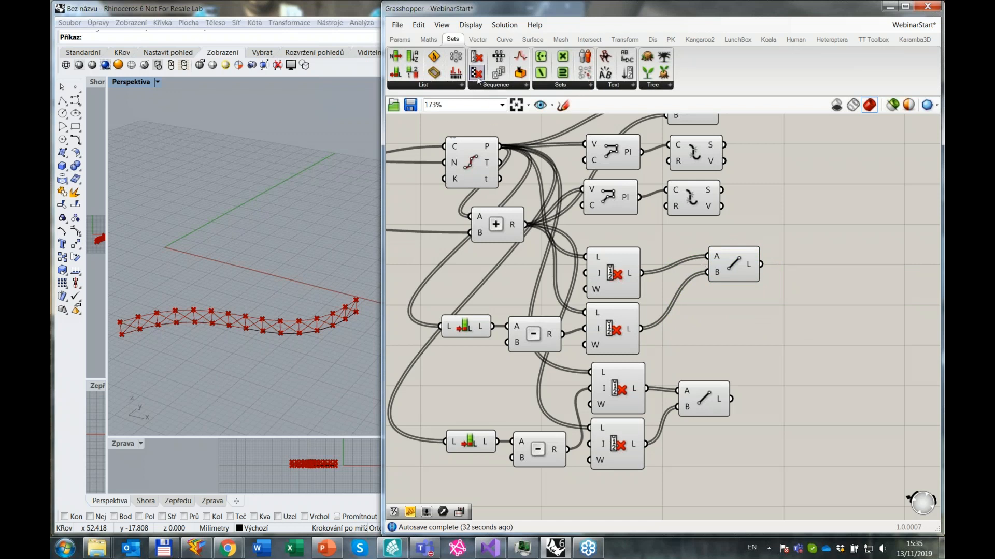
drag(477, 77, 736, 323)
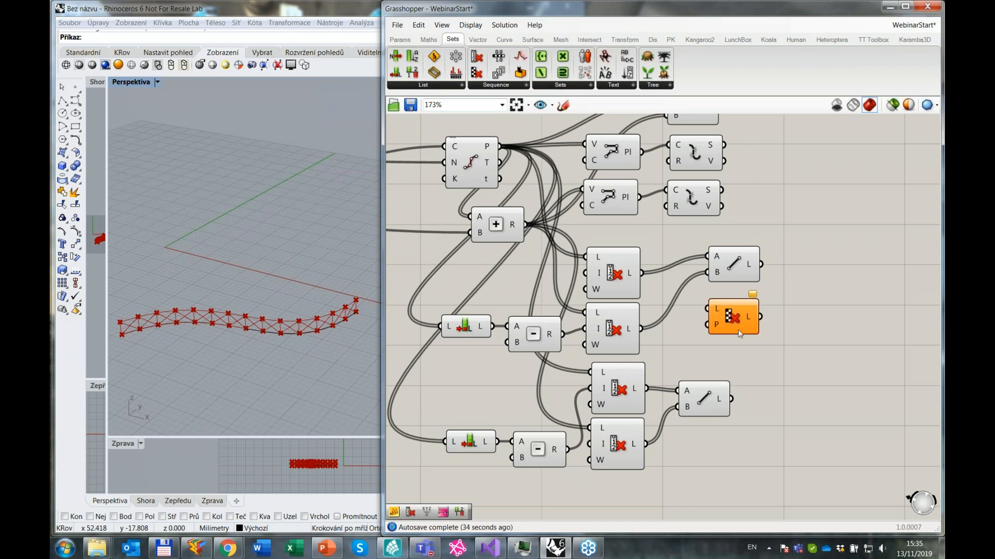
right_click(717, 327)
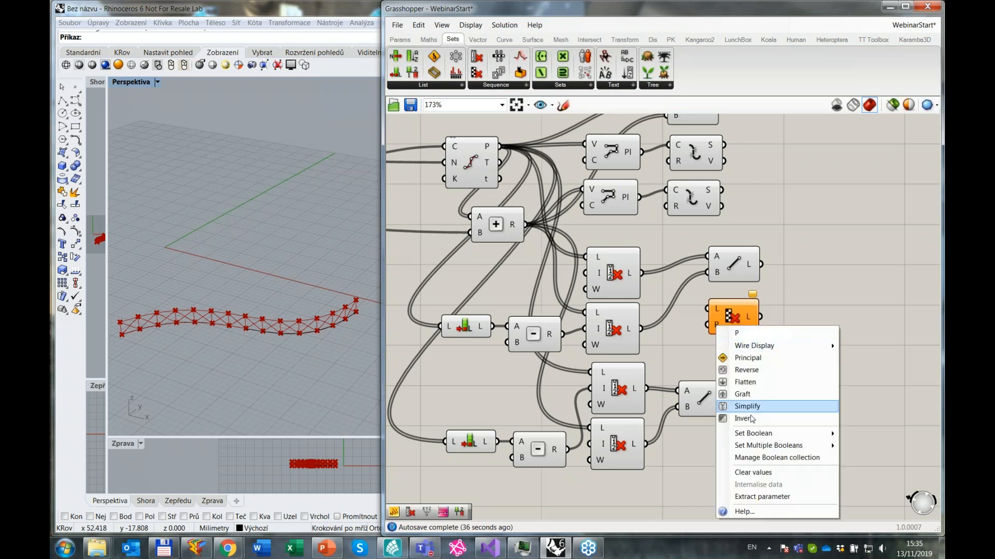
mouse_move(776, 445)
mouse_move(824, 436)
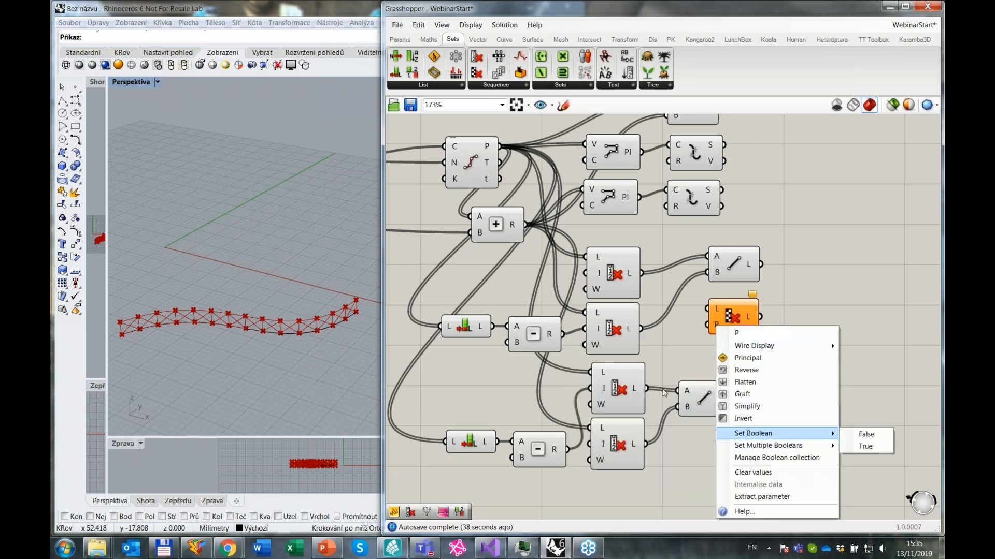
drag(614, 357, 569, 346)
key(Delete)
key(Delete)
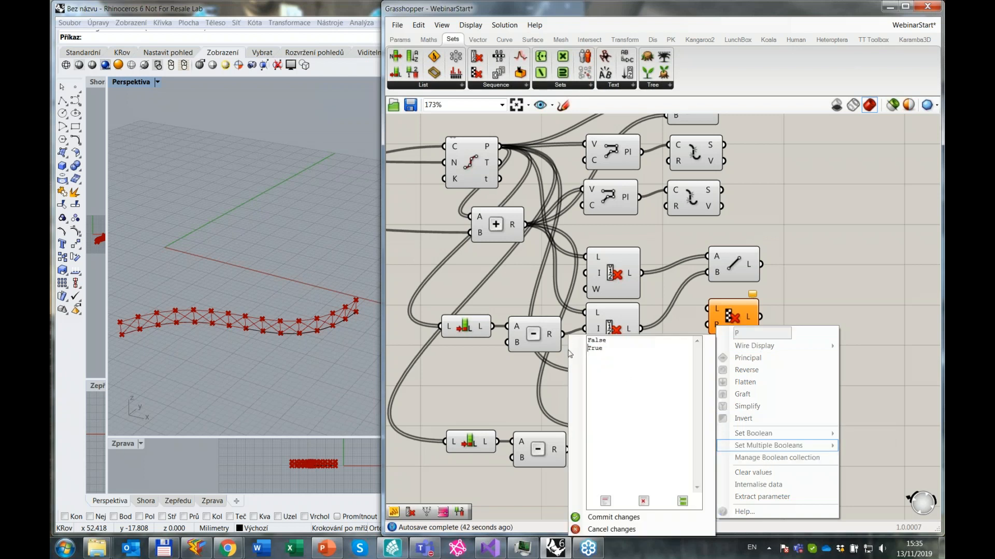
click(512, 388)
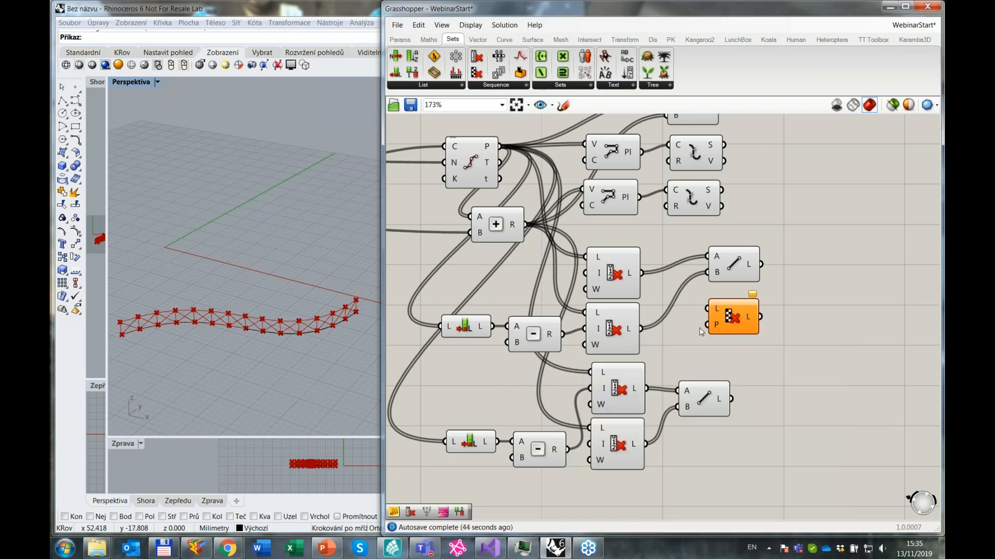
Duplicate the Cull Pattern component below the lower diagonal Line and set the copy's P input to True, False.
drag(732, 318, 701, 445)
key(ctrl+c)
key(ctrl+v)
right_click(701, 445)
mouse_move(713, 464)
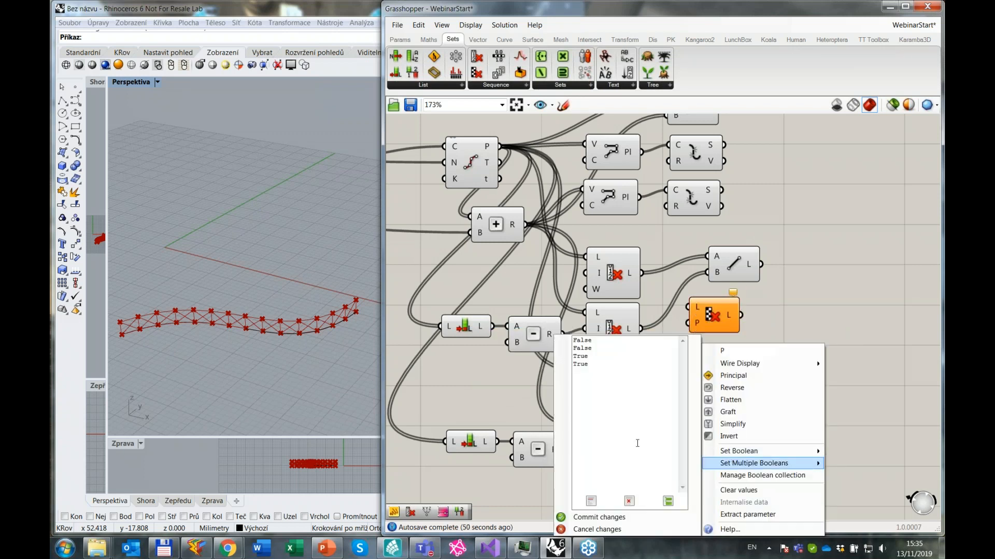
drag(595, 358, 557, 346)
key(Delete)
key(Delete)
key(Delete)
click(573, 341)
text(True)
key(Return)
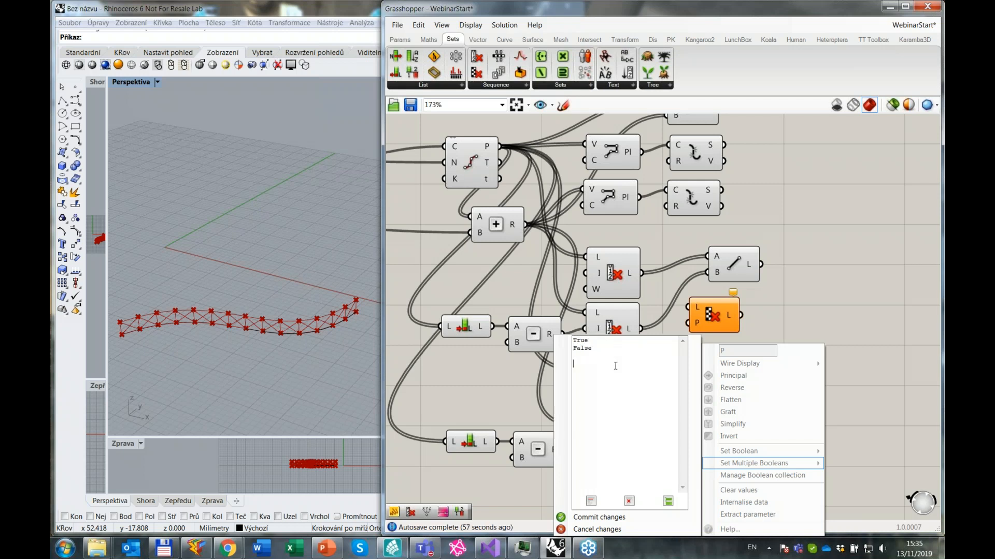
click(590, 518)
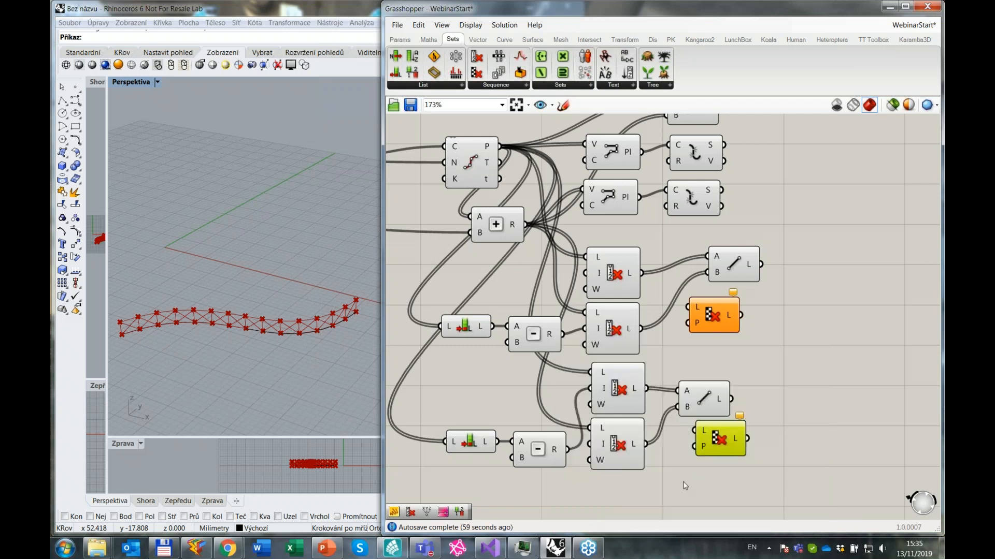
right_click(697, 322)
mouse_move(744, 443)
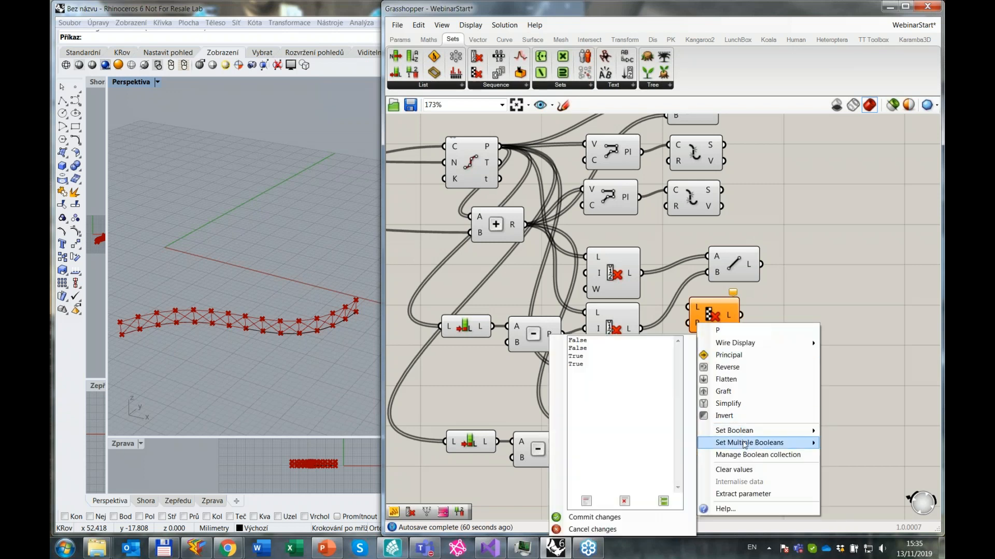
click(593, 365)
Set the upper Cull Pattern's P input to the boolean list False, True.
right_drag(784, 342, 638, 325)
right_click(557, 310)
mouse_move(610, 432)
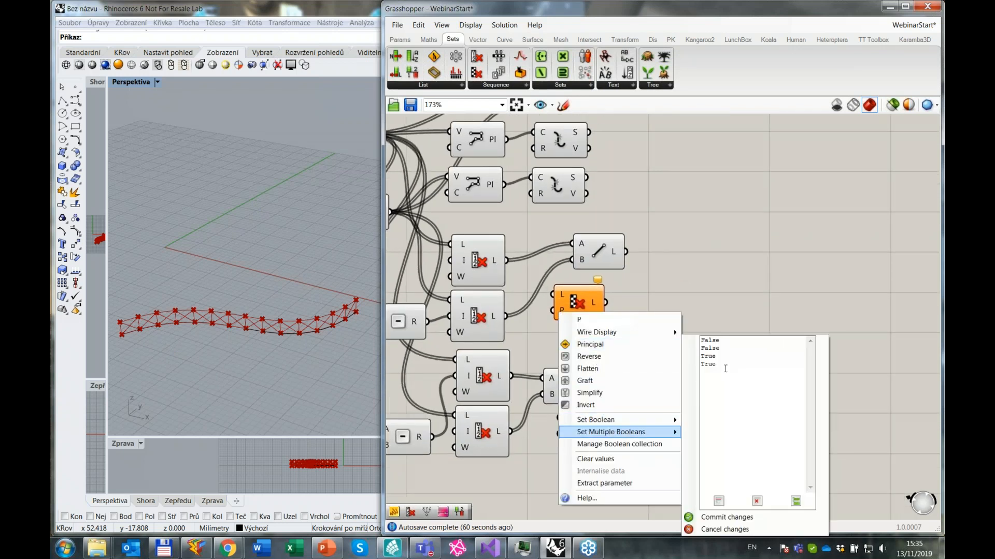
drag(721, 357, 677, 347)
key(BackSpace)
key(BackSpace)
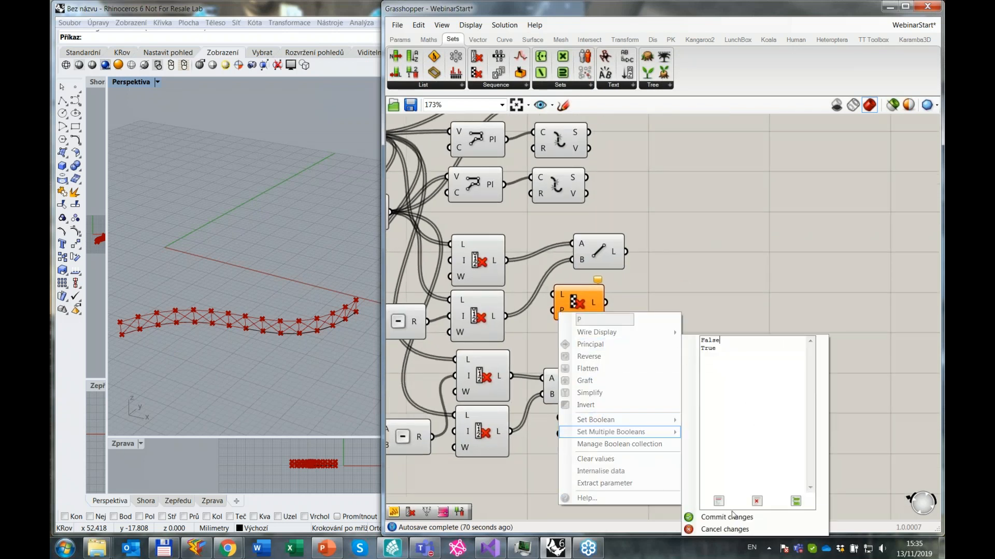
click(730, 516)
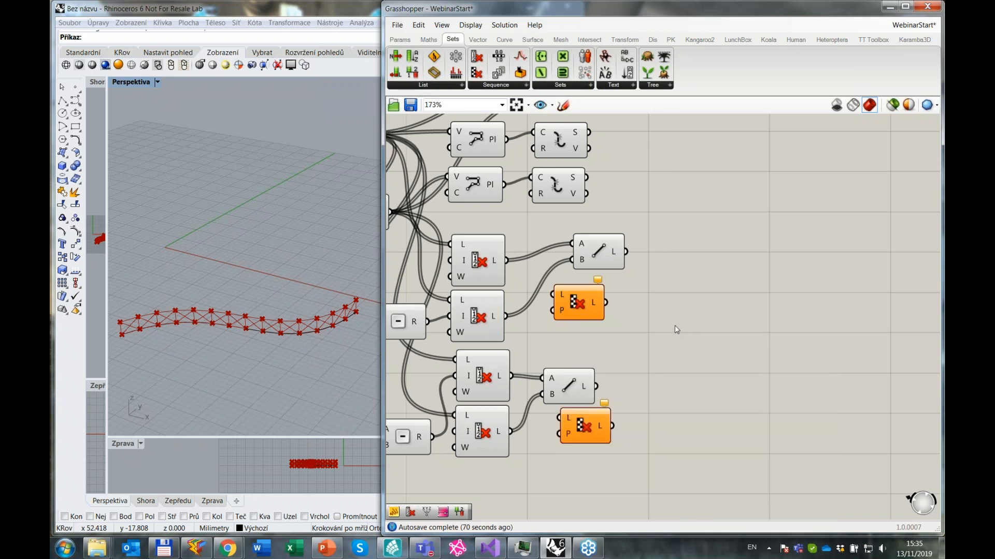
Connect the L output of the topmost Cull Index to the upper Cull Pattern's L input.
right_drag(561, 259, 668, 282)
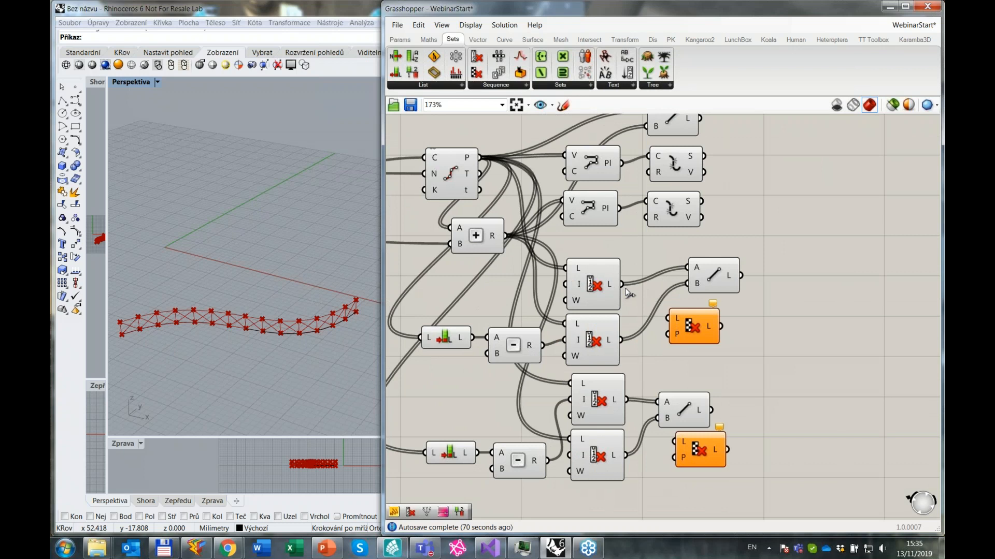
drag(622, 284, 669, 319)
drag(621, 340, 665, 337)
click(692, 337)
click(733, 362)
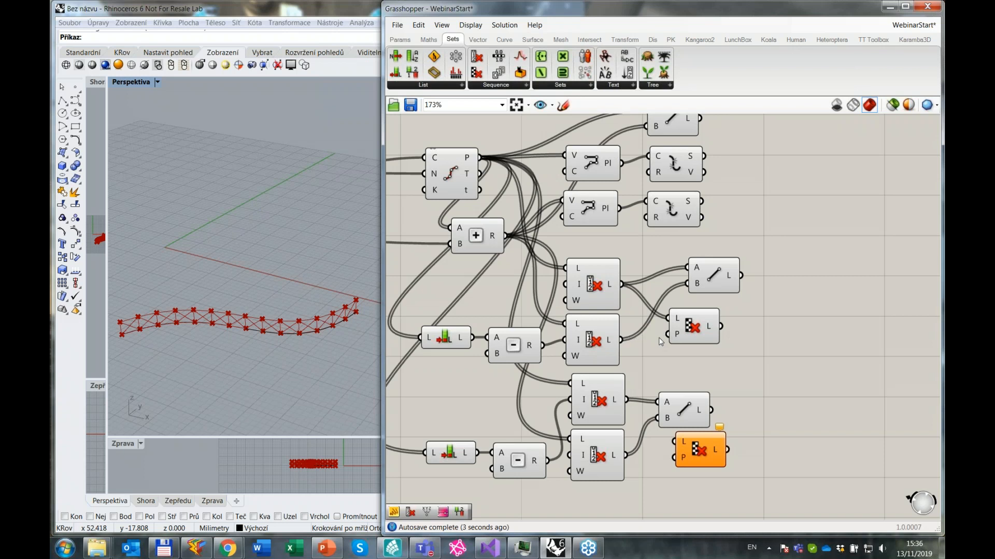
Duplicate the upper Cull Pattern below itself, feed the copy from the second Cull Index, and move the Line component farther away.
click(692, 332)
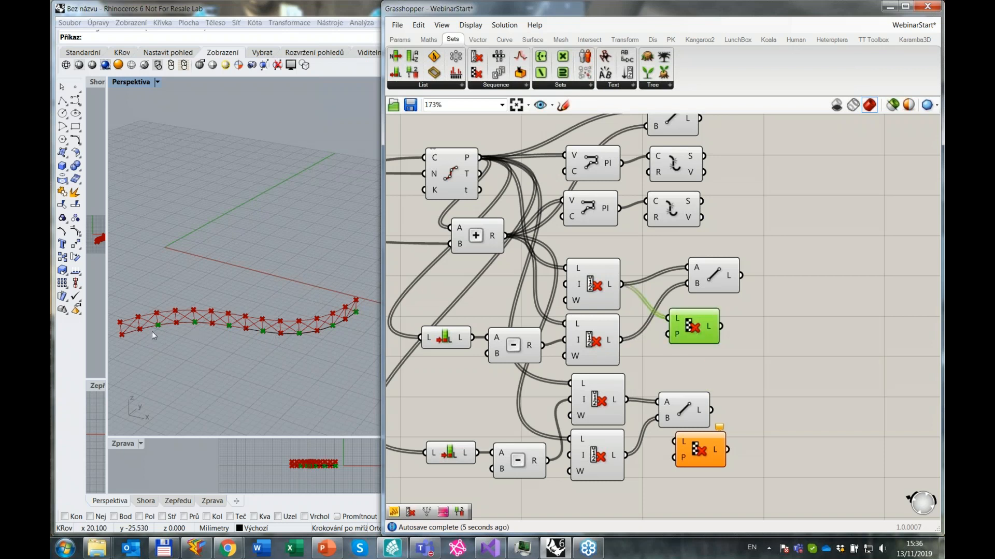
drag(688, 333, 685, 354)
drag(626, 343, 683, 349)
drag(726, 280, 776, 311)
drag(716, 367, 656, 282)
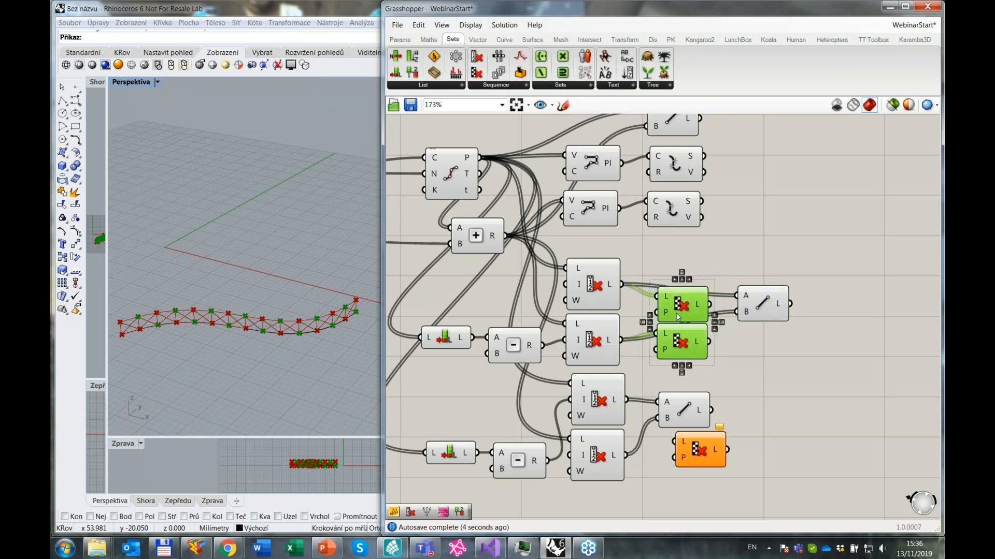
Move the lower diagonal Line farther from its Cull Index pair and delete the unconnected Cull Pattern beneath it.
drag(691, 356, 699, 365)
click(748, 481)
drag(769, 485, 778, 418)
key(Delete)
Copy the upper Cull Pattern pair beside the lower Cull Index pair and connect each Cull Index output to a copy's L input.
click(703, 359)
shift+click(698, 320)
drag(698, 320, 701, 416)
drag(627, 400, 673, 400)
drag(625, 455, 668, 438)
Connect the outputs of both Cull Pattern pairs to the A and B inputs of their respective diagonal Line components.
drag(721, 409, 751, 402)
drag(720, 446, 758, 418)
drag(710, 304, 736, 296)
drag(709, 342, 738, 311)
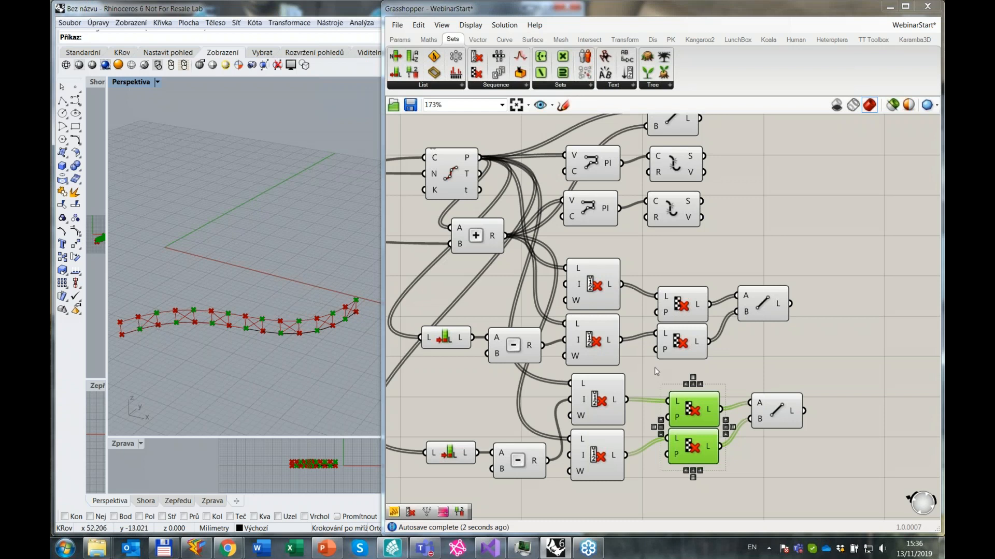
click(746, 383)
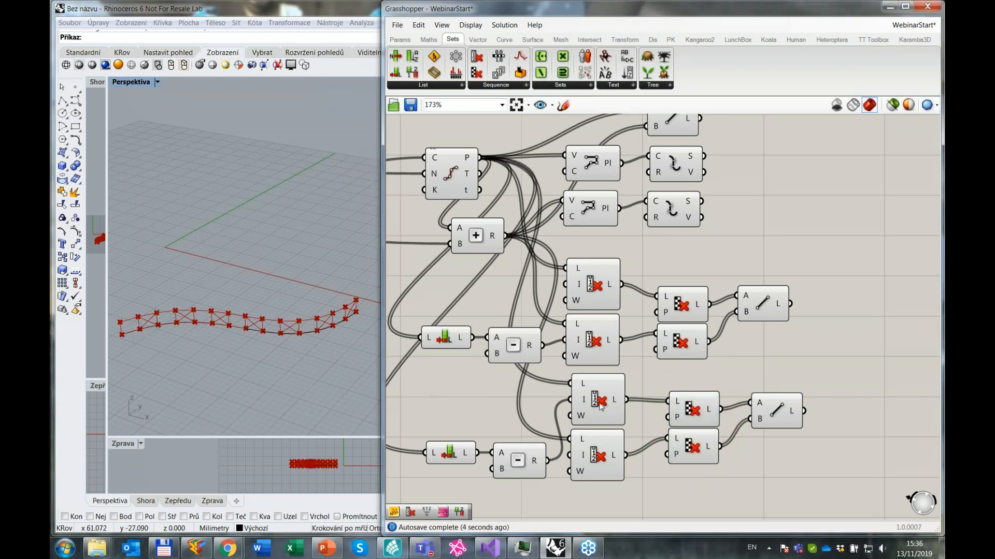
Try crossing the wires into the lower Cull Pattern pair and from that pair into the lower Line's A and B inputs.
drag(702, 417, 700, 402)
drag(702, 449, 700, 442)
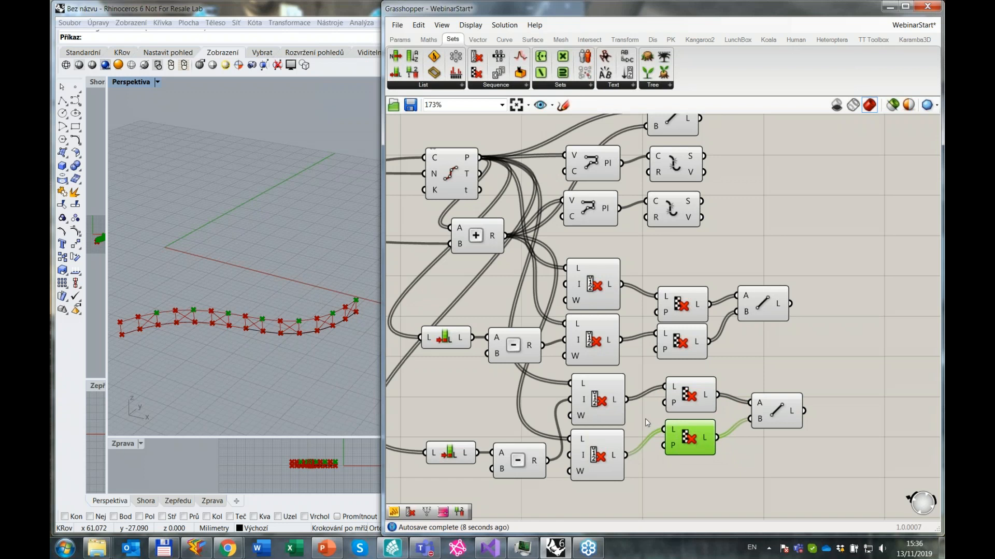
drag(627, 400, 665, 430)
drag(626, 456, 665, 386)
click(747, 456)
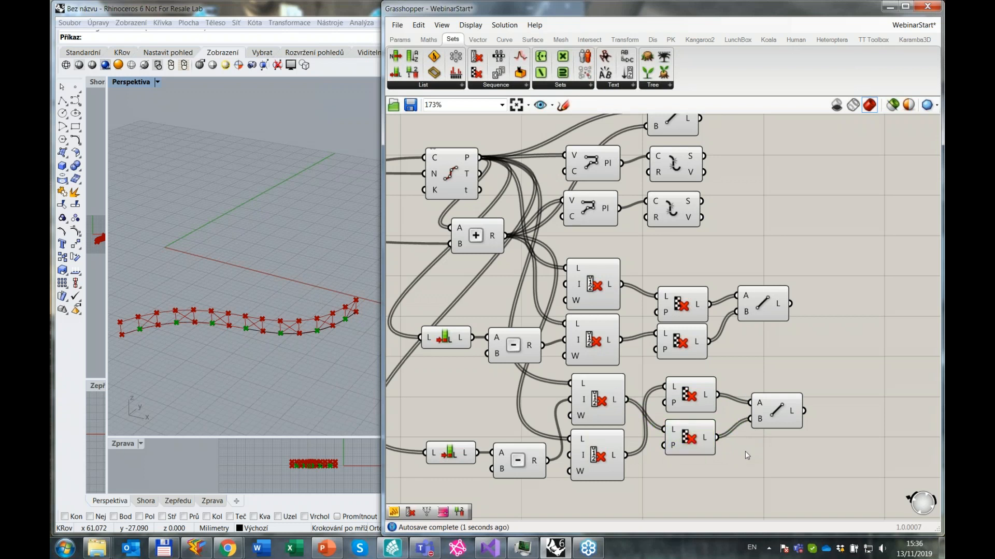
drag(717, 437, 751, 419)
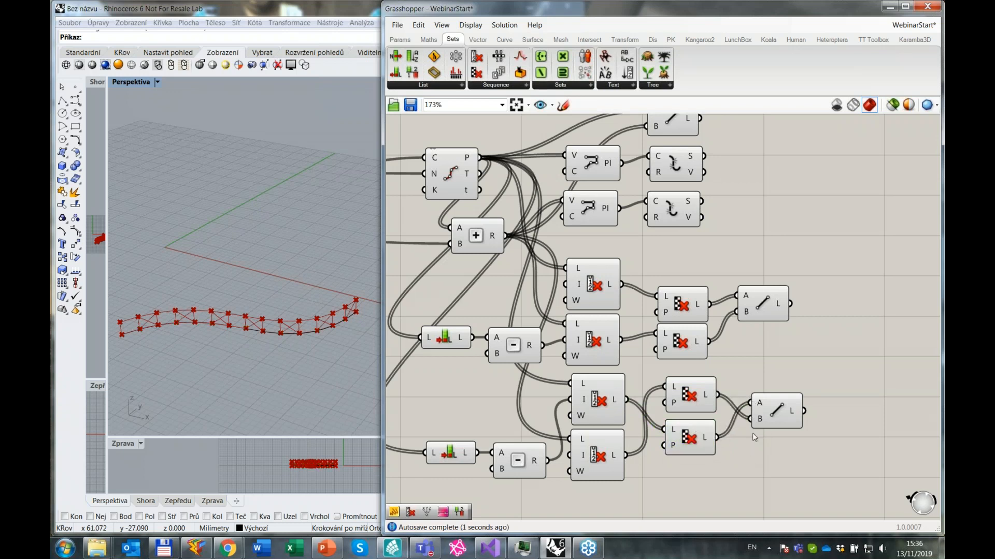
Undo the crossed wiring around the lower Cull Pattern pair and the last move of its bottom component.
click(691, 407)
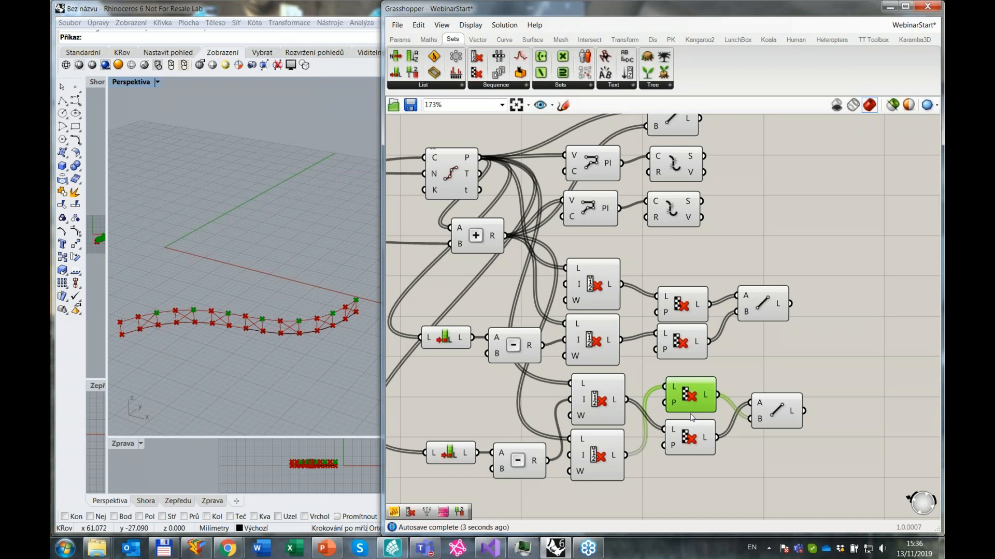
key(ctrl+z)
key(ctrl+z)
key(ctrl+z)
key(ctrl+z)
key(ctrl+z)
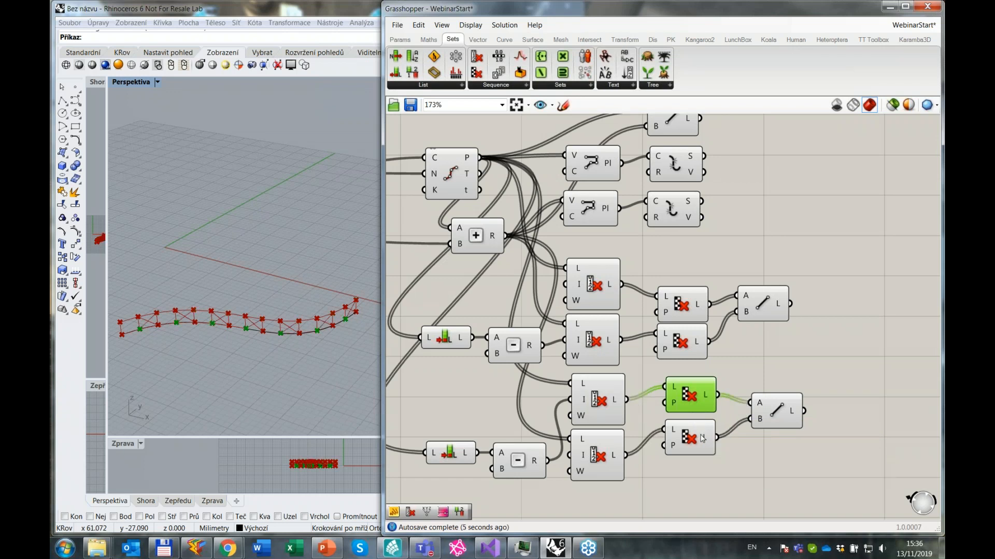
click(673, 416)
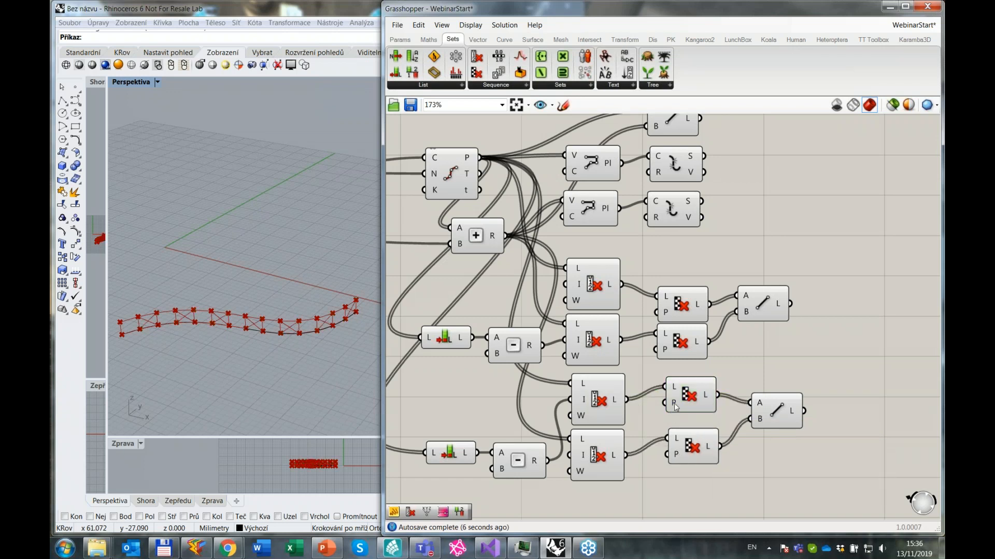
Set the P input of the first Cull Pattern in the lower pair to the boolean list True, False.
right_click(674, 403)
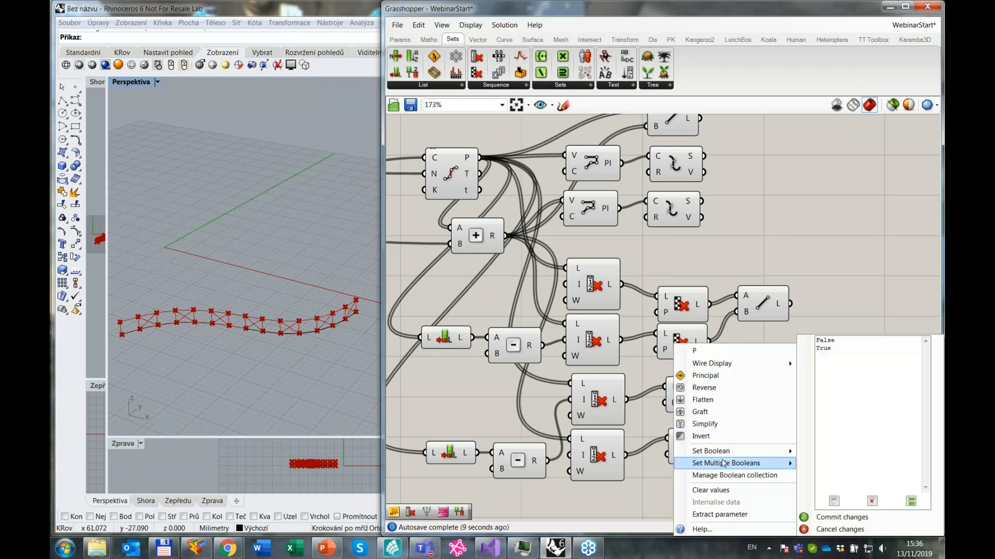
key(Escape)
right_drag(731, 413, 654, 364)
right_click(590, 355)
mouse_move(682, 468)
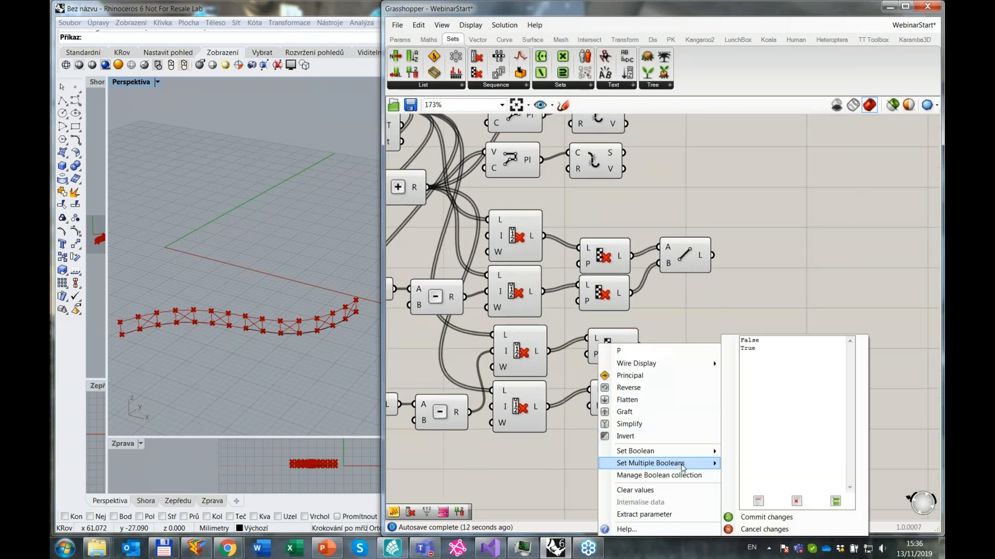
drag(763, 351, 722, 350)
key(BackSpace)
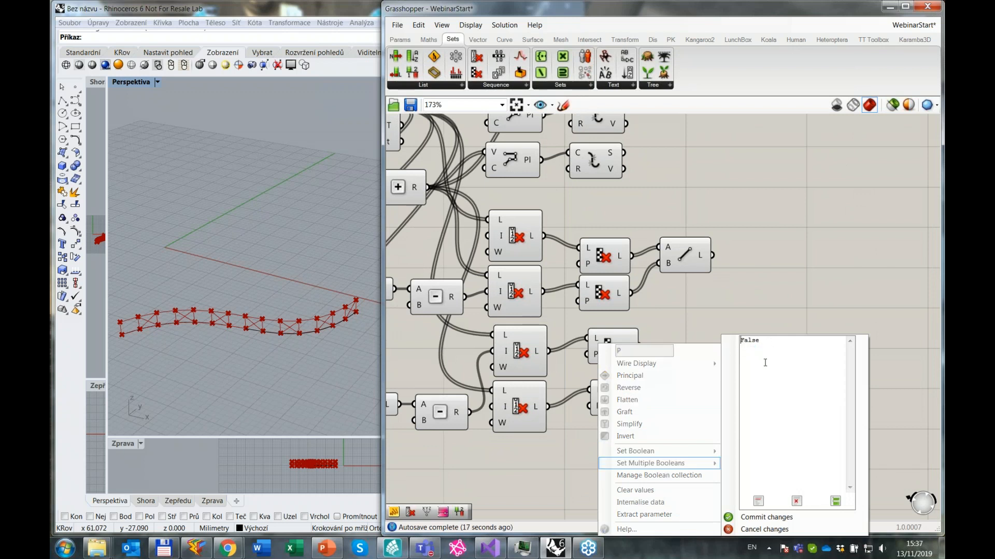
text(True)
key(Return)
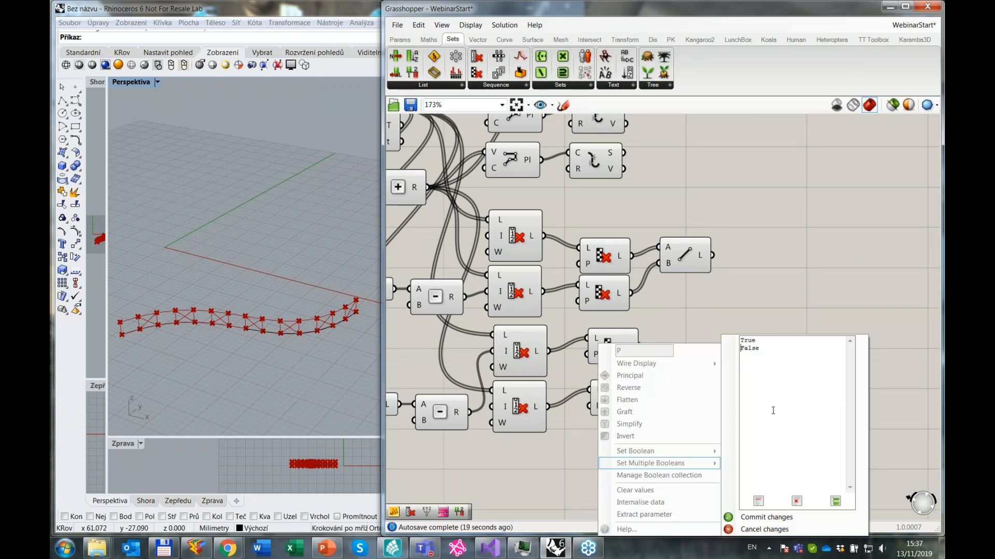
Set the pattern values of the lowest Cull Pattern component to True, False.
click(754, 518)
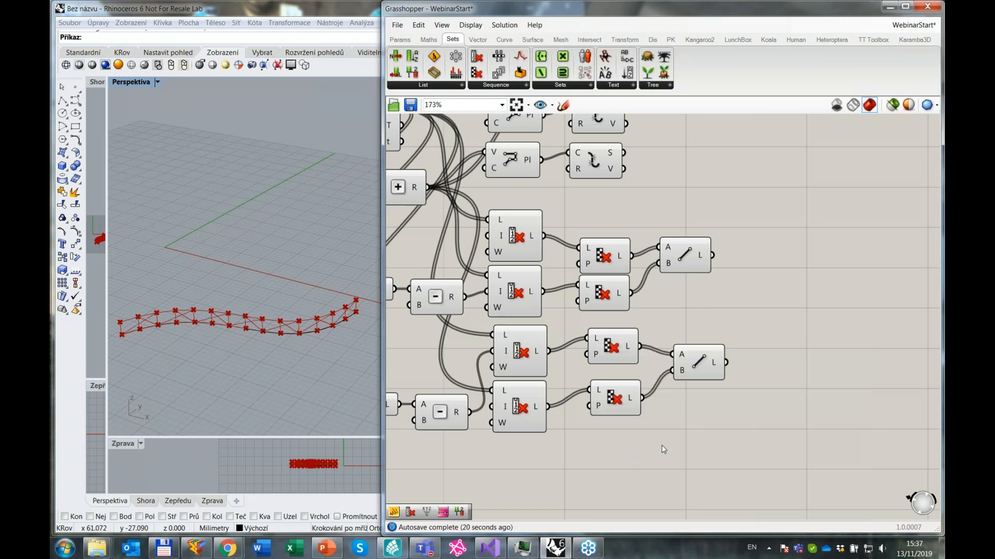
right_click(600, 408)
mouse_move(668, 463)
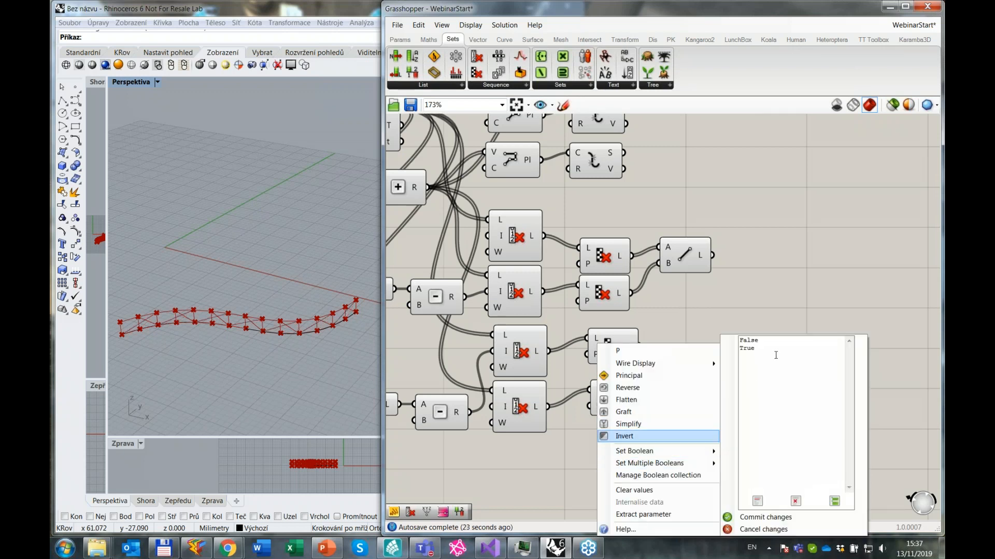
key(Escape)
right_click(599, 408)
mouse_move(632, 464)
click(760, 363)
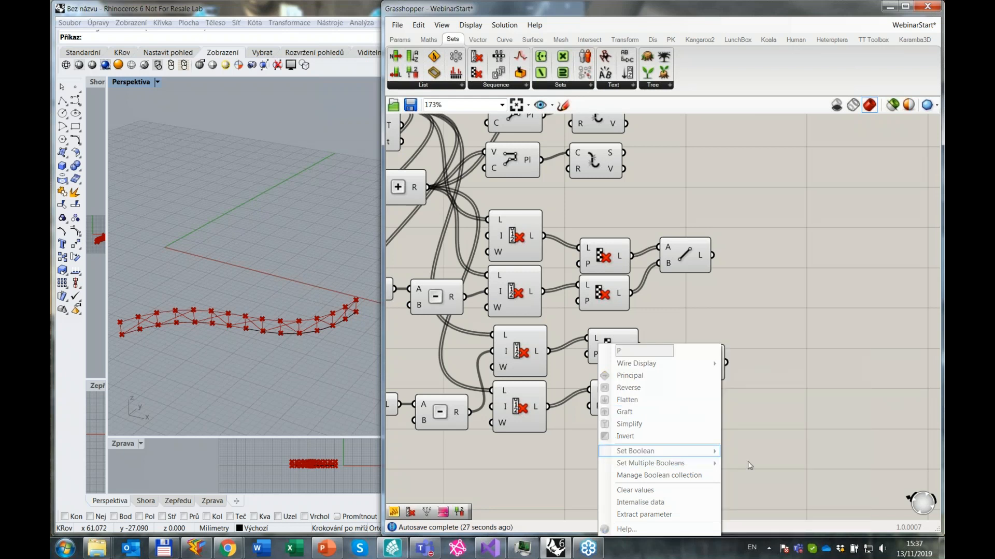
right_click(600, 410)
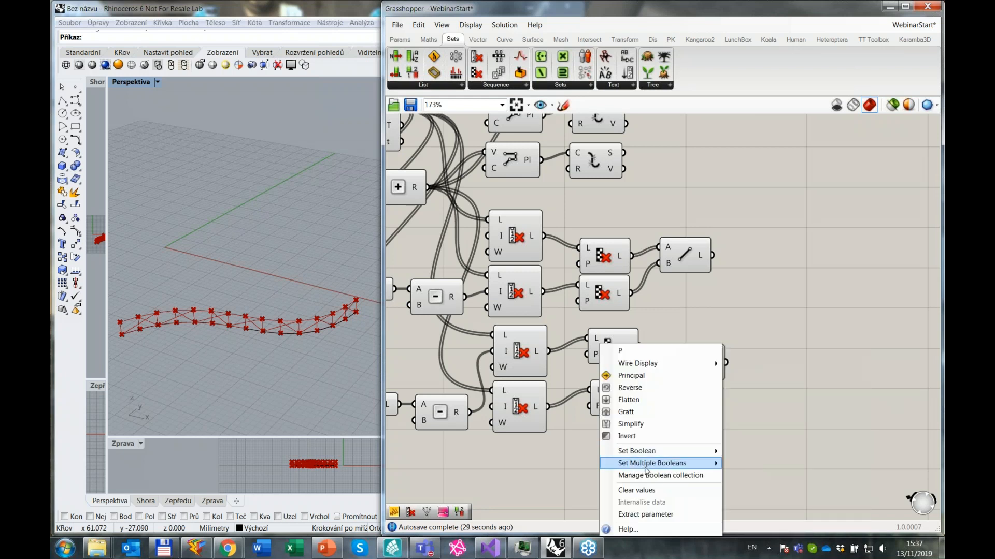
mouse_move(692, 463)
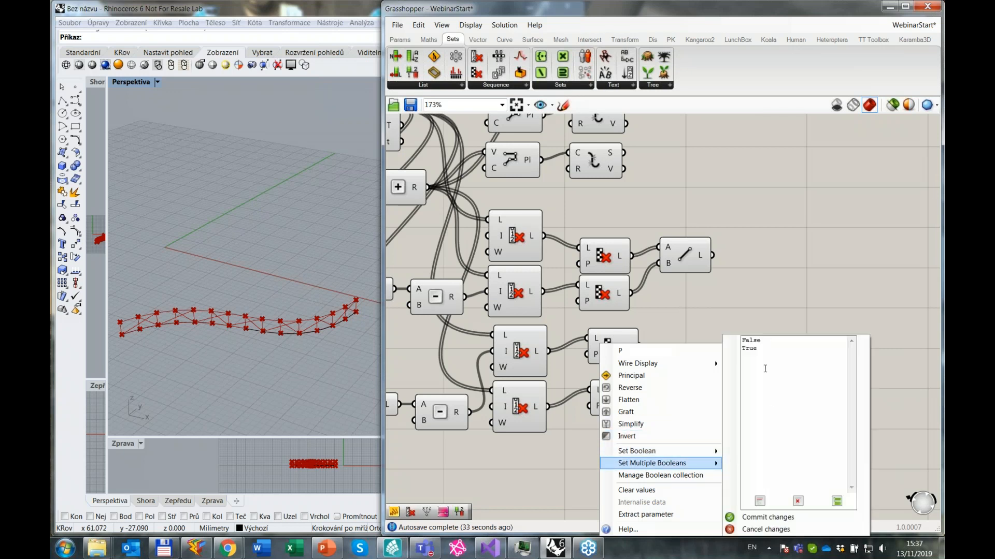
drag(759, 352, 736, 349)
key(BackSpace)
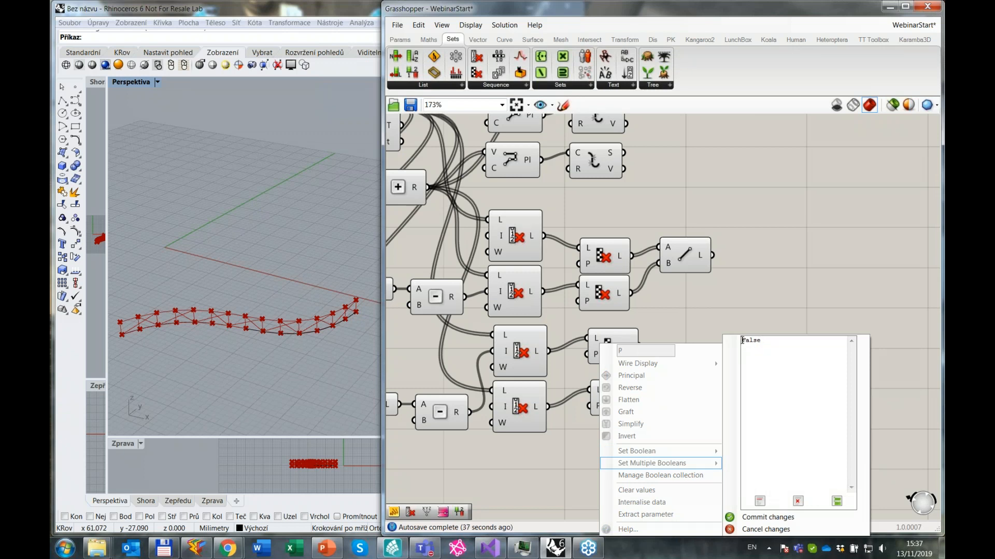
text(True)
key(Return)
click(761, 517)
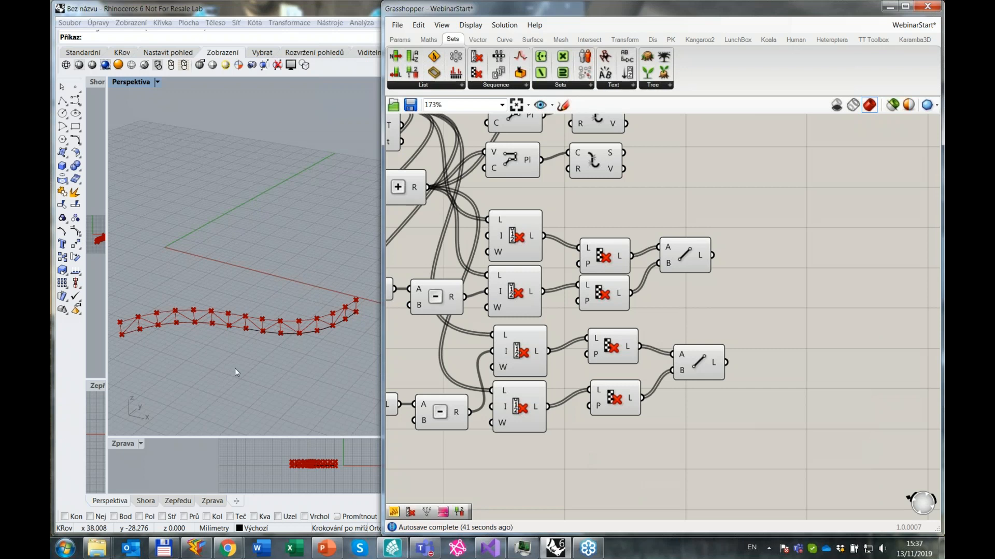
Add an Entwine component in the free area beyond the truss line components.
scroll(739, 416, down, 2)
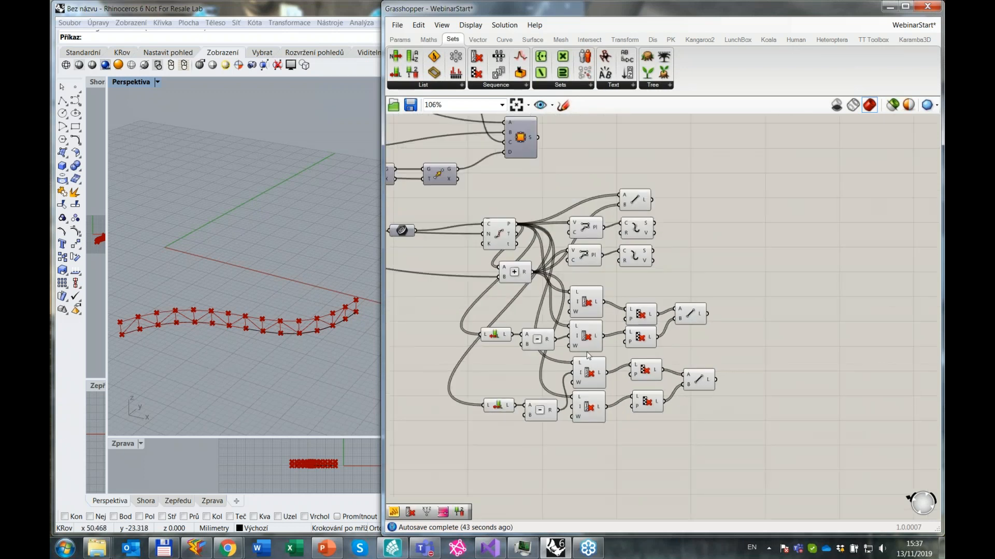
scroll(545, 332, down, 1)
right_drag(749, 289, 718, 310)
double_click(727, 316)
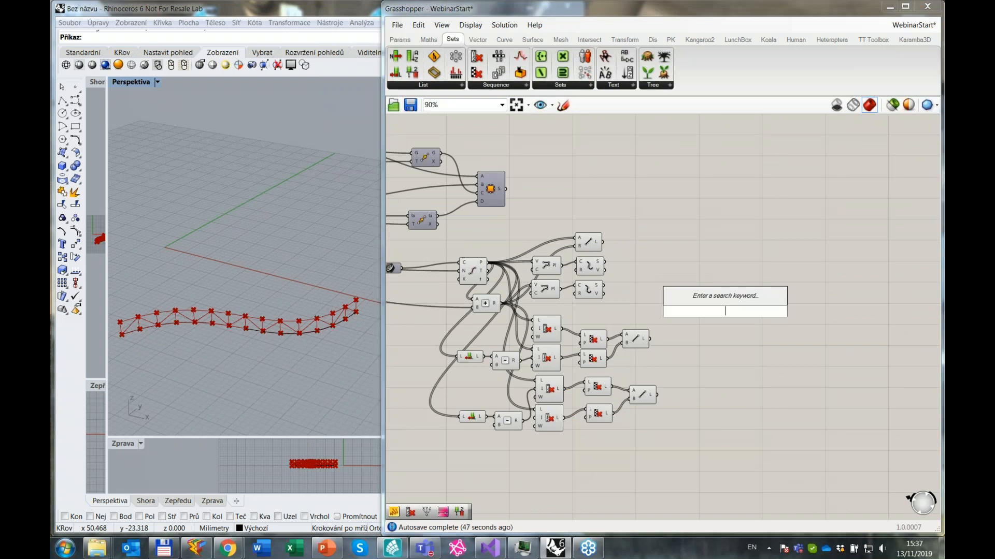
text(entw)
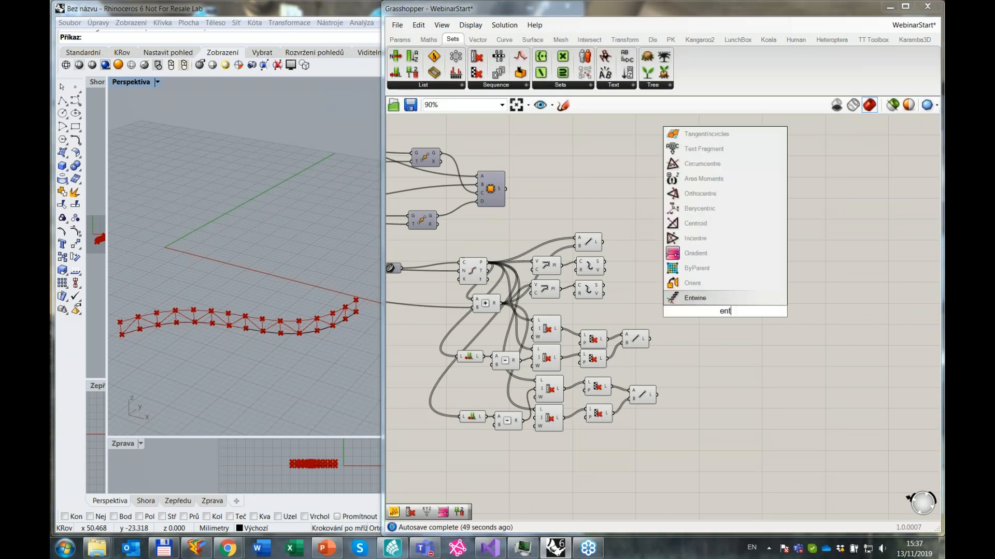
click(718, 299)
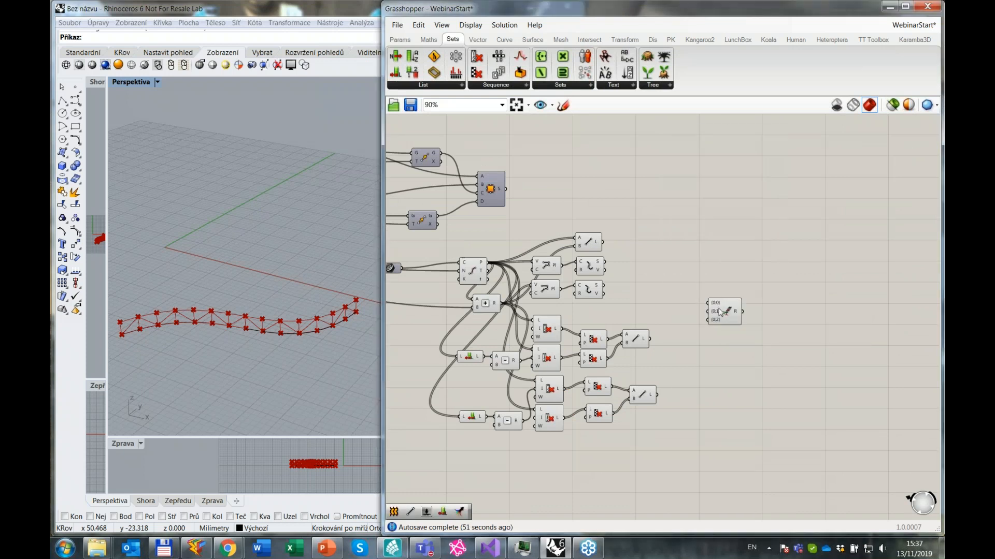
Add a fourth input to Entwine and wire in the segments of both exploded polylines and both diagonal Line outputs.
drag(605, 262, 704, 329)
scroll(706, 331, up, 6)
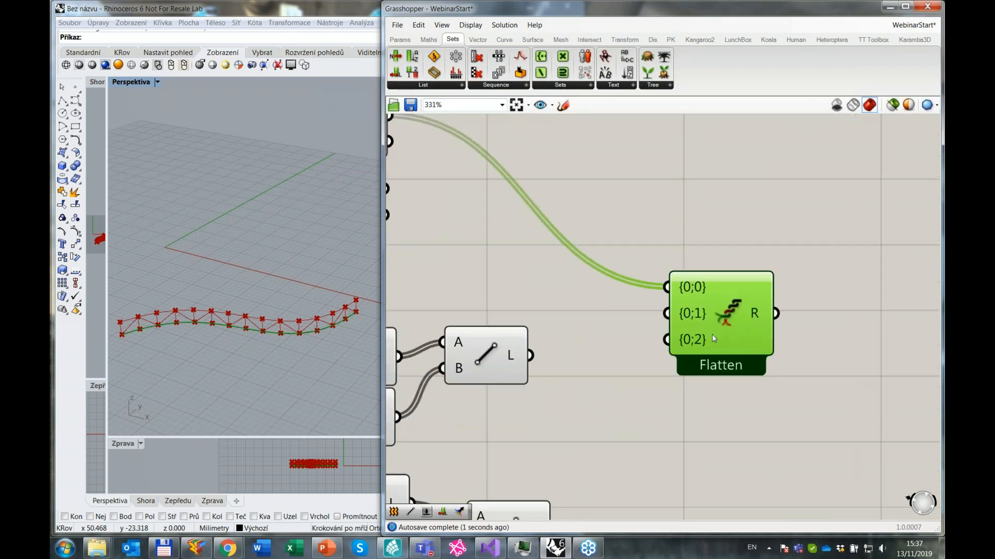
click(712, 355)
scroll(695, 341, down, 2)
drag(432, 215, 670, 314)
drag(553, 357, 669, 332)
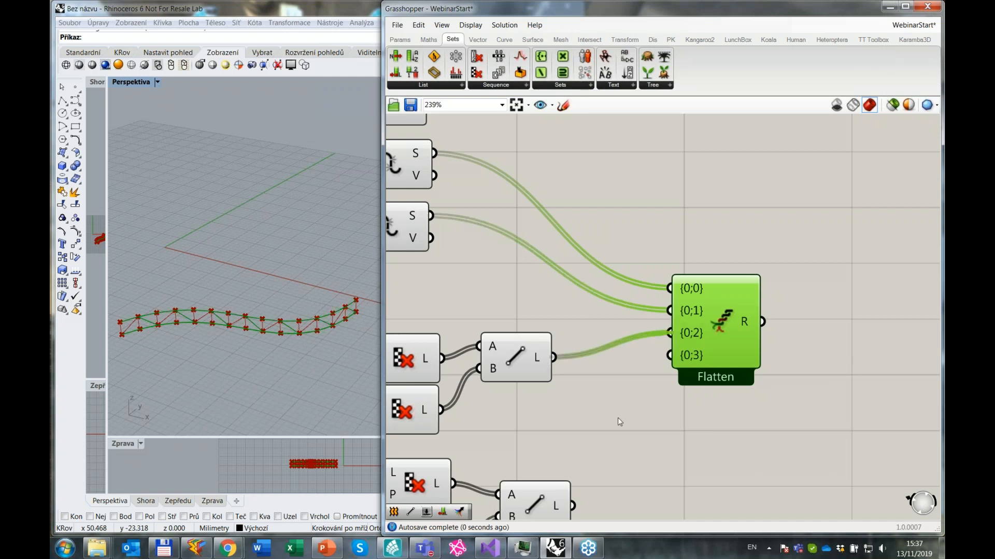
drag(572, 505, 674, 356)
click(767, 353)
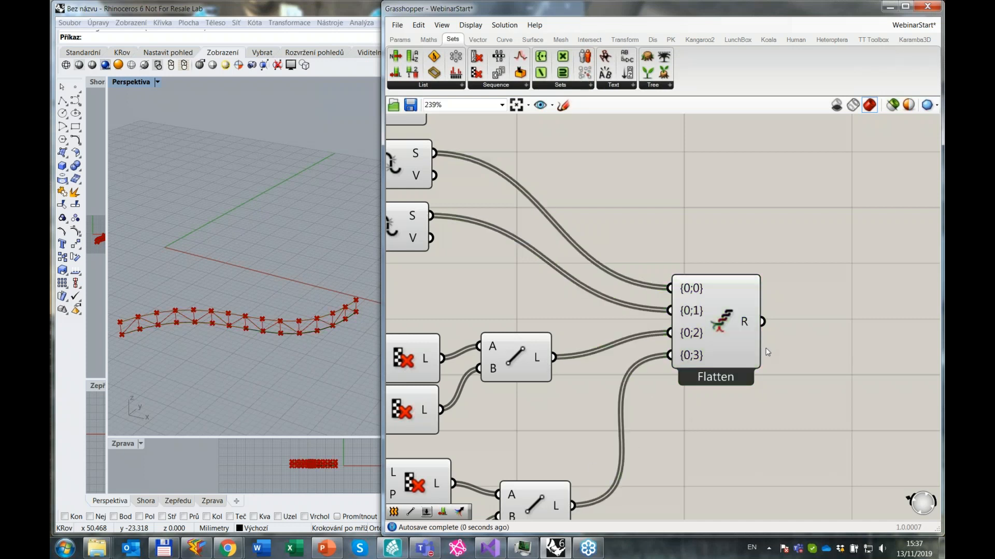
Flatten the Entwine result output and inspect its data.
right_click(744, 325)
click(804, 300)
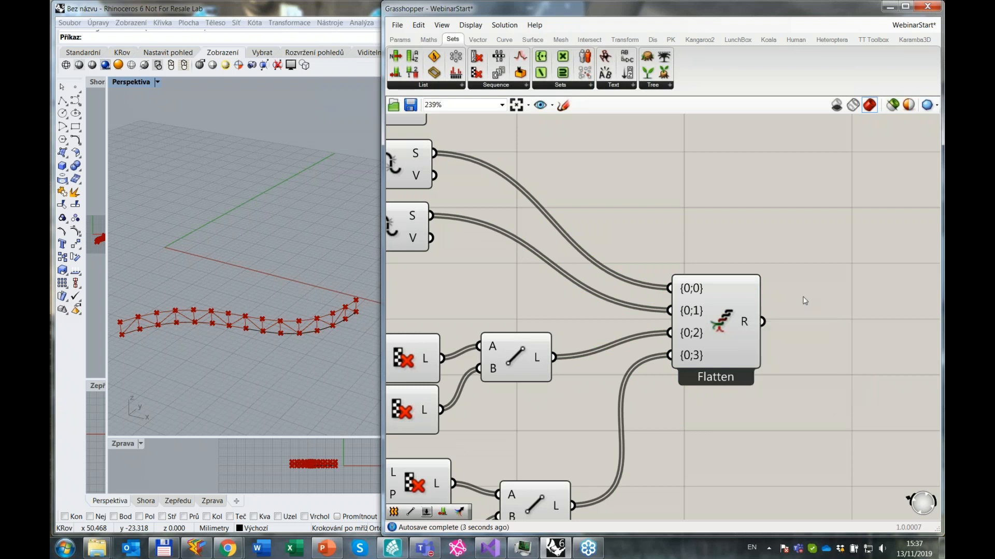
right_click(746, 324)
click(775, 366)
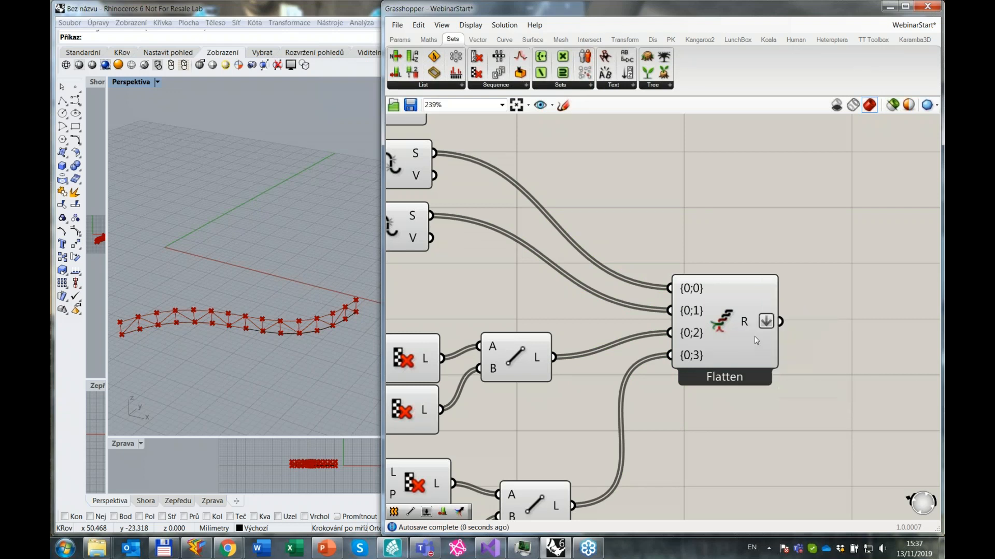
mouse_move(753, 329)
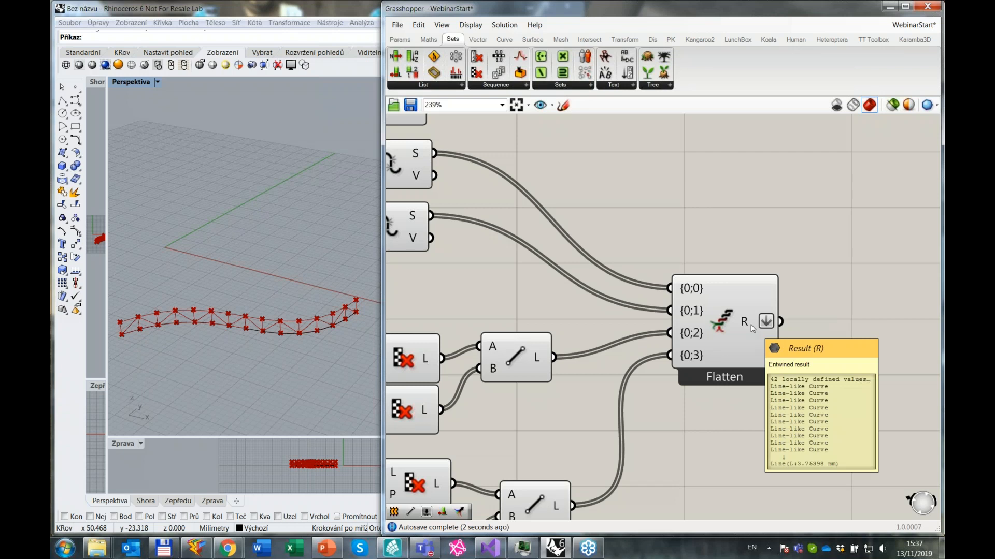
Move the uppermost Line component of the truss slightly higher, away from the polyline components.
scroll(752, 328, down, 3)
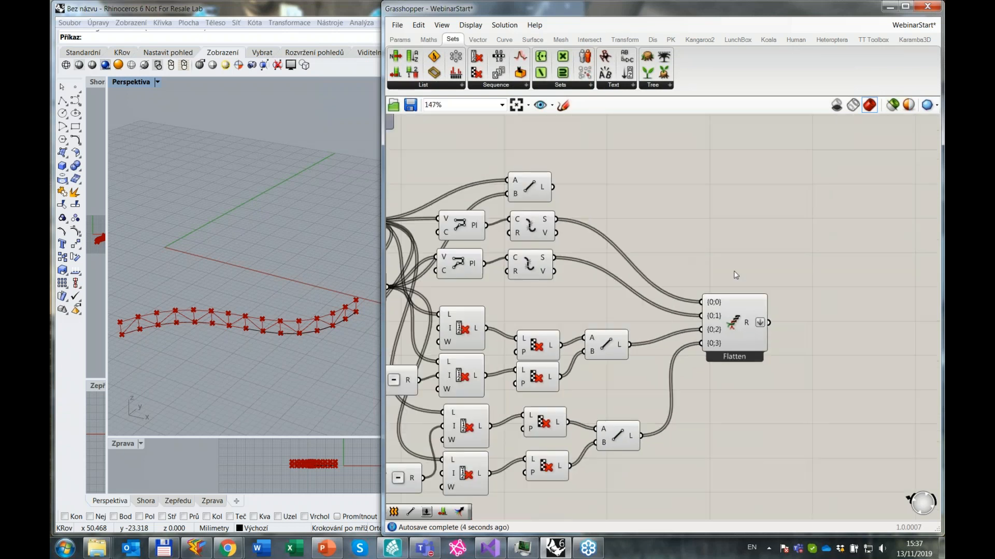
scroll(753, 308, down, 3)
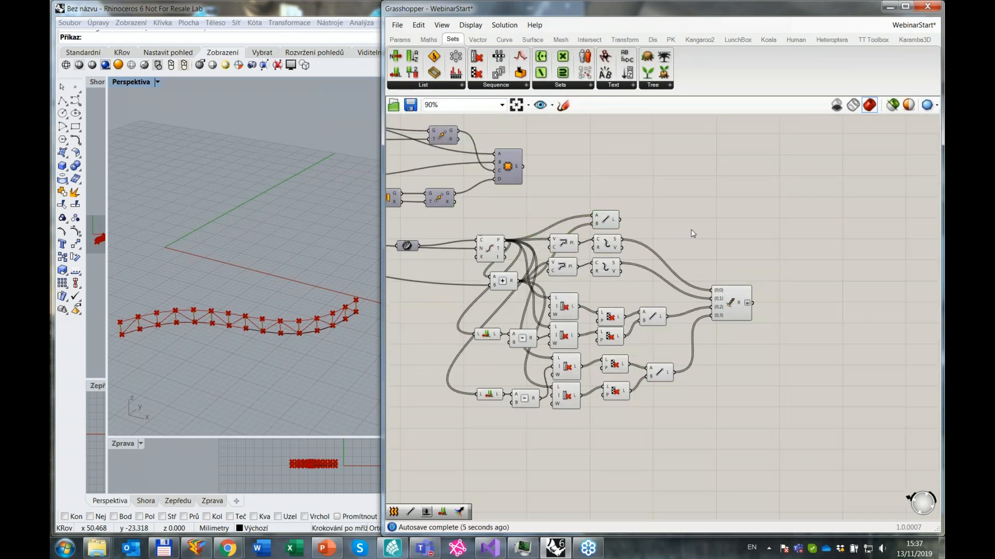
drag(599, 222, 598, 214)
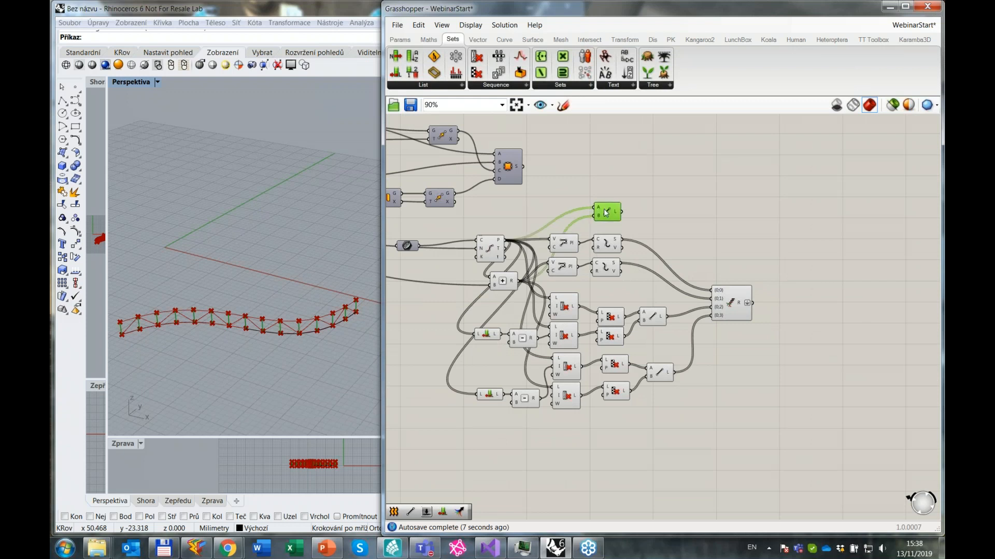
scroll(536, 192, down, 1)
scroll(537, 192, up, 2)
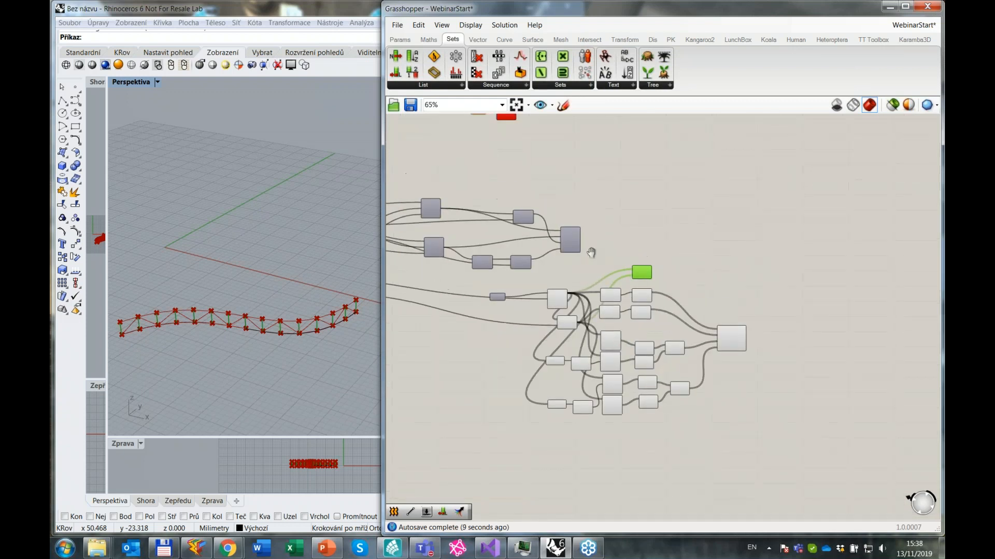
click(636, 253)
Add a Divide Surface component beside the edge surface component and feed that surface into its S input.
right_drag(623, 228, 655, 212)
double_click(657, 218)
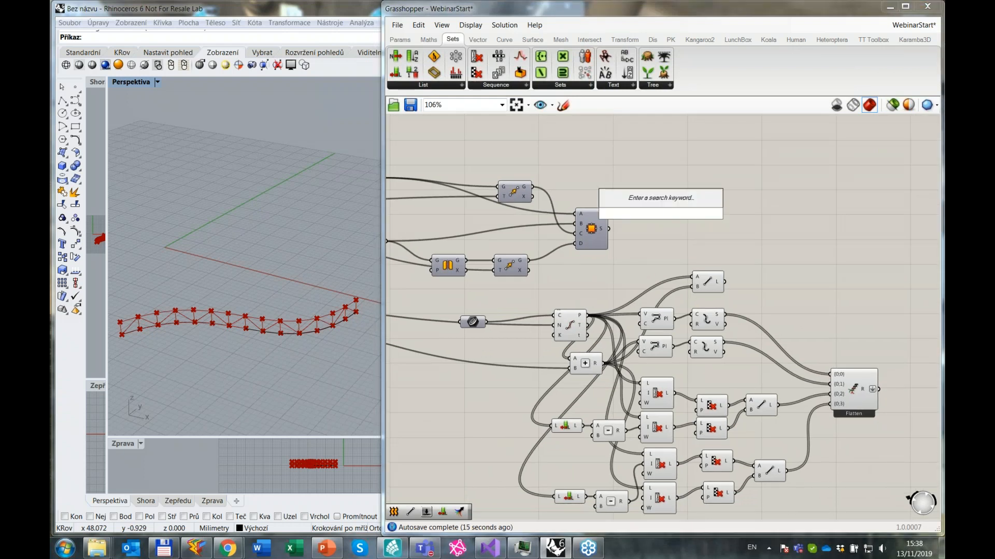
text(e)
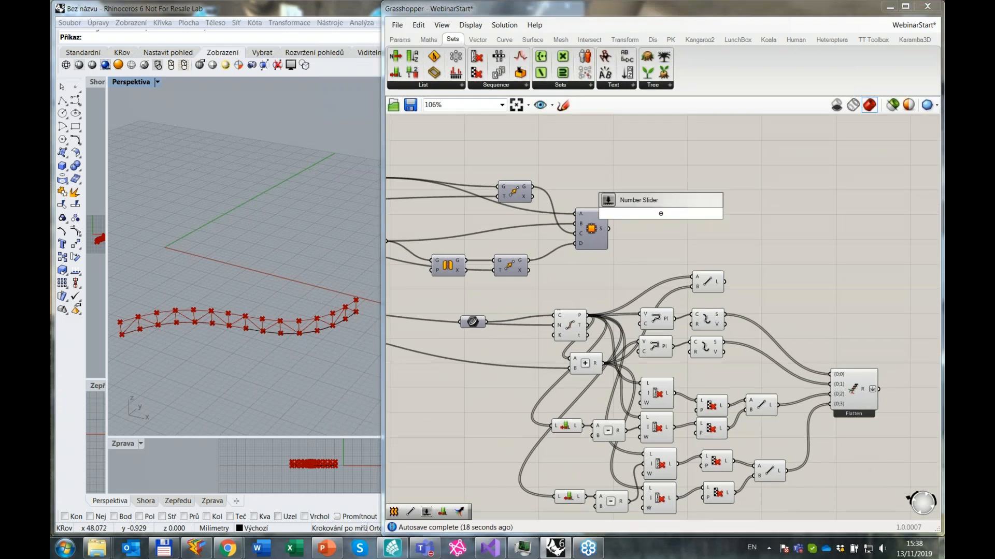
key(BackSpace)
text(divi)
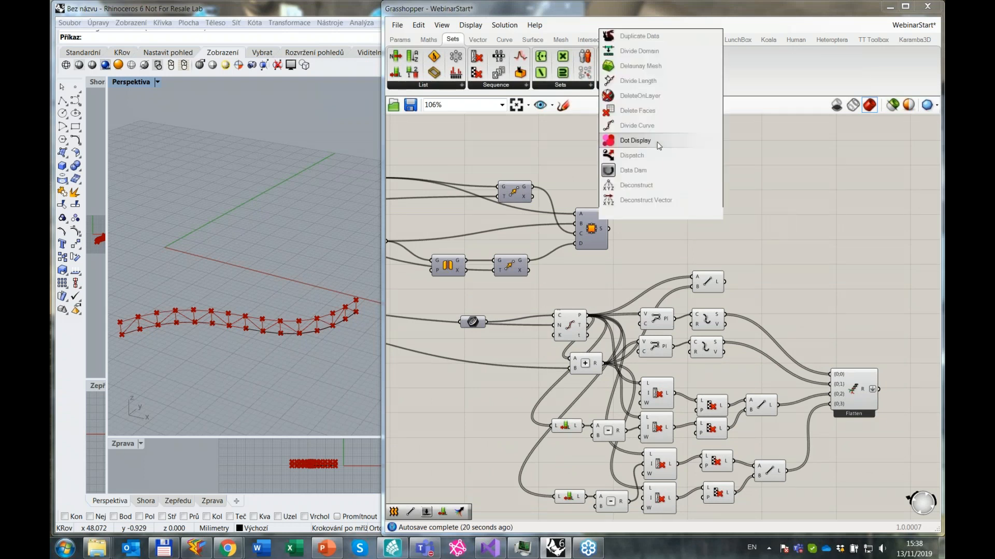
key(Up)
key(Up)
key(Up)
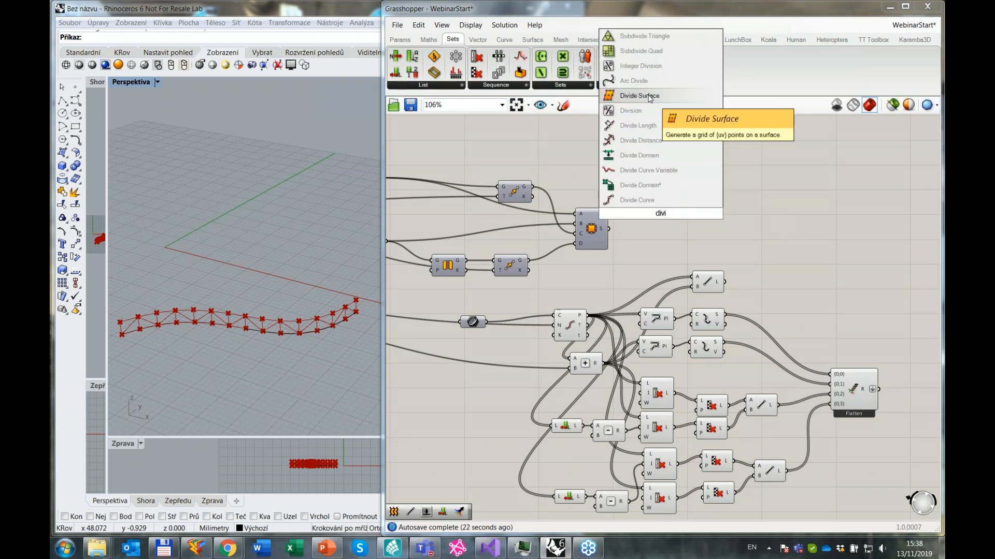
key(Return)
drag(663, 218, 700, 219)
drag(609, 229, 679, 205)
Connect the x division slider (14) to U and the y division slider (12) to V of Divide Surface.
scroll(655, 231, down, 3)
right_drag(656, 232, 745, 225)
mouse_move(317, 236)
right_down()
mouse_move(315, 259)
mouse_move(322, 242)
right_up()
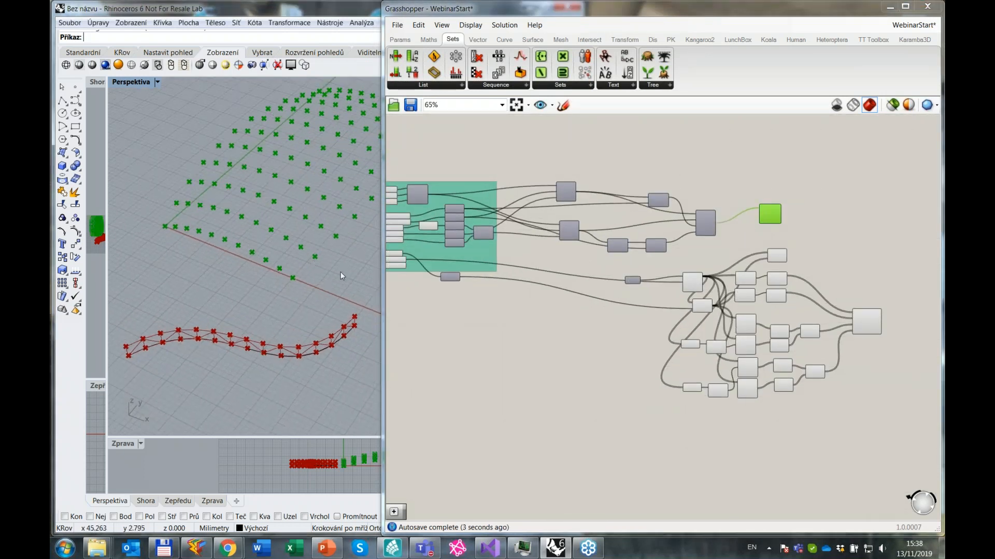
click(504, 305)
right_drag(505, 305, 561, 300)
drag(465, 254, 820, 210)
drag(464, 260, 818, 215)
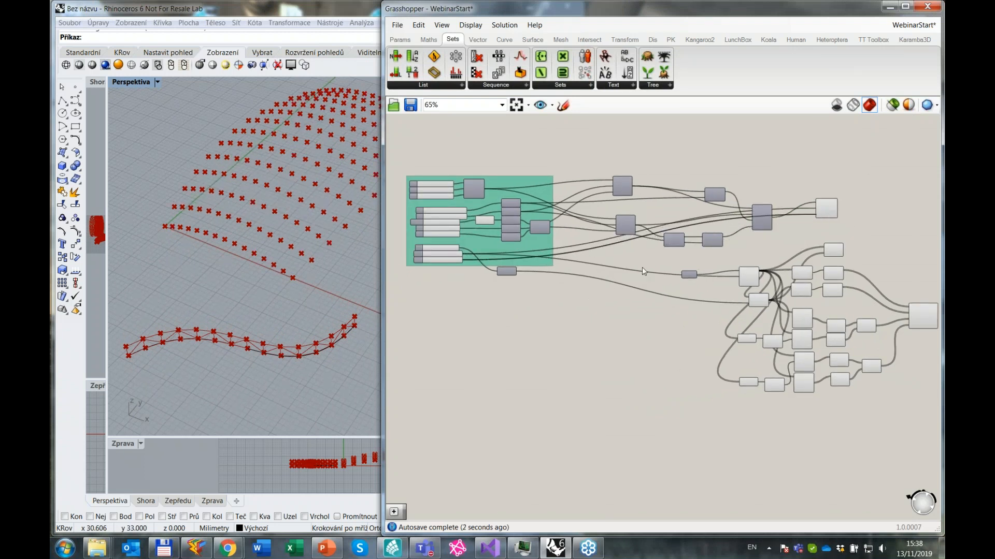
Examine the division sliders and the count values reaching the U and V inputs of Divide Surface.
scroll(437, 261, up, 5)
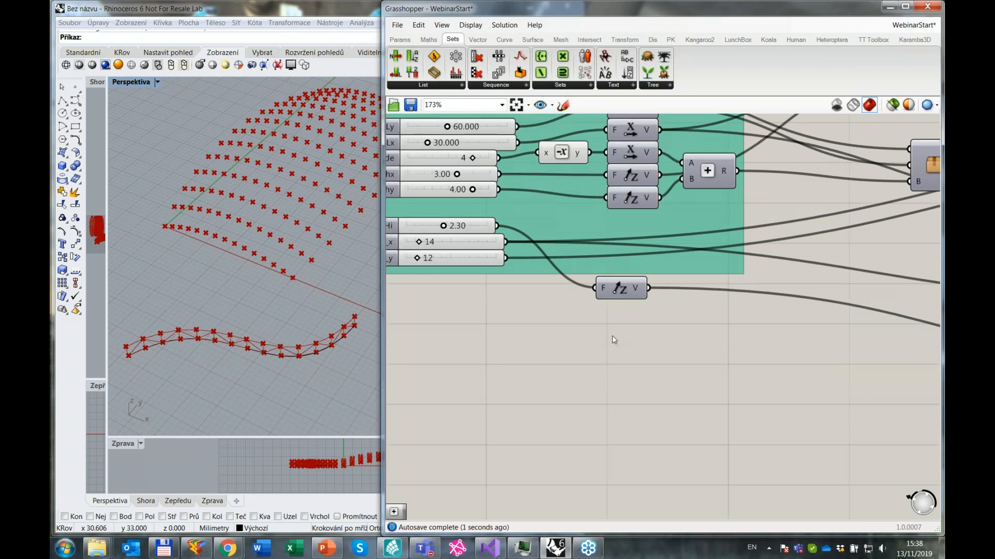
scroll(604, 332, down, 5)
right_drag(781, 263, 625, 259)
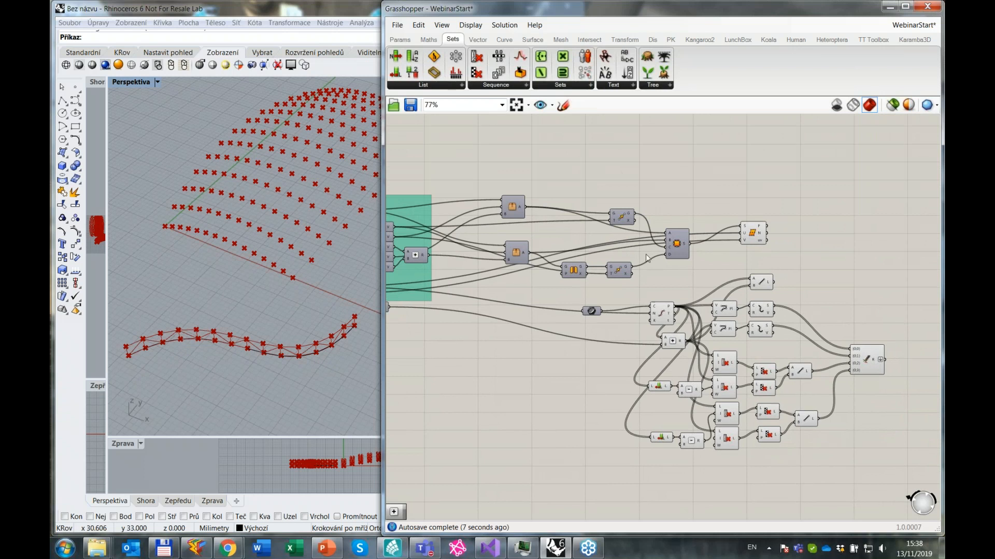
scroll(748, 261, up, 3)
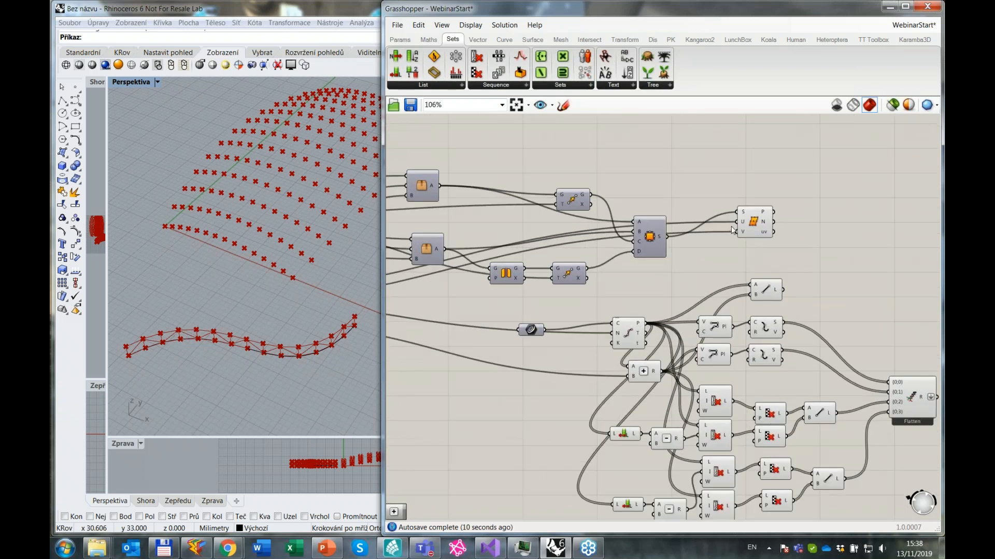
scroll(735, 230, up, 9)
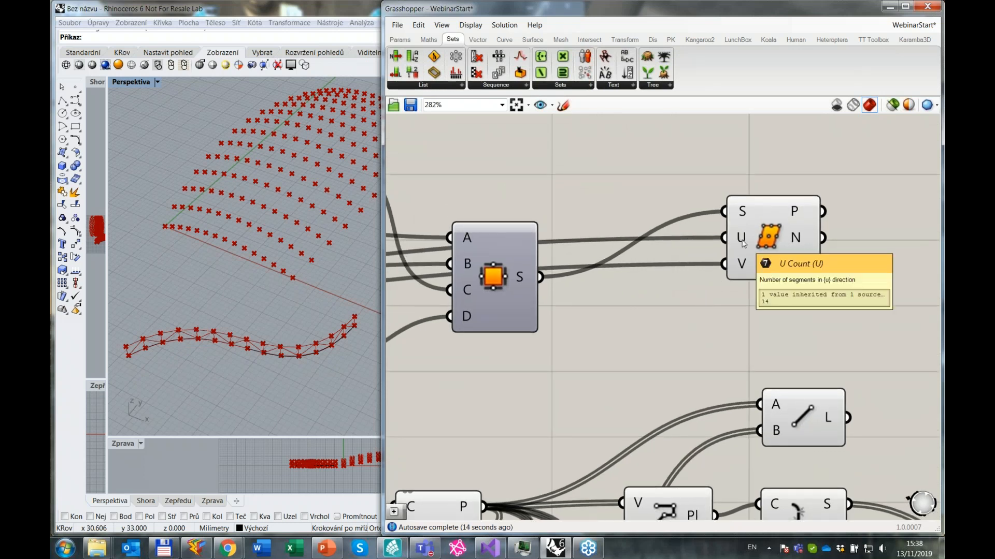
scroll(735, 242, down, 8)
right_drag(655, 191, 644, 205)
scroll(735, 191, up, 9)
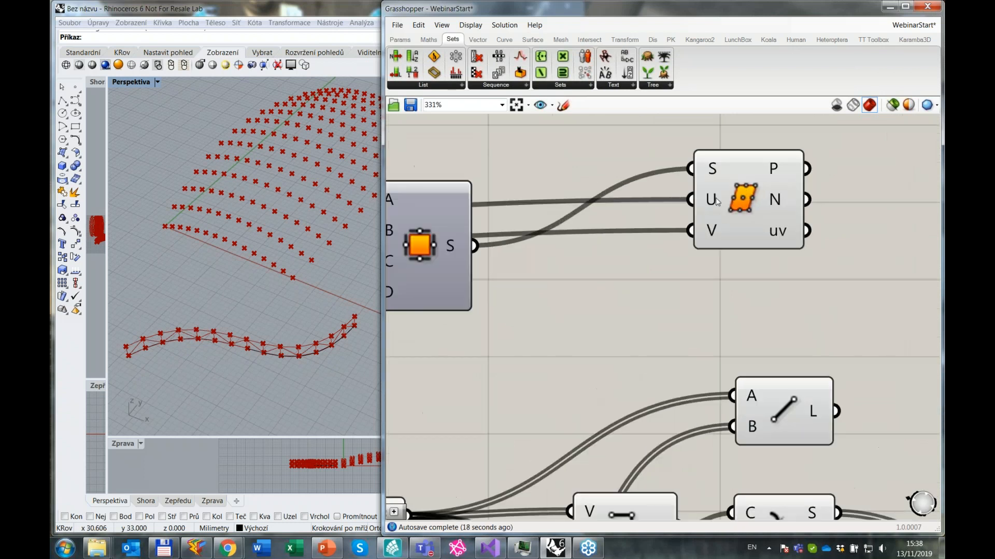
Disconnect the slider wires from the U and V inputs of Divide Surface.
right_click(718, 202)
mouse_move(814, 218)
click(854, 245)
right_click(715, 229)
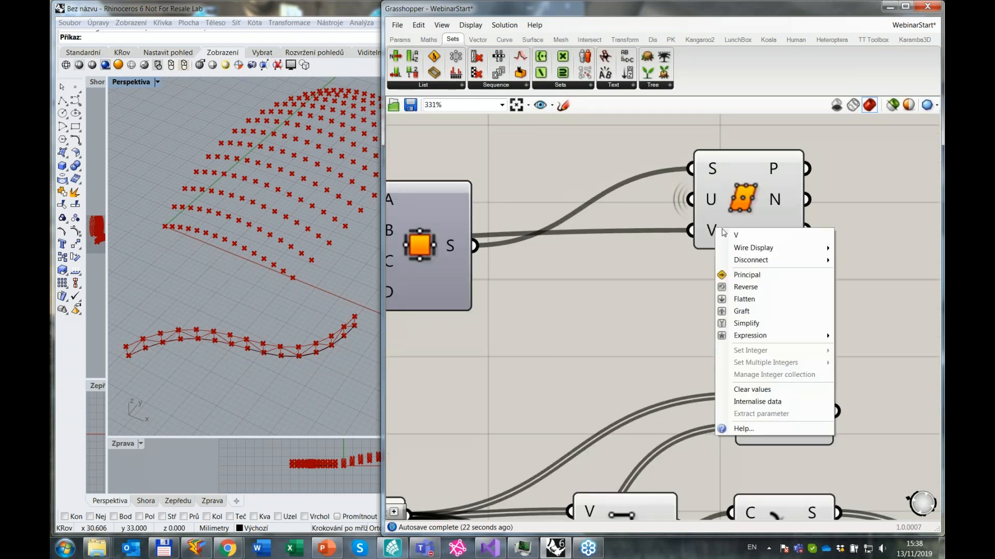
mouse_move(798, 248)
click(861, 274)
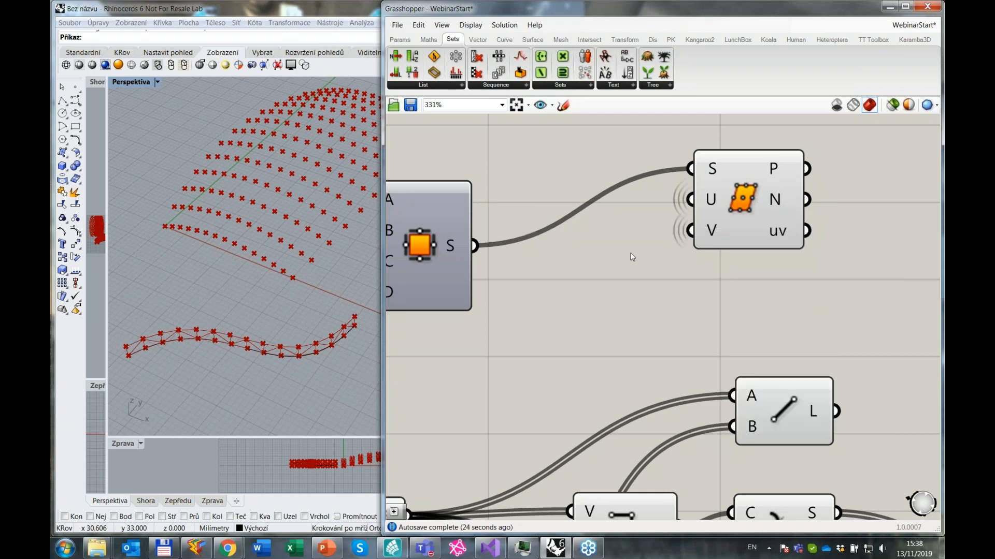
Move the Divide Surface component closer to the edge surface component.
scroll(632, 256, down, 4)
click(688, 232)
click(681, 279)
drag(694, 243, 641, 263)
click(674, 287)
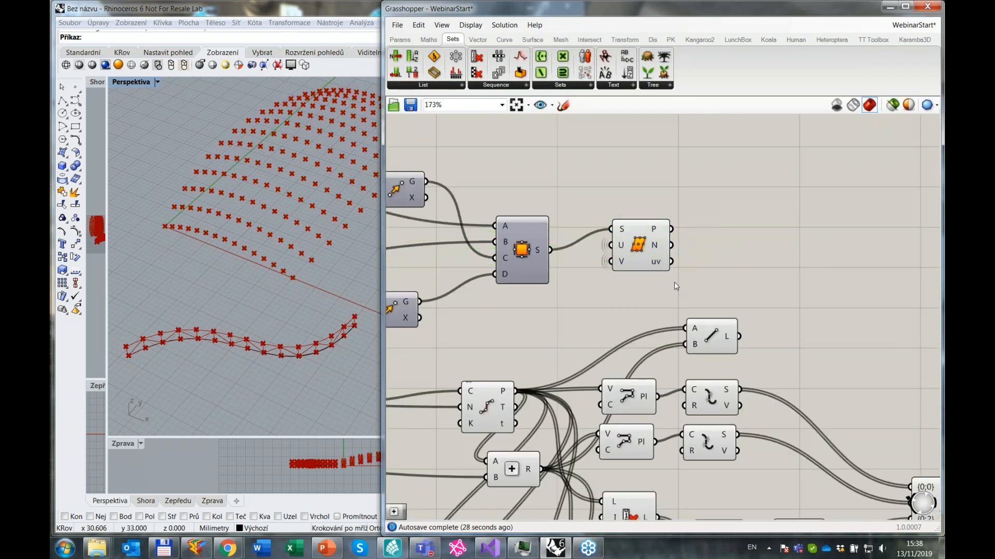
Add a second Entwine component beyond the existing one and wire the first Entwine's result into its first input.
scroll(673, 282, down, 5)
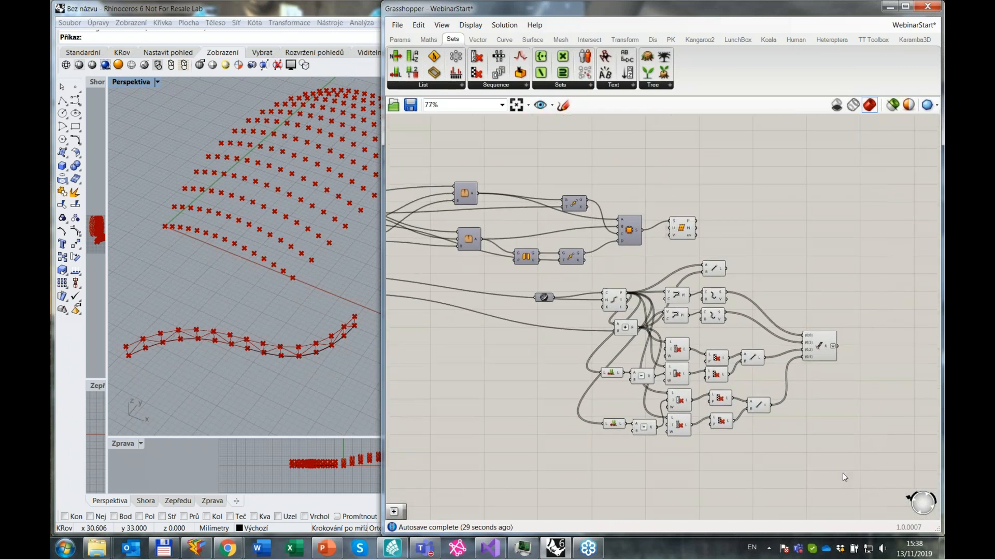
right_drag(860, 381, 750, 340)
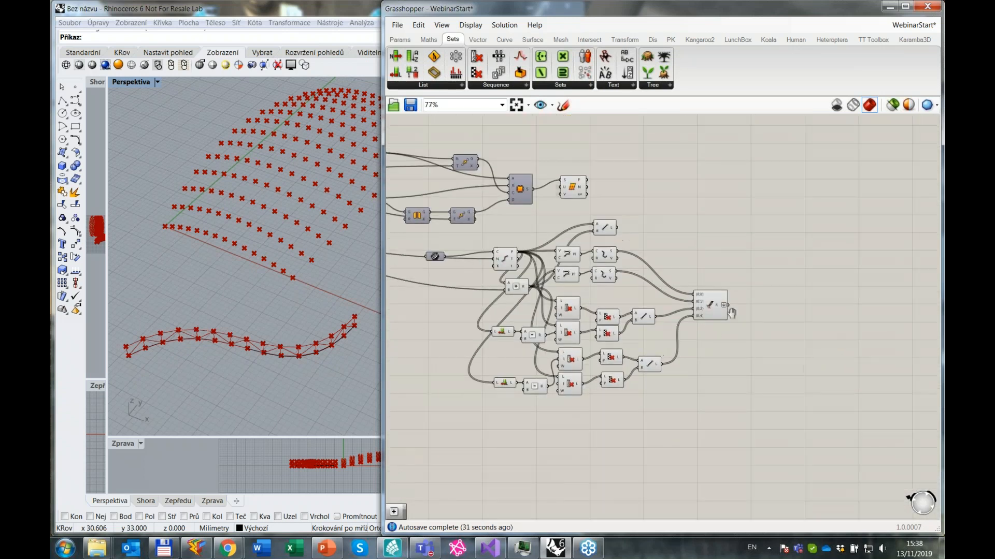
click(708, 316)
click(733, 315)
double_click(773, 327)
text(ent)
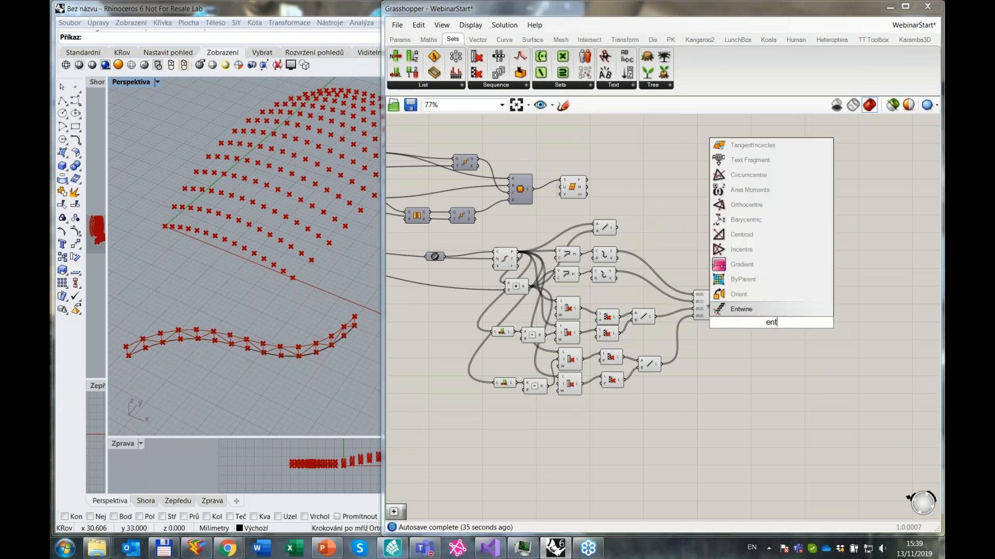
key(Return)
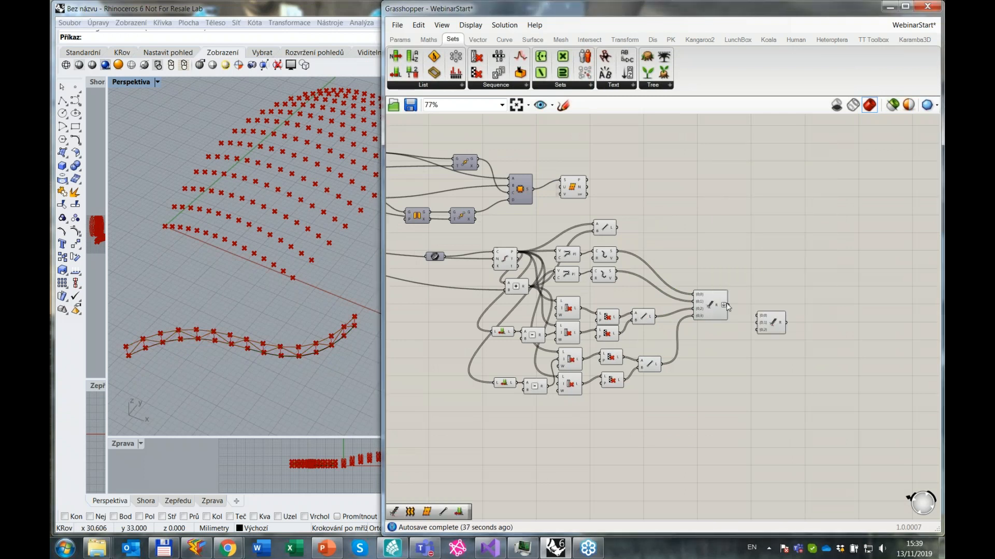
drag(754, 317, 758, 315)
Move the Divide Curve component down and away from the components it feeds, below the curve parameter.
drag(510, 265, 472, 280)
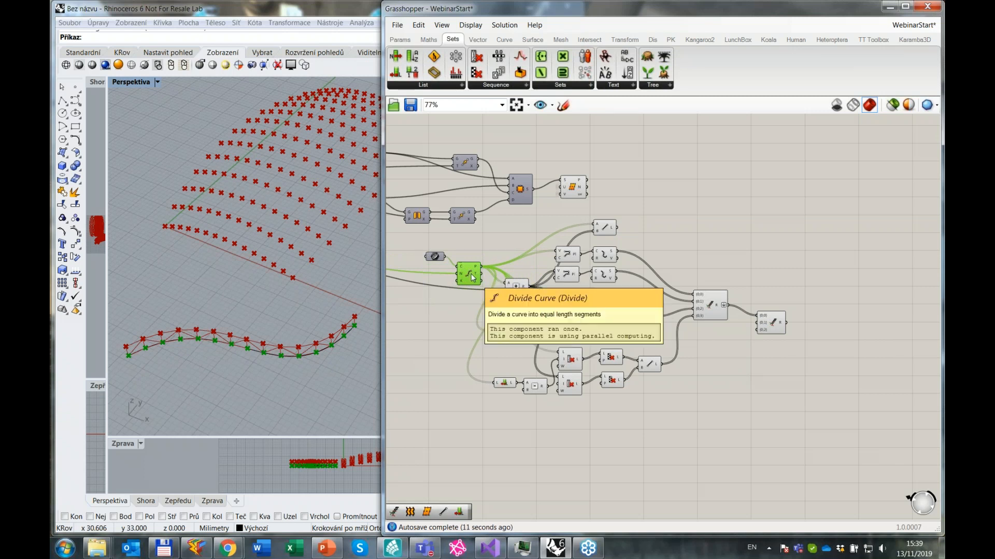
scroll(470, 275, up, 3)
drag(465, 278, 421, 338)
mouse_move(435, 325)
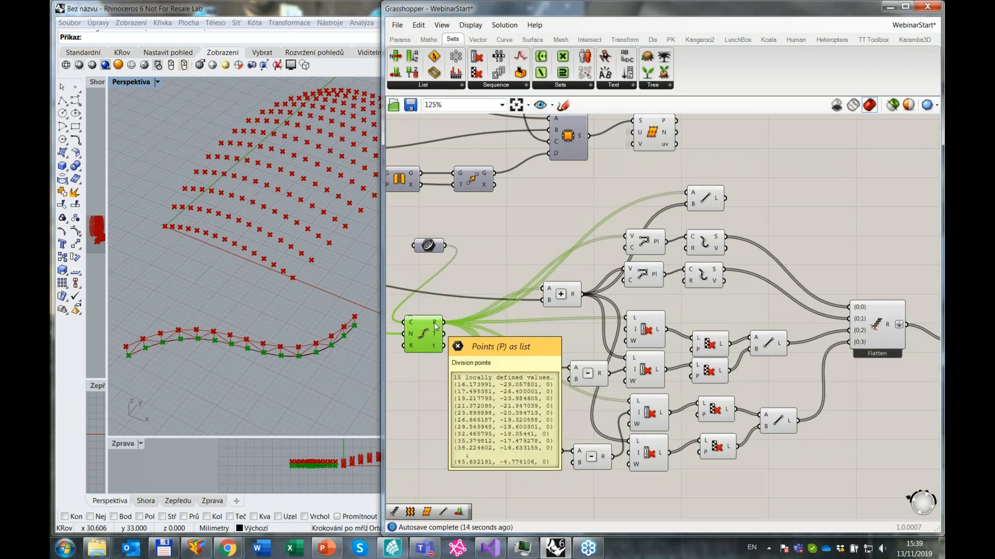
scroll(436, 326, down, 1)
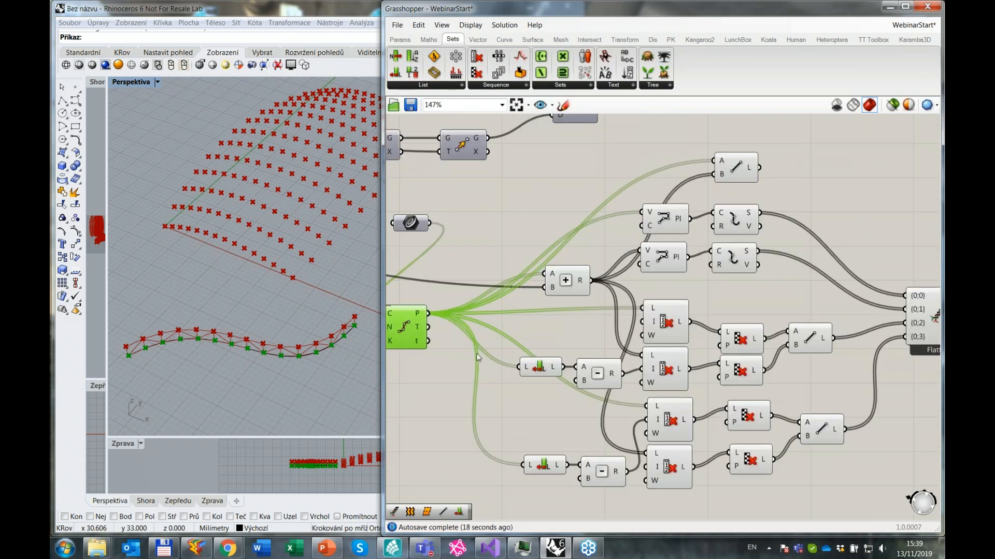
scroll(492, 333, up, 2)
right_drag(492, 334, 563, 311)
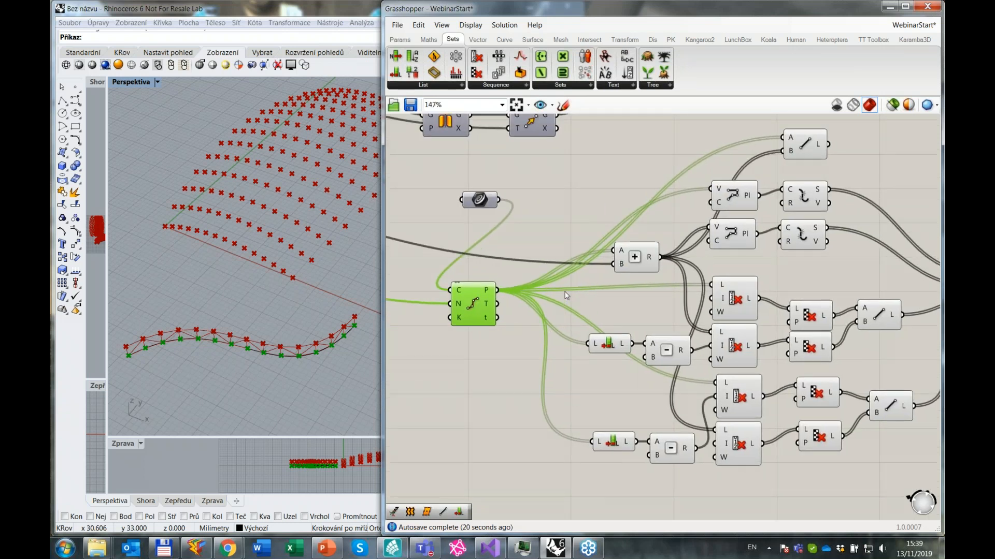
Insert a relay after Divide Curve's points and route the List Length, Cull Index, Addition, PolyLine and Line A inputs through it.
double_click(582, 288)
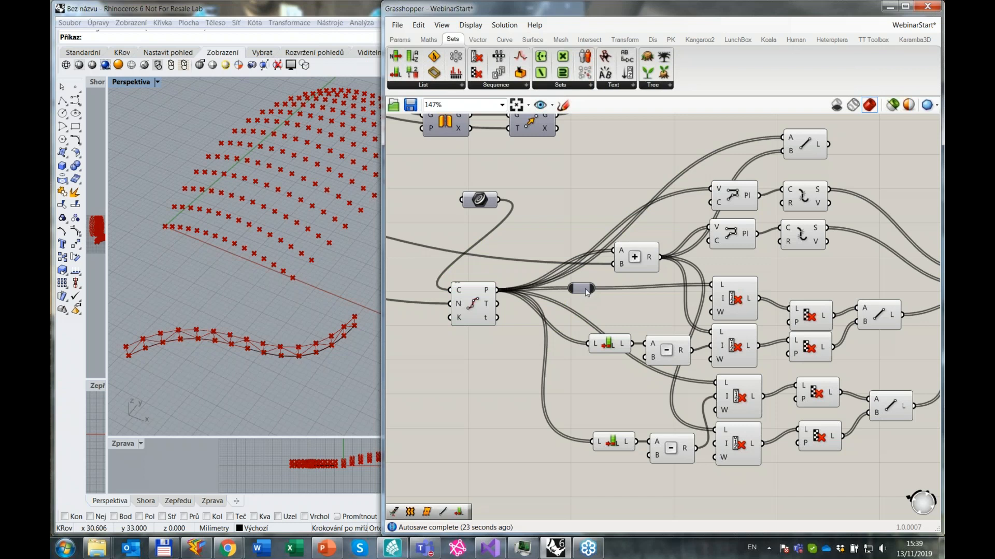
click(489, 306)
drag(595, 289, 589, 343)
drag(583, 403, 592, 442)
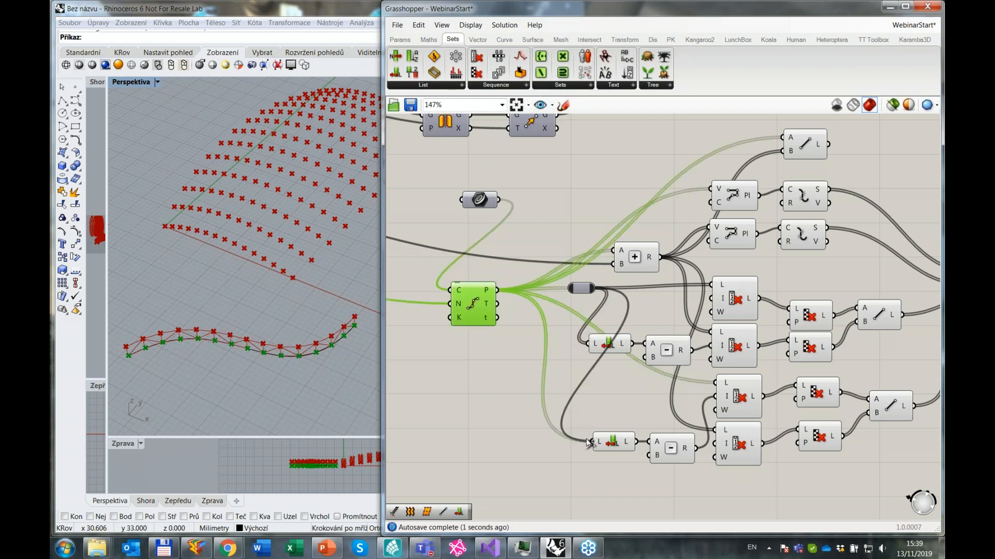
drag(595, 288, 717, 384)
drag(596, 289, 710, 190)
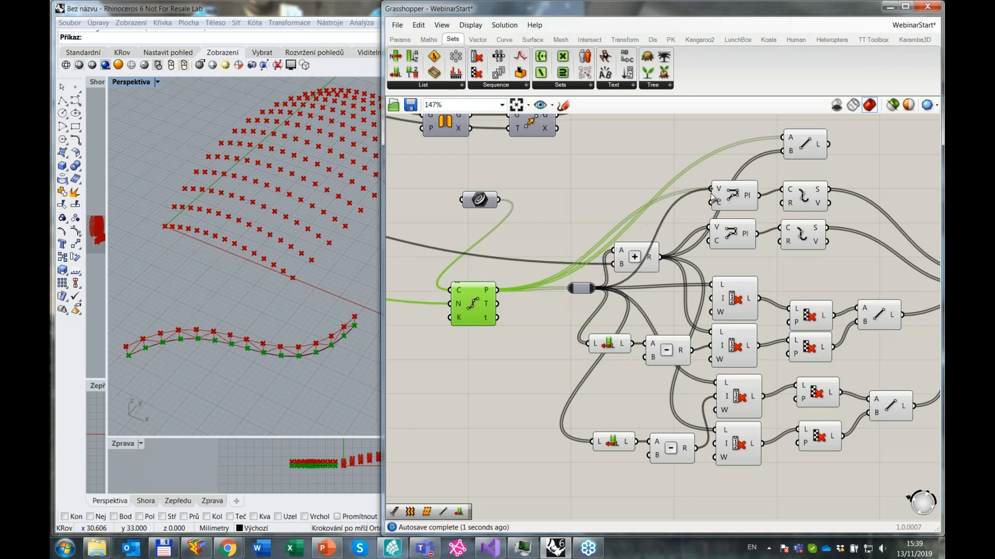
drag(595, 289, 783, 138)
click(555, 239)
scroll(555, 239, down, 3)
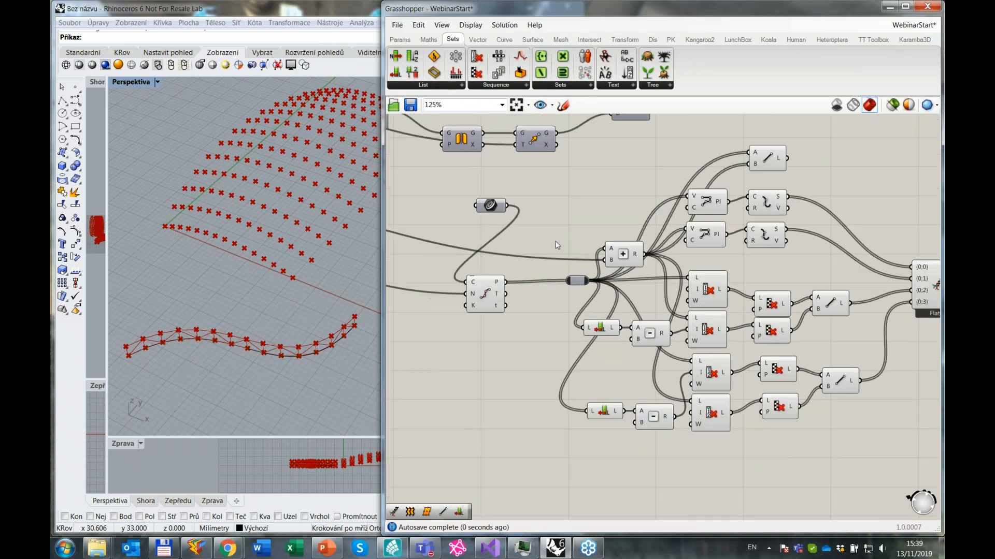
Move the points relay and the Addition component close to the Divide Curve component.
click(580, 288)
drag(567, 273, 534, 282)
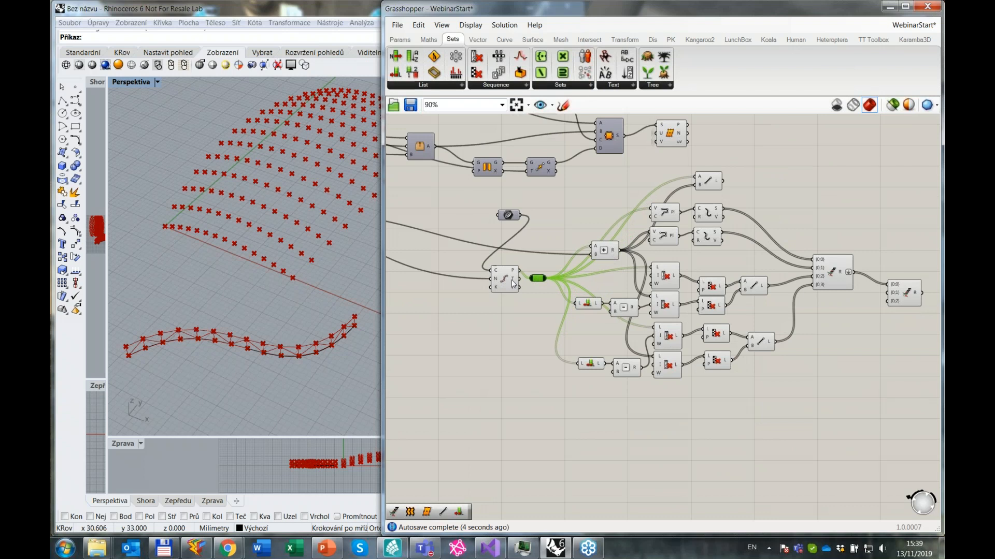
drag(610, 252, 548, 252)
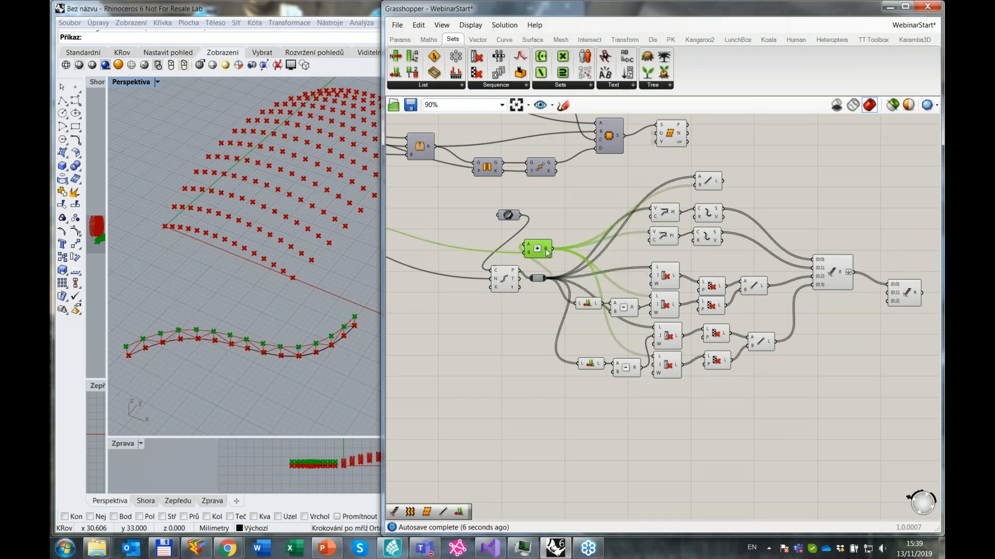
click(620, 260)
scroll(620, 261, down, 3)
scroll(620, 261, up, 5)
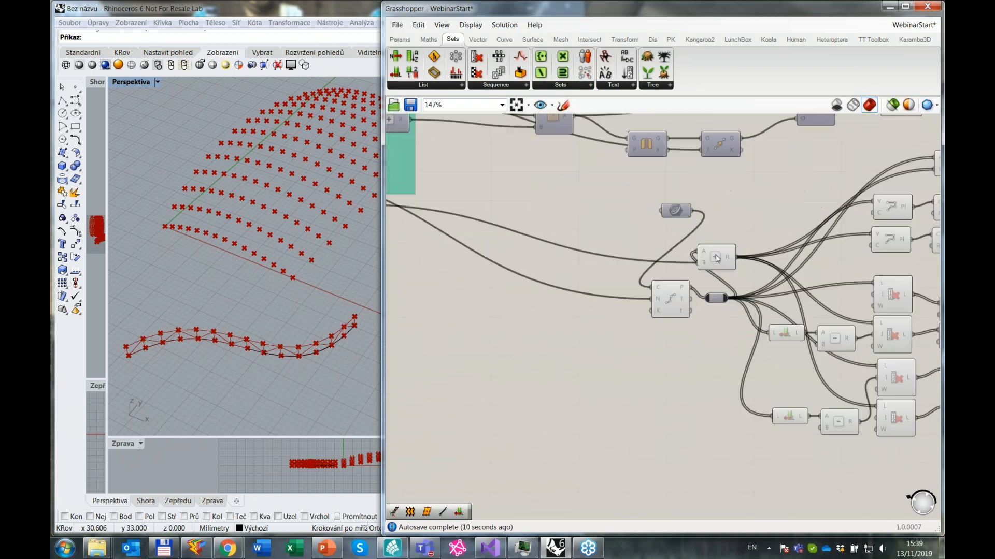
Place the Addition component beneath Divide Curve and connect its A input directly to Divide Curve's points.
drag(663, 252, 617, 353)
drag(622, 303, 583, 298)
drag(629, 358, 601, 358)
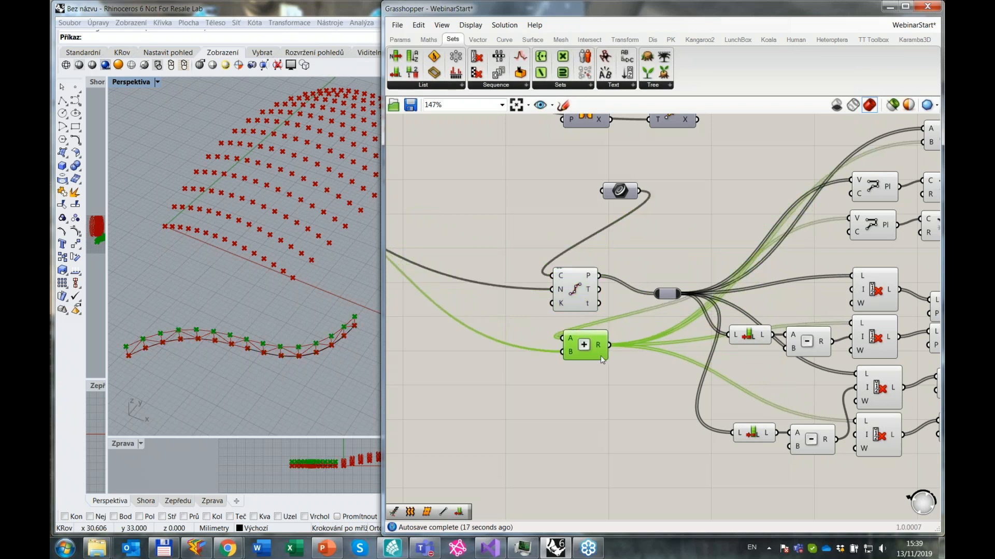
drag(672, 298, 647, 295)
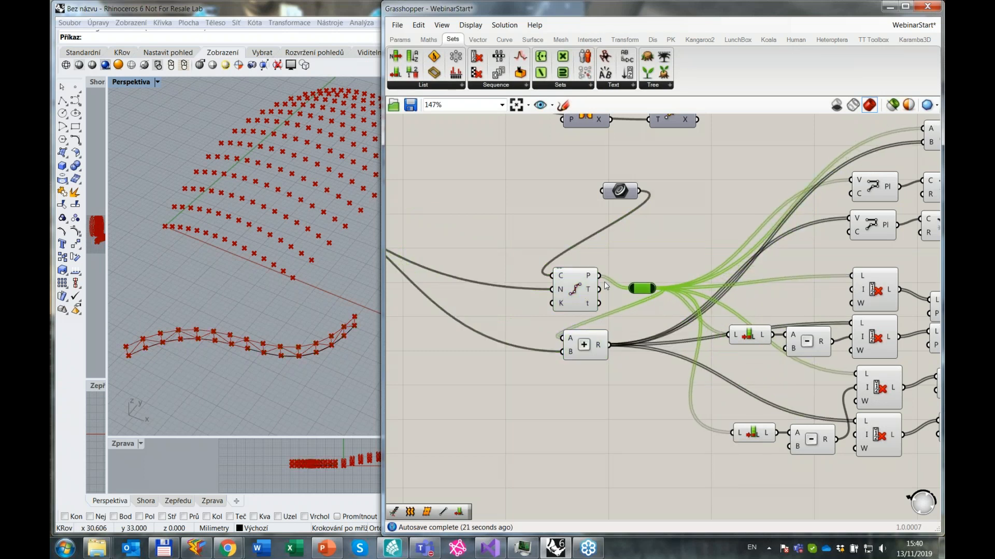
right_drag(682, 346, 620, 345)
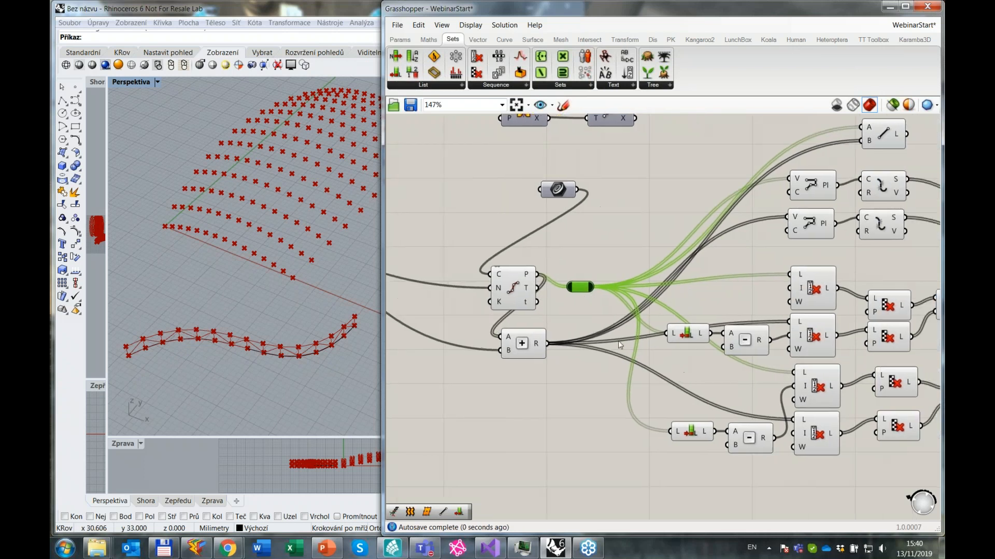
drag(532, 347, 541, 378)
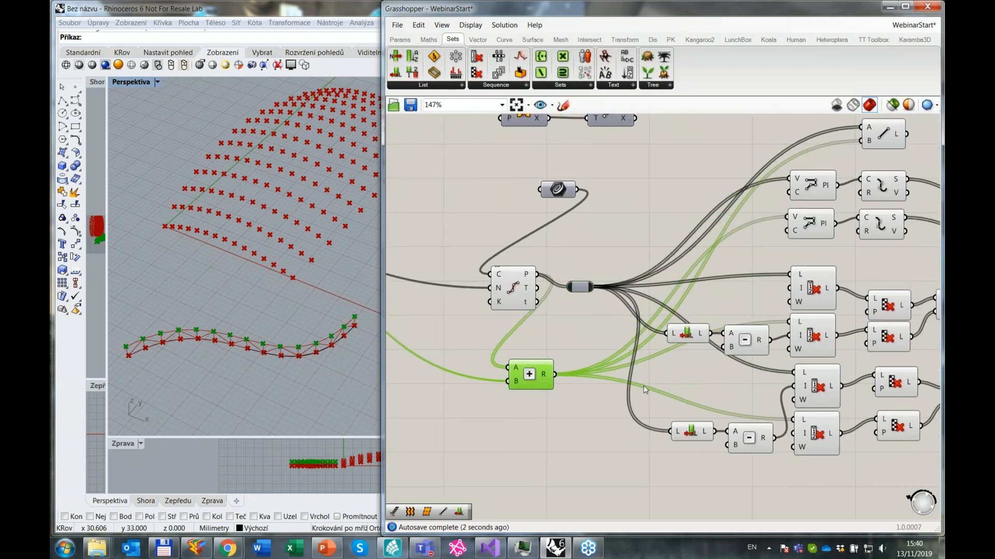
Insert a relay after the Addition result and route the Cull Index, second PolyLine and Line B inputs through it.
double_click(609, 383)
drag(626, 379, 790, 322)
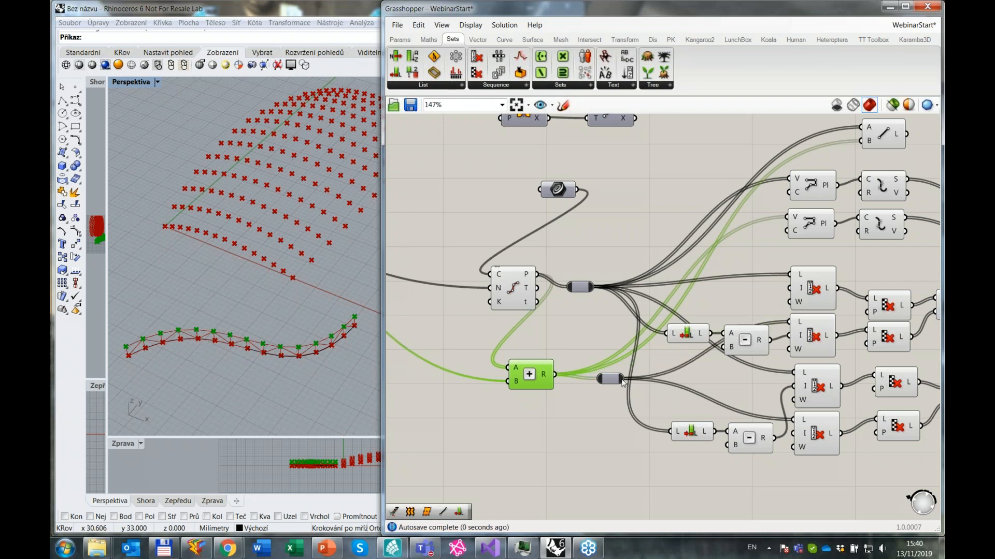
drag(624, 379, 787, 215)
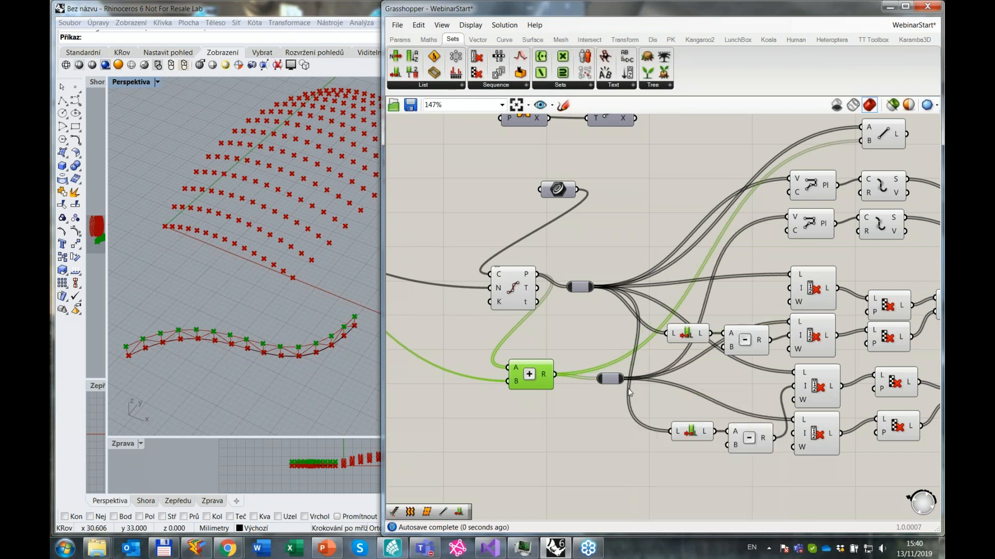
drag(624, 379, 860, 141)
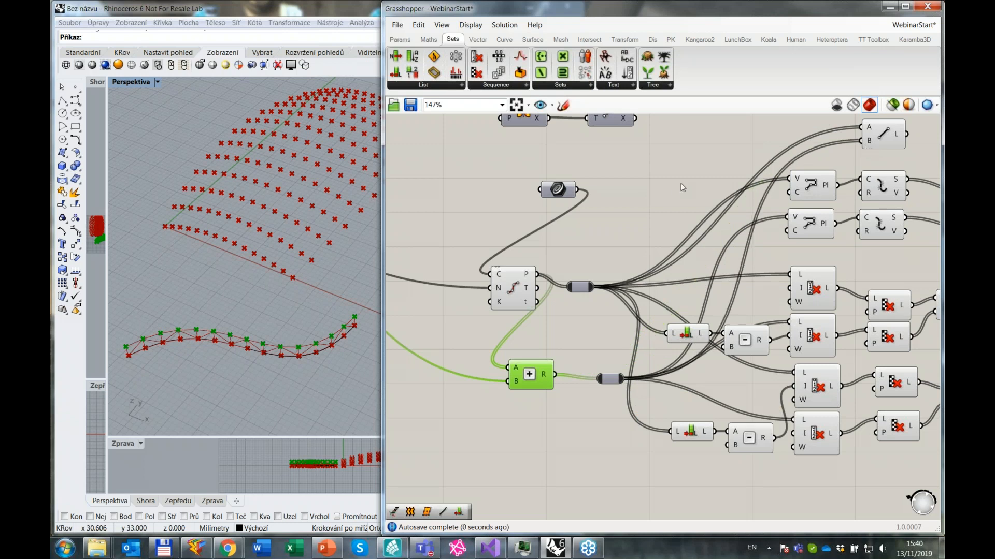
click(681, 197)
Place the Line component below Addition, wiring its A and B inputs directly to Divide Curve's points and the Addition result.
scroll(679, 219, down, 3)
right_drag(682, 224, 586, 235)
drag(522, 272, 543, 272)
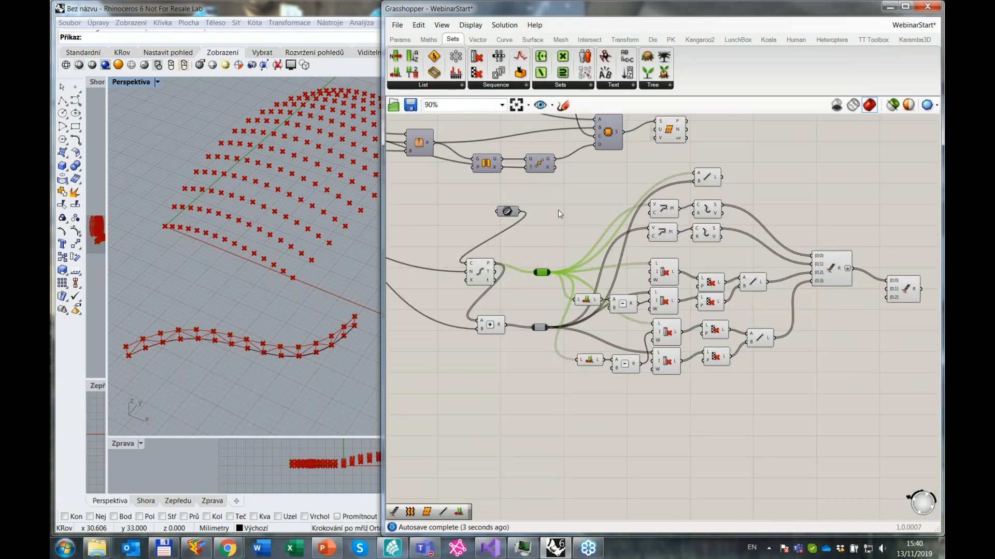
click(536, 212)
click(705, 180)
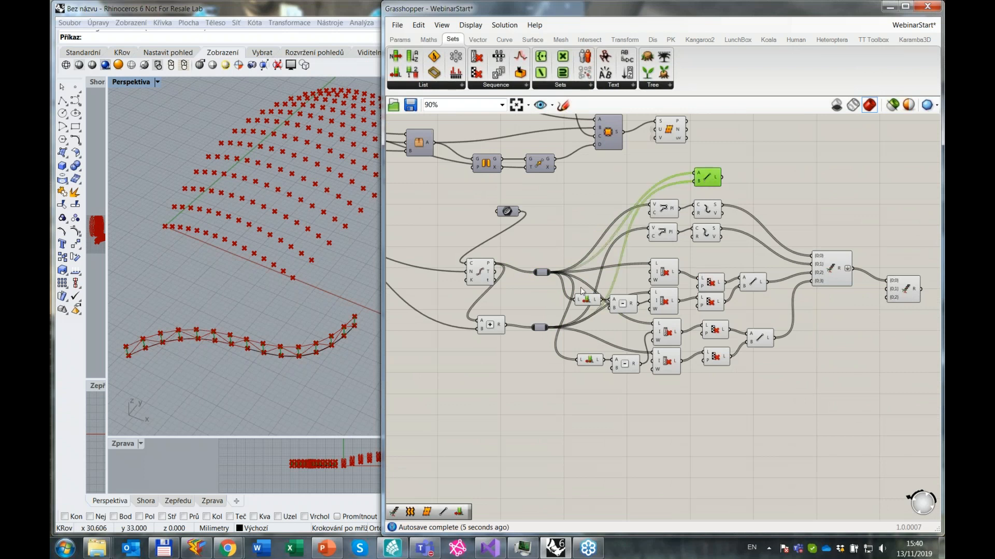
shift+drag(495, 264, 511, 406)
Group both relays, the truss member components and the first Entwine into a cluster, and move the second Entwine close to it.
click(529, 233)
mouse_move(536, 188)
mouse_down()
mouse_move(788, 361)
mouse_move(863, 397)
mouse_move(533, 189)
mouse_move(553, 209)
mouse_move(576, 200)
mouse_move(531, 206)
mouse_move(528, 197)
mouse_up()
middle_click(580, 236)
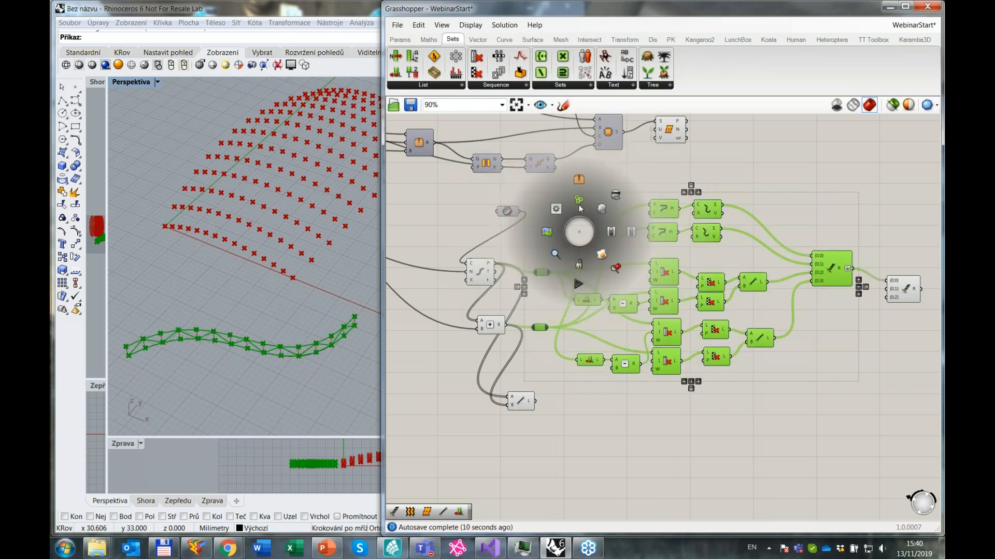
click(579, 179)
drag(692, 285, 586, 280)
drag(901, 295, 664, 295)
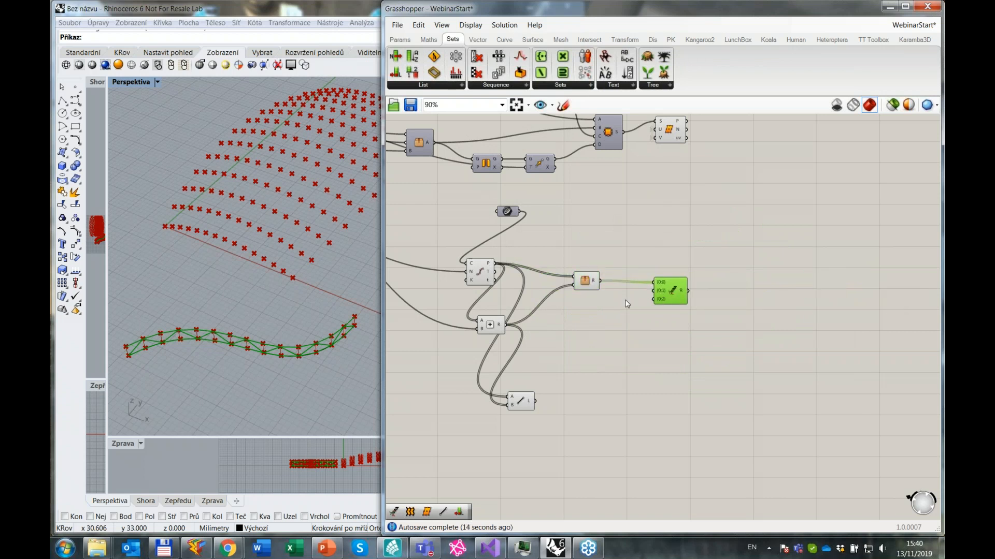
scroll(590, 297, up, 2)
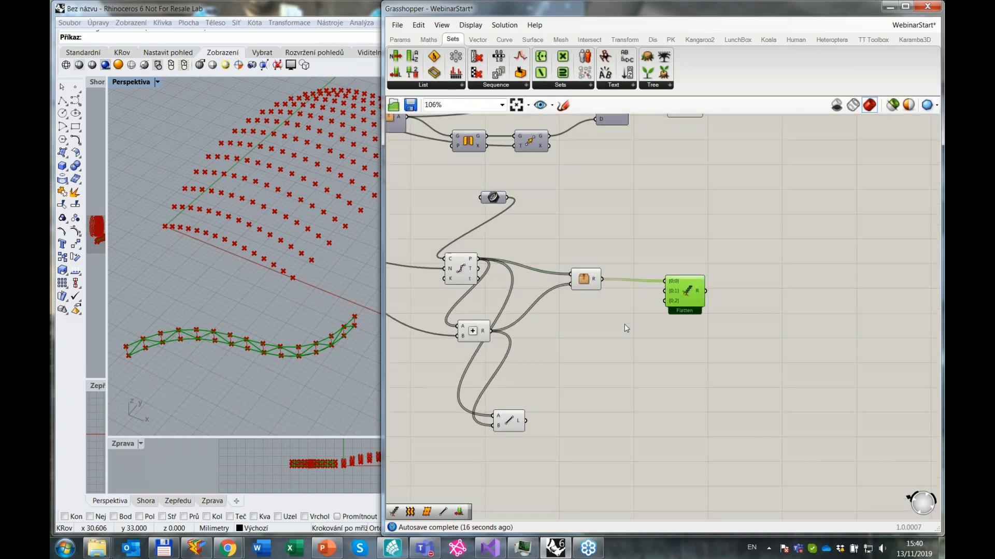
click(608, 362)
Examine the new cluster and the point and normal outputs of the Divide Surface component.
click(593, 270)
scroll(601, 253, down, 2)
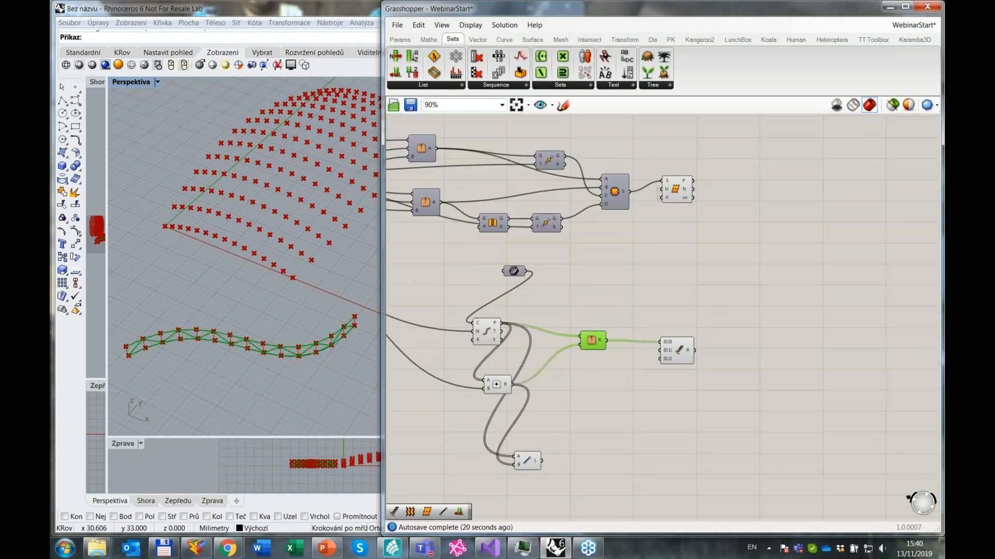
mouse_move(586, 339)
right_drag(687, 189, 646, 210)
scroll(646, 210, up, 2)
click(645, 209)
mouse_move(644, 209)
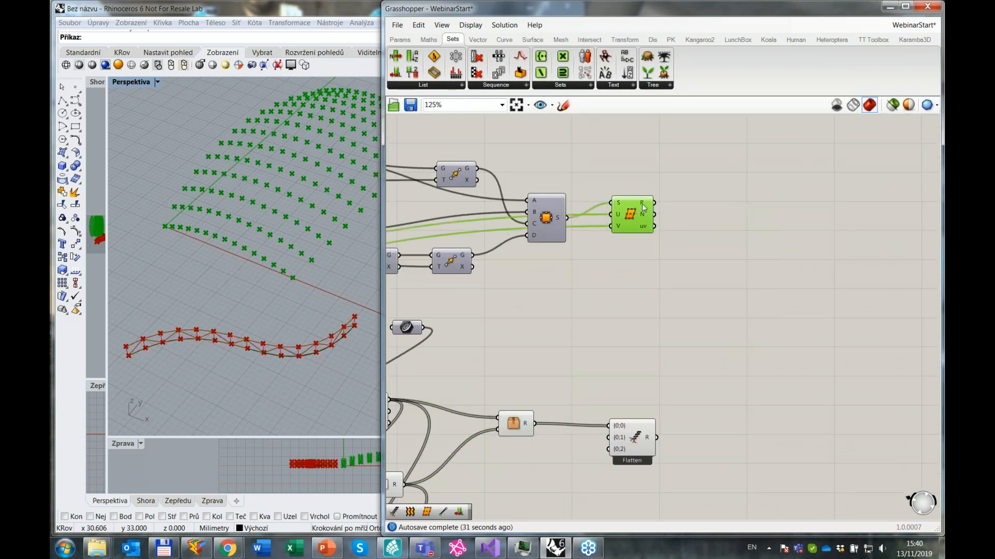
double_click(641, 275)
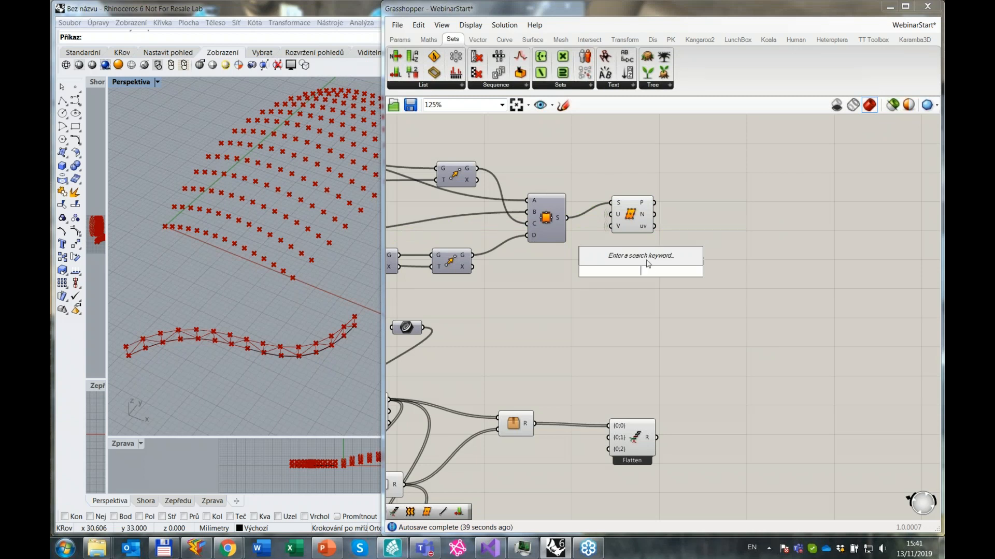
key(Escape)
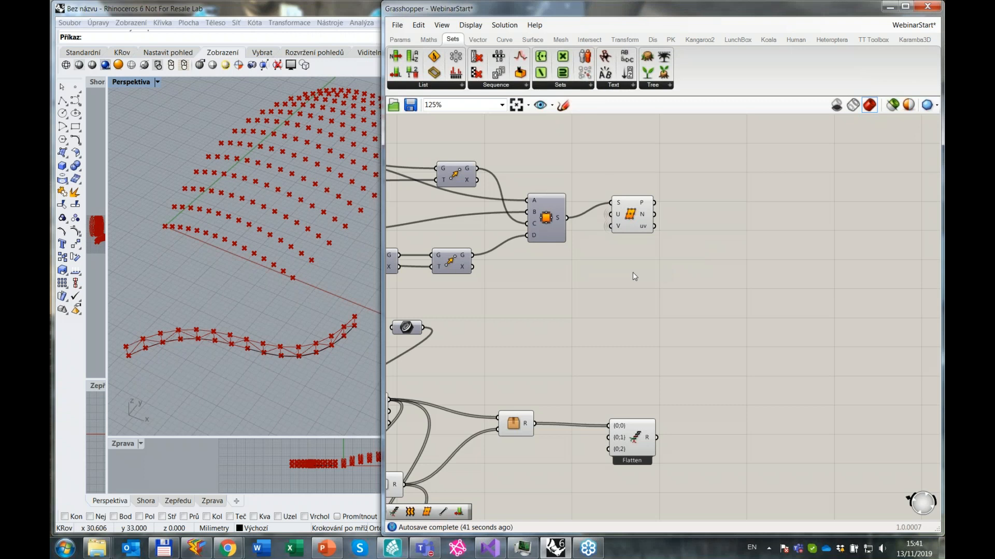
mouse_move(643, 218)
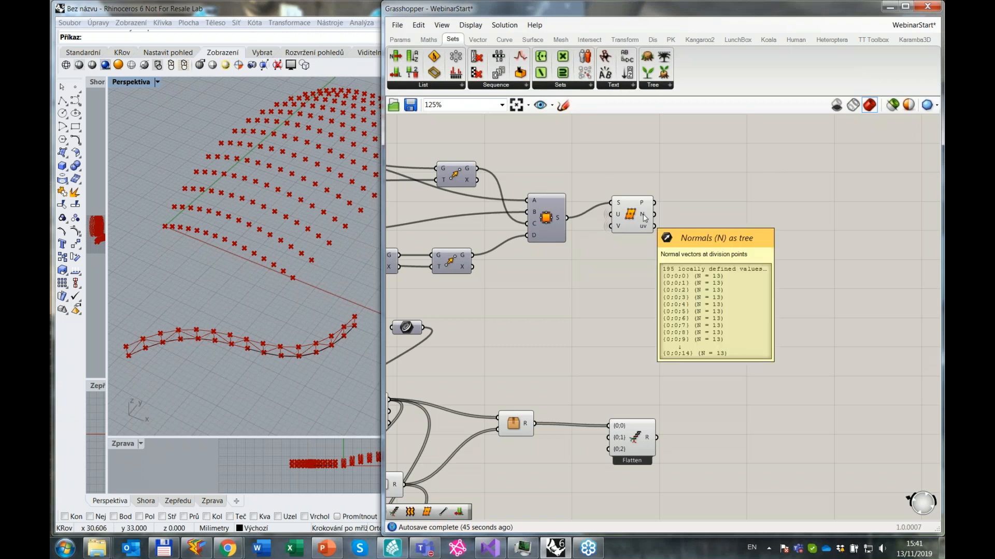
Add an Addition component beside Divide Surface and connect the surface points to its A input.
double_click(638, 279)
text(+)
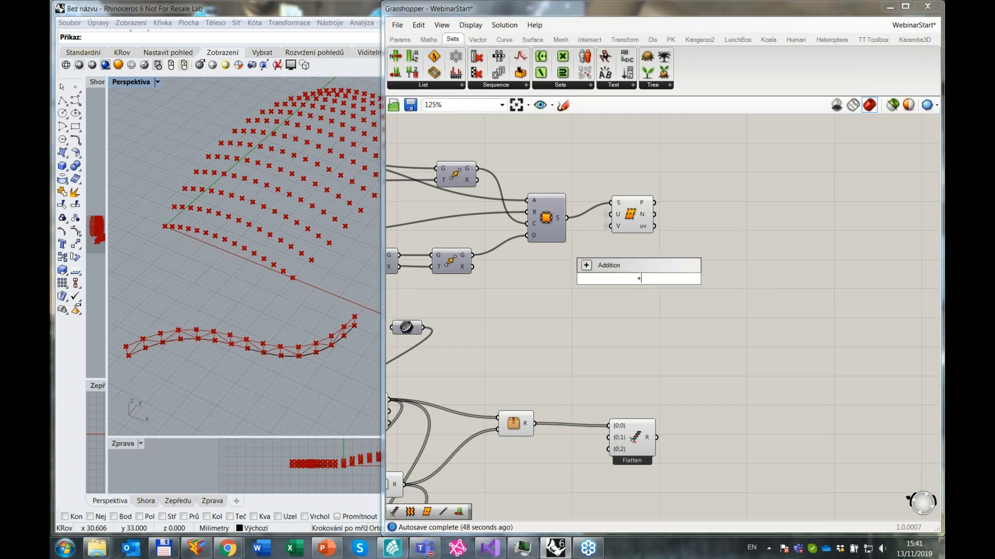
key(Return)
drag(660, 202, 697, 260)
click(669, 271)
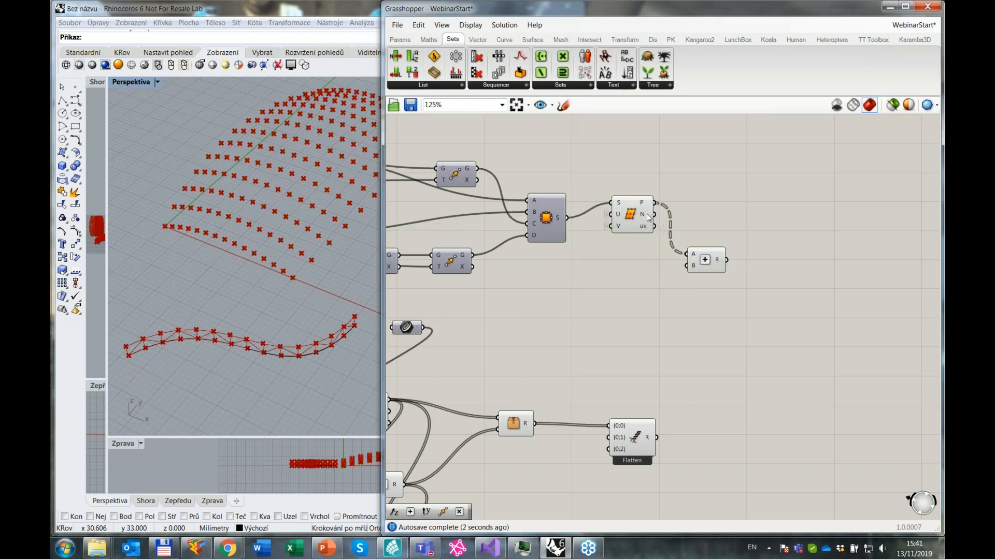
Add a Multiplication component, wiring the surface normals to A, the height slider to B, and its result to Addition's B input.
double_click(618, 265)
text(*)
key(Return)
scroll(611, 282, down, 3)
right_drag(611, 282, 912, 229)
scroll(498, 241, up, 3)
scroll(550, 250, down, 1)
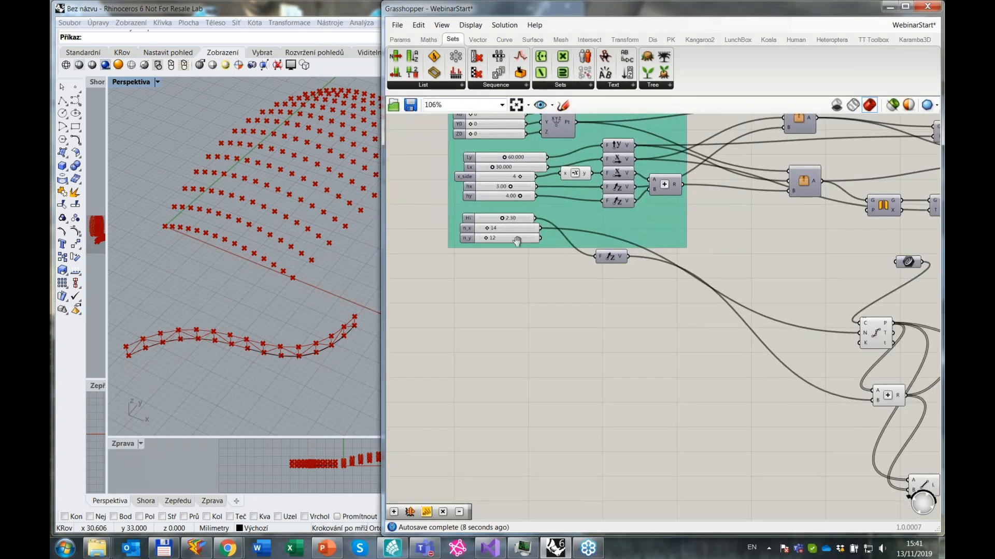
right_drag(549, 251, 468, 209)
drag(466, 208, 801, 194)
drag(847, 158, 876, 192)
Move the Addition component farther from Multiplication to leave room for another component between them.
right_drag(234, 275, 159, 271)
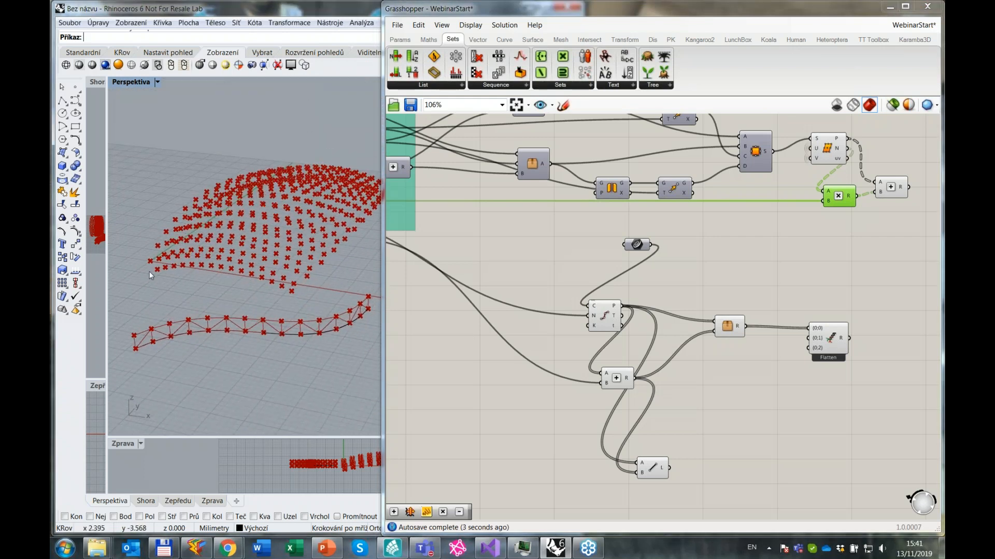
right_drag(852, 244, 663, 310)
scroll(700, 261, up, 2)
drag(690, 256, 769, 248)
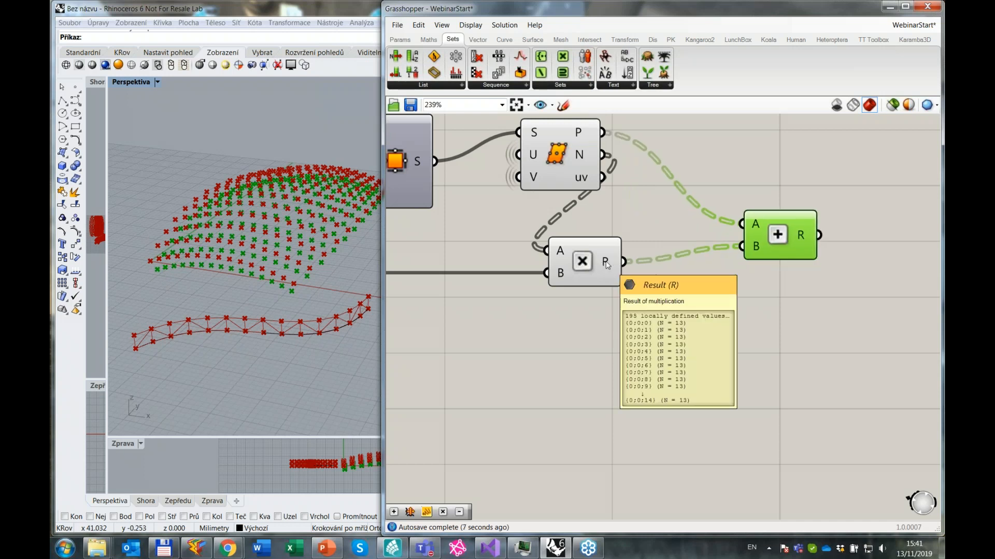
Insert a Negative component between the Multiplication result and Addition's B input to reverse the offset direction.
double_click(663, 306)
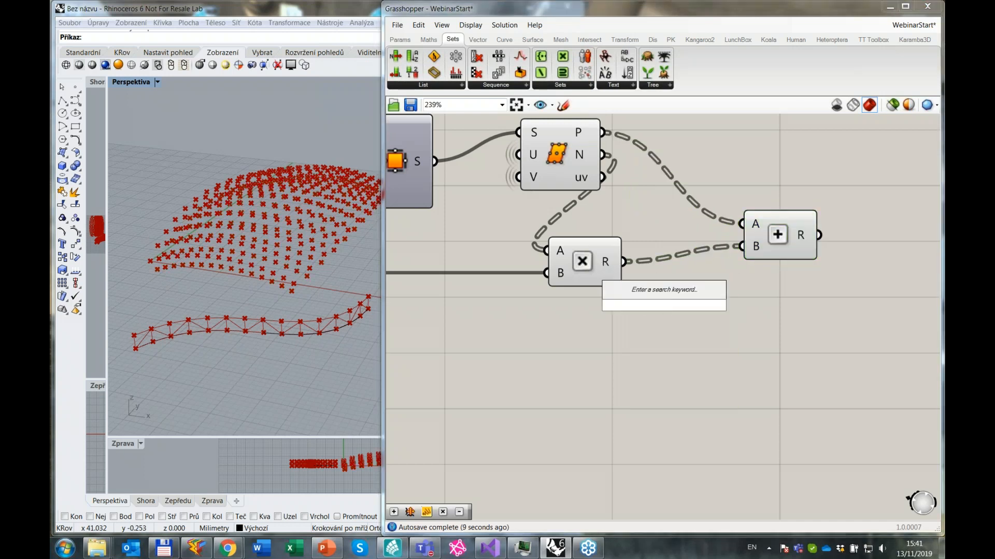
text(neg)
key(Return)
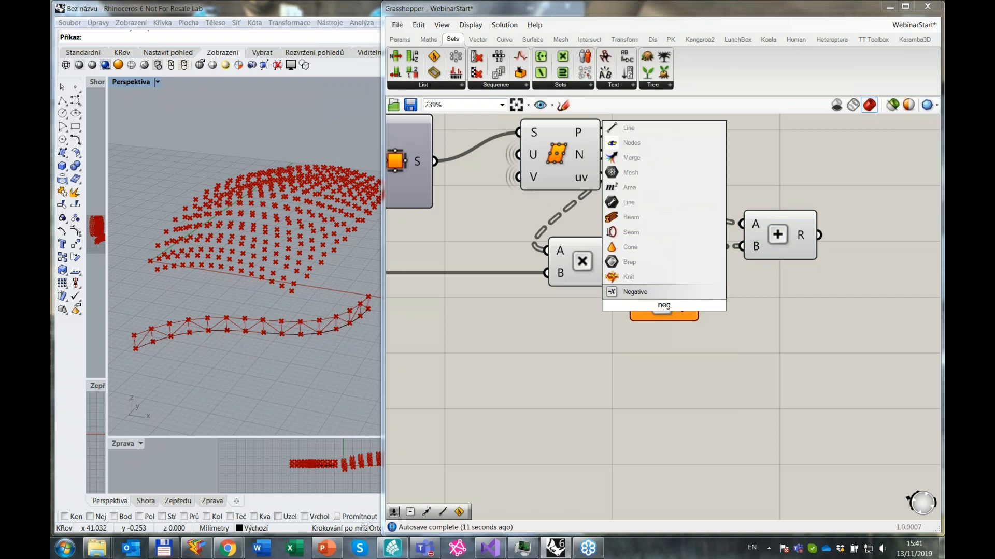
drag(629, 298, 629, 302)
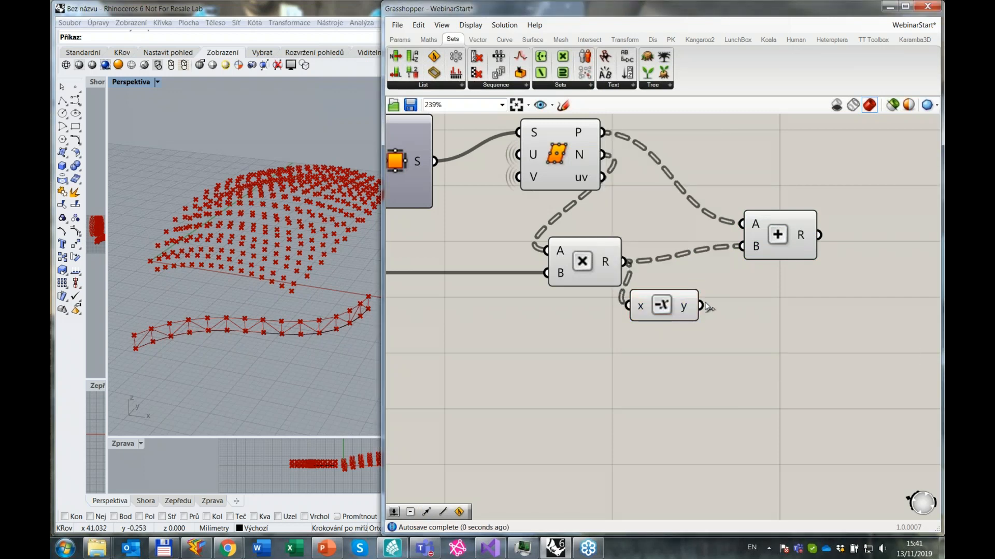
drag(702, 305, 742, 246)
click(676, 318)
drag(676, 322, 686, 278)
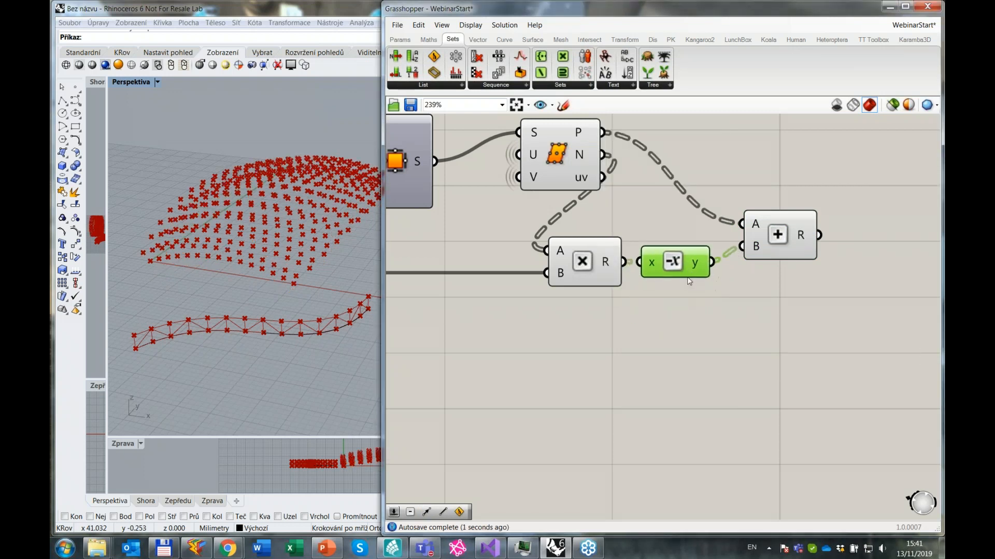
click(681, 335)
Move the Divide Surface component farther from the roof surface component, closer to Addition.
scroll(681, 334, down, 3)
right_drag(642, 342, 601, 331)
click(699, 283)
drag(575, 234, 658, 226)
Duplicate the truss cluster and place the copy beside the Divide Surface and Addition components.
right_drag(696, 350, 789, 273)
scroll(551, 369, down, 1)
click(557, 367)
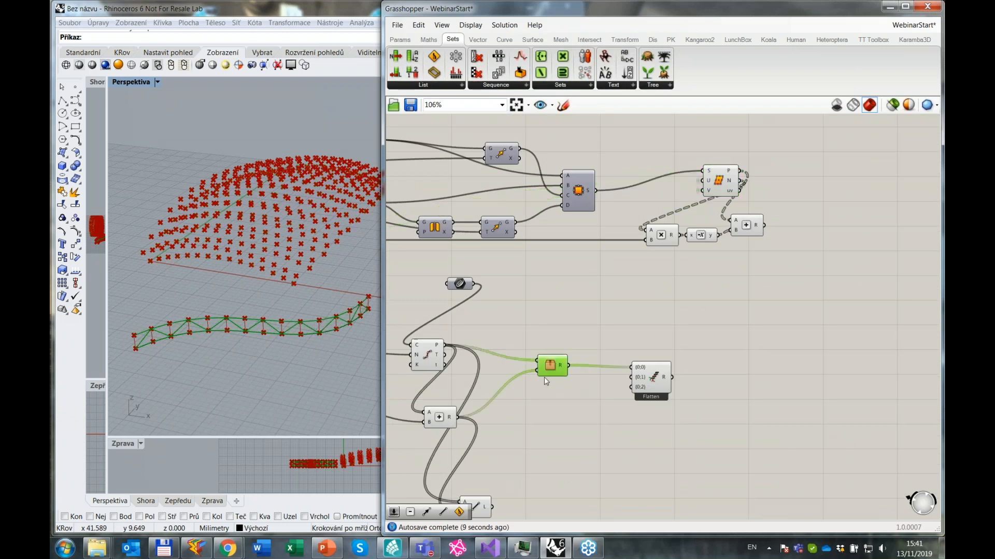
key(ctrl+c)
key(ctrl+v)
drag(558, 381, 851, 196)
right_drag(824, 236, 727, 281)
scroll(709, 241, up, 1)
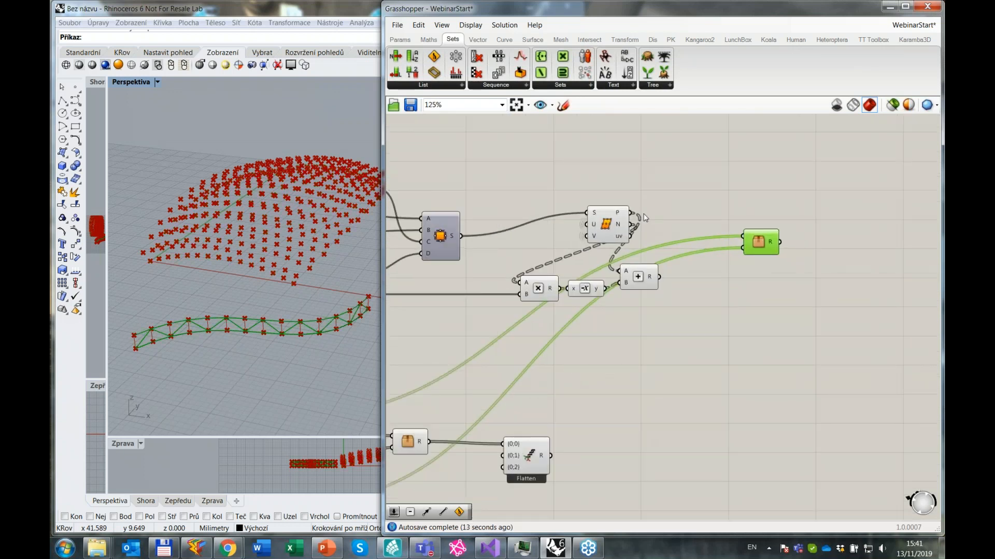
Connect the Divide Surface points and the Addition result to the copied cluster's two inputs.
drag(636, 217, 742, 237)
drag(658, 276, 744, 249)
click(295, 307)
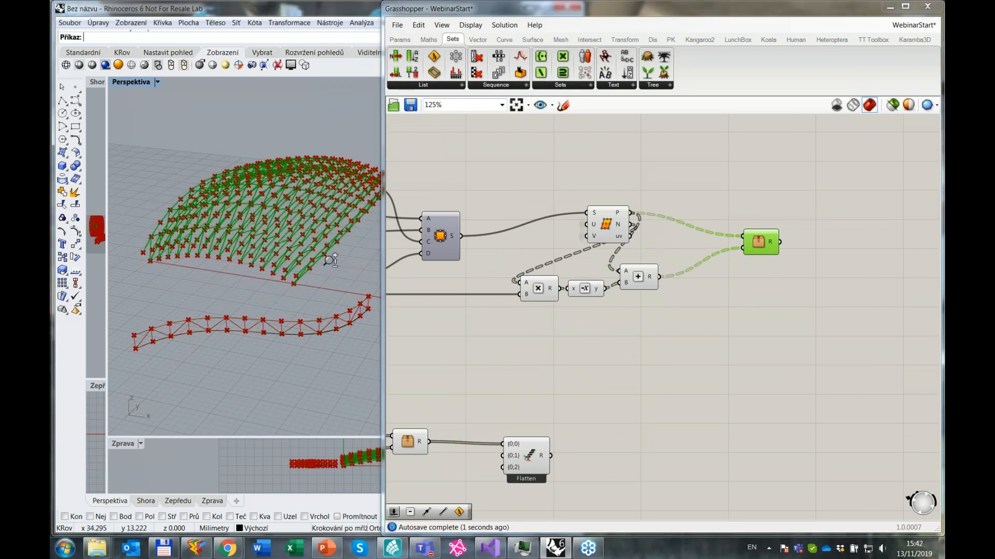
scroll(332, 259, down, 1)
scroll(316, 254, up, 8)
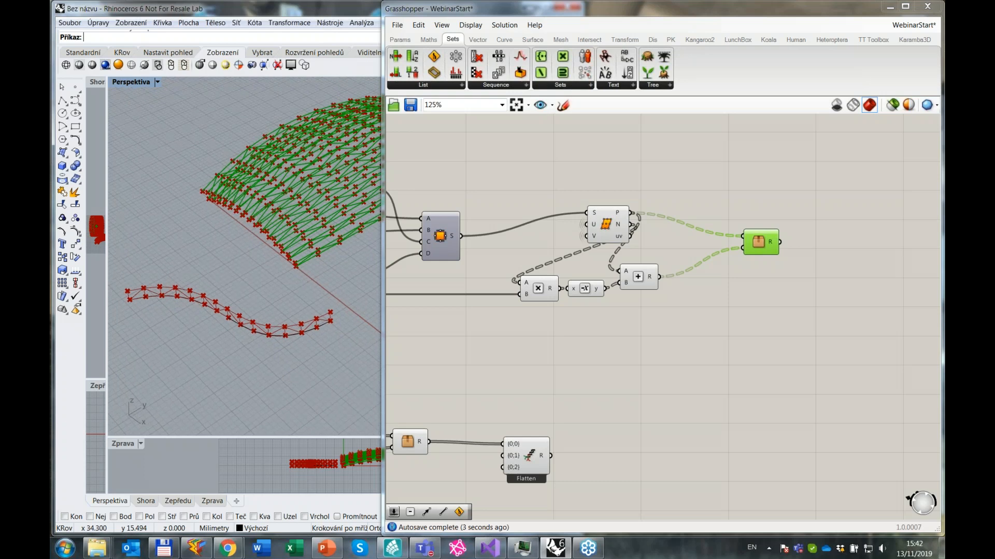
scroll(318, 259, down, 3)
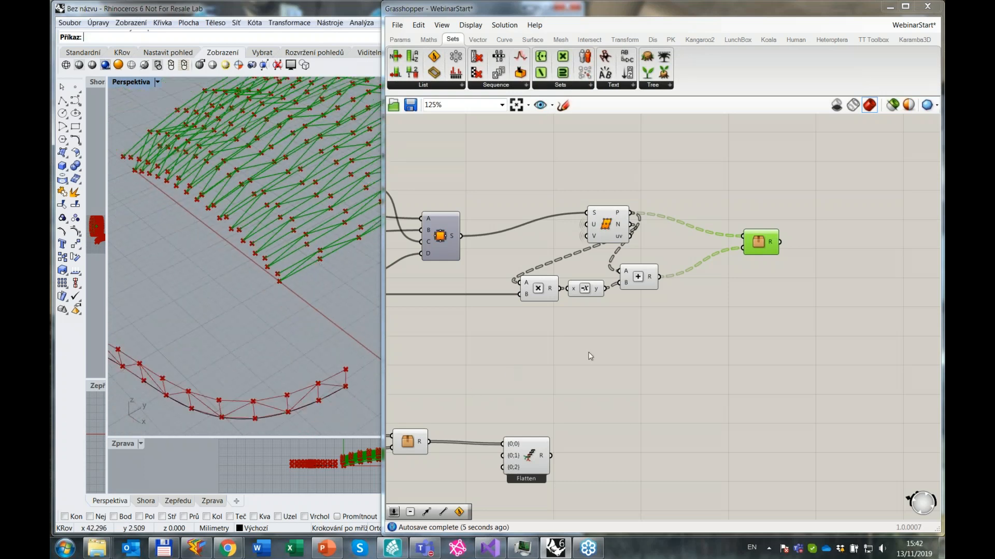
right_drag(304, 326, 327, 295)
right_click(639, 410)
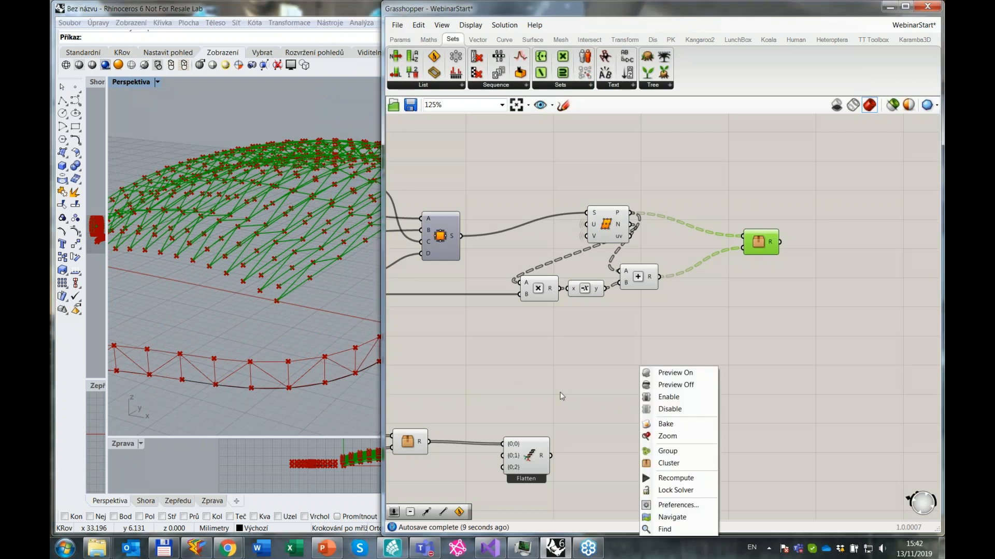
click(560, 394)
Copy the Line component above the roof cluster and wire its A to the surface points and B to the Addition result.
scroll(560, 393, down, 3)
right_drag(560, 393, 687, 325)
drag(543, 459, 771, 310)
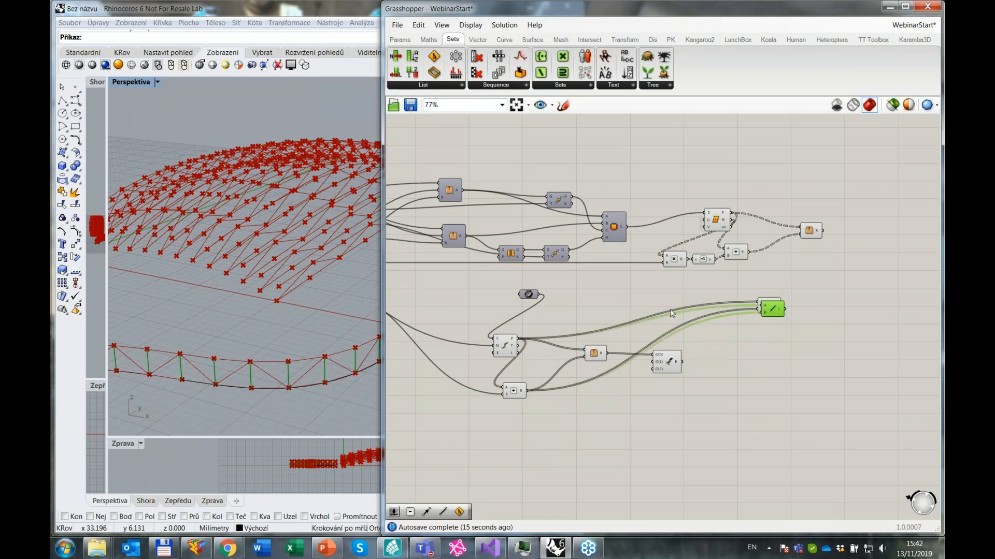
drag(775, 311, 779, 197)
scroll(779, 197, up, 4)
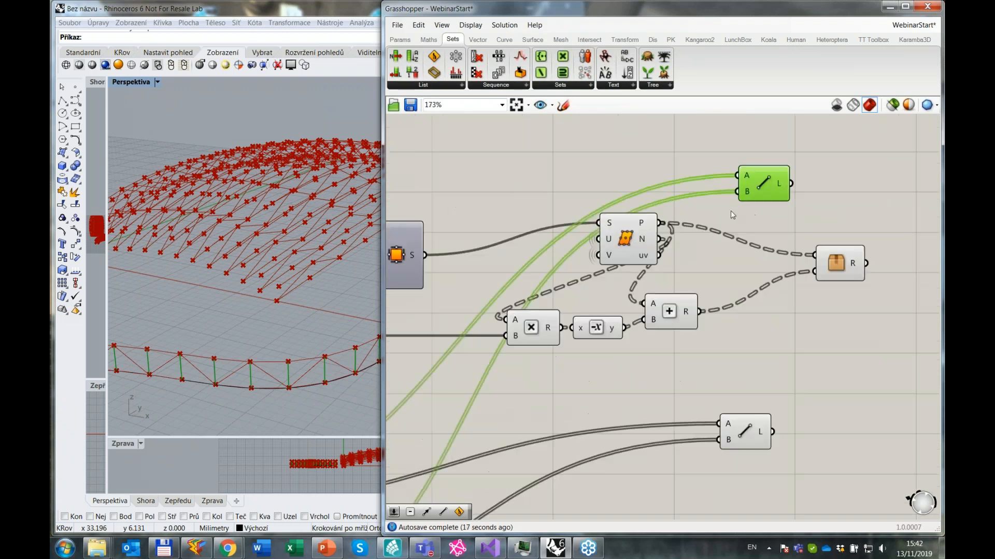
drag(661, 223, 737, 176)
drag(700, 311, 735, 194)
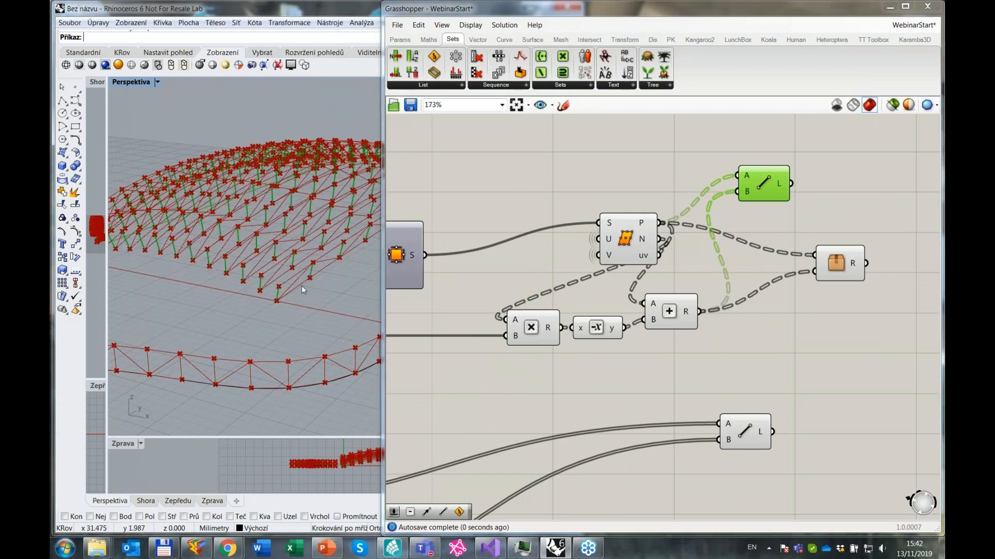
scroll(303, 284, up, 2)
scroll(302, 284, up, 1)
click(710, 361)
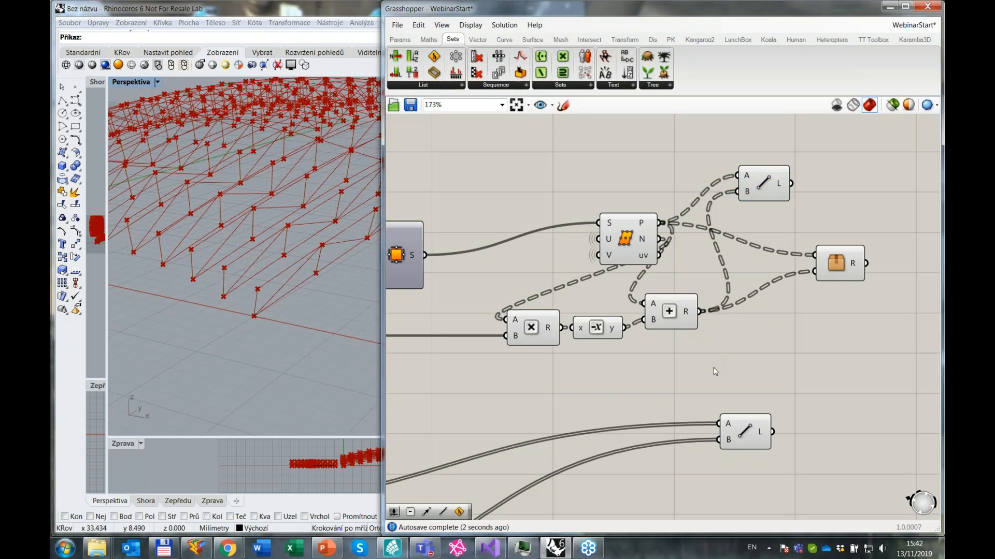
Move the original Line component back below the curve truss's cluster.
scroll(713, 362, down, 3)
right_drag(713, 363, 671, 338)
scroll(736, 380, down, 3)
right_drag(736, 380, 816, 327)
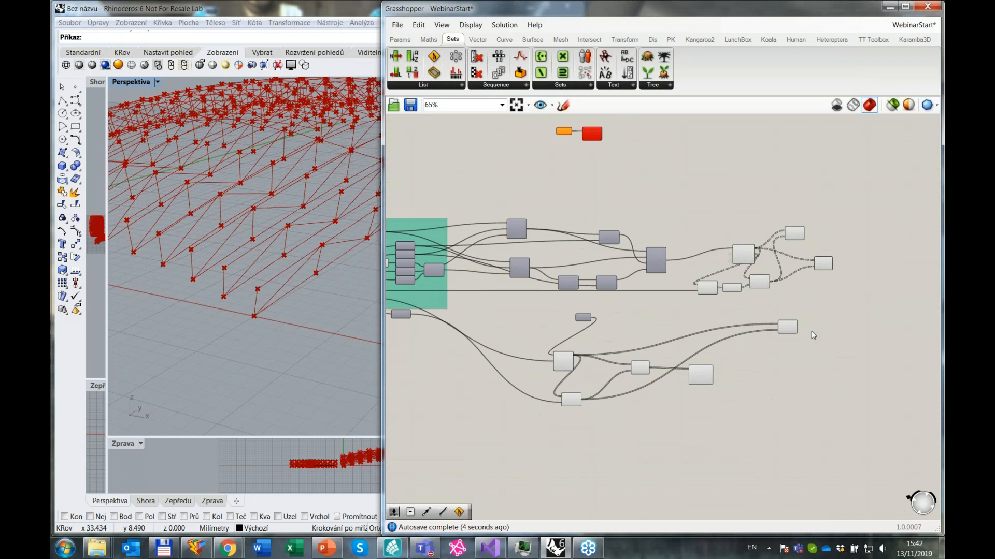
drag(865, 428, 746, 414)
scroll(725, 284, up, 5)
right_drag(726, 284, 681, 260)
scroll(700, 424, down, 4)
click(698, 424)
drag(697, 425, 548, 499)
scroll(676, 369, up, 3)
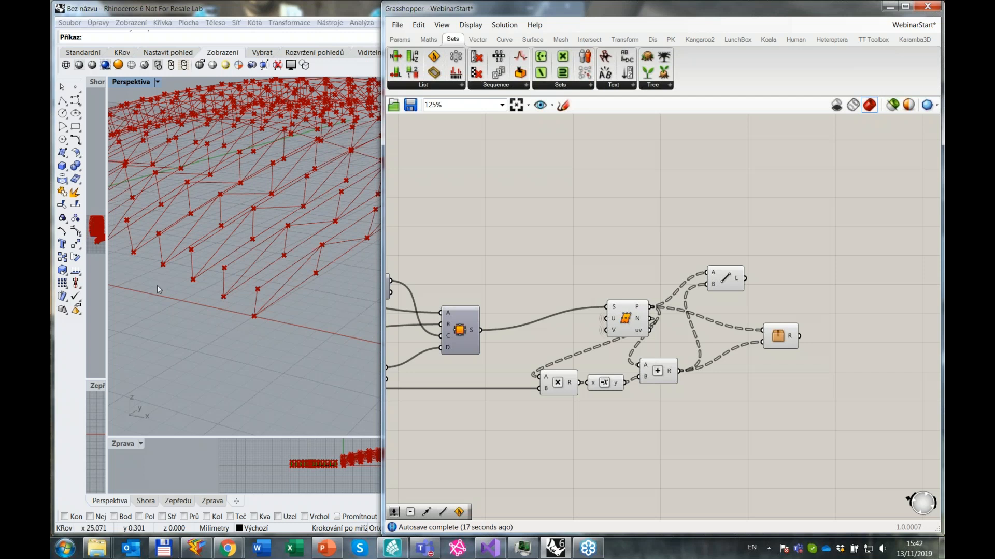
Examine the surface division points and the direction across the roof in which further trusses should run.
right_drag(691, 442, 696, 375)
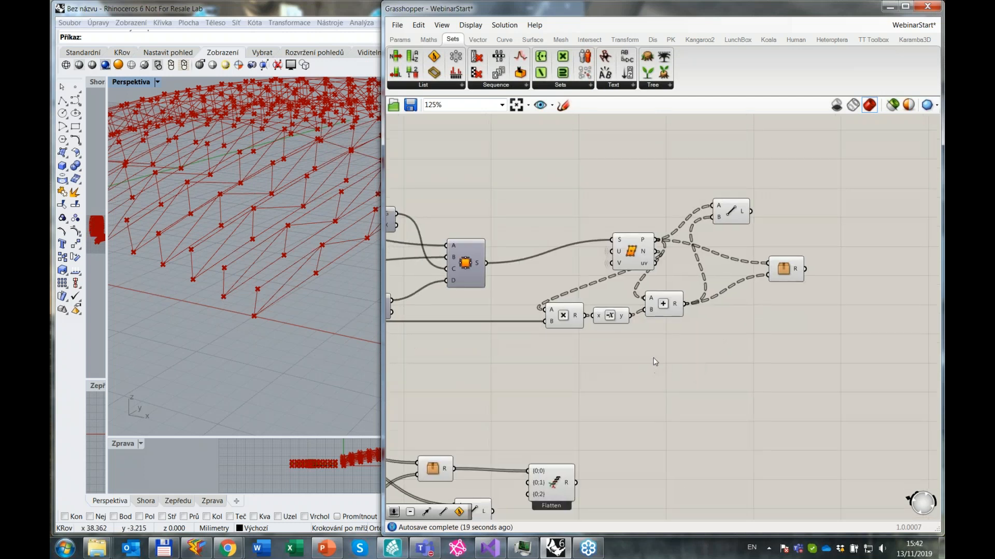
click(648, 267)
click(663, 305)
click(651, 243)
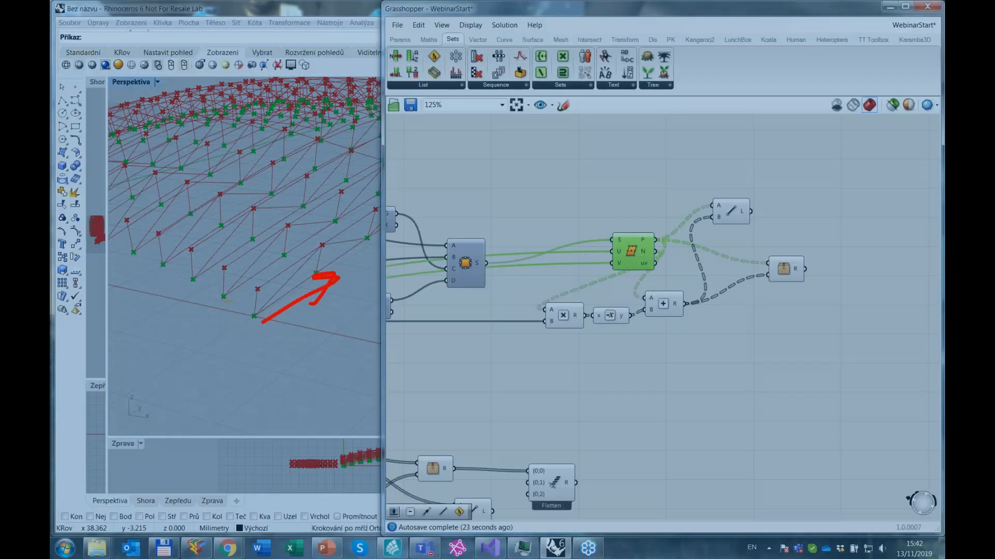
drag(228, 300, 284, 270)
key(Escape)
Add a Flip Matrix component below Addition and place a duplicate directly beneath it.
double_click(619, 351)
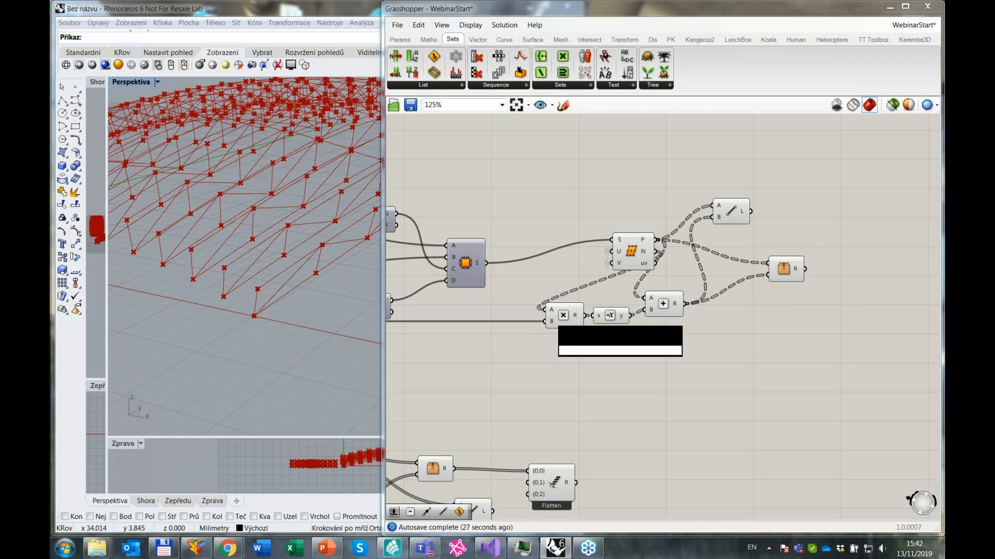
text(flip)
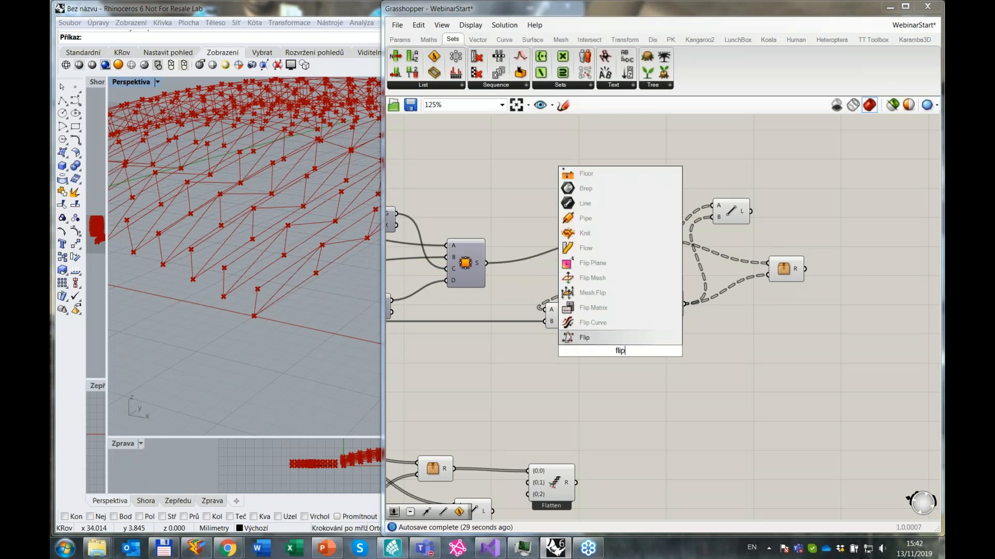
key(Up)
key(Up)
key(Return)
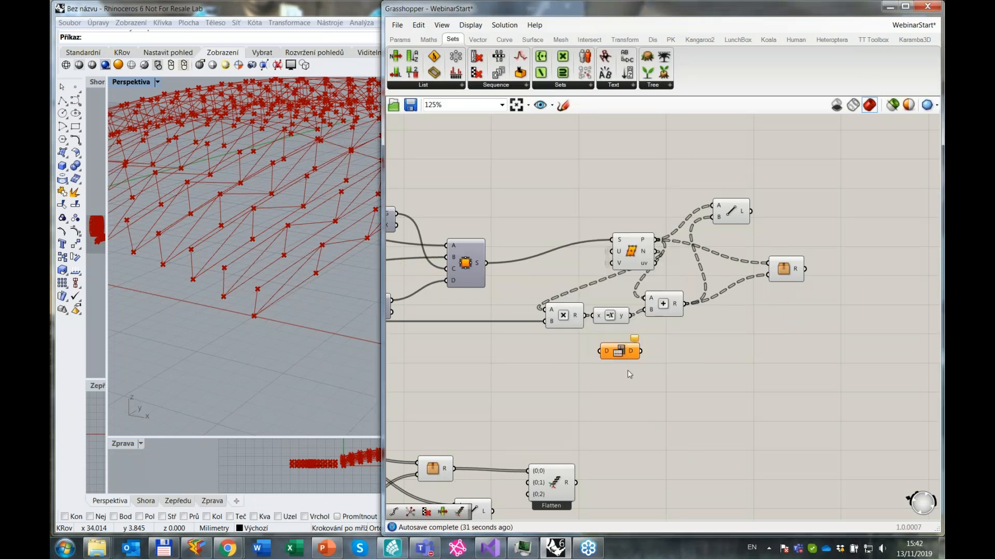
drag(619, 354, 674, 354)
drag(678, 359, 672, 379)
Connect the Divide Surface points to the upper Flip Matrix and the Addition result to the lower one.
drag(657, 240, 654, 352)
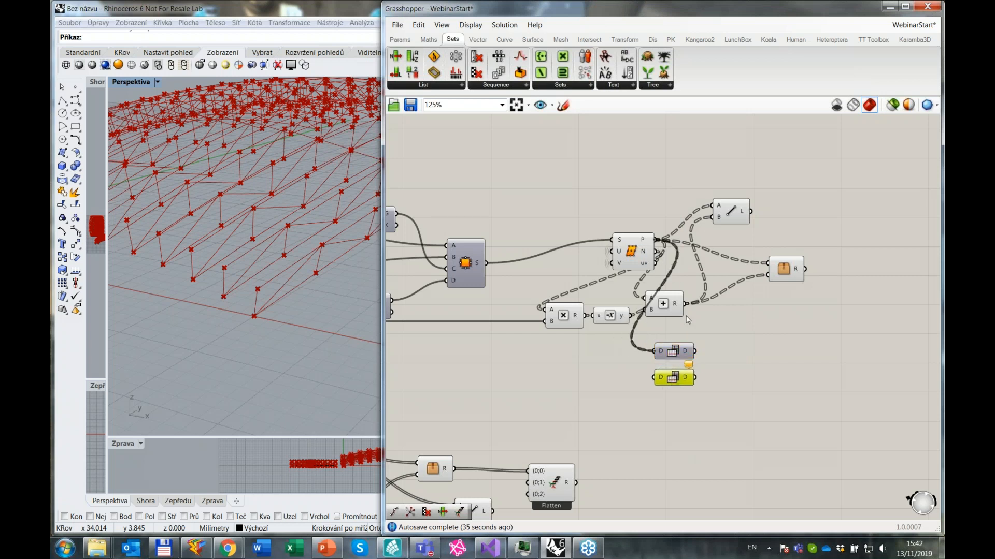
drag(686, 304, 654, 377)
click(757, 355)
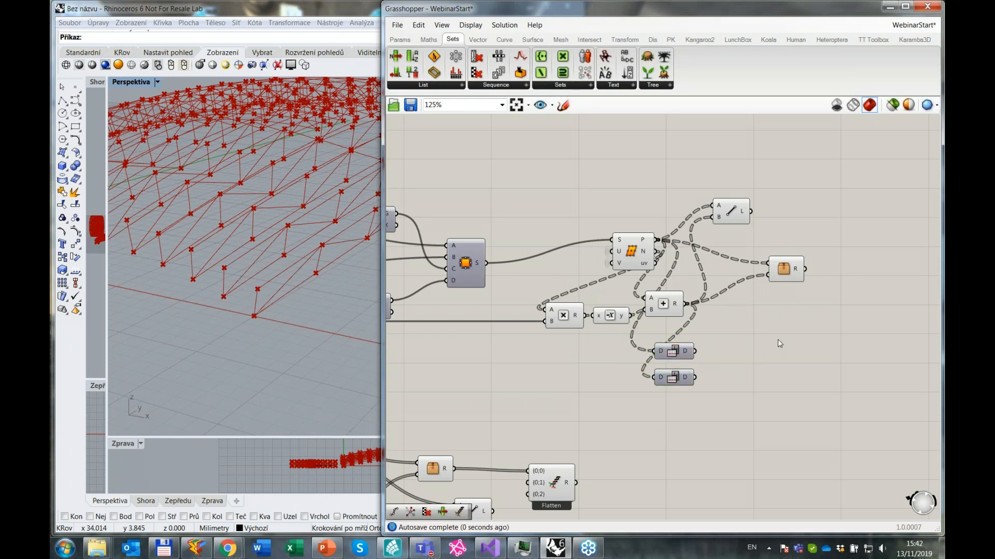
Duplicate the roof cluster beside the Flip Matrix components and connect both flipped point sets to its inputs.
right_drag(773, 335, 727, 339)
click(745, 281)
key(ctrl+c)
key(ctrl+v)
drag(747, 289, 713, 389)
drag(648, 355, 708, 380)
mouse_move(335, 288)
right_down()
mouse_move(345, 286)
mouse_move(356, 305)
mouse_move(340, 303)
right_up()
click(542, 397)
Move the unused Curve parameter and Loft component together to just above the Divide Surface component.
scroll(542, 394, down, 4)
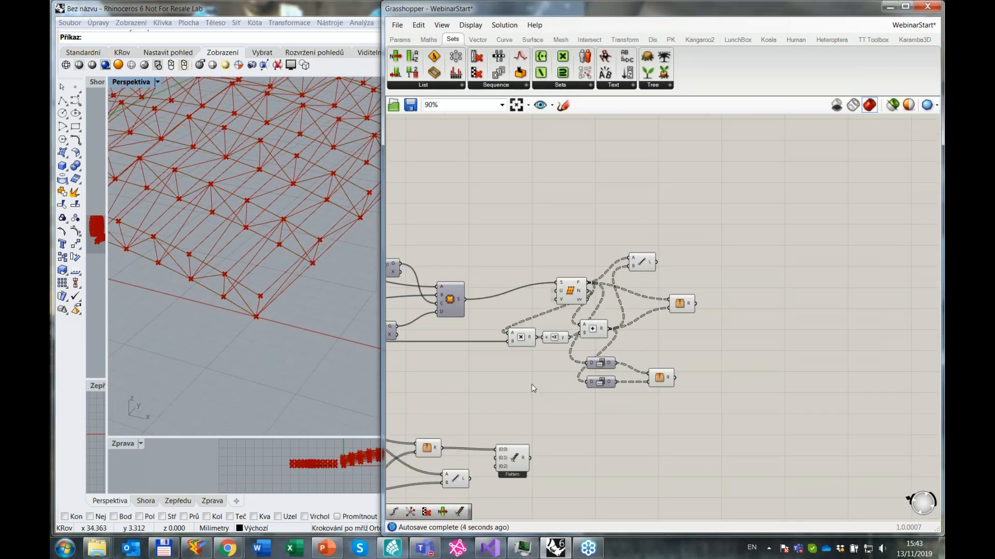
right_drag(679, 362, 655, 326)
scroll(586, 331, up, 4)
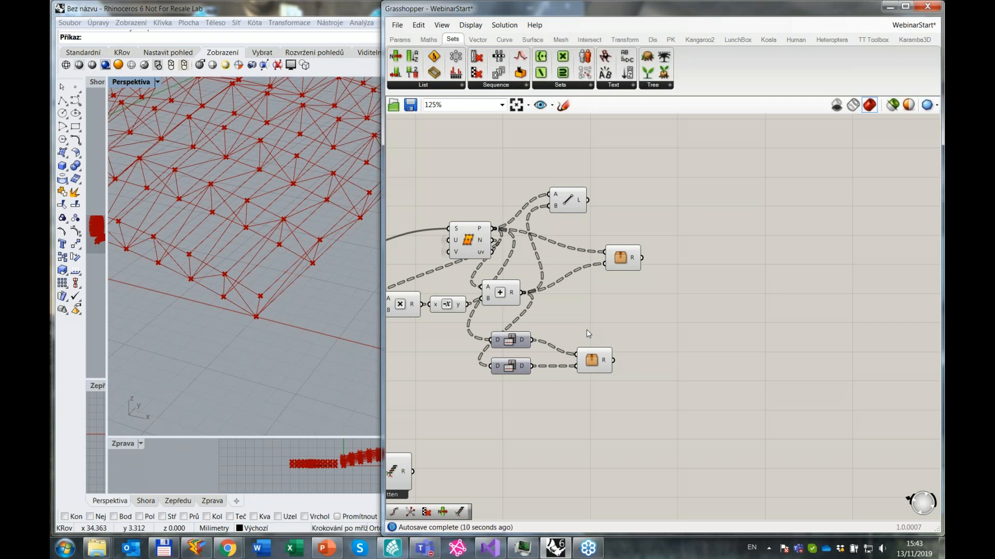
scroll(654, 330, down, 3)
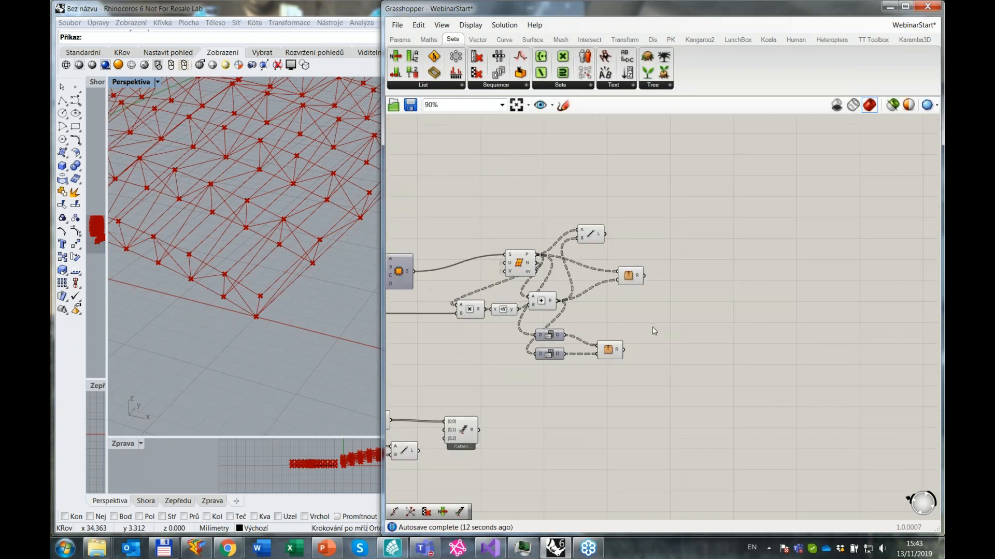
scroll(651, 350, up, 3)
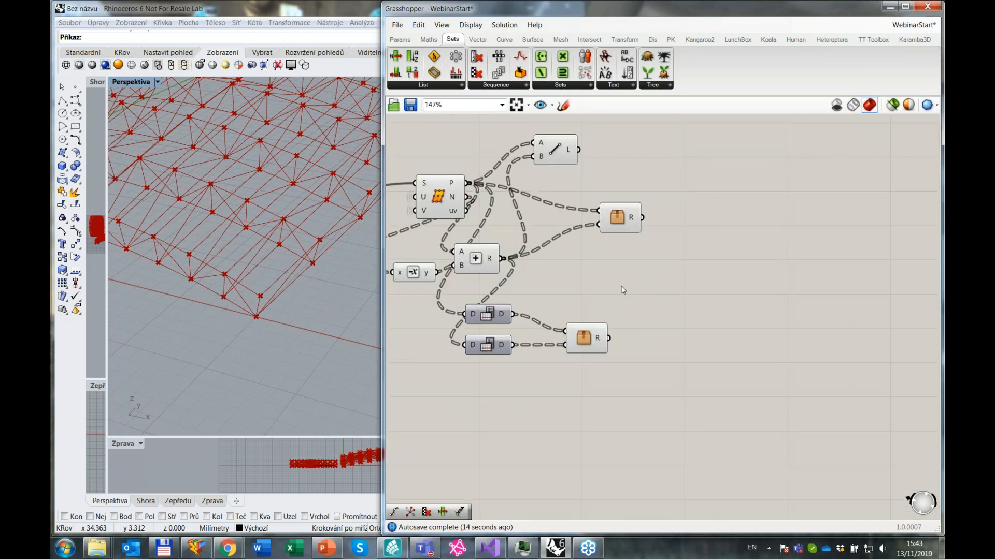
scroll(623, 290, down, 3)
right_drag(402, 144, 508, 194)
drag(553, 203, 444, 138)
drag(491, 178, 631, 228)
scroll(632, 230, up, 4)
click(617, 271)
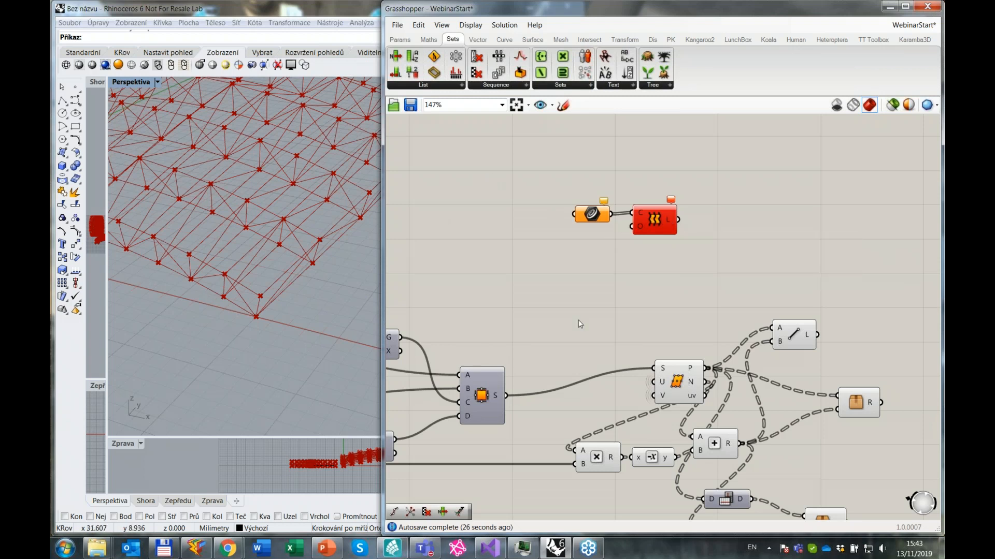
drag(676, 220, 669, 298)
Add an Entwine component and connect the two roof clusters' results to its {0;0} and {0;1} inputs.
scroll(689, 268, down, 2)
right_drag(850, 398, 706, 343)
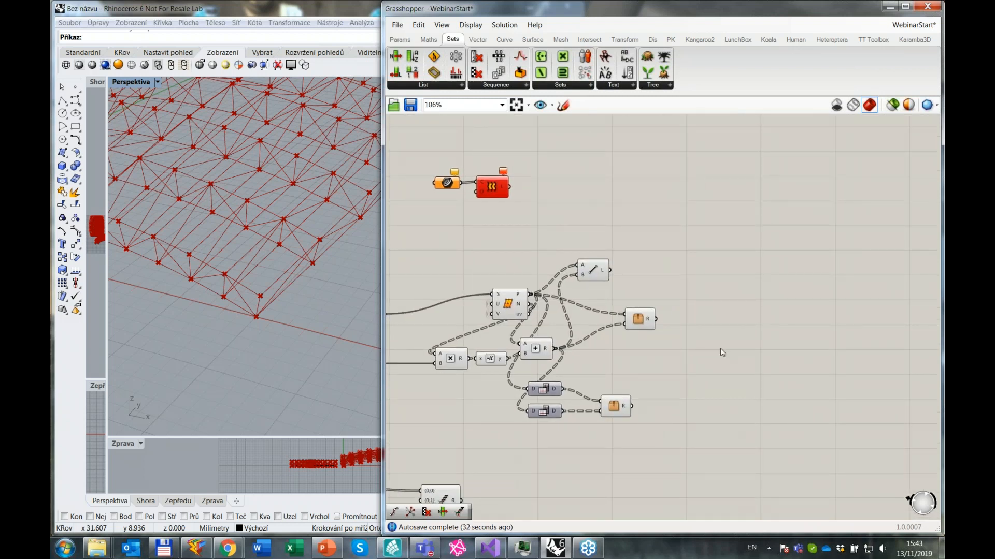
double_click(720, 349)
text(ent)
key(Return)
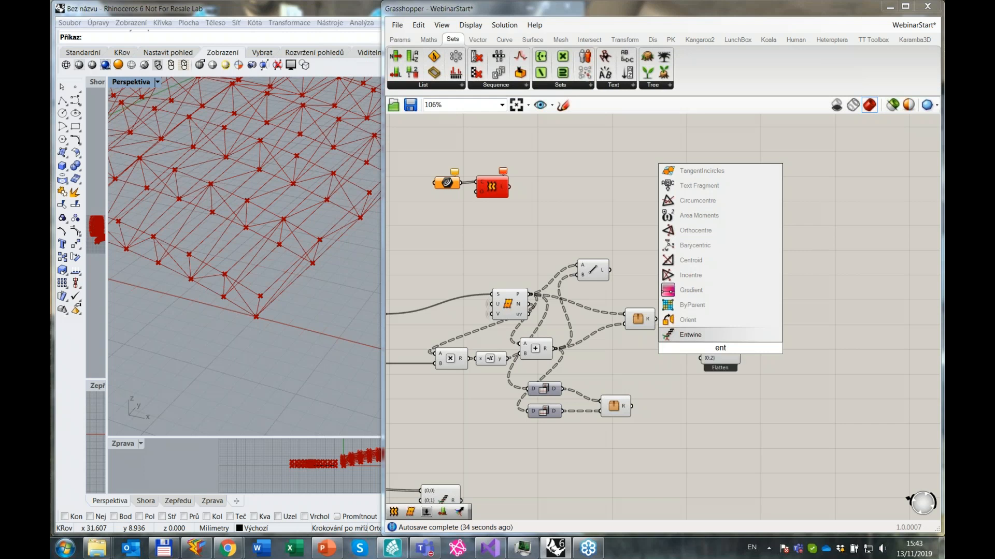
drag(693, 340, 699, 338)
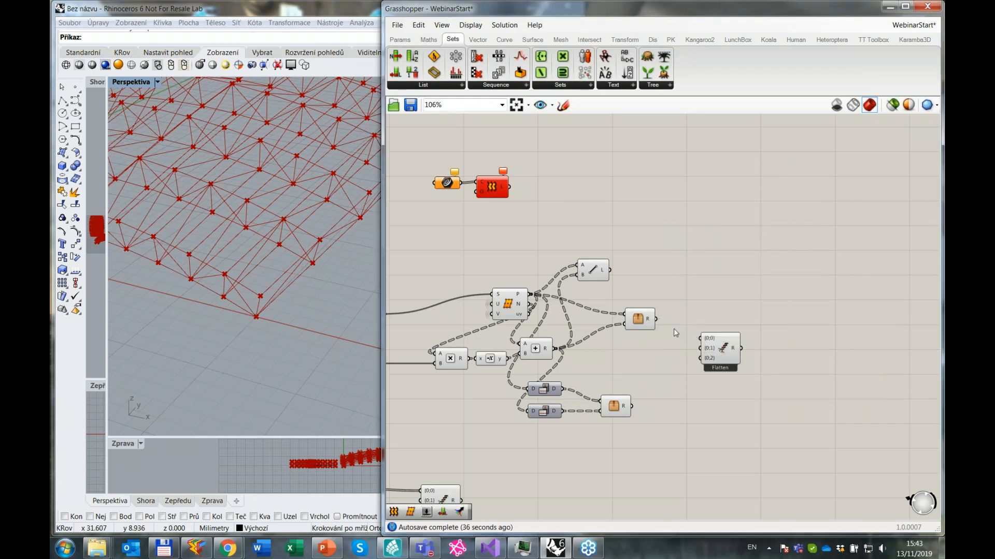
drag(631, 406, 700, 348)
scroll(729, 367, down, 3)
right_drag(762, 367, 555, 320)
scroll(510, 309, up, 6)
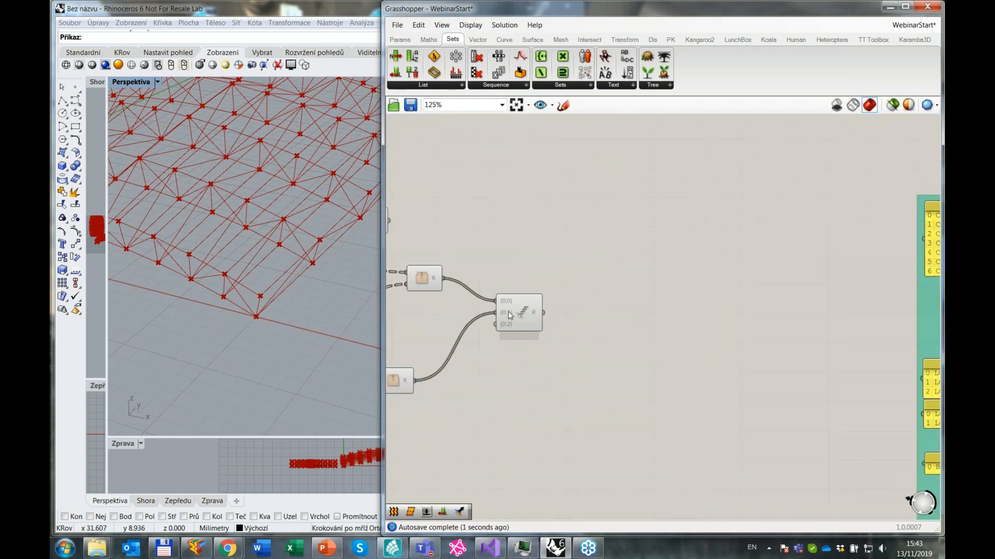
Flatten the Entwine component's result and connect it to the Curves input of the beam component in the KOALA group.
mouse_move(547, 318)
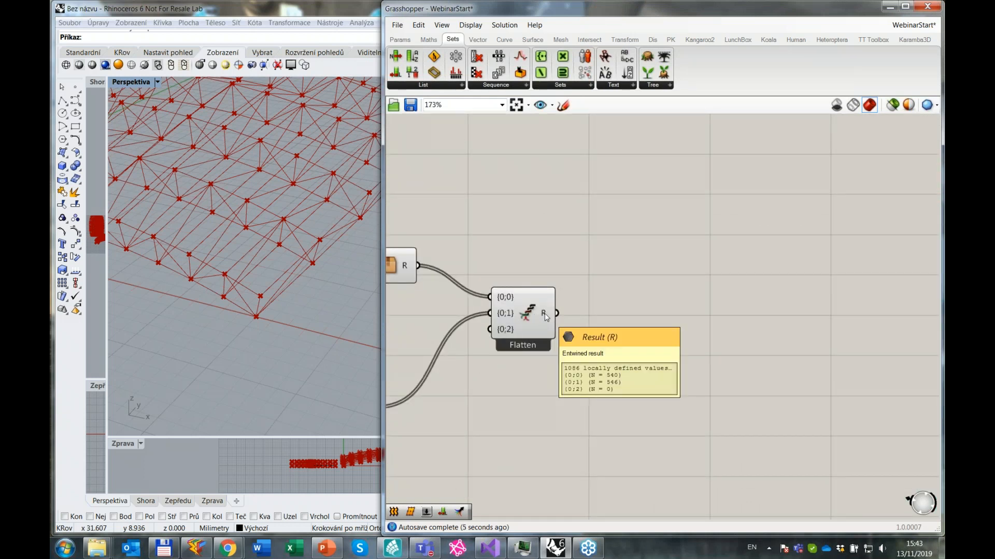
right_click(546, 318)
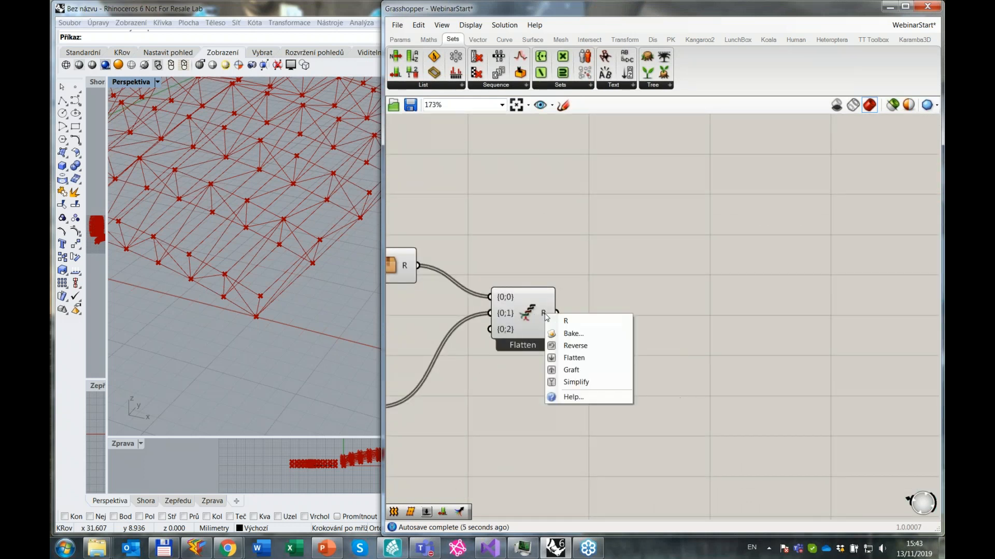
click(587, 358)
scroll(558, 313, down, 3)
right_drag(584, 312, 443, 303)
drag(441, 300, 864, 260)
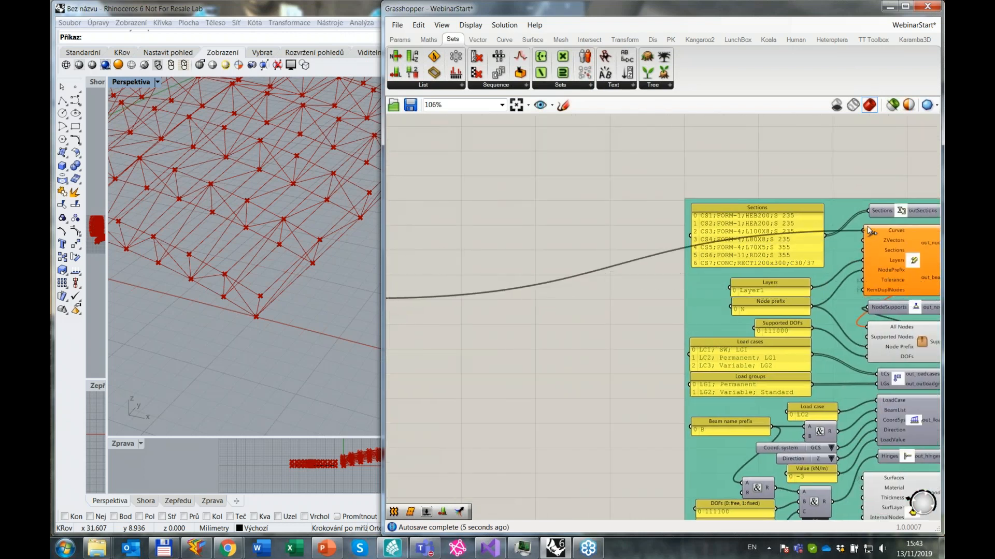
scroll(876, 272, up, 5)
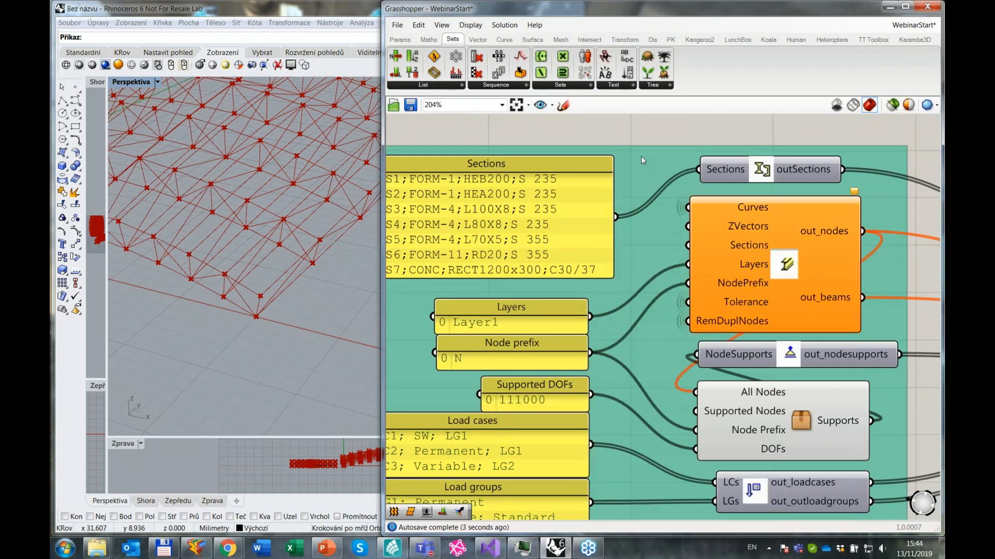
Add a panel containing CS1 and place it just below the Entwine component.
scroll(673, 202, down, 3)
scroll(716, 225, down, 1)
right_drag(412, 267, 744, 259)
scroll(630, 282, down, 3)
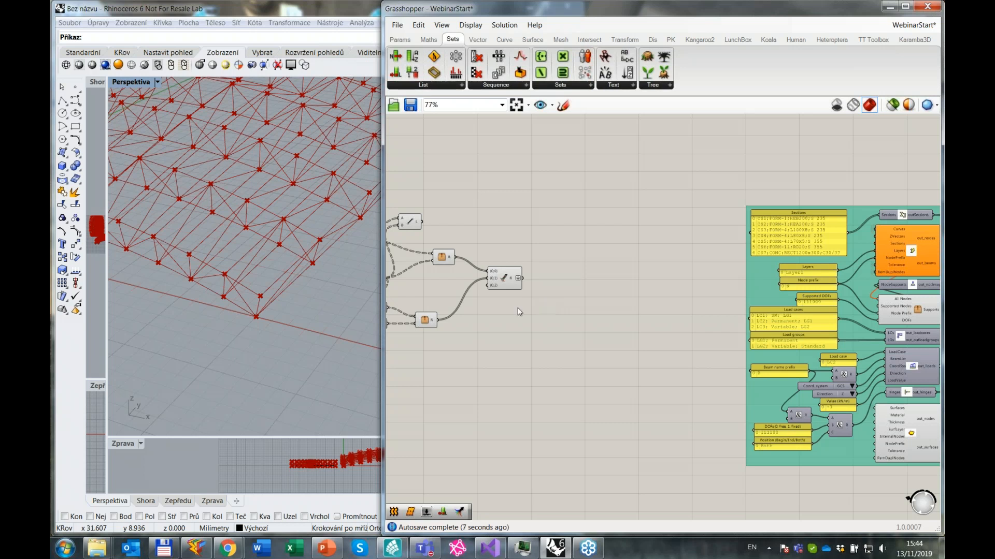
scroll(528, 303, up, 3)
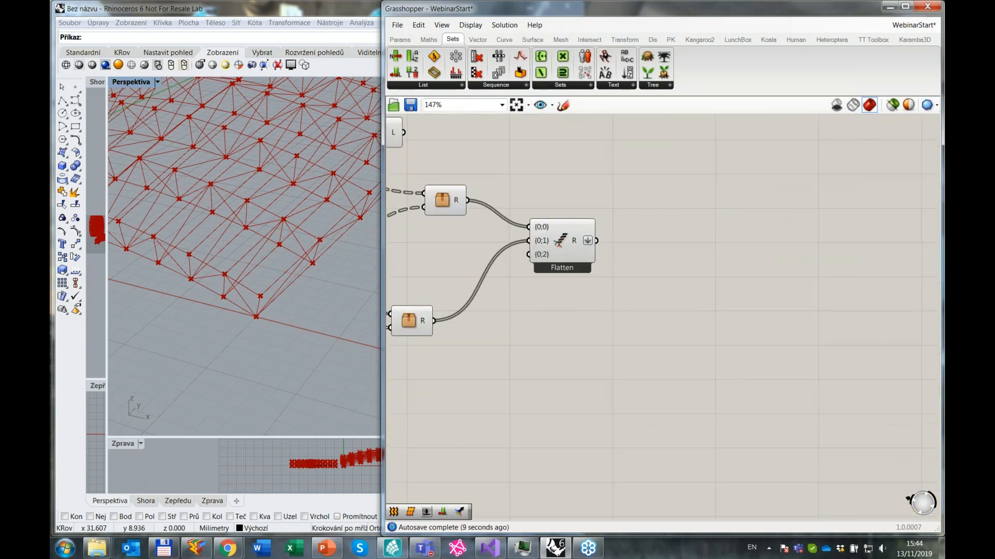
double_click(523, 342)
text(CS)
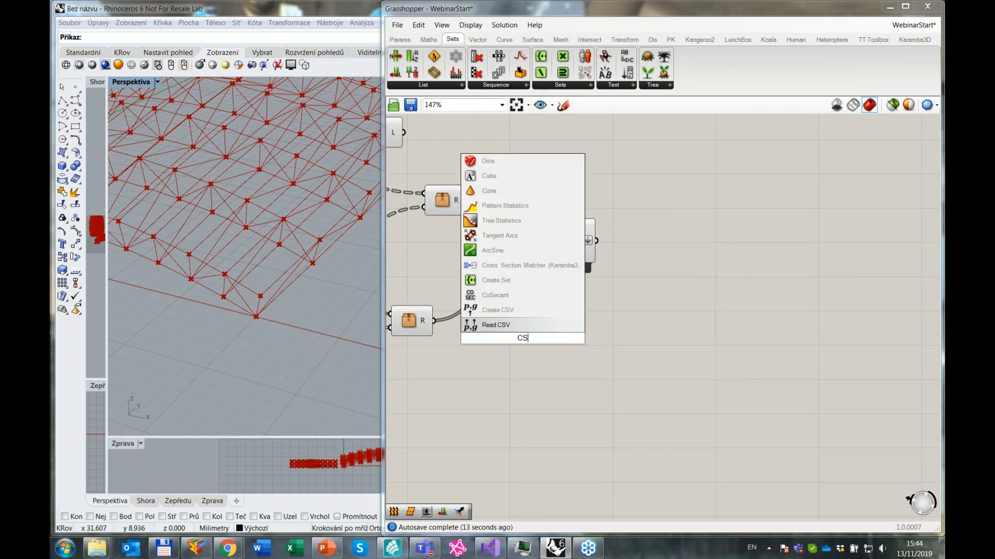
text(1)
key(BackSpace)
key(BackSpace)
key(BackSpace)
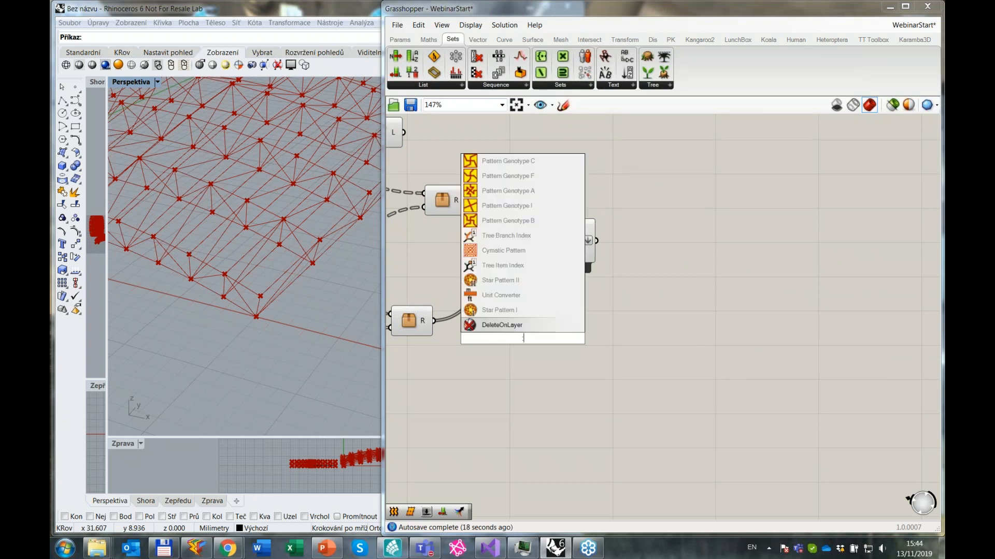
text("CS)
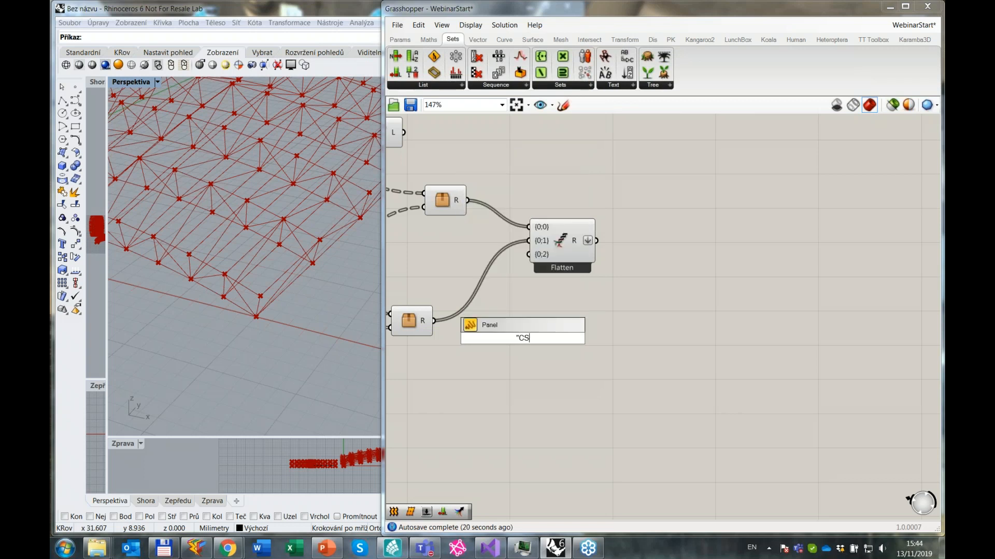
text(1)
key(Return)
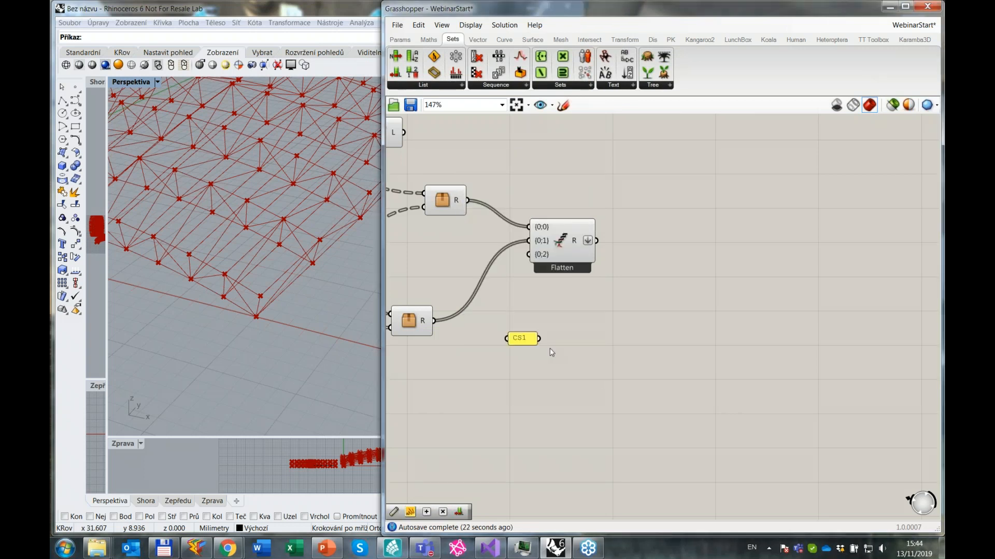
drag(509, 338, 584, 301)
scroll(736, 305, down, 2)
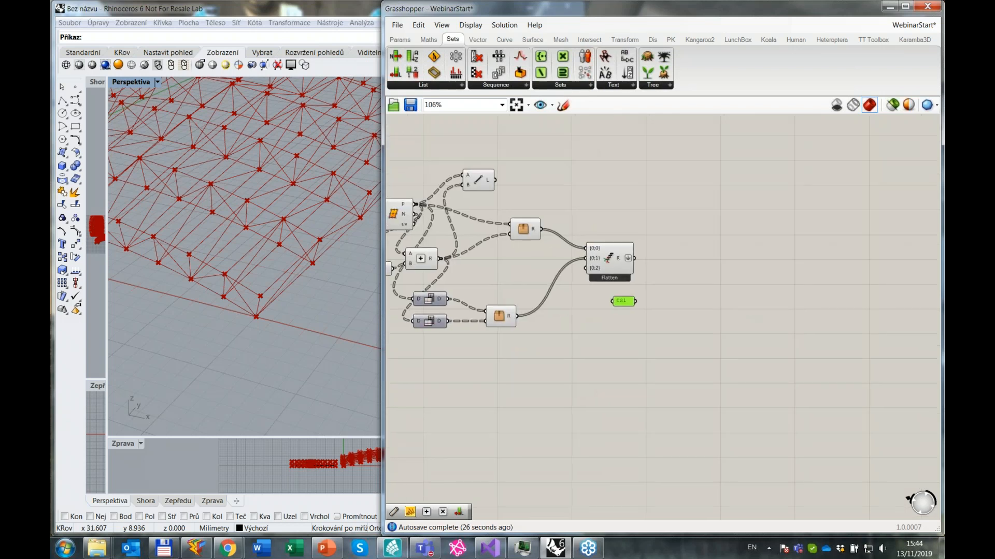
right_drag(731, 295, 582, 306)
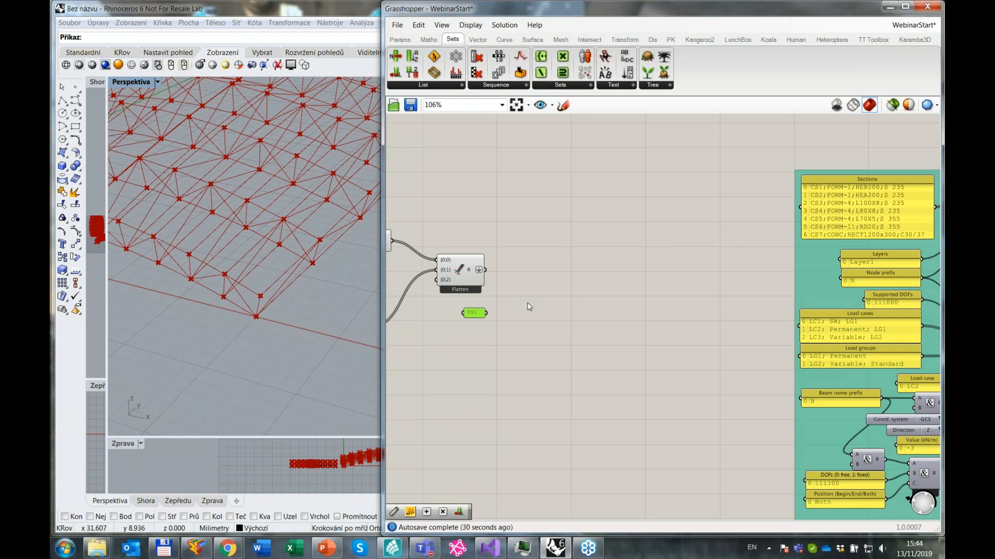
drag(473, 314, 463, 318)
scroll(437, 307, up, 2)
right_drag(407, 267, 645, 278)
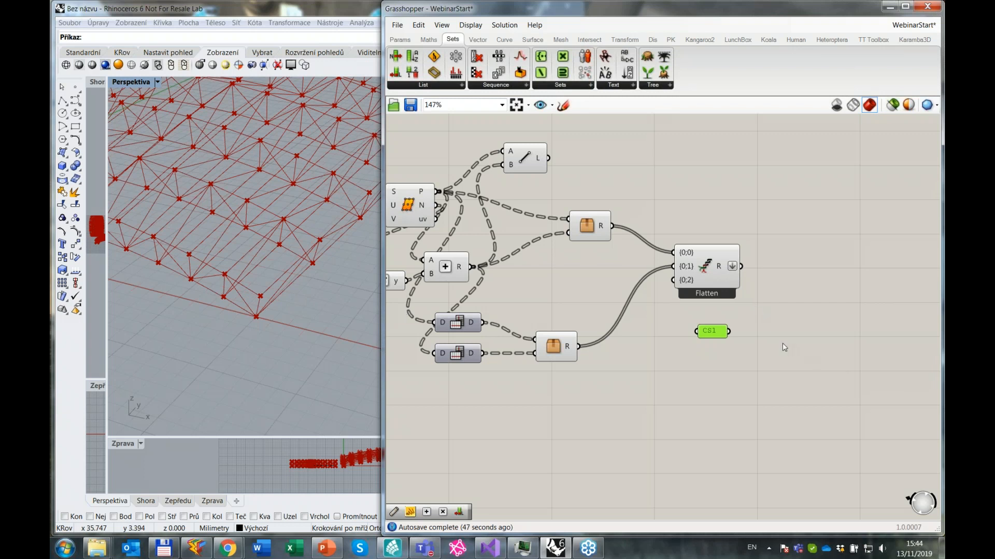
right_drag(782, 345, 724, 342)
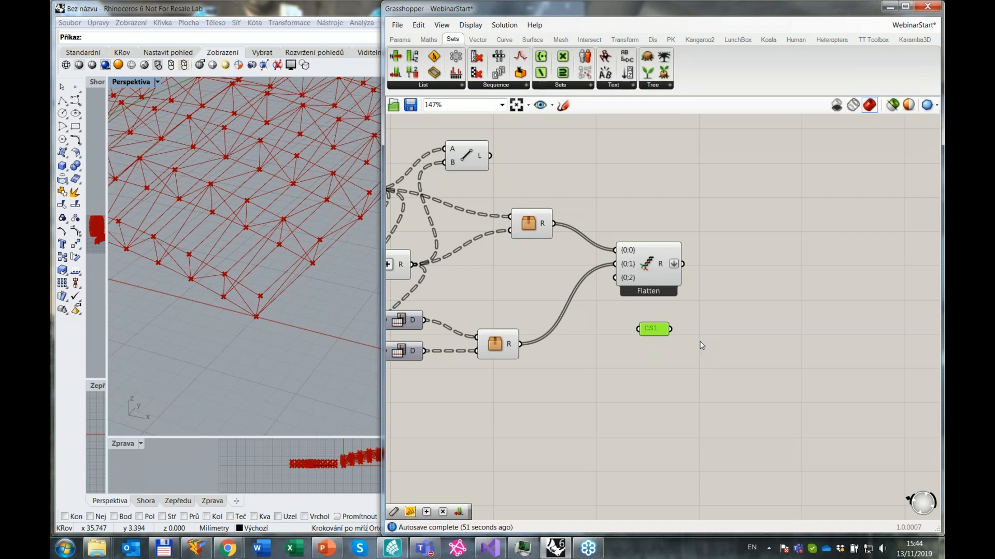
click(697, 337)
click(650, 332)
scroll(697, 325, down, 2)
click(602, 333)
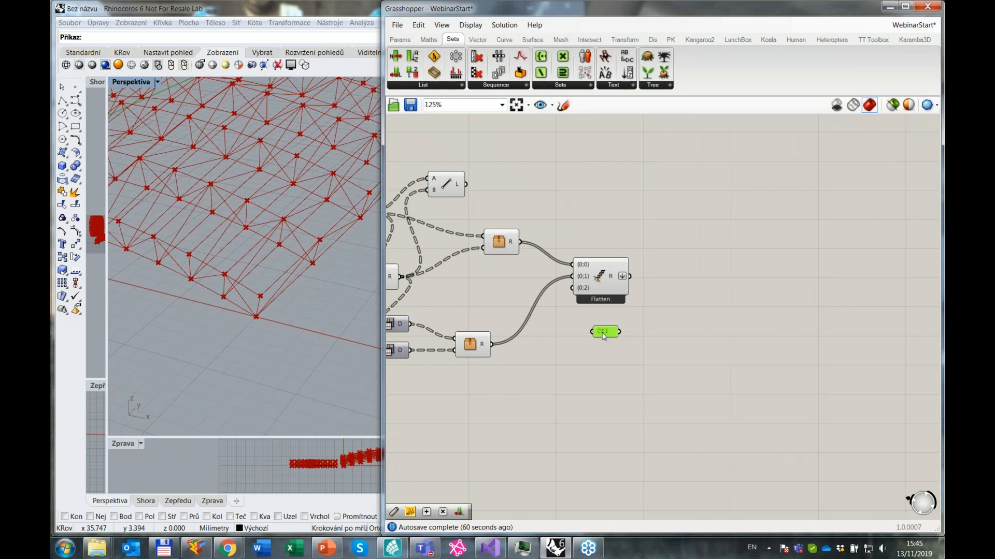
Add a Combine Data component, connecting the CS1 panel to input 0 and the flattened Entwine result to input 1.
double_click(669, 315)
text(com)
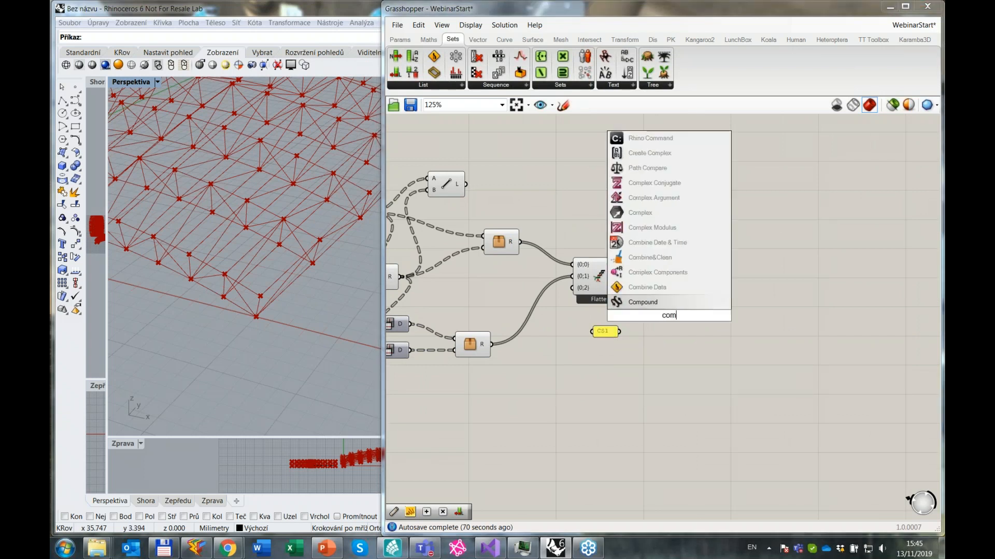
key(Up)
key(Return)
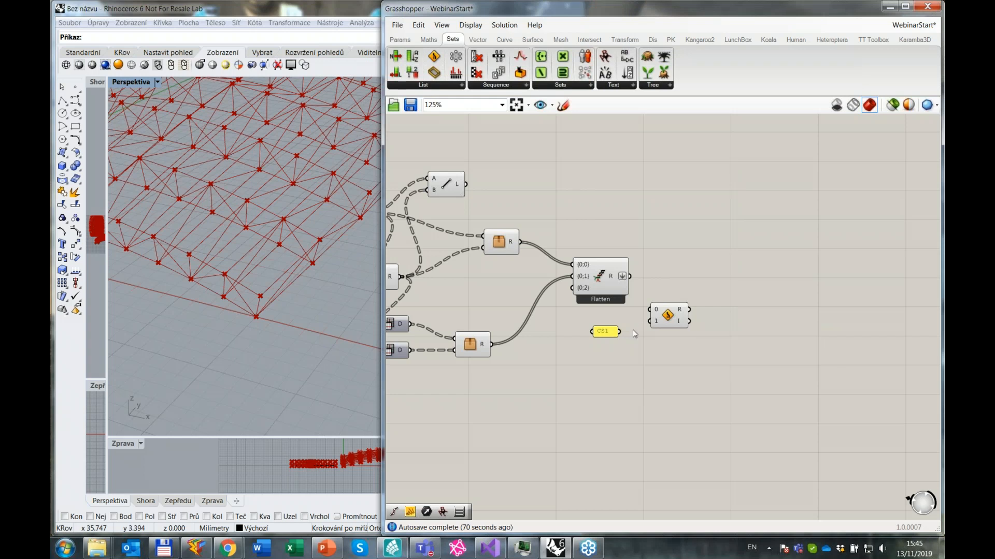
drag(619, 331, 668, 325)
drag(629, 276, 653, 329)
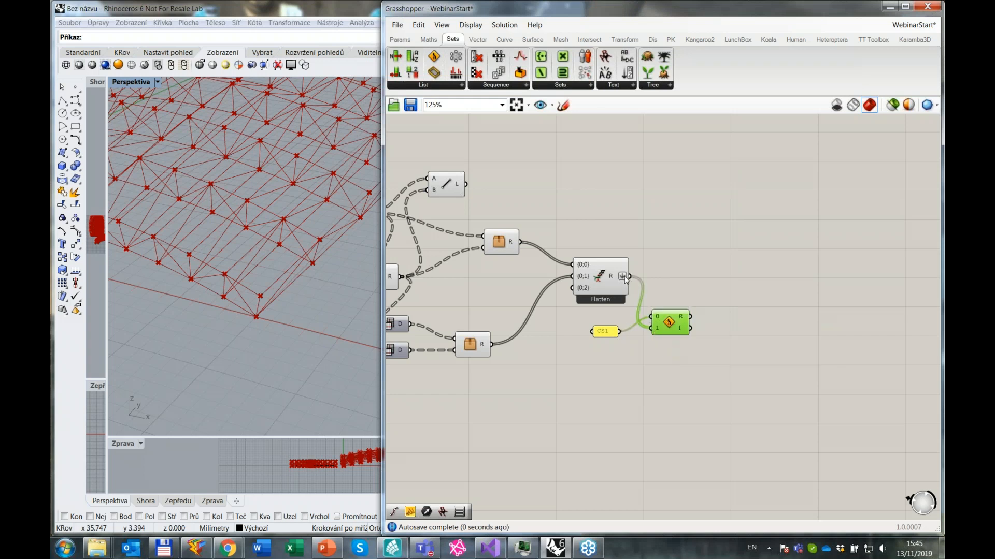
Connect the Combine Data result to the Sections input of the KOALA beam component.
mouse_move(685, 322)
mouse_move(615, 278)
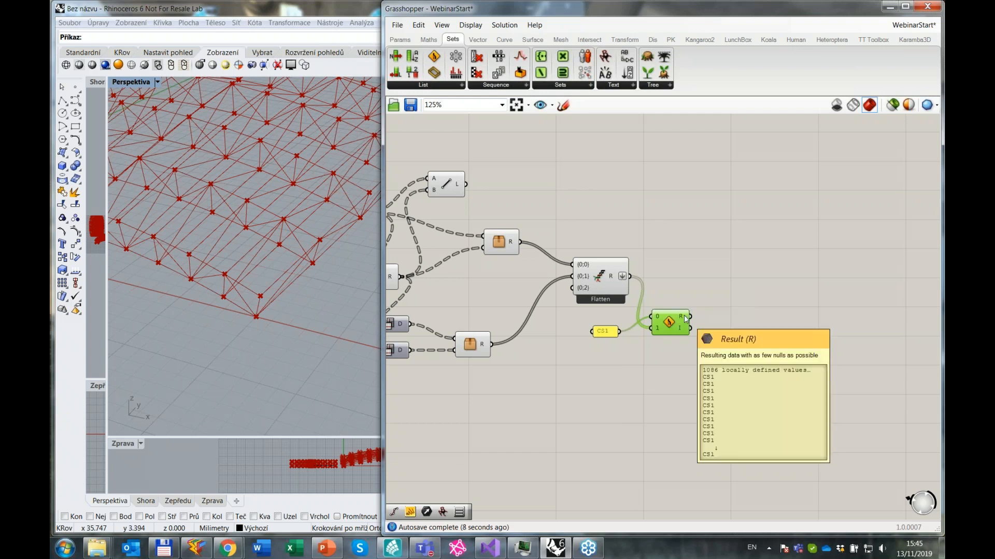
scroll(691, 314, down, 5)
drag(657, 316, 809, 268)
scroll(829, 282, up, 5)
scroll(748, 300, up, 2)
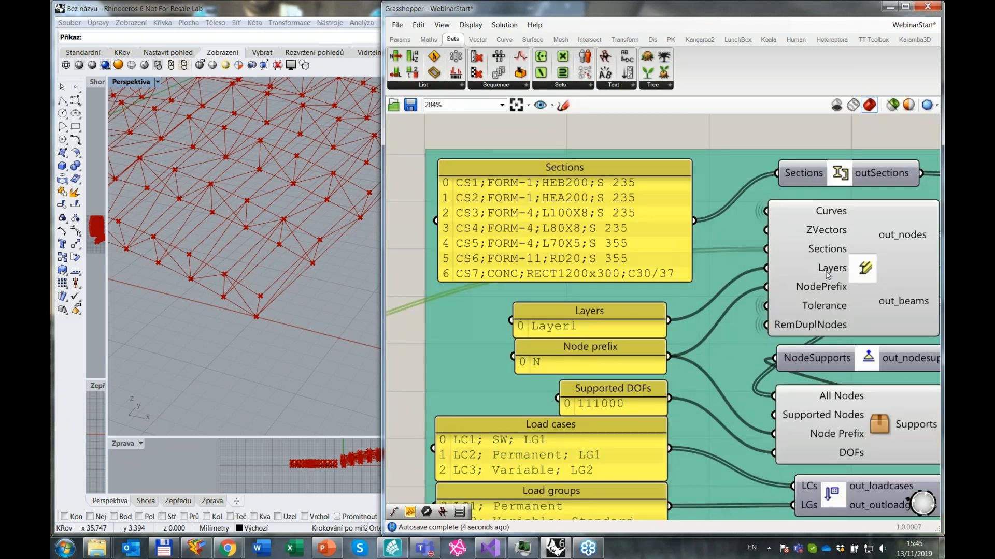
Examine the node prefix, the KOALA component groups and the Supported Nodes input of the Supports cluster.
click(597, 371)
scroll(760, 329, down, 2)
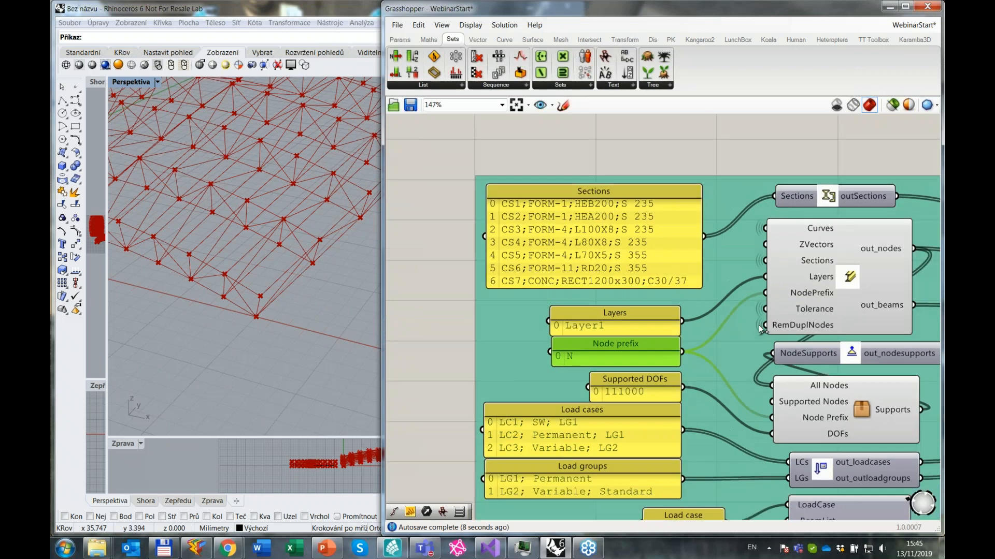
scroll(760, 329, down, 2)
scroll(535, 348, down, 2)
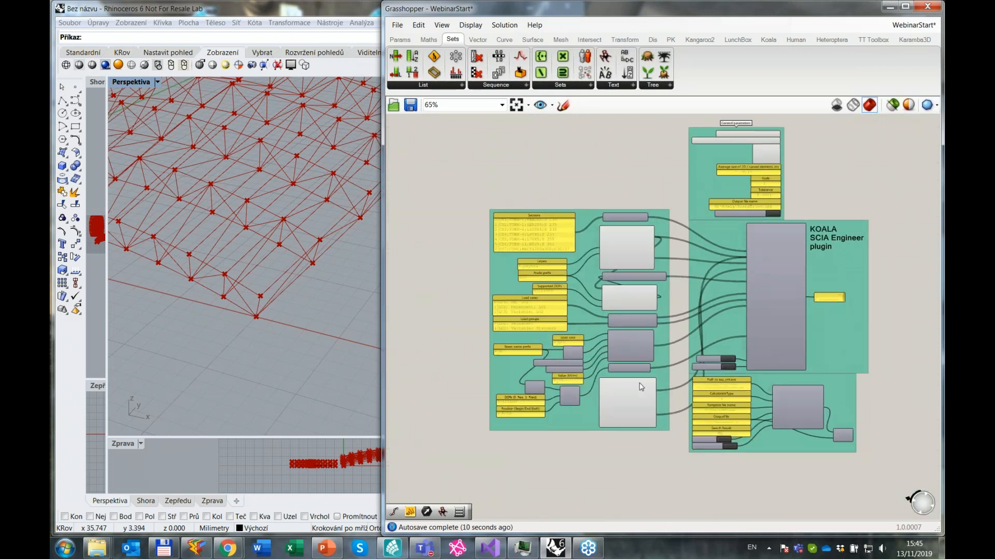
scroll(641, 387, up, 1)
scroll(645, 415, up, 1)
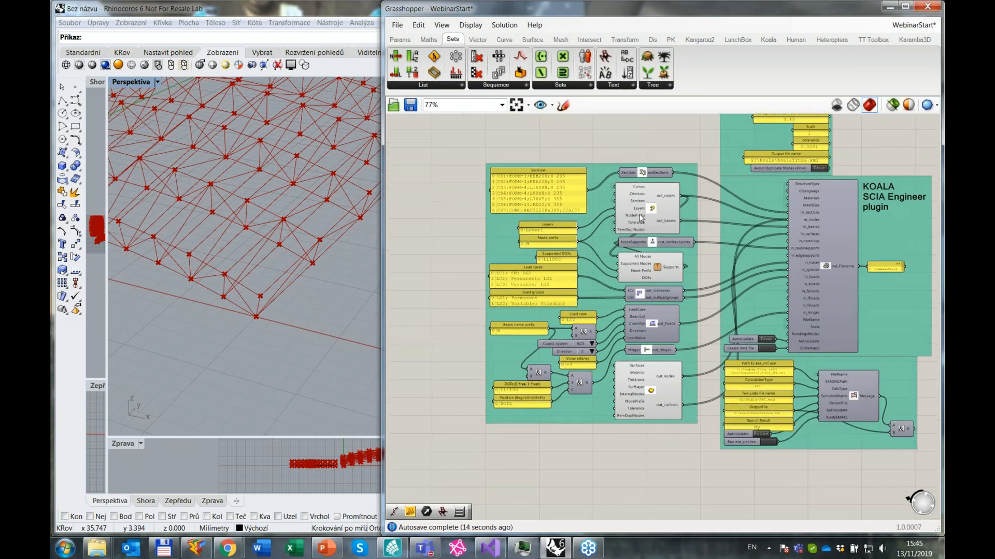
scroll(637, 269, up, 3)
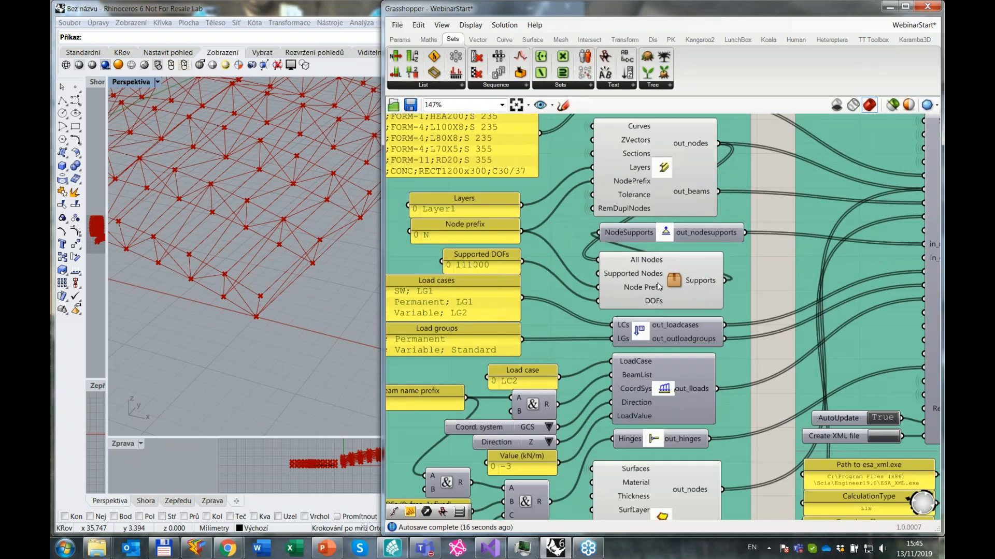
mouse_move(659, 287)
scroll(659, 288, down, 6)
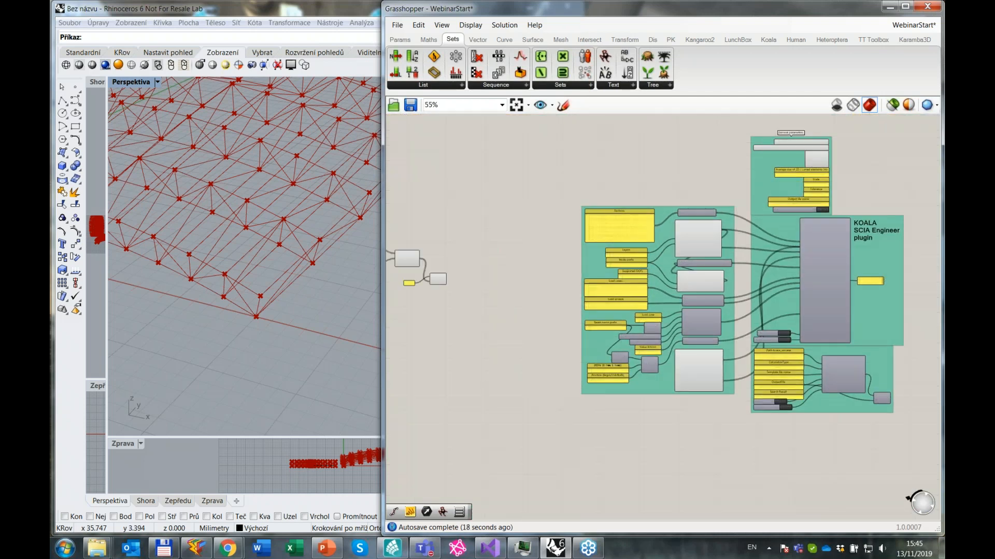
right_drag(659, 262, 577, 247)
scroll(801, 277, up, 4)
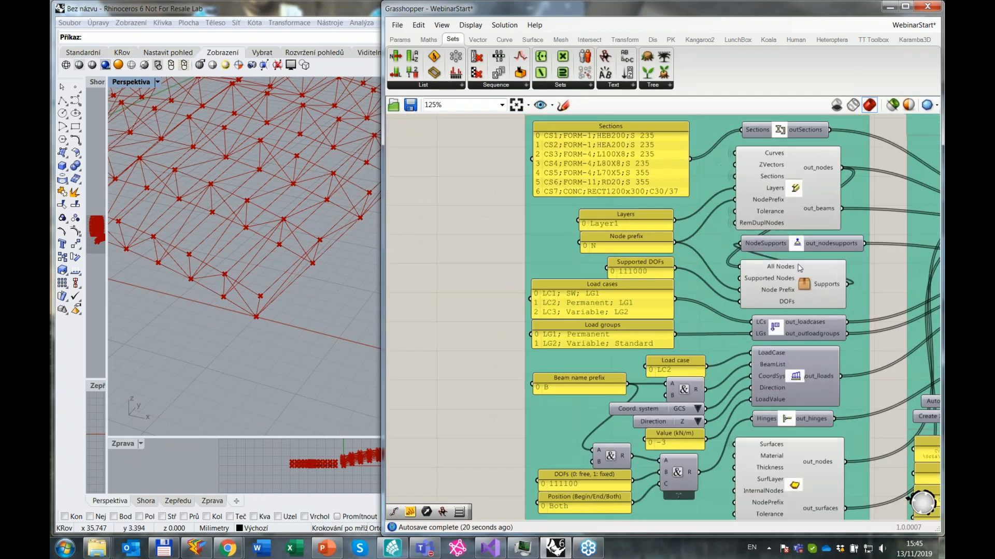
click(791, 290)
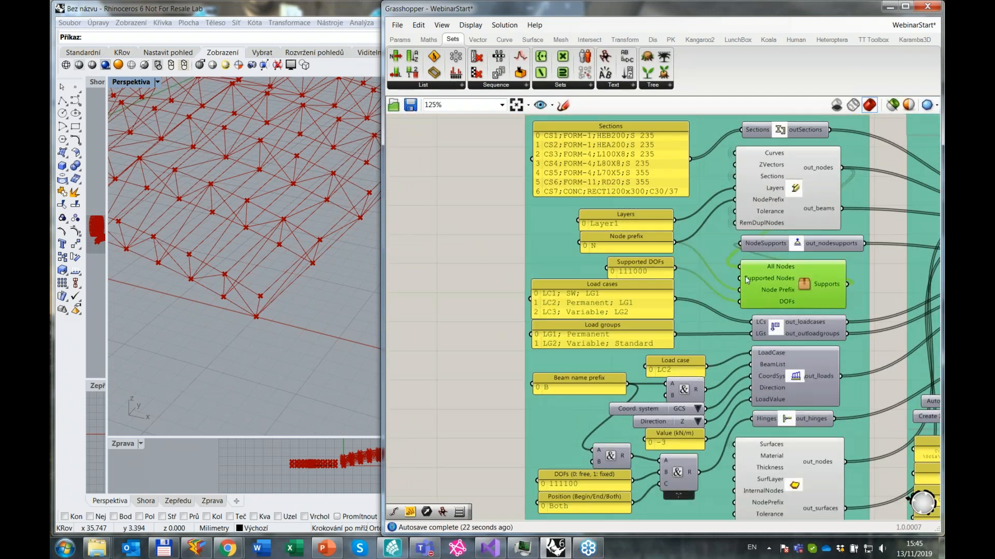
scroll(744, 268, up, 3)
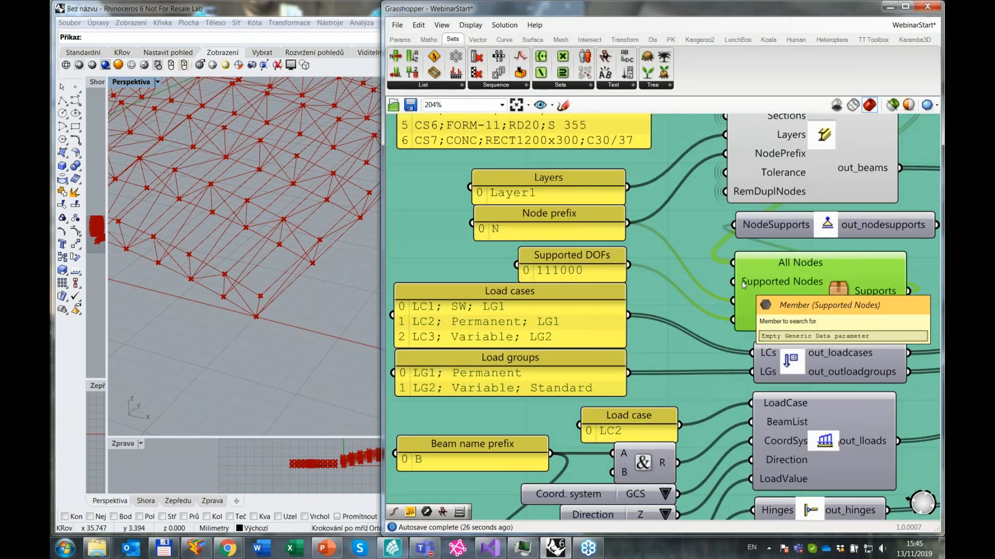
Delete the unused Curve parameter and Loft component above the Divide Surface component.
scroll(738, 280, down, 6)
right_drag(552, 279, 693, 295)
drag(578, 213, 519, 181)
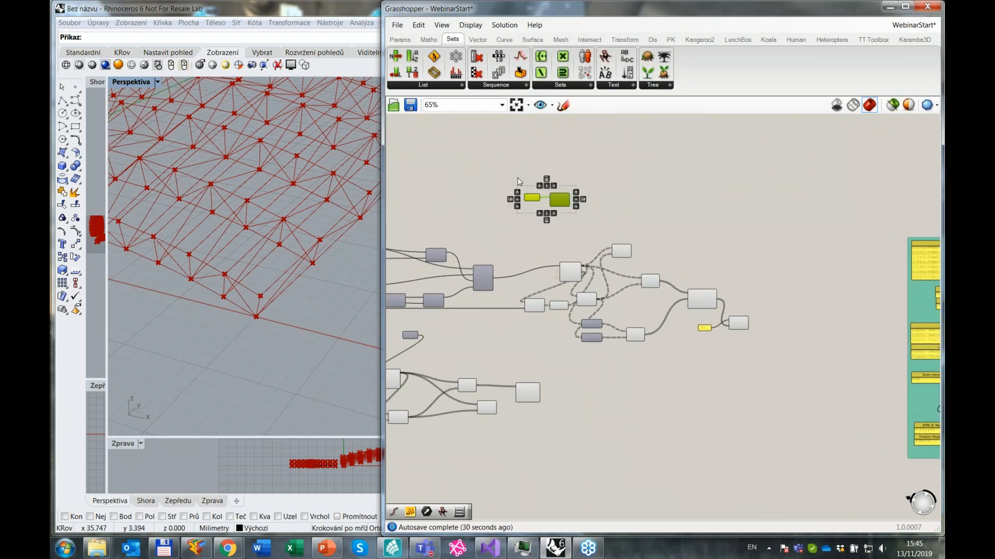
key(Delete)
Add a Divide Curve component in the empty area above the roof's edge curve and surface components.
right_drag(520, 209, 605, 209)
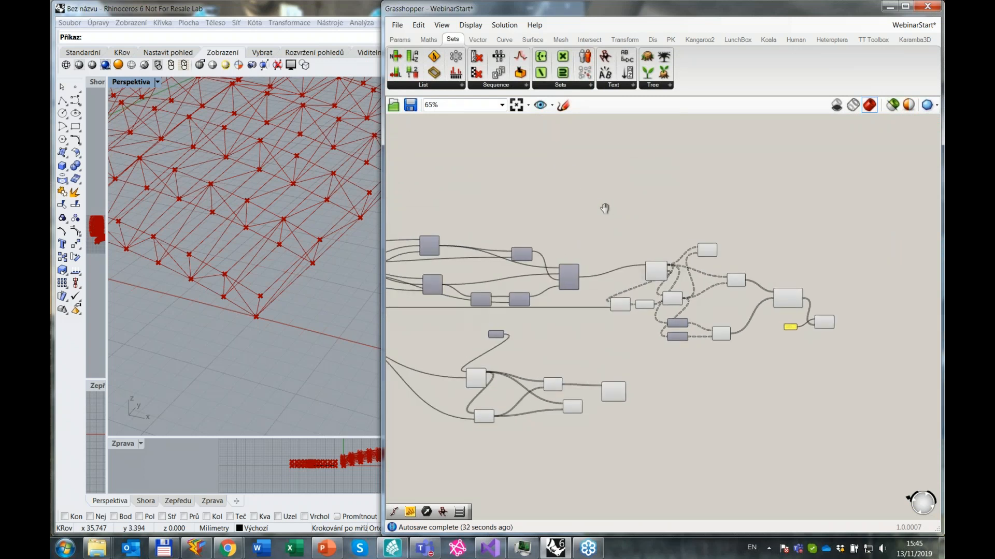
scroll(651, 230, up, 3)
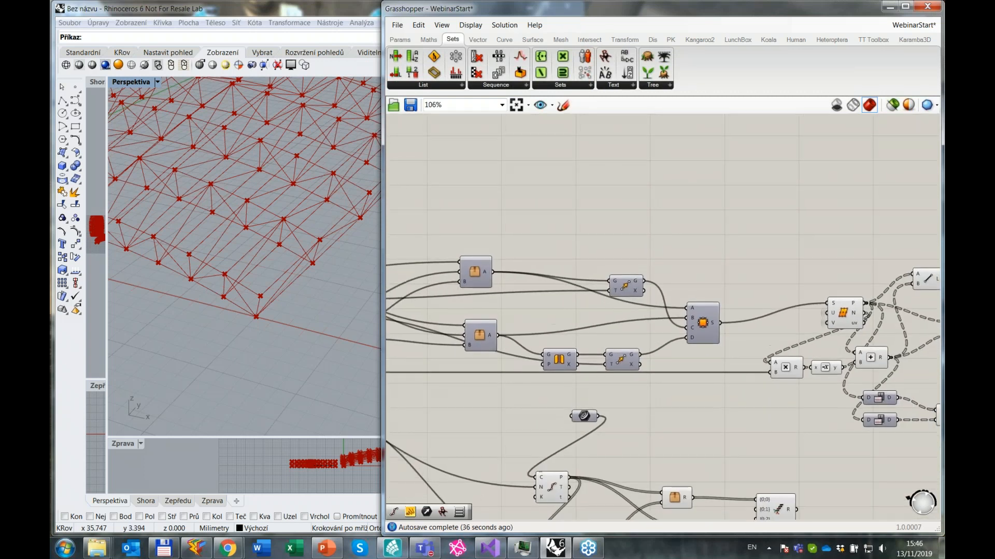
double_click(655, 204)
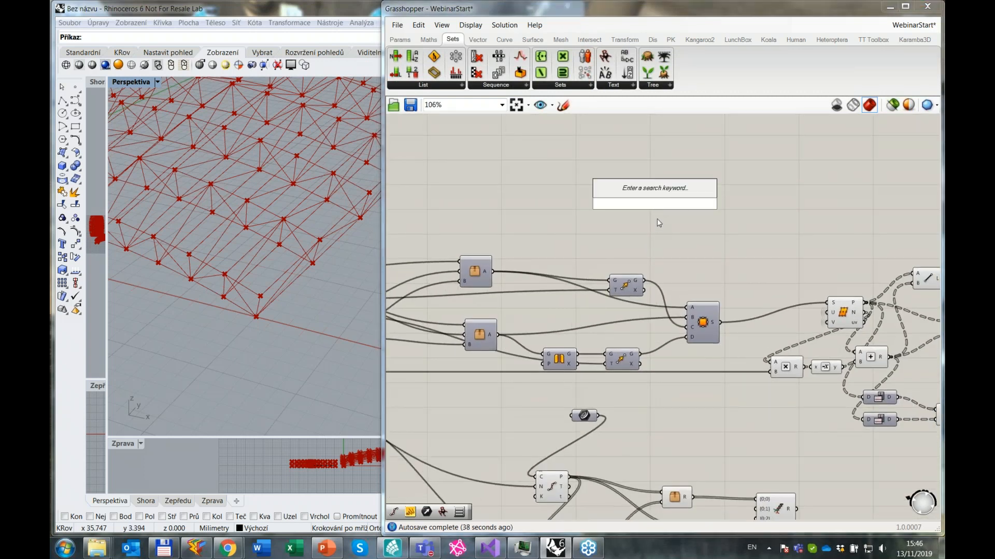
click(629, 221)
double_click(614, 199)
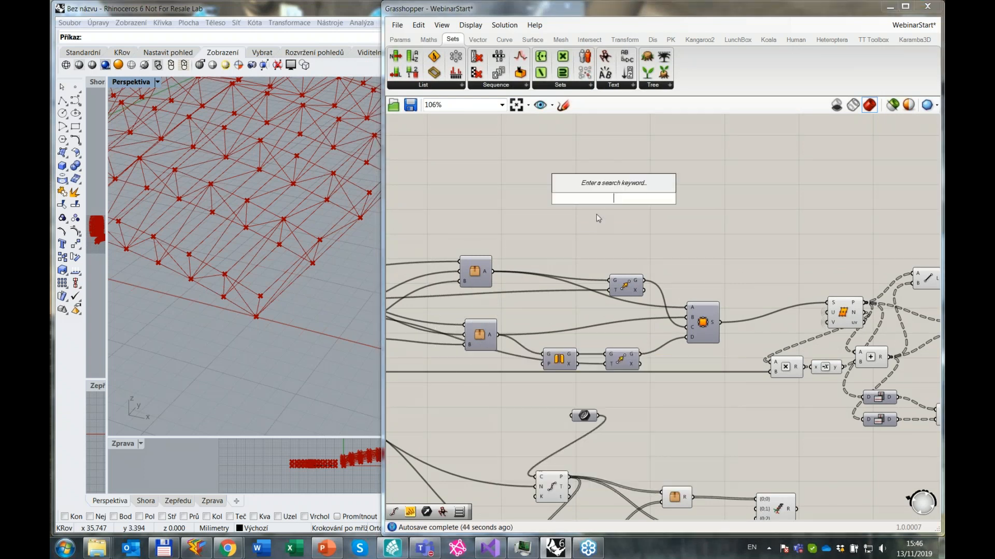
text(divide)
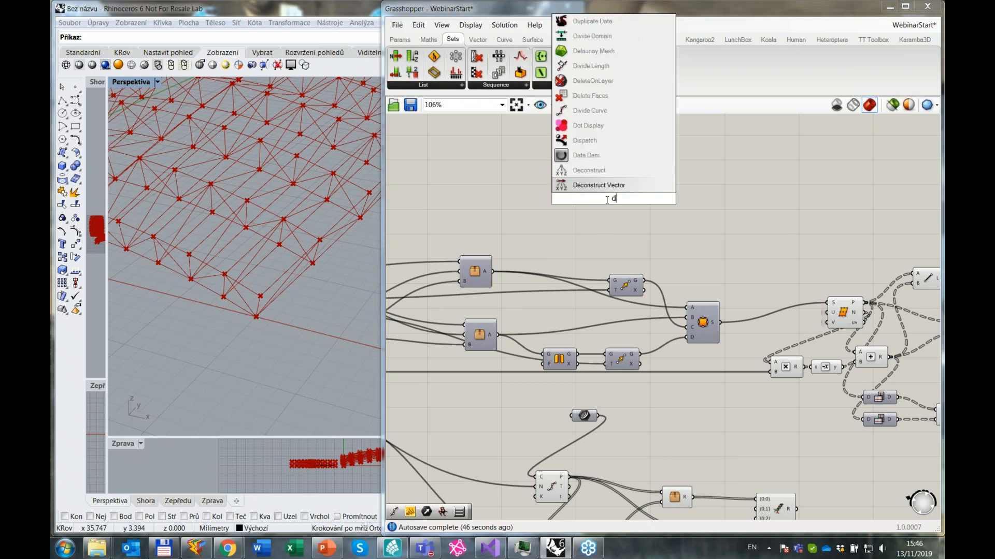
key(Return)
drag(612, 202, 653, 227)
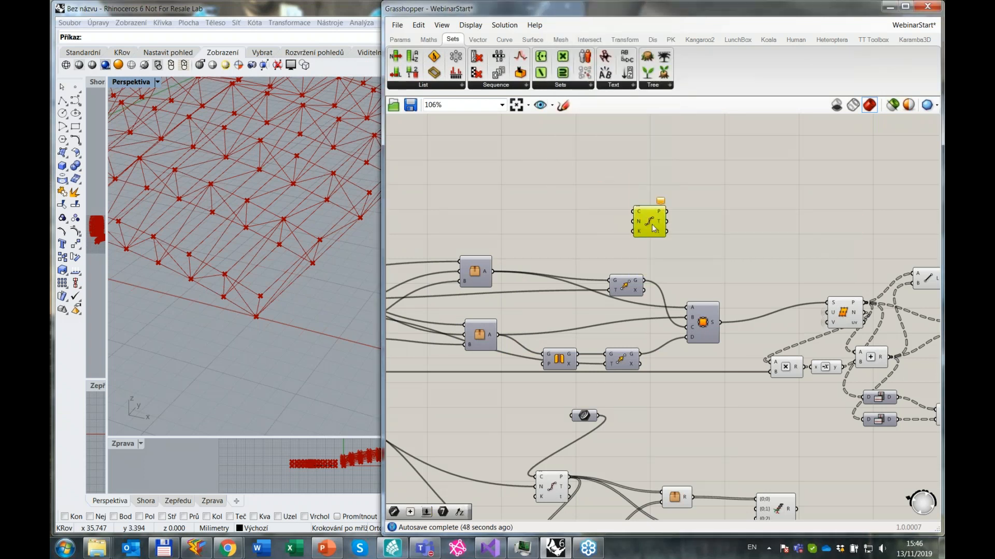
Shift the upper Move component closer to the edge-curve cluster and turn on the viewport preview of that cluster.
drag(628, 286, 555, 294)
click(359, 286)
scroll(357, 285, down, 8)
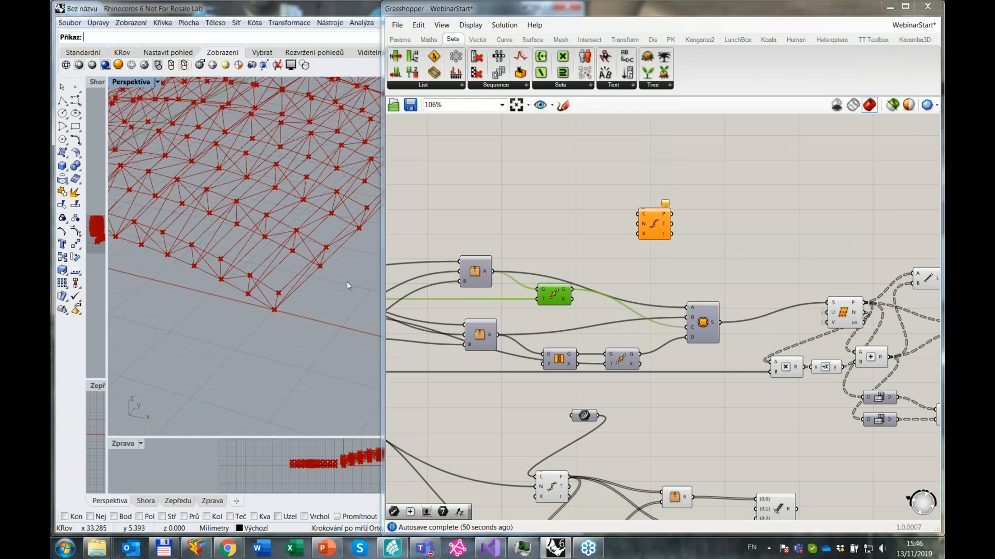
click(474, 275)
right_drag(328, 243, 397, 270)
right_drag(275, 213, 266, 317)
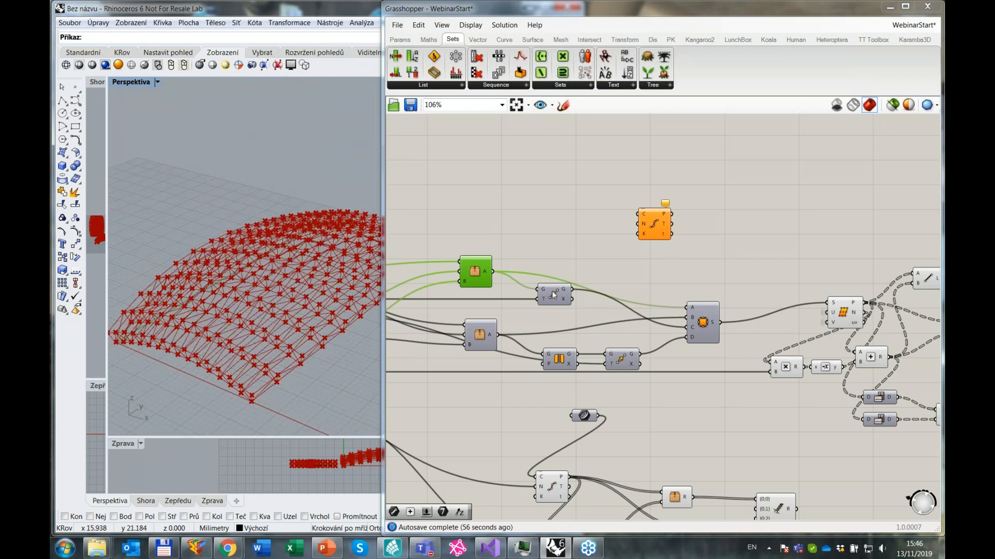
middle_click(475, 280)
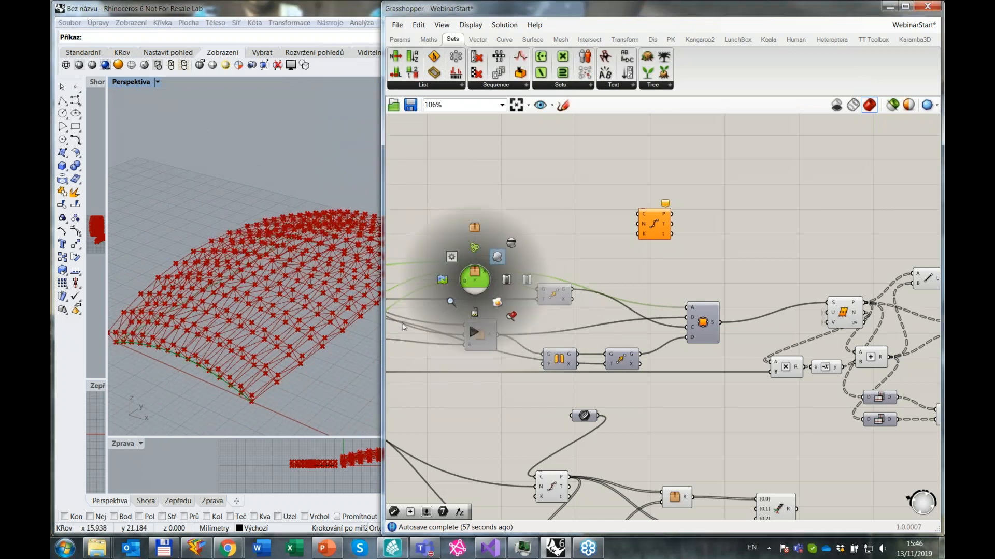
click(497, 256)
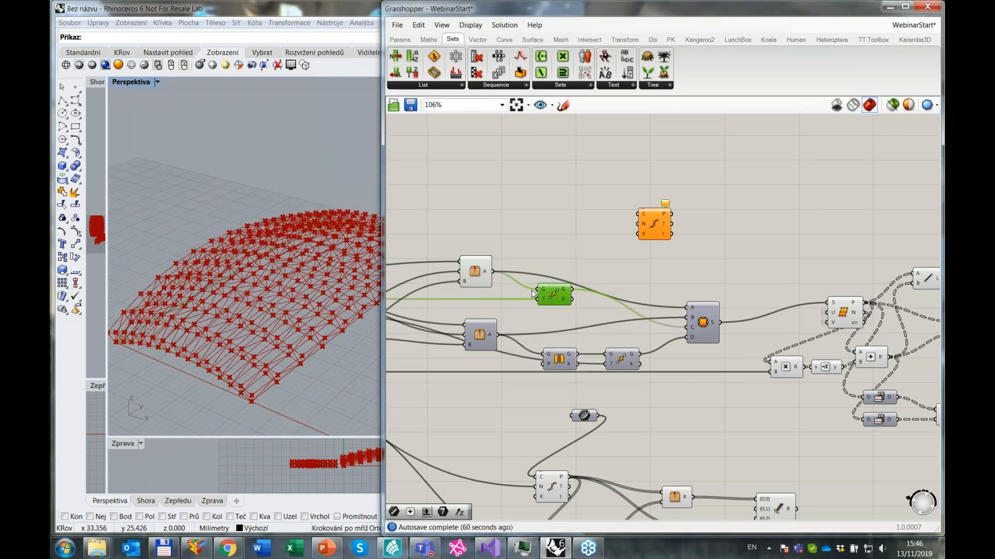
click(541, 264)
Connect both the upper edge-curve cluster and the moved copy's geometry to the Curve input of the new Divide Curve component.
drag(493, 271, 639, 214)
drag(572, 289, 649, 231)
click(649, 230)
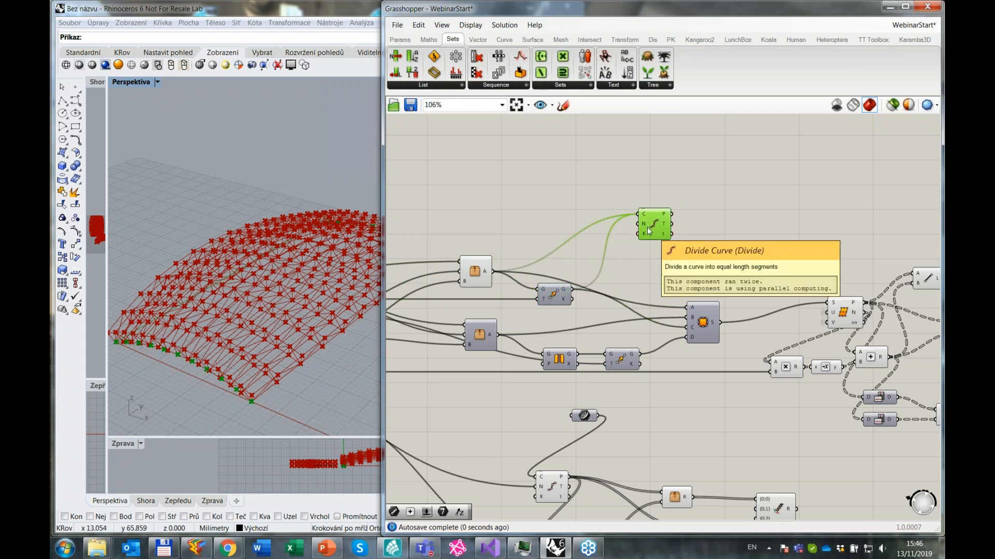
Set the Divide Curve component's segment count to give only the end points of each edge curve.
right_click(644, 226)
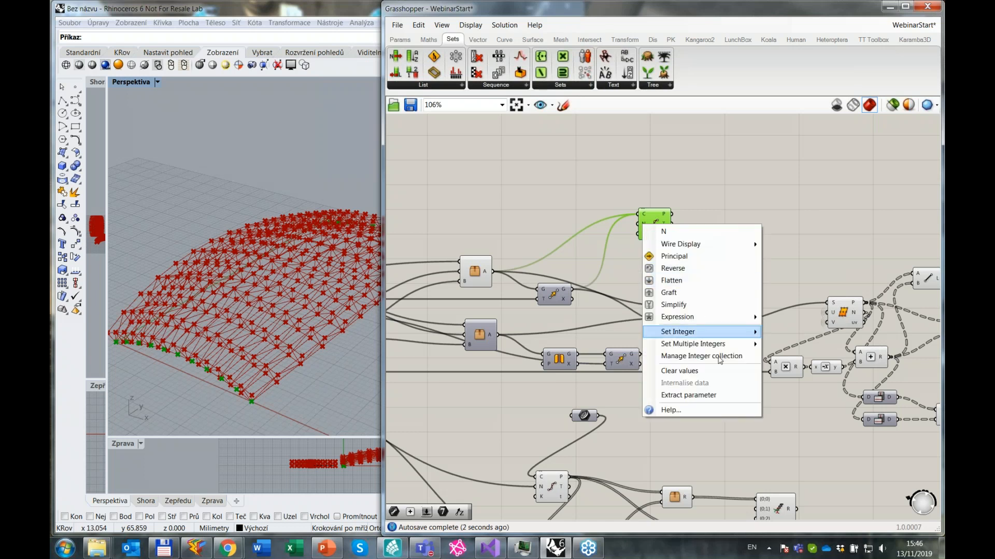
mouse_move(736, 332)
click(798, 336)
key(BackSpace)
key(BackSpace)
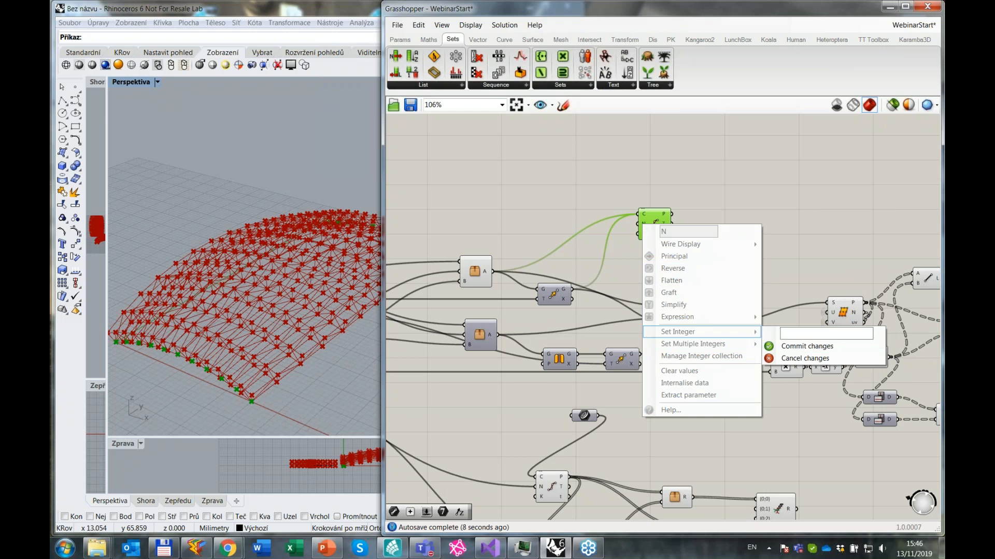
text(0)
key(Return)
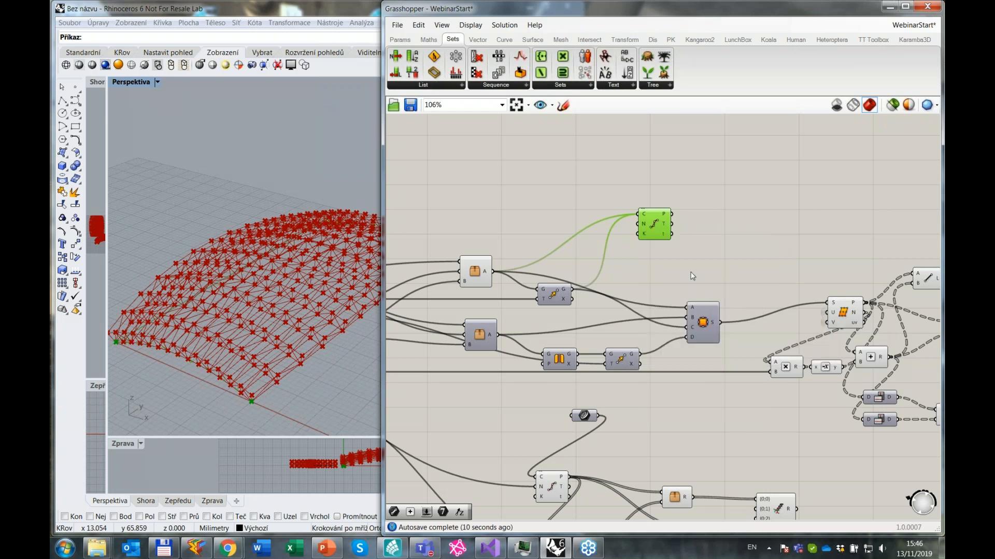
Flatten the Points output of the Divide Curve component.
click(664, 223)
mouse_move(664, 218)
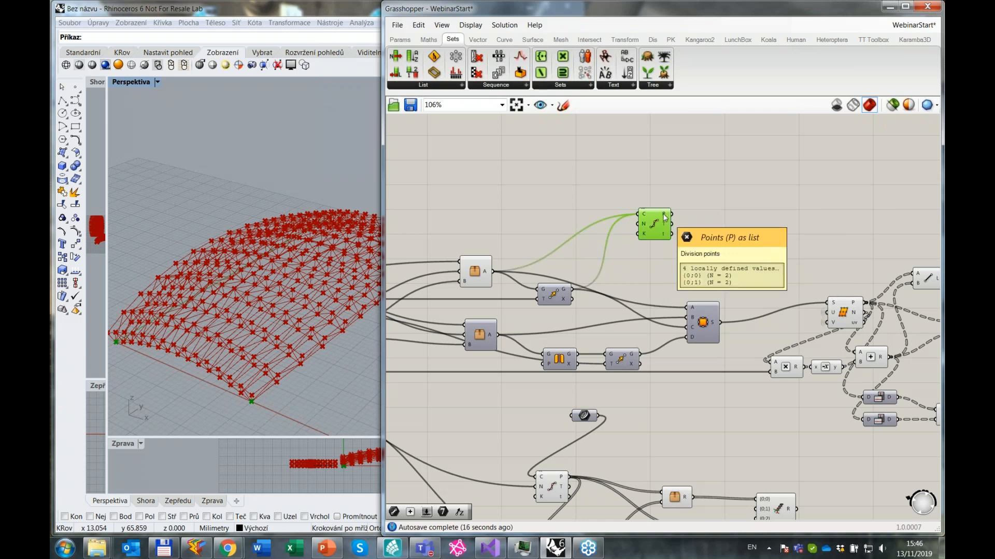
right_click(664, 217)
click(689, 269)
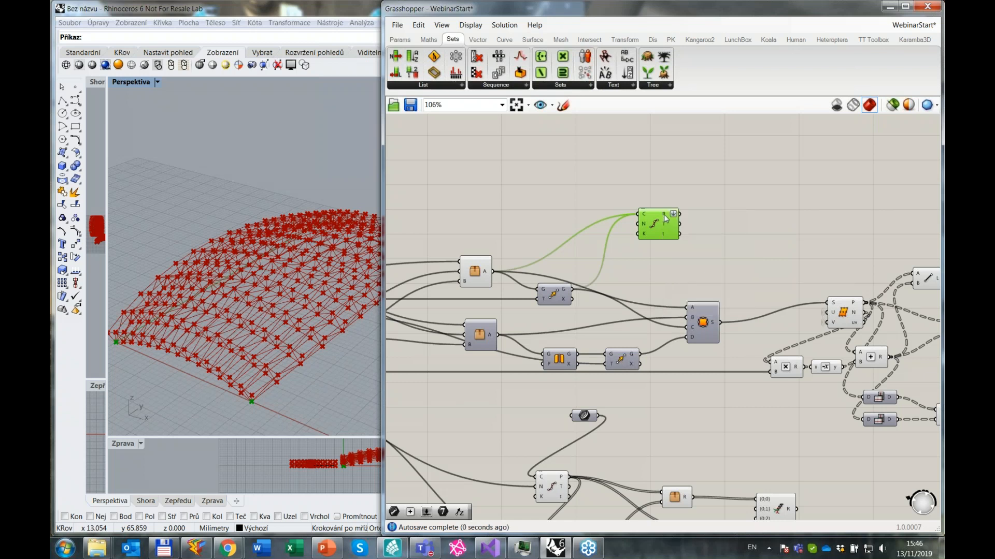
mouse_move(665, 219)
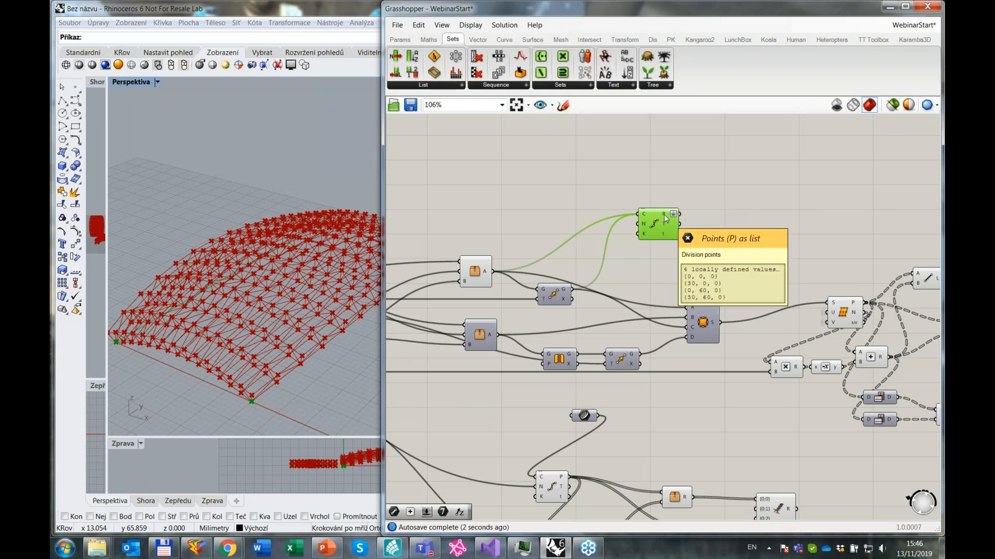
Connect the Divide Curve points to the Supported Nodes input of the Supports cluster and check its Supports output.
scroll(665, 219, down, 3)
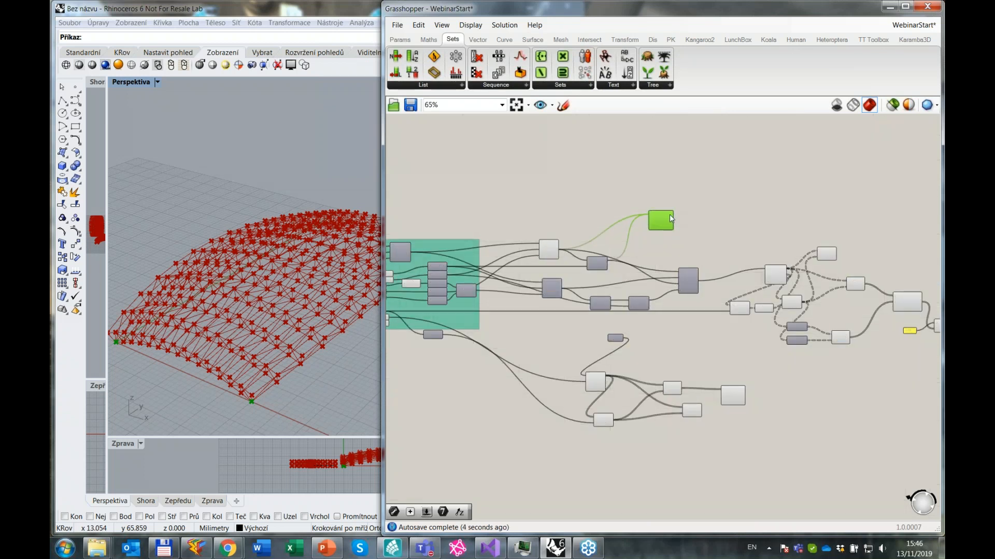
scroll(669, 215, up, 5)
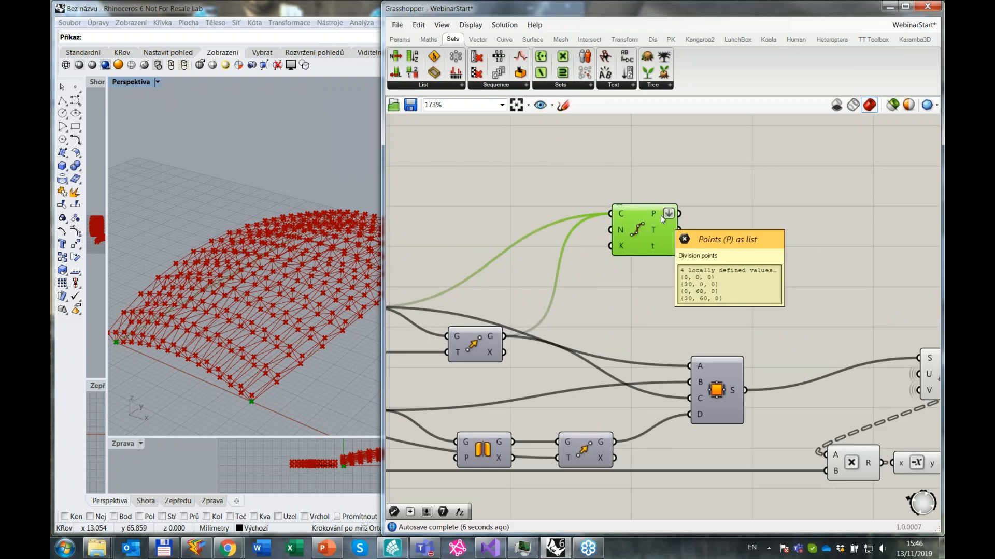
scroll(662, 218, down, 4)
right_drag(676, 215, 496, 217)
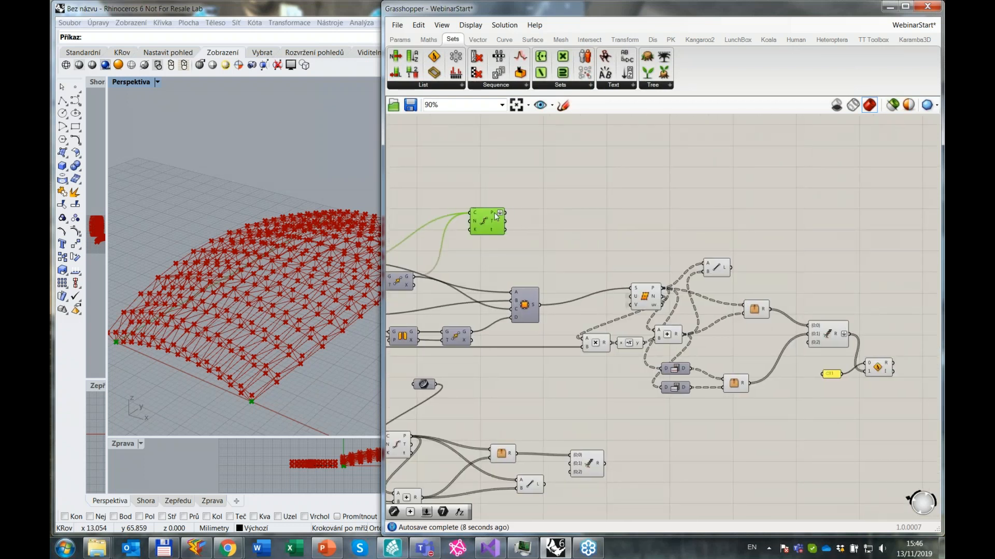
drag(505, 212, 826, 330)
scroll(879, 446, up, 1)
scroll(826, 329, up, 2)
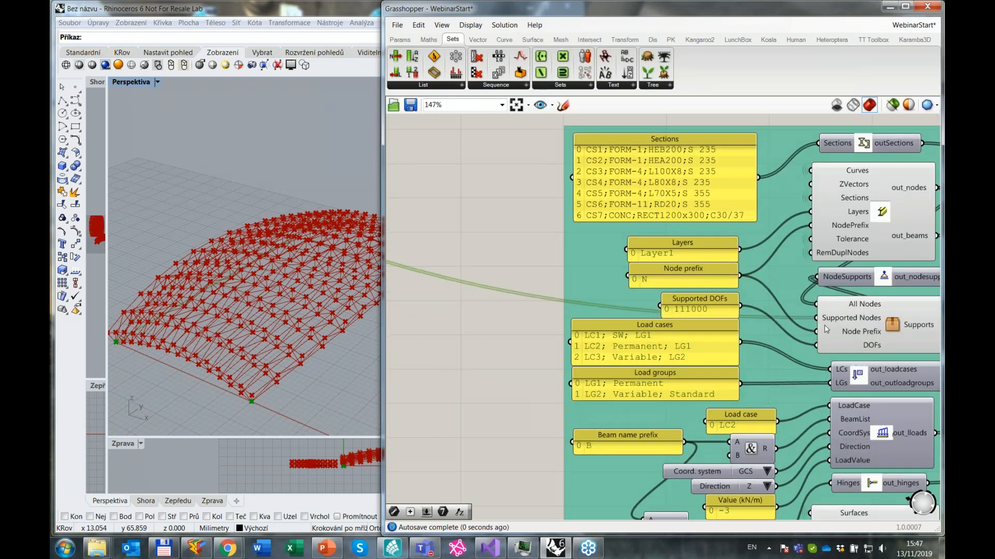
right_drag(876, 322, 746, 309)
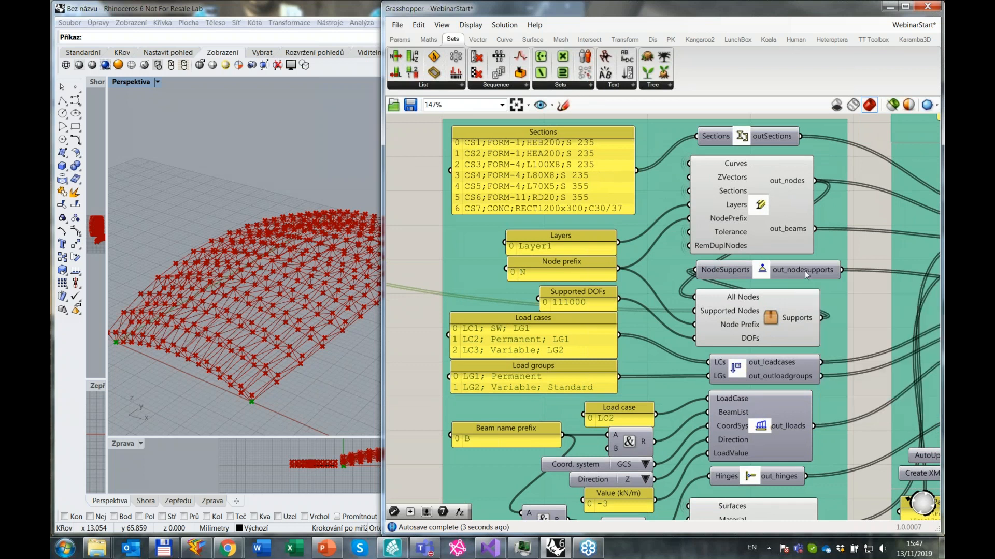
mouse_move(800, 319)
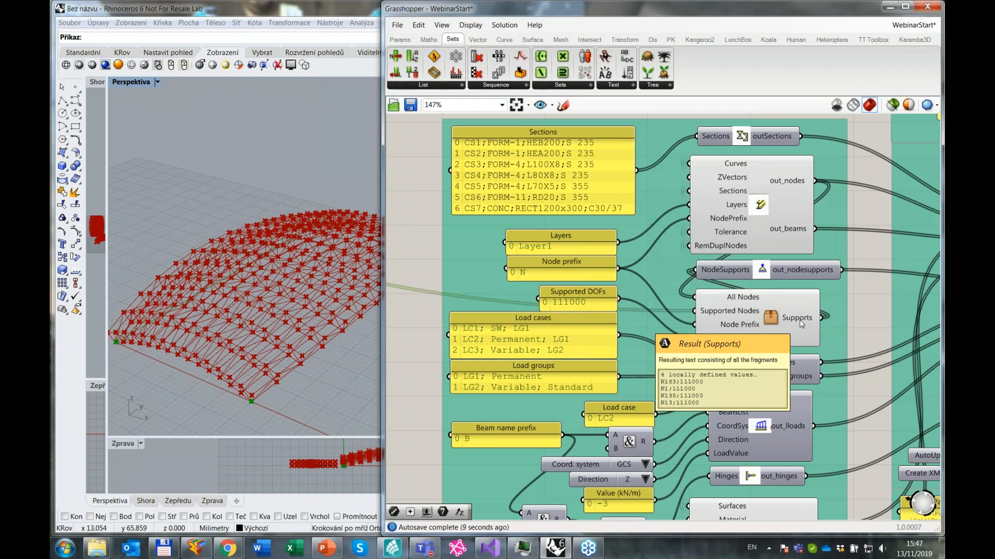
click(731, 159)
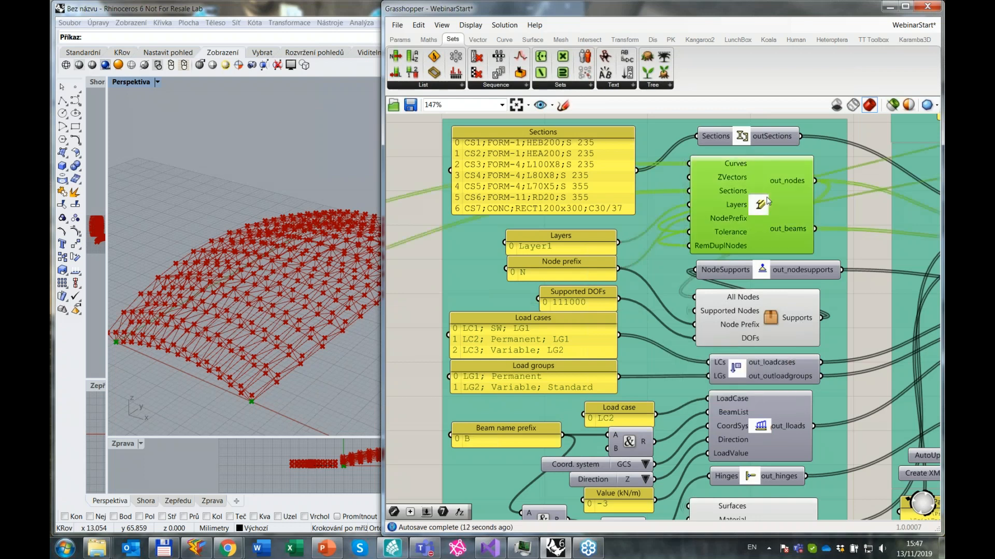
click(407, 280)
Rewire the Entwine component with the Line output in {0;0}, the upper cluster in {0;1} and the lower cluster in {0;2}.
scroll(412, 303, down, 4)
right_drag(443, 290, 602, 246)
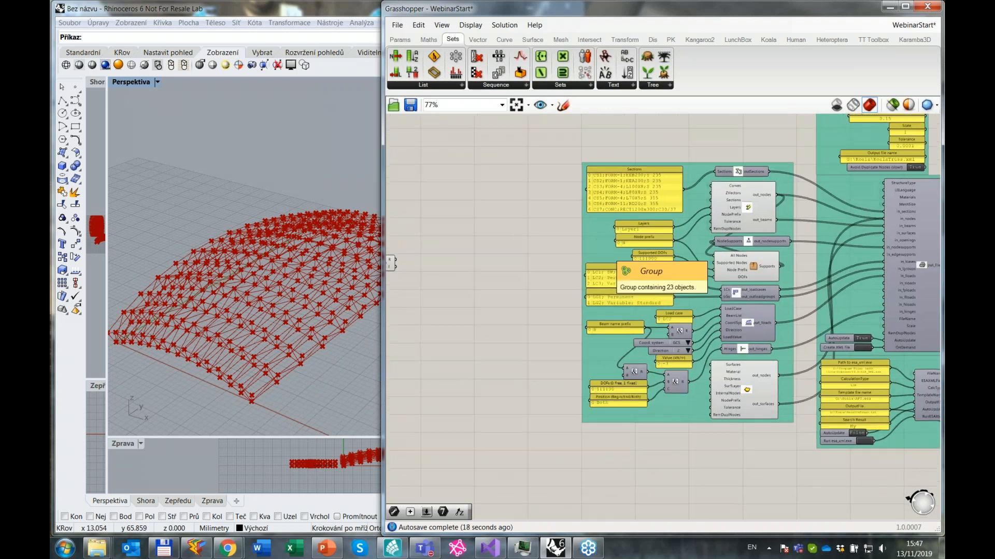
right_drag(517, 322, 766, 291)
scroll(620, 241, up, 3)
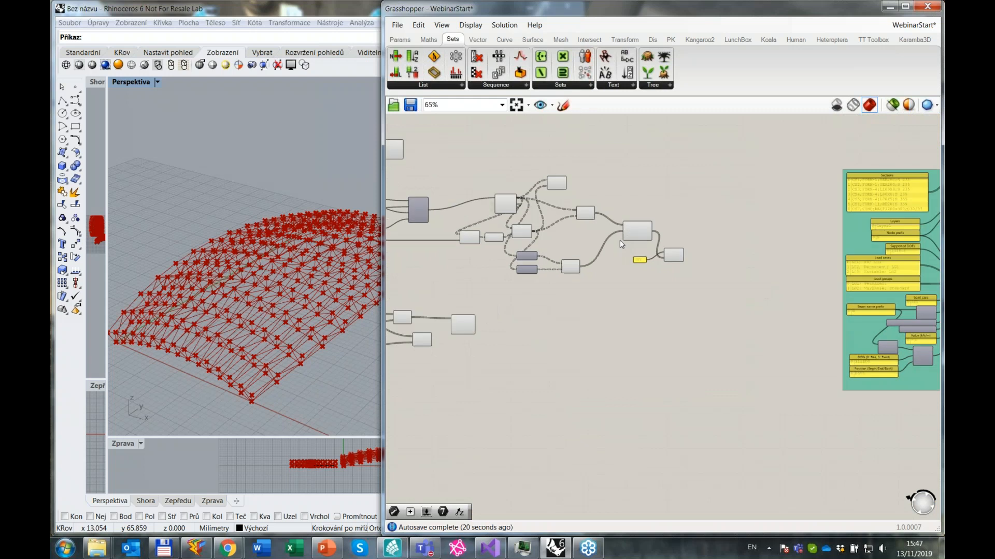
right_drag(617, 272, 598, 357)
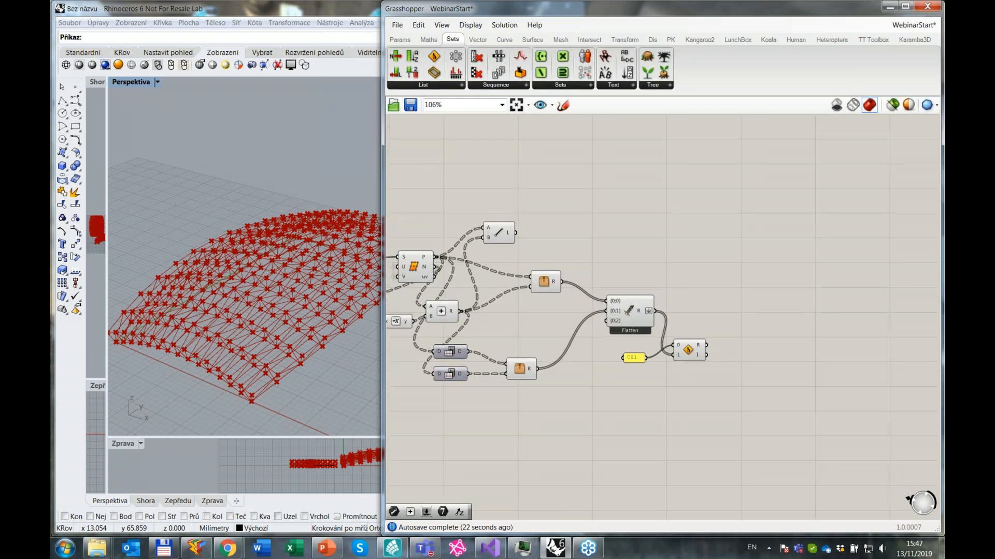
right_drag(531, 234, 592, 221)
drag(565, 222, 603, 311)
drag(598, 356, 669, 317)
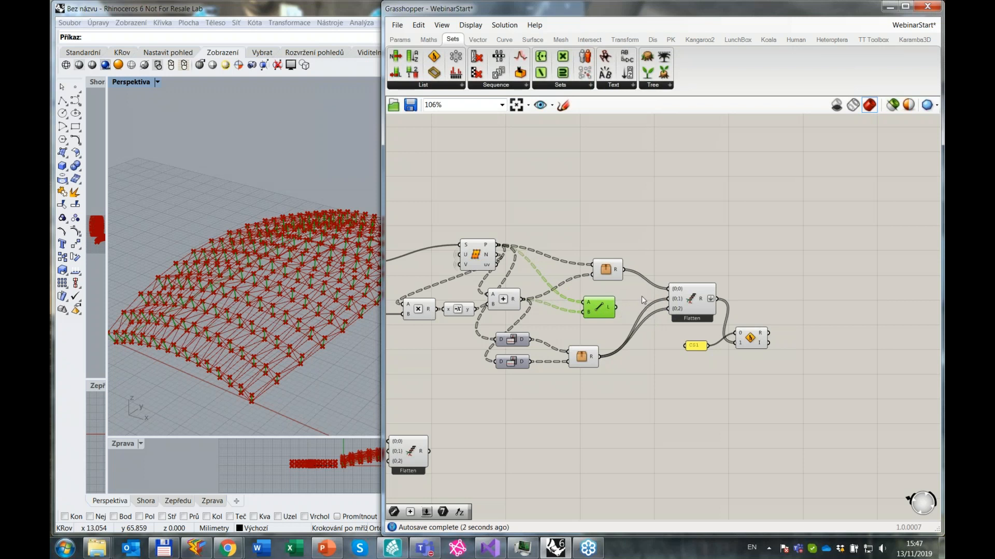
drag(623, 270, 668, 289)
scroll(674, 295, up, 3)
mouse_move(704, 302)
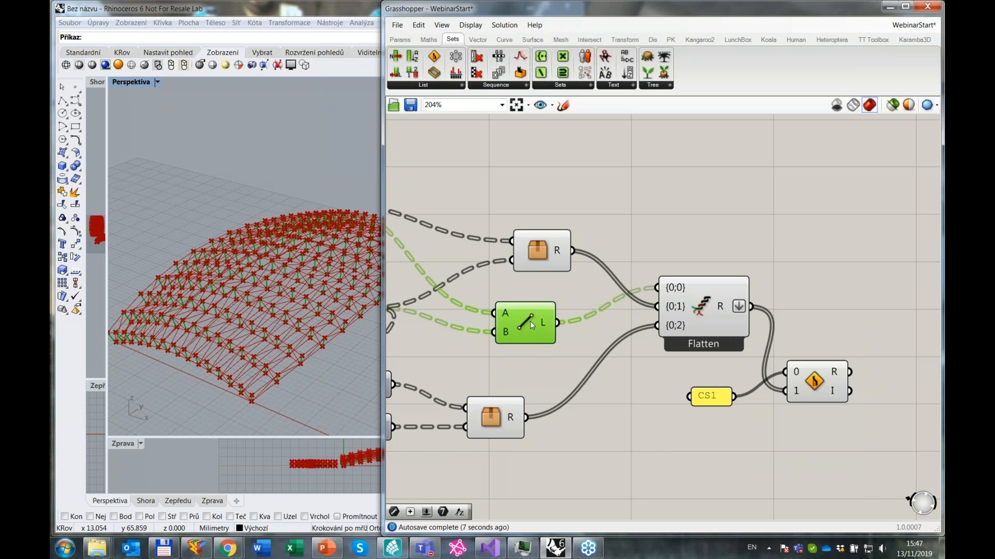
Rearrange the Entwine sources vertically, with the Line component above and the upper cluster just above the lower cluster.
drag(530, 321, 540, 185)
drag(546, 262, 507, 343)
mouse_move(556, 188)
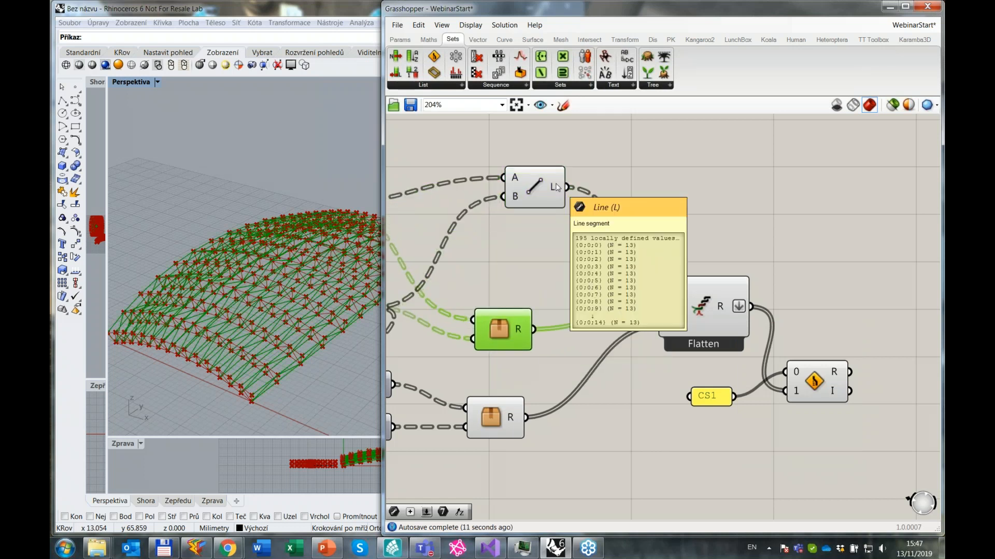
scroll(556, 187, down, 3)
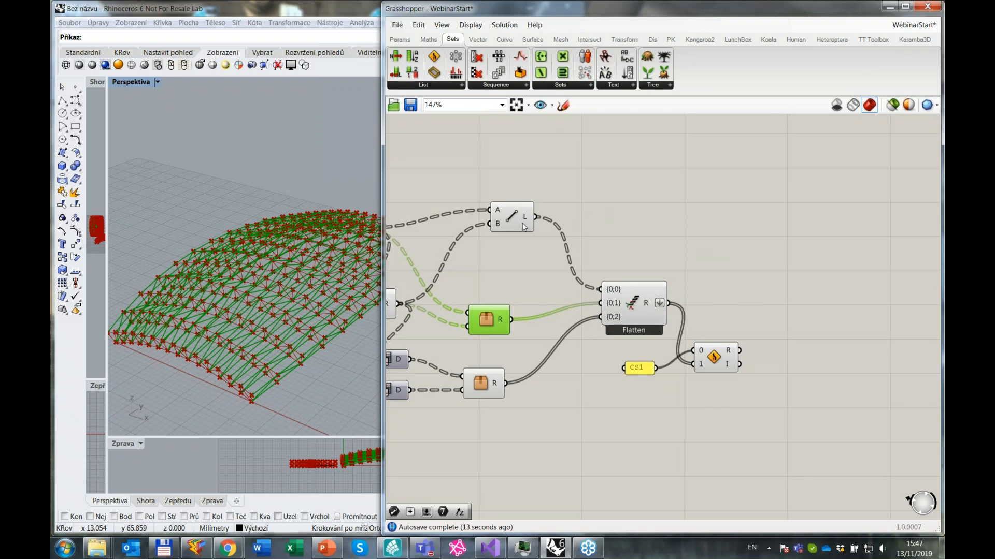
Add a Series component in the empty area above the Entwine component.
mouse_move(525, 224)
double_click(694, 211)
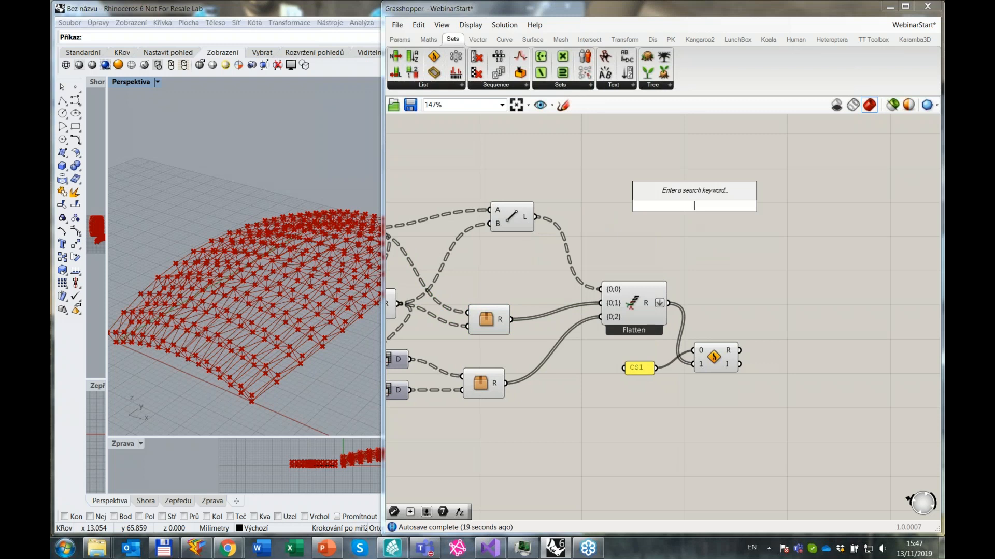
text(serie)
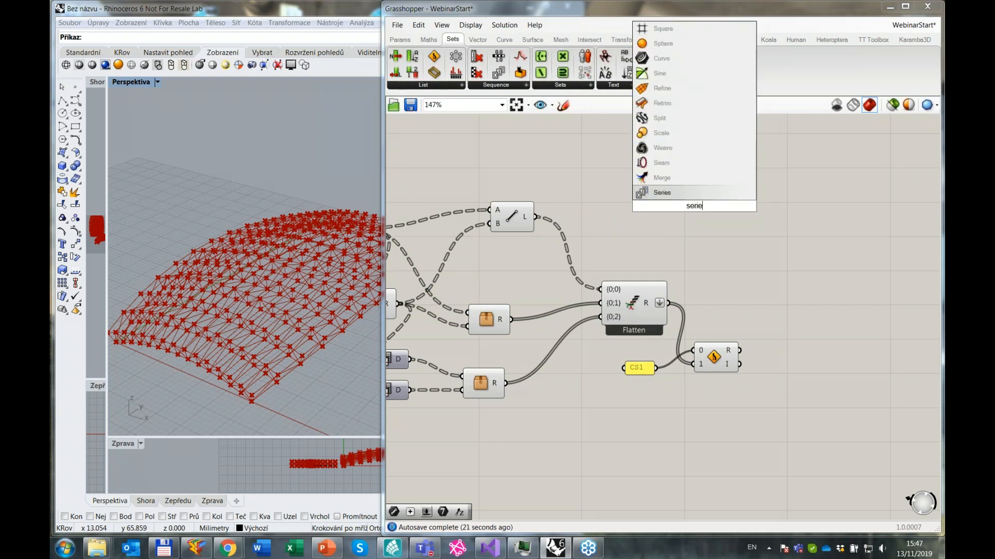
click(704, 193)
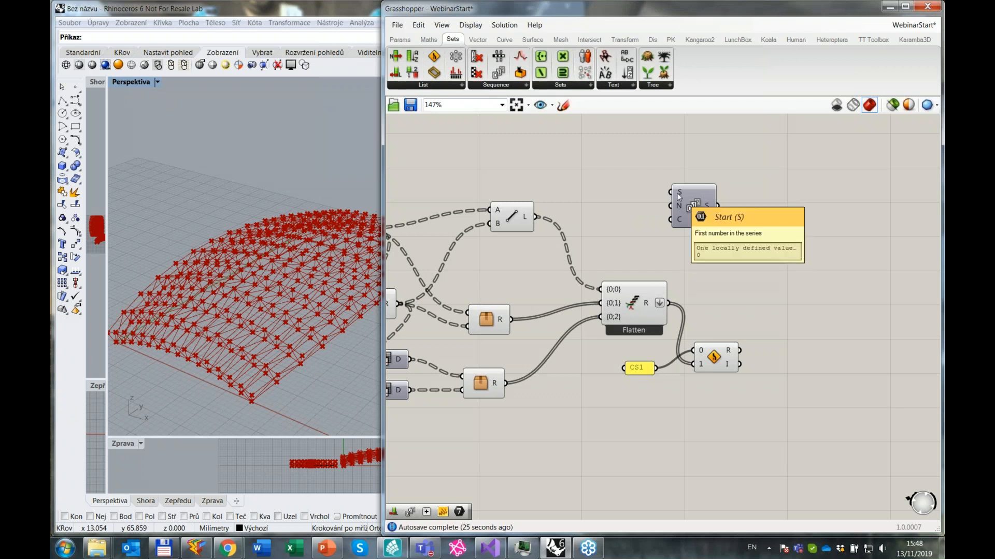
Set the Start value of the Series component to 1.
right_click(678, 193)
click(597, 207)
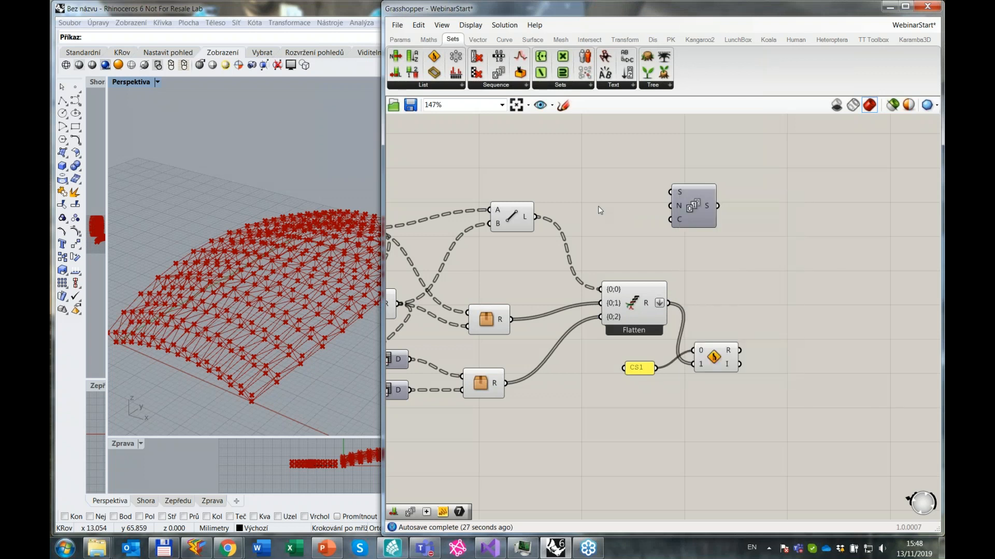
right_click(680, 194)
mouse_move(720, 303)
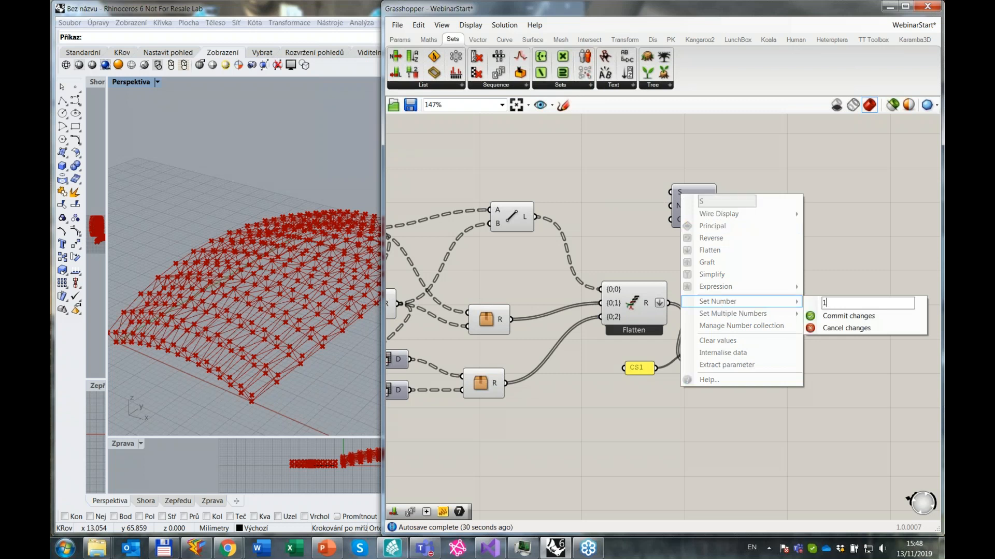
click(837, 317)
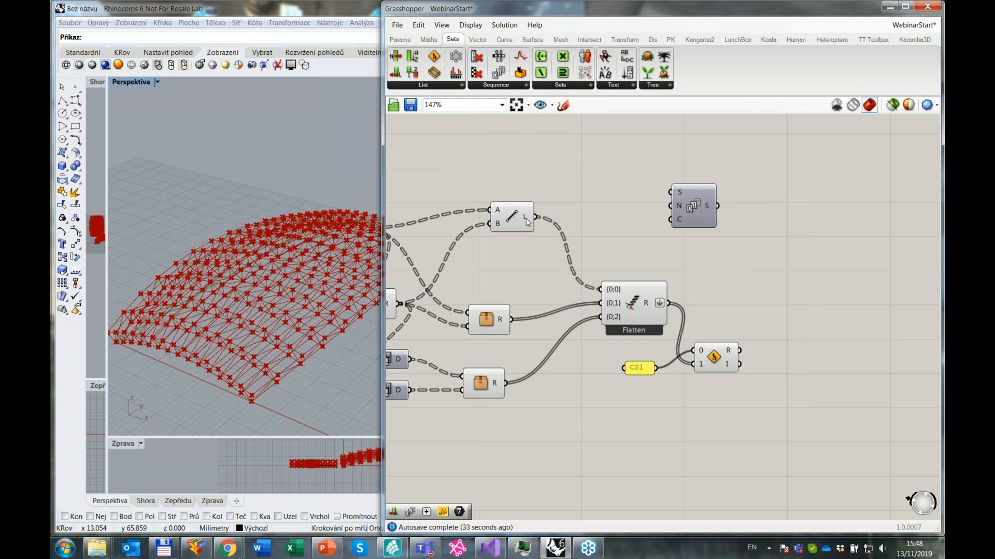
Connect the Line component's output to the Series Count input and flatten both that input and the Line output.
mouse_move(681, 206)
mouse_move(683, 224)
drag(536, 217, 673, 222)
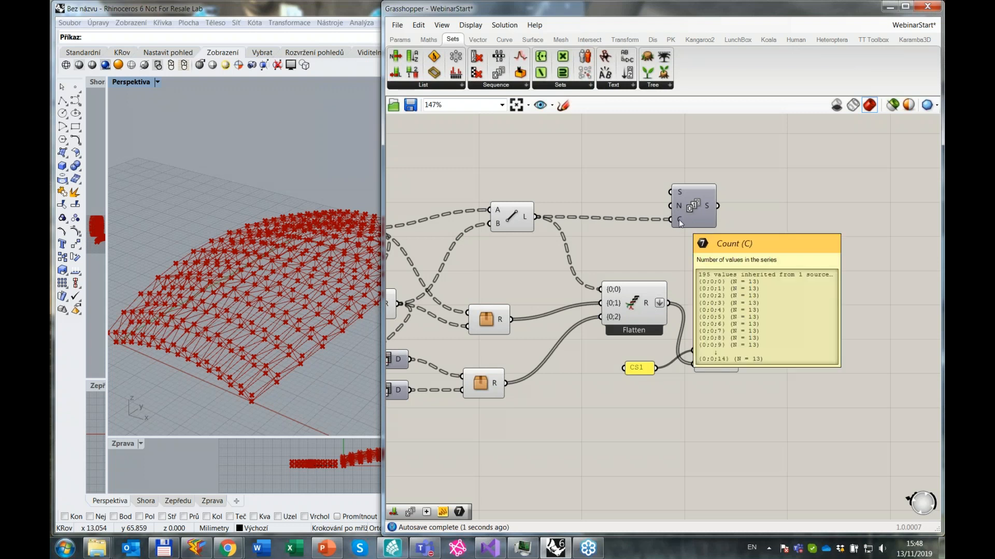
right_click(679, 220)
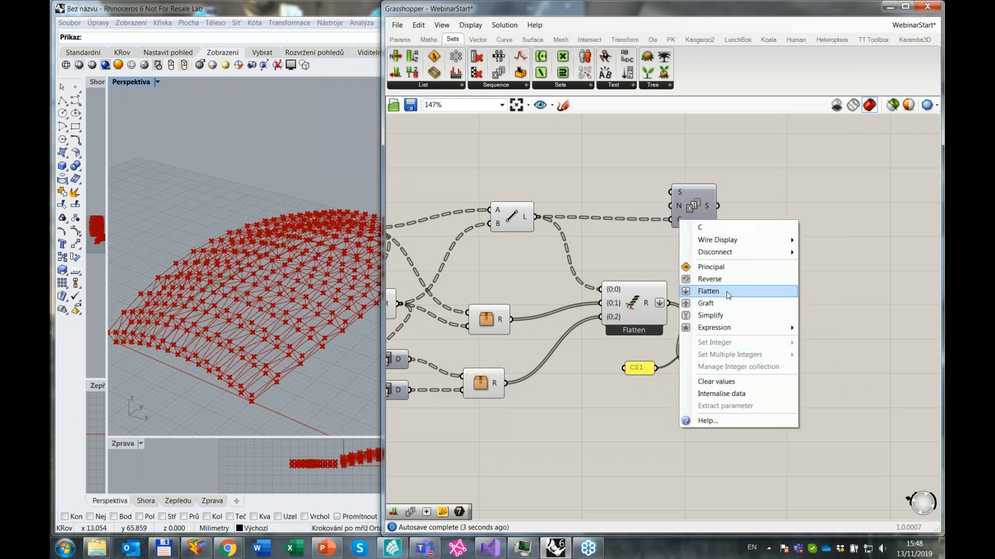
click(727, 294)
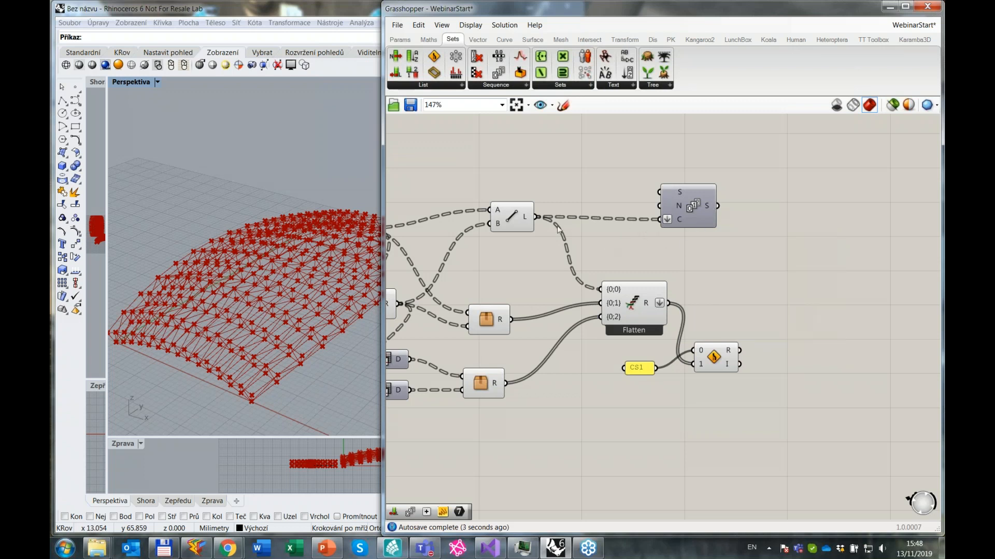
right_click(526, 219)
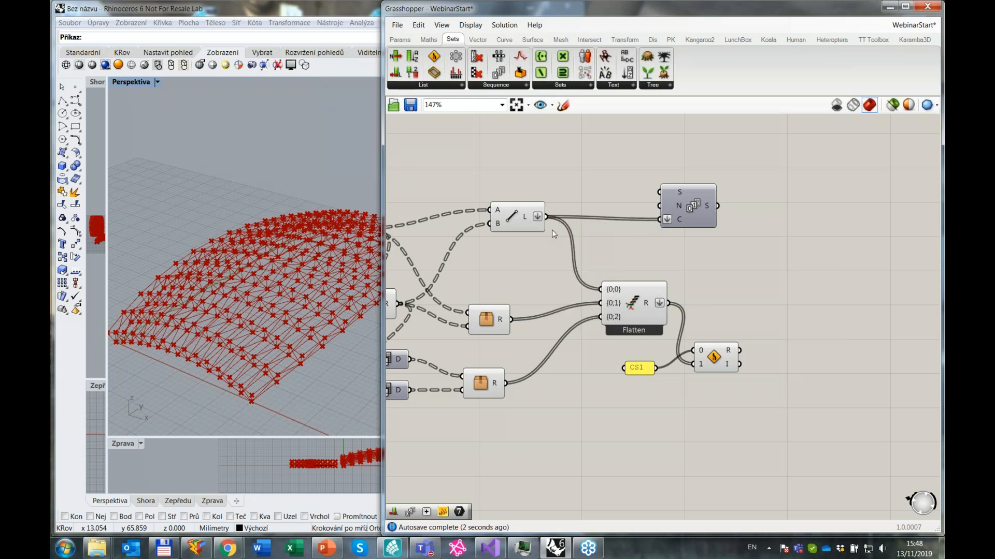
Move the Series component farther from the Line component and remove the flattening from its Count input.
mouse_move(529, 223)
drag(684, 212, 725, 216)
mouse_move(719, 220)
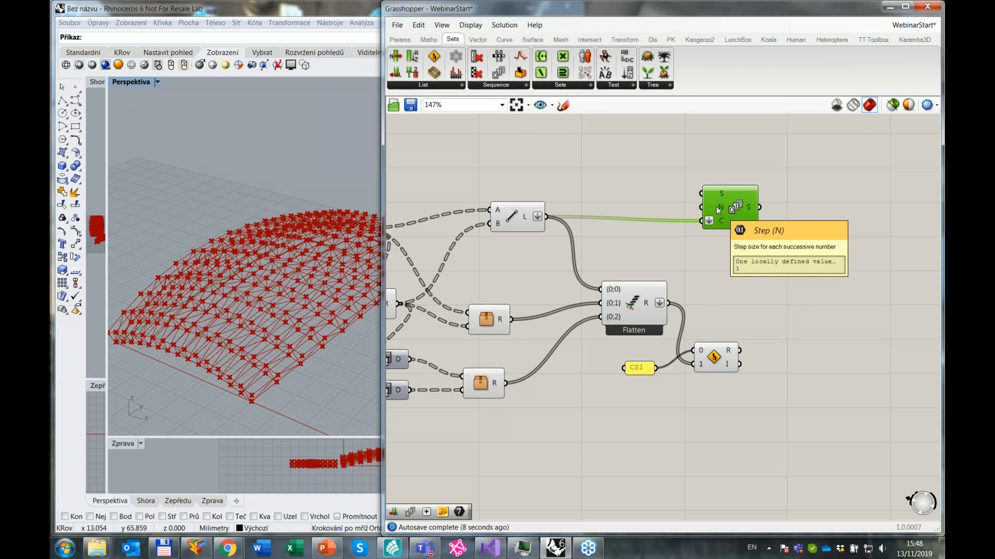
right_click(711, 219)
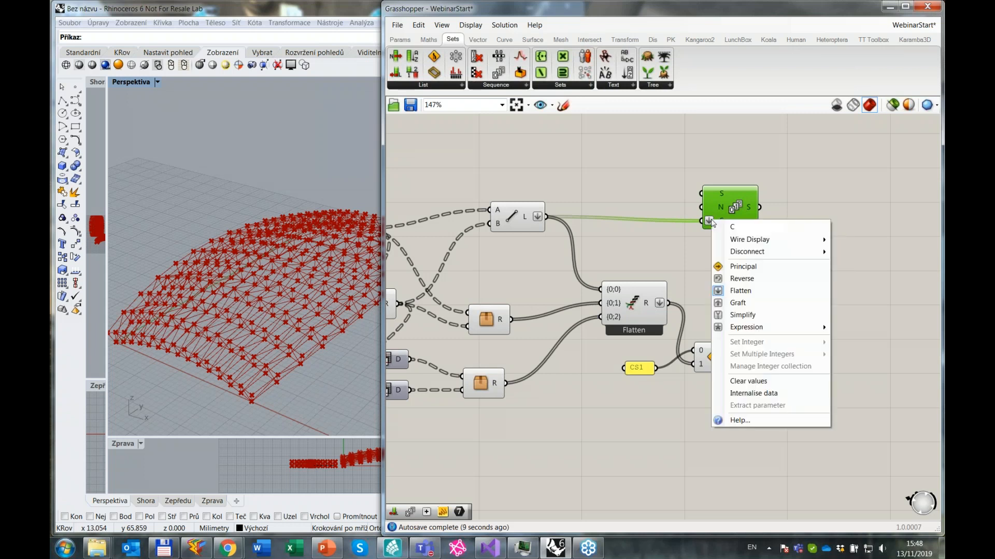
click(756, 299)
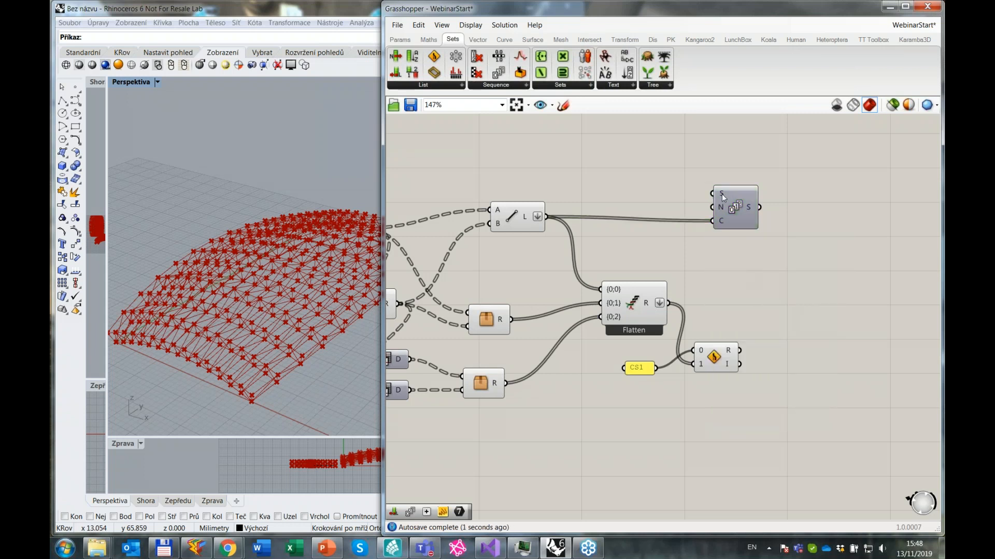
Inspect the Series component's output list.
mouse_move(722, 193)
mouse_move(748, 207)
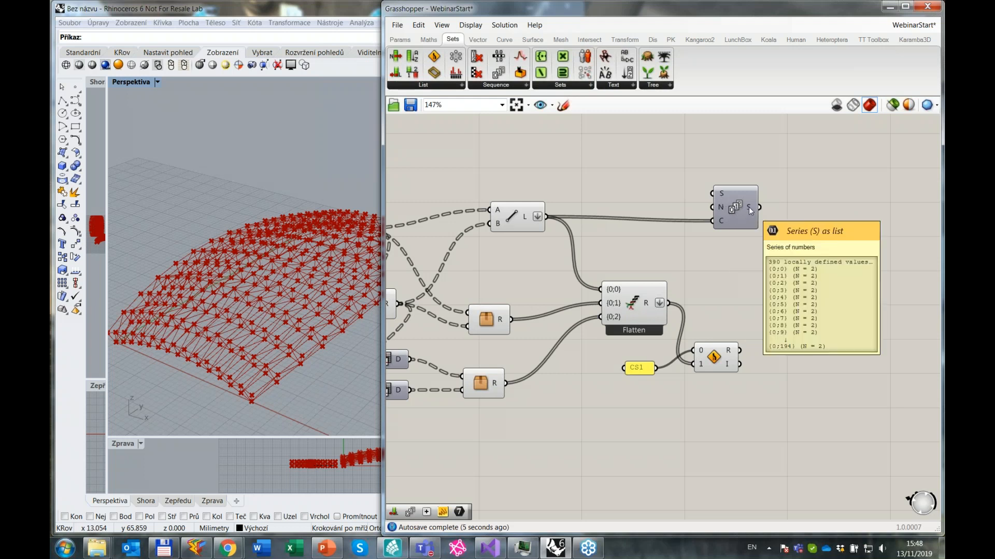
right_drag(506, 240, 444, 248)
scroll(496, 213, down, 2)
right_drag(535, 210, 558, 204)
scroll(613, 299, up, 3)
right_drag(629, 279, 674, 303)
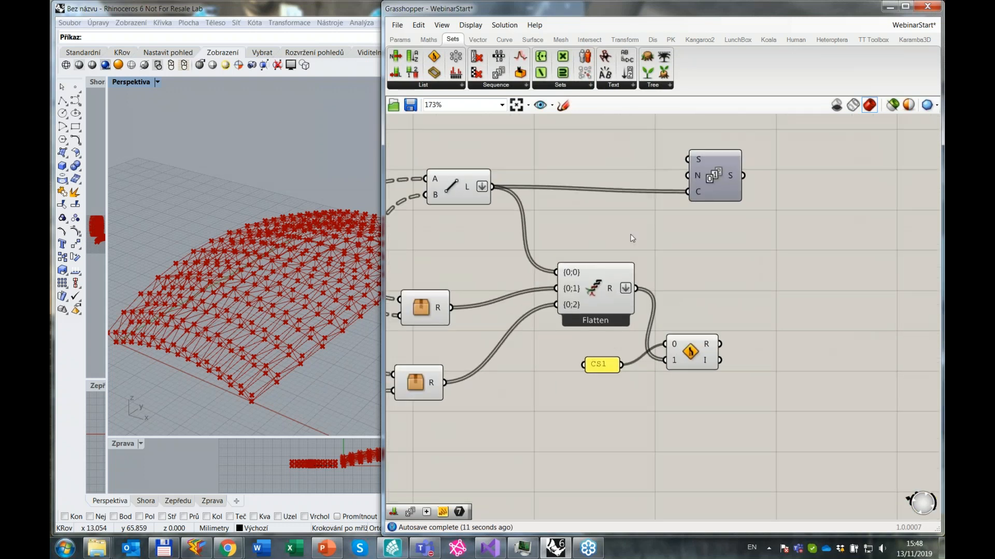
double_click(589, 167)
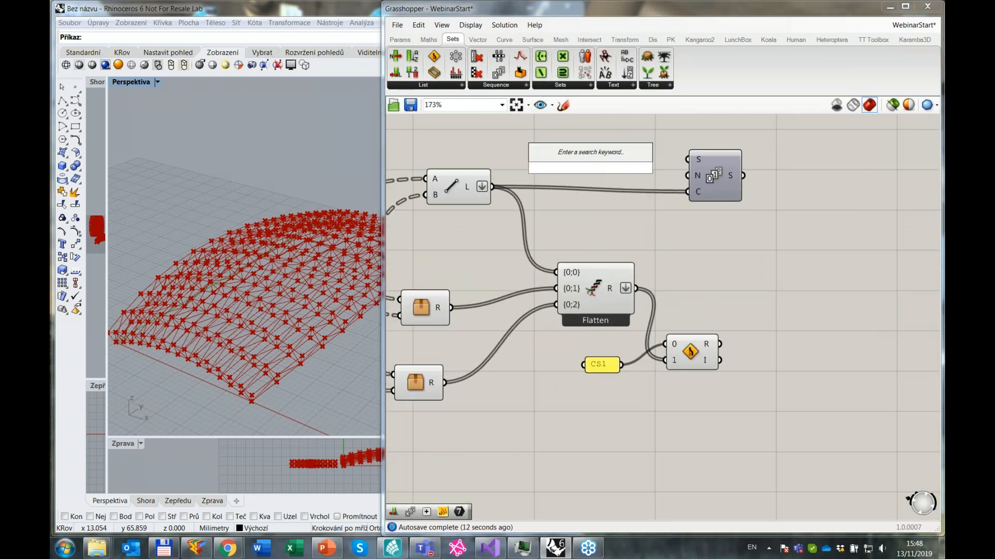
click(728, 244)
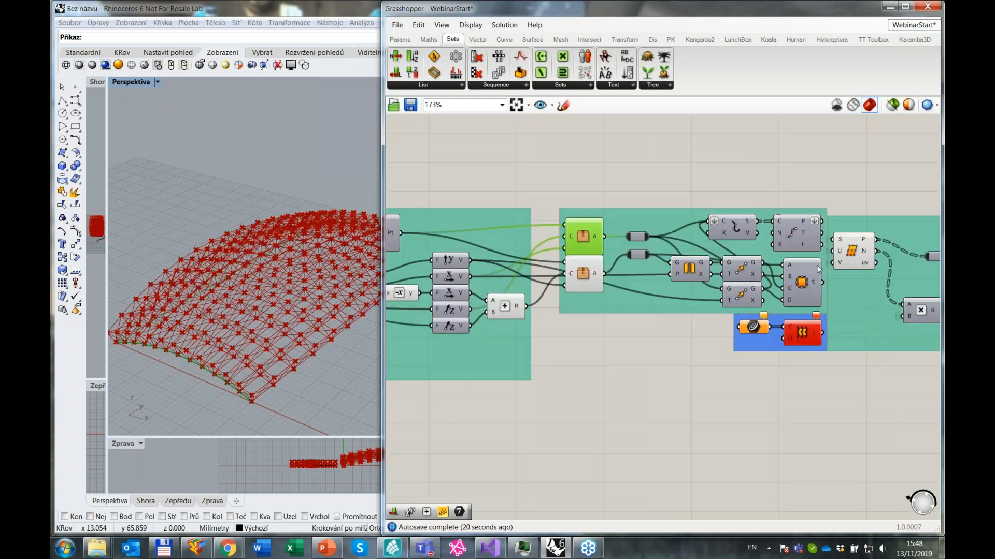
Switch to the Example_Truss3D definition and examine the groups that number the beams with Series components.
scroll(678, 388, down, 4)
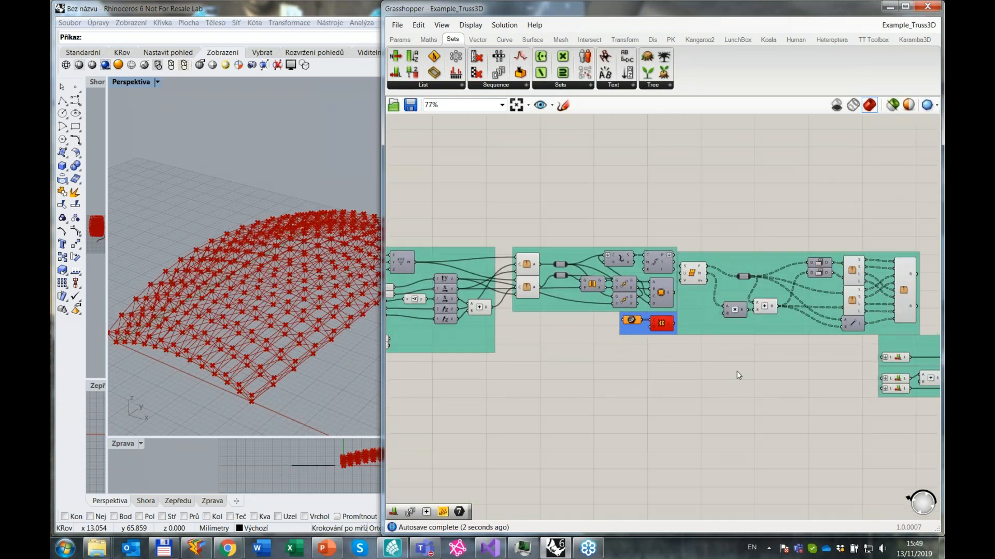
right_drag(882, 273, 735, 263)
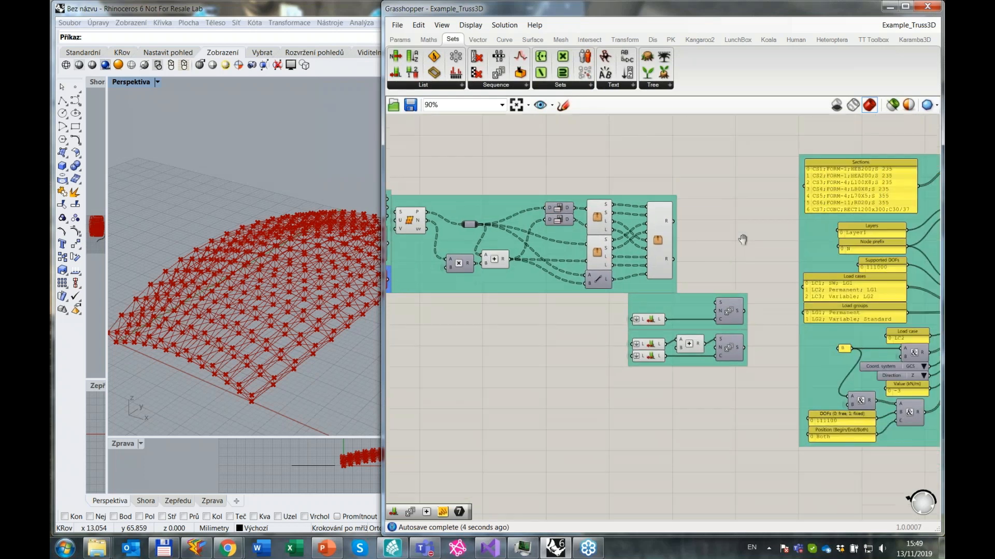
scroll(666, 327, up, 4)
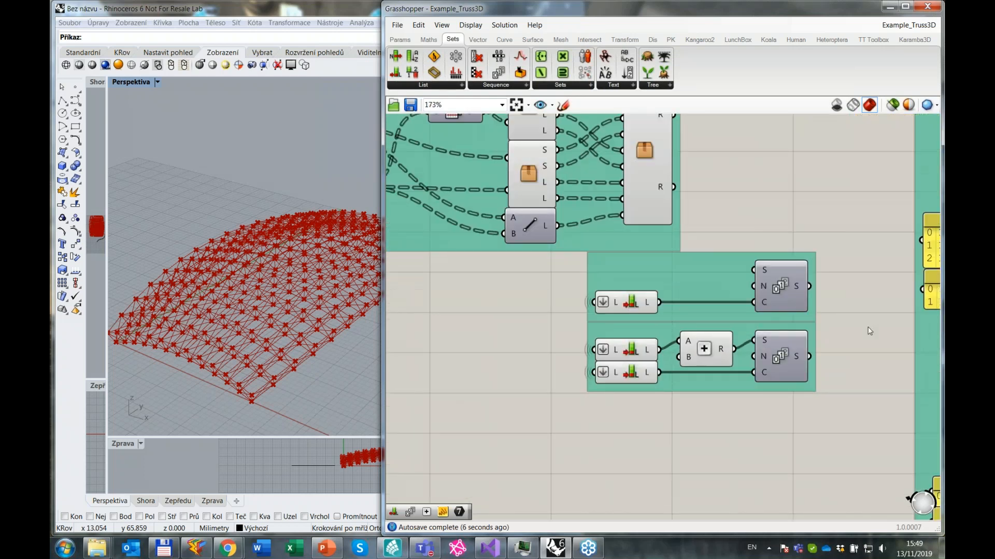
right_drag(920, 343, 697, 313)
scroll(696, 316, down, 2)
right_drag(935, 282, 824, 261)
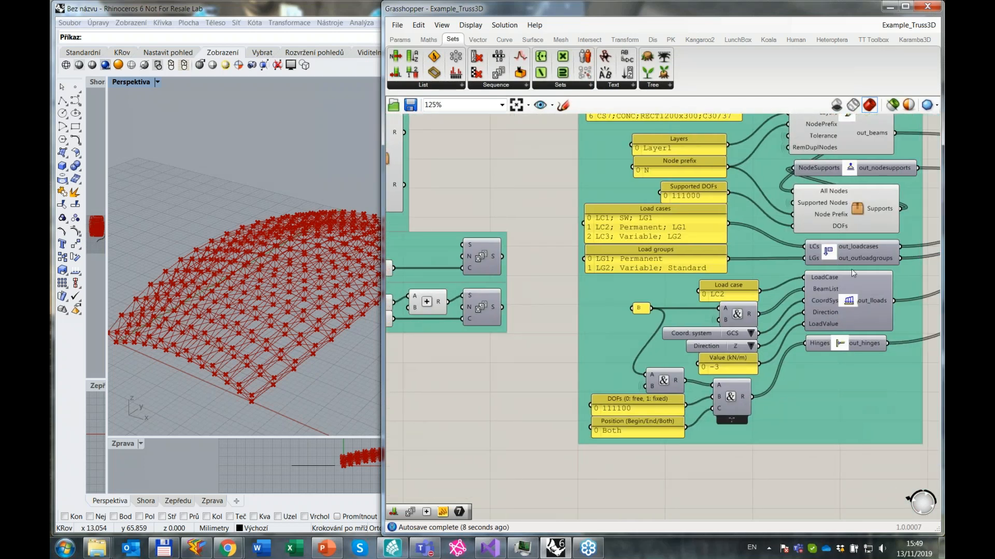
Examine how the Hinges component combines the numbered beams with the DOFs and Position panels.
right_drag(848, 328, 859, 343)
click(857, 361)
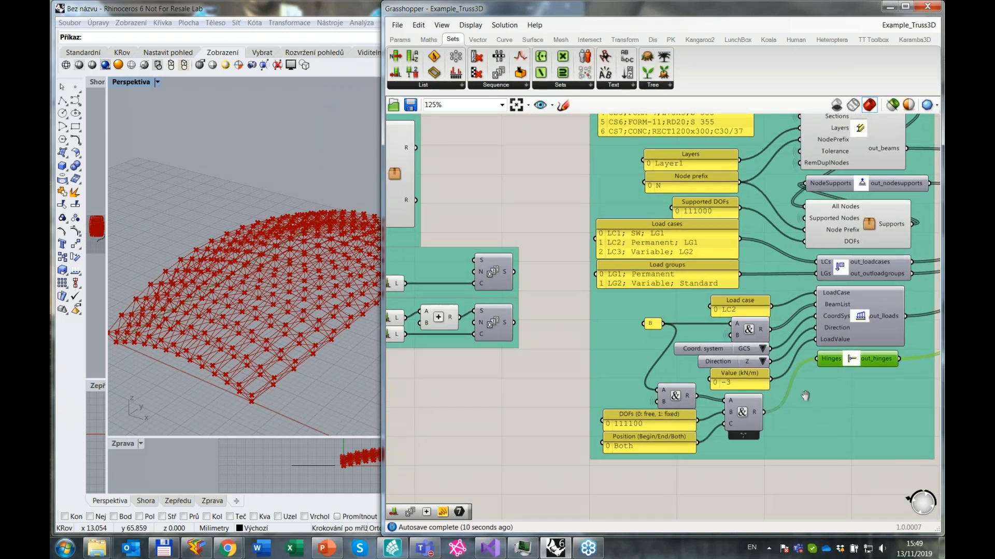
right_drag(805, 395, 874, 353)
click(726, 357)
right_drag(603, 339, 647, 330)
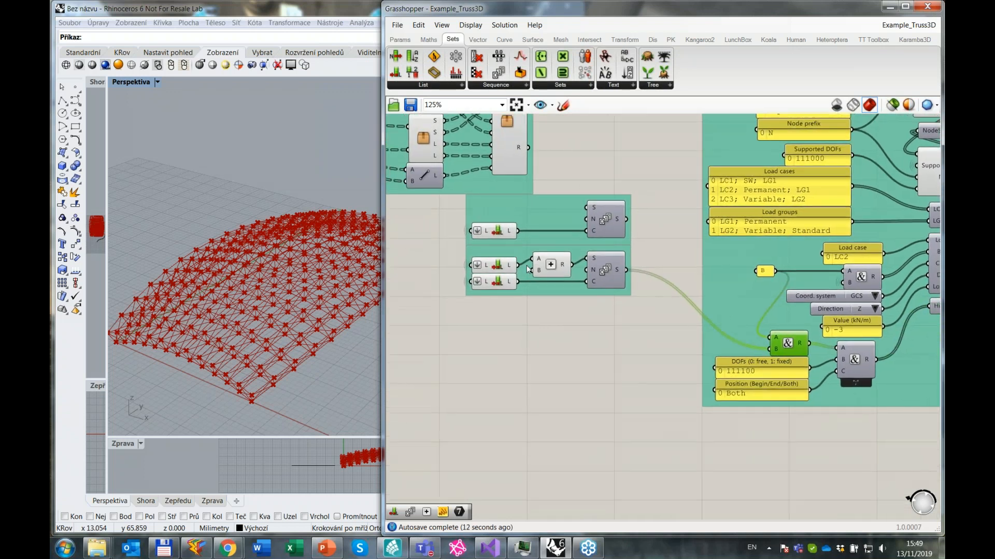
mouse_move(511, 267)
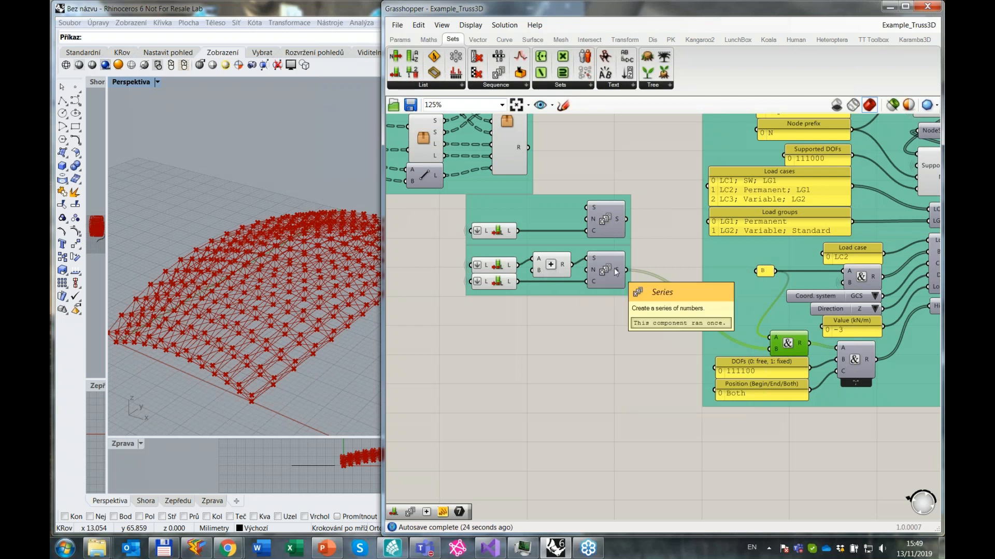
mouse_move(618, 273)
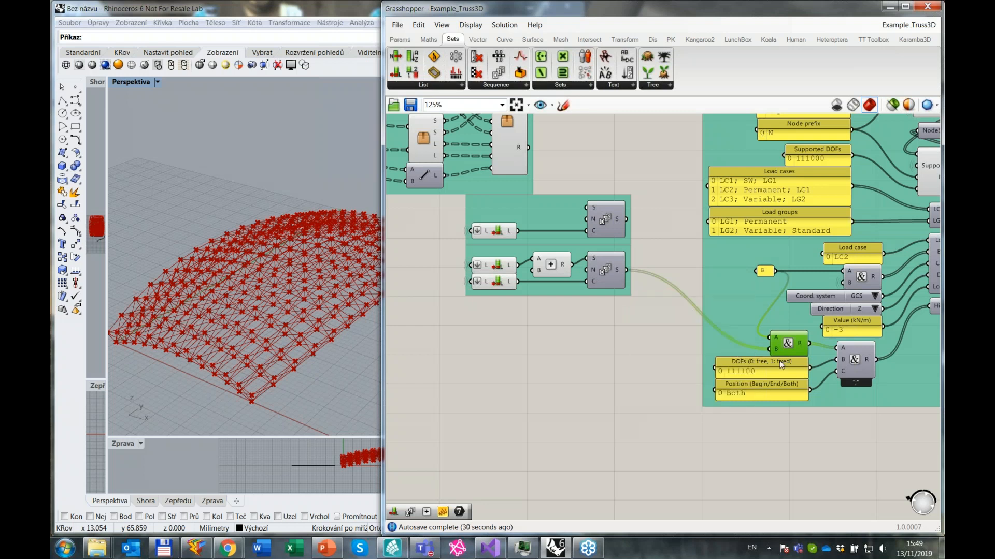
right_drag(877, 377, 765, 362)
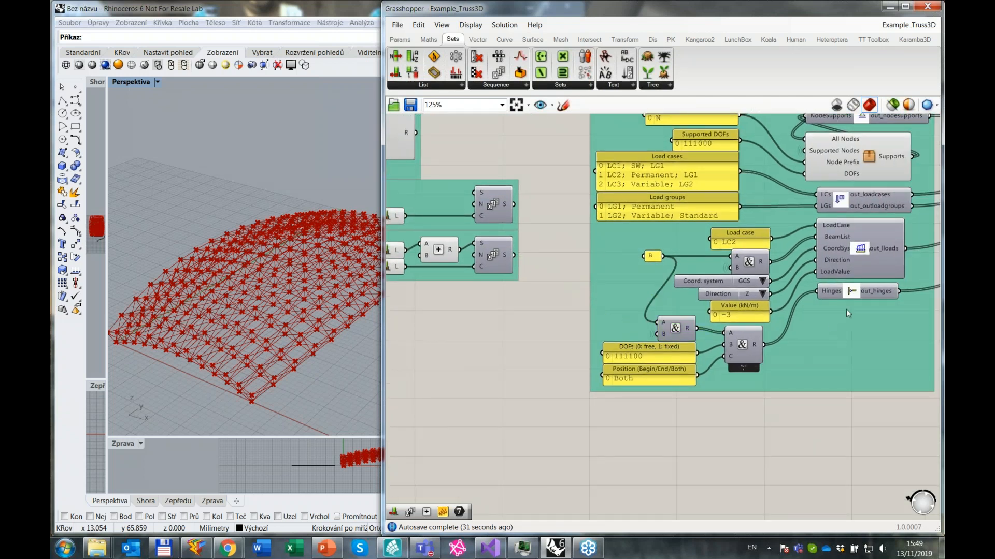
mouse_move(869, 291)
click(656, 377)
click(660, 424)
Reduce the truss grid divisions by setting the n_x slider to 7 and the n_y slider to 6.
click(249, 389)
scroll(247, 387, up, 3)
scroll(311, 370, down, 3)
click(482, 356)
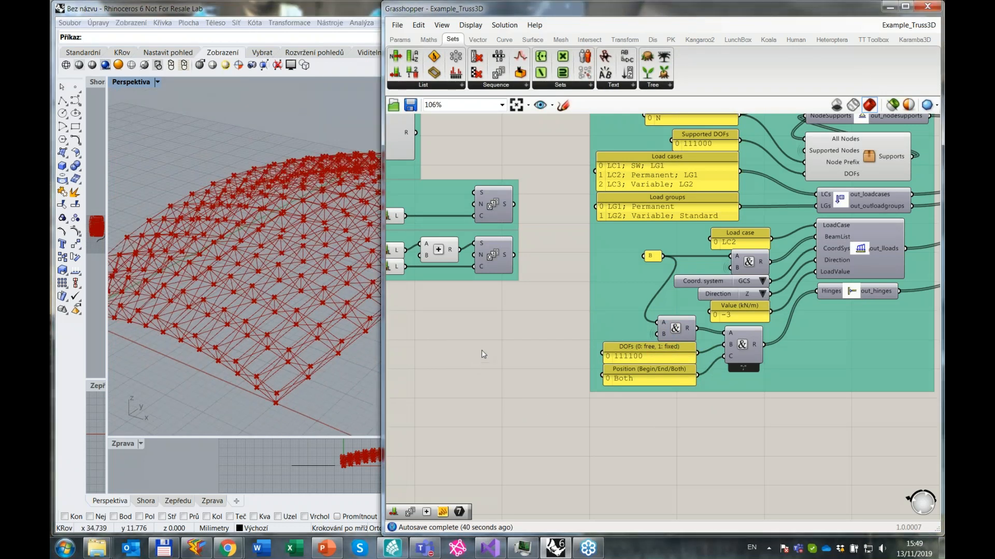
scroll(480, 344, down, 5)
scroll(515, 268, up, 6)
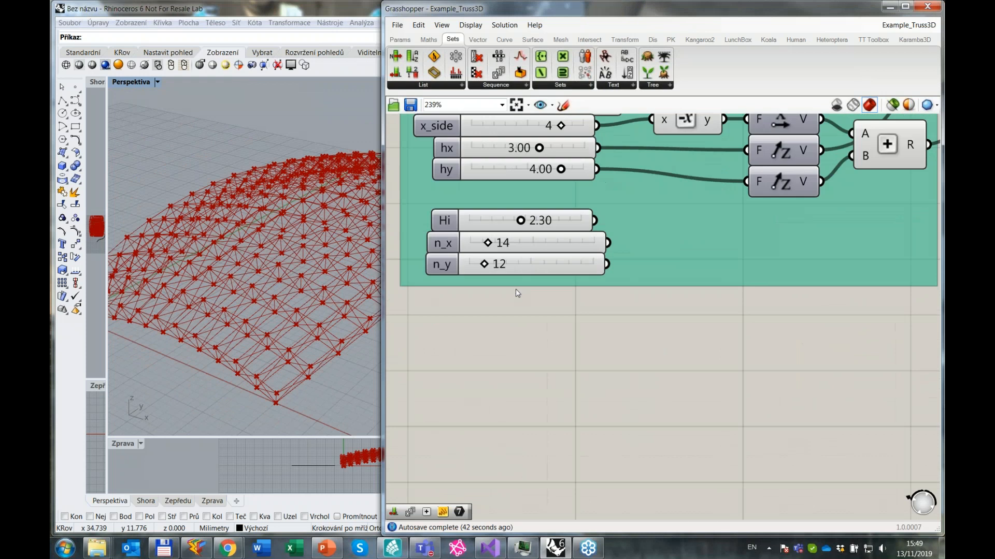
click(485, 266)
drag(482, 265, 483, 245)
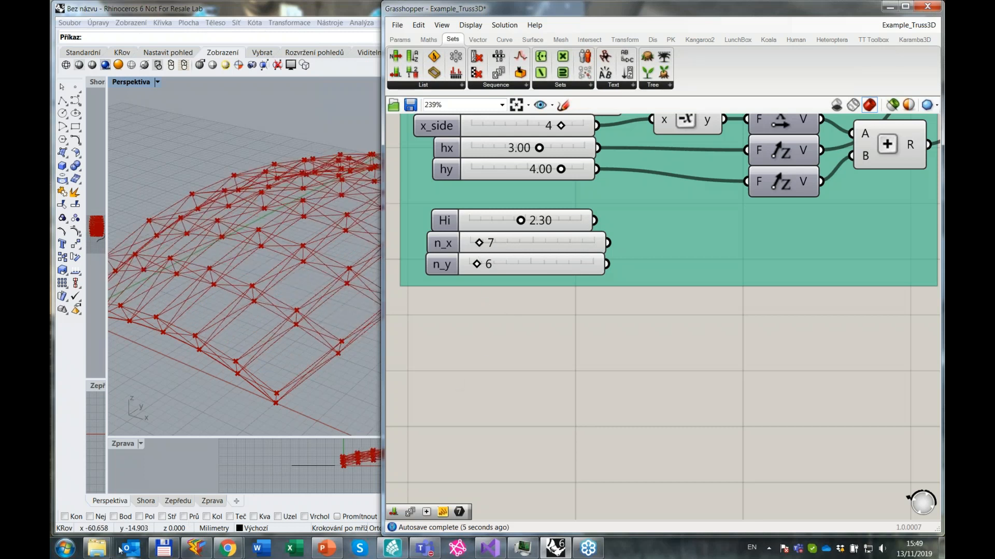
Switch to the Koala folder in the file explorer and check the modification time of KoalaTruss.xml.
mouse_move(97, 547)
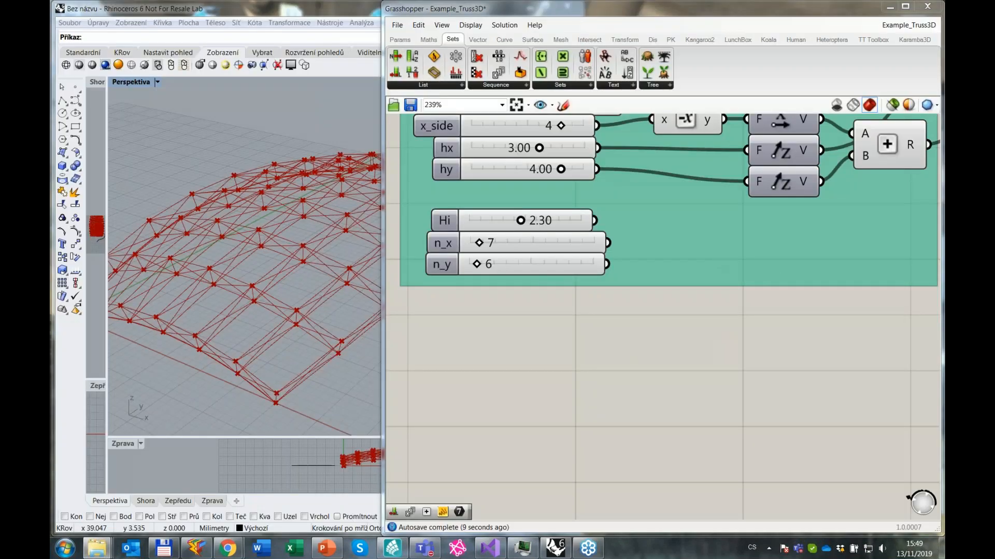
key(alt+Tab)
click(544, 190)
scroll(565, 212, up, 1)
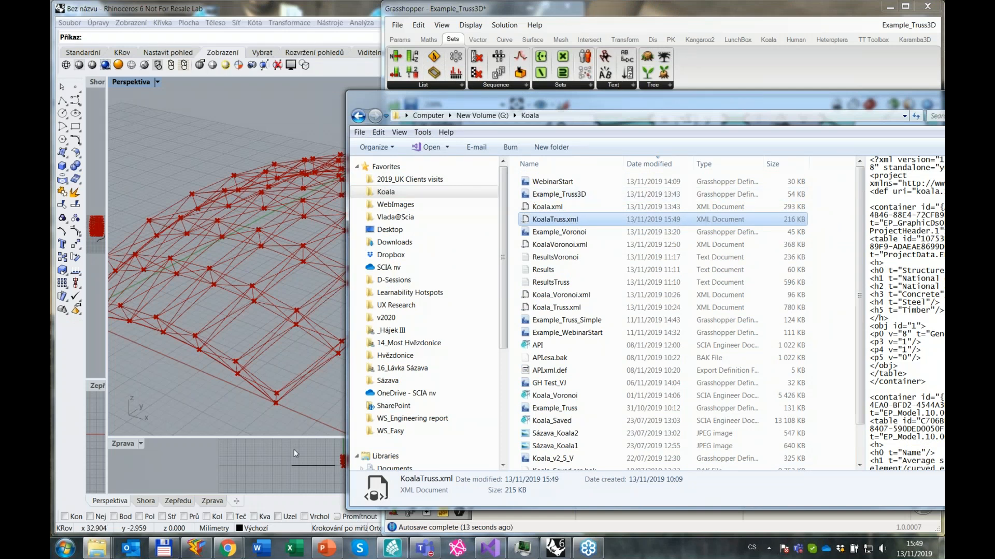
Switch to SCIA Engineer and import KoalaTruss.xml from the Koala folder, keeping EC - EN as the project code.
click(391, 551)
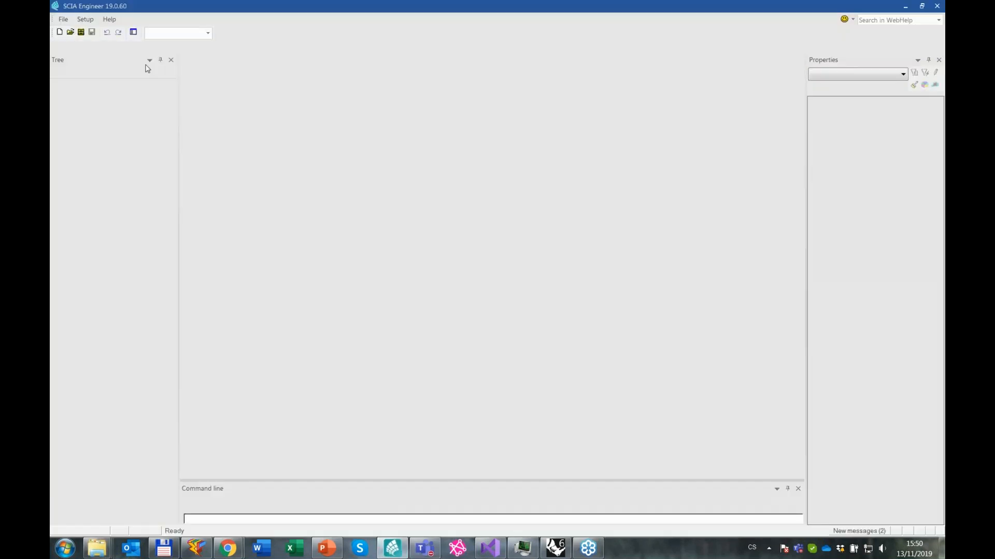
click(63, 19)
mouse_move(89, 67)
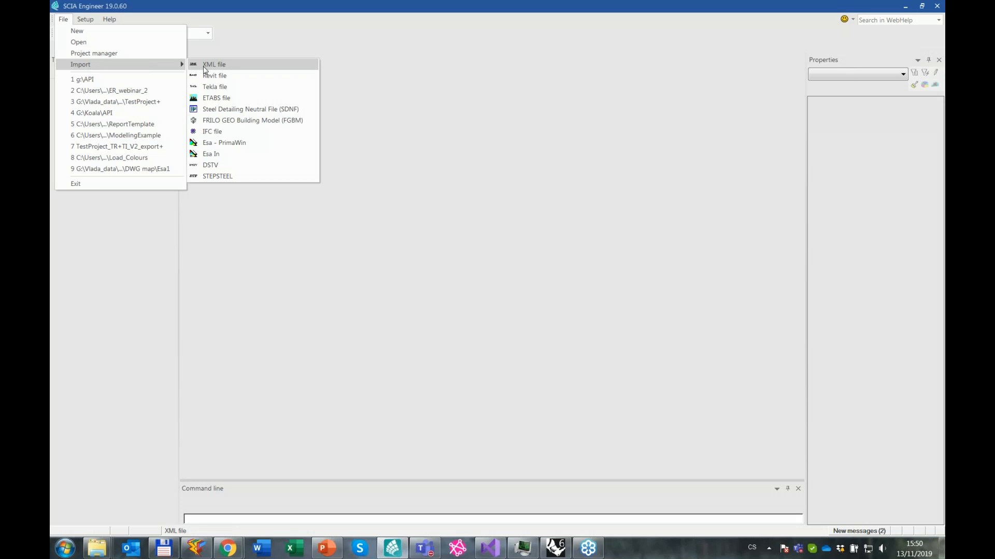
click(207, 64)
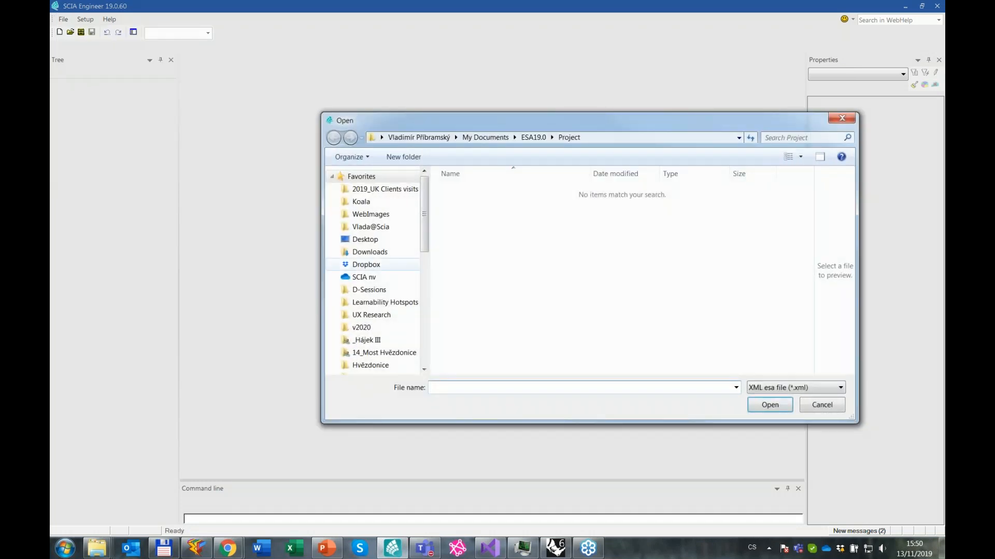
click(376, 203)
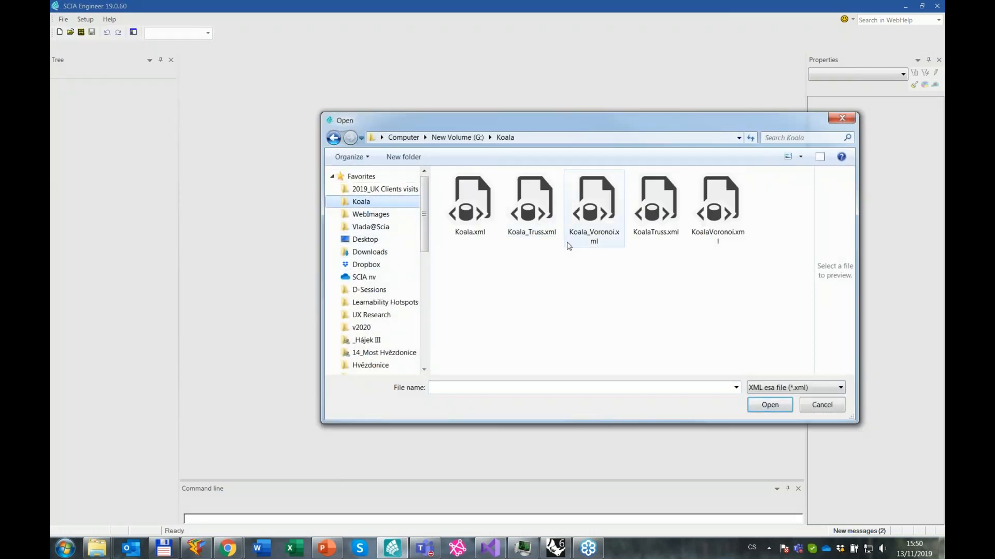
double_click(656, 205)
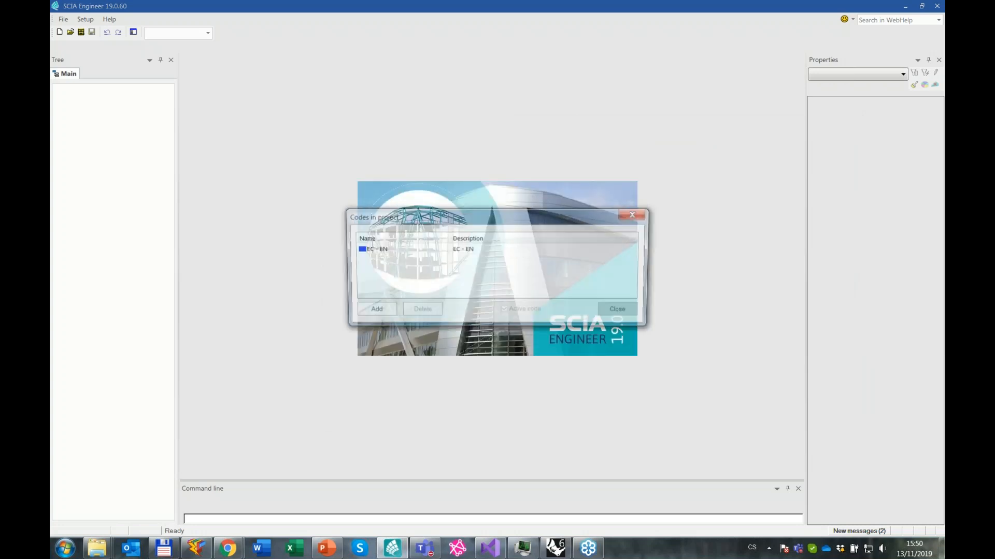
click(620, 309)
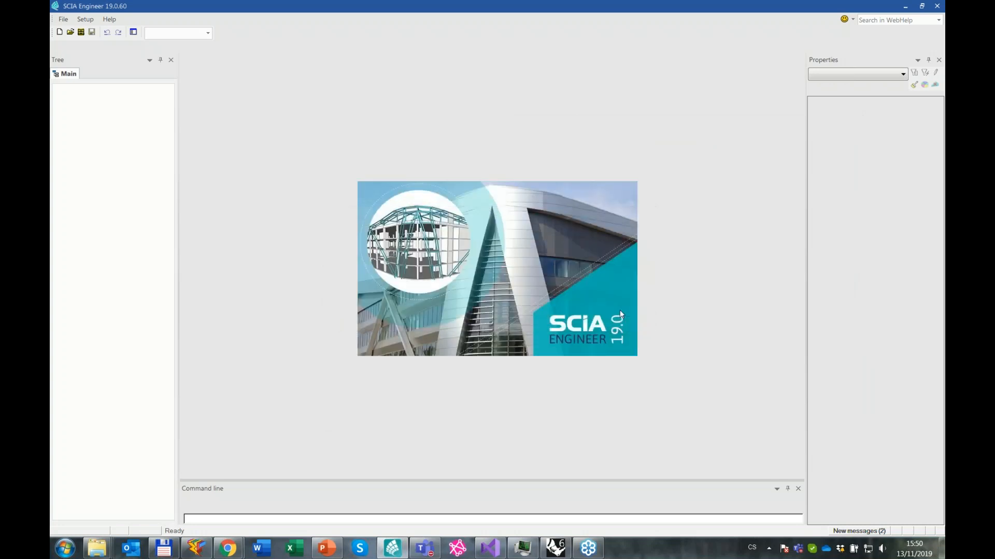
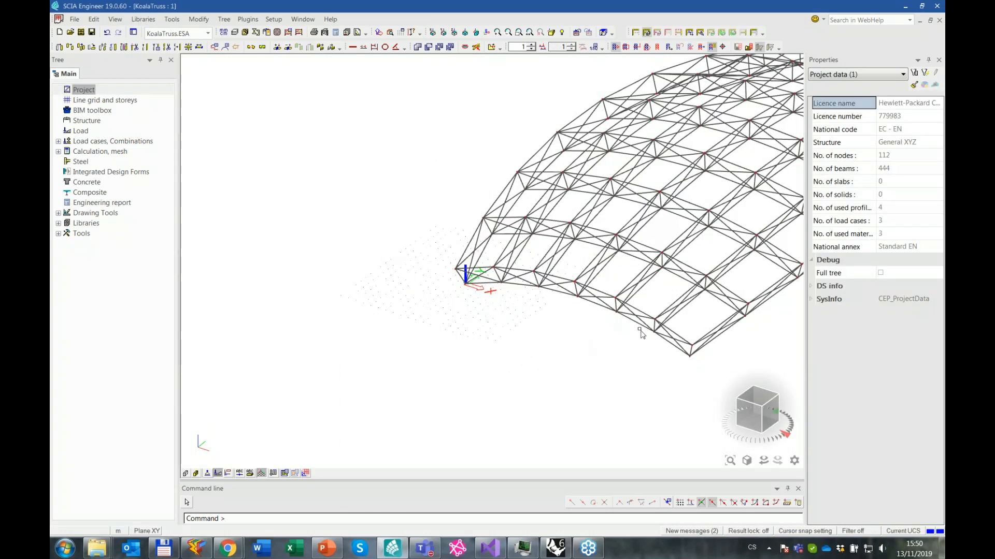
Display the truss roof with rendered member surfaces and supports shown at a symbol scale of 4.
ctrl+right_drag(643, 338, 636, 340)
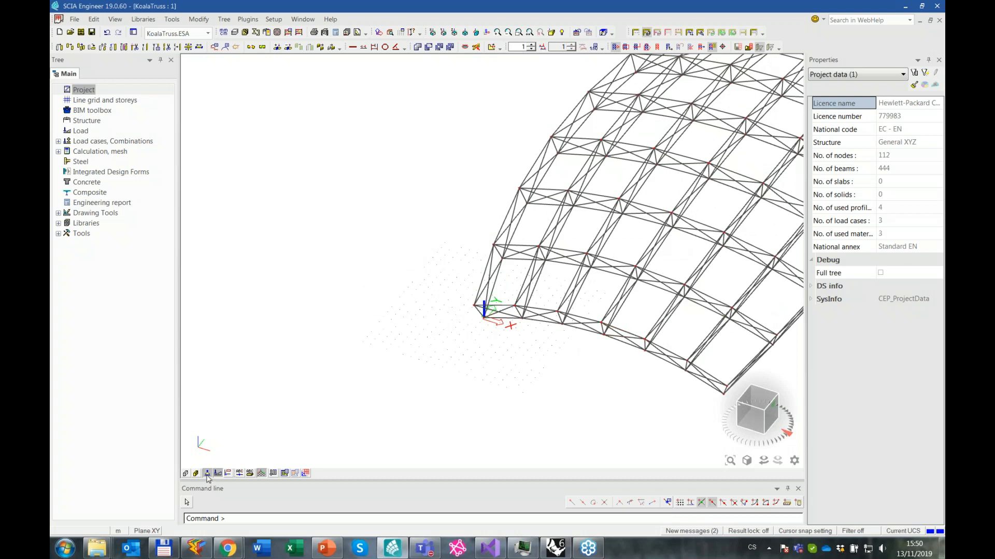
click(534, 45)
scroll(566, 392, down, 4)
middle_drag(662, 389, 650, 345)
mouse_move(649, 345)
ctrl+right_down()
mouse_move(657, 312)
mouse_move(658, 344)
ctrl+right_up()
click(195, 473)
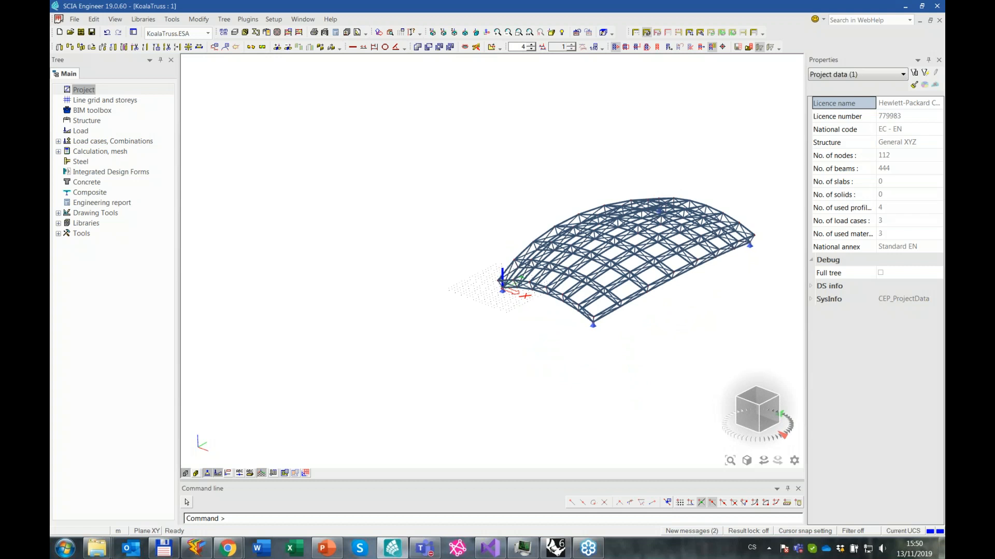
Inspect the truss members up close and show the hinge symbols at the member ends.
scroll(559, 297, up, 2)
scroll(559, 297, up, 5)
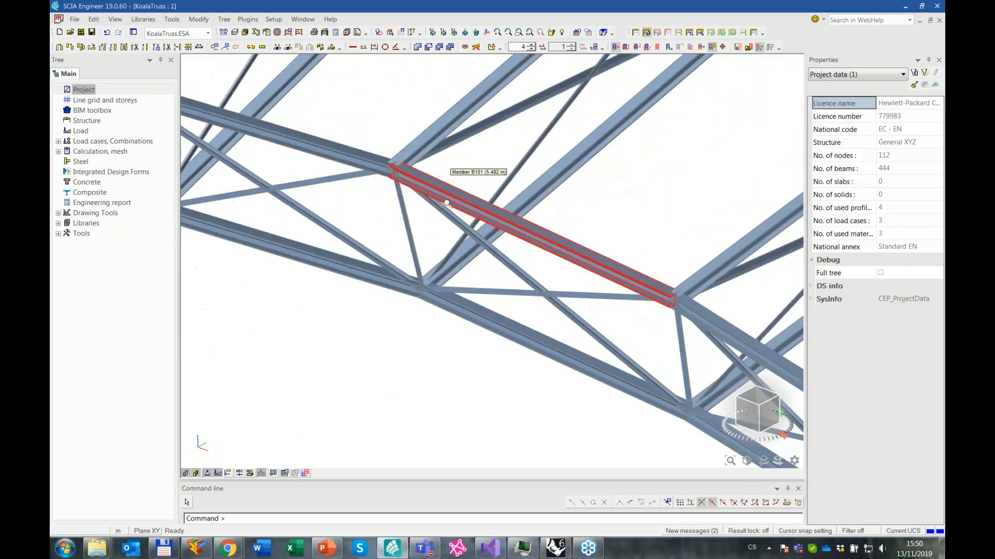
scroll(444, 200, down, 5)
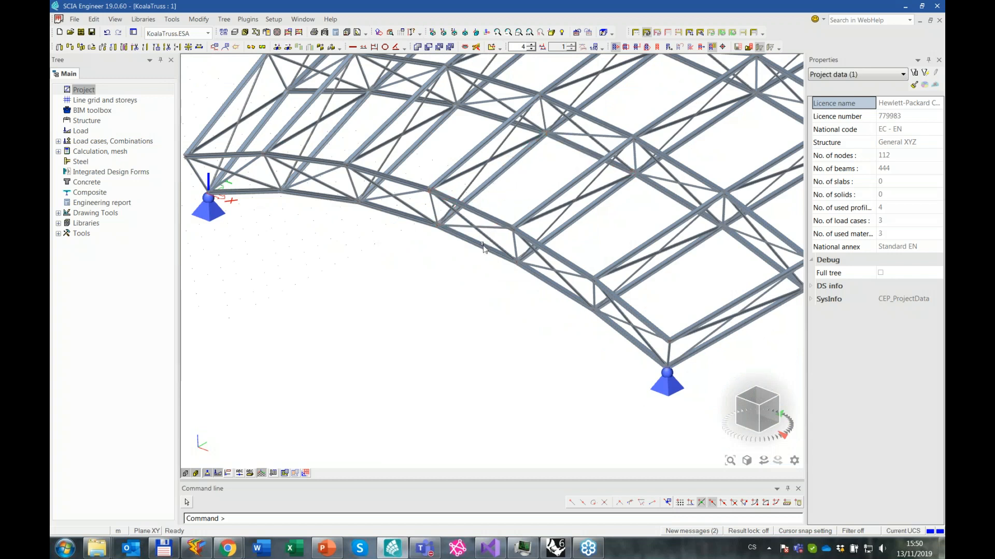
click(227, 474)
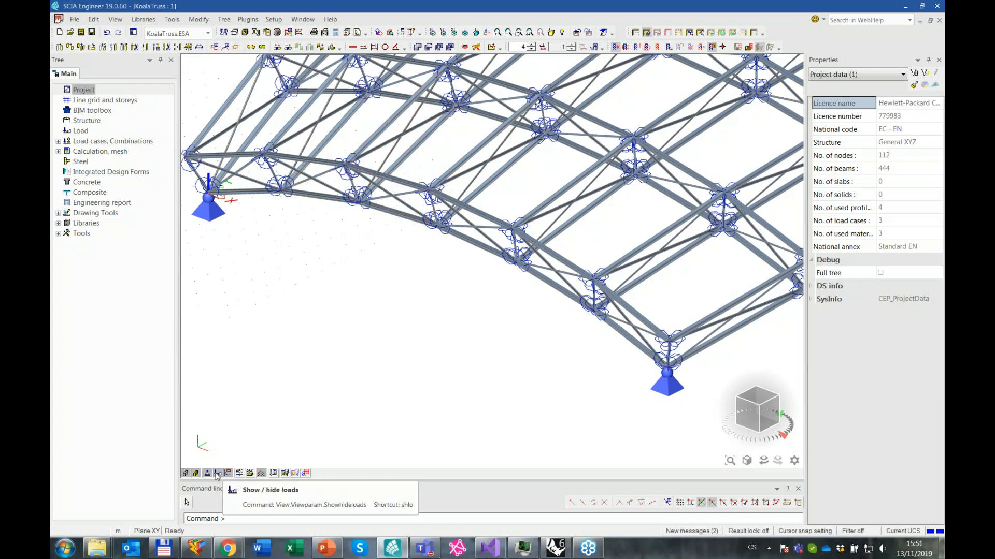
Display the line loads of load case LC2 on the whole truss roof.
click(273, 473)
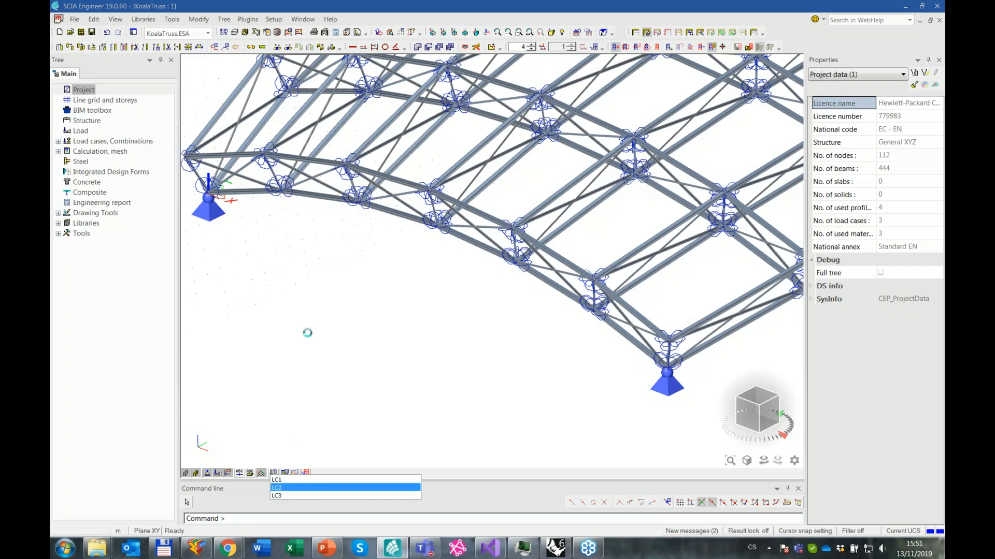
scroll(302, 260, down, 5)
mouse_move(535, 269)
ctrl+right_down()
mouse_move(548, 270)
mouse_move(529, 295)
mouse_move(543, 268)
ctrl+right_up()
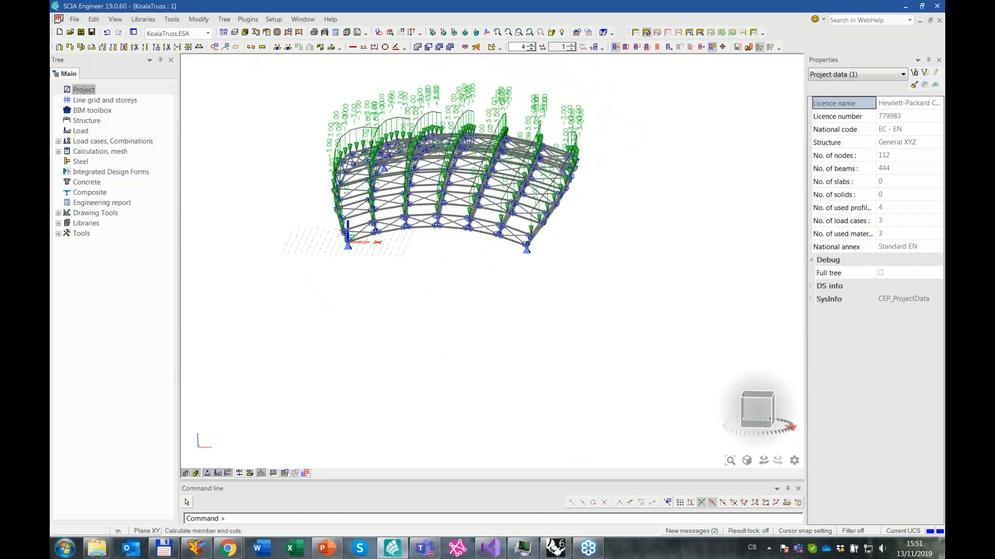
Run the linear analysis of the truss roof, close the end-of-analysis report and open the results.
click(288, 32)
click(373, 409)
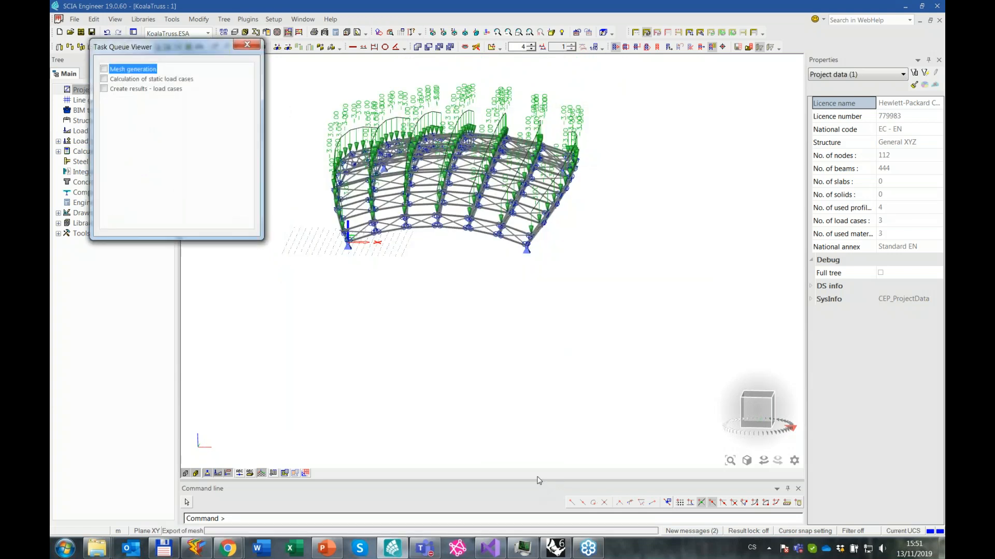
mouse_move(590, 553)
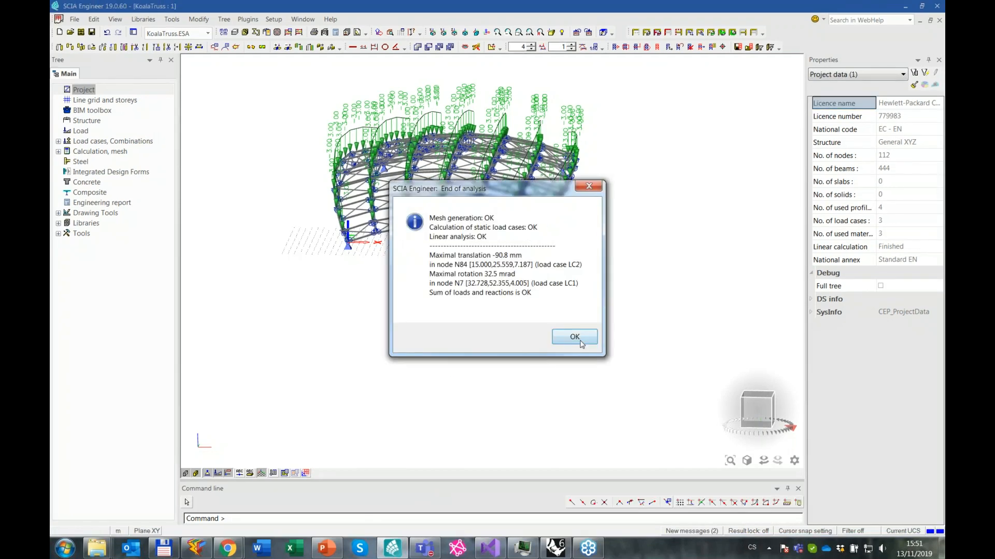
click(573, 334)
click(84, 162)
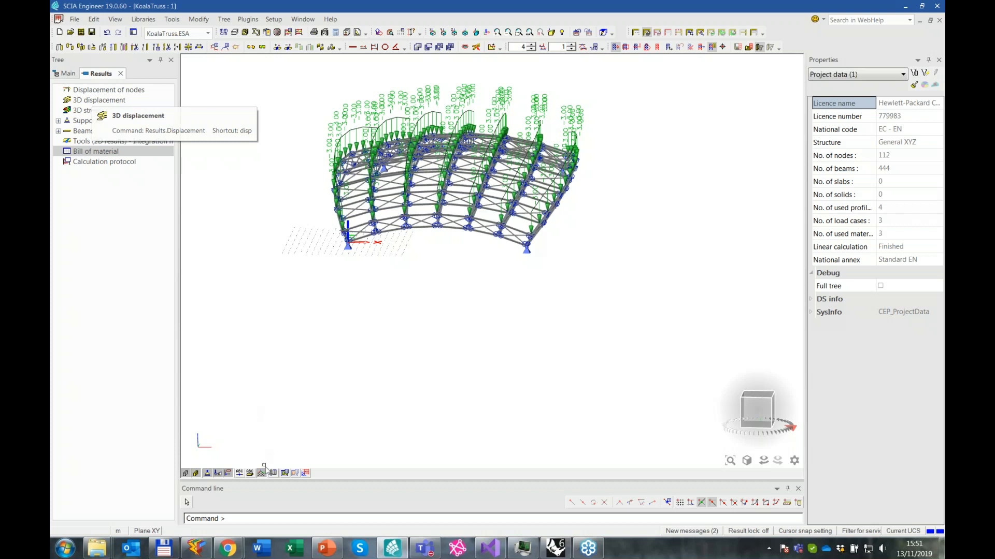
Hide the loads, supports and rendered surfaces, and generate the 3D displacement result (U_total) for load case LC2.
click(228, 473)
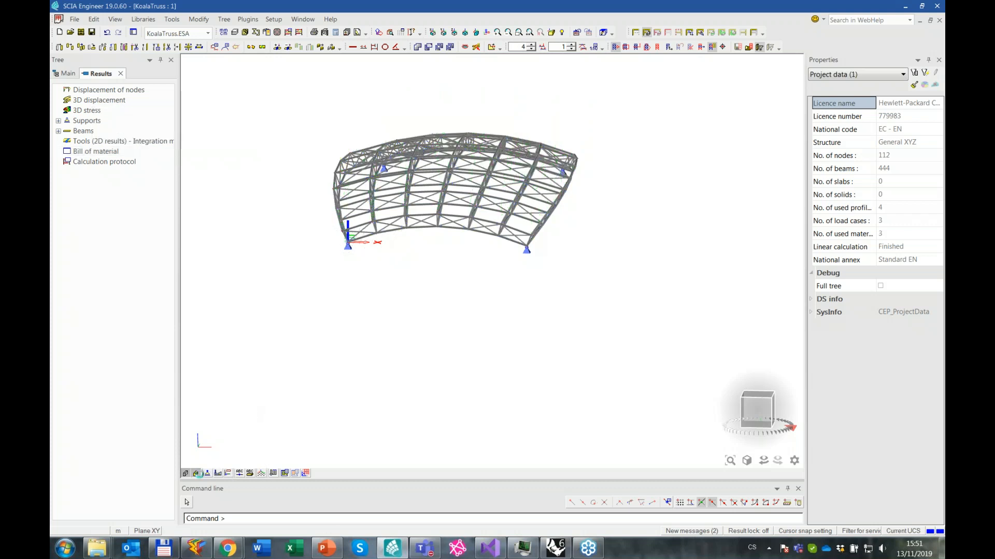
click(185, 473)
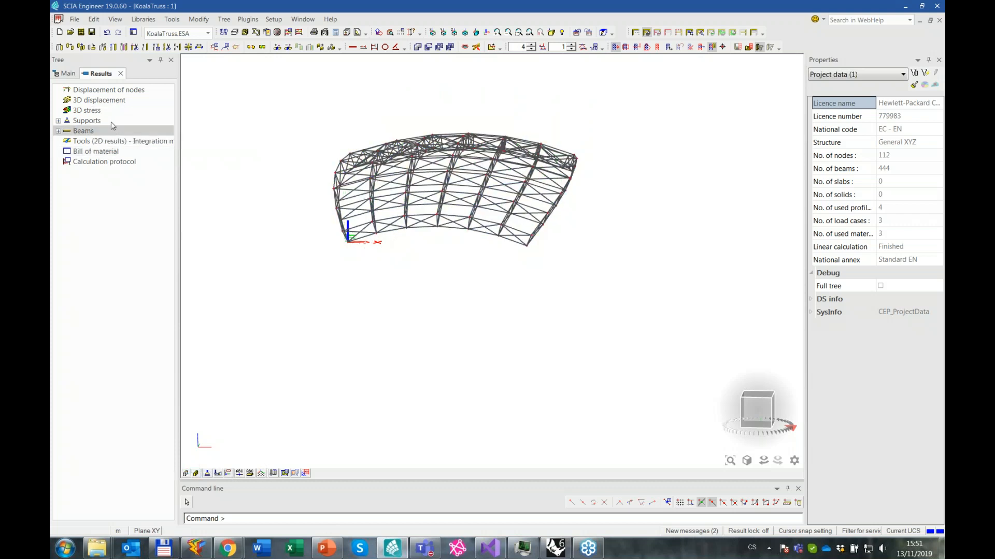
click(110, 100)
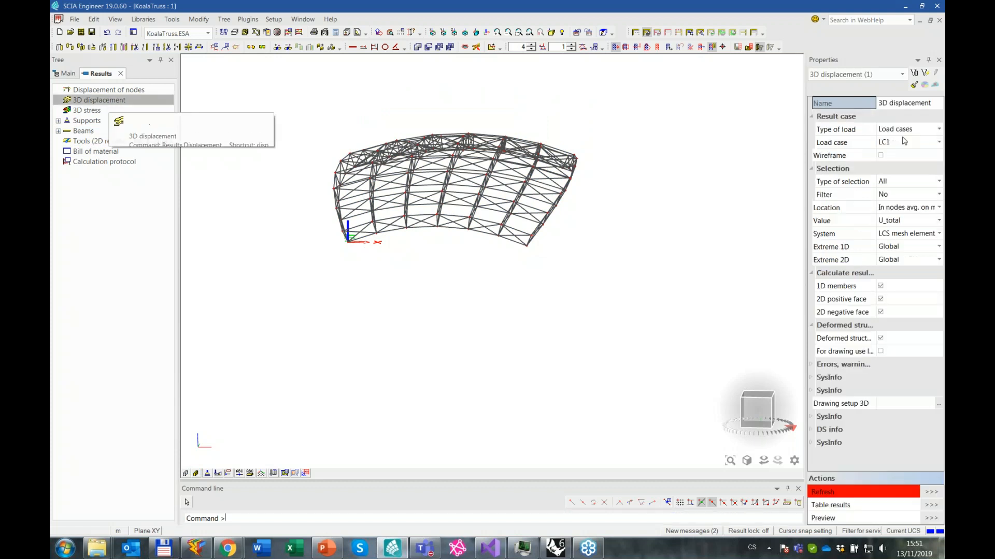
click(903, 142)
click(899, 143)
click(889, 165)
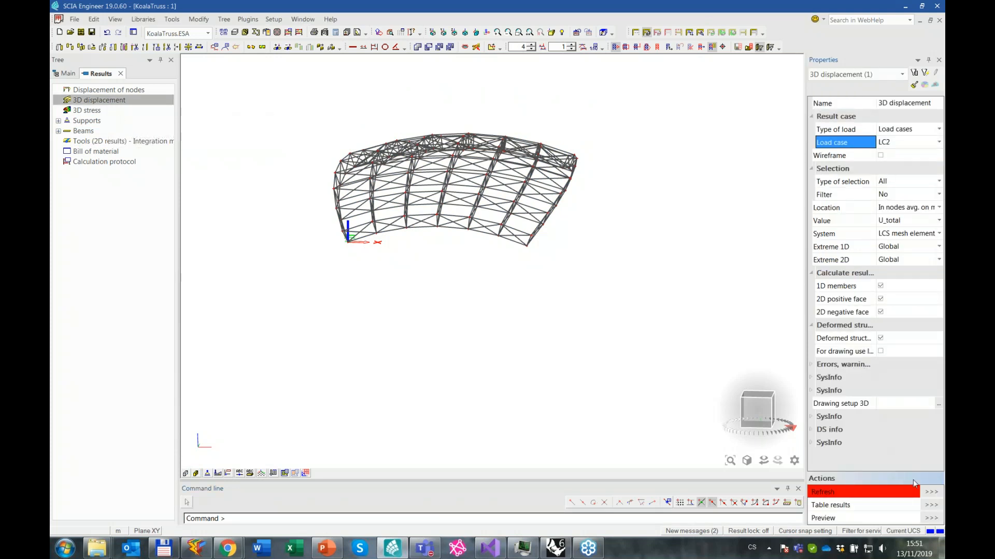
click(935, 493)
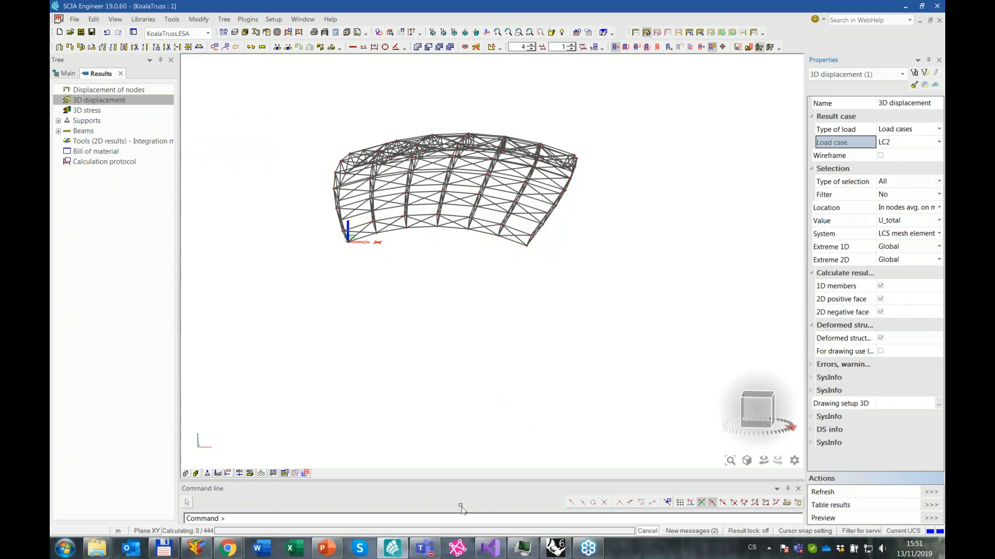
Switch to Grasshopper and turn off the Rhino preview of the truss grid, member and load/support geometry components.
click(554, 548)
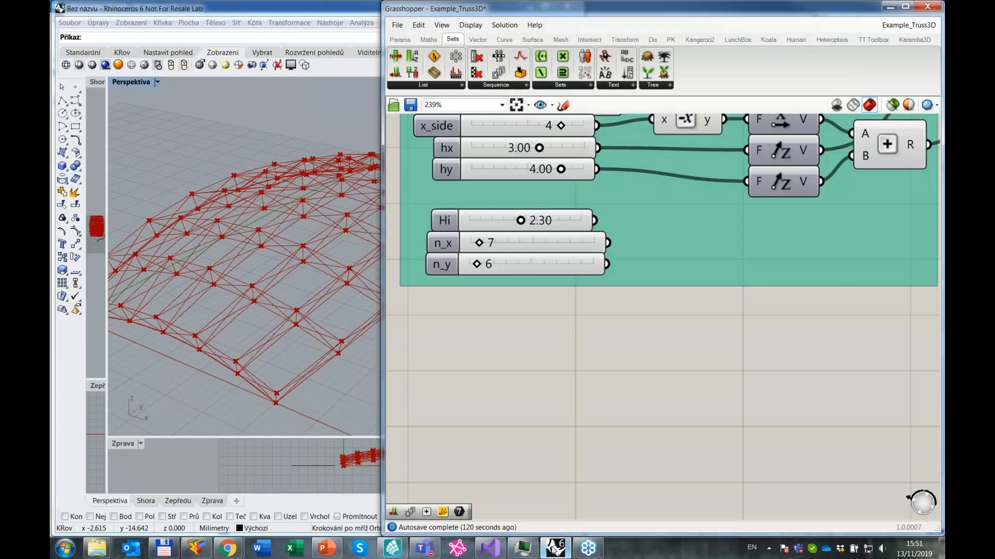
scroll(493, 353, down, 6)
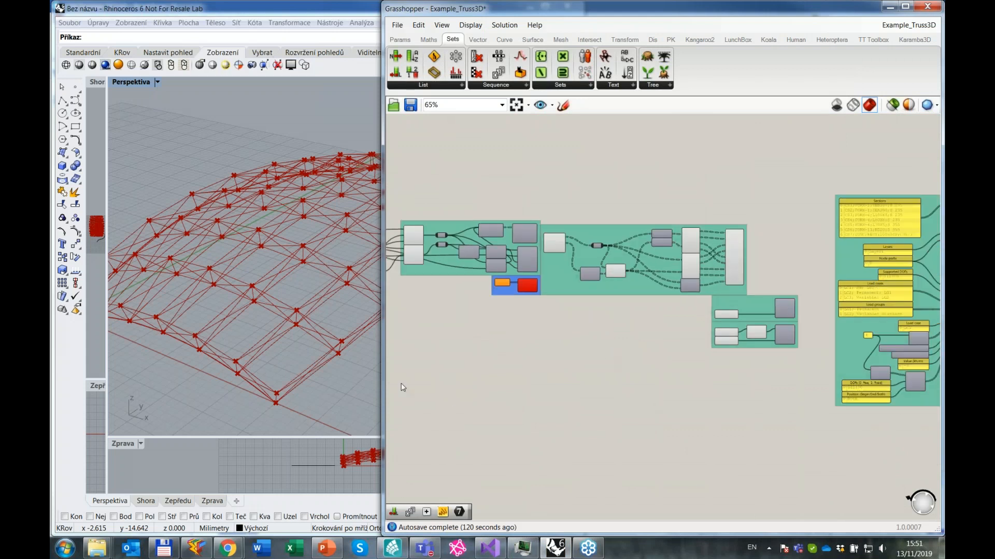
click(318, 396)
scroll(293, 354, down, 4)
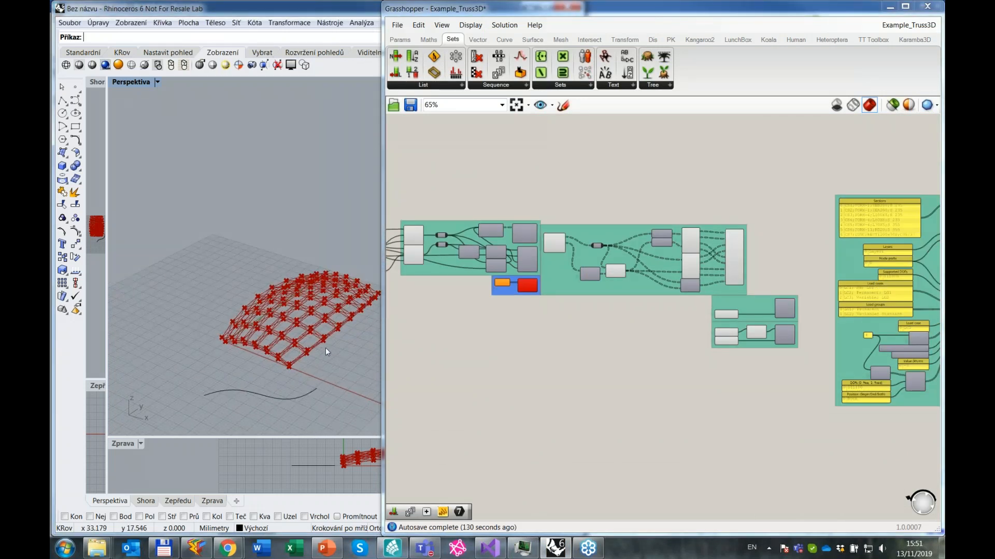
shift+right_drag(328, 349, 253, 371)
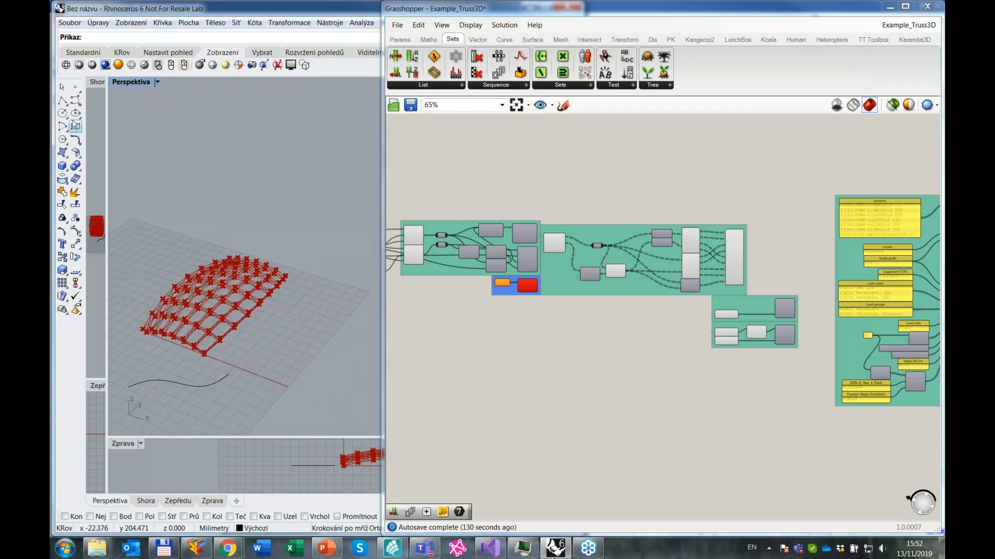
click(484, 360)
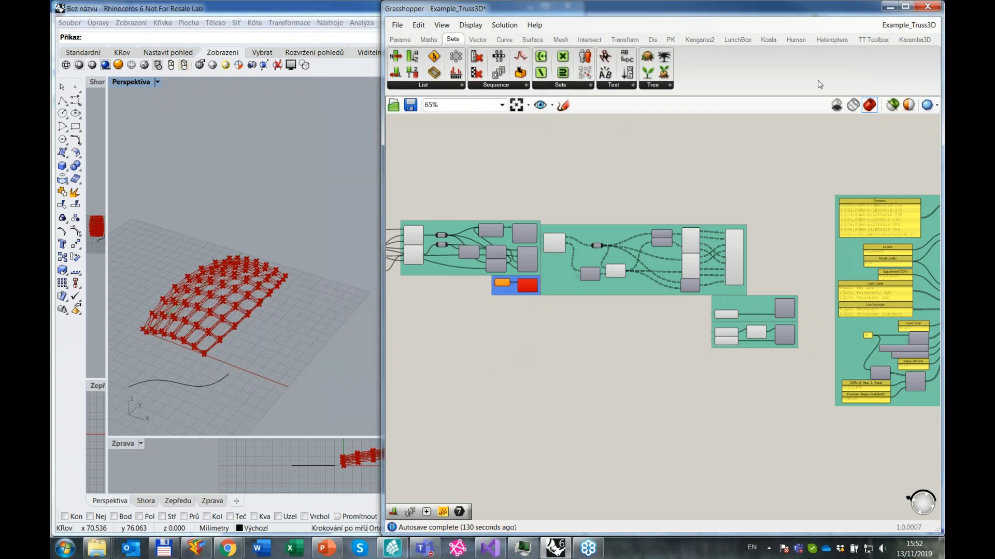
click(917, 25)
scroll(689, 321, up, 4)
right_drag(722, 316, 529, 320)
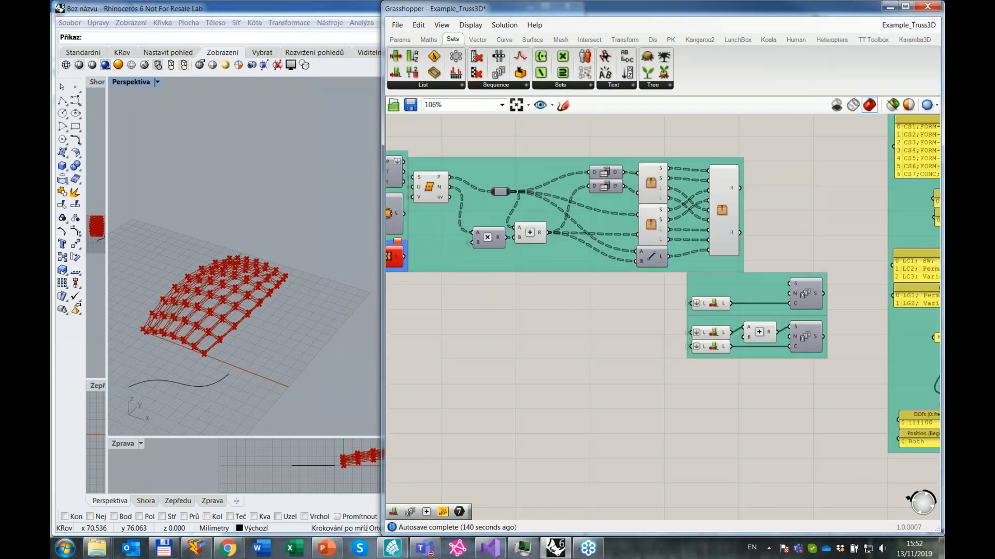
drag(837, 414, 420, 129)
middle_click(449, 139)
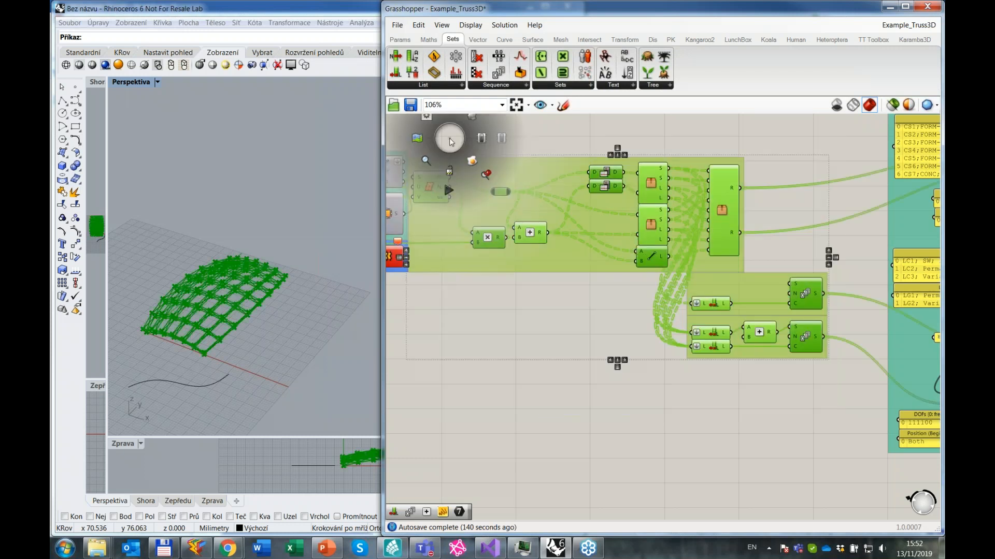
middle_click(519, 301)
click(556, 263)
click(469, 375)
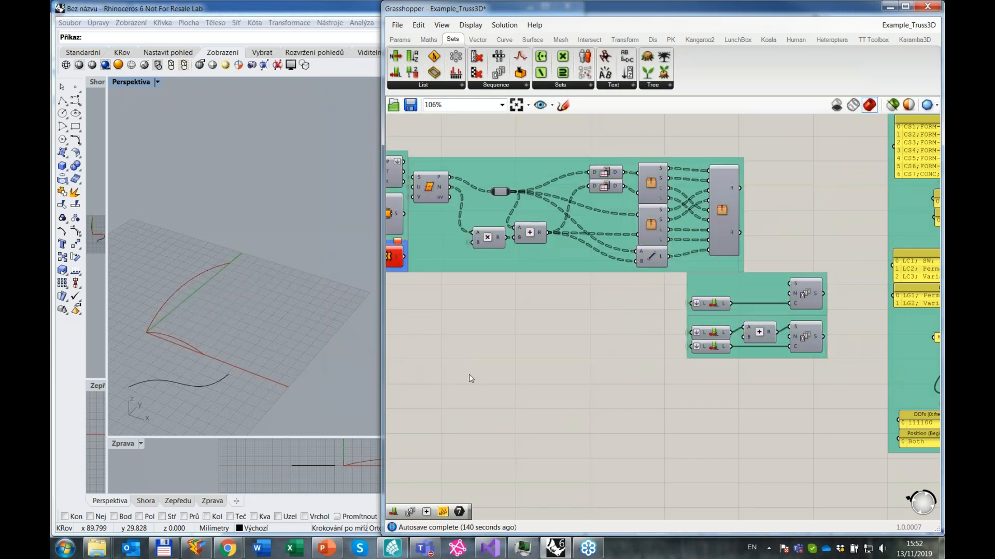
Add a Populate Geometry component below the truss definition and feed the roof's Edge Surface into its geometry input.
scroll(469, 375, down, 3)
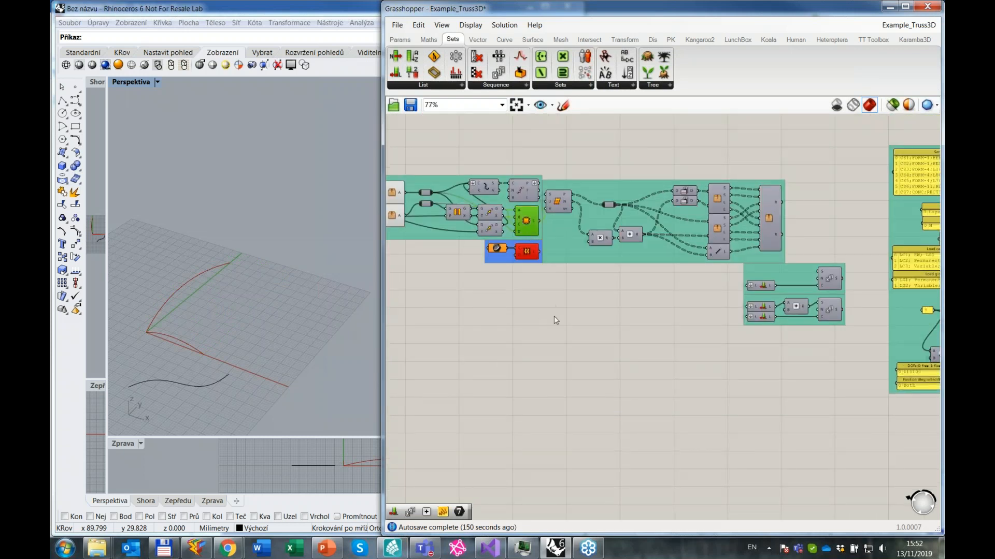
double_click(583, 350)
text(pop)
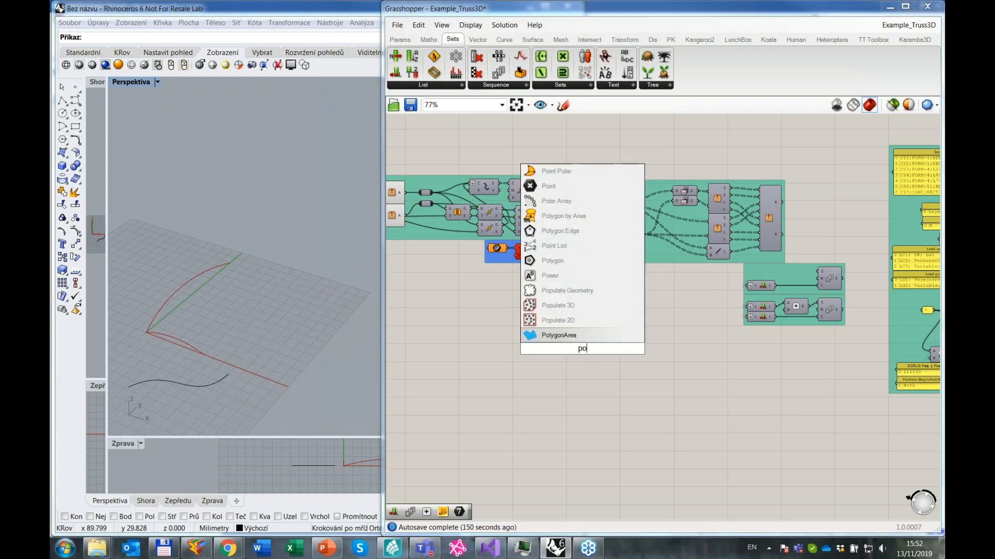
key(Up)
key(Up)
key(Return)
drag(577, 349, 577, 310)
drag(540, 221, 569, 302)
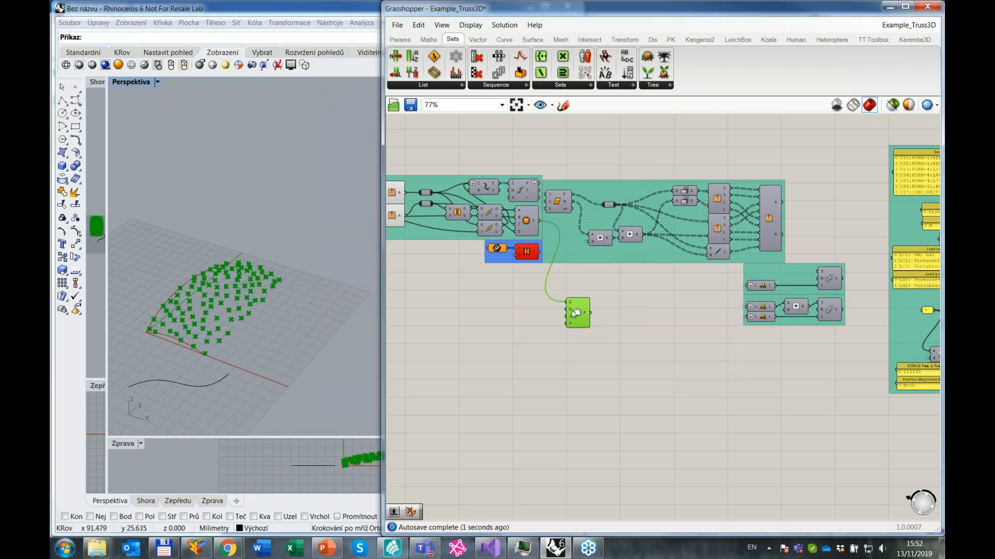
mouse_move(574, 312)
right_drag(271, 306, 265, 315)
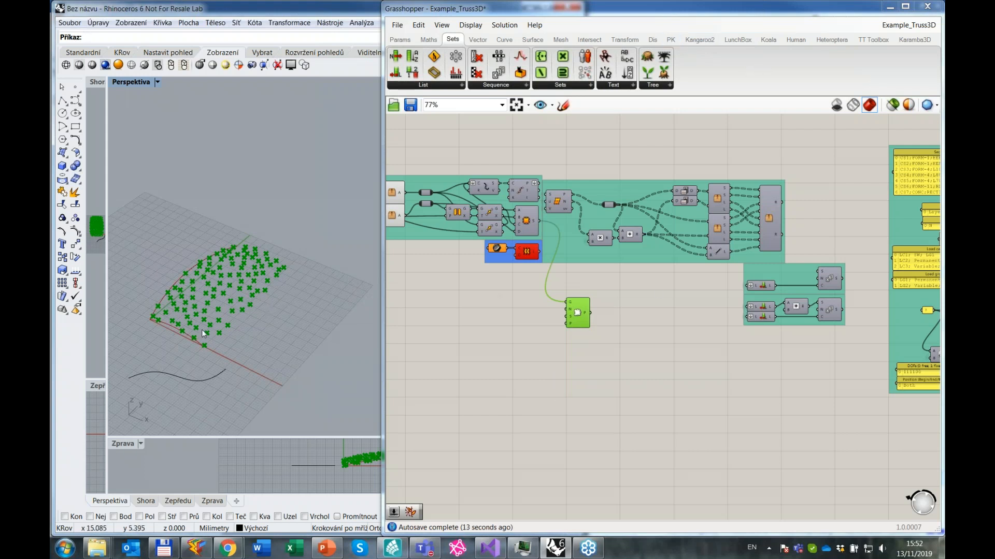
click(604, 339)
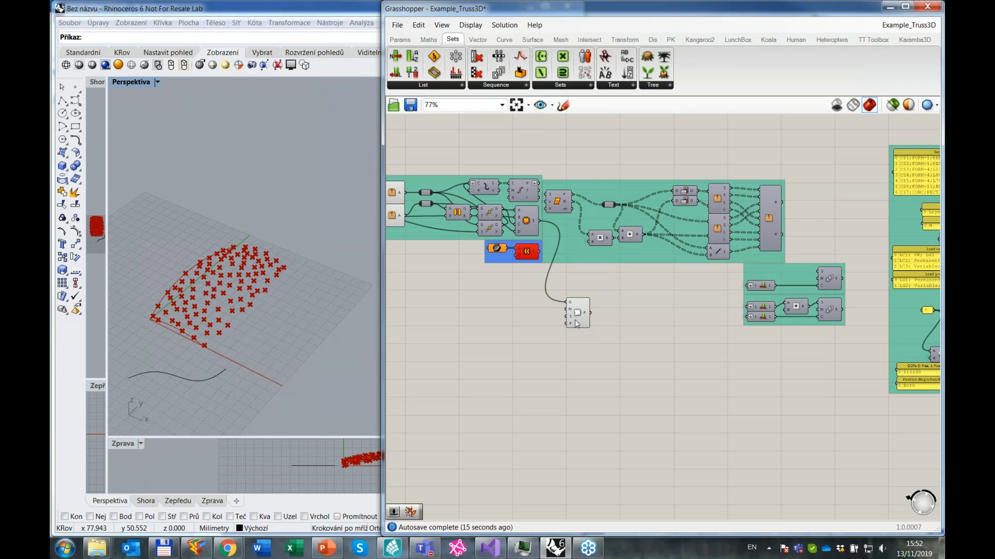
double_click(621, 322)
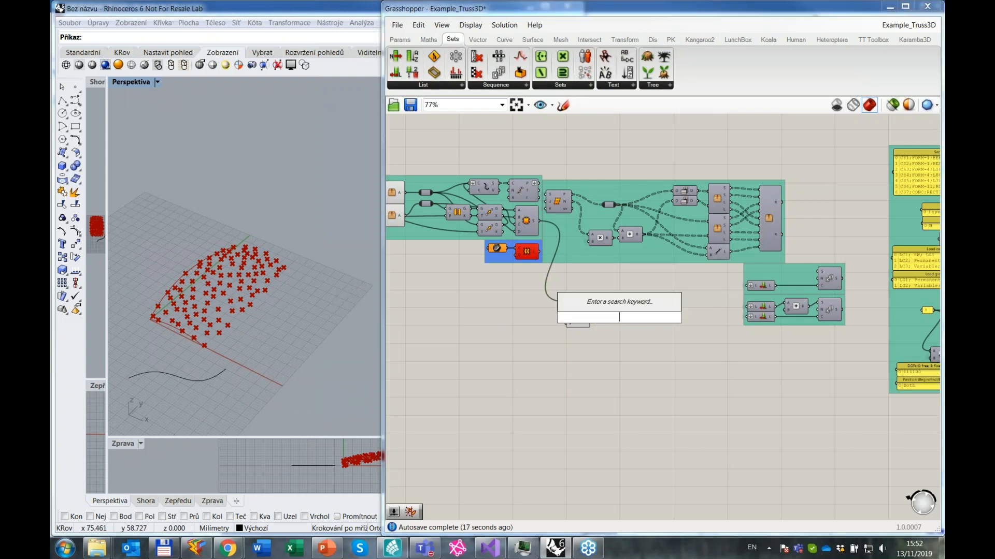
text(voro)
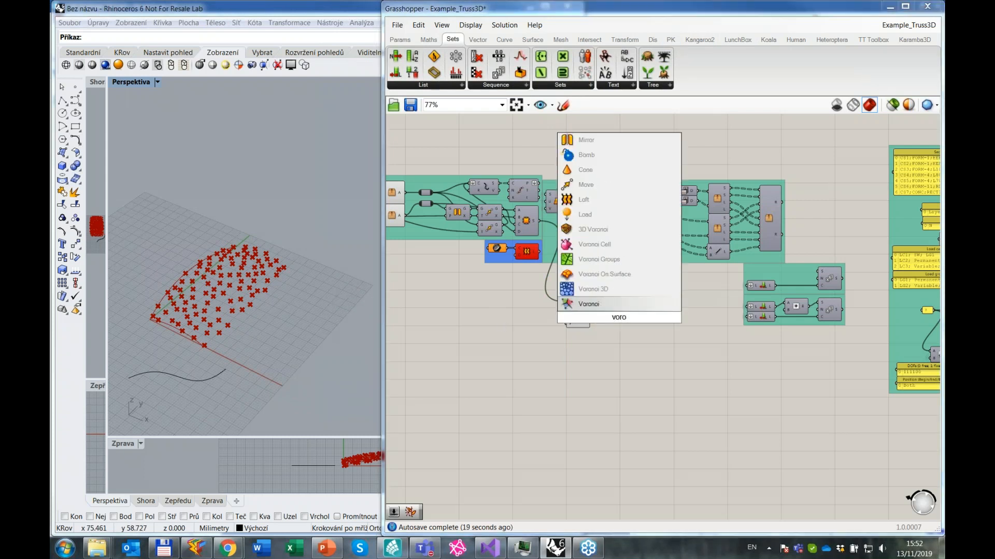
click(620, 263)
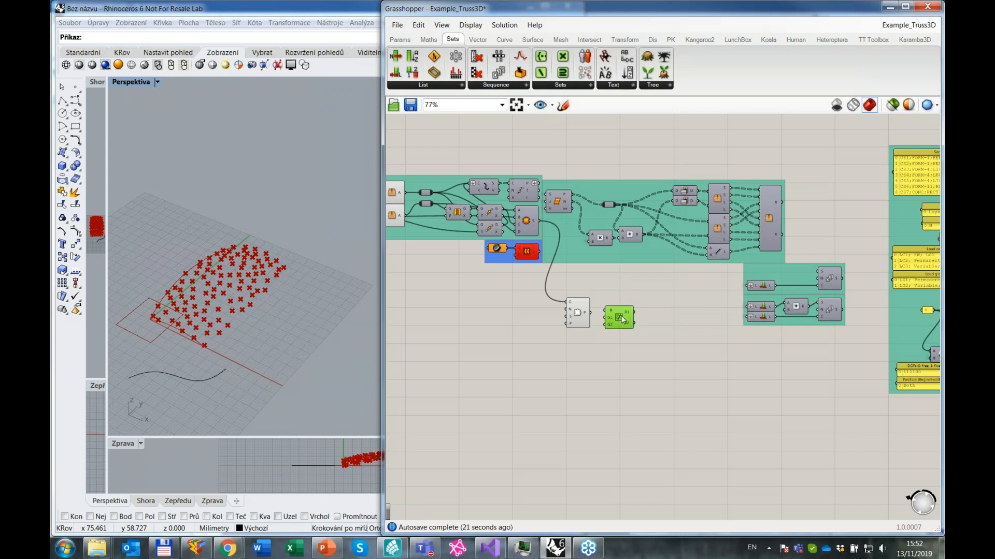
key(Delete)
text(VoRO)
Add a Voronoi On Surface component, connecting the populated points and the roof's Edge Surface as its inputs.
double_click(619, 305)
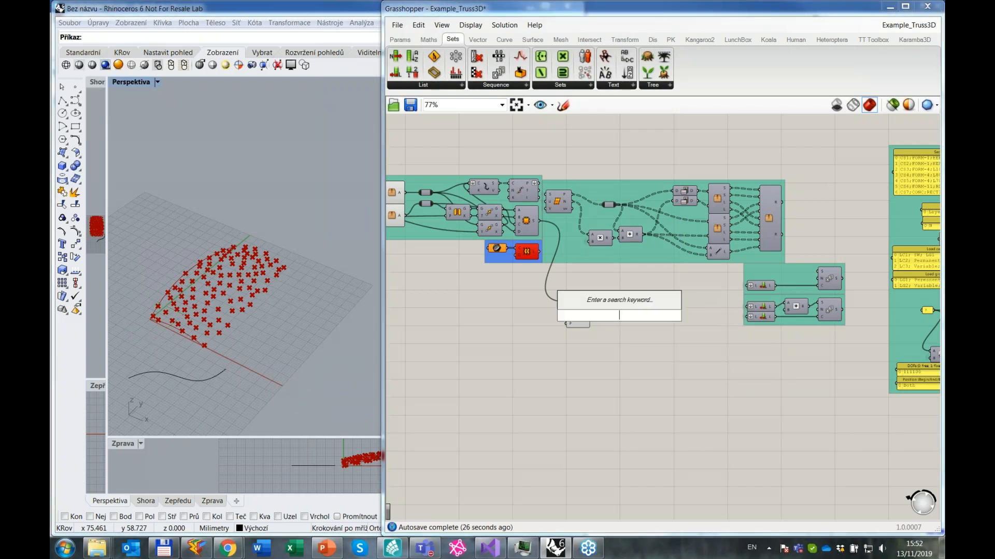
text(voro)
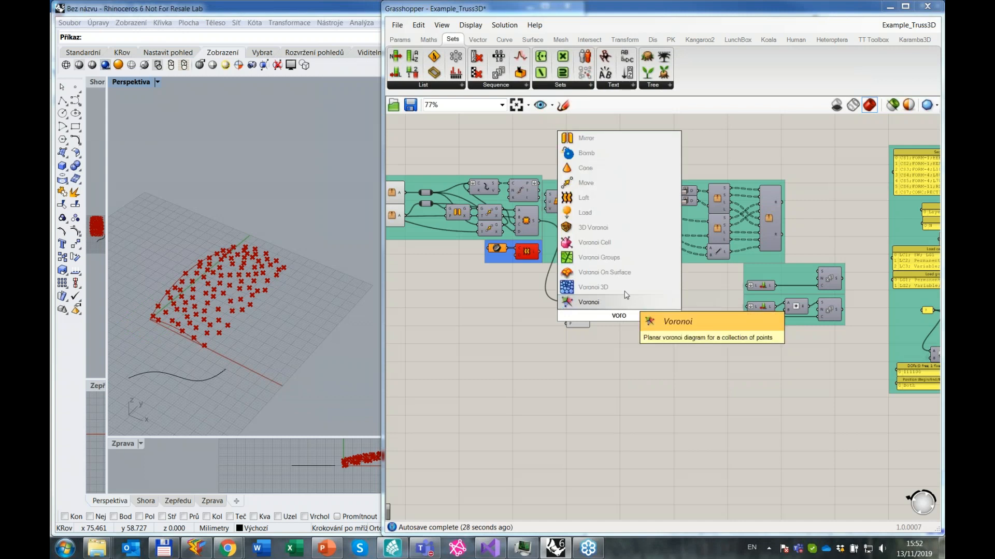
key(Return)
scroll(585, 318, up, 3)
drag(580, 318, 633, 318)
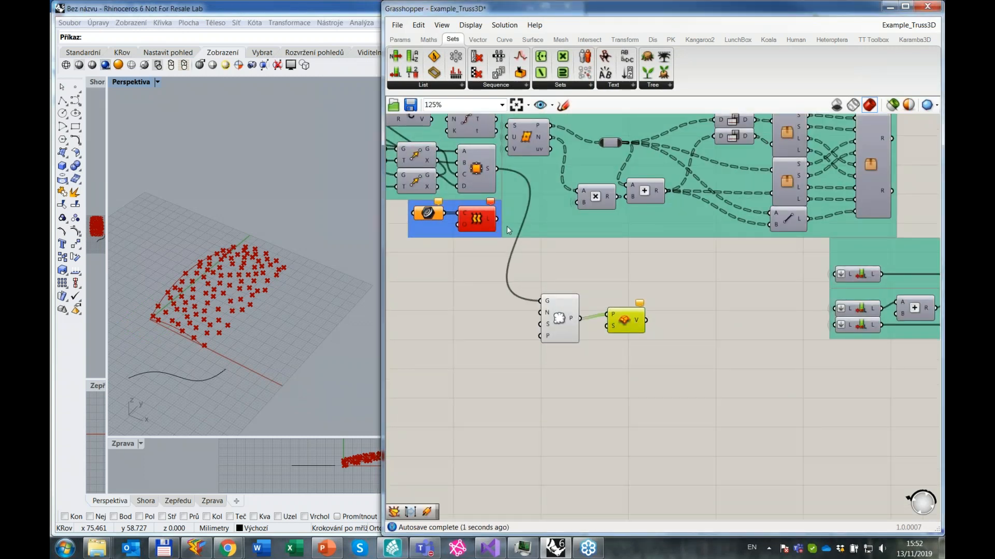
drag(498, 170, 607, 326)
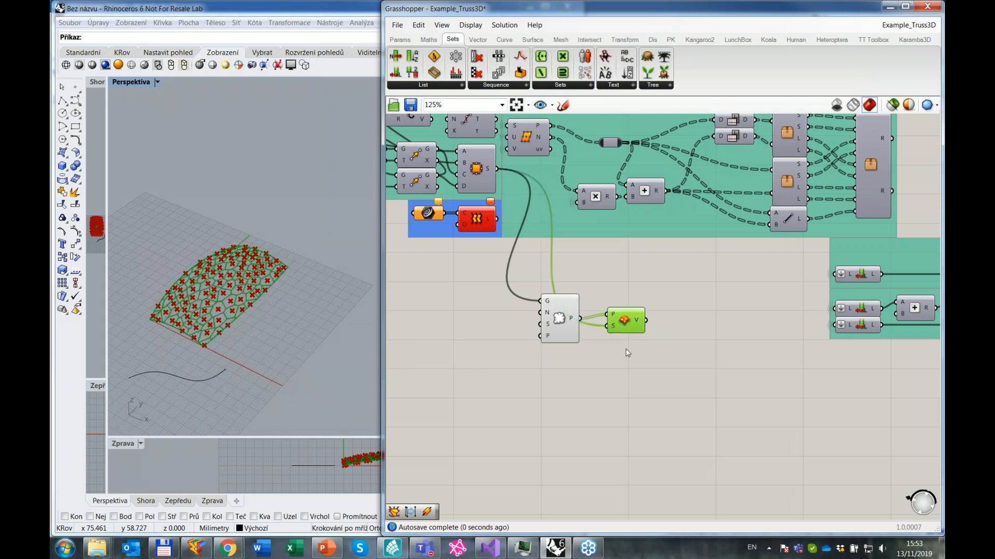
scroll(179, 340, up, 5)
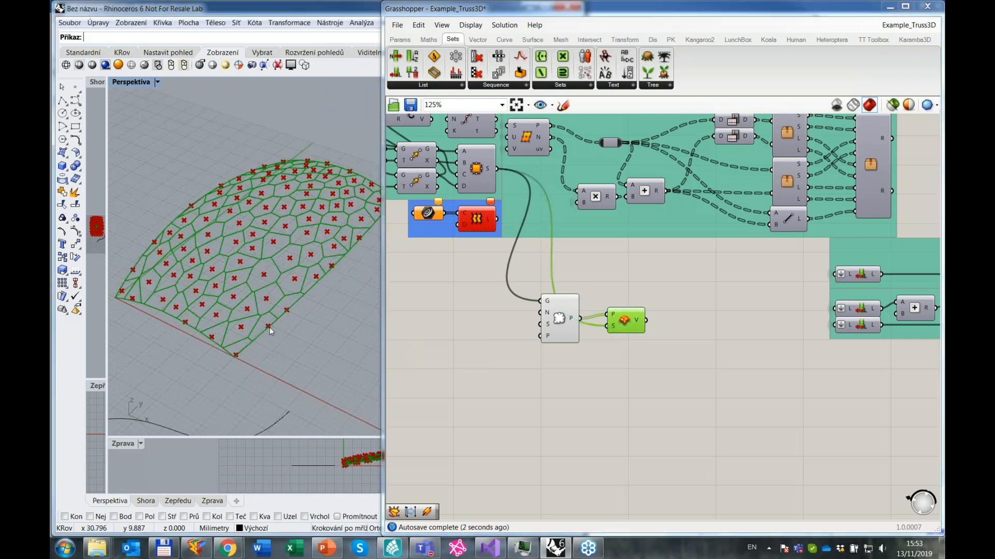
Turn off the preview of the Populate Geometry points and inspect the Voronoi pattern on the roof surface.
click(561, 320)
middle_click(563, 324)
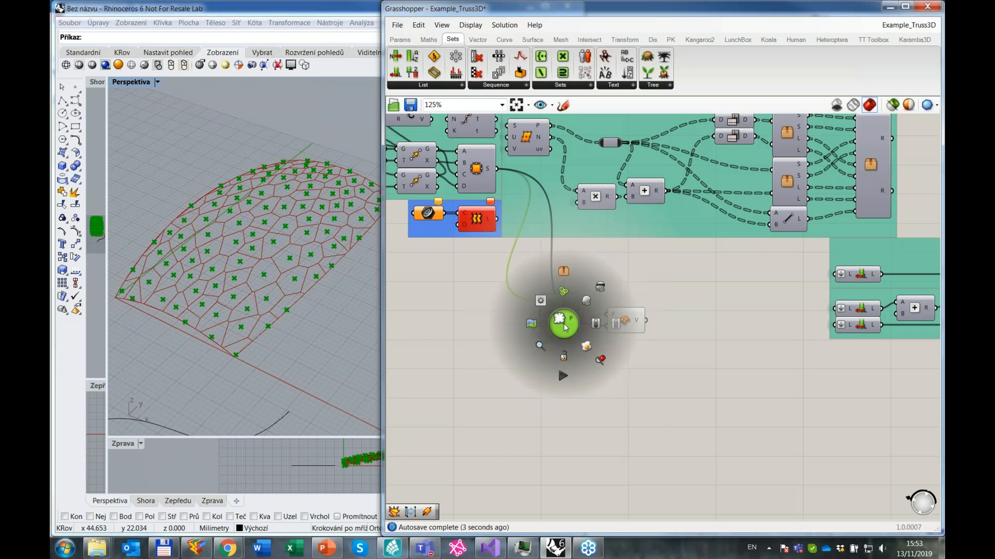
click(600, 287)
click(480, 394)
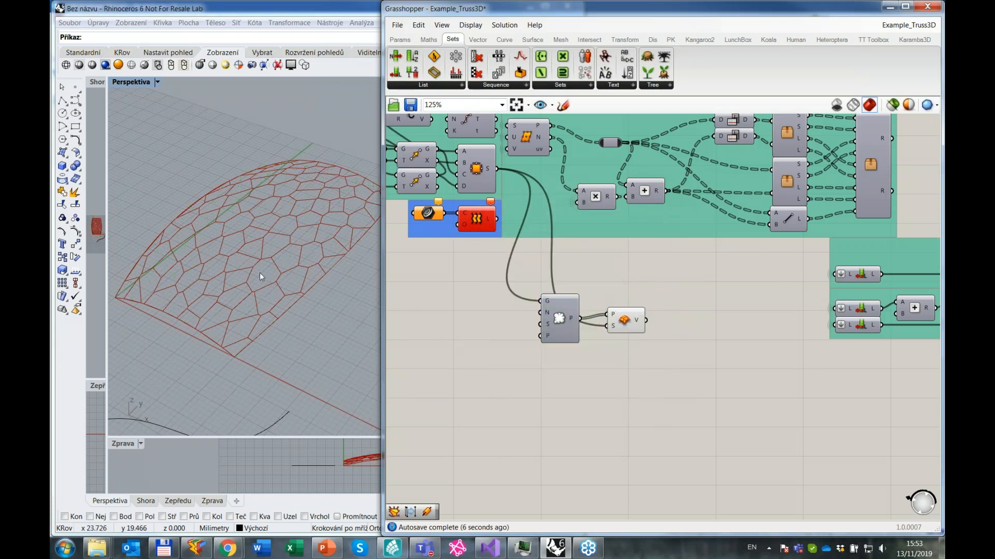
click(325, 307)
right_drag(324, 306, 310, 285)
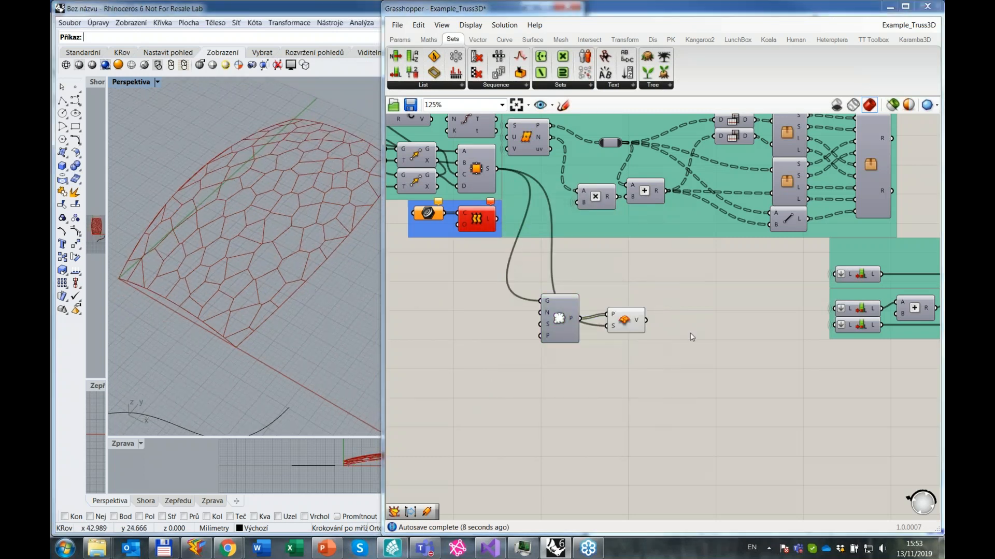
mouse_move(637, 320)
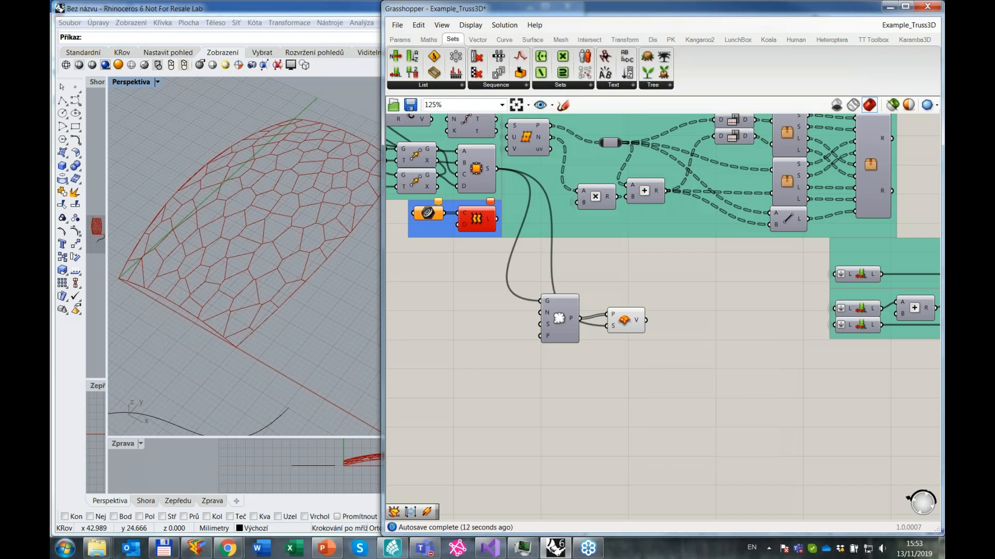
Add an Explode component after Voronoi On Surface, feed the Voronoi cells into its curve input, and inspect the segments.
double_click(677, 347)
text(explo)
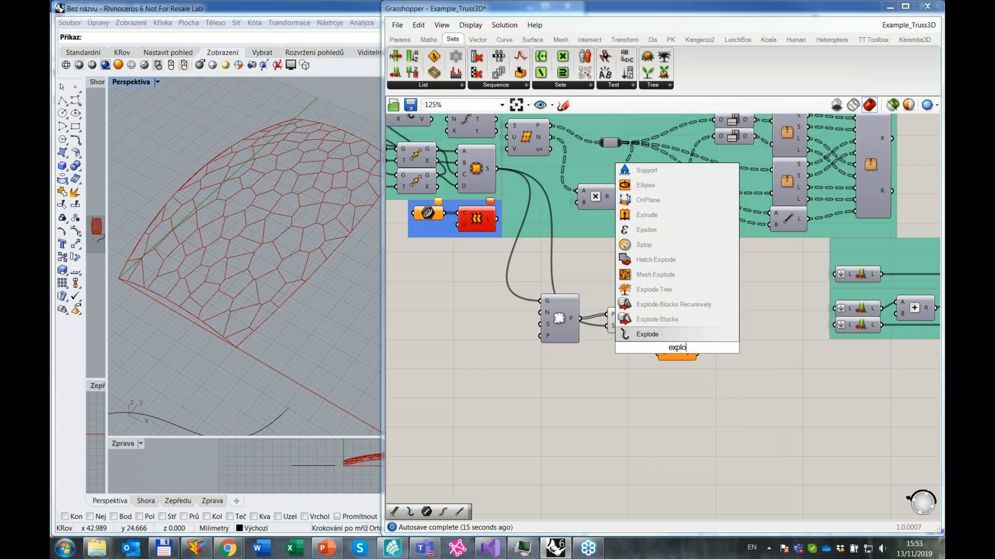
key(Return)
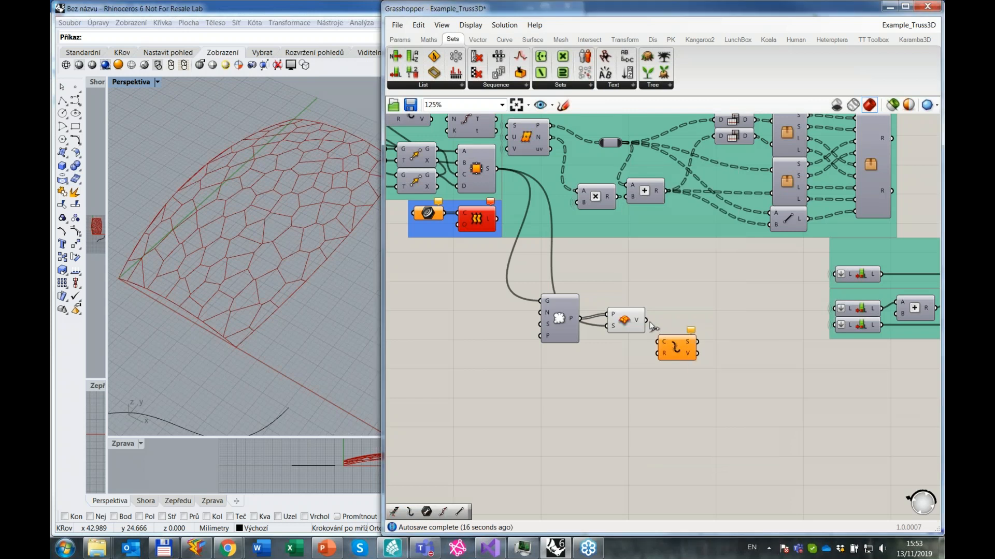
drag(682, 352, 682, 333)
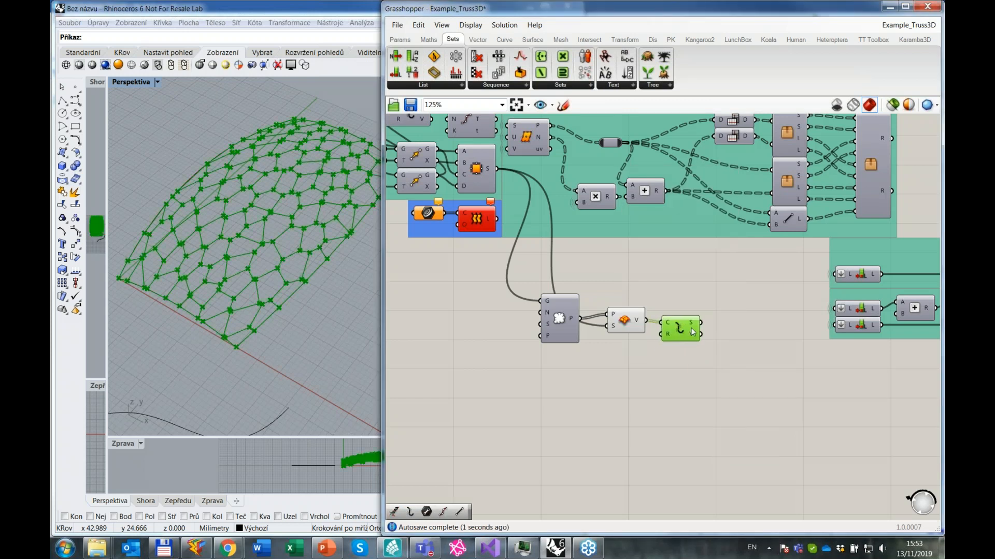
mouse_move(692, 323)
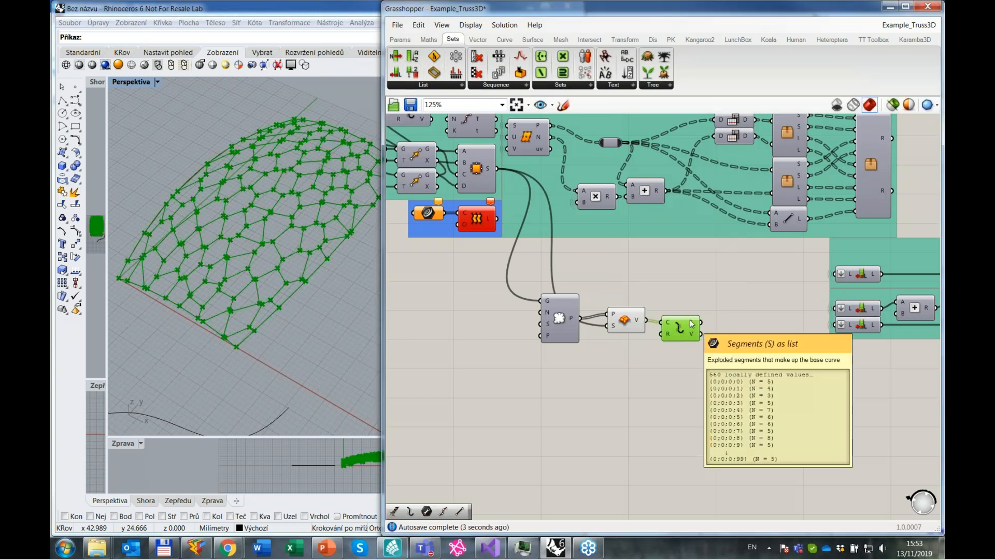
right_drag(717, 362, 590, 410)
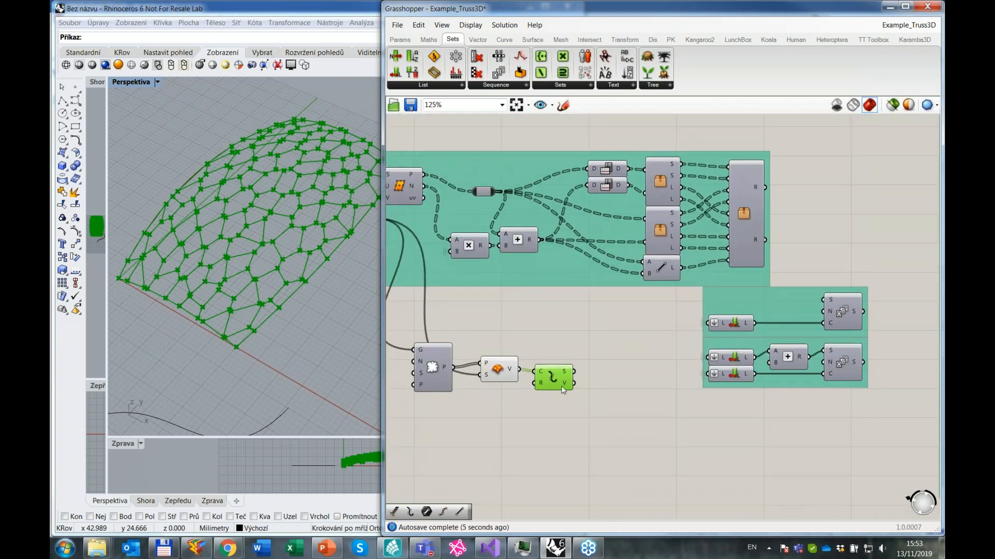
mouse_move(568, 377)
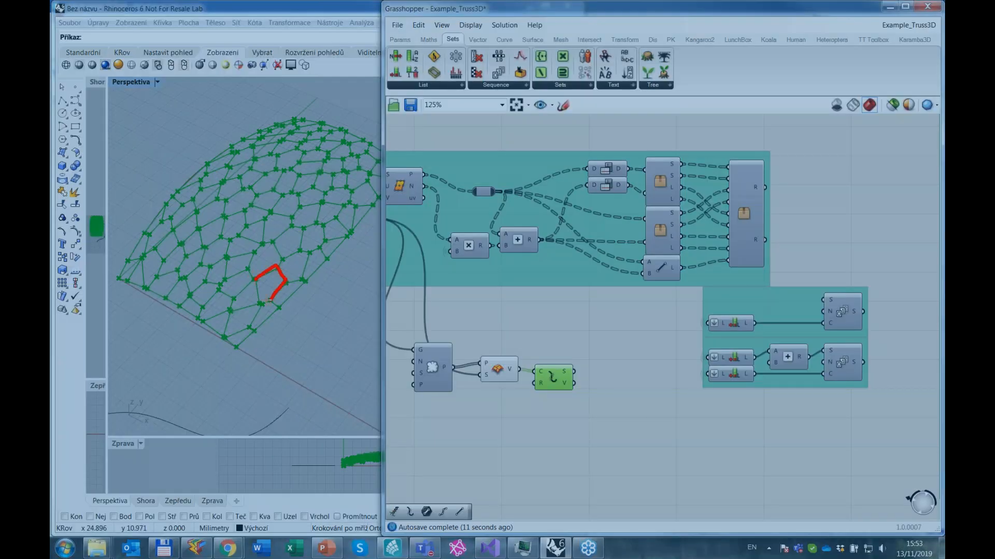
drag(269, 300, 256, 284)
key(Escape)
click(553, 415)
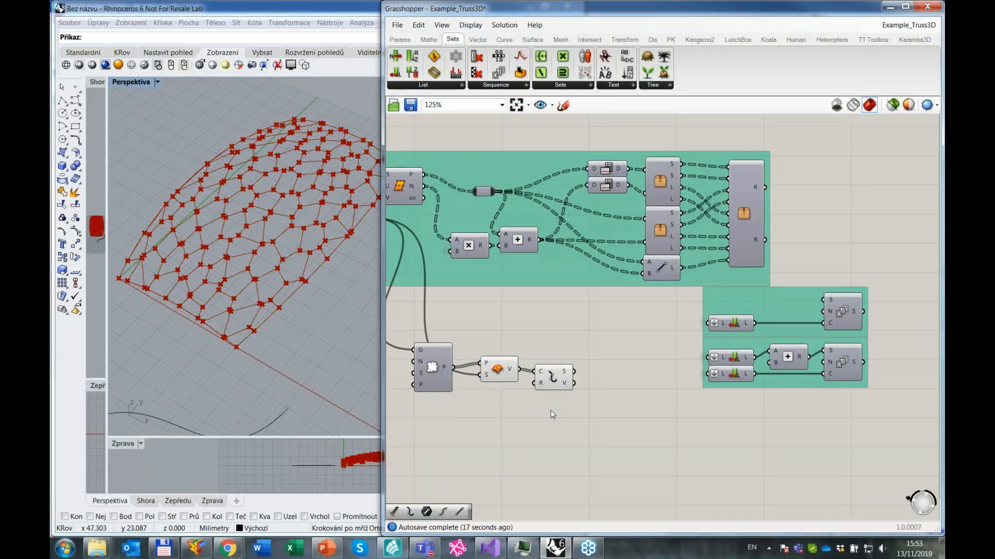
Add a removeDuplicateLines component, flatten the Explode segments output and connect it to the new component's line input.
double_click(589, 421)
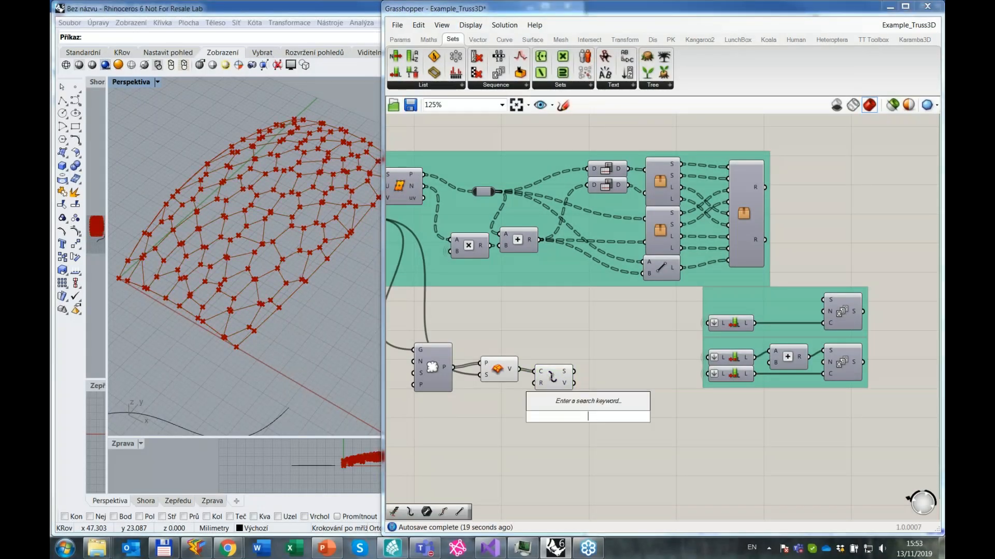
text(re)
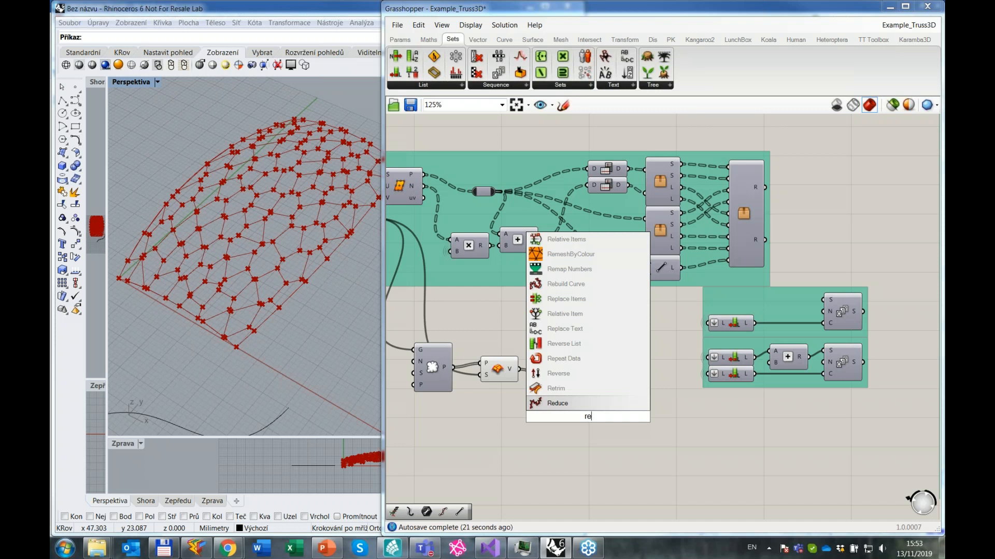
text(mo)
key(Up)
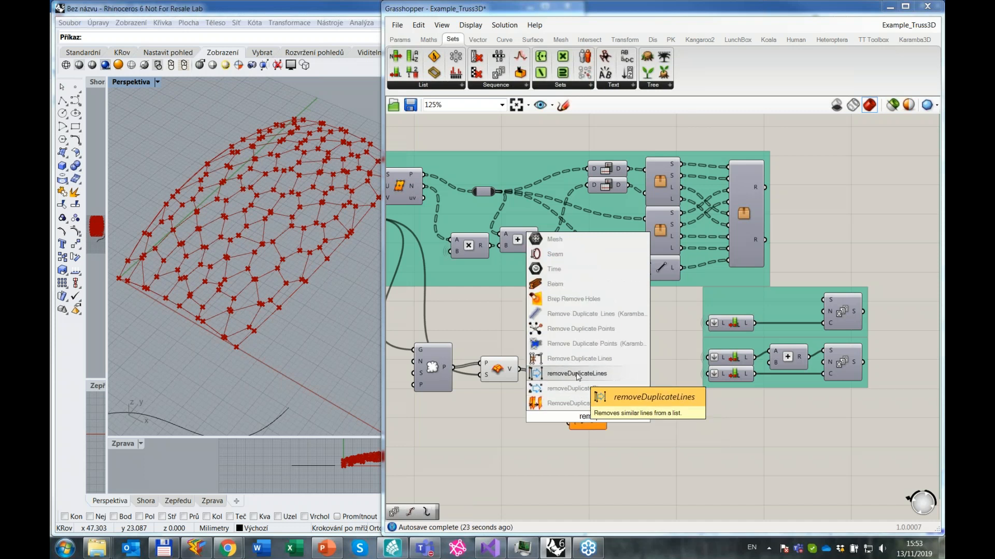
key(Return)
right_click(564, 371)
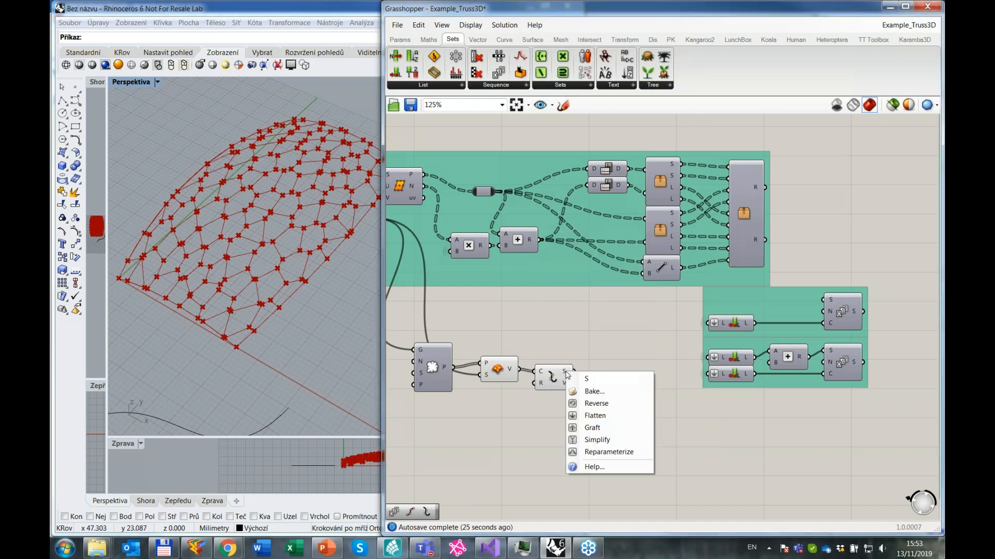
click(578, 405)
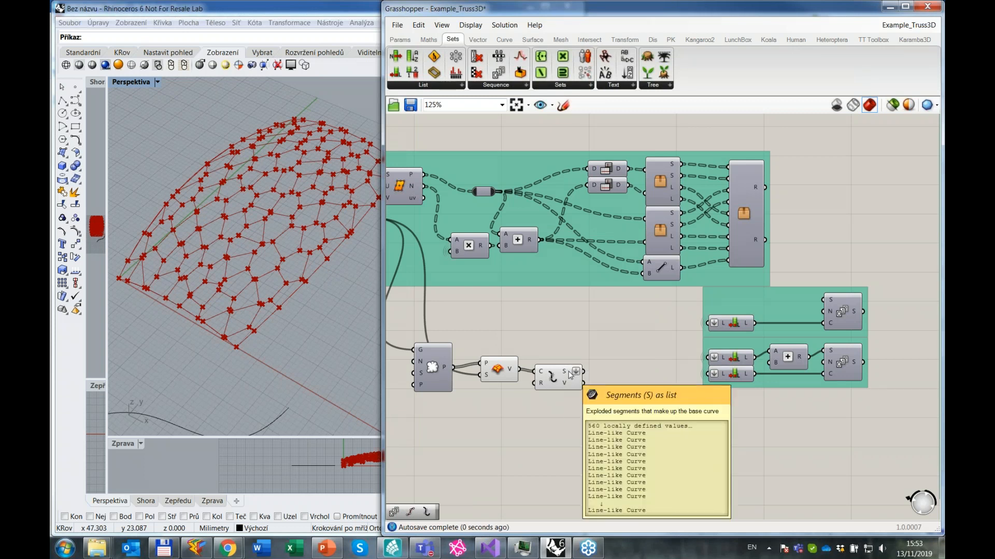
drag(583, 371, 596, 407)
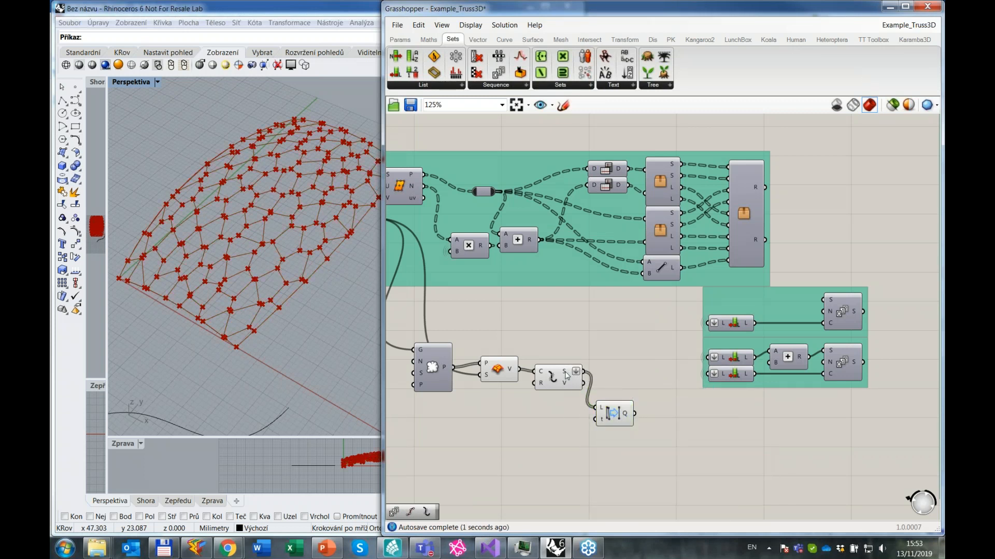
mouse_move(566, 374)
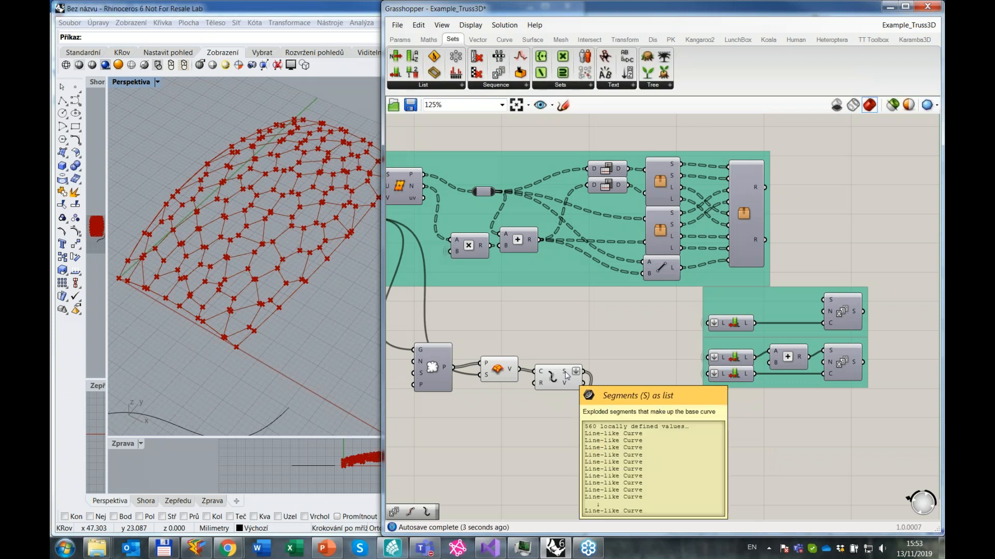
mouse_move(627, 420)
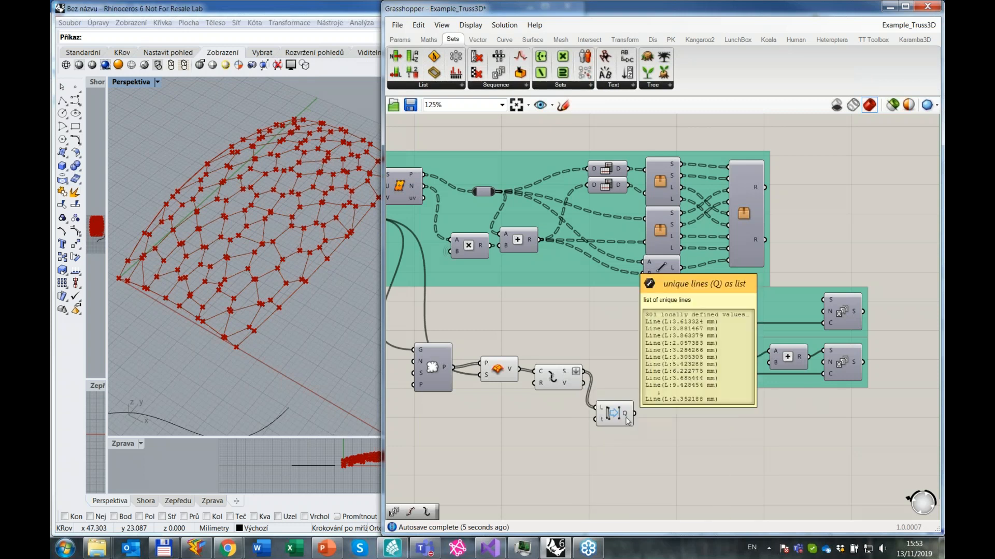
Connect the unique Voronoi lines to the Curves input of the KOALA beams component.
scroll(626, 418, down, 5)
right_drag(697, 416, 592, 415)
drag(528, 415, 818, 232)
scroll(872, 255, up, 3)
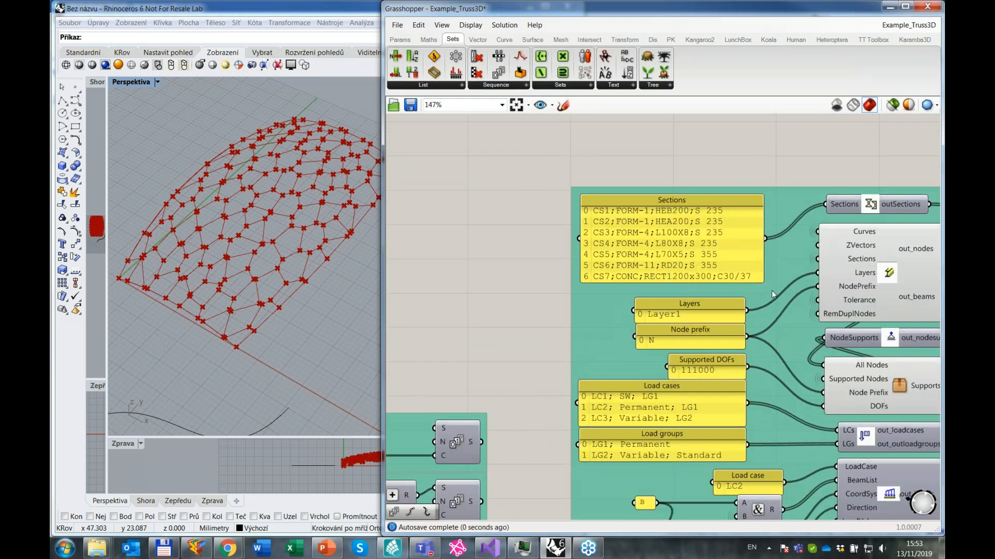
Add a panel containing CS7 below the removeDuplicateLines component.
scroll(663, 316, down, 4)
right_drag(663, 316, 830, 242)
scroll(575, 383, up, 2)
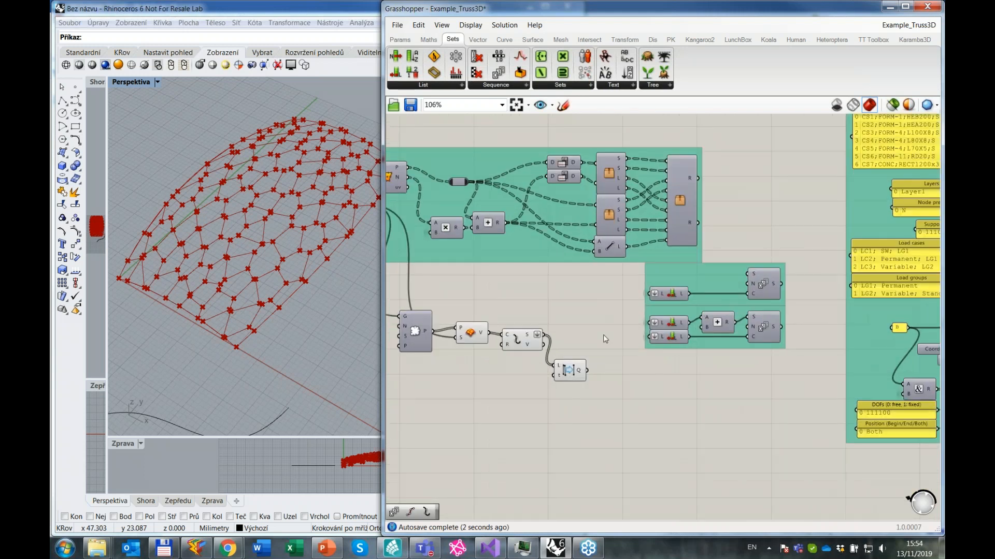
scroll(570, 399, up, 2)
double_click(570, 399)
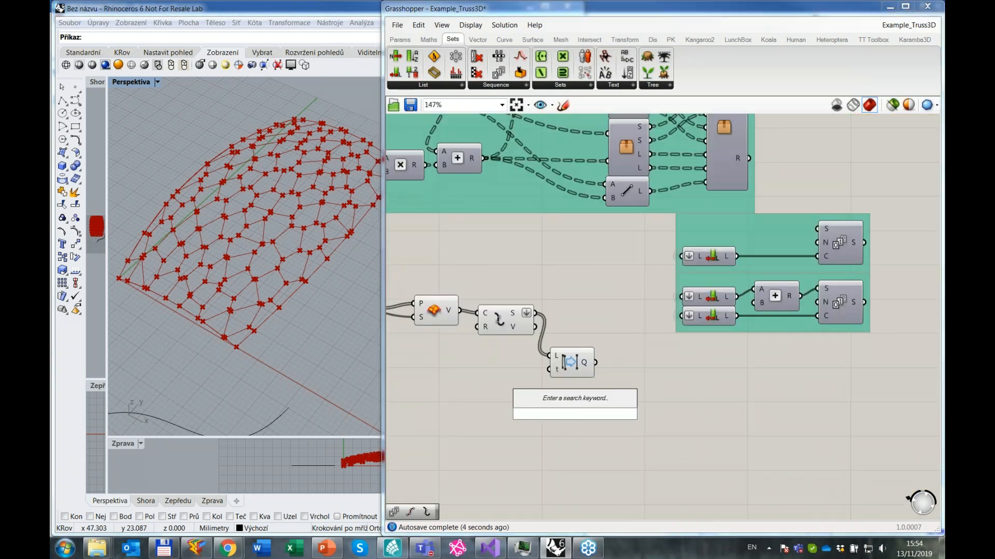
text(cse)
key(BackSpace)
key(BackSpace)
key(BackSpace)
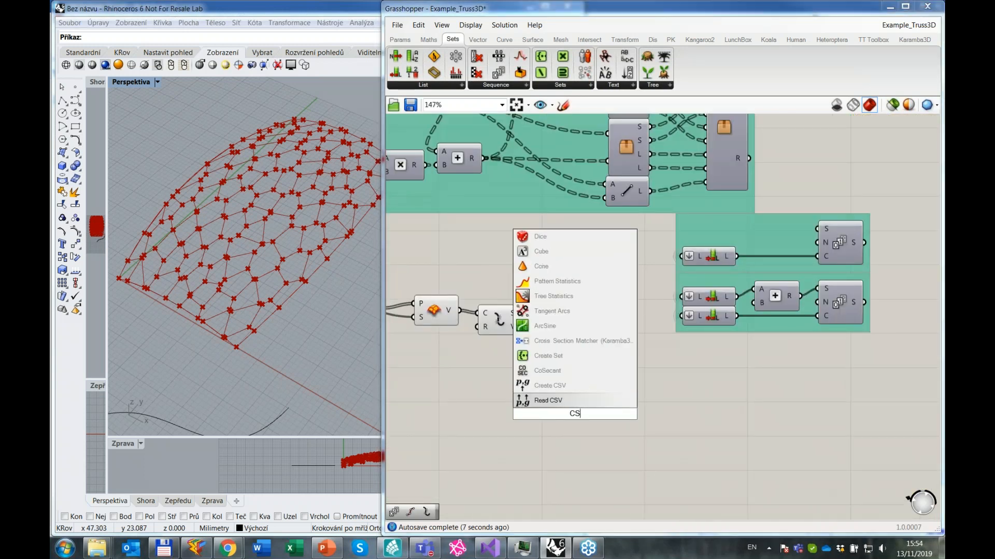
text("CS7)
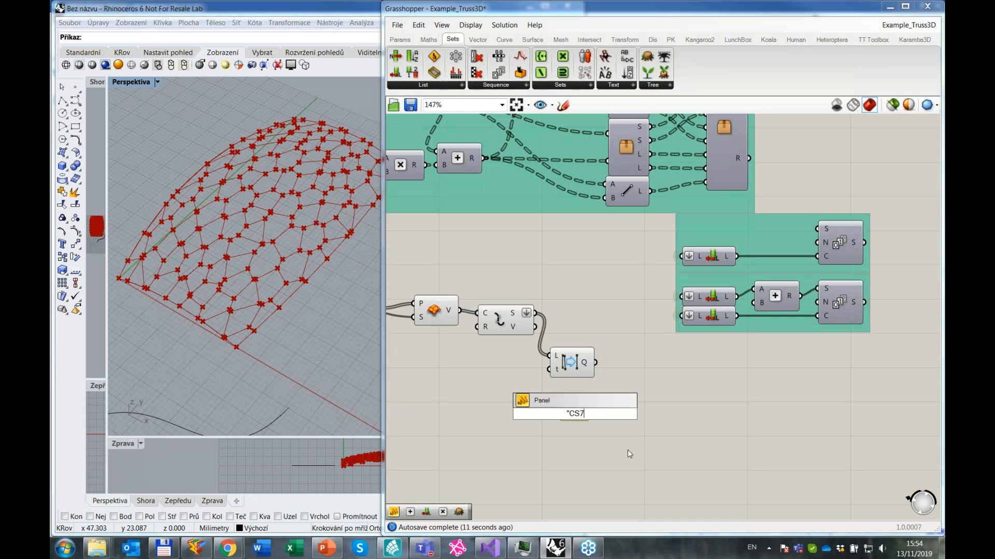
key(Return)
double_click(621, 415)
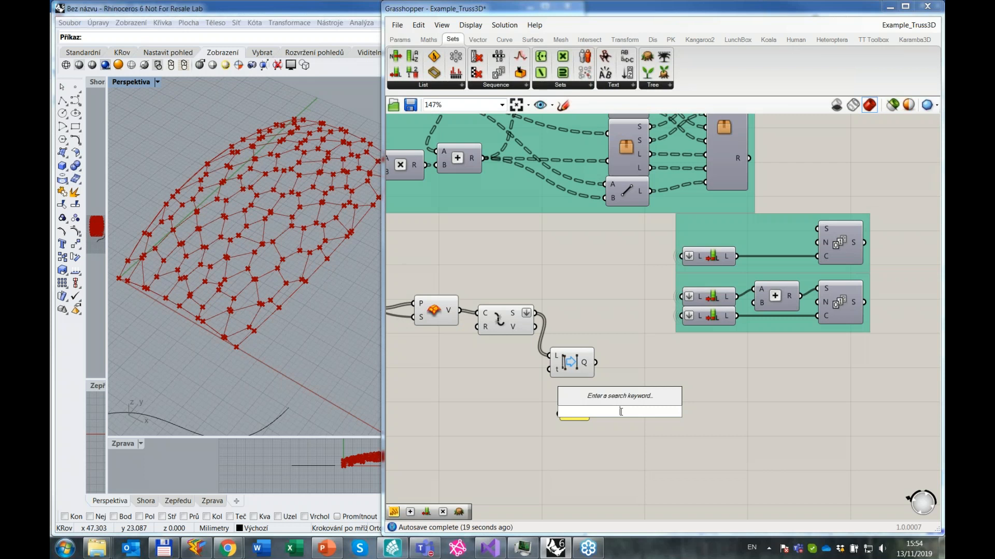
click(631, 310)
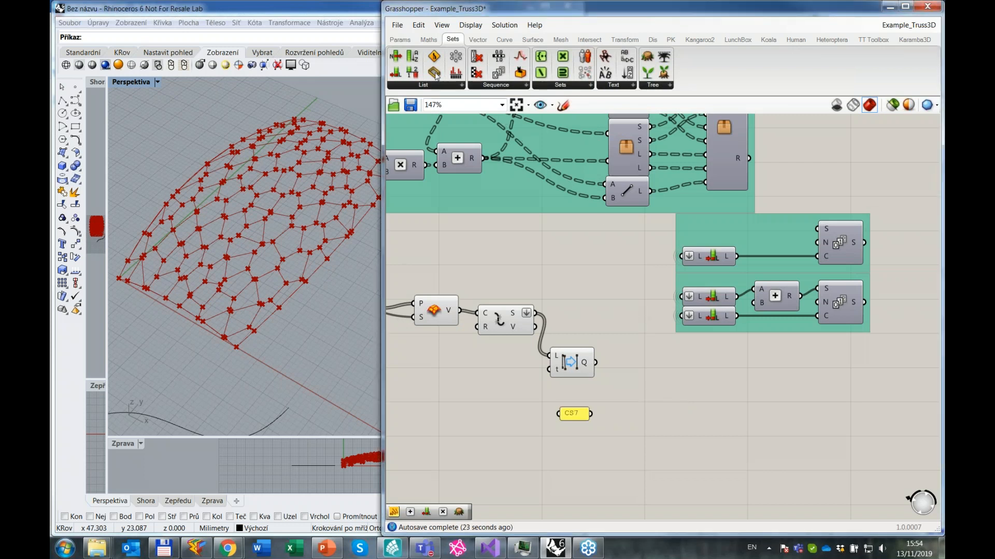
Add a Combine Data component, feeding the CS7 panel into input 0 and the unique lines into input 1.
drag(433, 57, 640, 386)
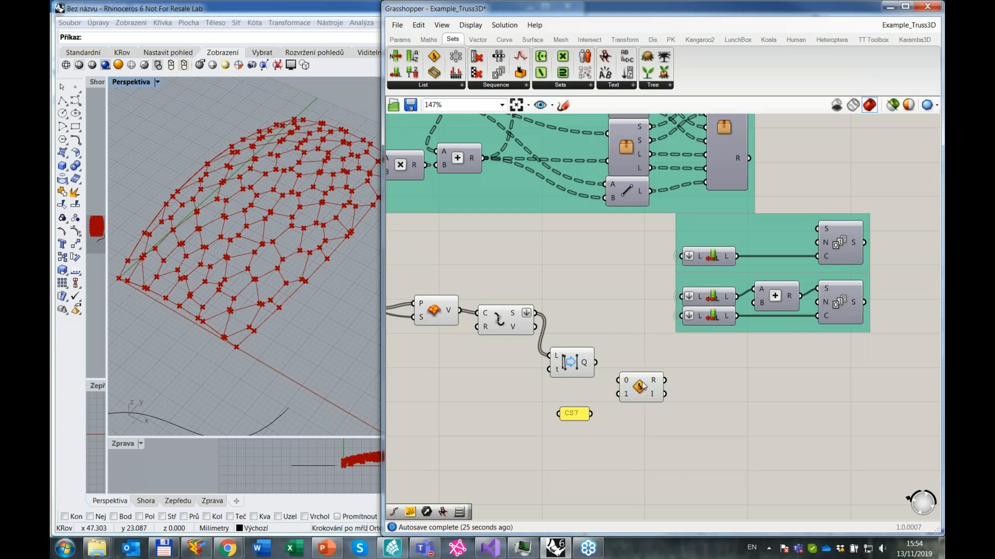
drag(591, 414, 618, 393)
drag(595, 362, 617, 381)
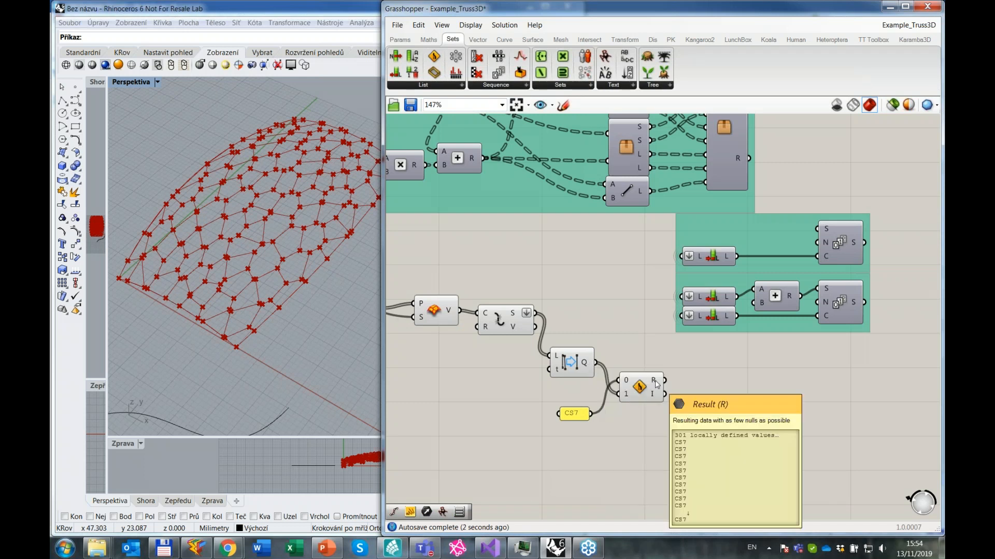
Connect the Combine Data result to the Sections input of the KOALA beams component.
scroll(710, 381, down, 3)
drag(557, 388, 748, 347)
drag(828, 313, 838, 221)
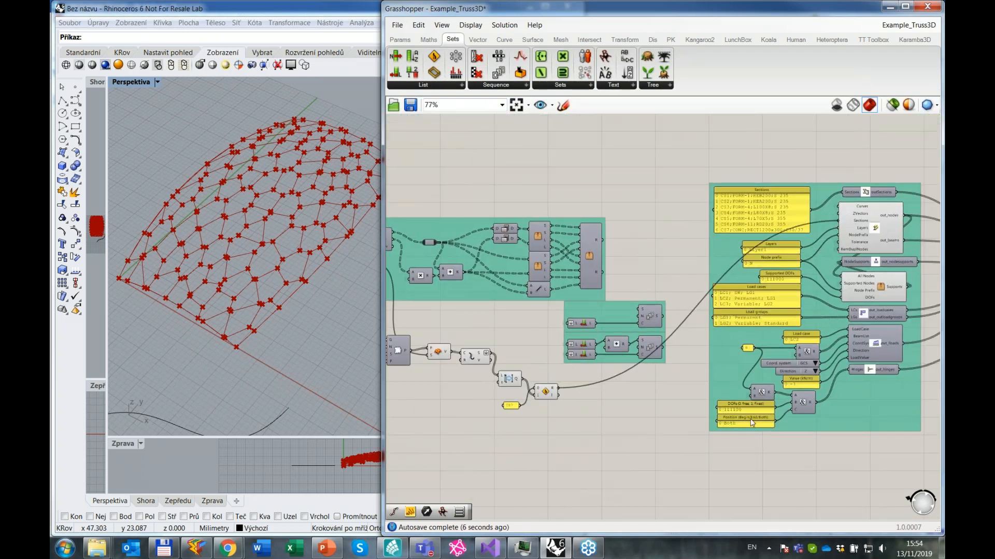
scroll(572, 384, down, 1)
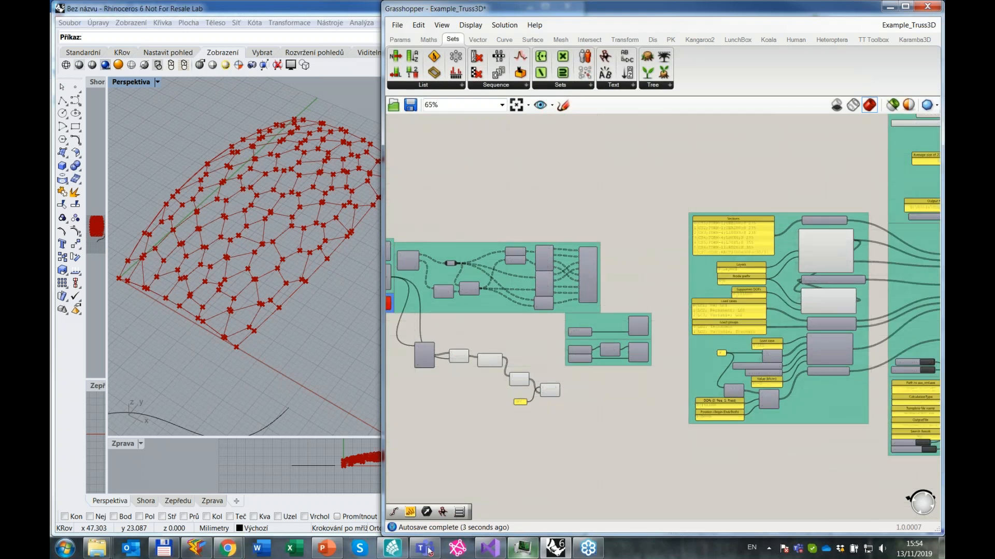
Switch to SCIA Engineer and close the KoalaTruss project.
click(394, 548)
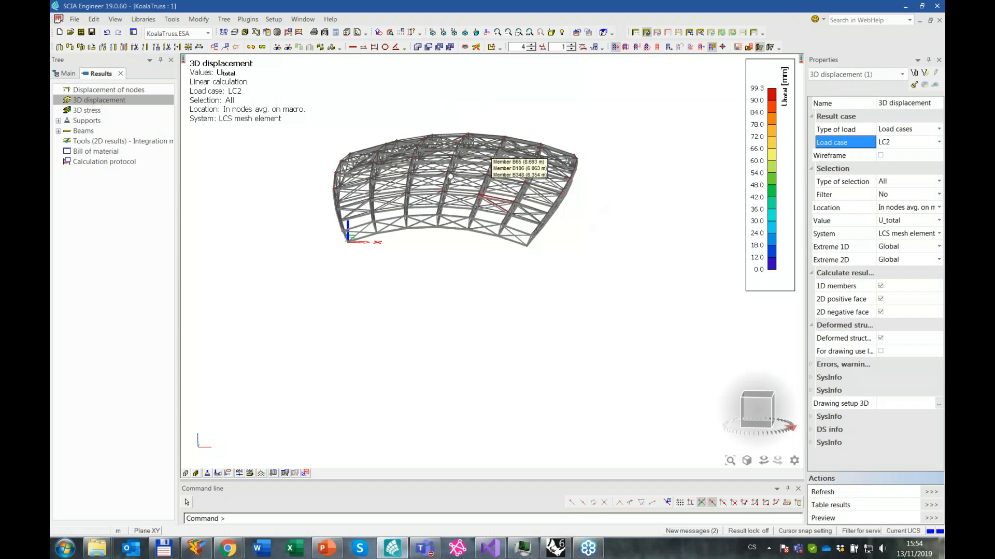
scroll(450, 176, up, 3)
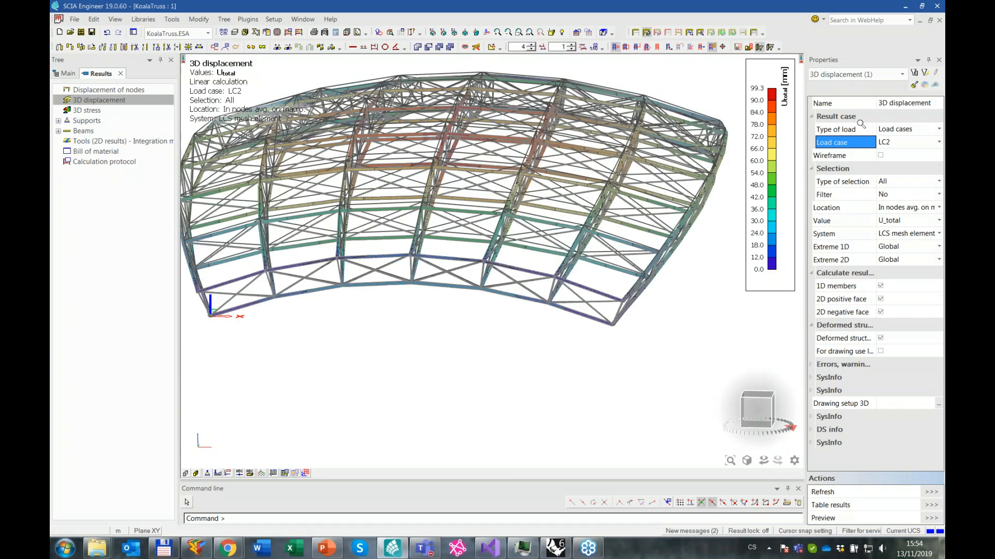
click(939, 19)
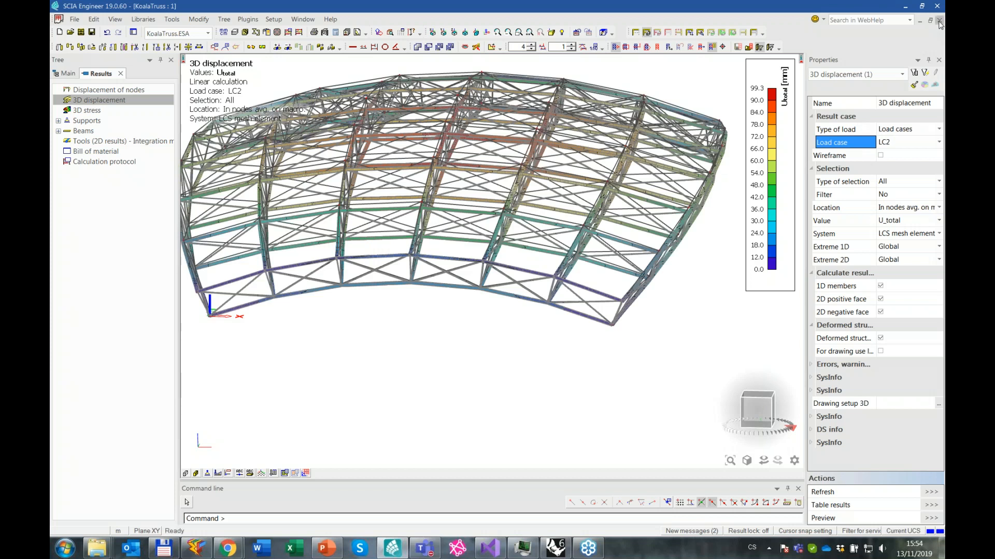
click(539, 299)
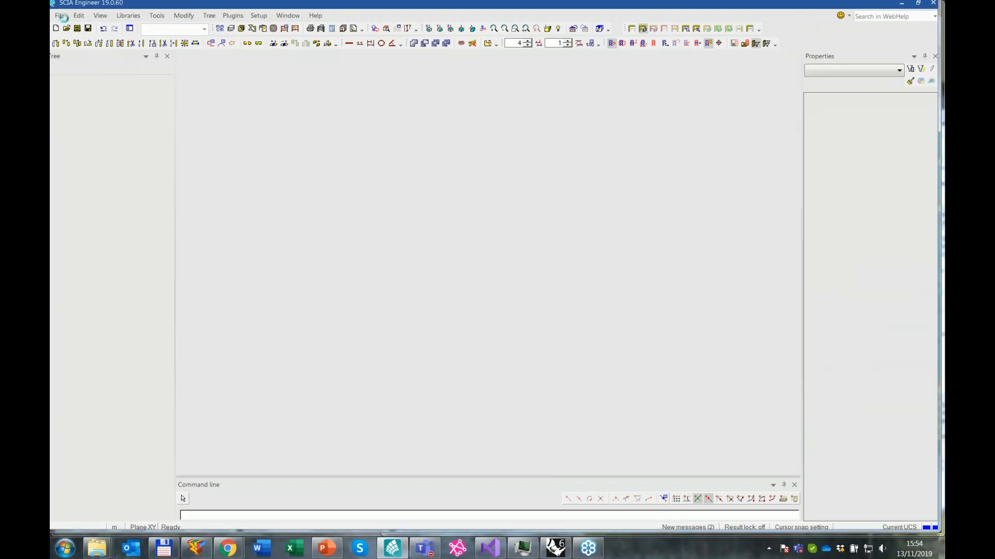
Import KoalaTruss.xml from the Koala folder as a new project, keeping the EC - EN code.
click(62, 17)
mouse_move(144, 71)
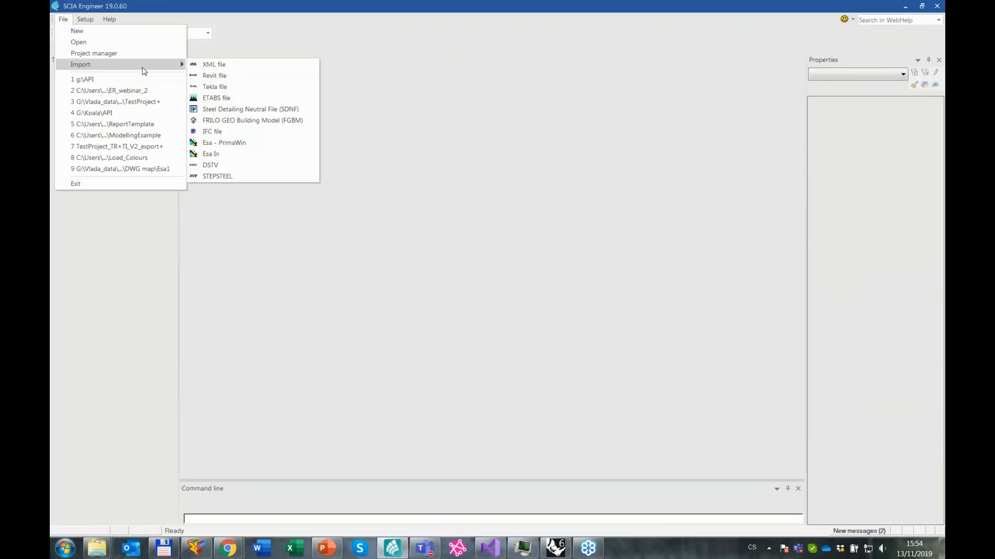
click(248, 68)
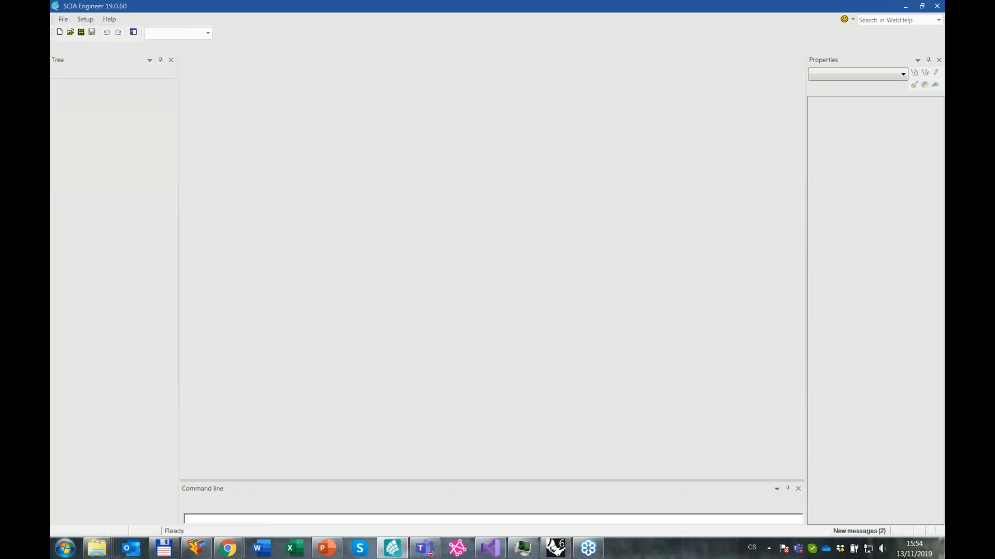
click(362, 202)
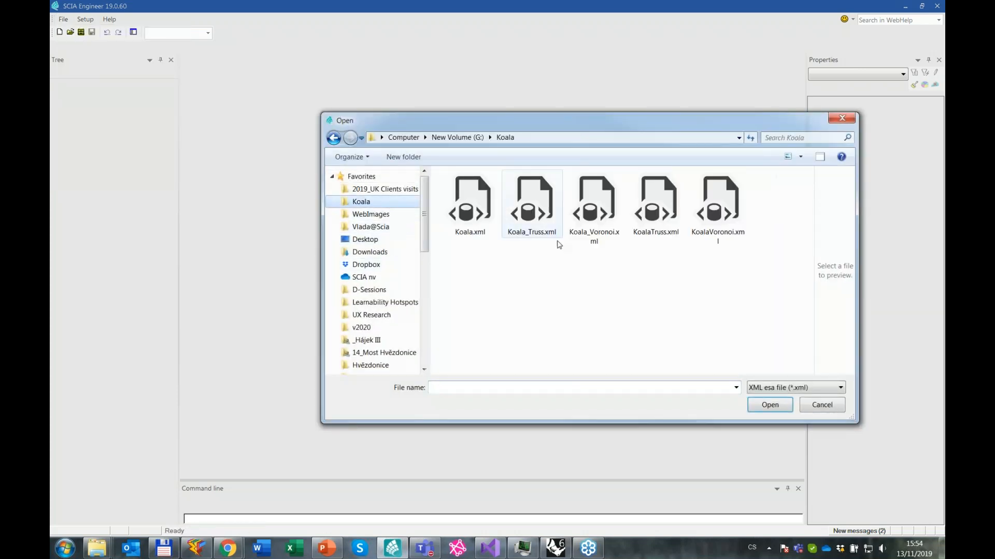
click(656, 207)
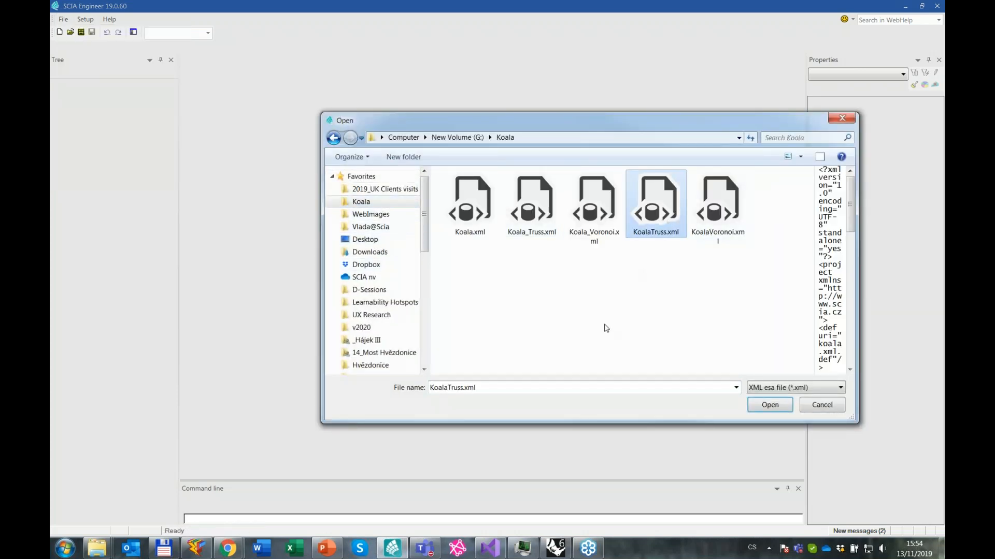
double_click(673, 230)
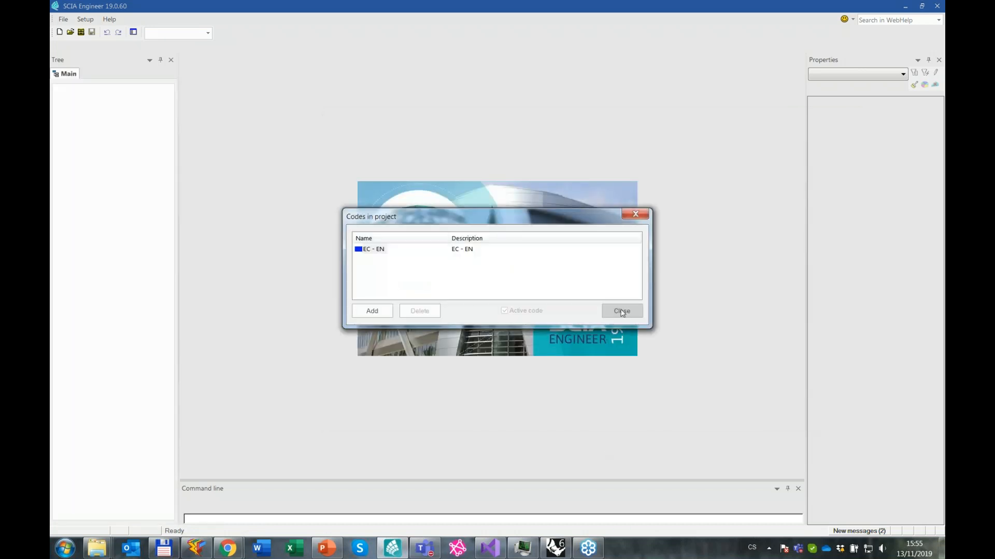
click(622, 311)
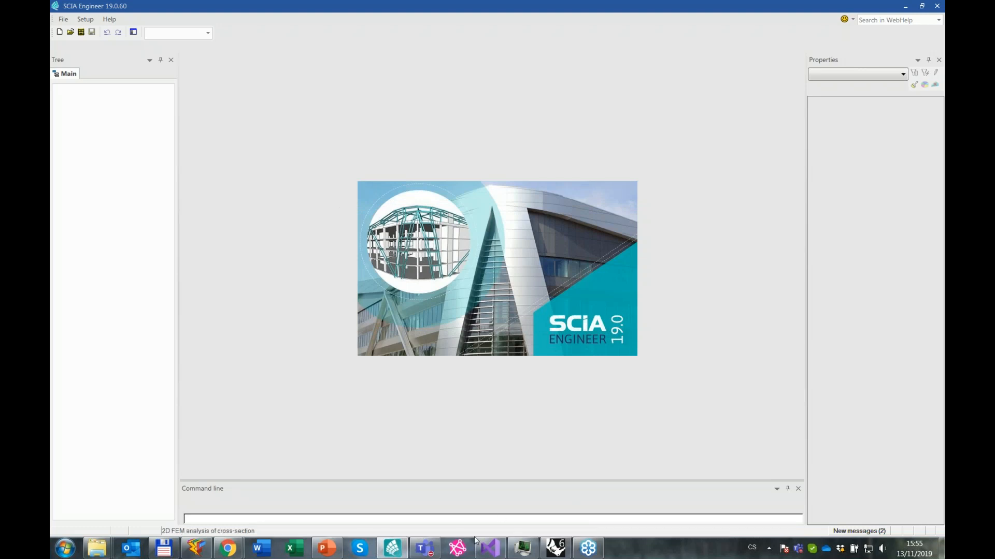
Switch to Grasshopper and bring up the Example_Voronoi document.
click(556, 548)
click(907, 25)
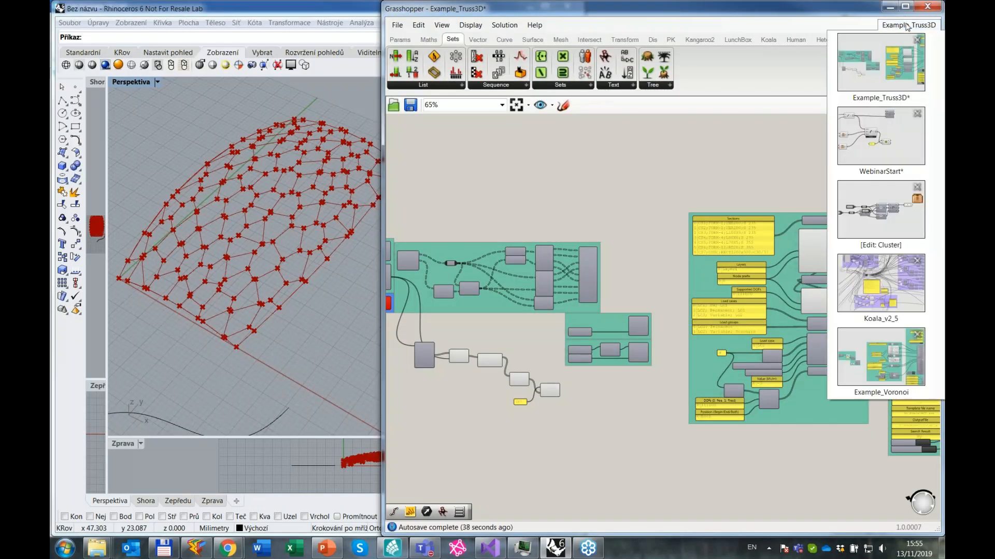
click(889, 356)
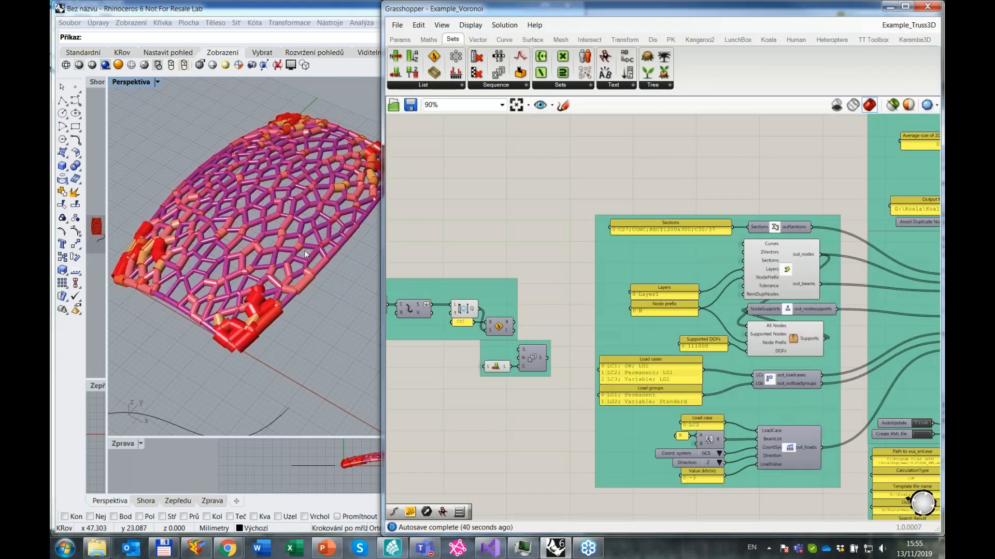
Disconnect the results wire from the File input of the stress component in the result-colouring group.
scroll(479, 262, down, 1)
right_drag(900, 446, 802, 334)
scroll(802, 333, up, 5)
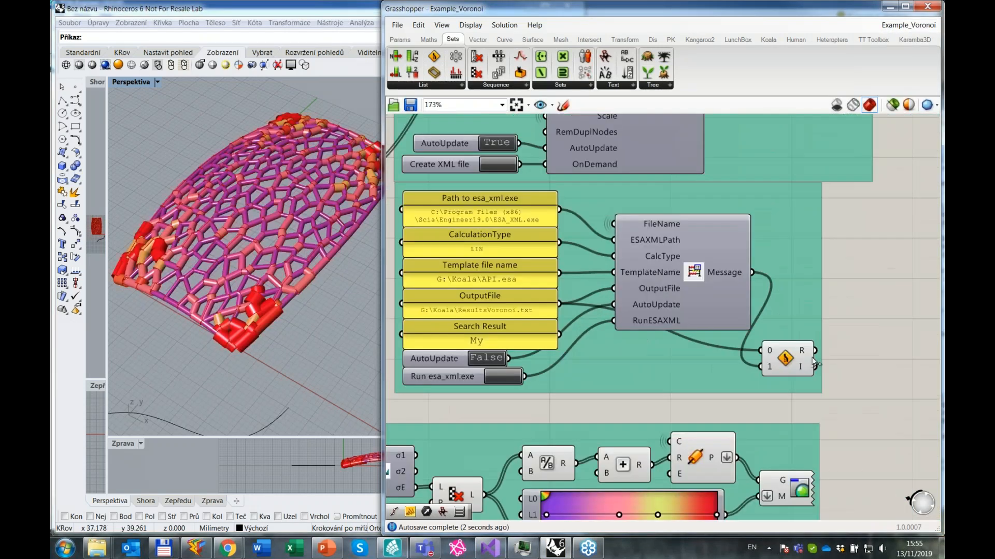
right_drag(679, 387, 766, 337)
right_click(448, 413)
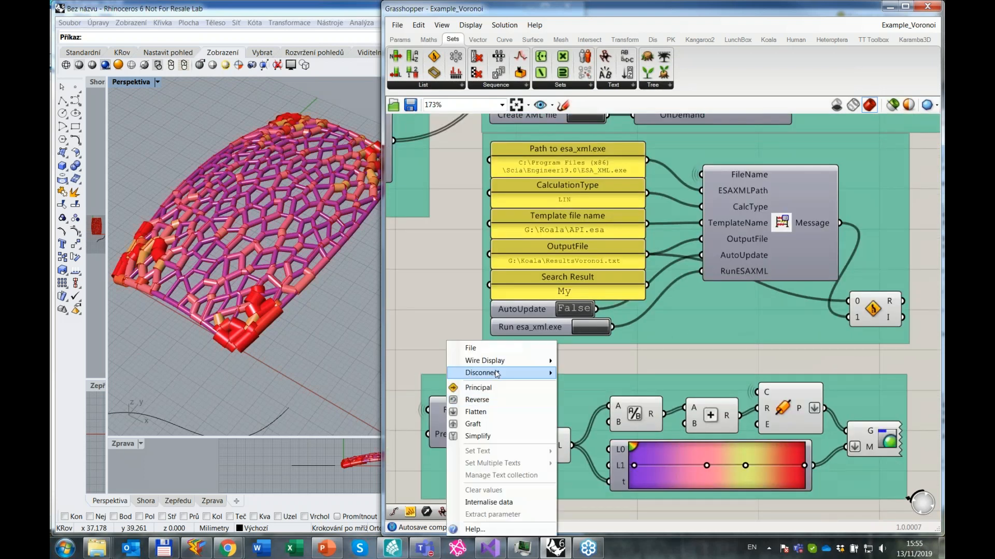
mouse_move(497, 373)
click(565, 374)
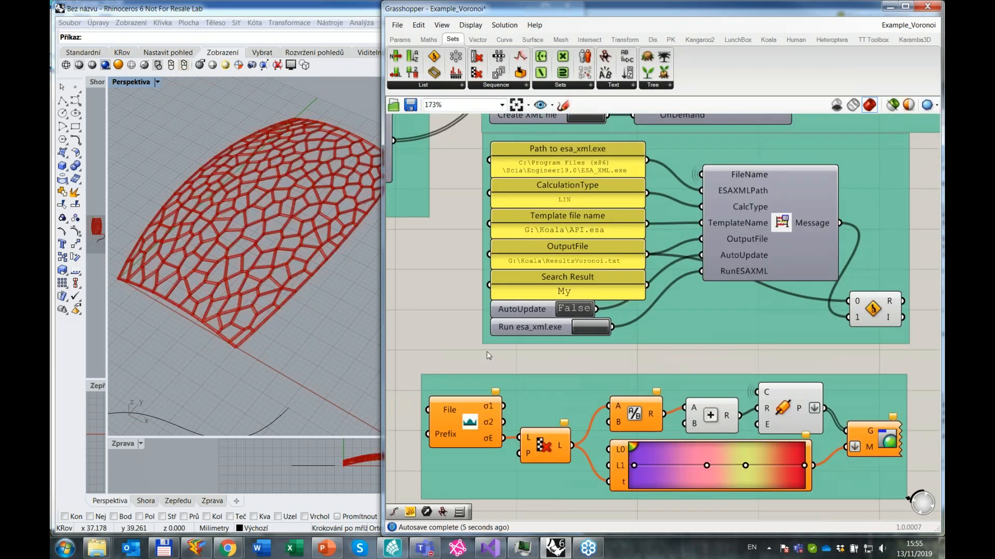
Turn off the preview of all components in the result-colouring group.
scroll(487, 351, down, 3)
drag(835, 412, 527, 284)
middle_click(527, 283)
click(563, 247)
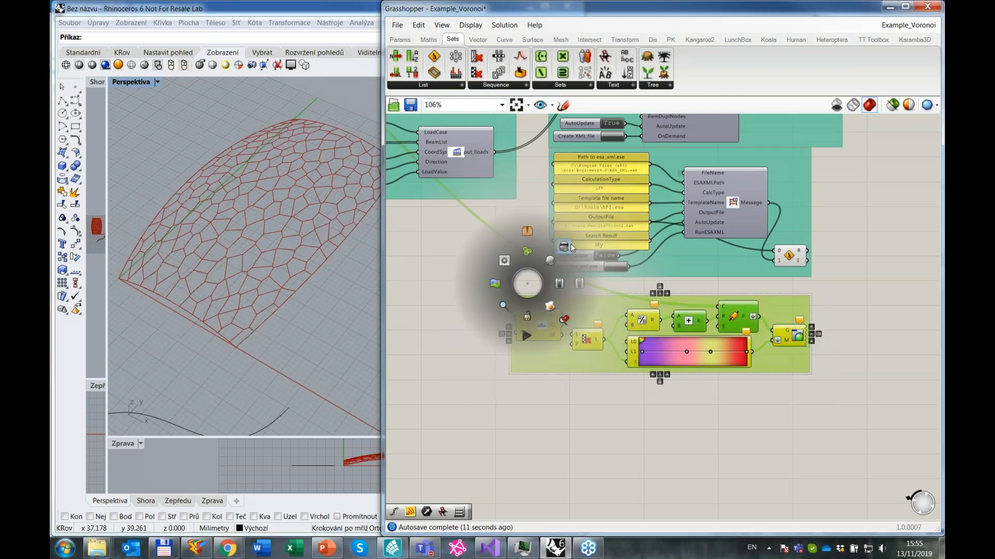
click(571, 404)
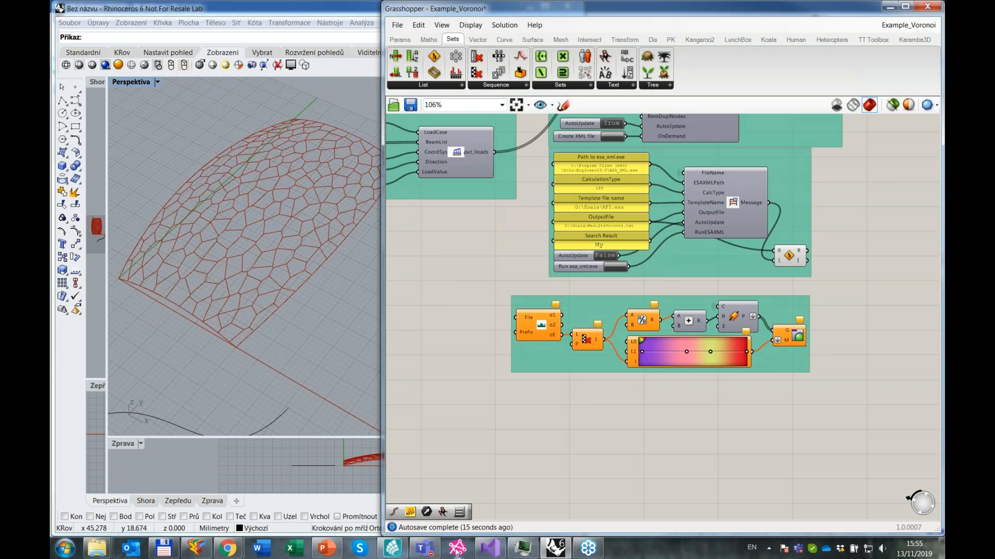
Switch to SCIA Engineer, fit the imported Voronoi roof in view and show its beams as rendered surfaces.
click(392, 548)
scroll(559, 313, down, 6)
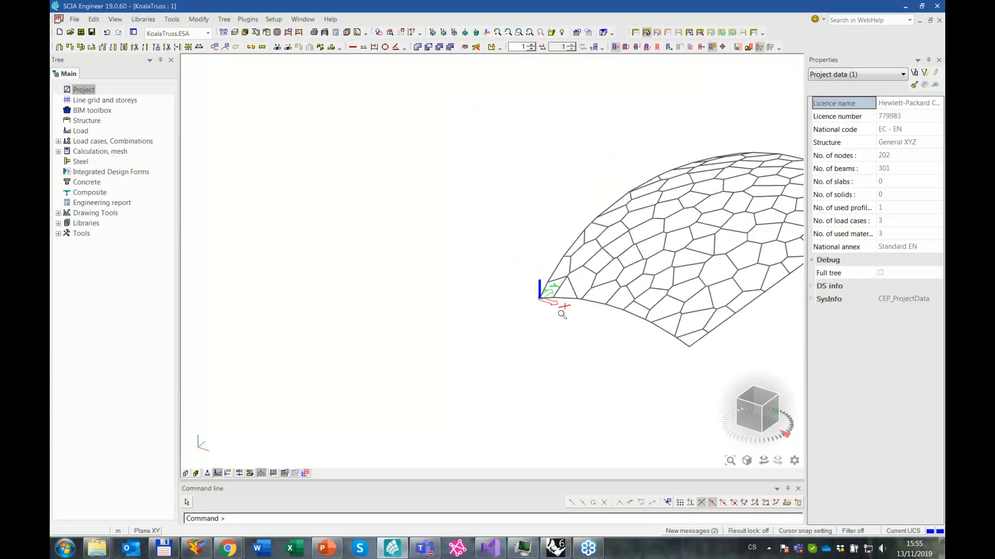
middle_click(559, 317)
click(197, 473)
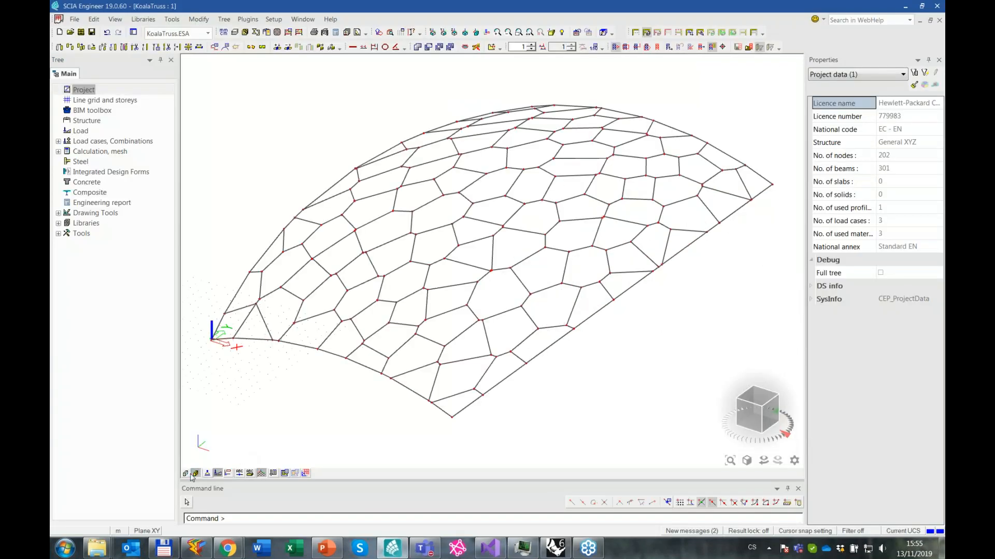
mouse_move(362, 340)
ctrl+right_down()
mouse_move(367, 366)
mouse_move(364, 335)
ctrl+right_up()
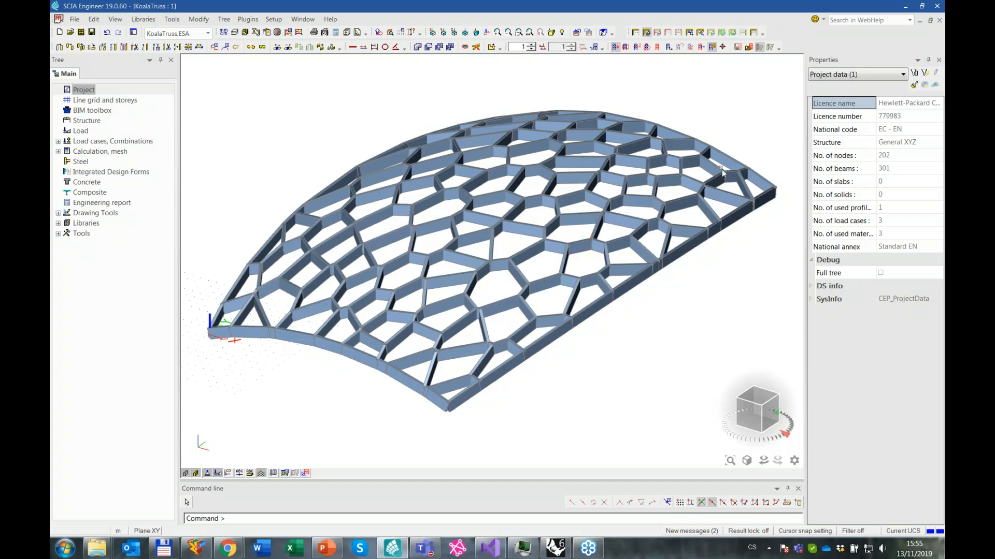
Close the KoalaTruss project without saving and return to Grasshopper.
click(936, 6)
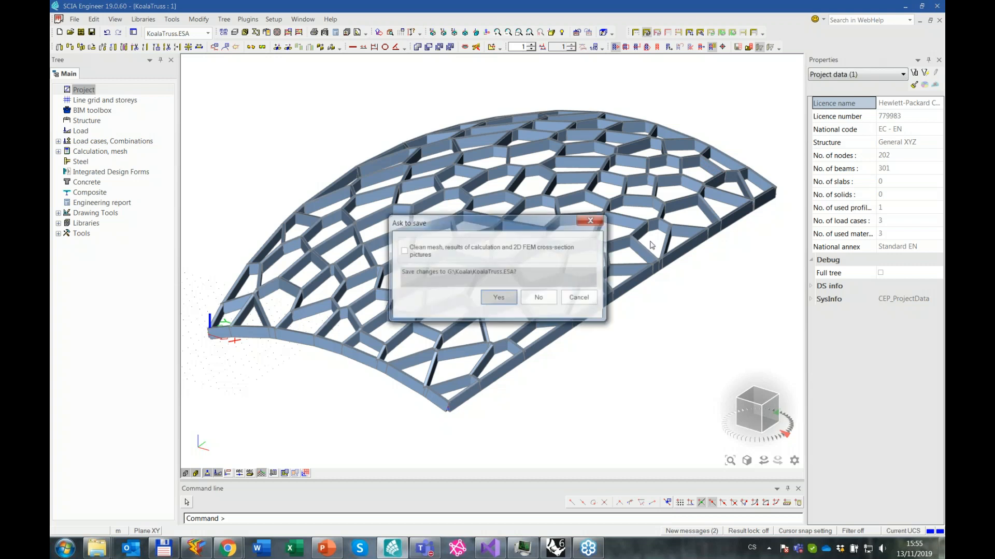
click(589, 307)
click(939, 20)
click(542, 301)
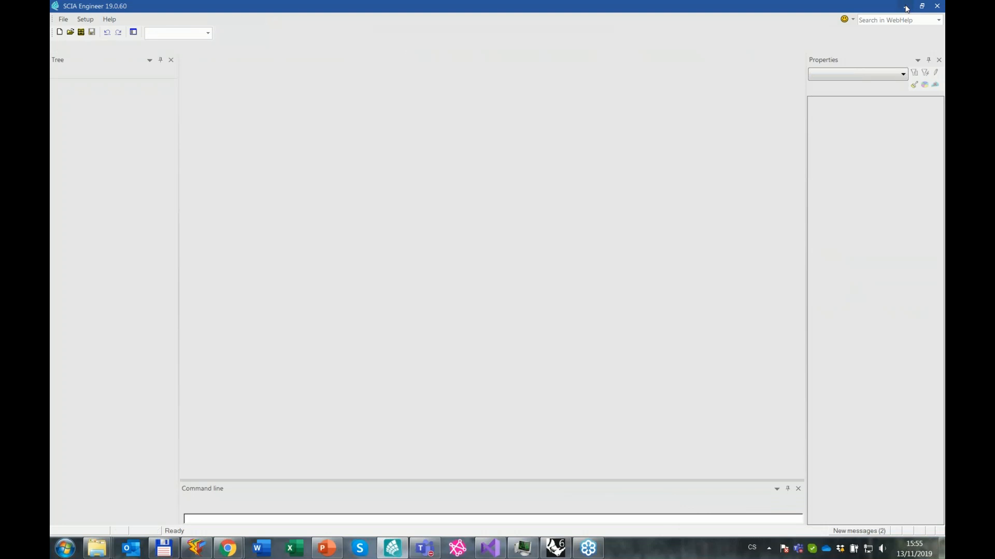
click(906, 7)
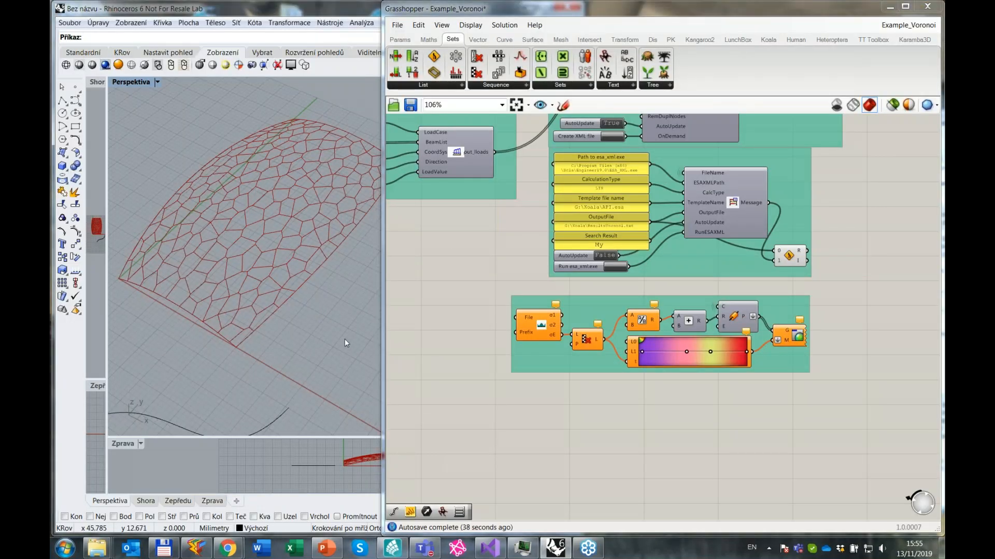
Move the result-colouring group down and place a new KOALA stress results component beneath the esa_xml calculation group.
scroll(340, 330, up, 3)
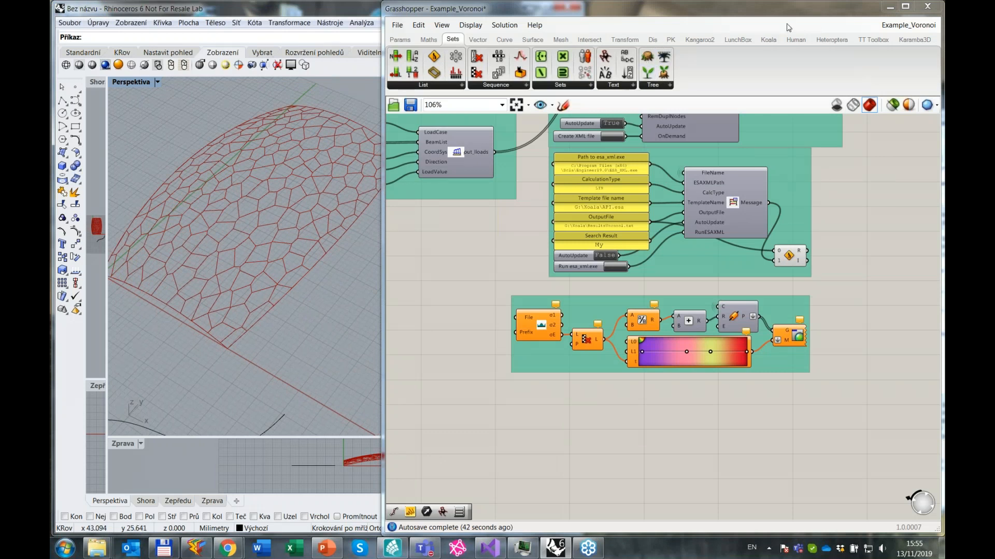
click(768, 40)
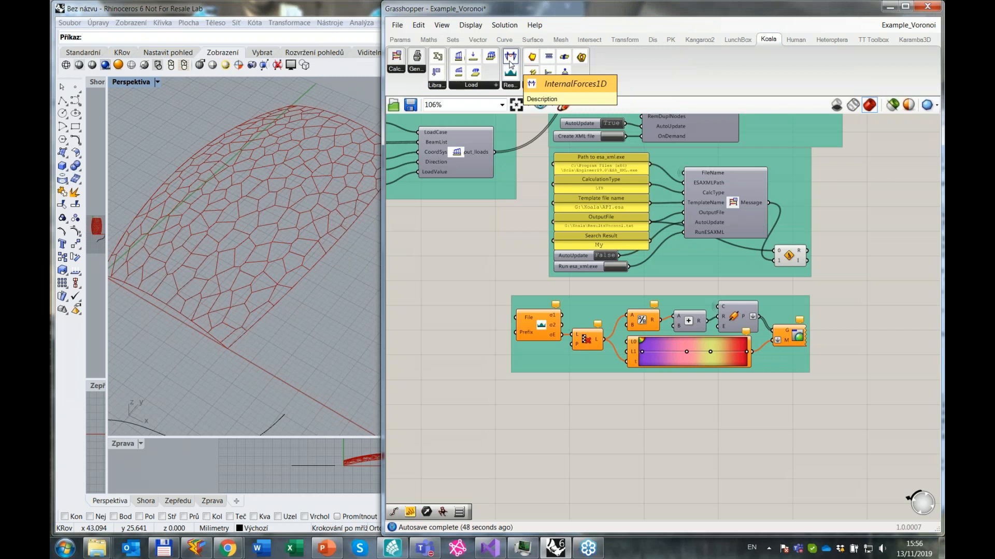
drag(588, 297, 613, 391)
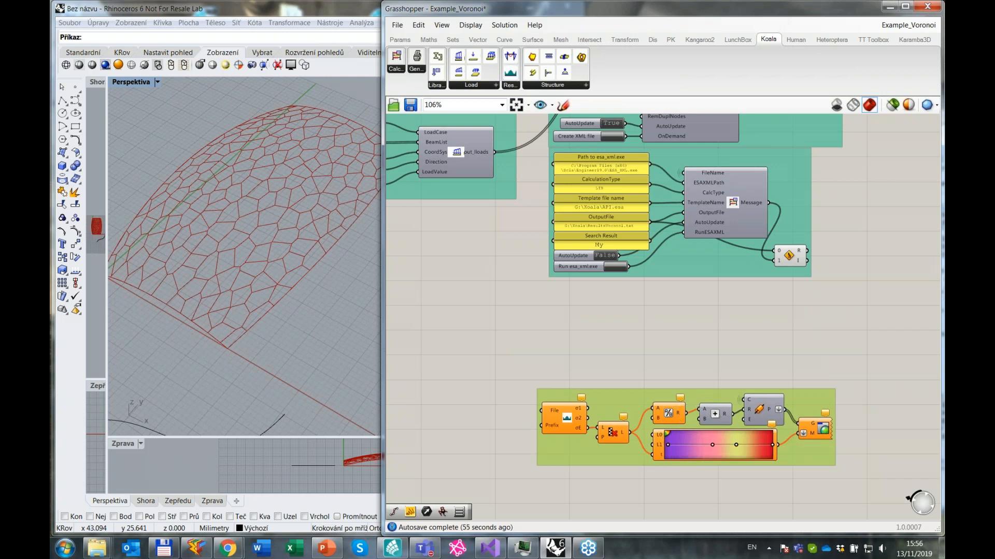
click(569, 300)
drag(576, 299, 577, 314)
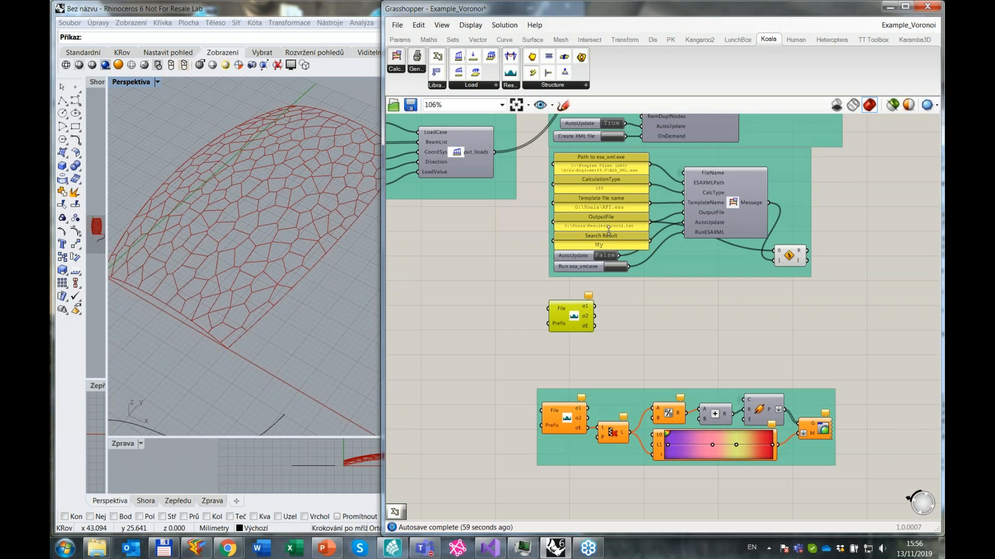
Run the esa_xml.exe calculation for the Voronoi model.
scroll(627, 240, up, 1)
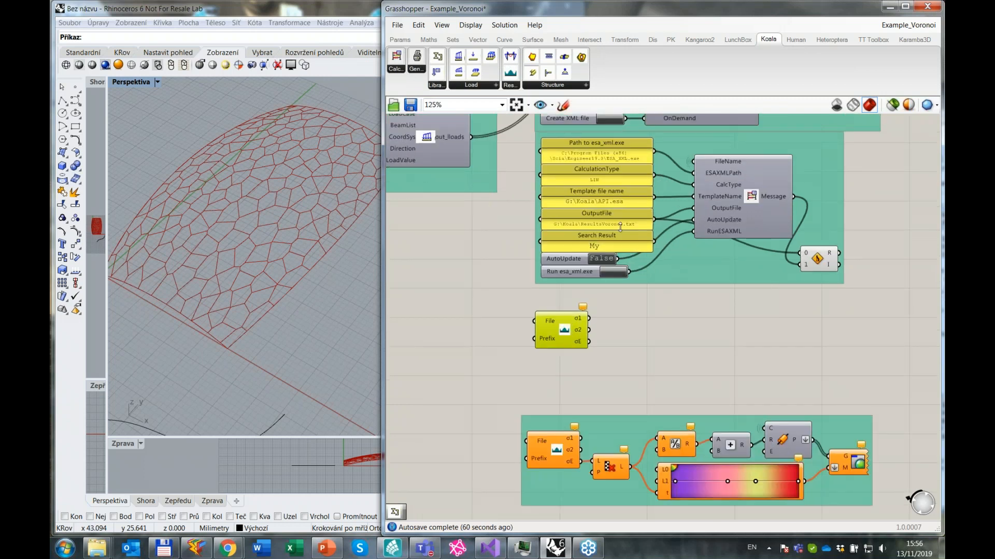
scroll(610, 258, up, 2)
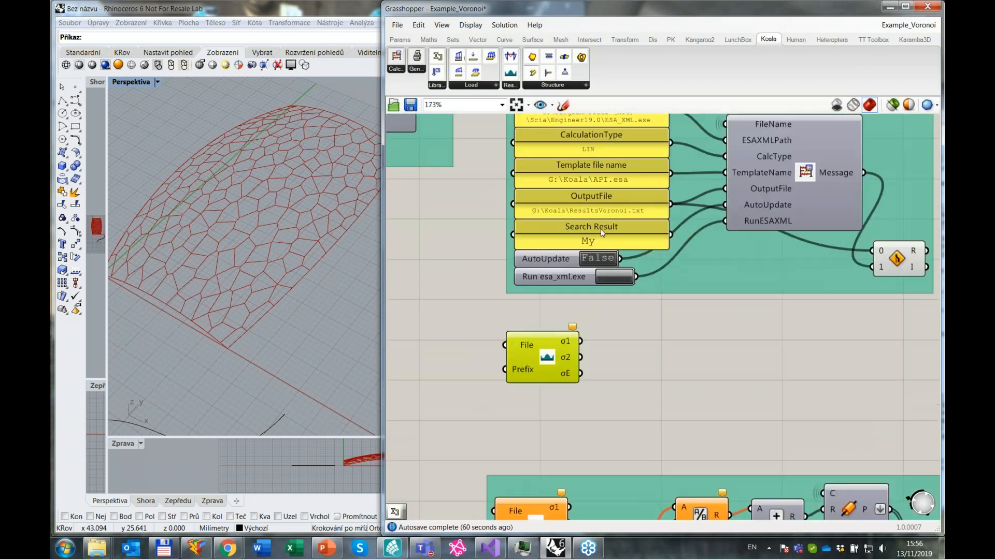
right_drag(749, 314, 716, 349)
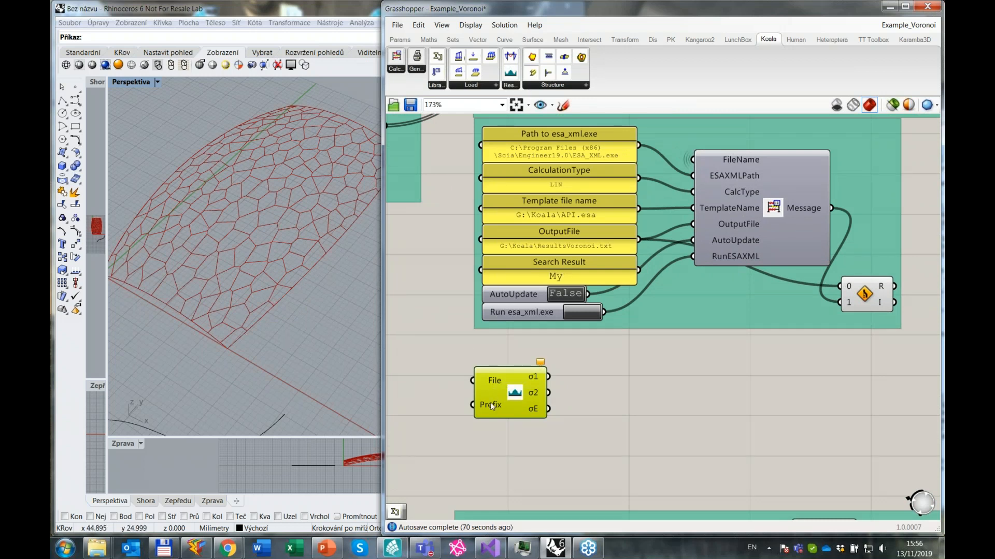
click(581, 316)
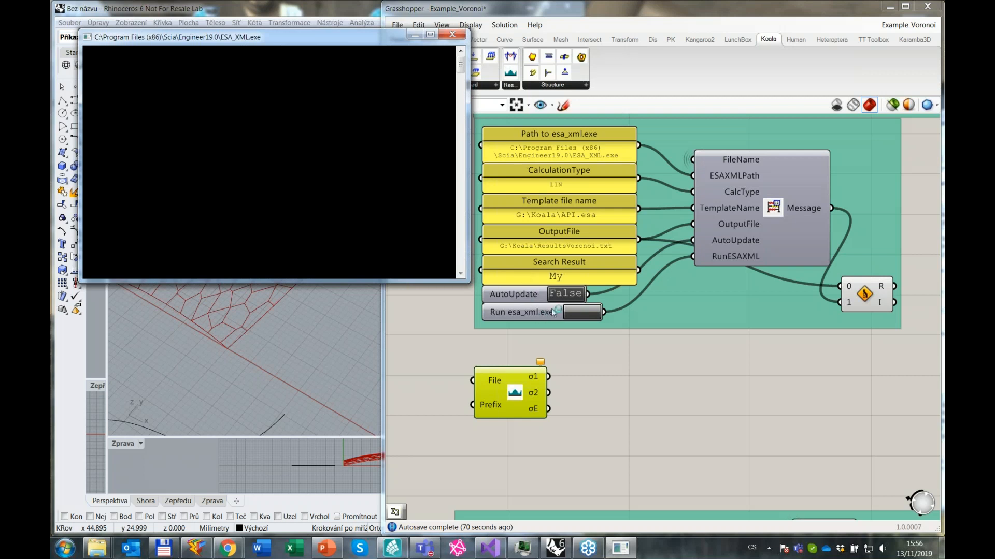
Reduce the Count slider feeding the Voronoi point population to 50, then to 30.
click(333, 316)
scroll(309, 299, down, 13)
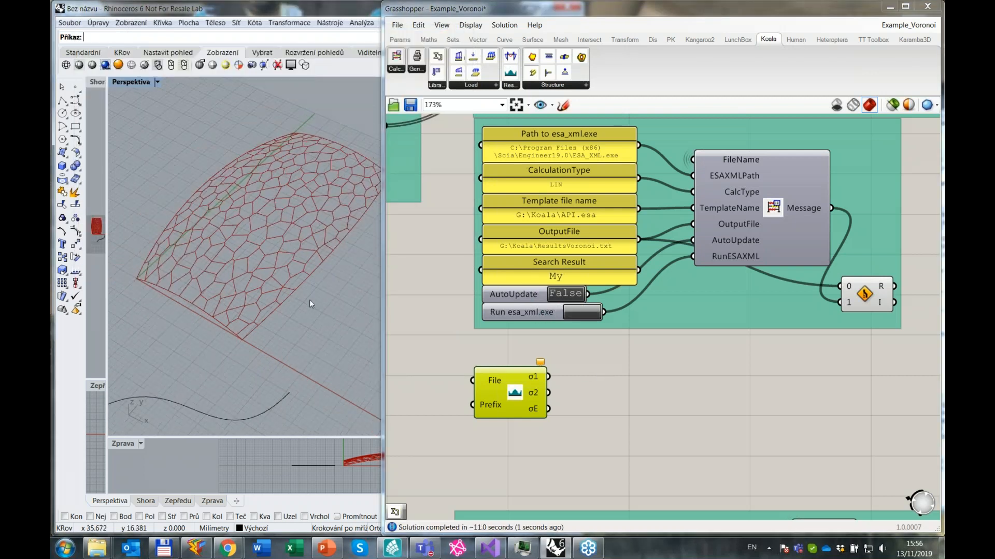
scroll(312, 280, up, 11)
click(428, 315)
scroll(436, 312, down, 6)
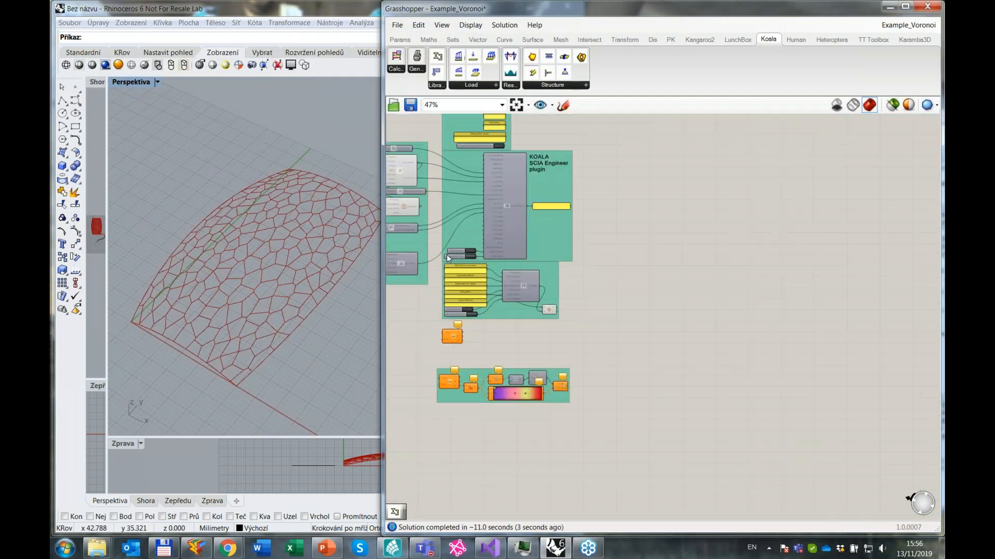
scroll(474, 210, up, 9)
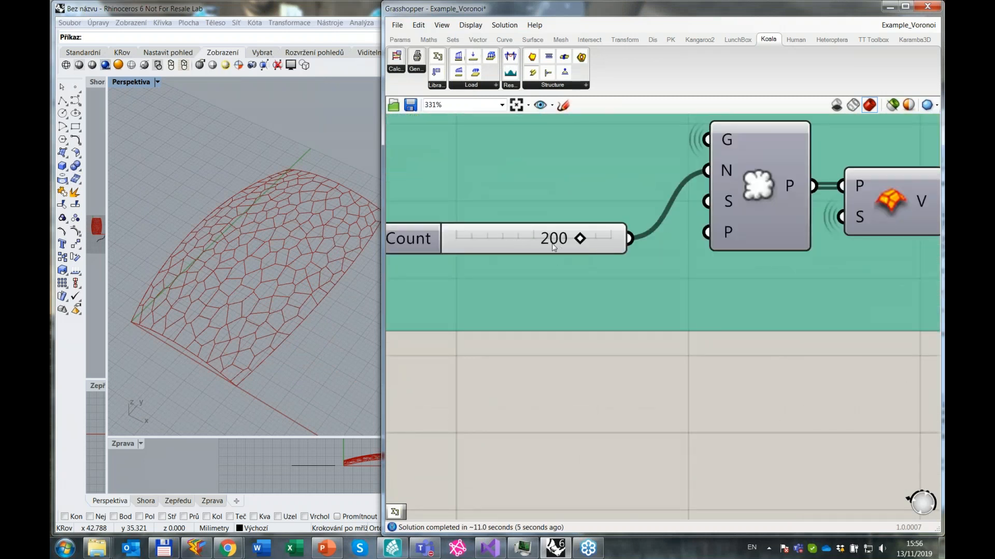
double_click(562, 247)
text(50)
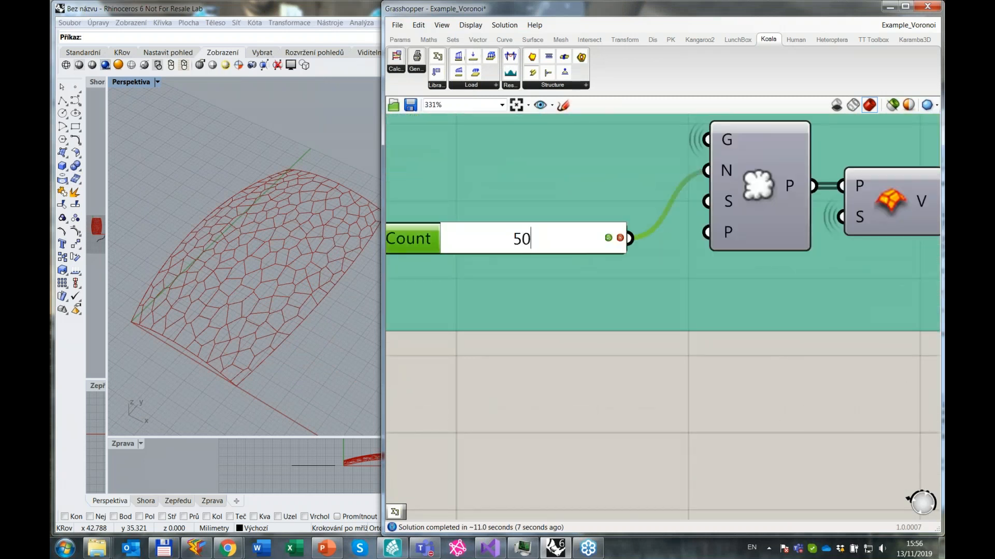
key(Return)
double_click(523, 238)
text(30)
key(Return)
click(569, 381)
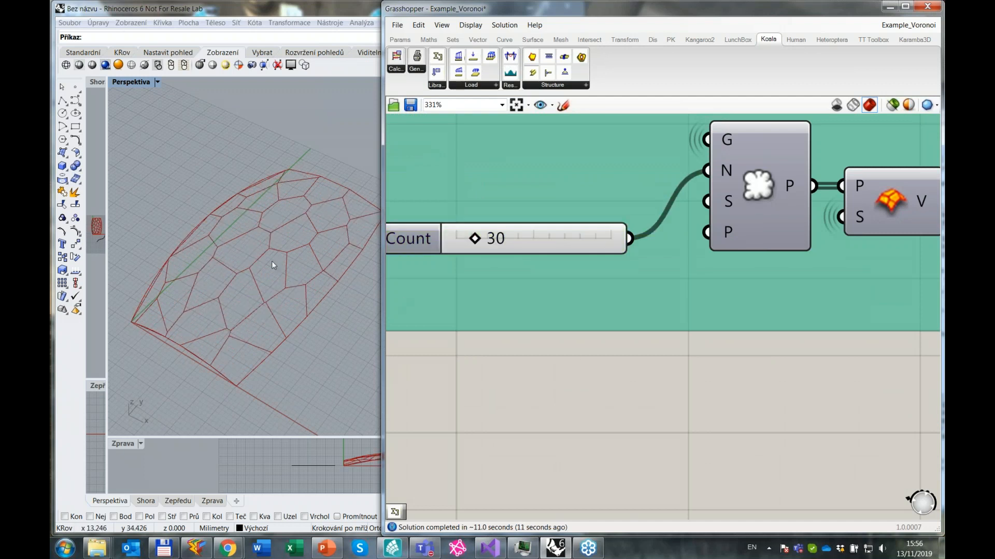
Rerun the esa_xml.exe calculation for the coarser 30-point Voronoi structure.
scroll(714, 213, down, 5)
right_drag(732, 252, 636, 249)
scroll(635, 249, down, 5)
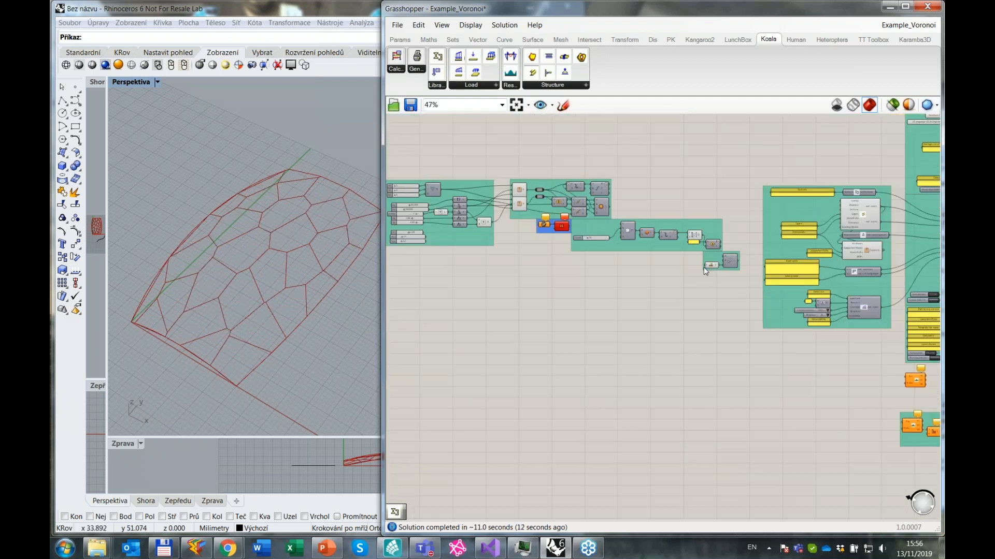
right_drag(933, 357, 675, 271)
scroll(677, 290, up, 6)
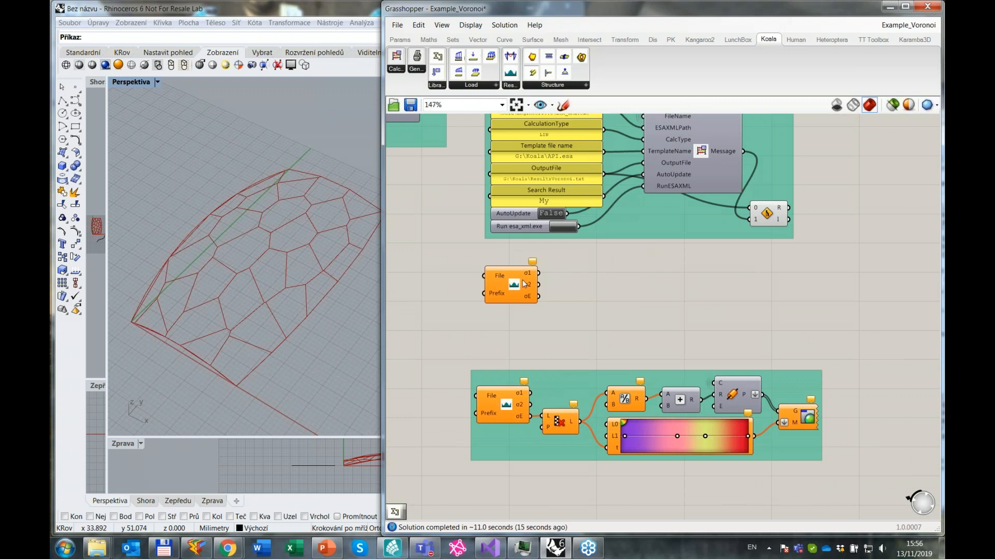
scroll(524, 282, up, 3)
click(605, 182)
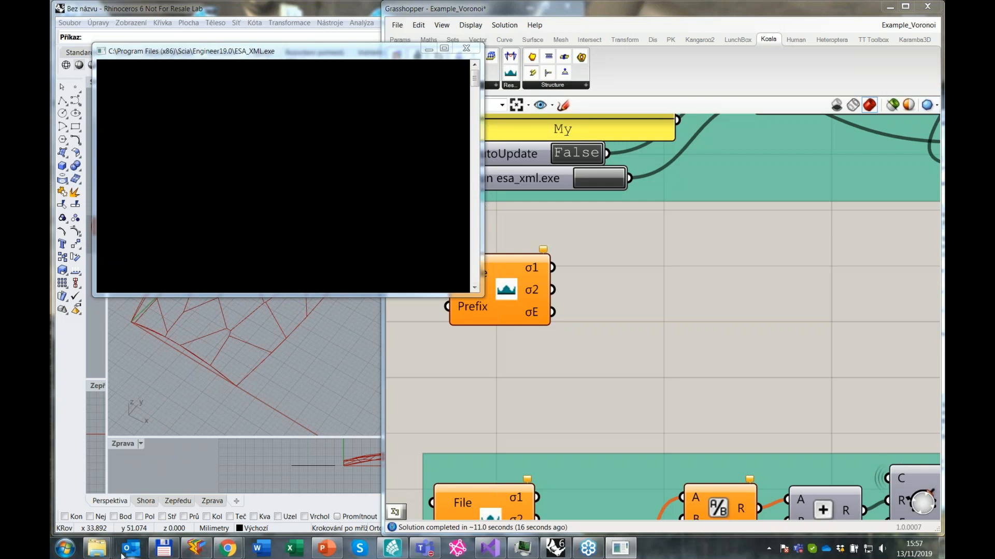
Examine the freshly written ResultsVoronoi text file in the Koala folder, reading through its 1D internal forces table.
mouse_move(98, 548)
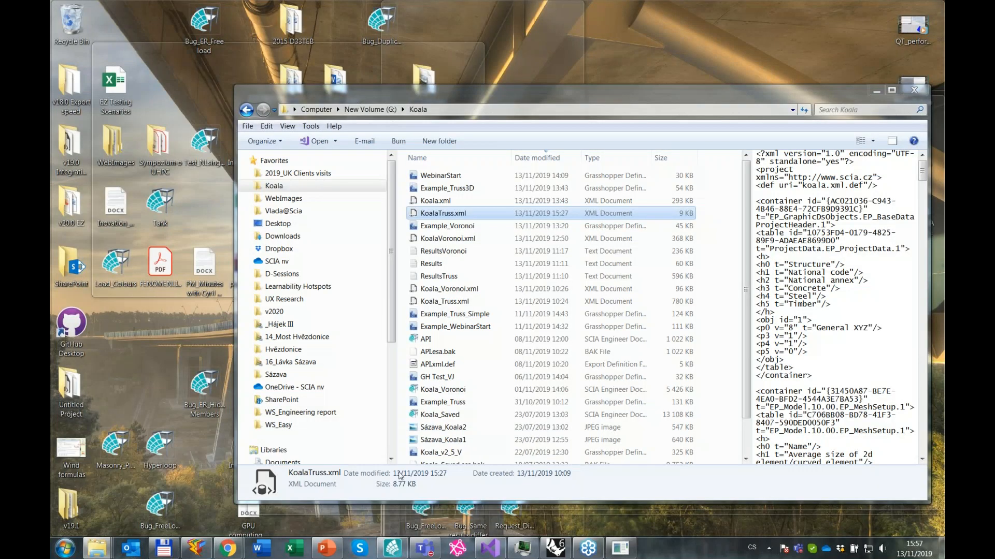
click(418, 475)
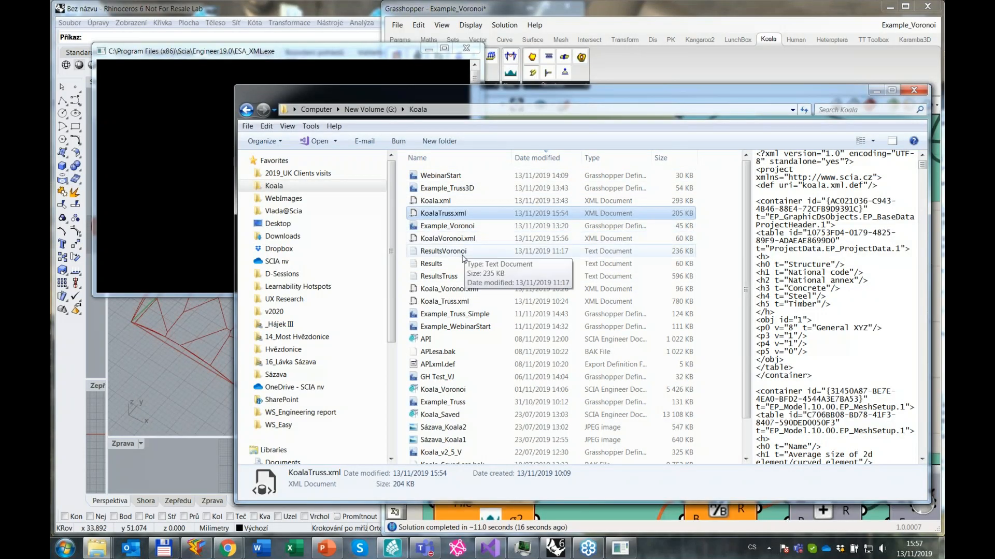
drag(607, 93, 994, 122)
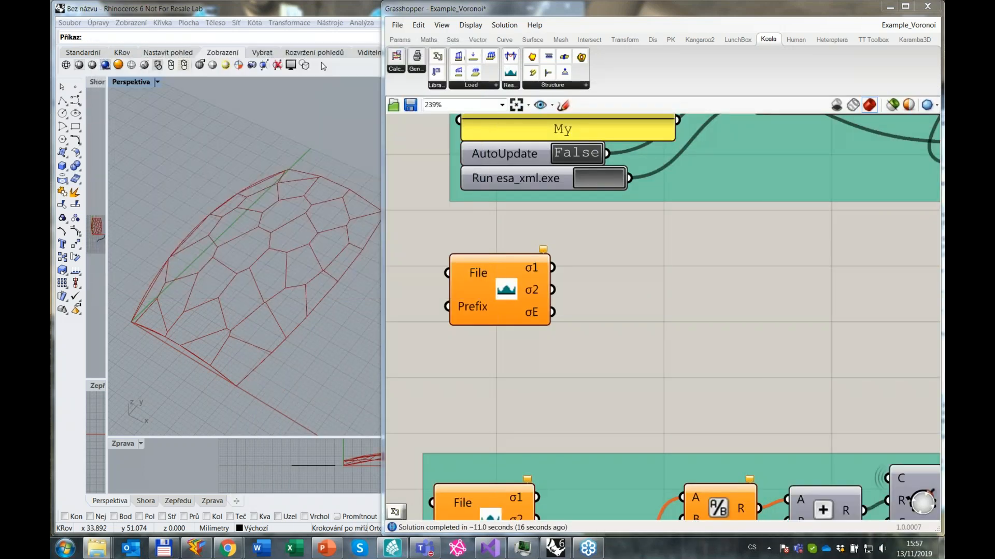
drag(994, 121, 497, 90)
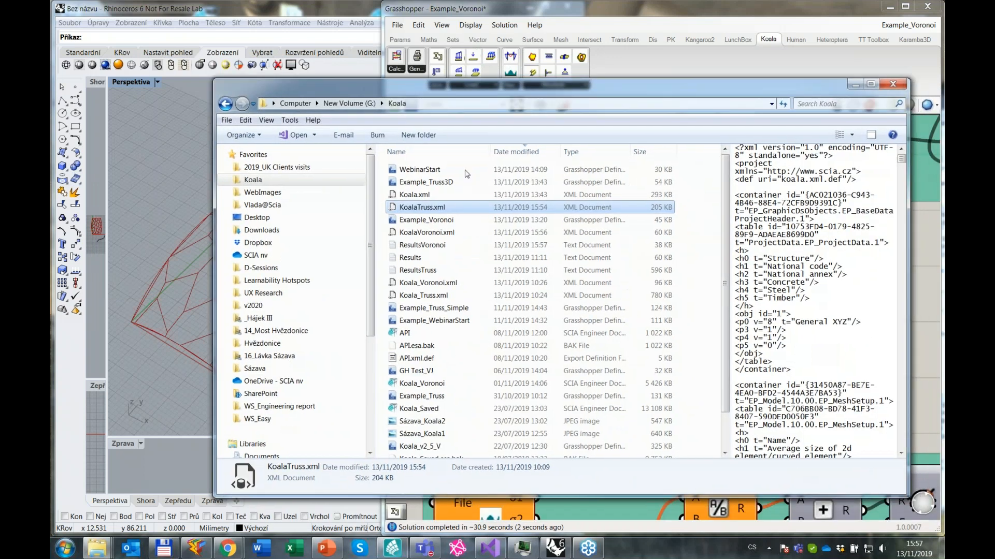
click(436, 248)
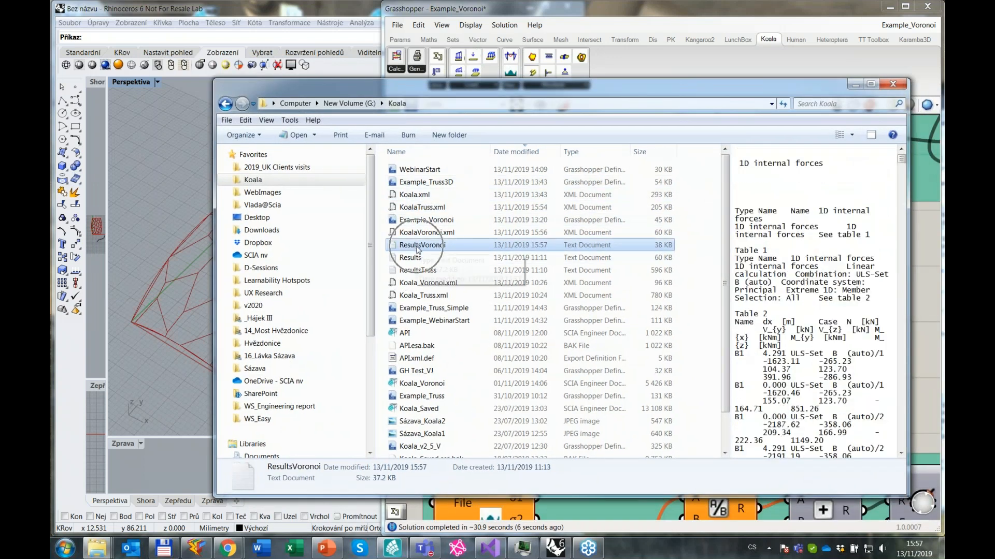
click(756, 243)
scroll(756, 243, down, 4)
scroll(757, 243, up, 3)
scroll(876, 177, down, 5)
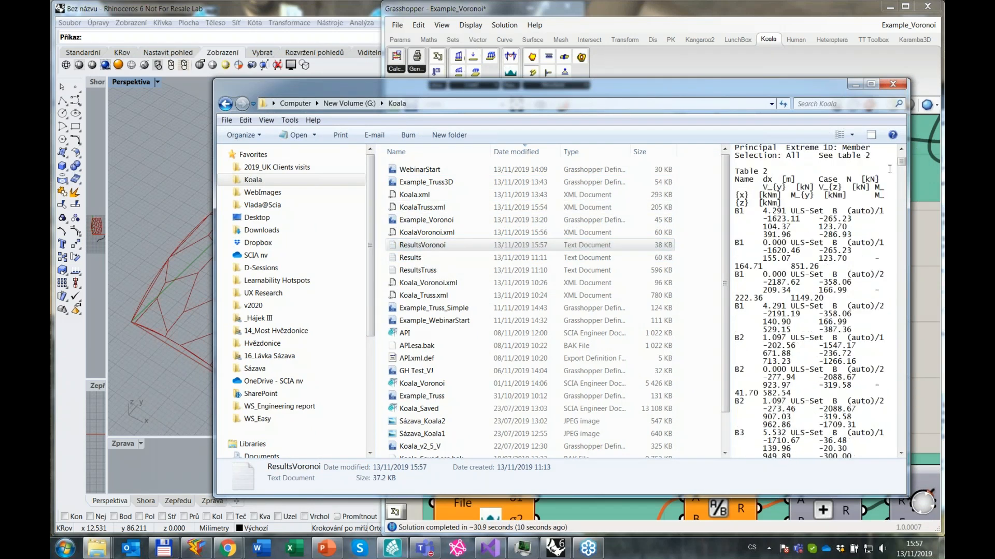
mouse_move(902, 162)
mouse_down()
mouse_move(913, 449)
mouse_move(899, 170)
mouse_up()
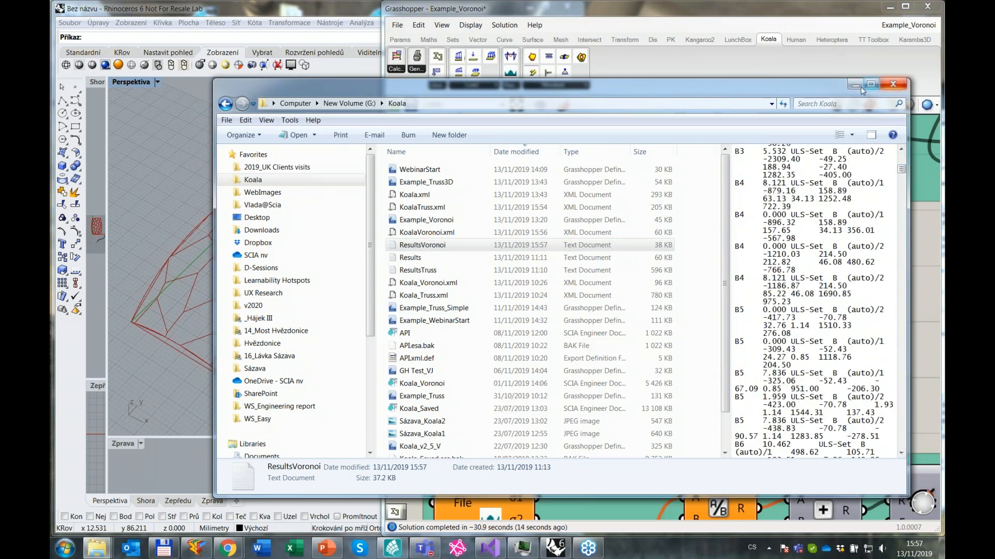
click(854, 85)
Connect the R output of the stream filter beside the esa_xml calculation to the new stress component's File input and inspect its σE values.
scroll(654, 296, down, 3)
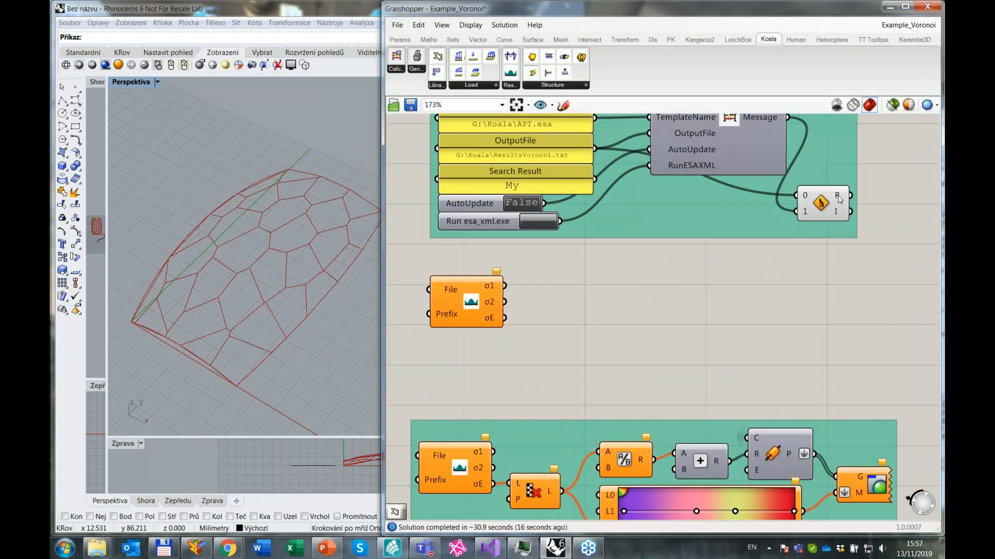
drag(850, 196, 435, 290)
right_drag(514, 353, 569, 345)
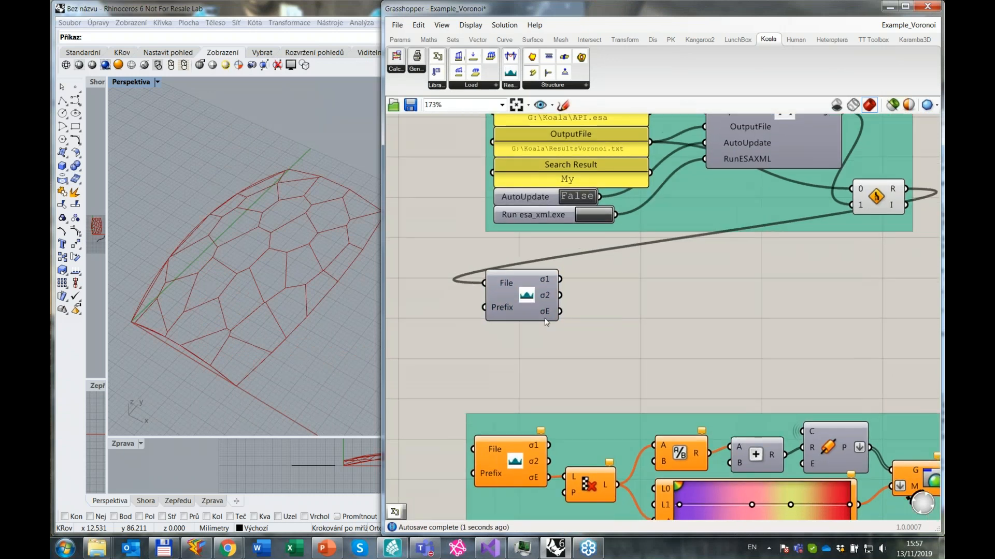
mouse_move(544, 313)
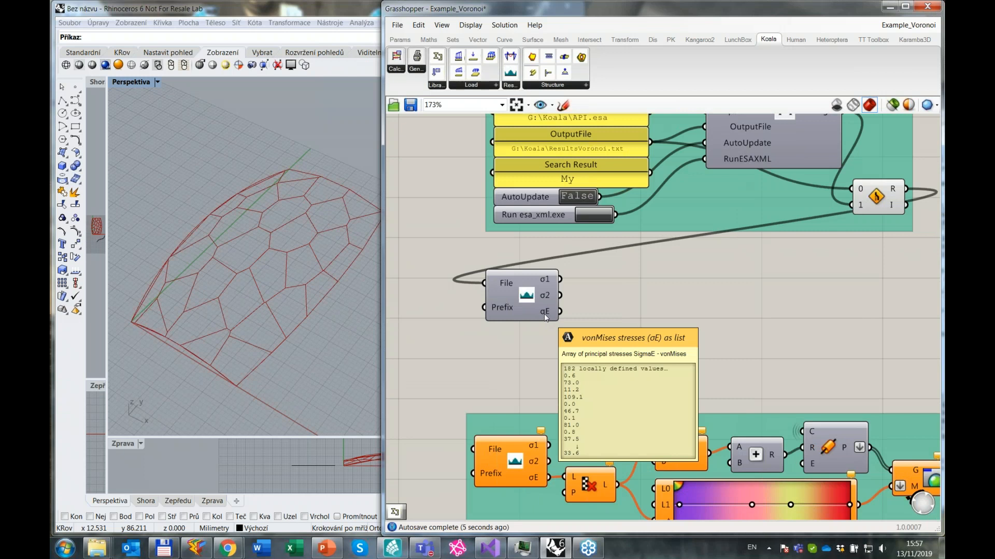
Place a Cull Pattern component beside the new stress results component.
right_drag(614, 332, 598, 290)
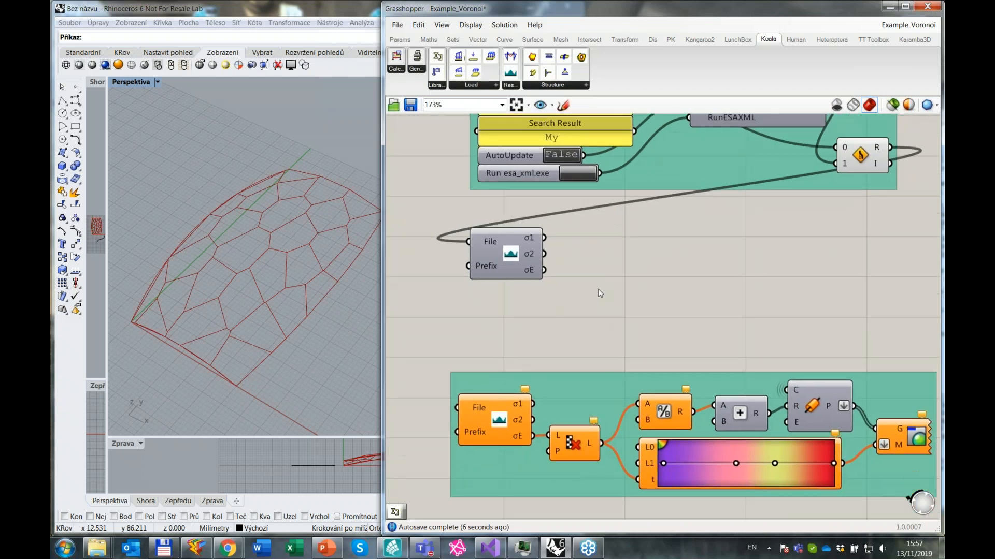
double_click(576, 299)
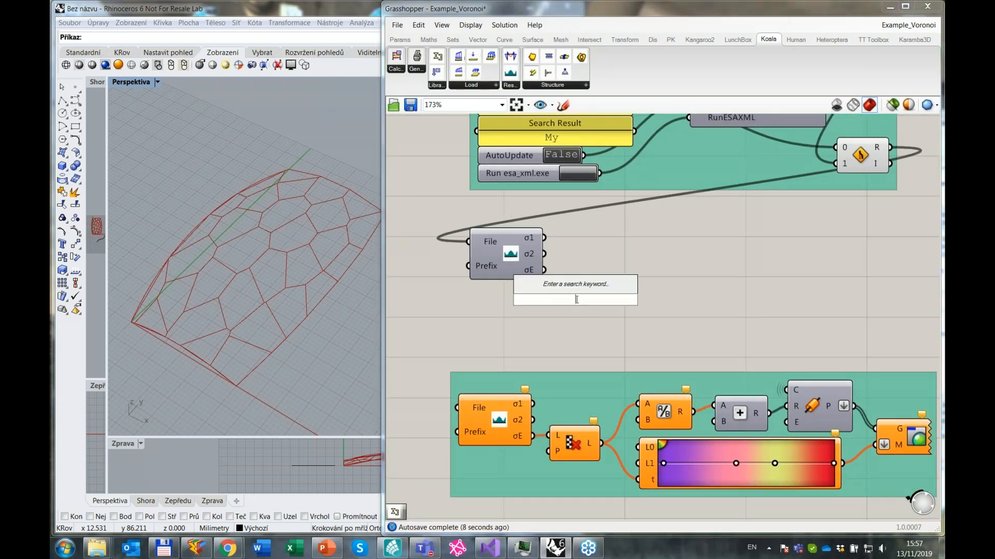
text(cull)
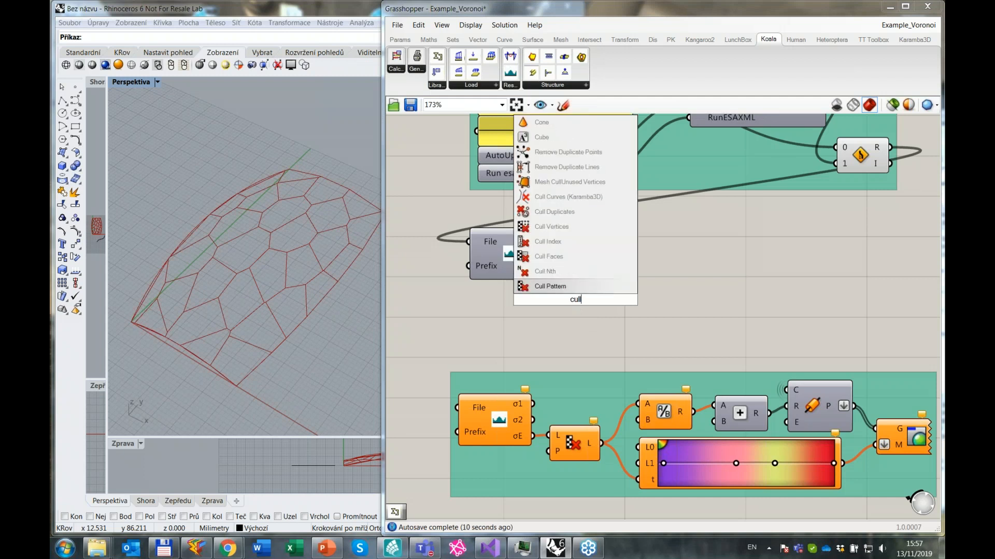
key(Return)
Set the Cull Pattern's booleans to False, True and feed its list input from the σE stress output.
right_click(551, 307)
mouse_move(610, 415)
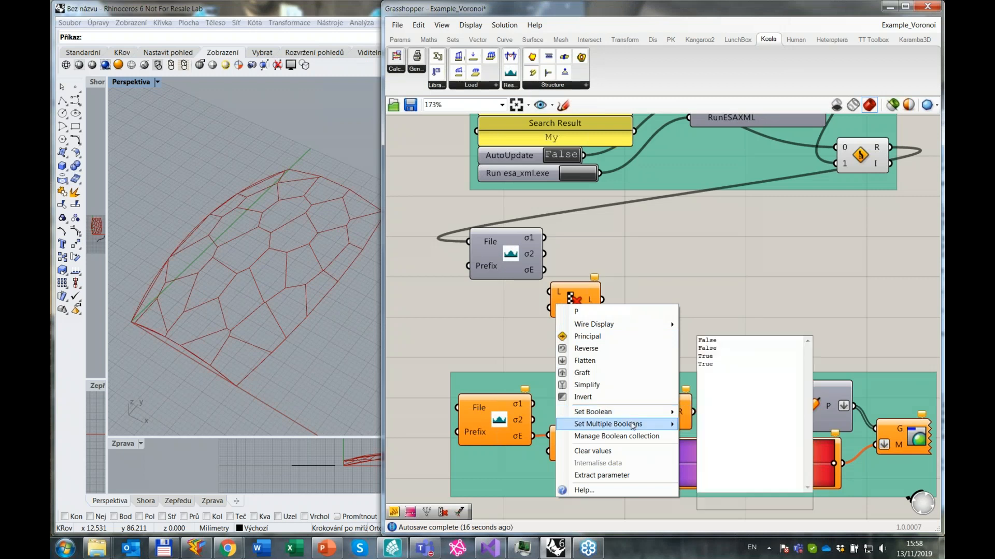
drag(723, 364, 691, 350)
key(BackSpace)
key(BackSpace)
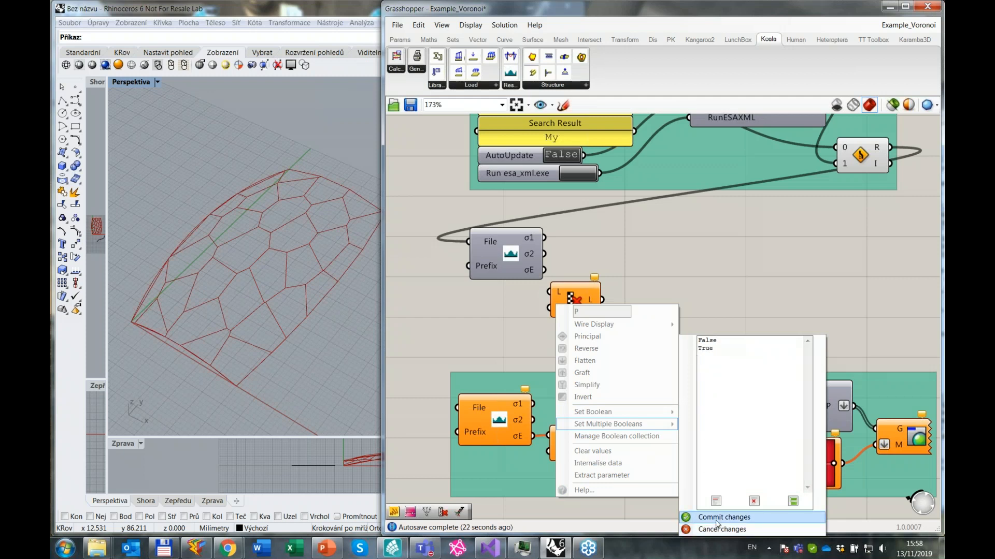
click(695, 517)
drag(544, 270, 589, 282)
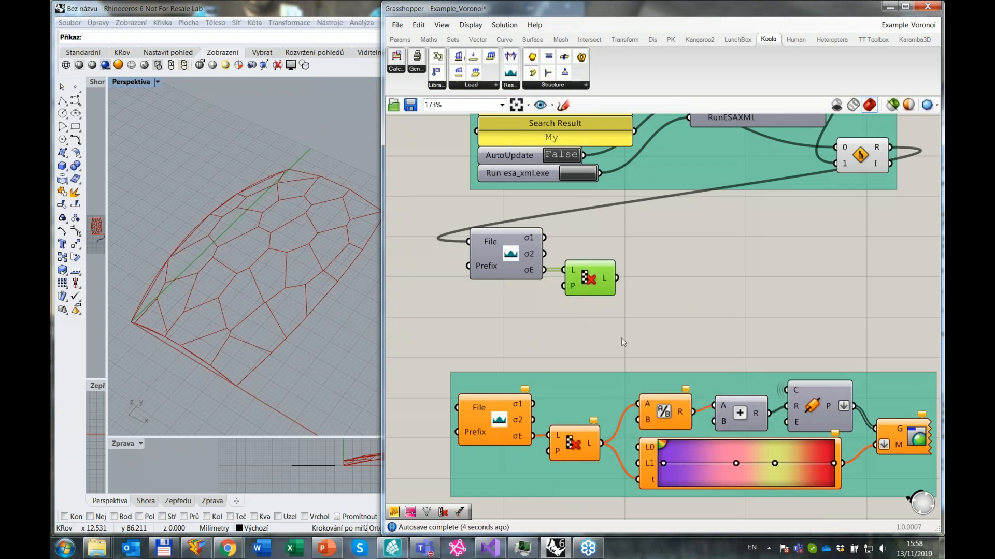
Add a Pipe component beyond the new Cull Pattern.
right_drag(687, 267, 659, 267)
click(659, 268)
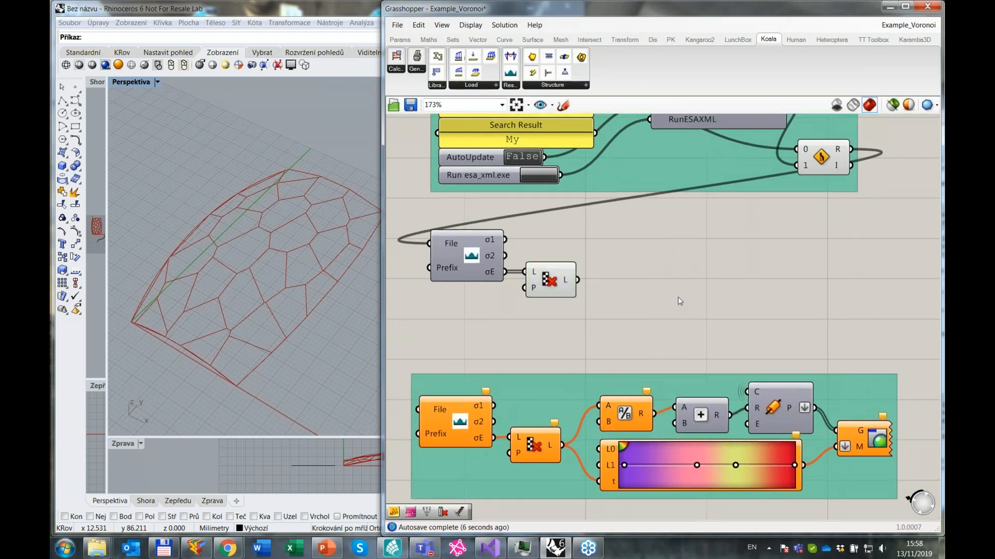
double_click(648, 286)
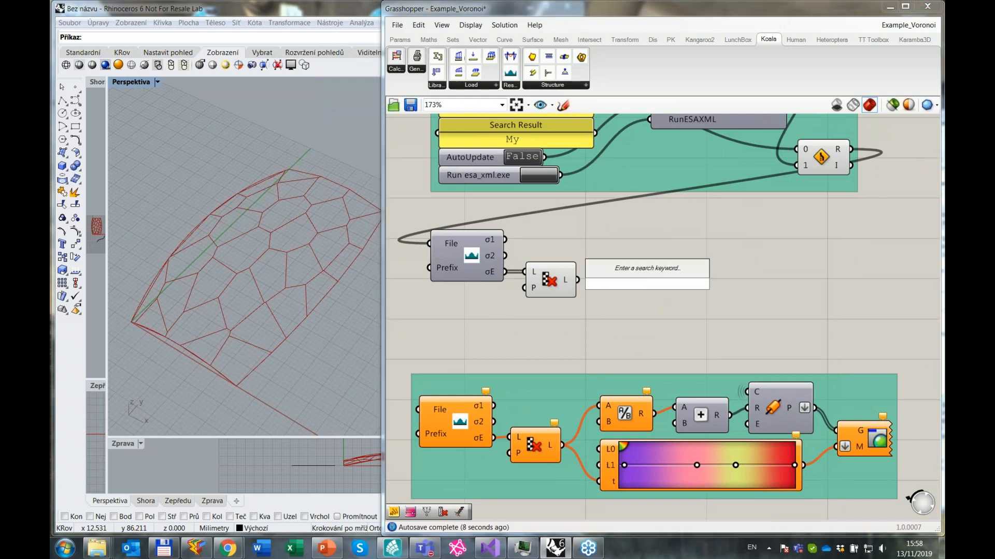
text(pipe)
key(Return)
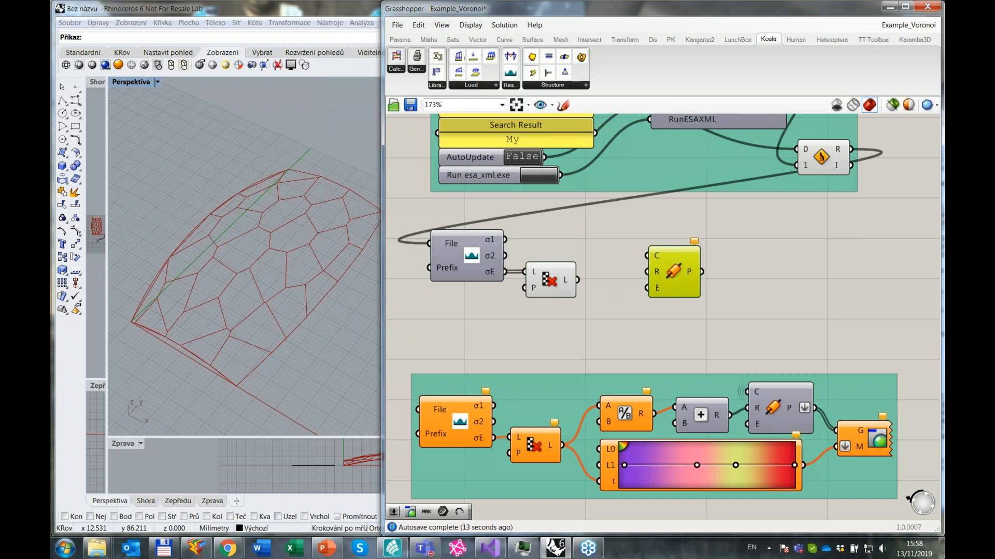
Connect the component that outputs the Voronoi roof lines in the geometry group to the Pipe's curve input.
scroll(665, 265, down, 3)
scroll(613, 256, down, 8)
right_drag(518, 207, 595, 230)
scroll(567, 218, up, 6)
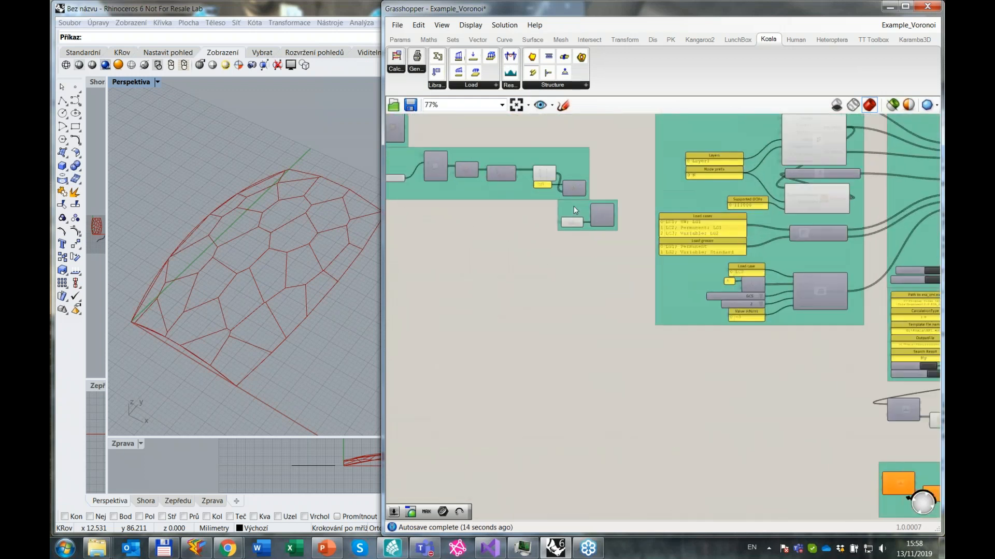
right_drag(604, 196, 574, 170)
click(519, 149)
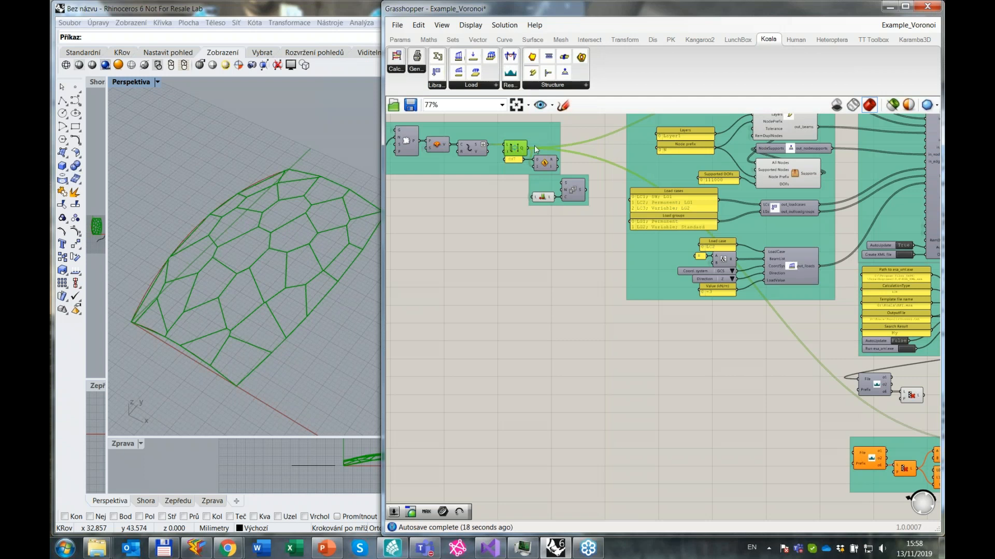
right_drag(666, 217, 439, 224)
scroll(623, 383, up, 5)
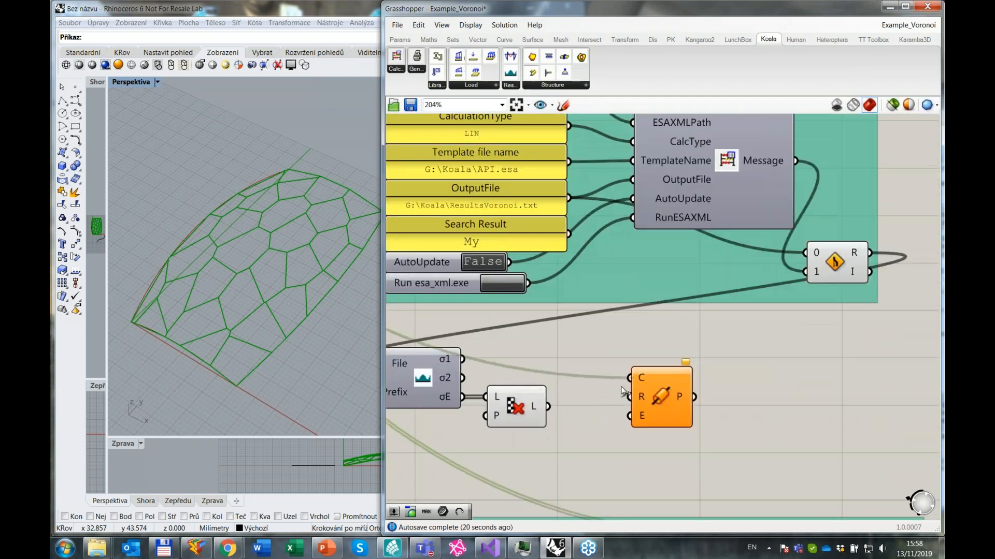
drag(621, 380, 625, 379)
Connect the culled stress list directly to the Pipe's radius input and view the pipes in the model.
right_drag(612, 383, 672, 357)
drag(609, 382, 690, 372)
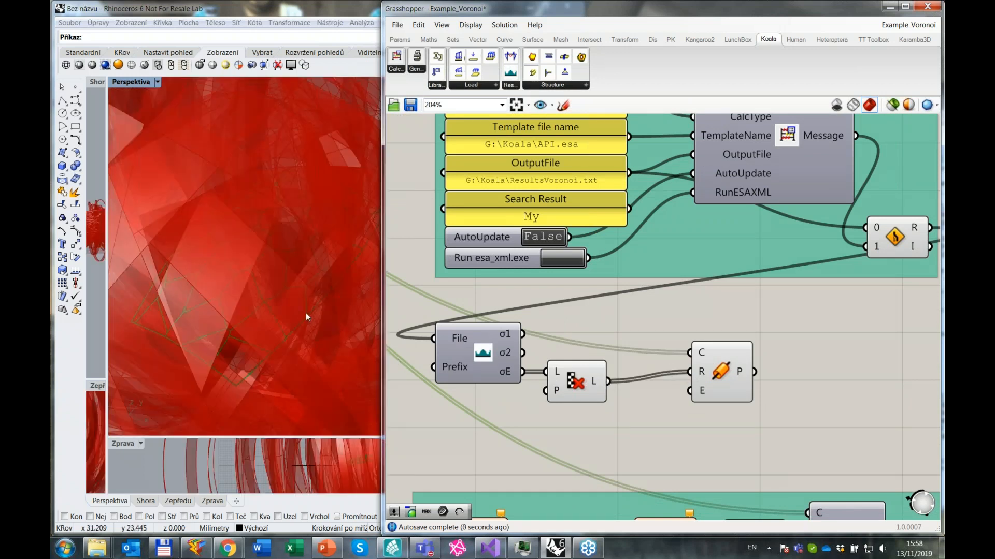
scroll(305, 313, down, 3)
scroll(306, 313, up, 9)
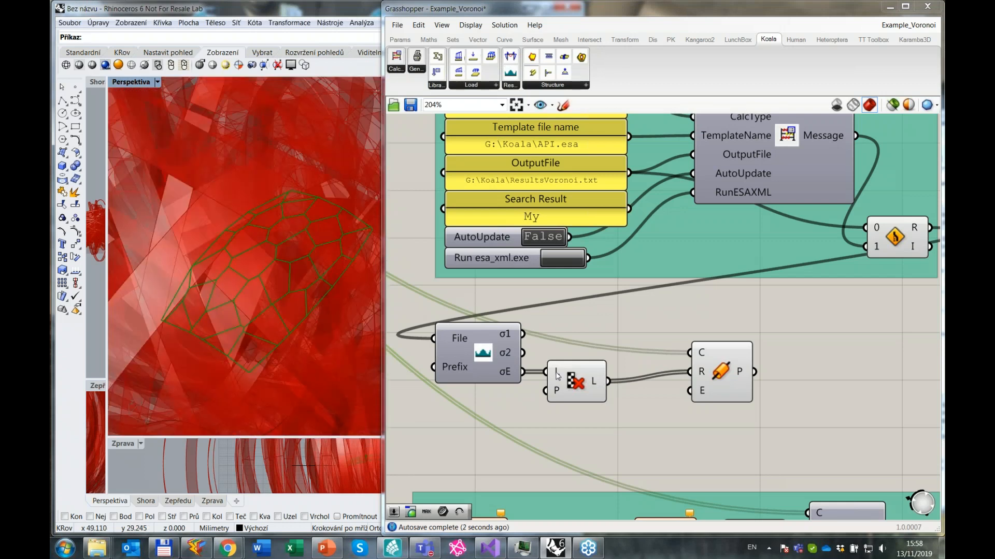
Insert a Division by 100 between the Cull Pattern output and the Pipe's radius input, and inspect the scaled pipes.
double_click(633, 400)
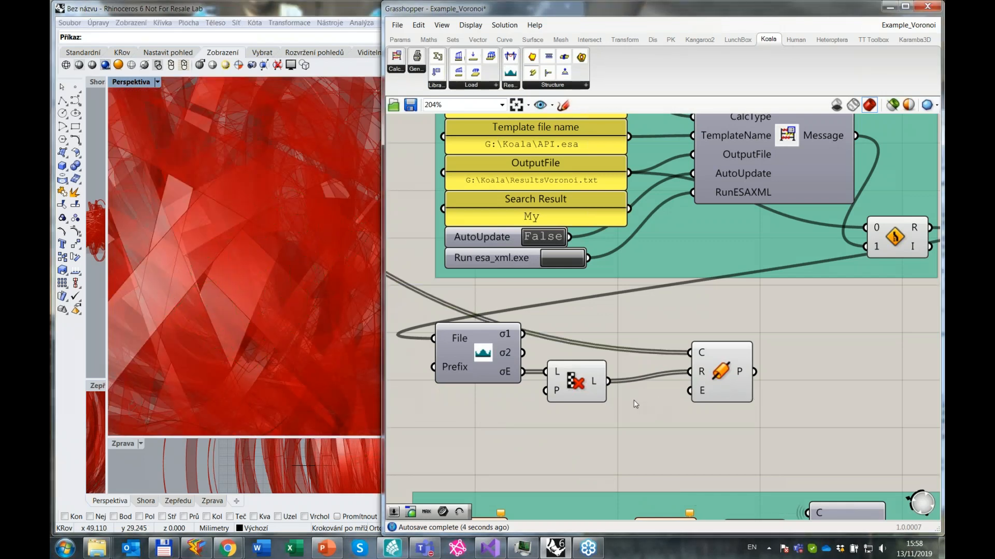
text(/100)
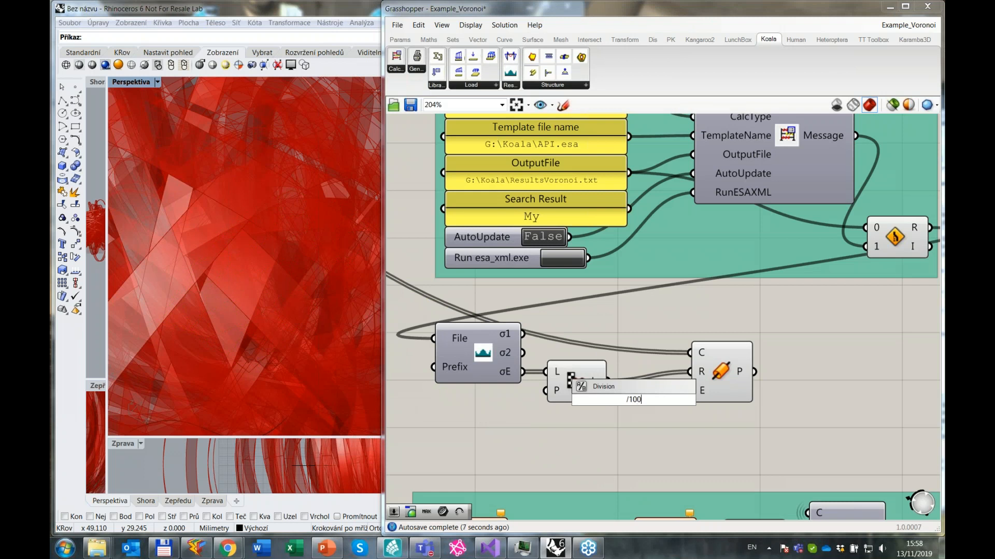
key(Return)
drag(633, 401, 657, 416)
drag(609, 382, 623, 404)
drag(690, 414, 661, 421)
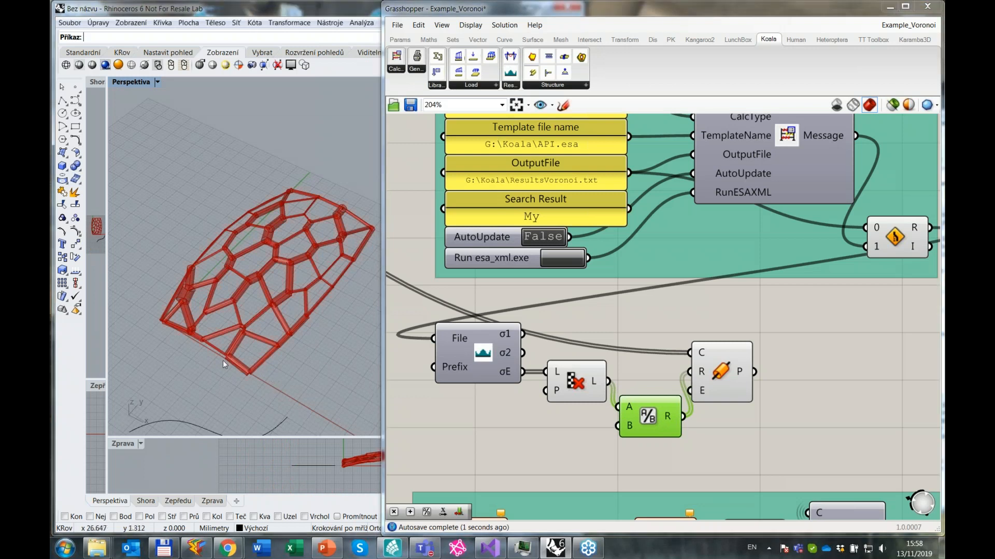
scroll(213, 345, up, 2)
scroll(197, 327, up, 1)
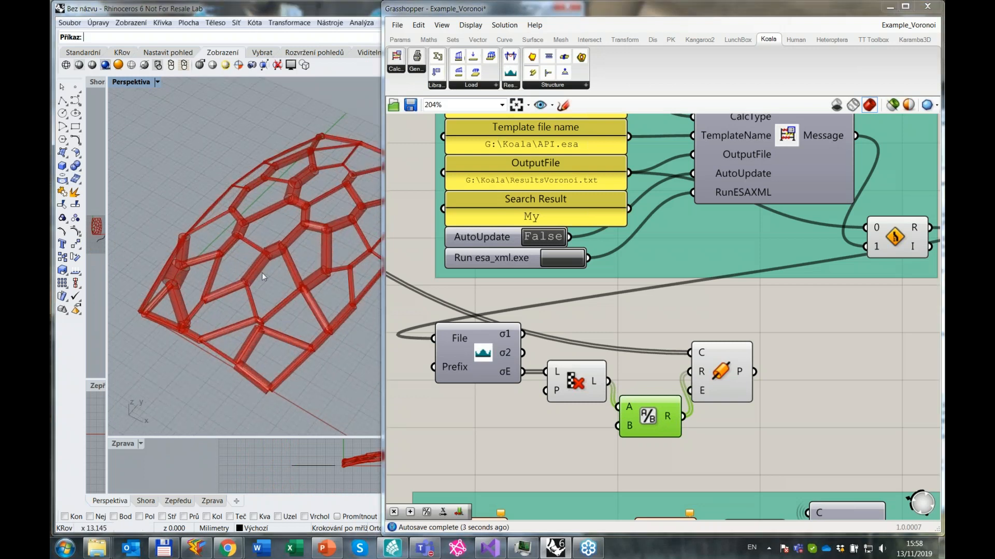
click(487, 435)
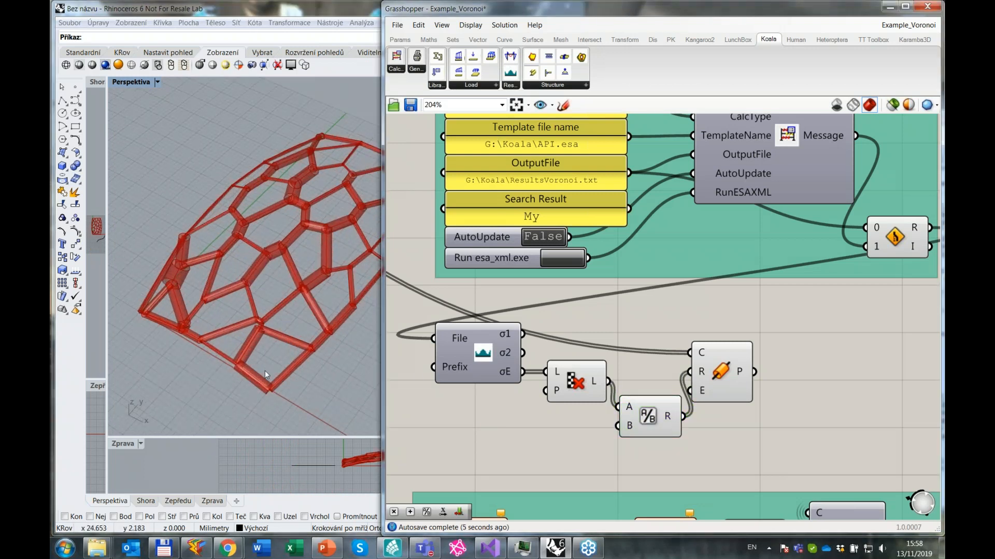
scroll(539, 394, down, 3)
right_drag(669, 395, 641, 297)
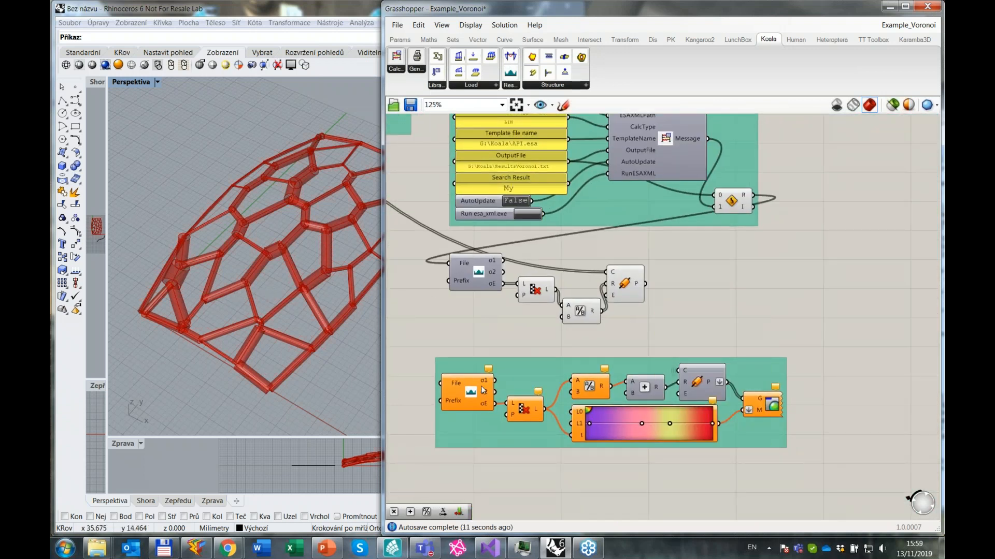
click(580, 424)
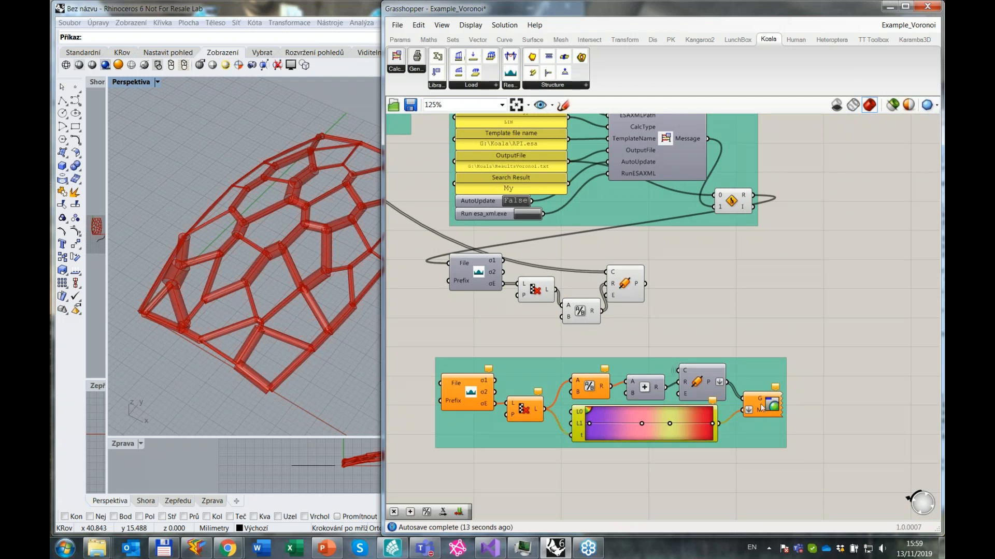
double_click(660, 319)
text(gradie)
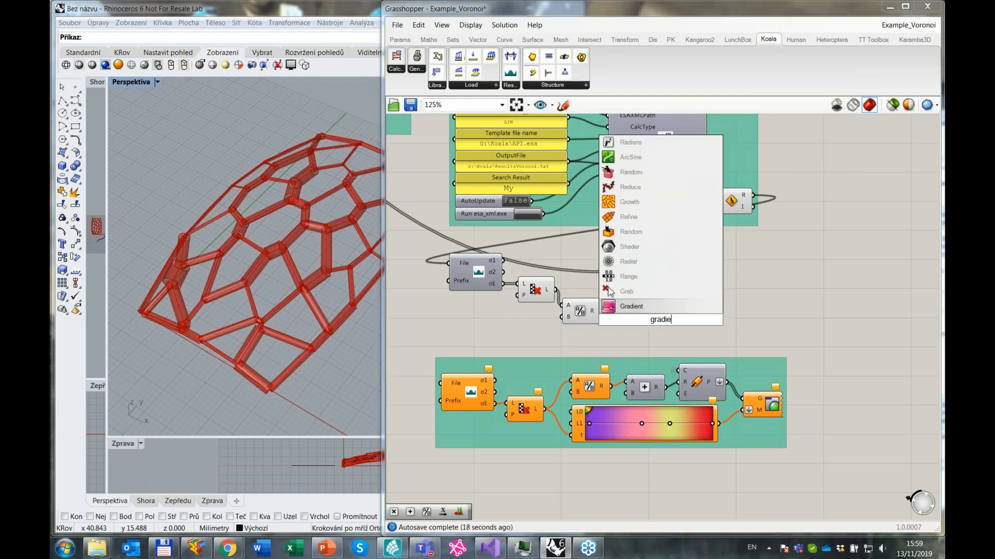
key(Escape)
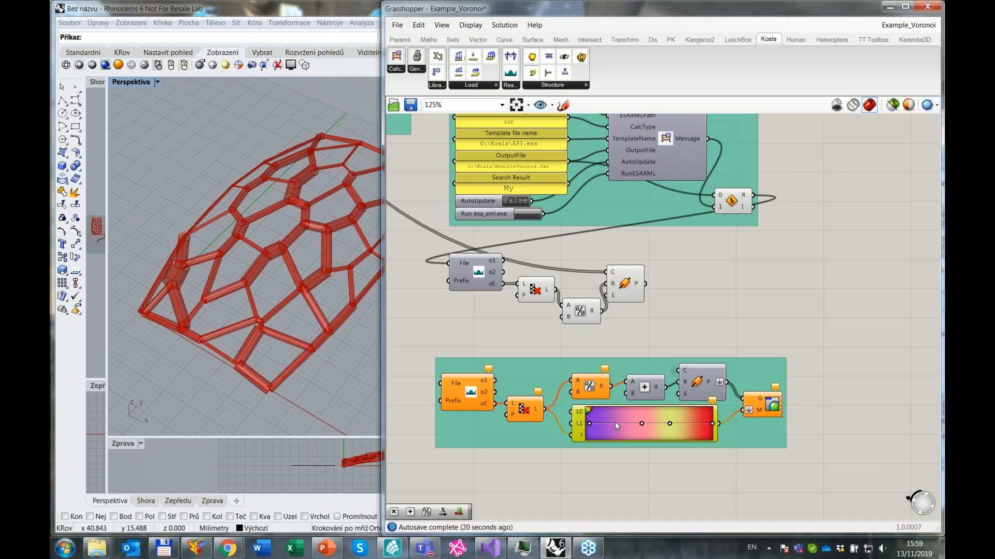
Duplicate the colour gradient from the result-colouring group, place it beneath the new Pipe, and feed its t input from the culled stress list.
alt+drag(614, 421, 665, 313)
drag(601, 310, 615, 342)
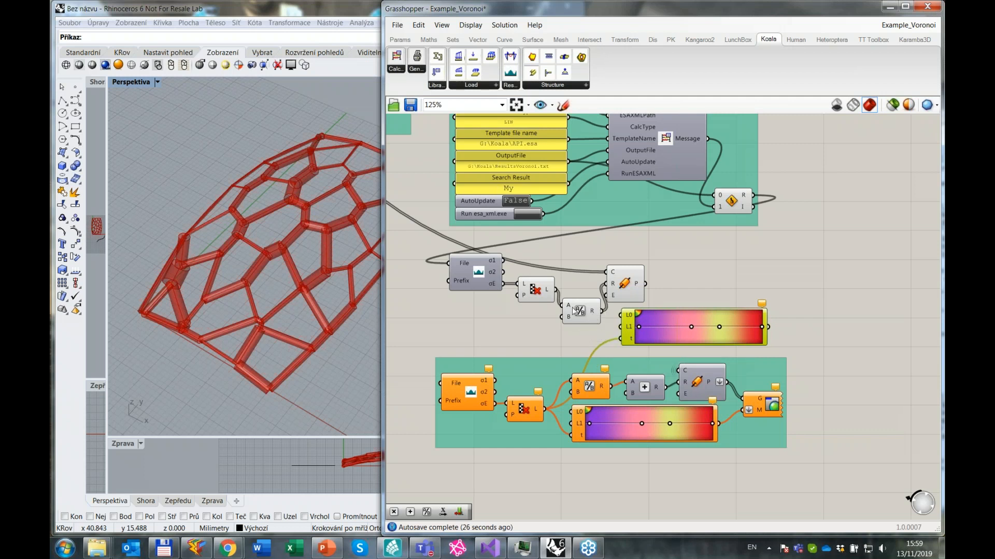
drag(555, 290, 621, 339)
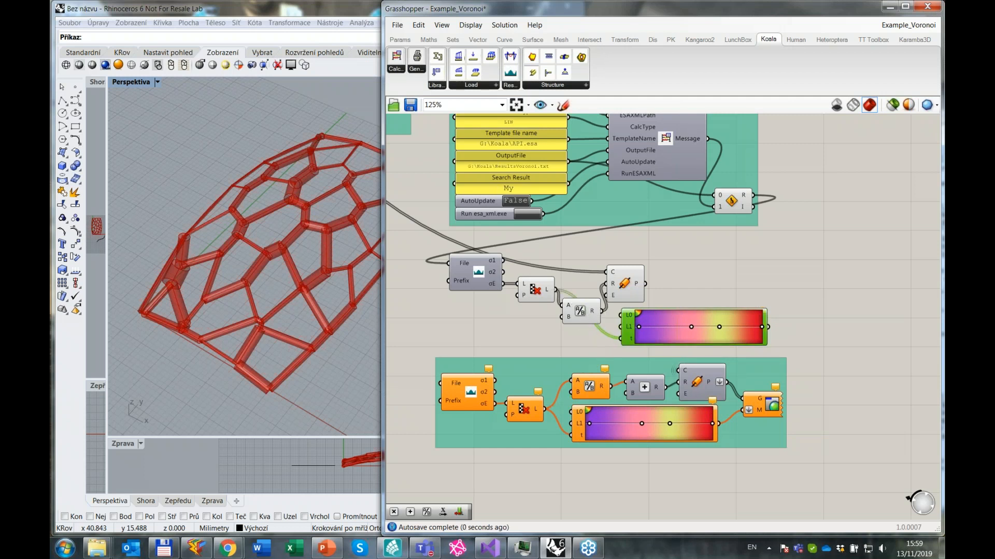
Add a Custom Preview component, feeding its geometry from the new Pipe and its material from the duplicated gradient.
click(778, 301)
double_click(780, 292)
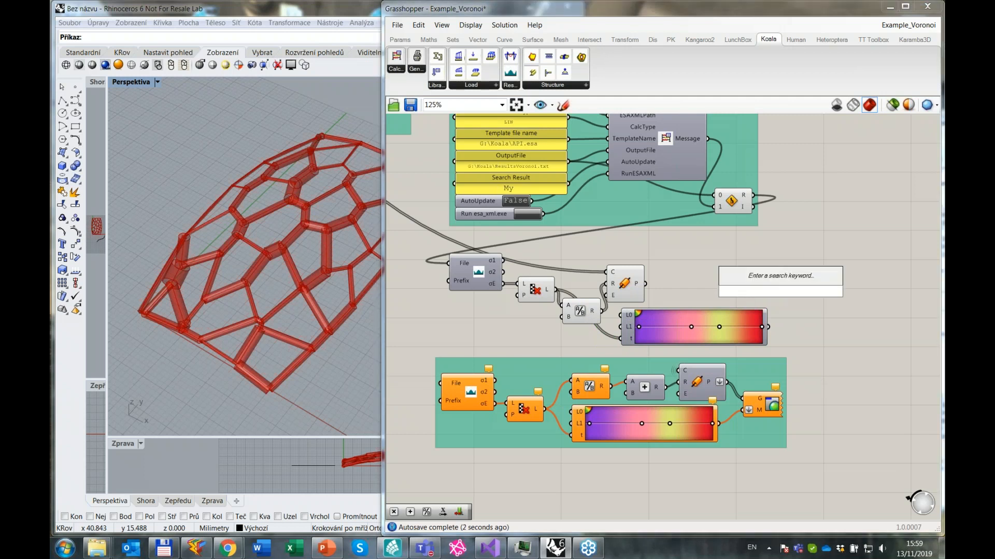
text(previ)
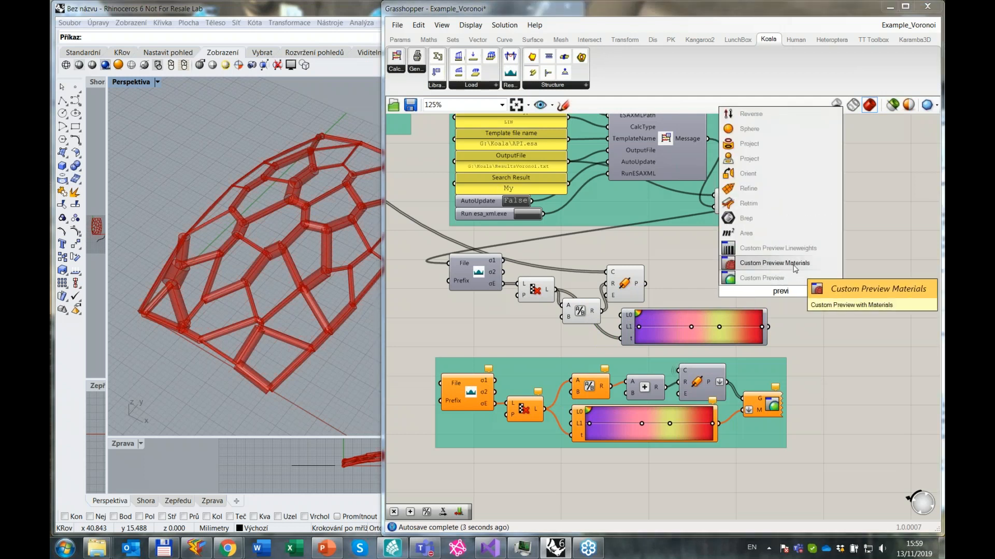
key(Return)
drag(645, 283, 798, 296)
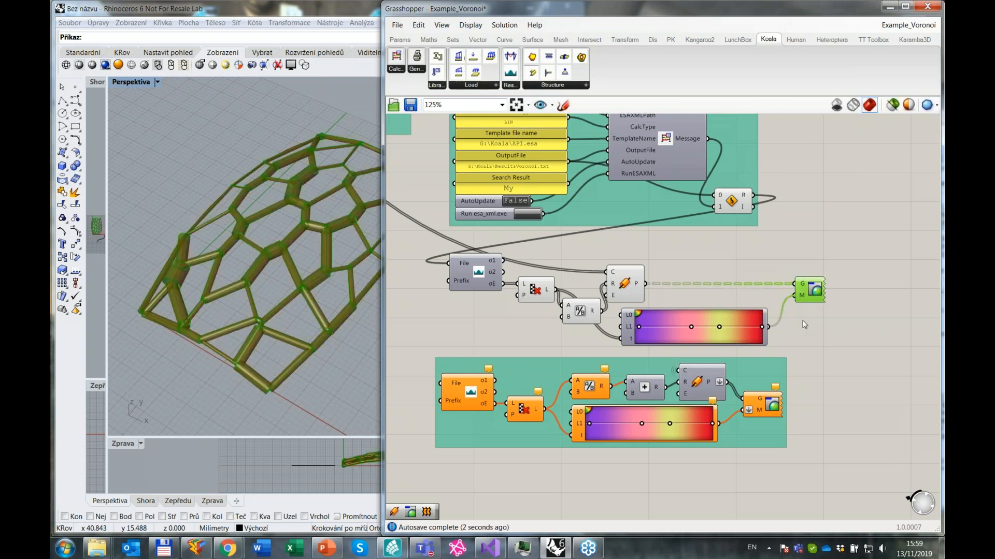
click(815, 313)
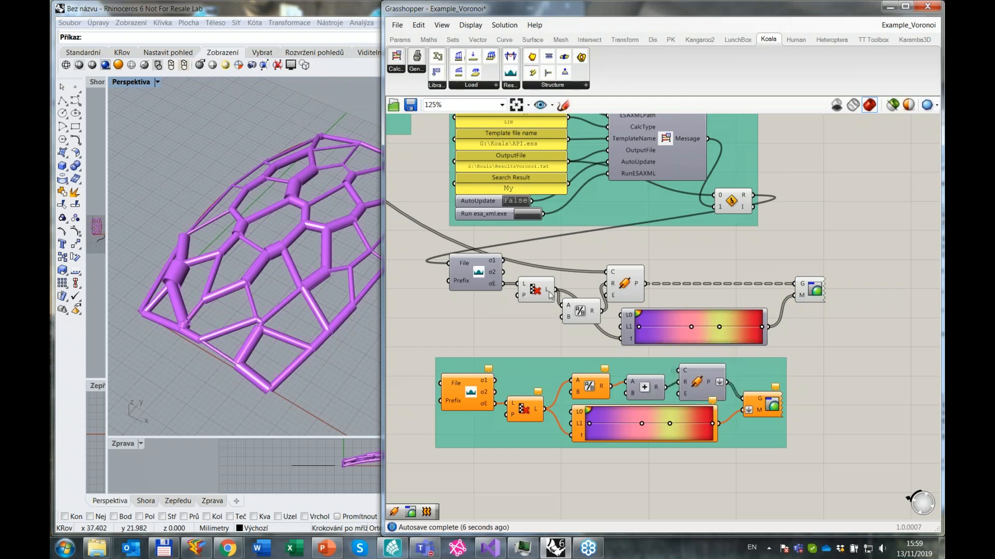
Delete the new Pipe, Division, colour gradient and Custom Preview, keeping the results reader and its Cull Pattern.
mouse_move(550, 295)
drag(638, 328, 629, 317)
scroll(626, 291, down, 1)
click(625, 291)
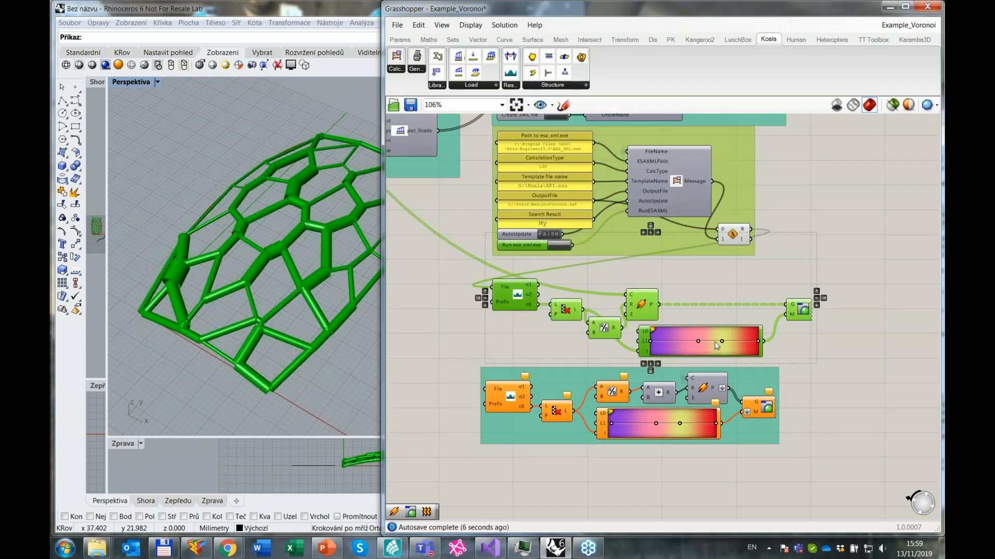
click(728, 277)
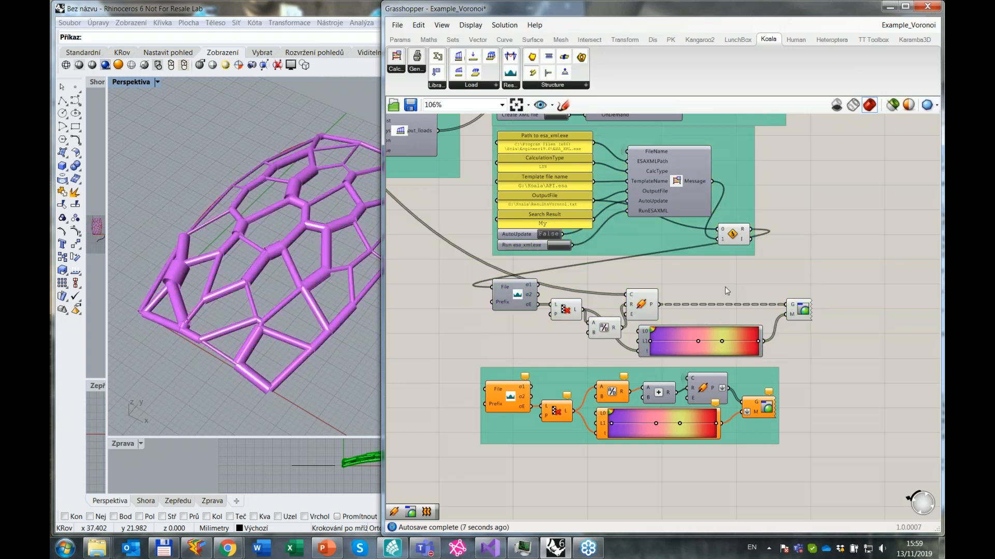
scroll(769, 300, down, 1)
drag(834, 340, 592, 281)
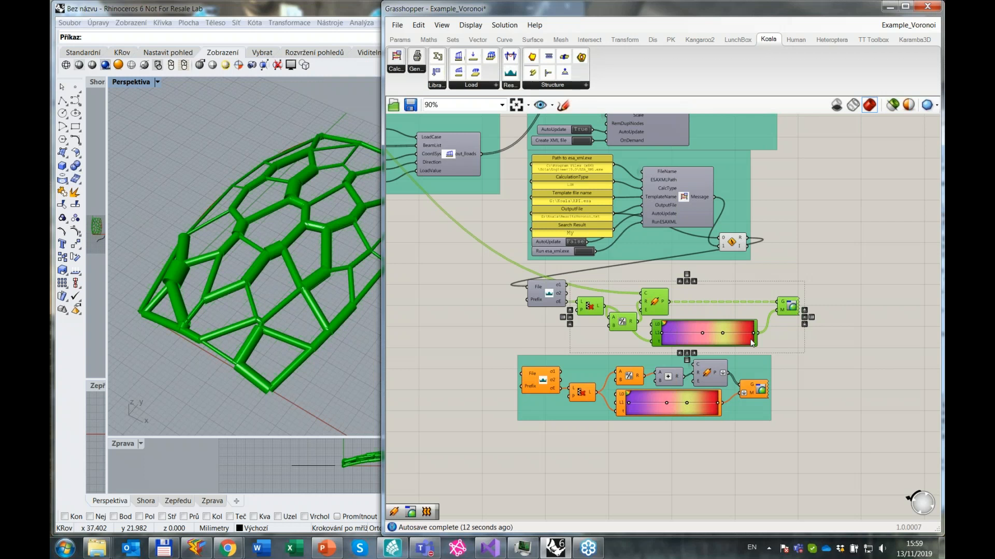
click(622, 280)
drag(834, 342, 606, 280)
key(Delete)
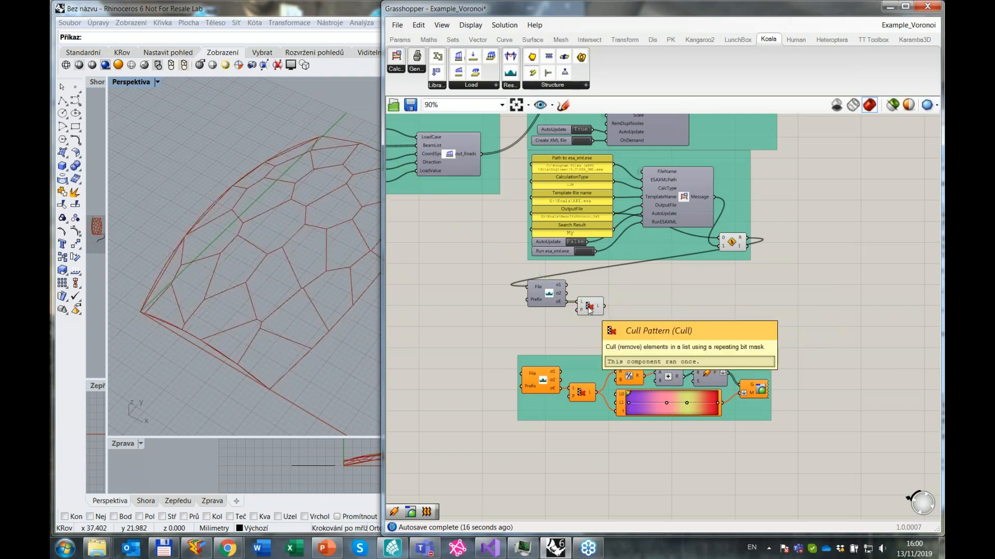
mouse_move(599, 309)
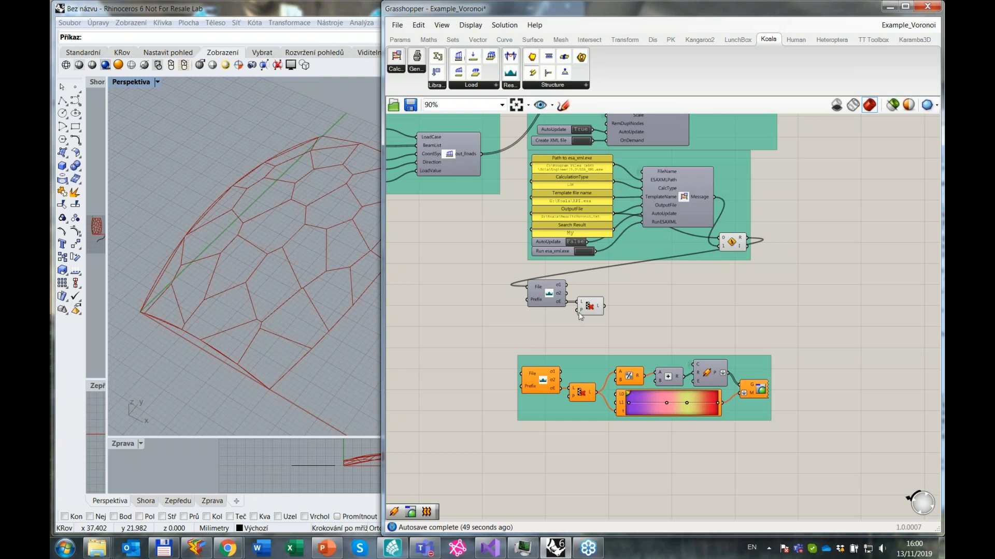
scroll(583, 332, up, 3)
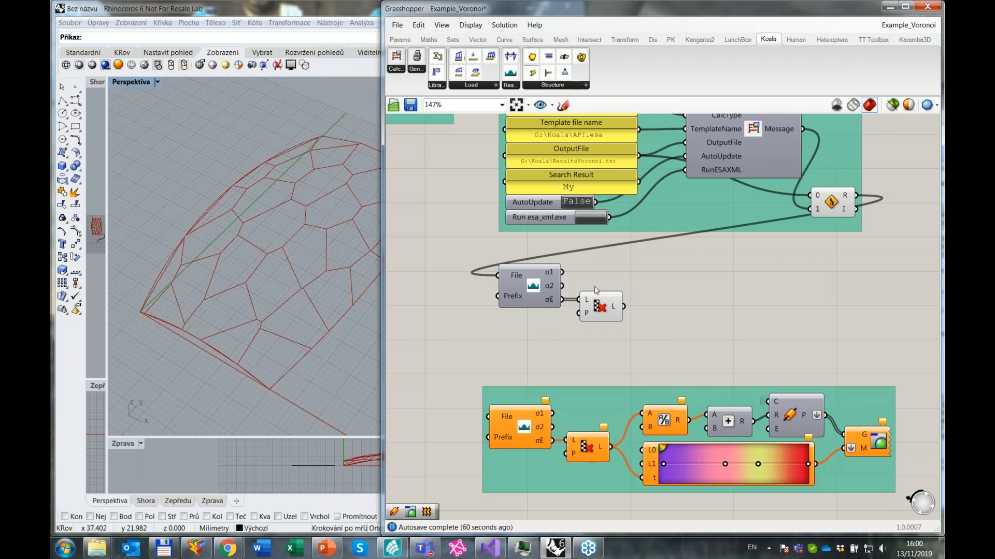
Switch to the PowerPoint presentation, select the Key Takeaways slide, and start the slide show from it.
click(327, 549)
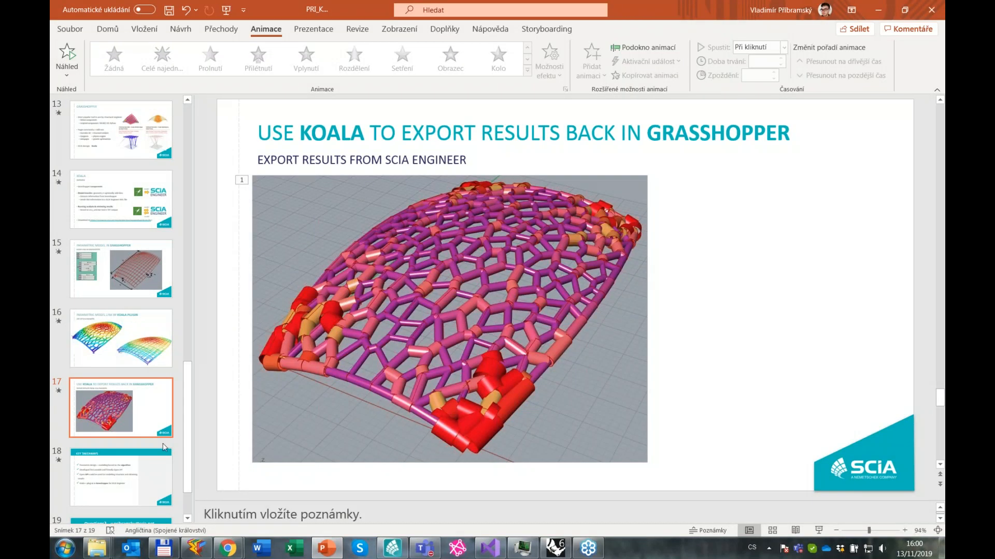
click(142, 469)
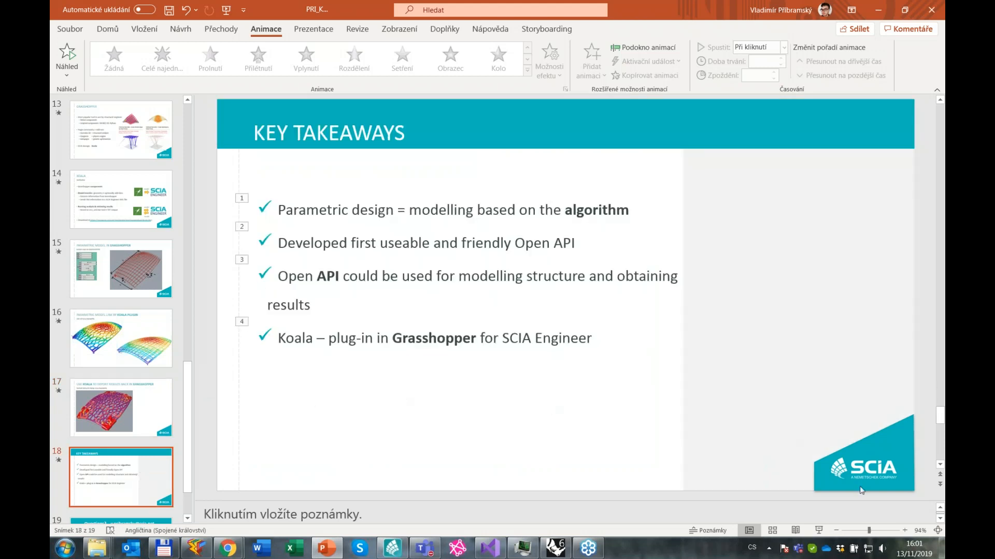
click(818, 530)
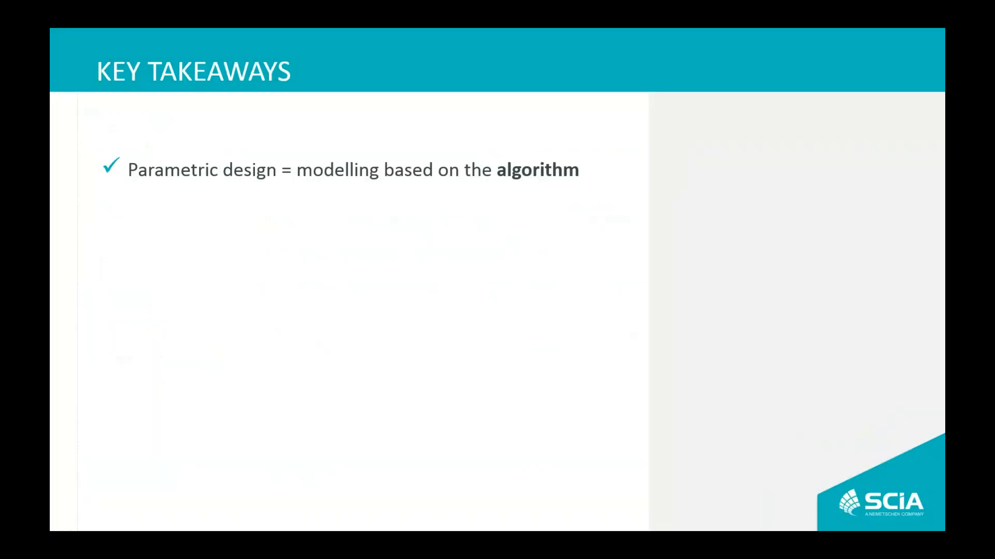